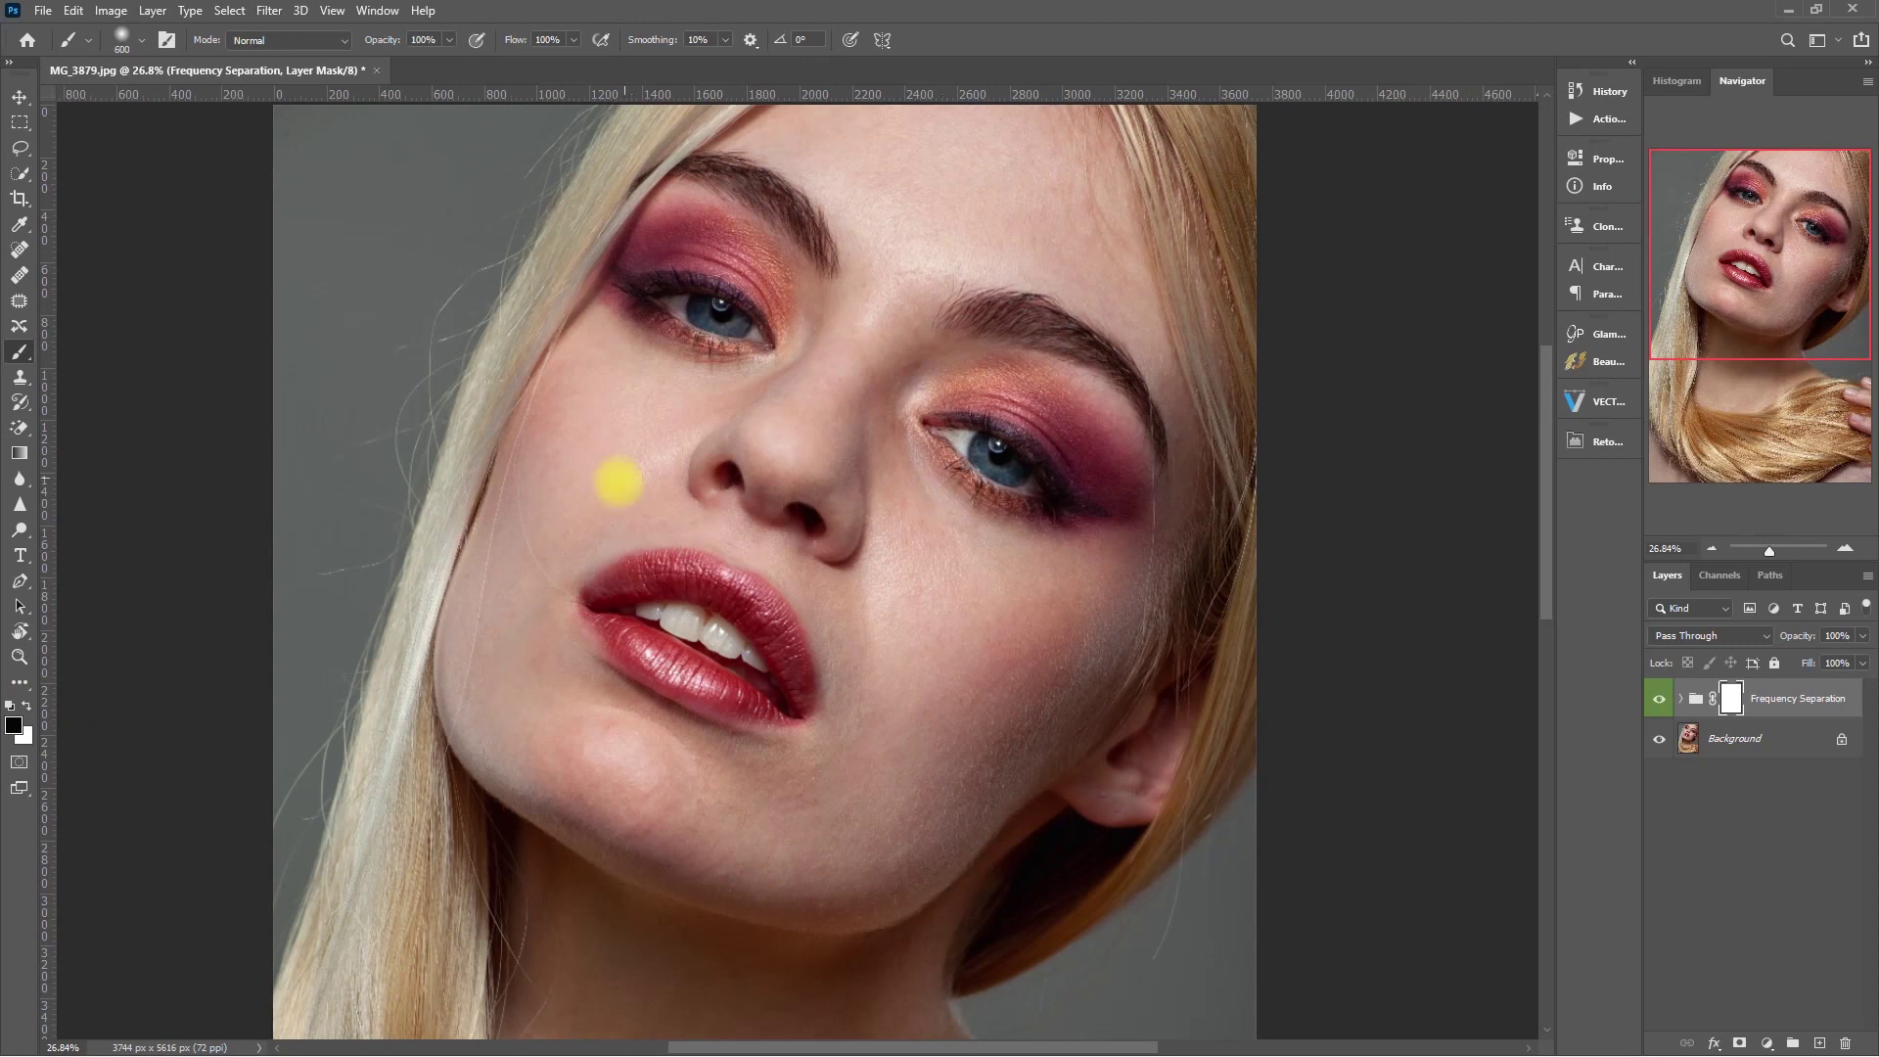
- Paint the Frequency Separation mask over the lower face and expand the group's layers
mouse_move(820, 606)
mouse_down()
mouse_move(846, 590)
mouse_move(766, 552)
mouse_up()
click(1679, 698)
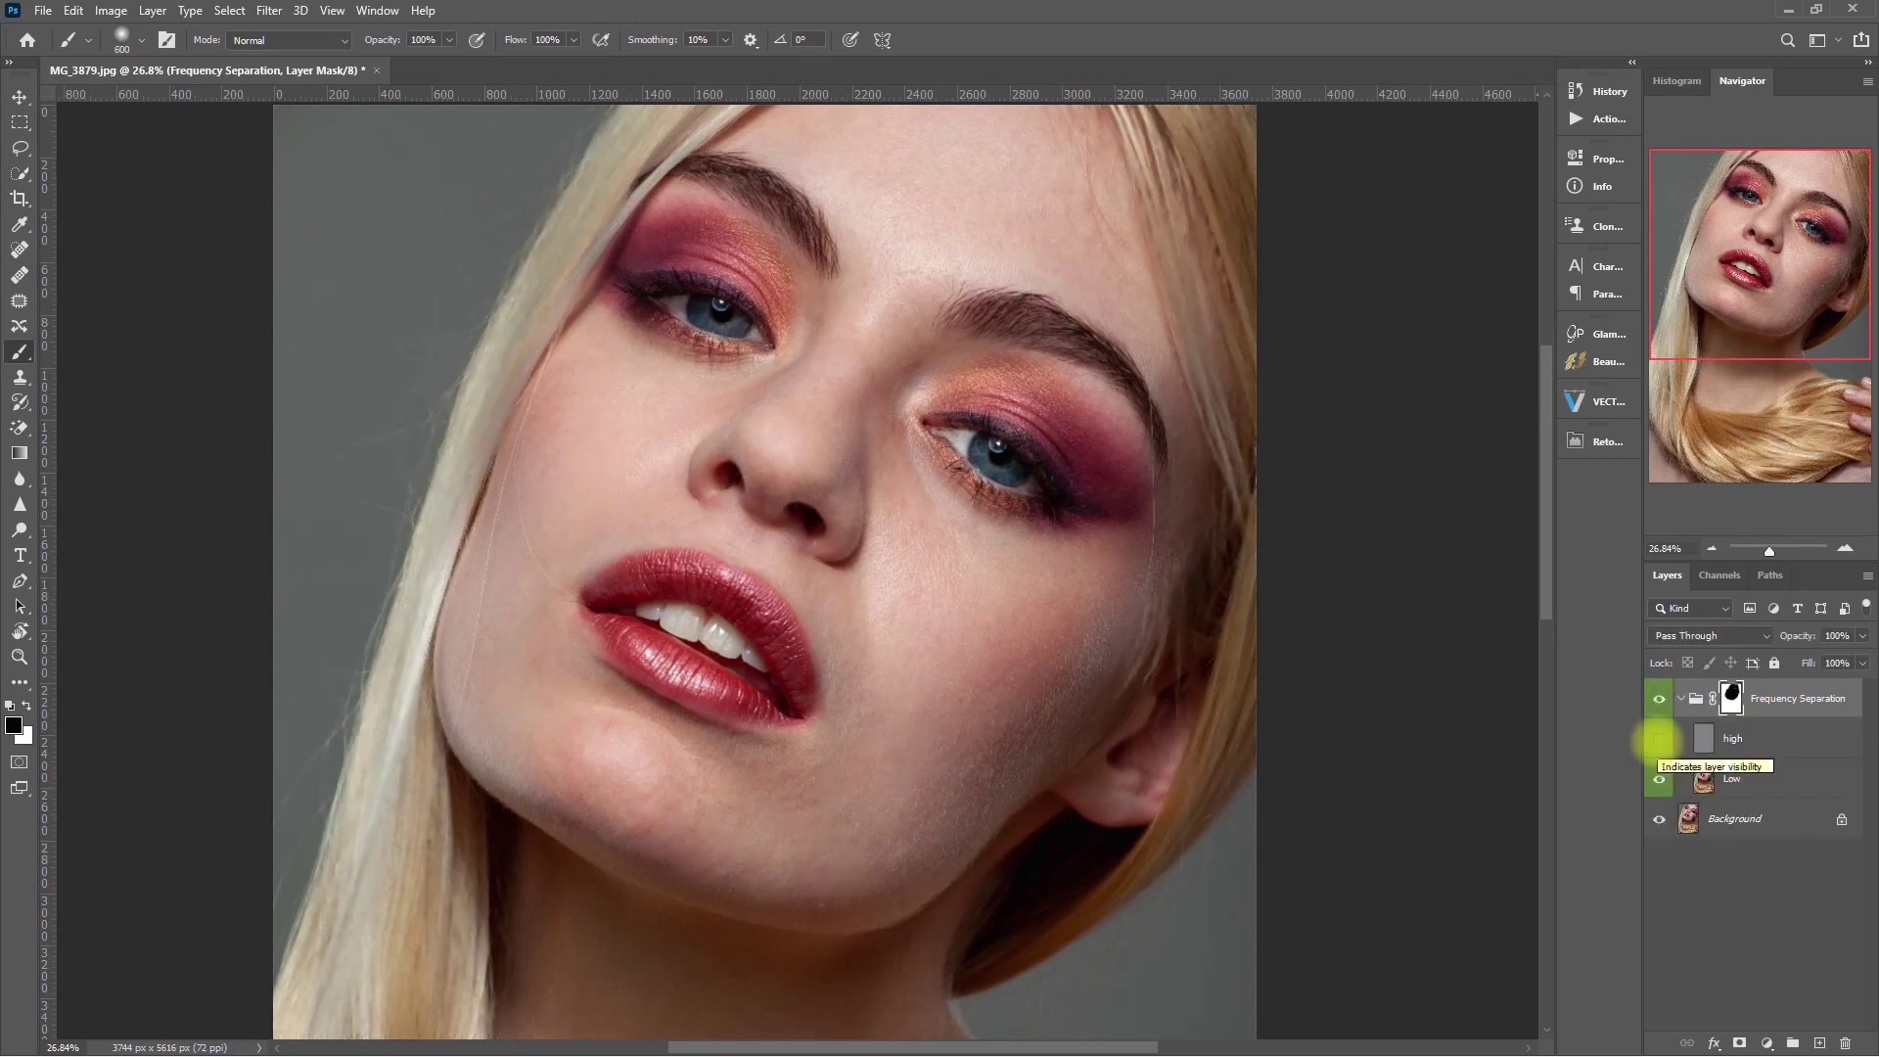
click(1679, 698)
- Compare the high and Low layers by hiding and showing them, then bring up Retouch Pro
click(1679, 697)
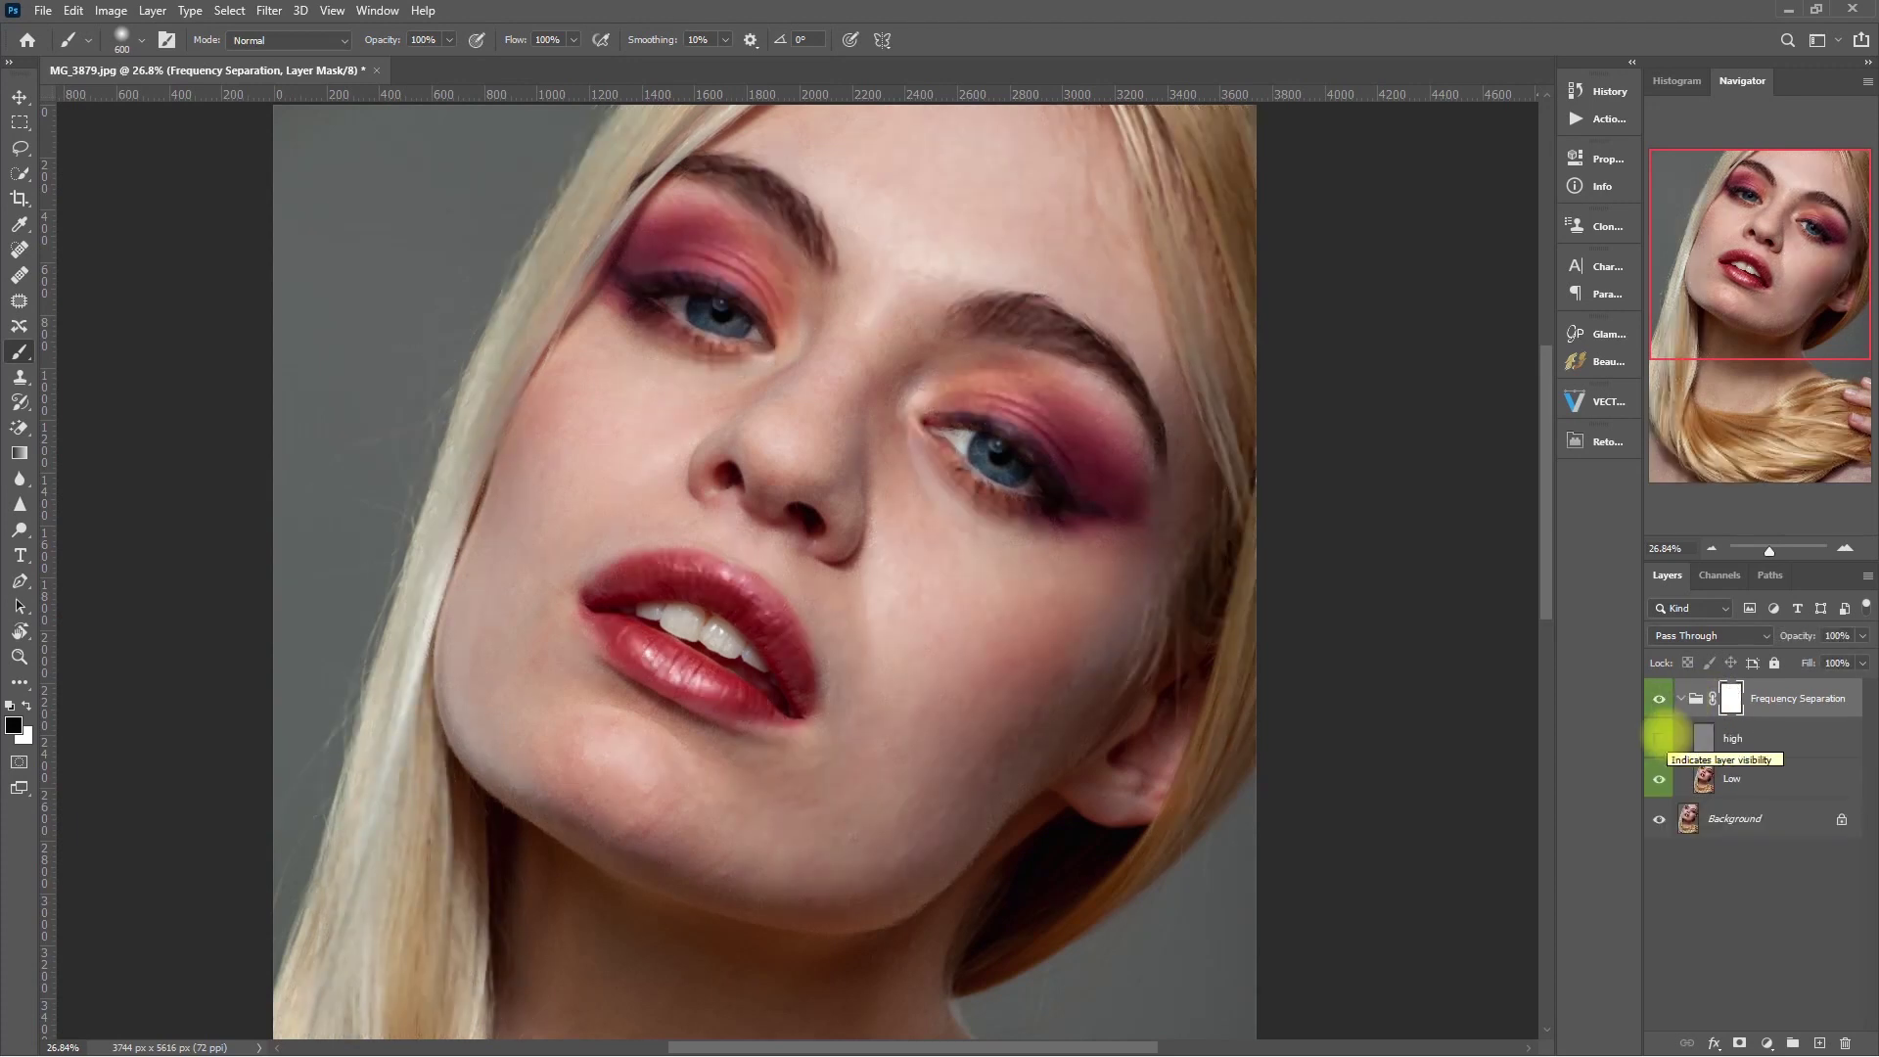
click(1659, 779)
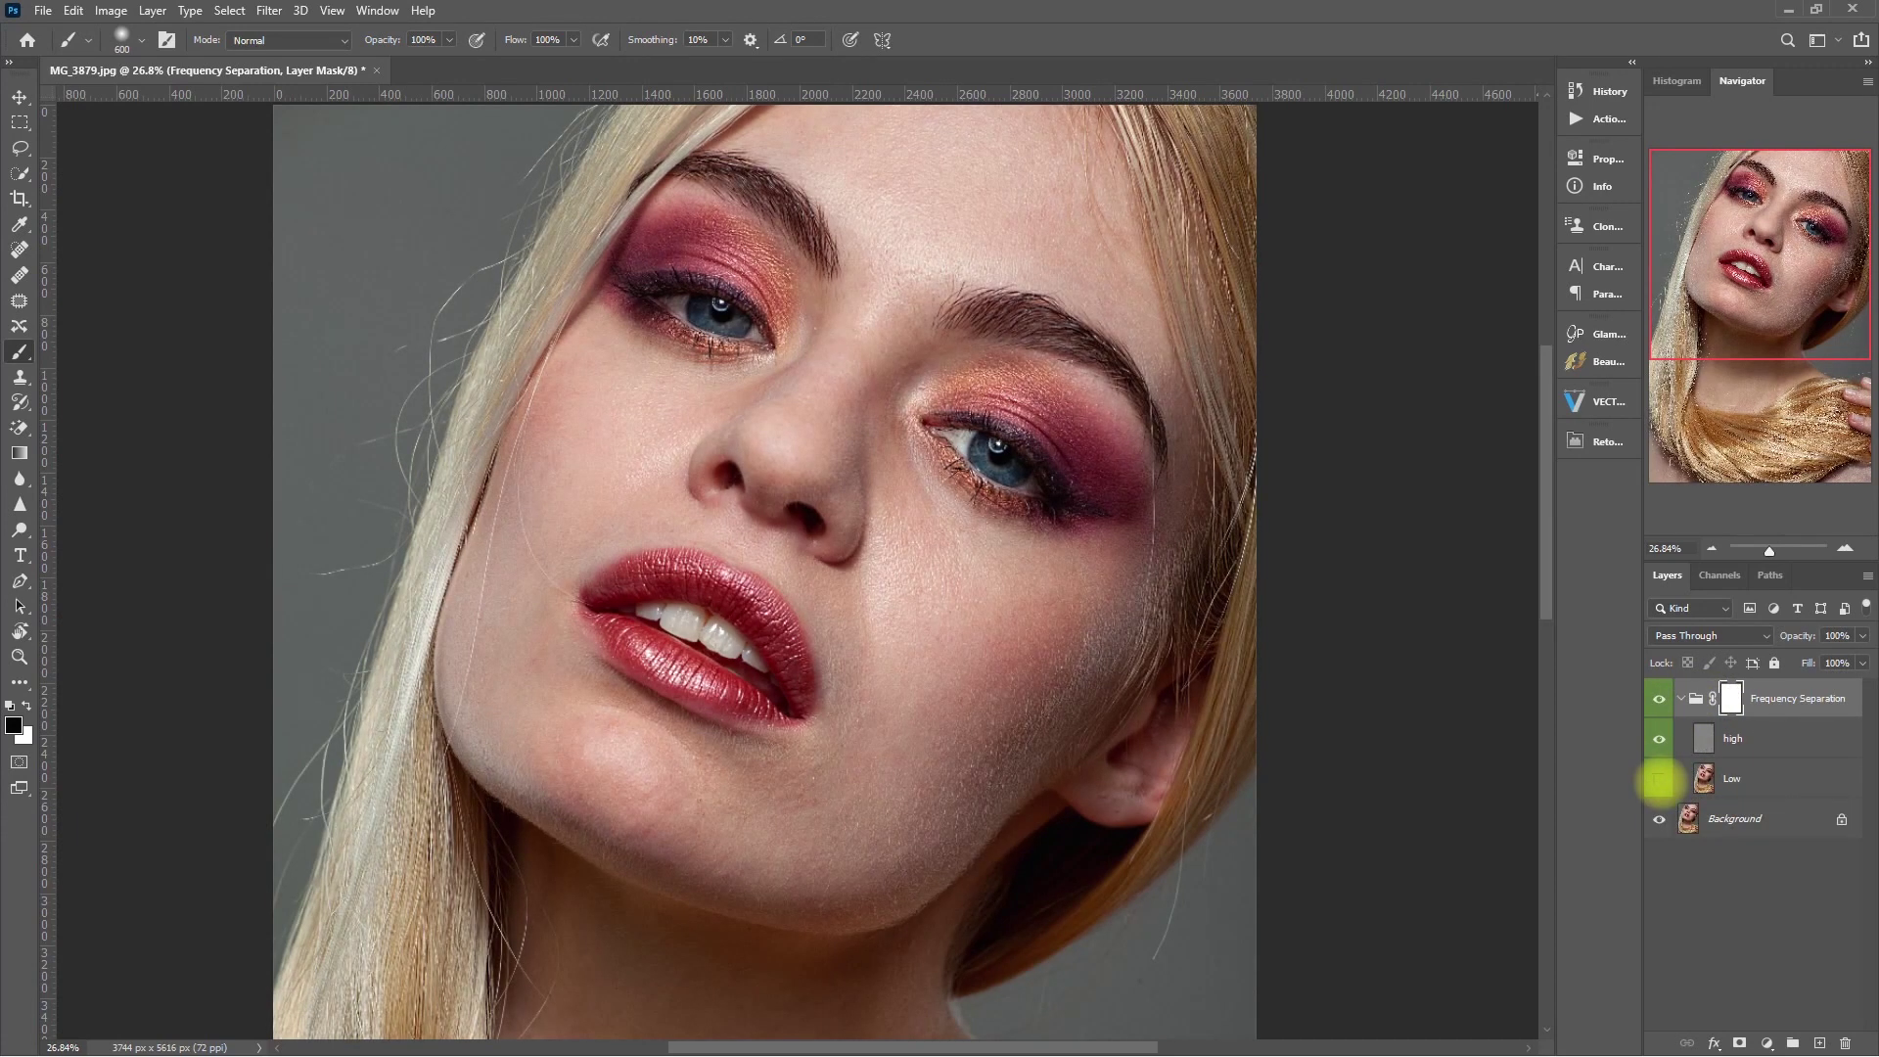
click(1658, 779)
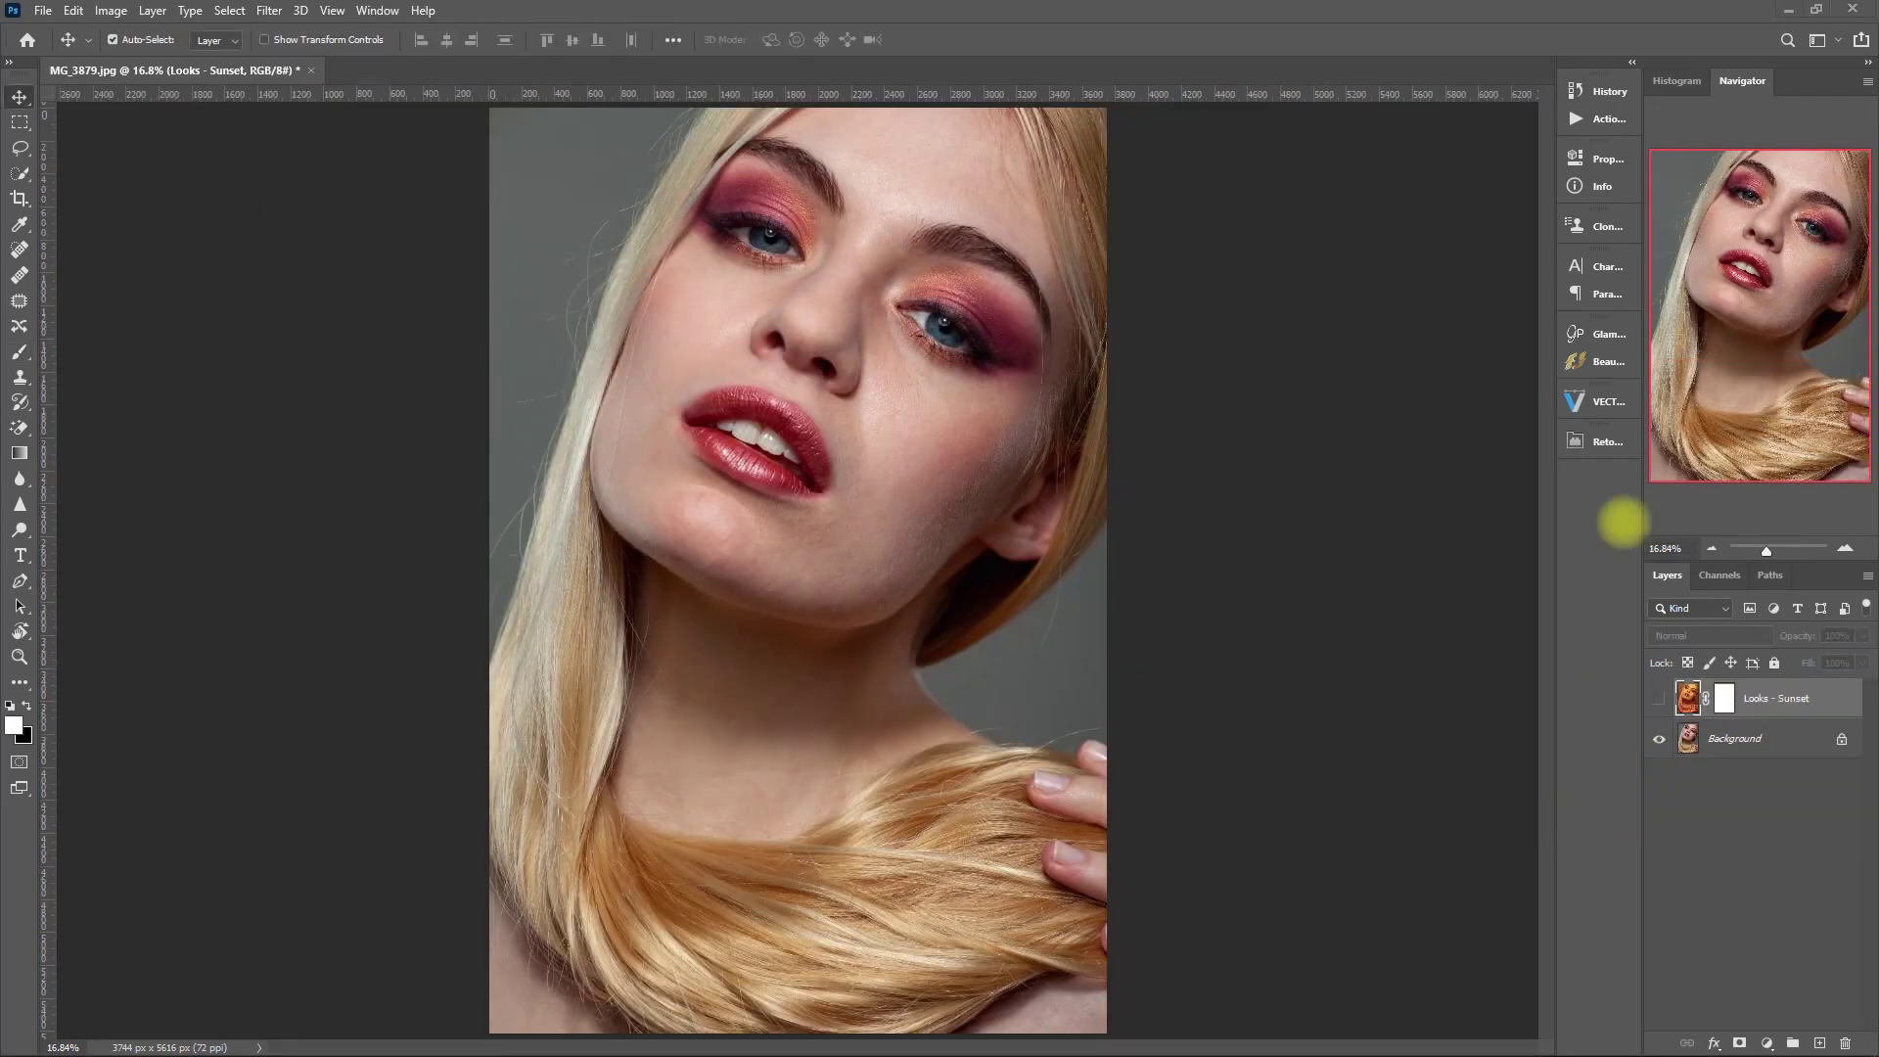
click(1608, 441)
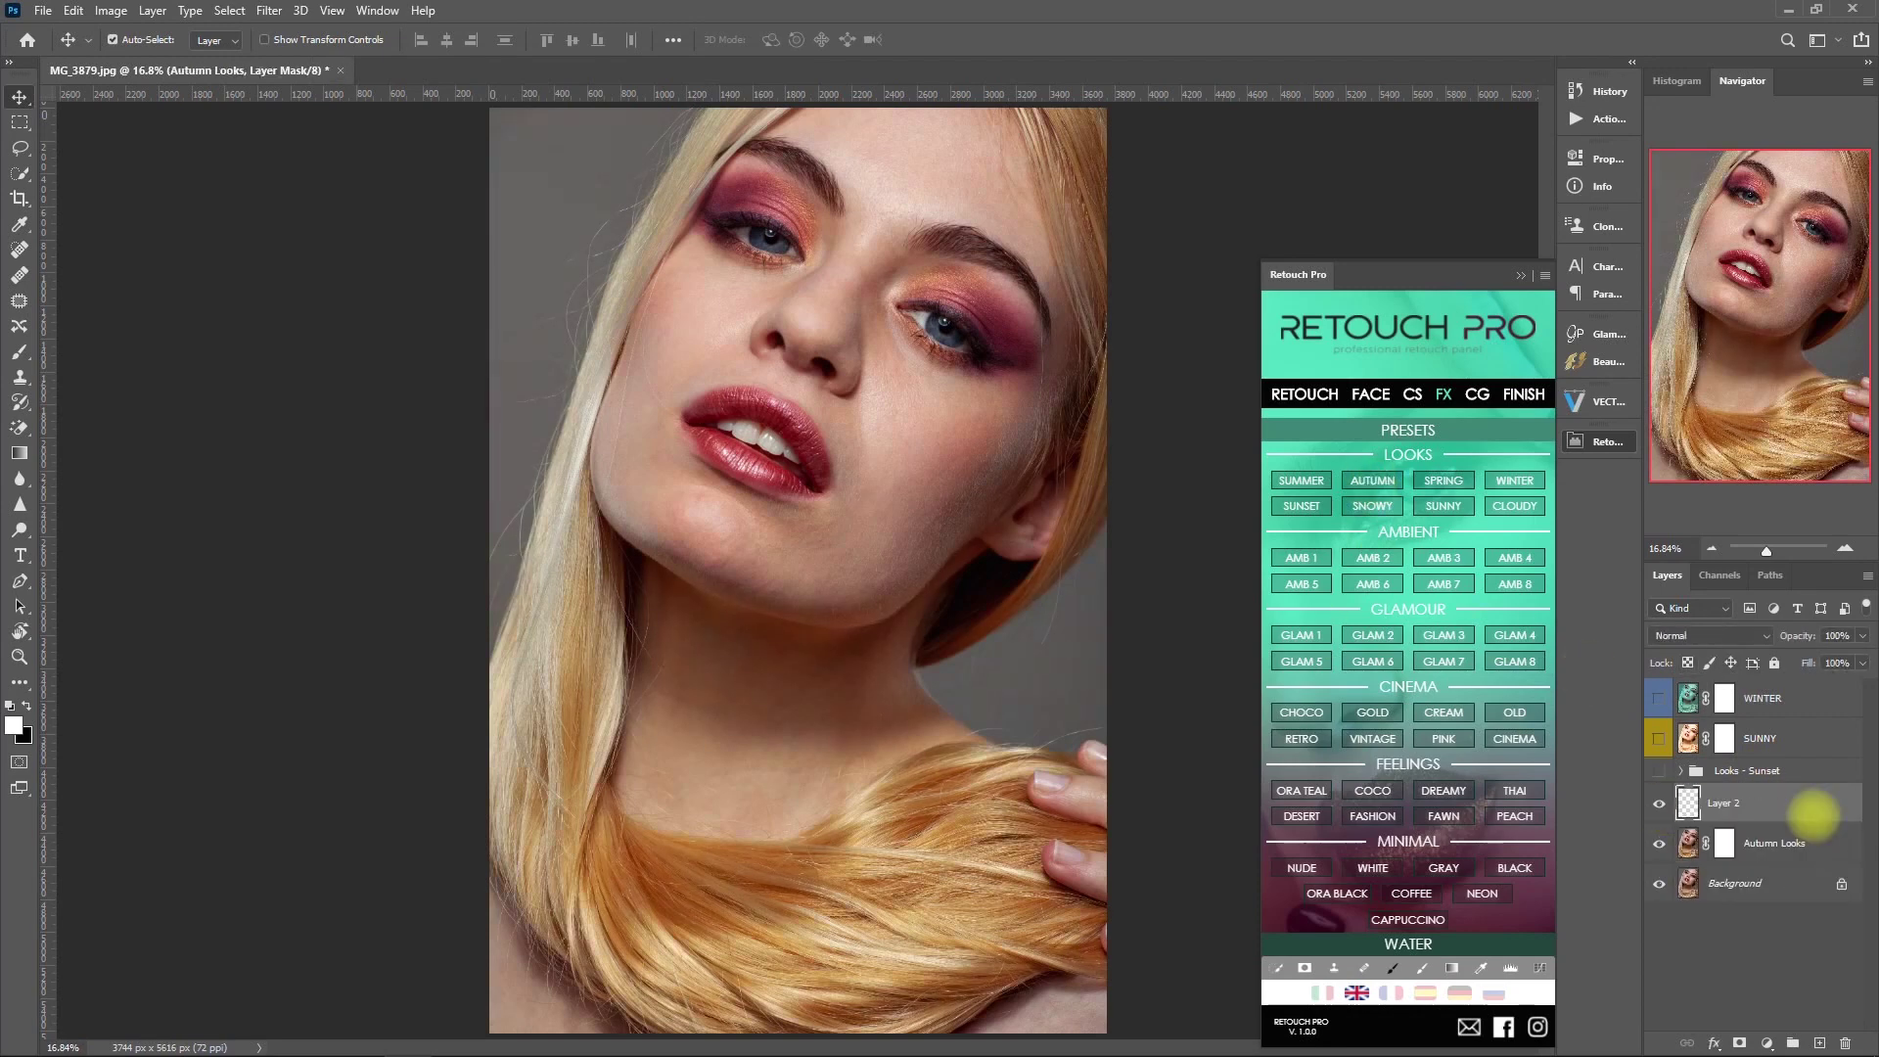
- Apply the Glamour 8, GOLD, DREAMY and NEON FX preset looks to the portrait
click(1515, 662)
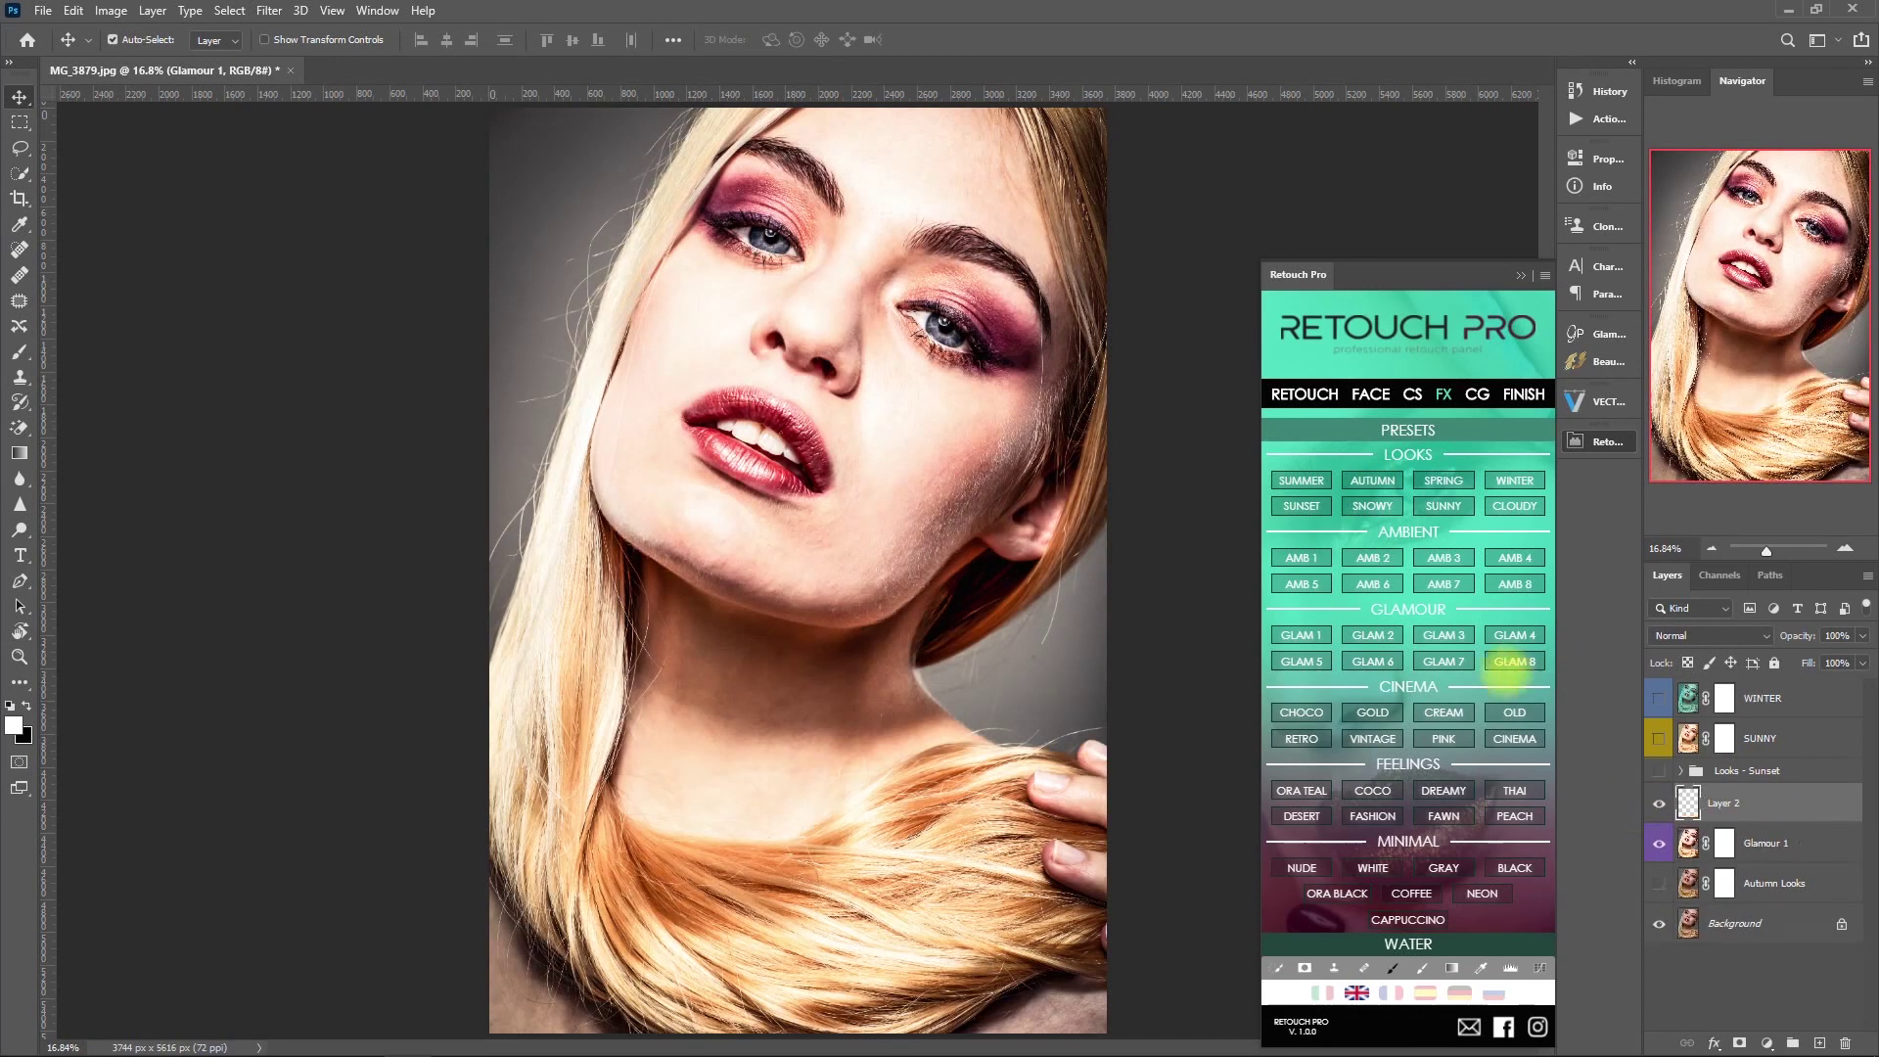
click(1373, 713)
click(1443, 791)
click(1481, 893)
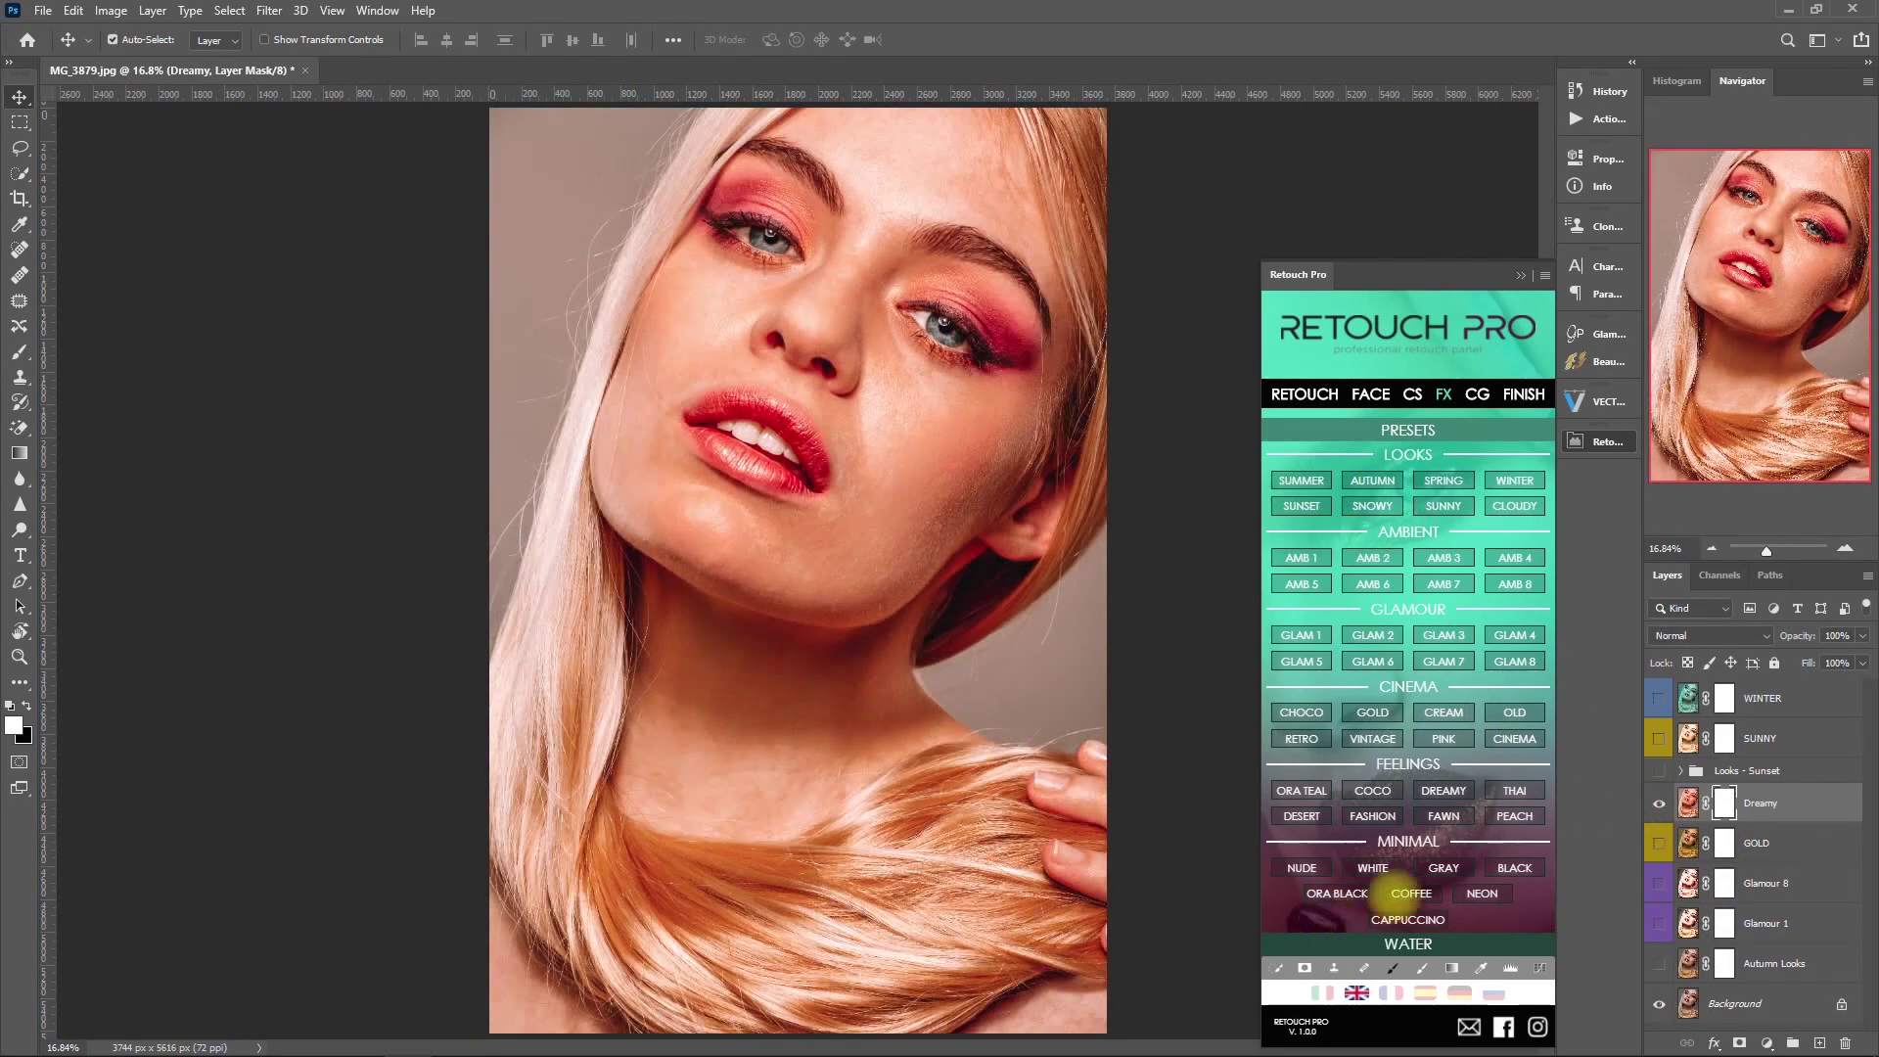
- Browse the Water Colour presets, add a rain overlay and gather its layers into a hidden group
click(1407, 943)
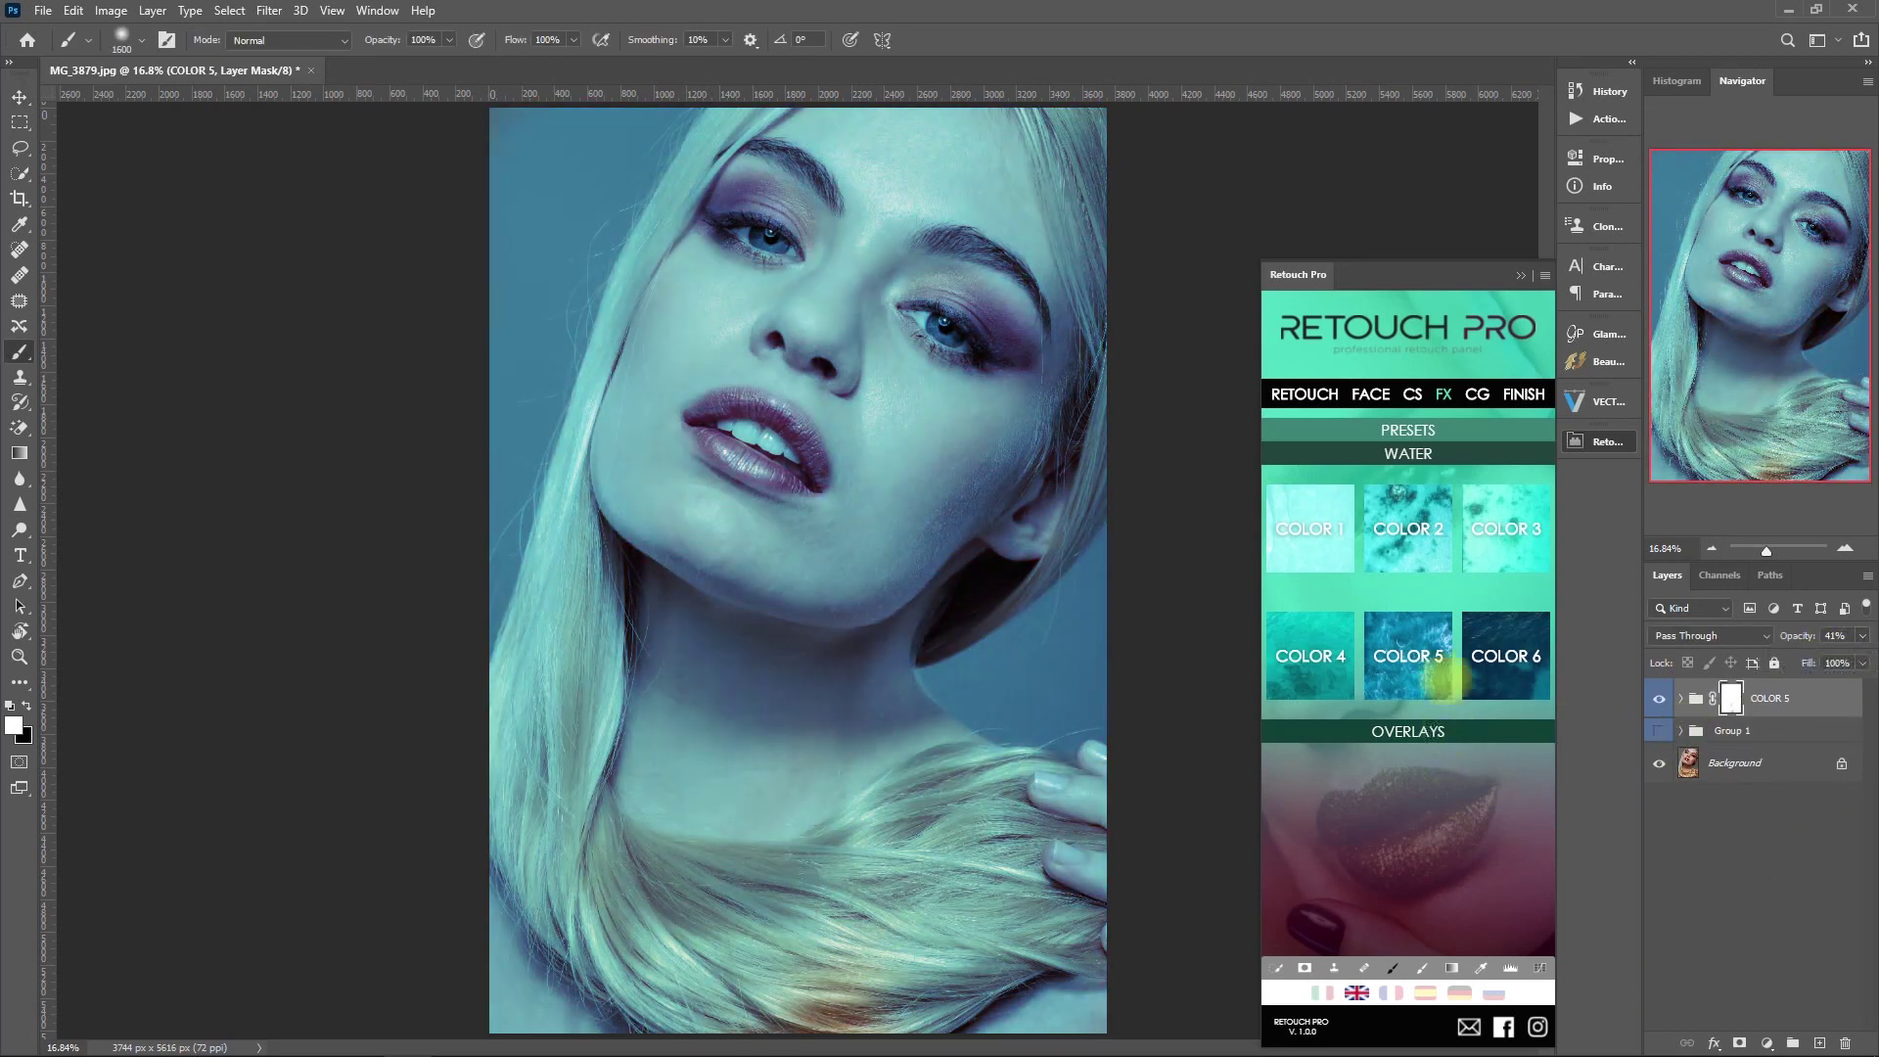
click(1407, 731)
click(1515, 654)
drag(1659, 690, 1659, 723)
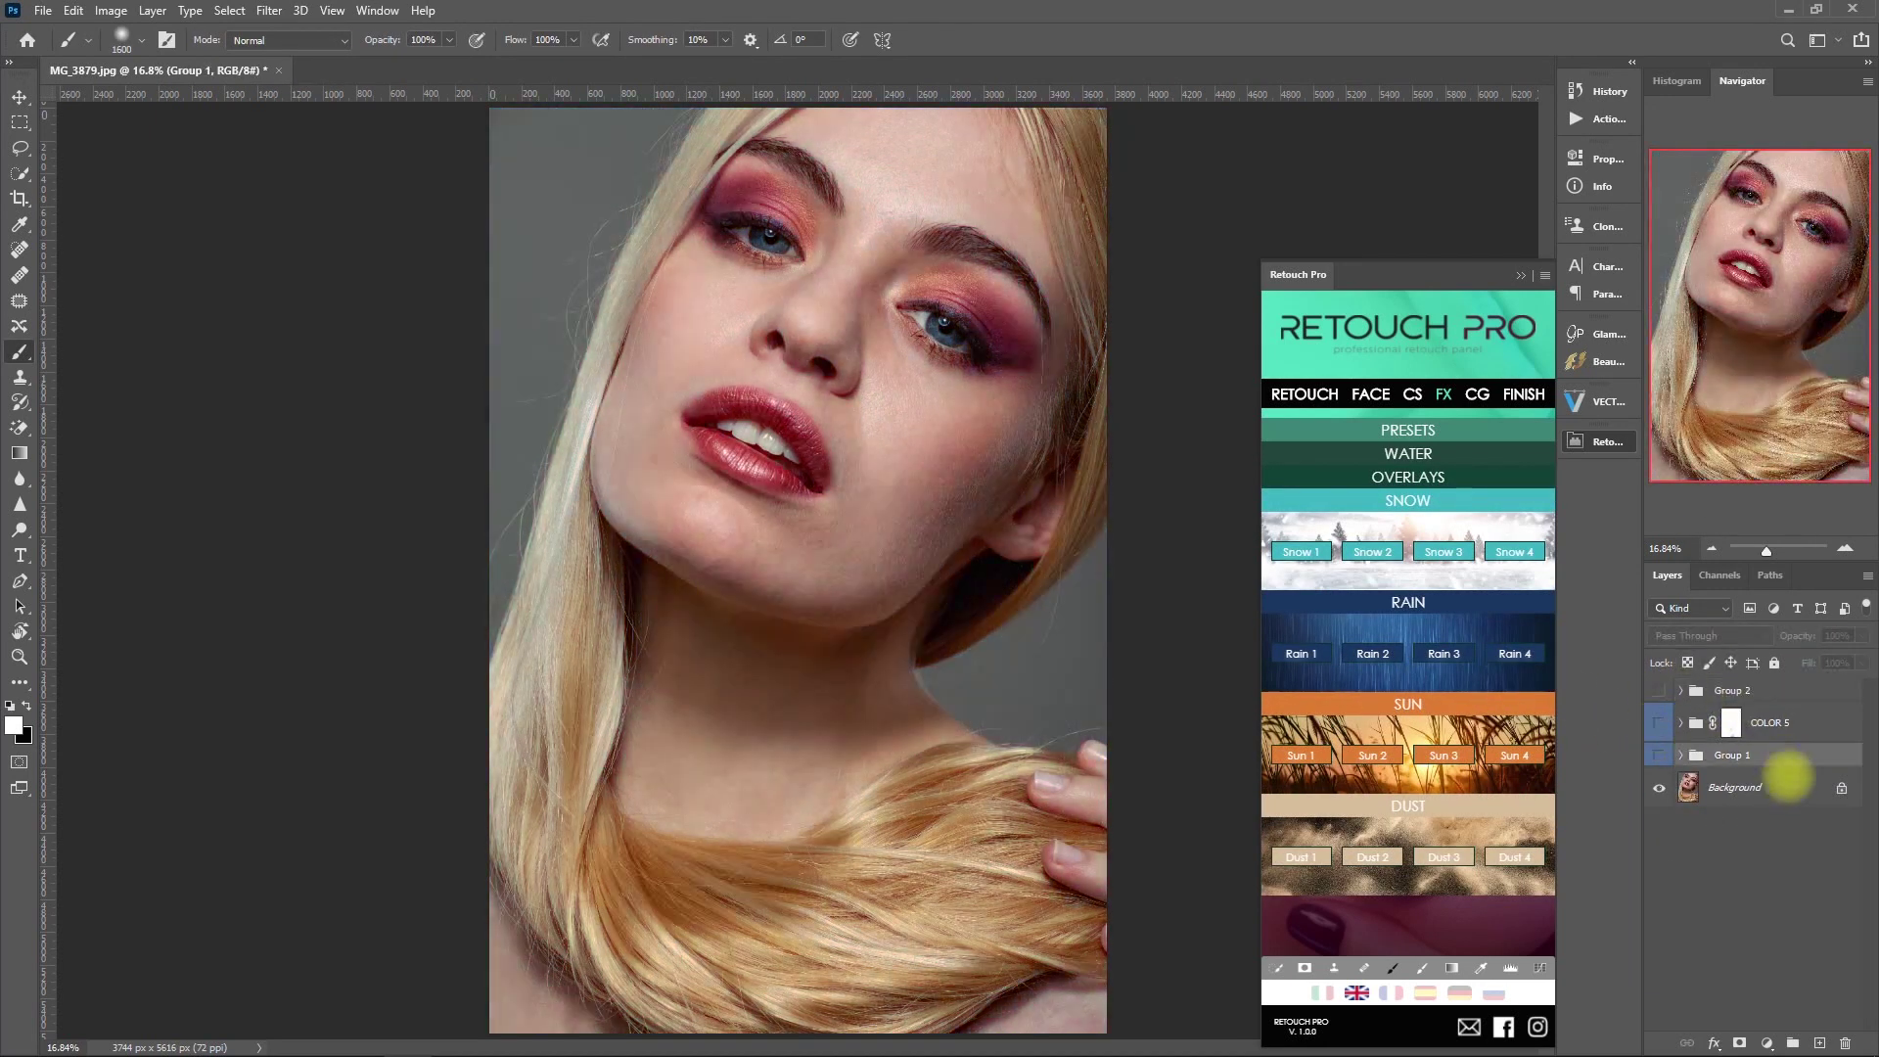
- Add a Sun 1 glow moved up and left, hide it, then add the Dust 2 overlay
click(1299, 756)
drag(793, 568, 776, 369)
click(1373, 857)
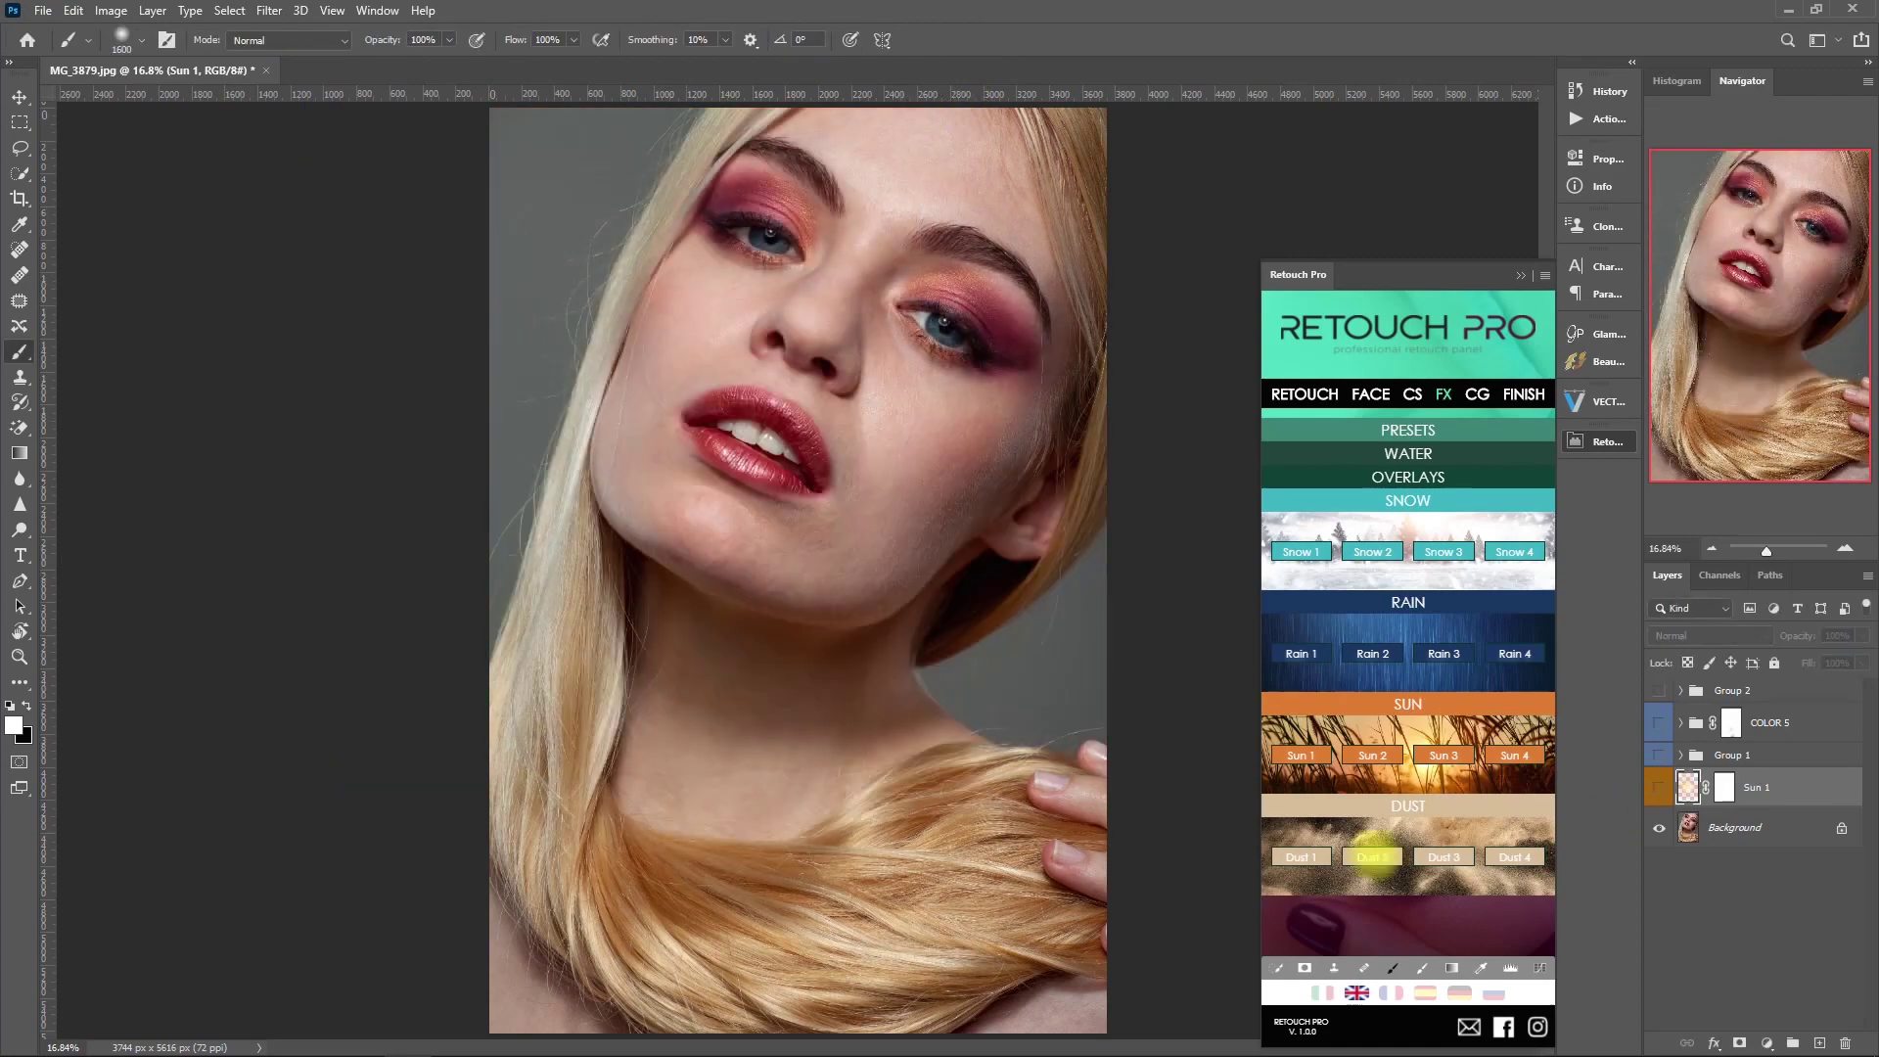
click(1659, 826)
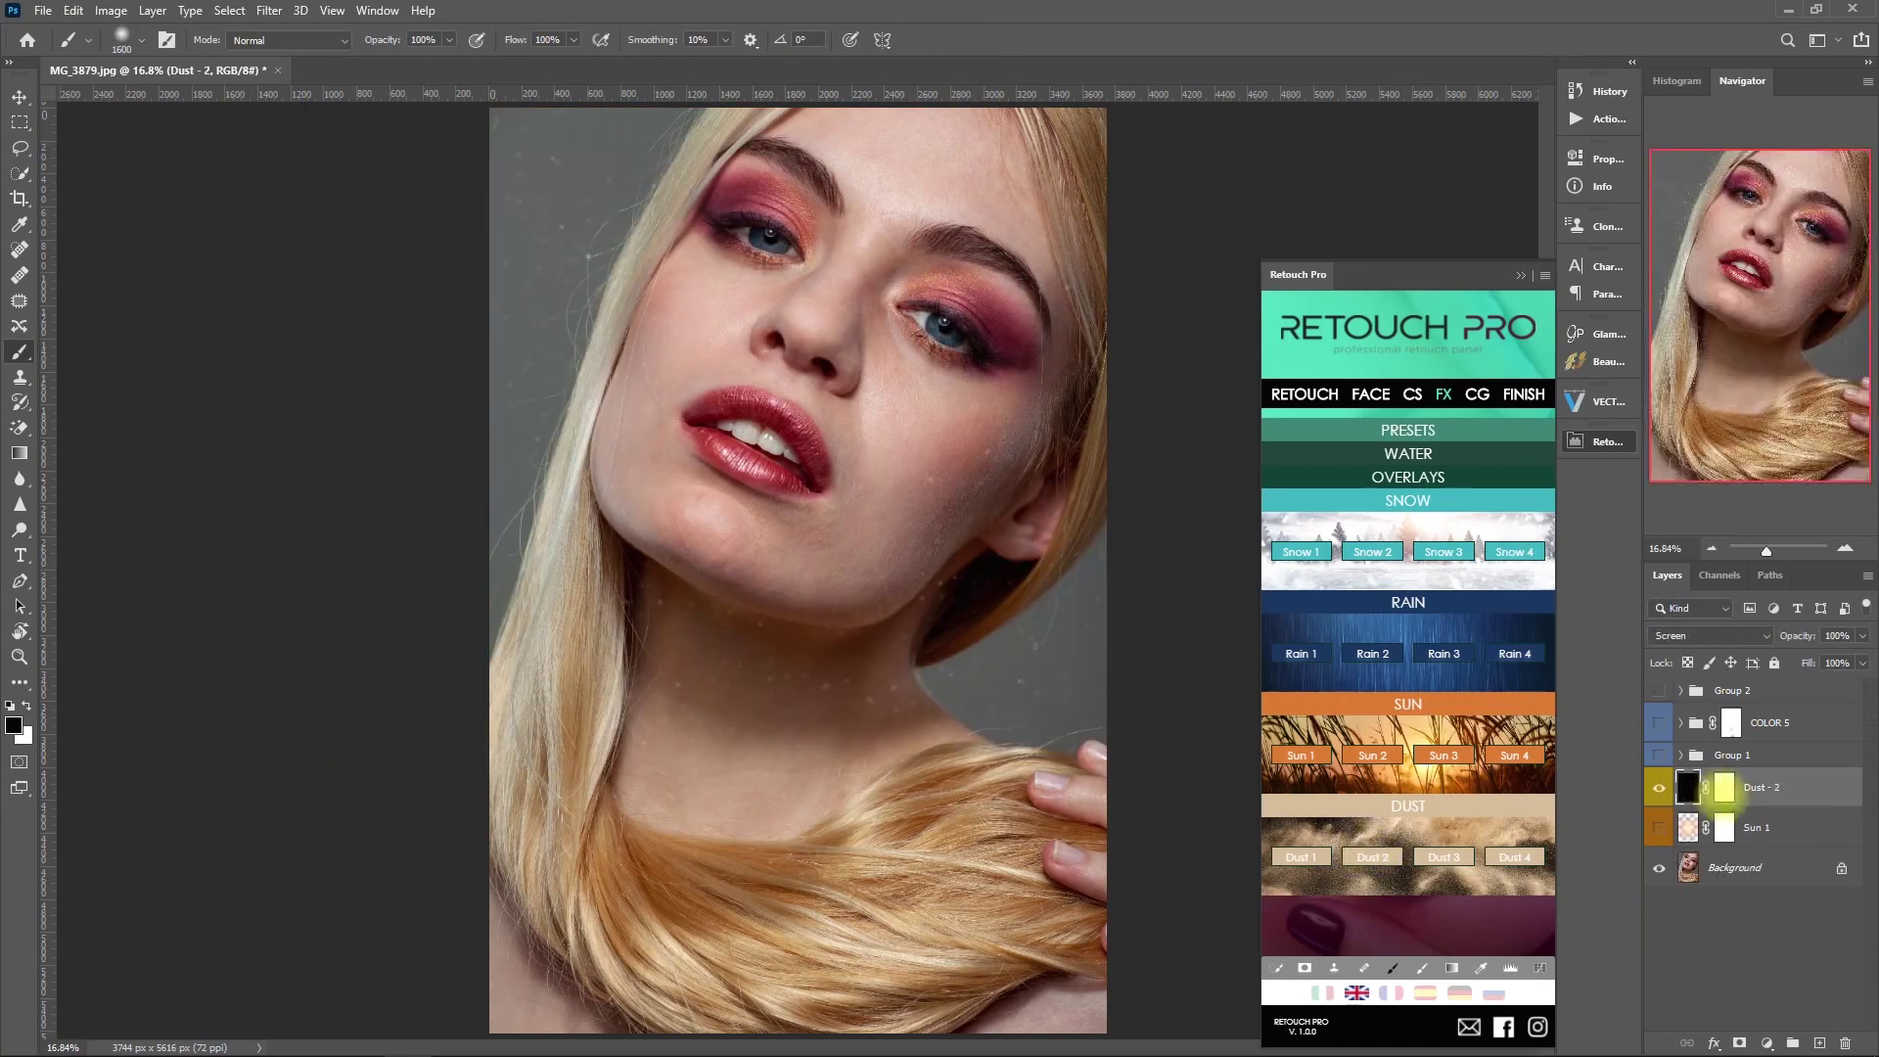
drag(1658, 690, 1656, 827)
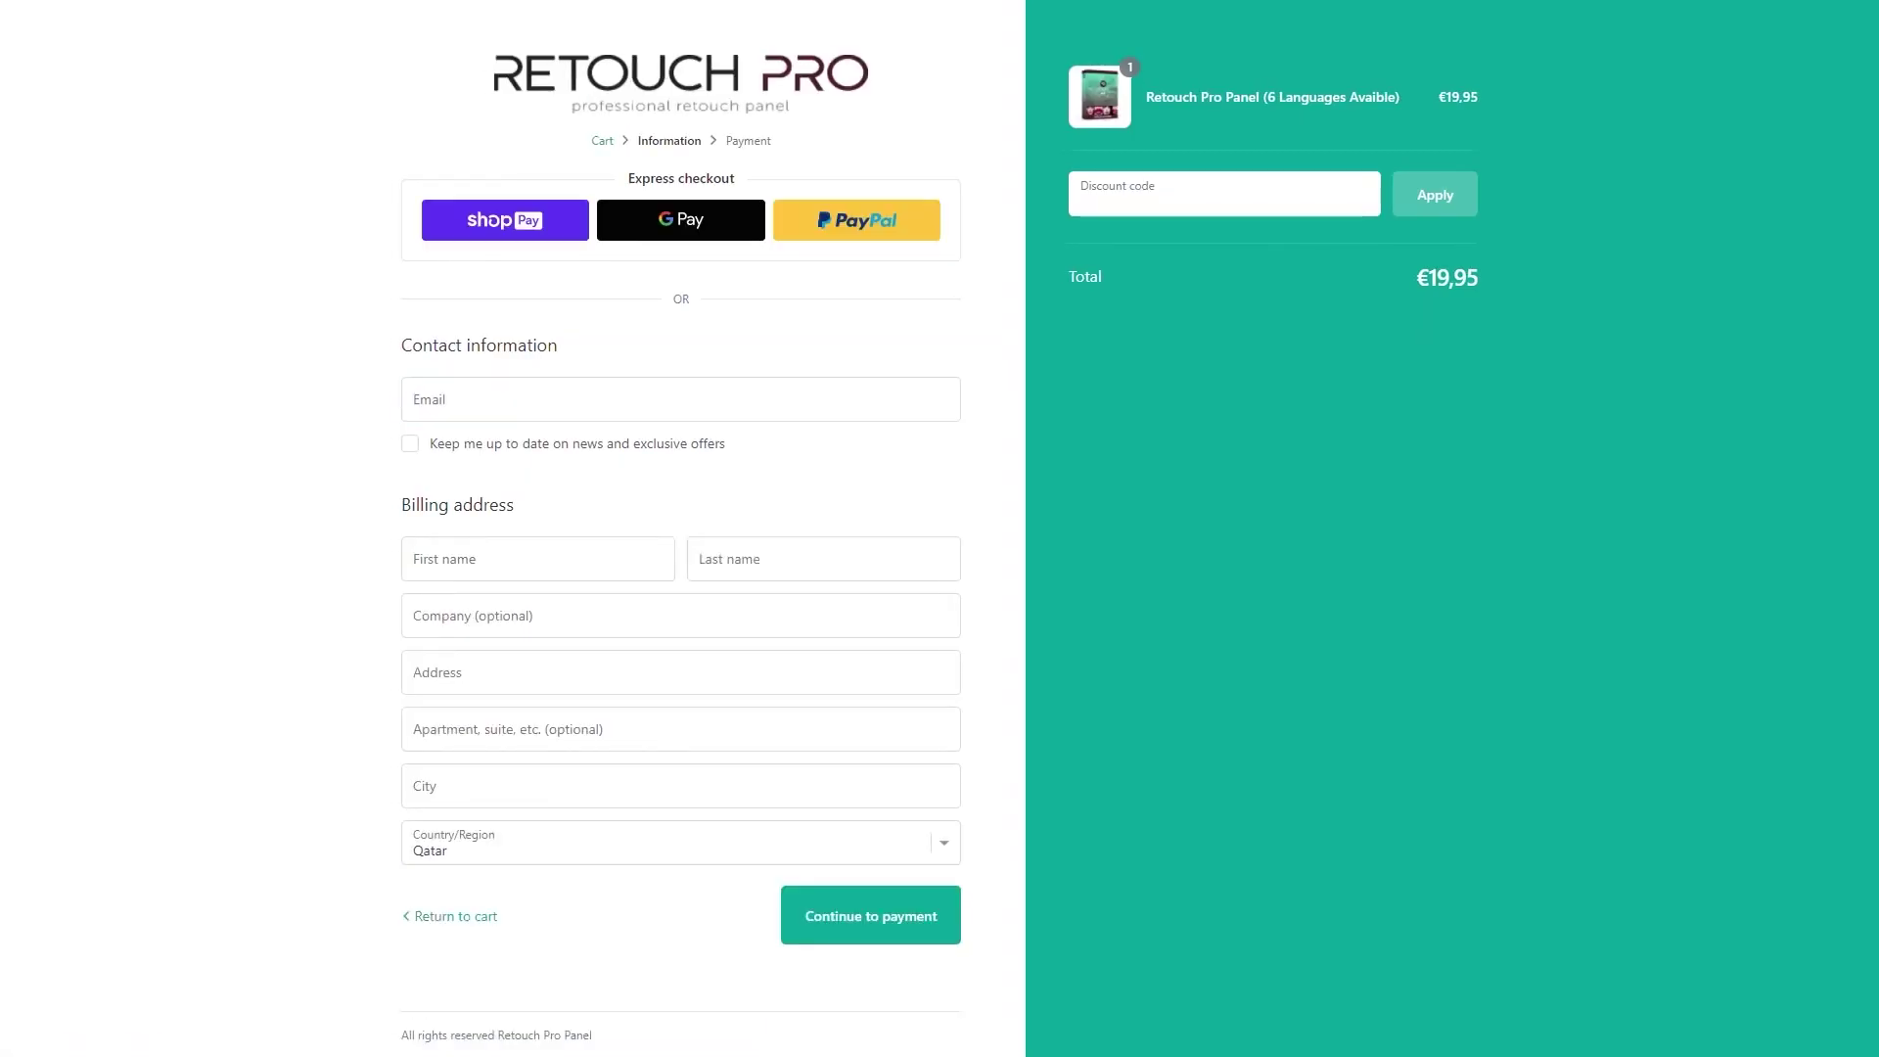
- Enter the discount coupon code in the checkout's Discount code field and apply it
click(1223, 192)
text(OMARRASECORTIZ)
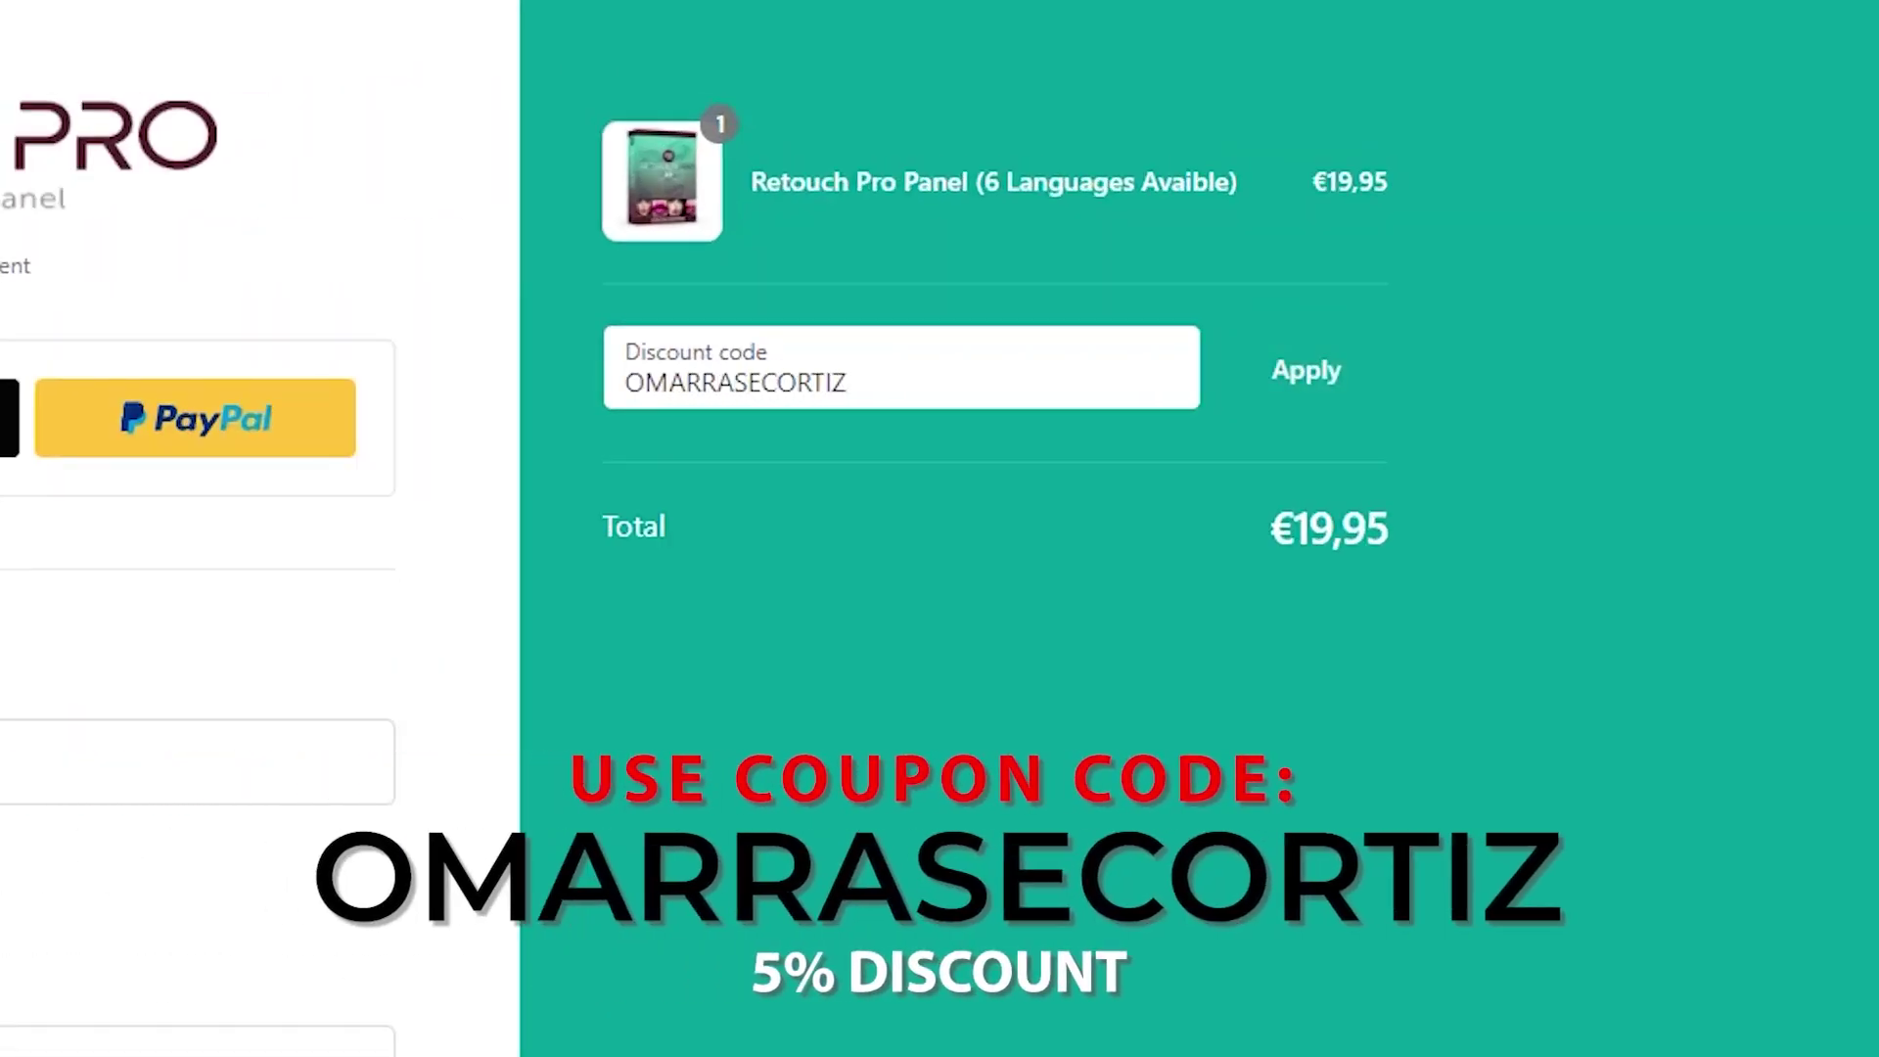
key(Return)
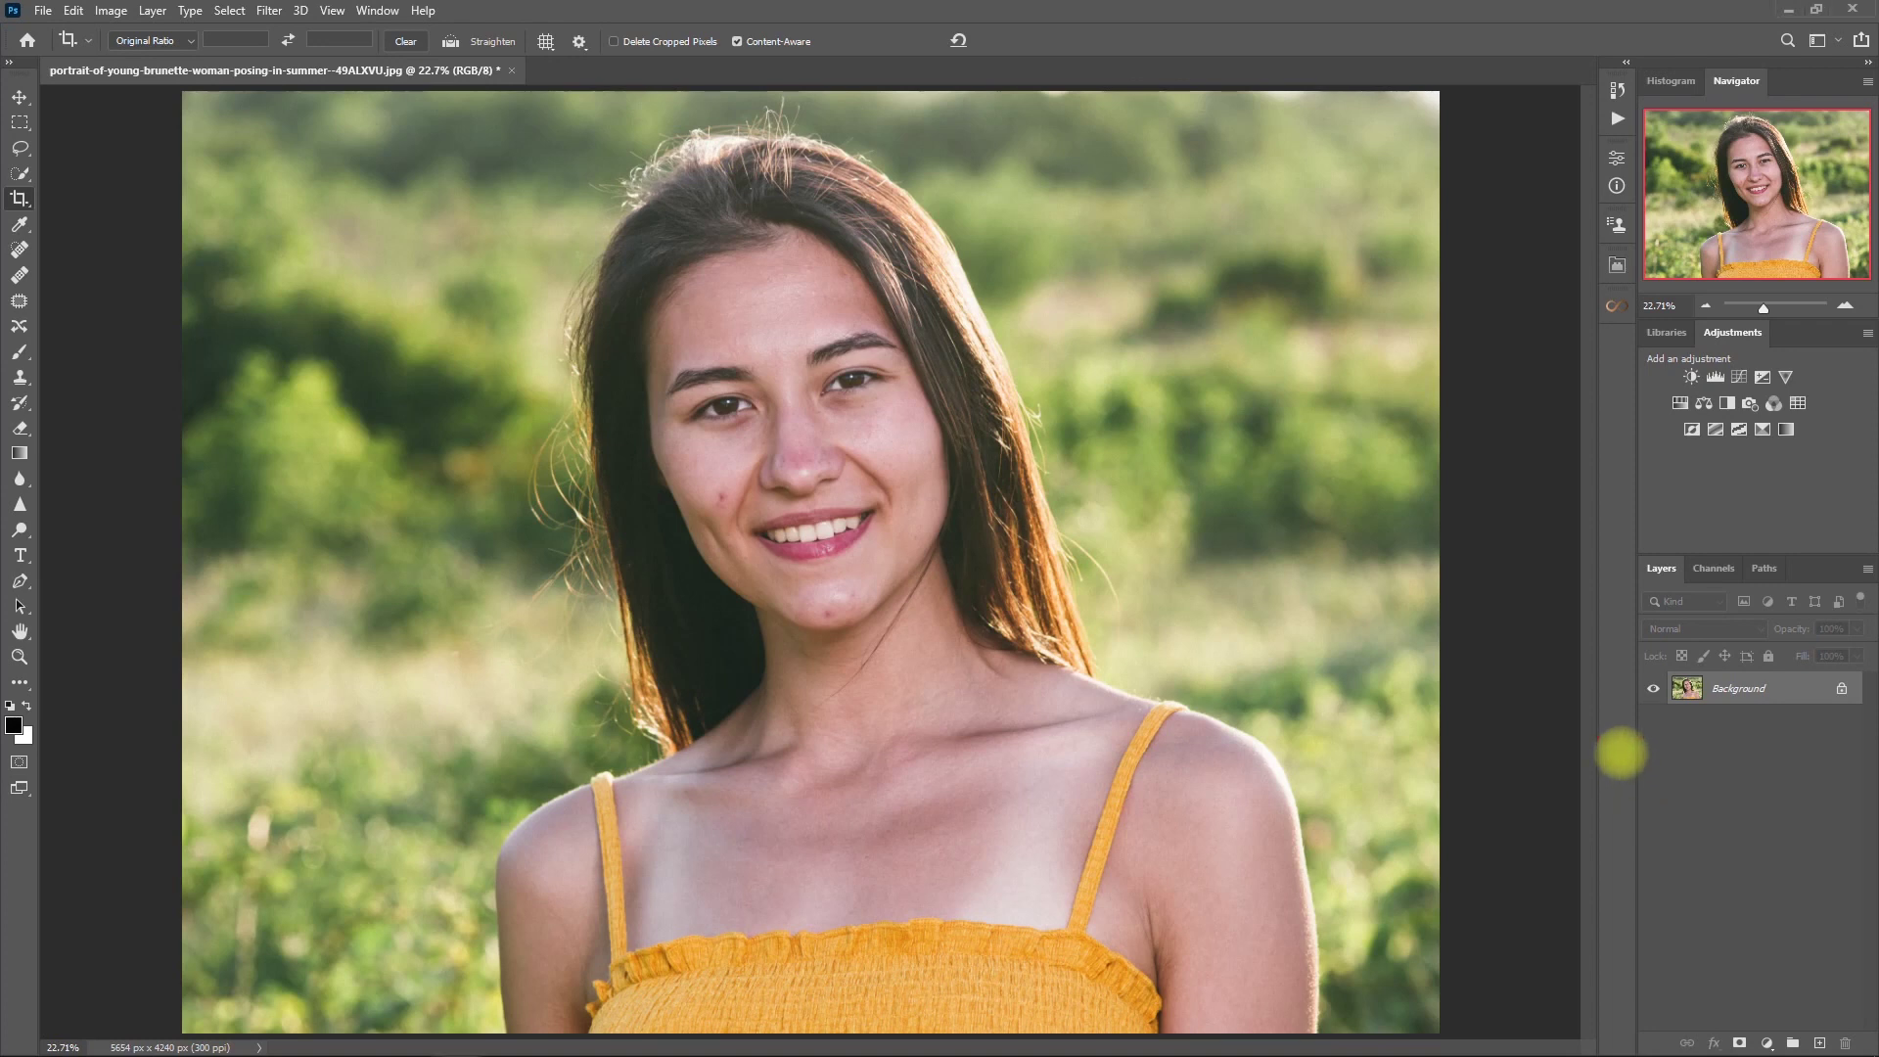
- Duplicate the background to Layer 1 and spot-heal the cheek and chin blemishes
key(ctrl+j)
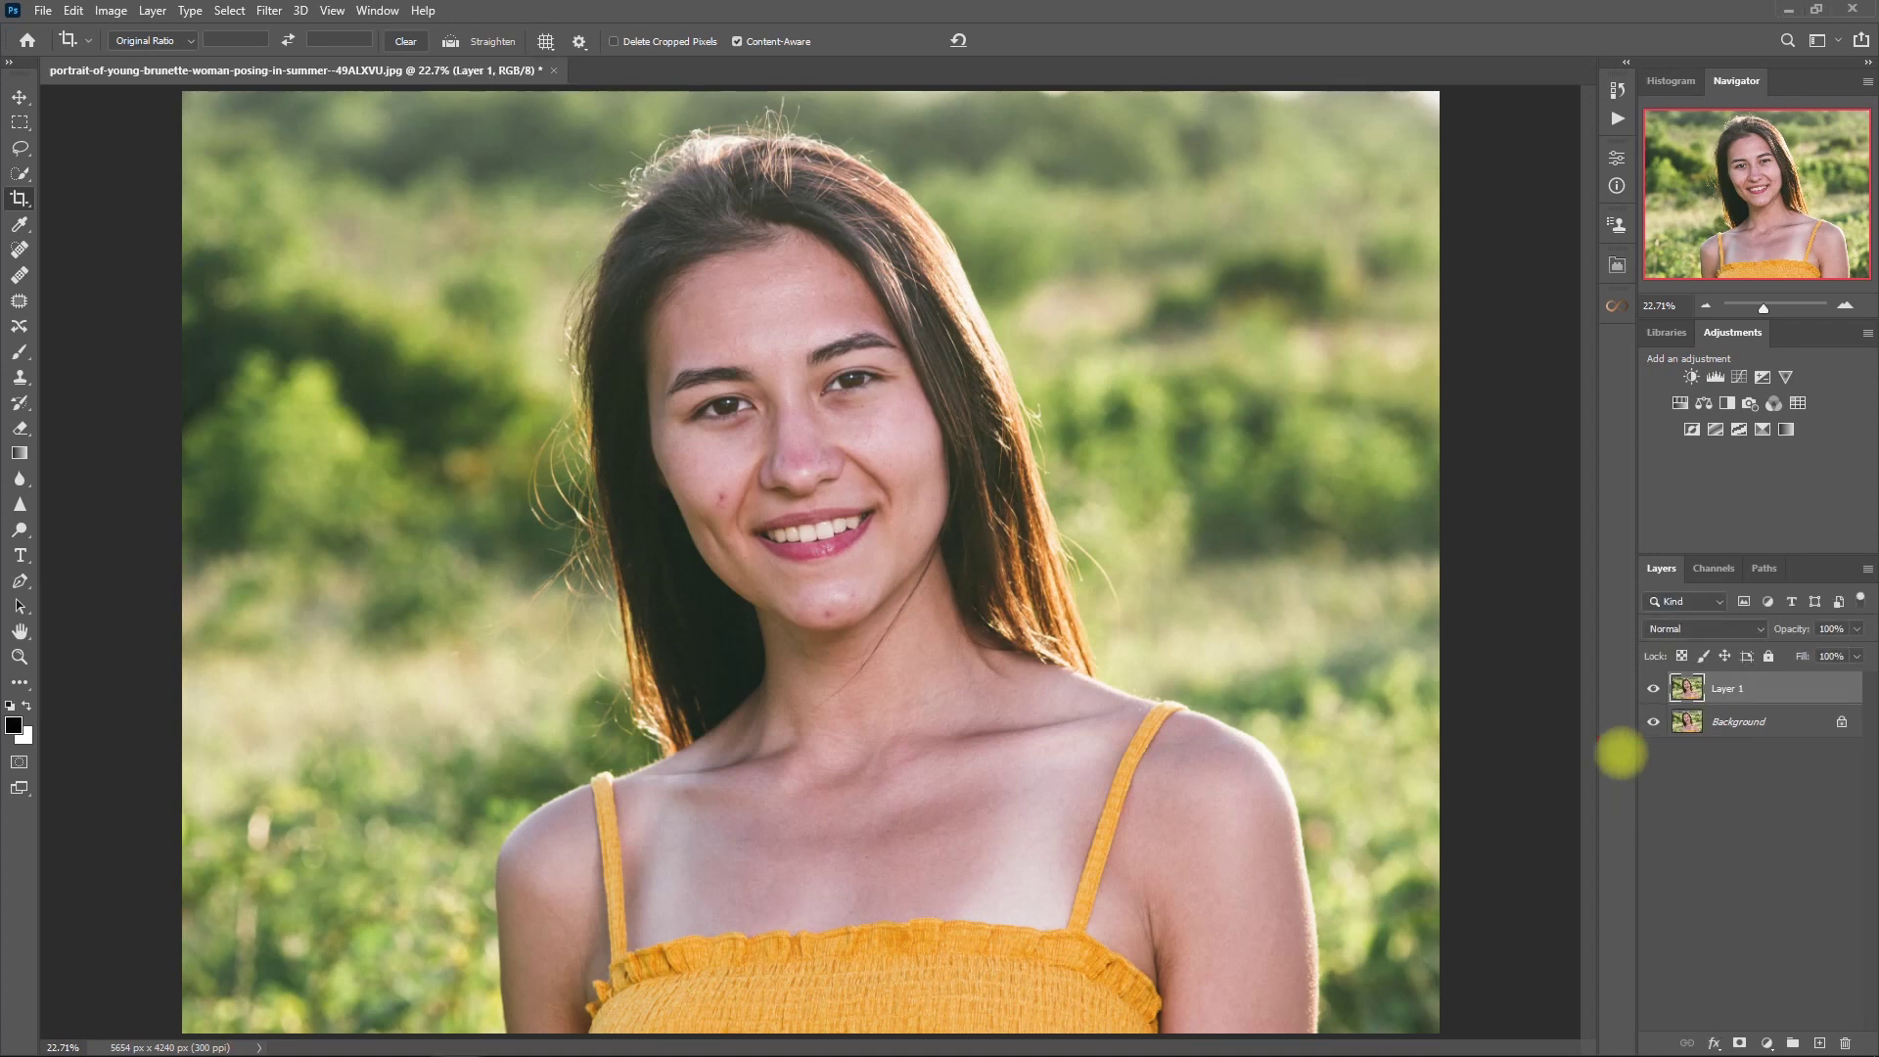
click(20, 249)
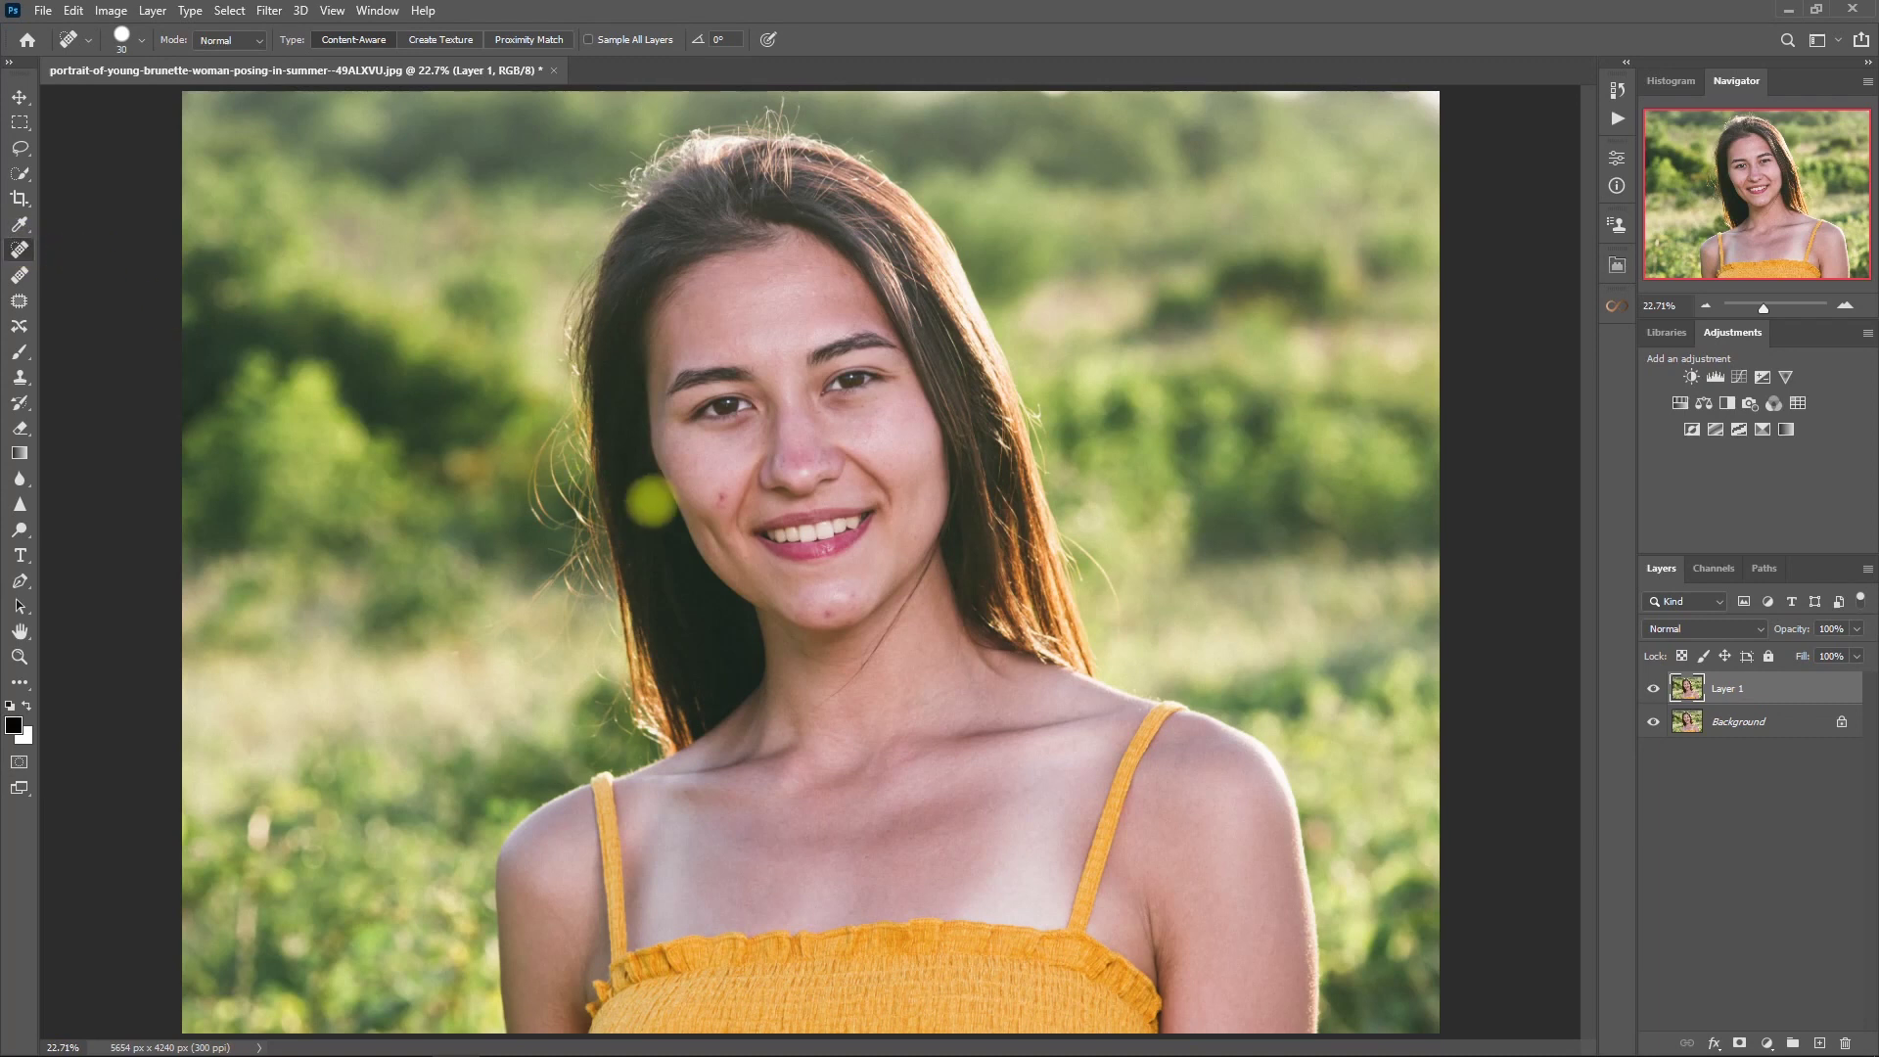
scroll(631, 495, up, 3)
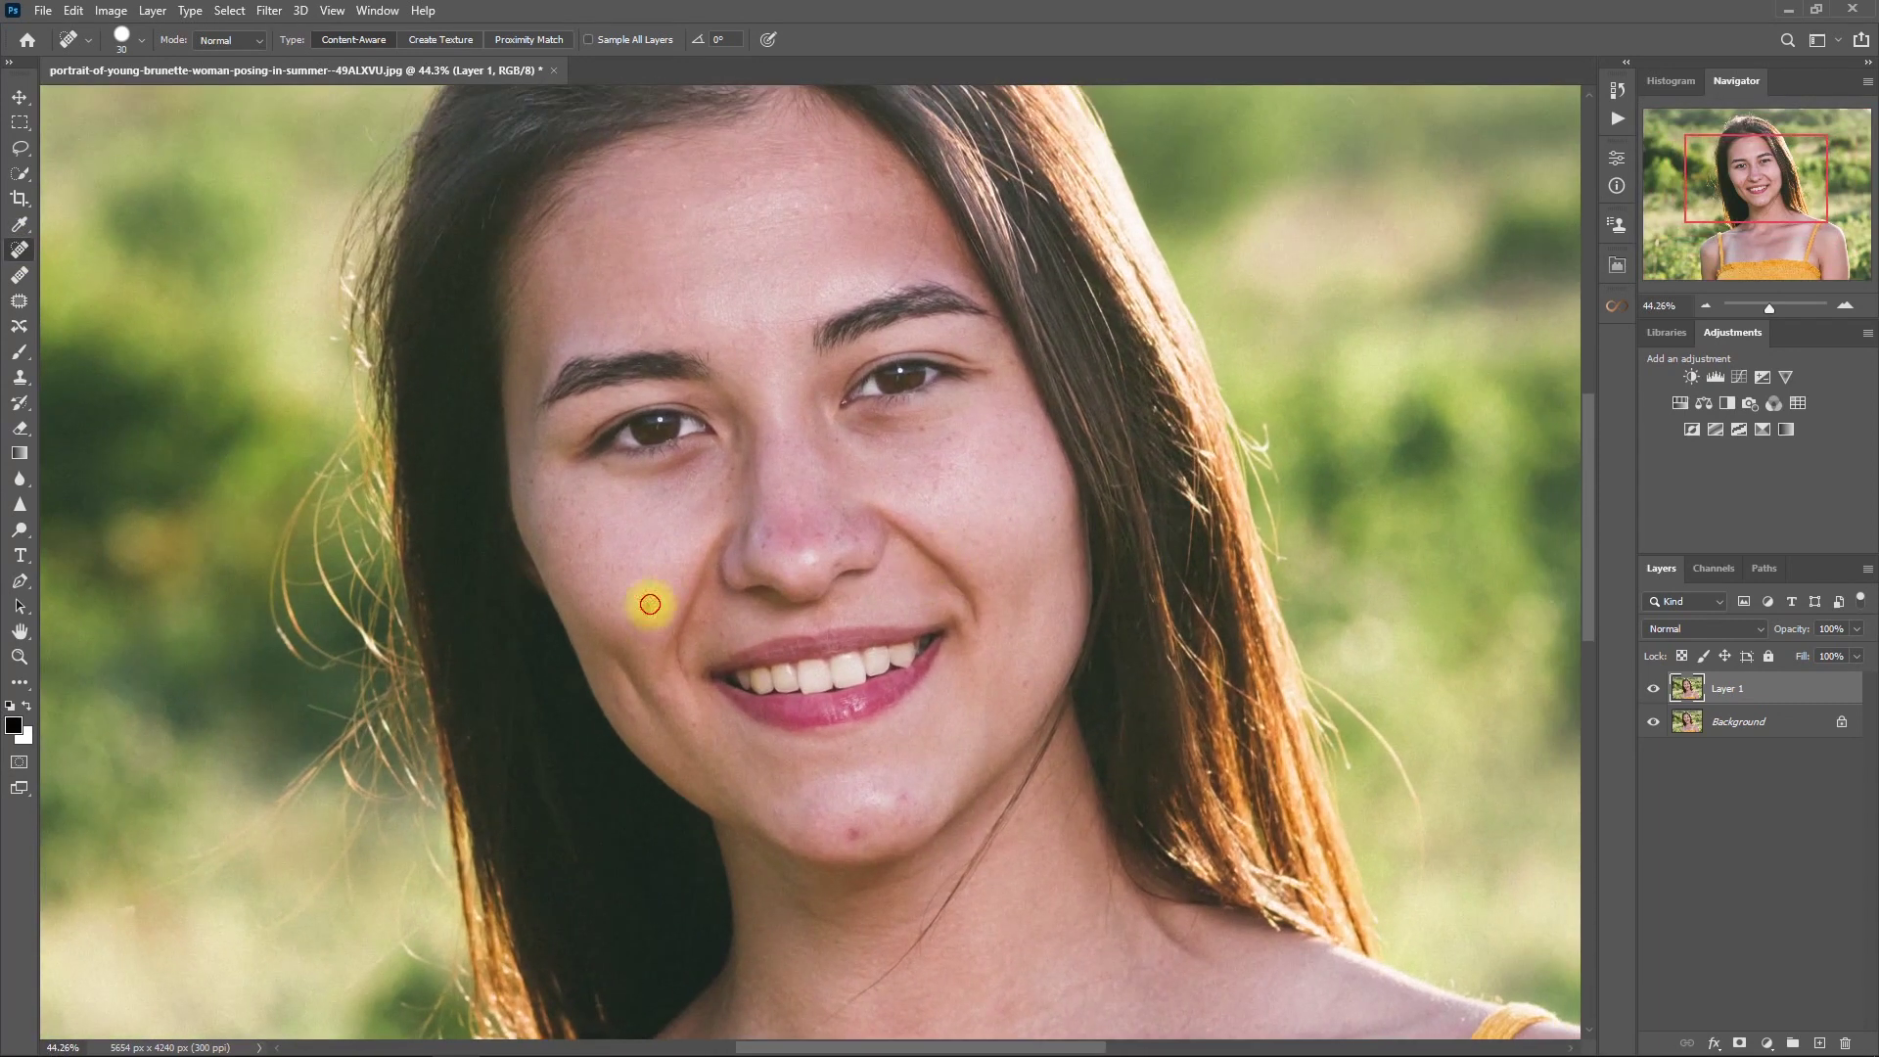
click(646, 620)
click(856, 839)
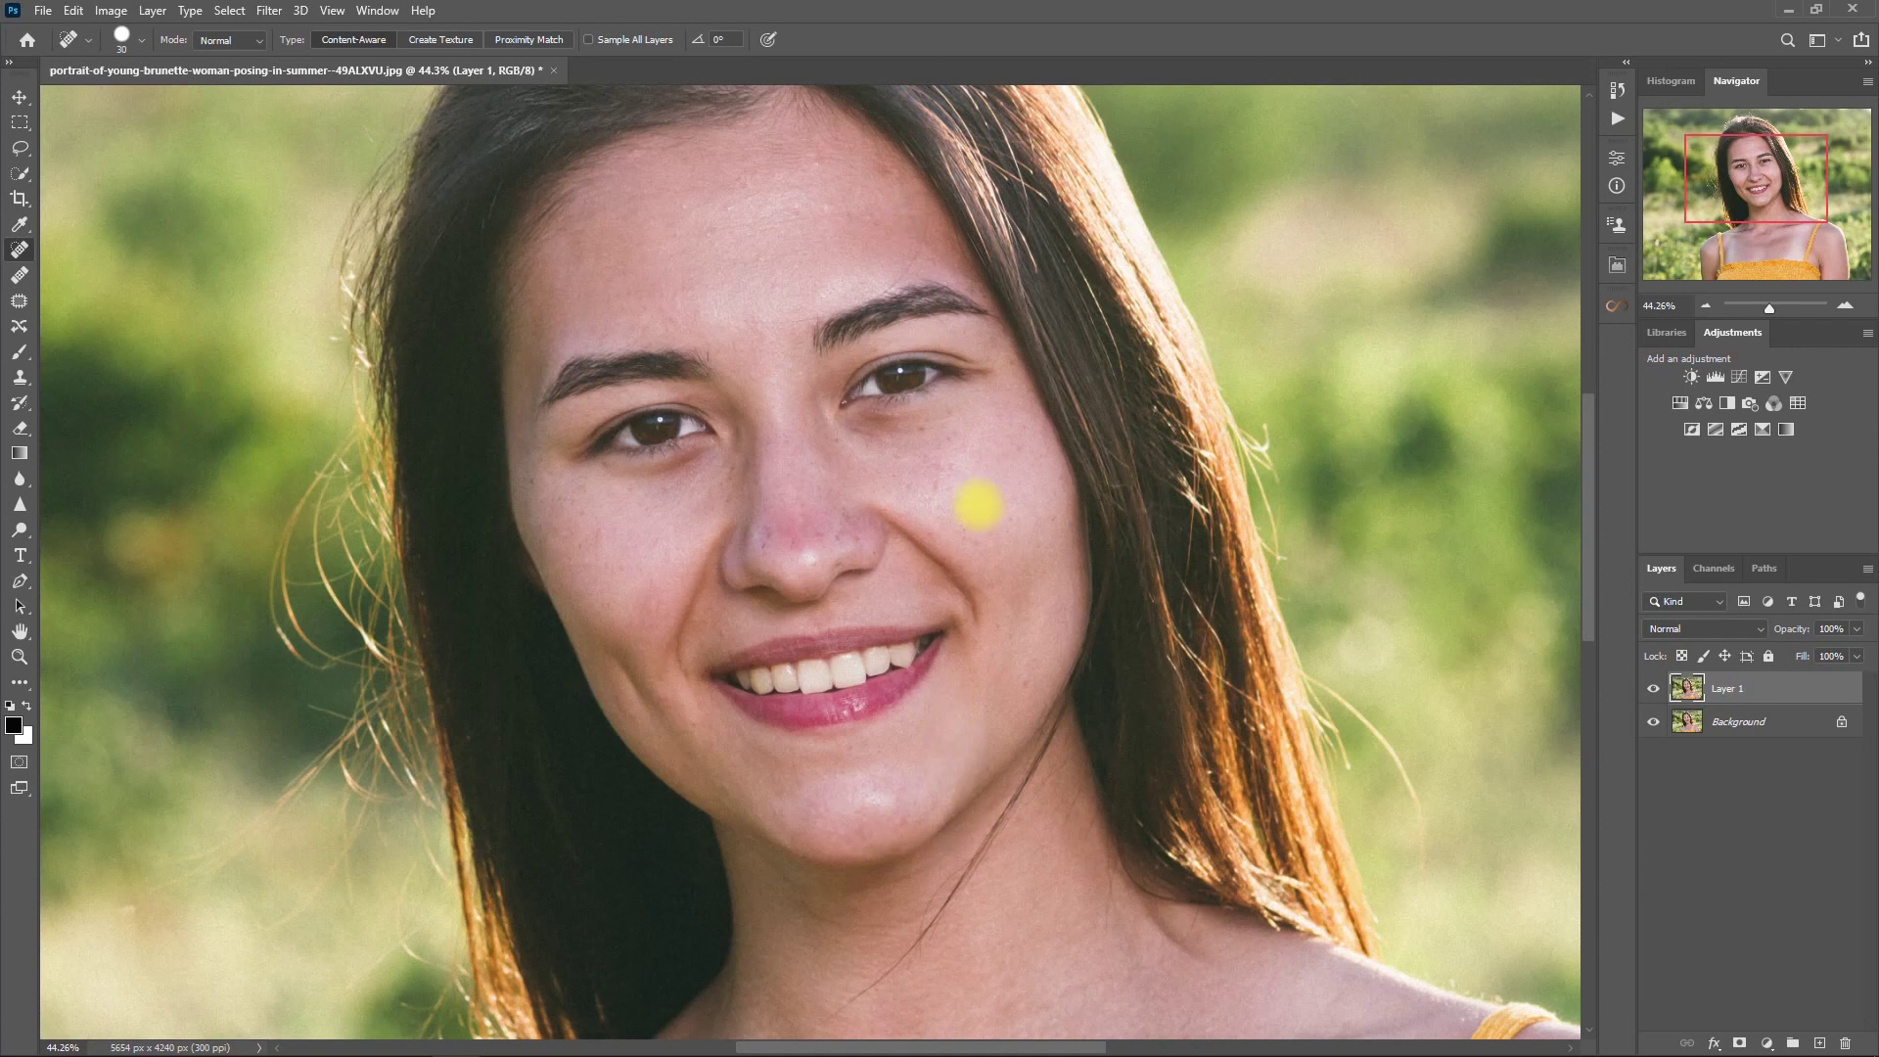
key(ctrl+0)
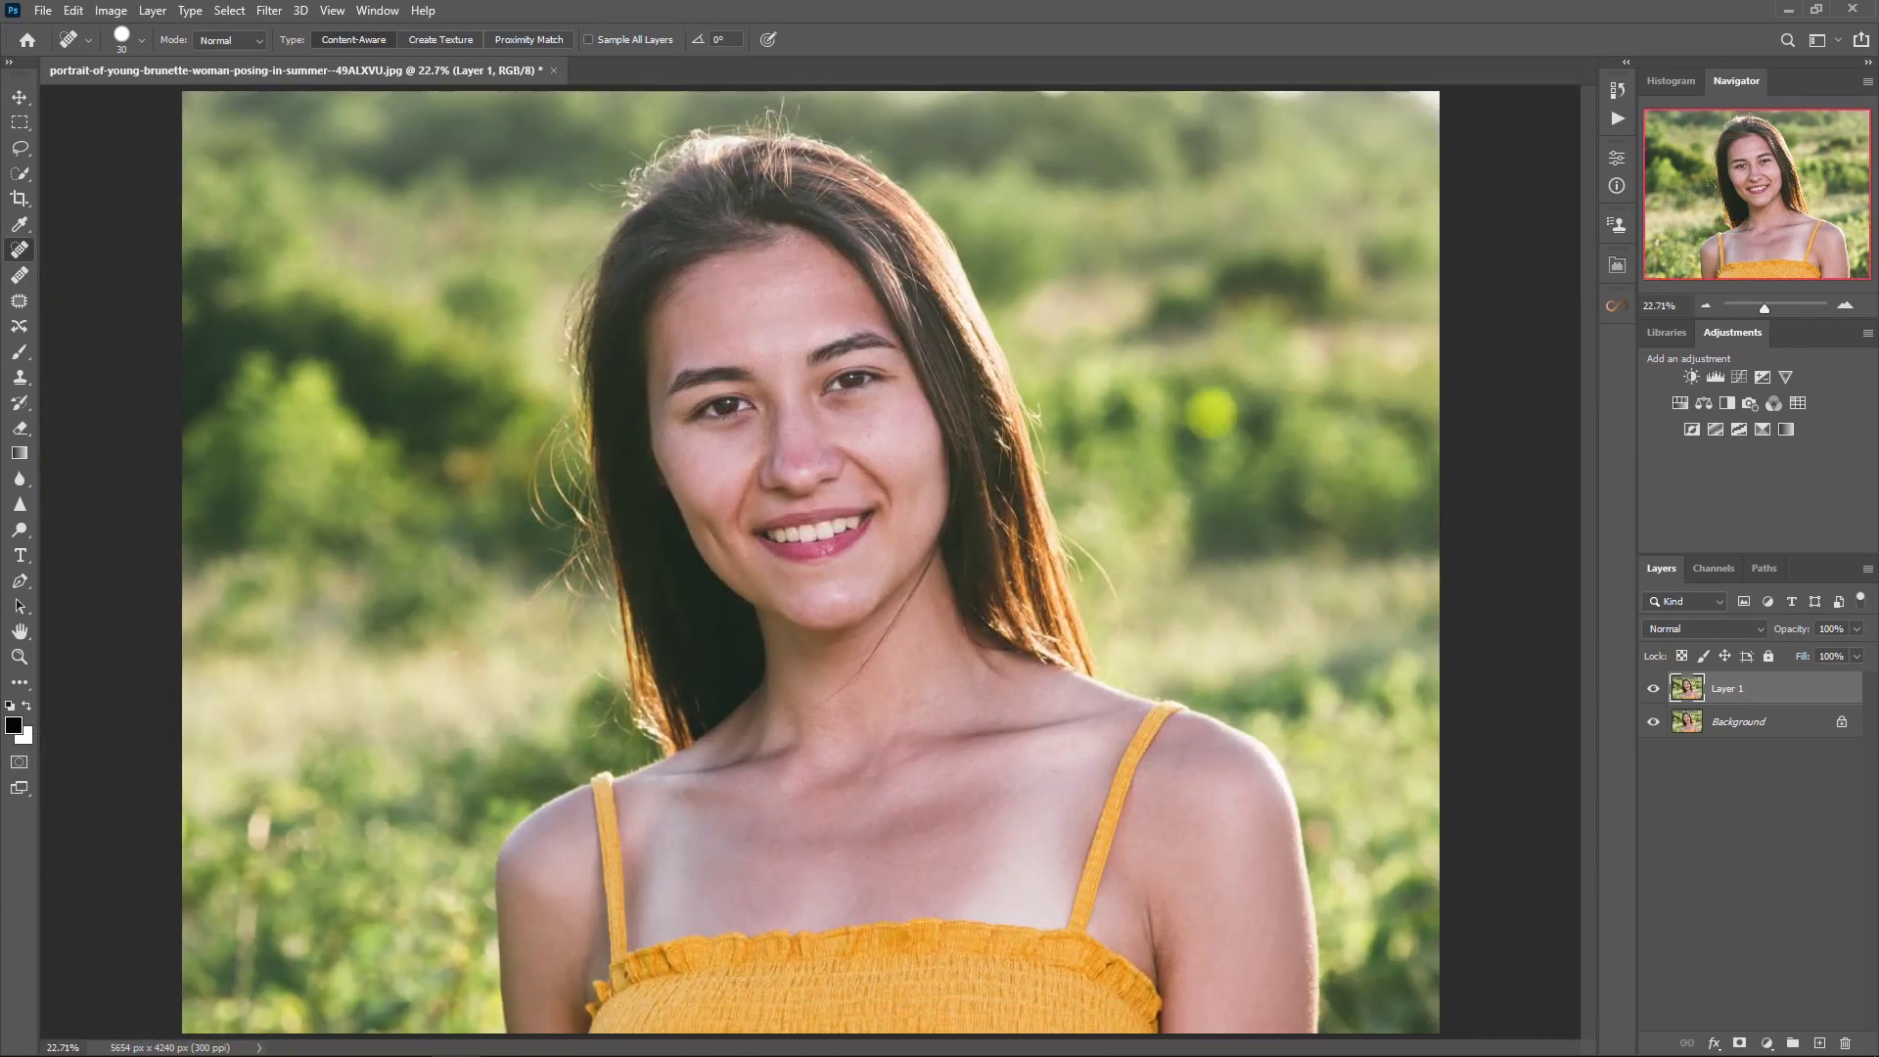
click(1616, 265)
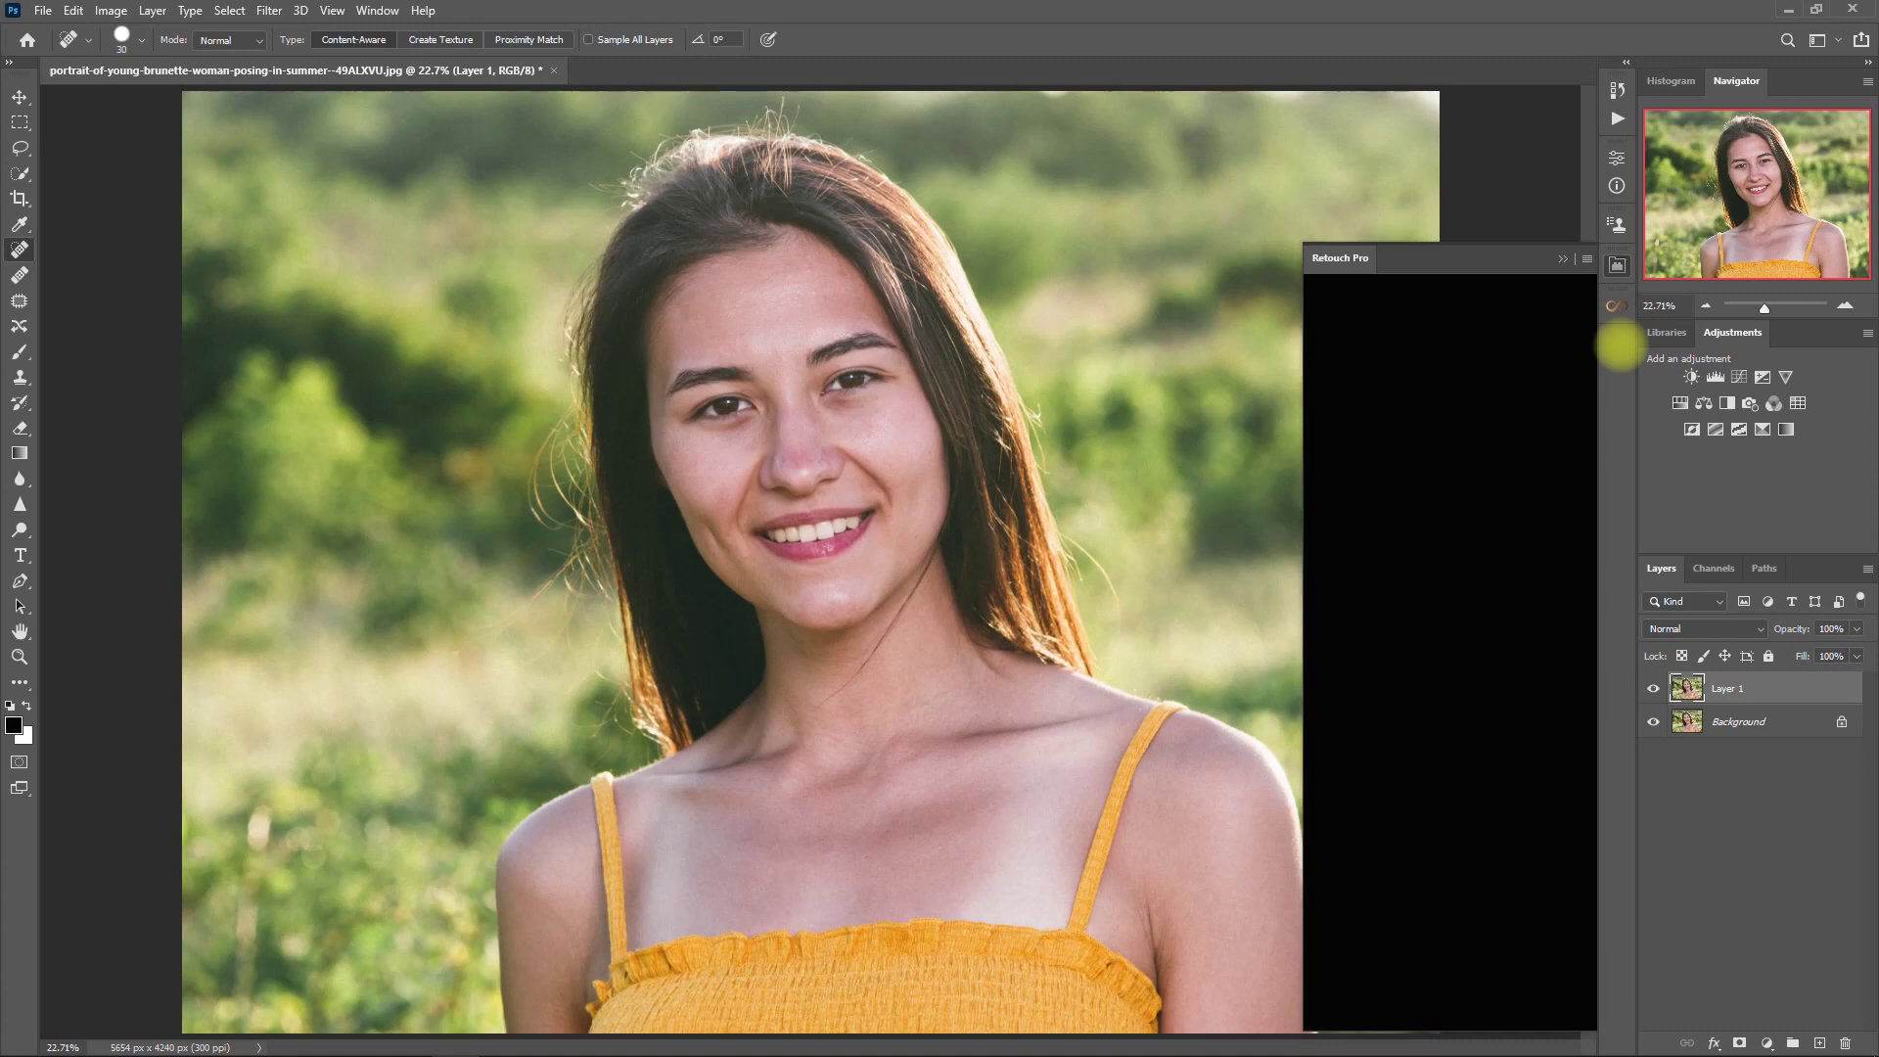
- Add a Frequency Separation group via Retouch Pro, hide its 'high' layer and select 'Low'
click(1497, 446)
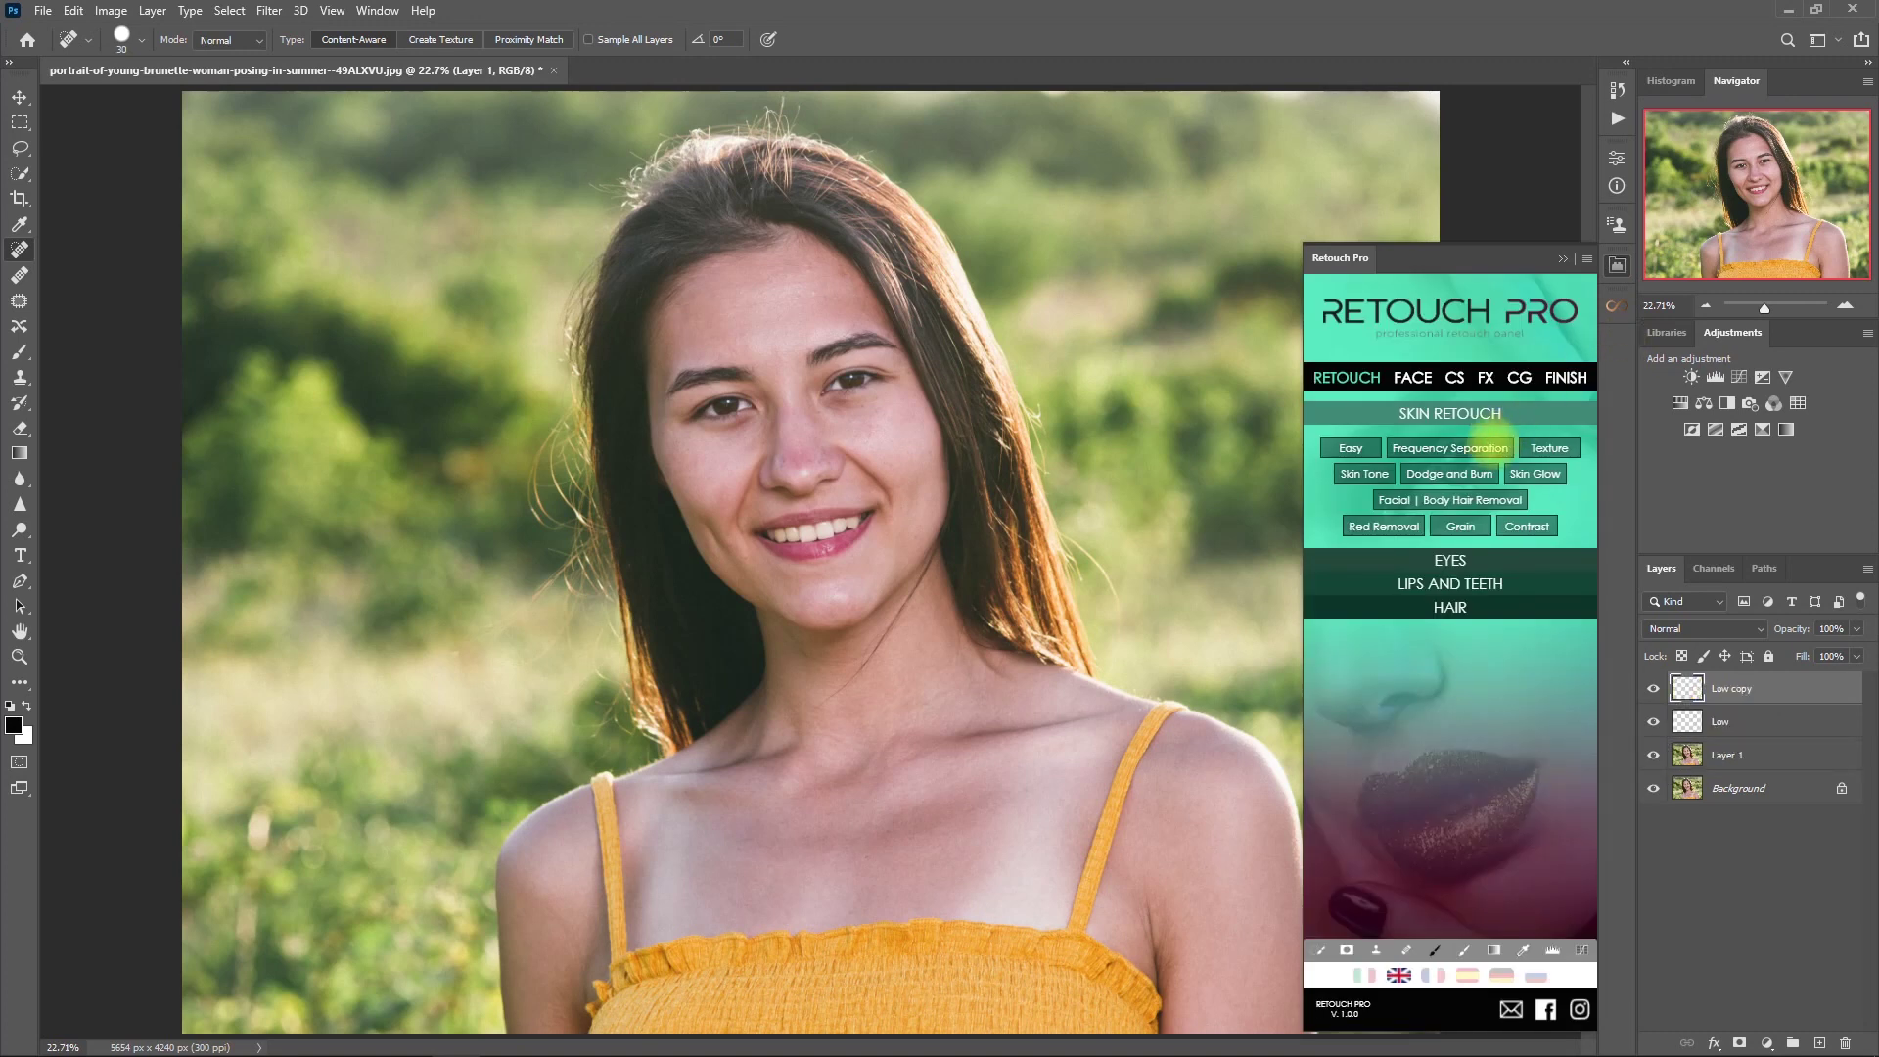
click(1562, 259)
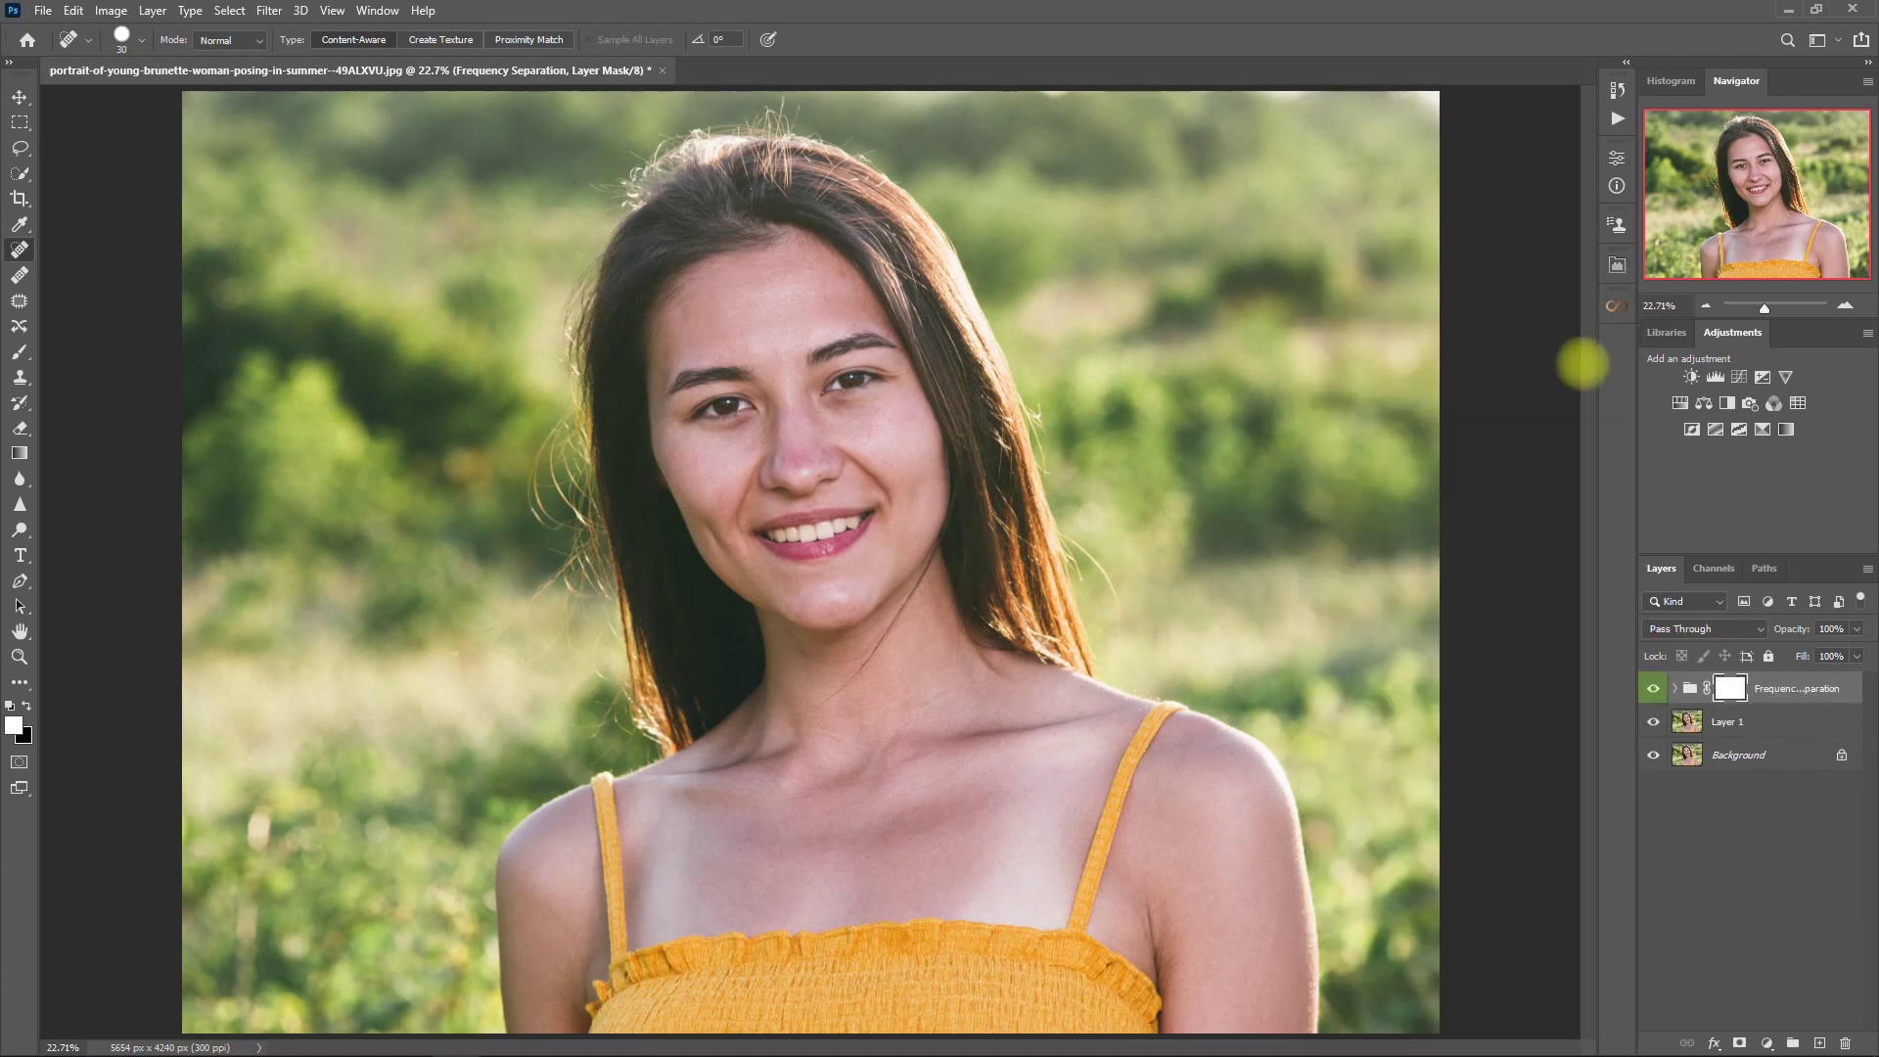
click(1672, 688)
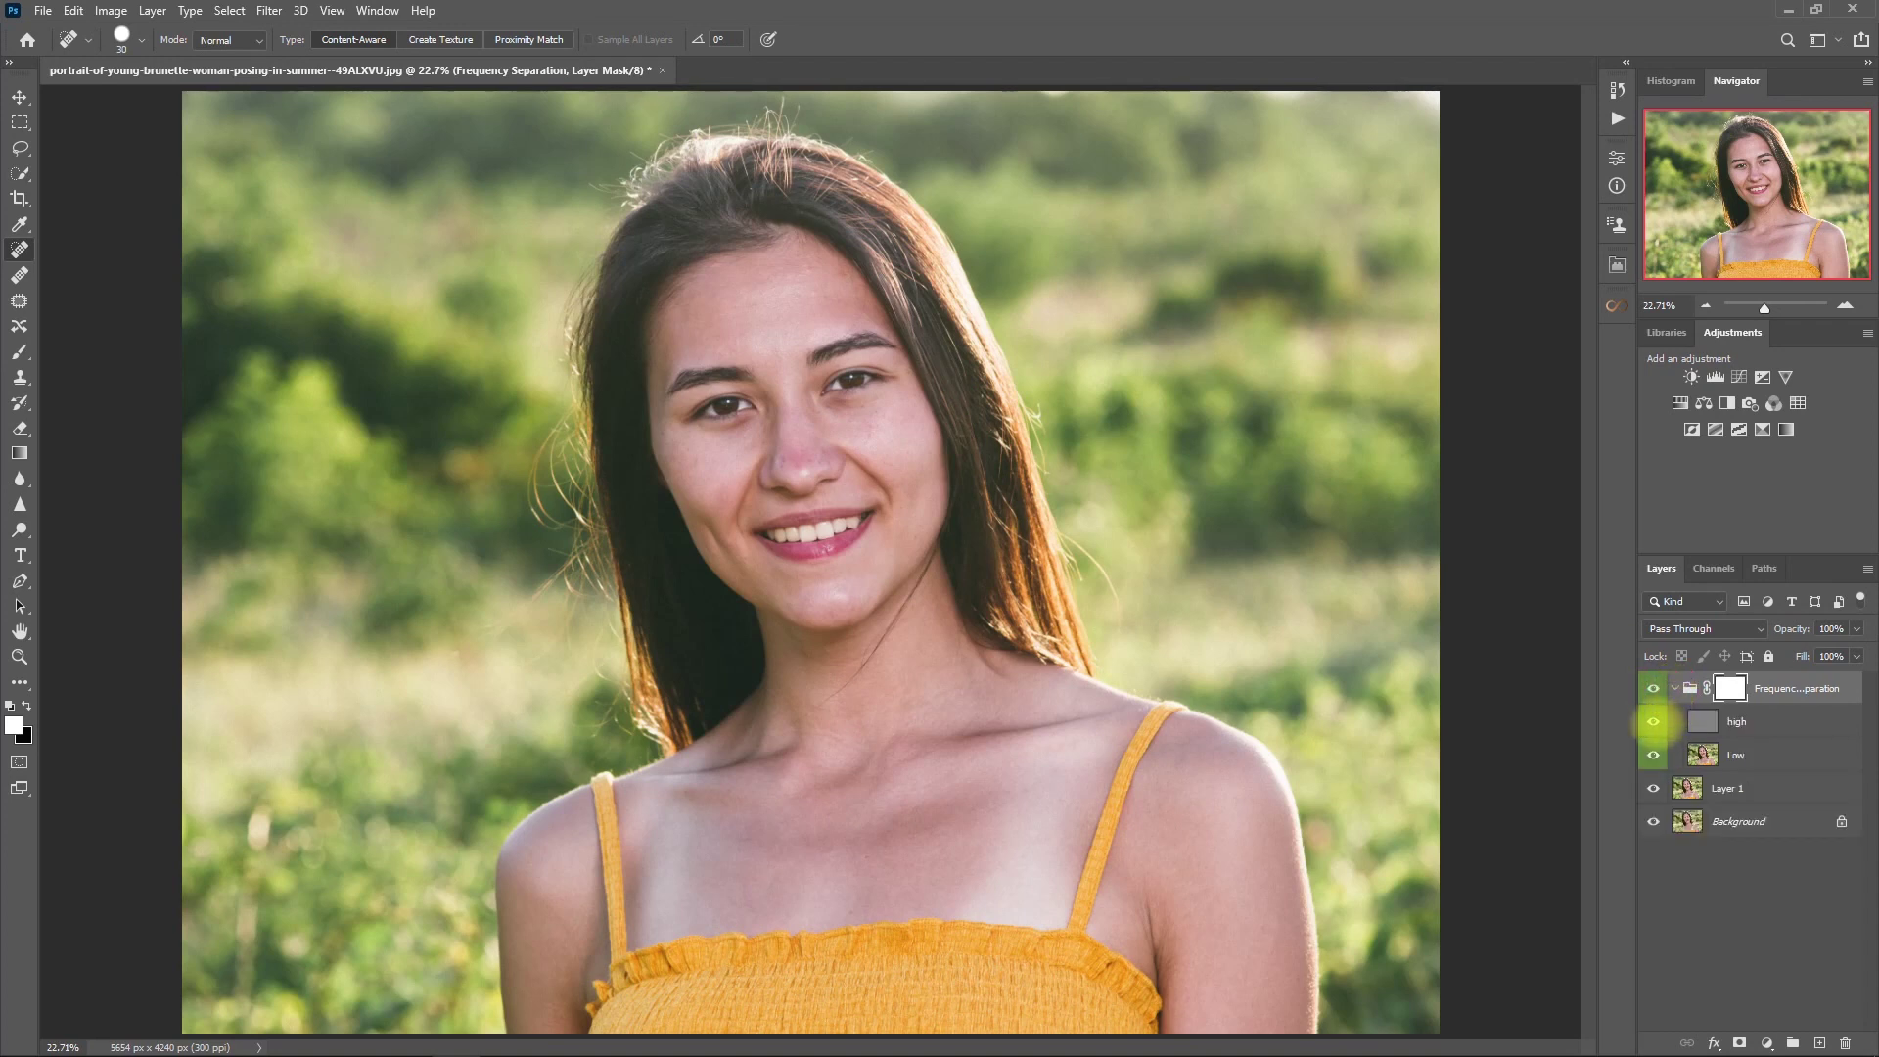
click(1654, 722)
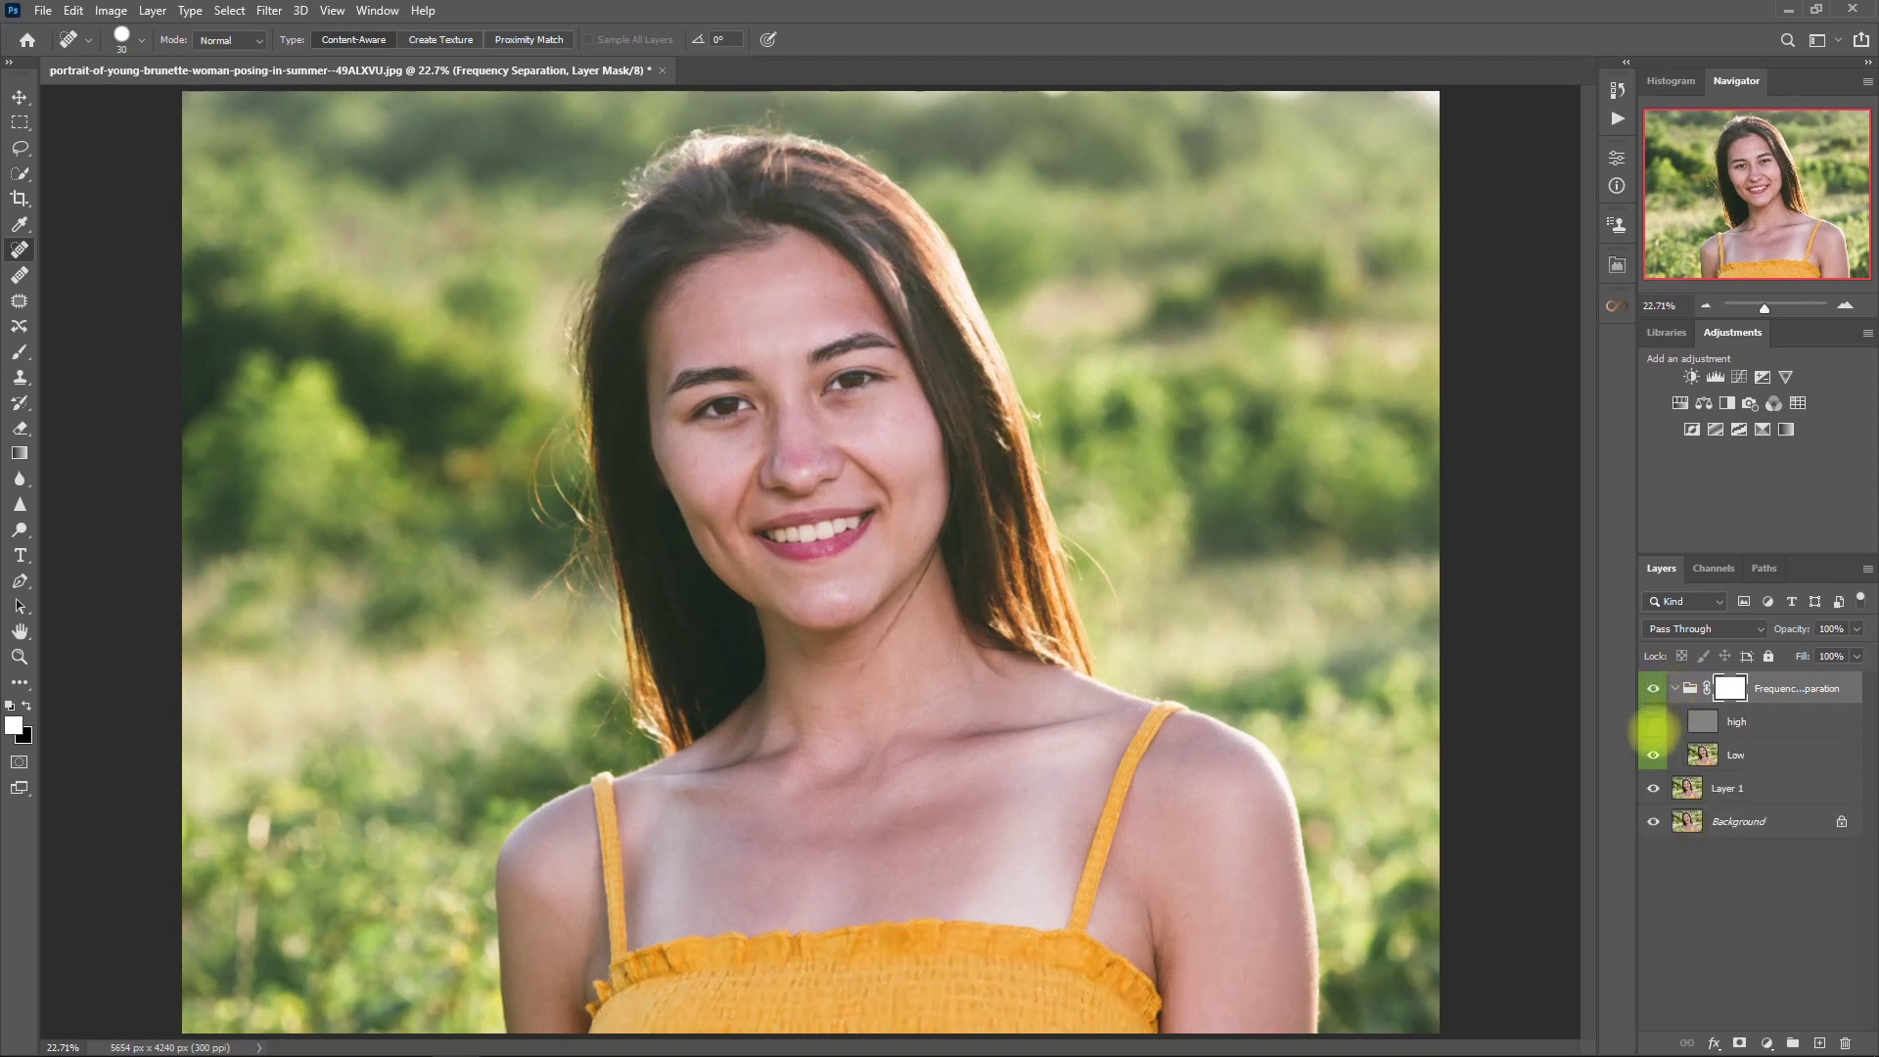
click(1702, 754)
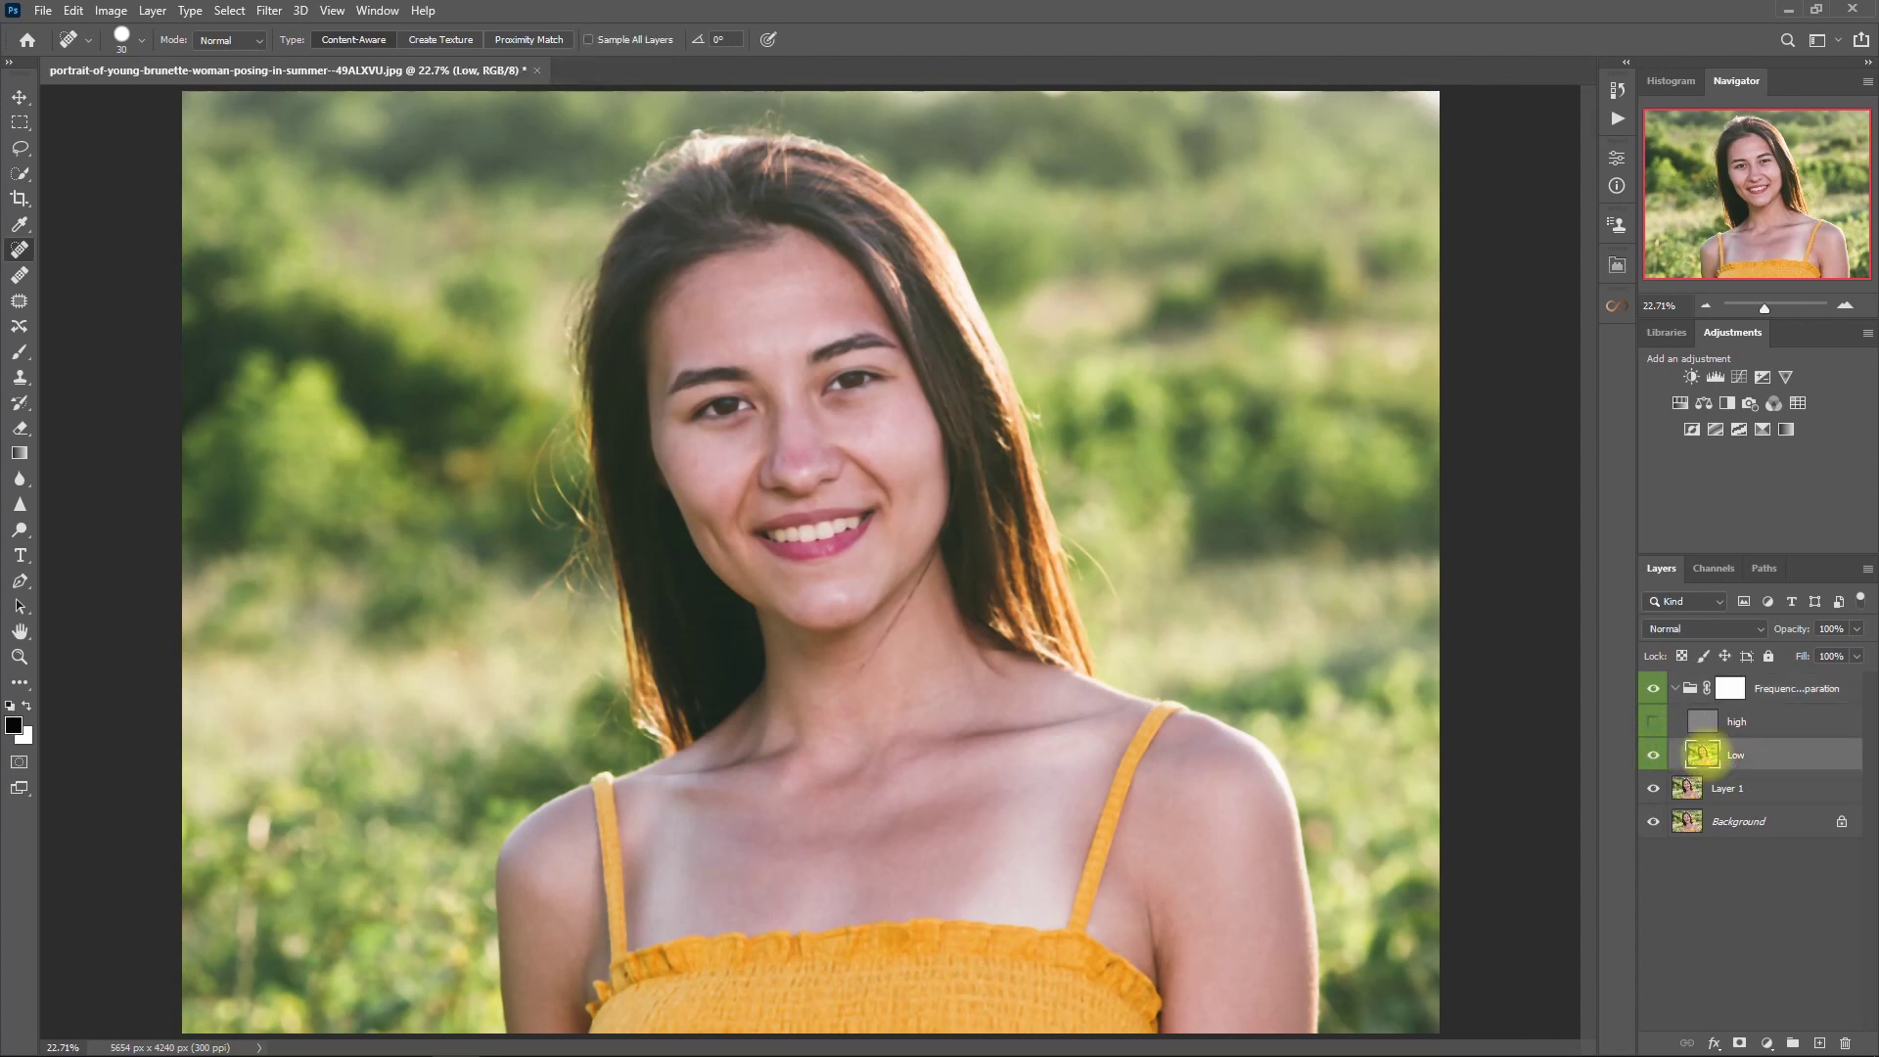
click(269, 11)
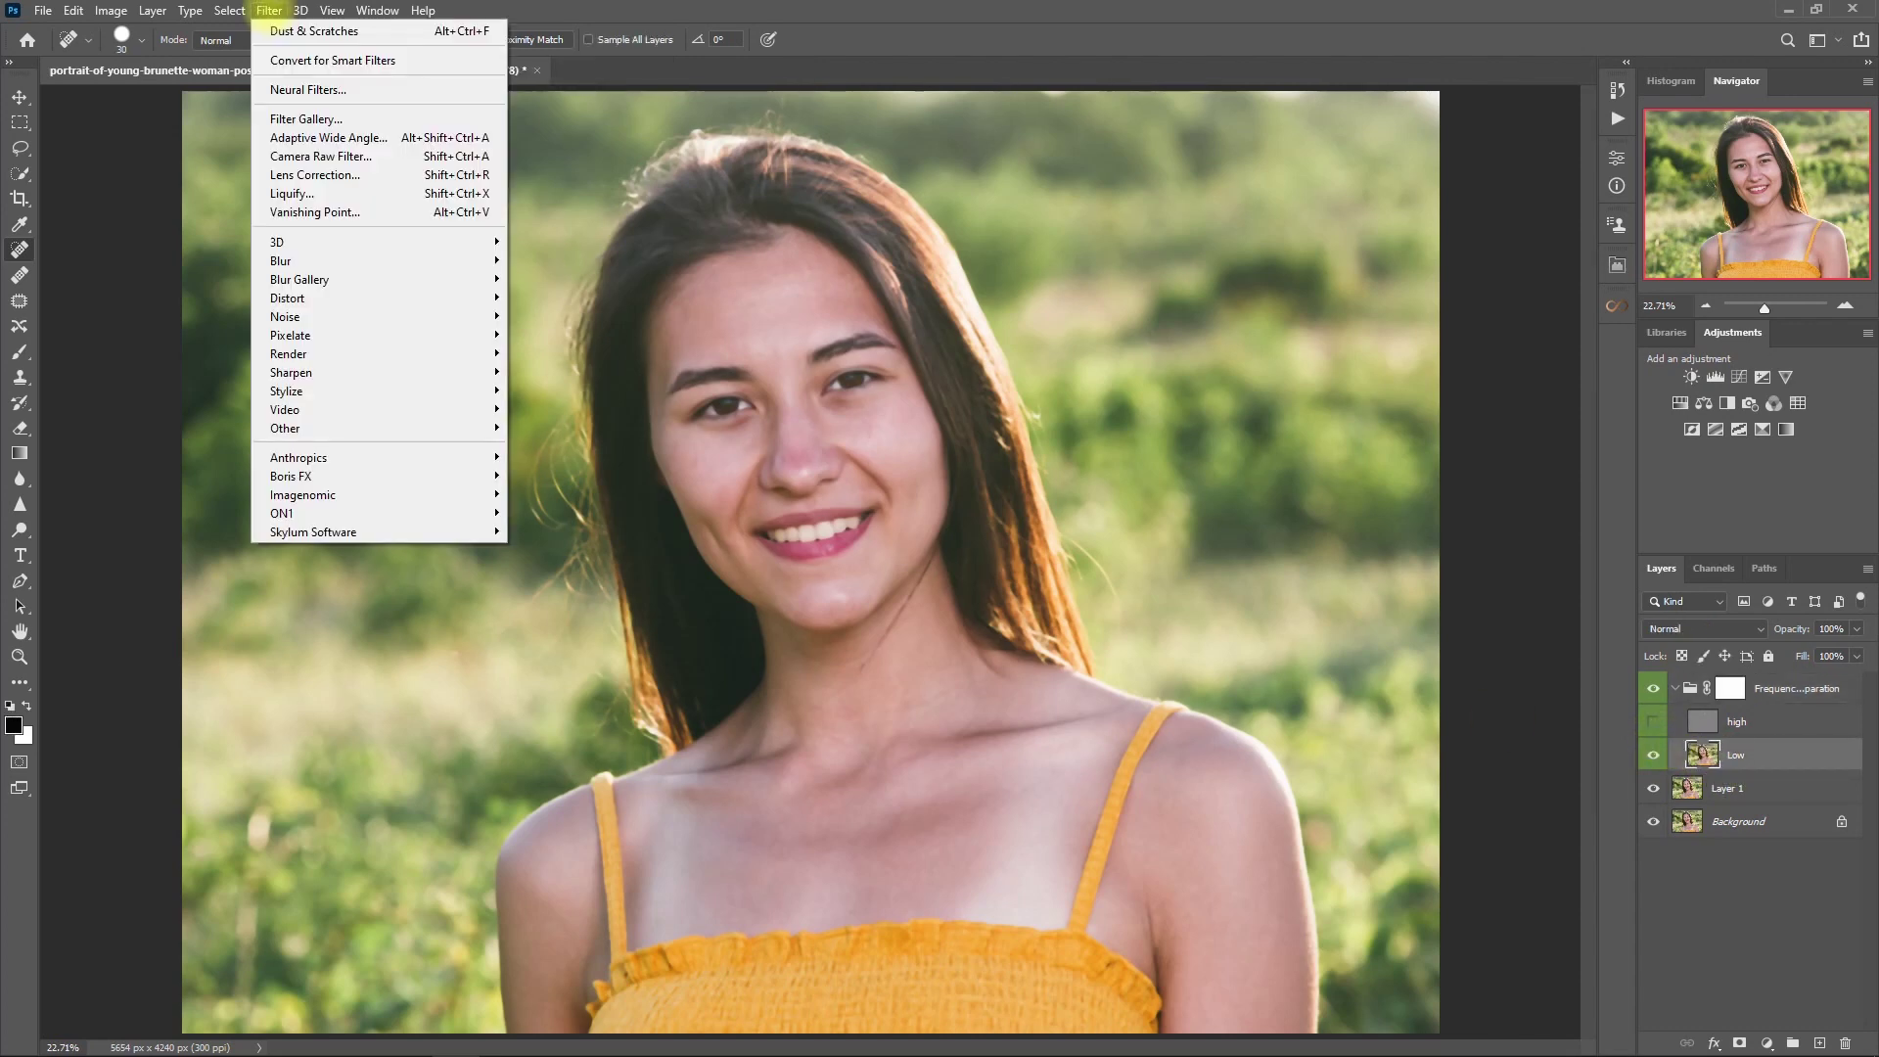
- Open Surface Blur for the Low layer and frame its preview on the nose and eyes
mouse_move(490, 260)
click(548, 447)
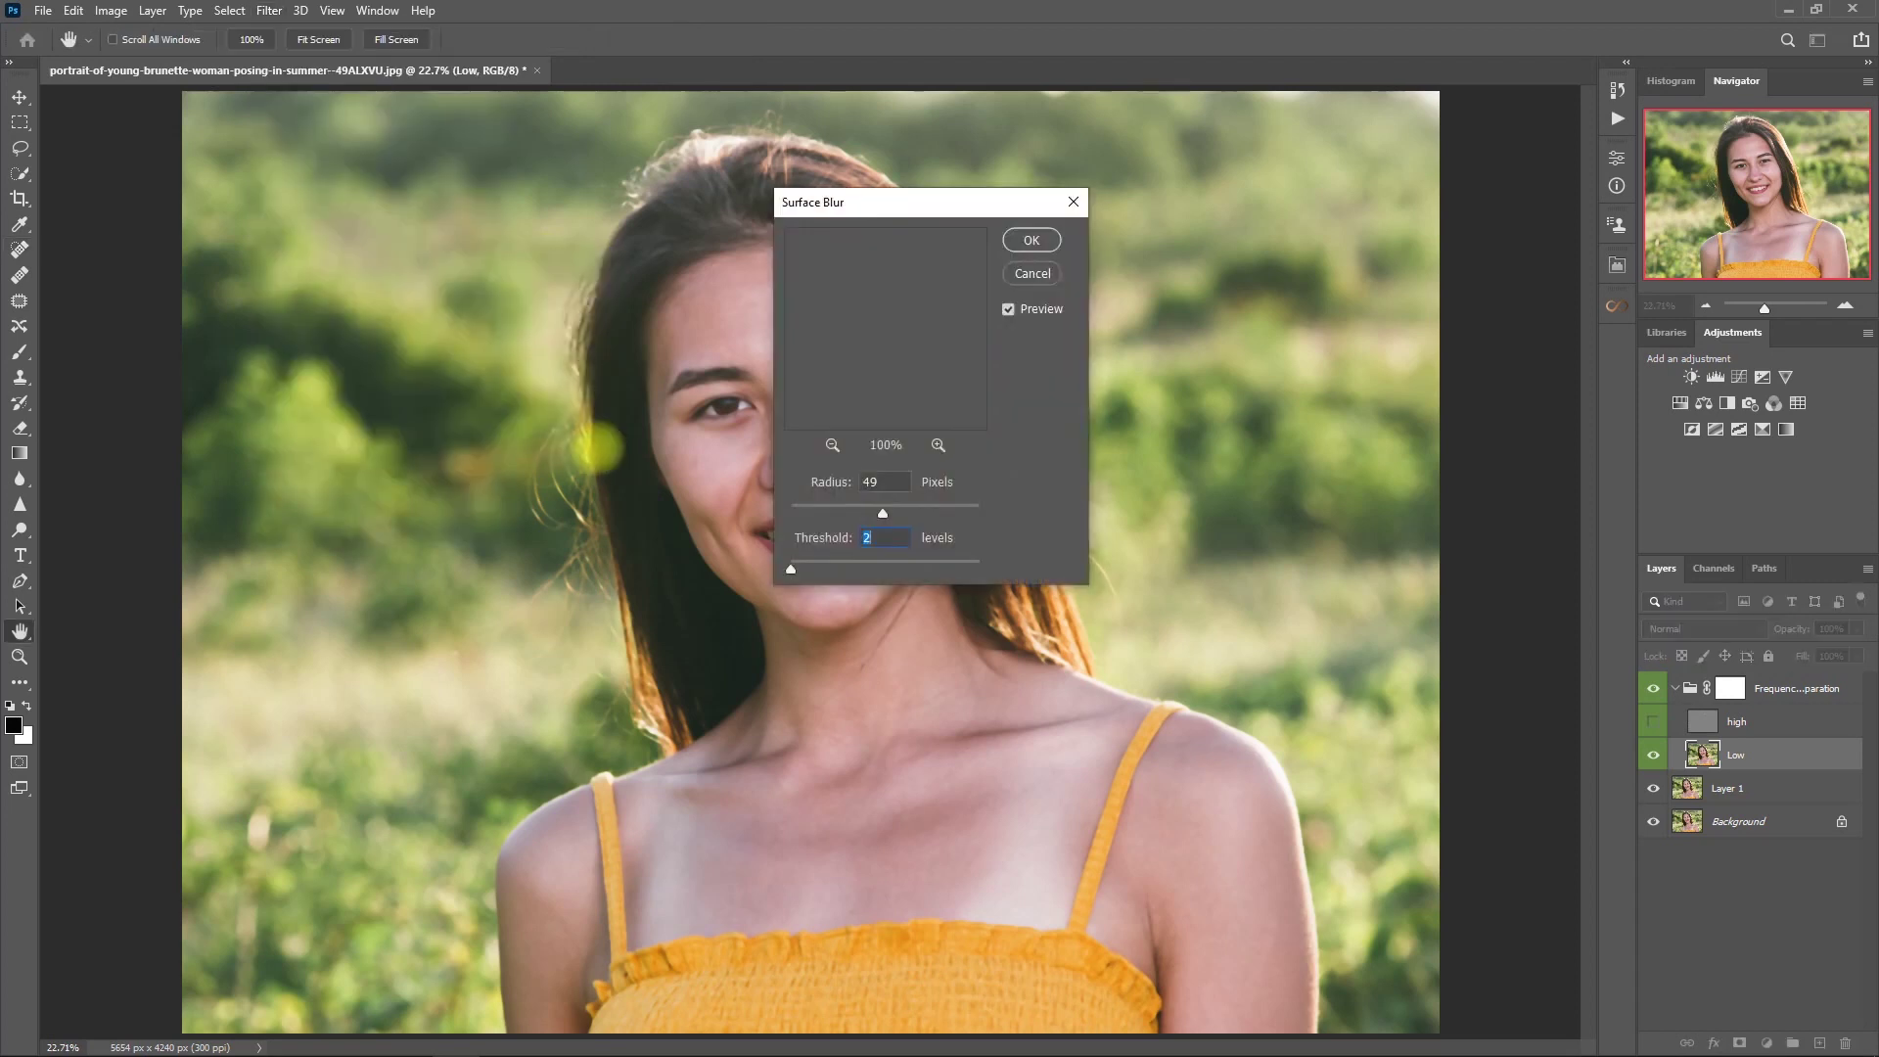
drag(925, 203, 1226, 164)
click(1132, 407)
click(1133, 407)
click(1132, 407)
drag(1189, 330, 1164, 451)
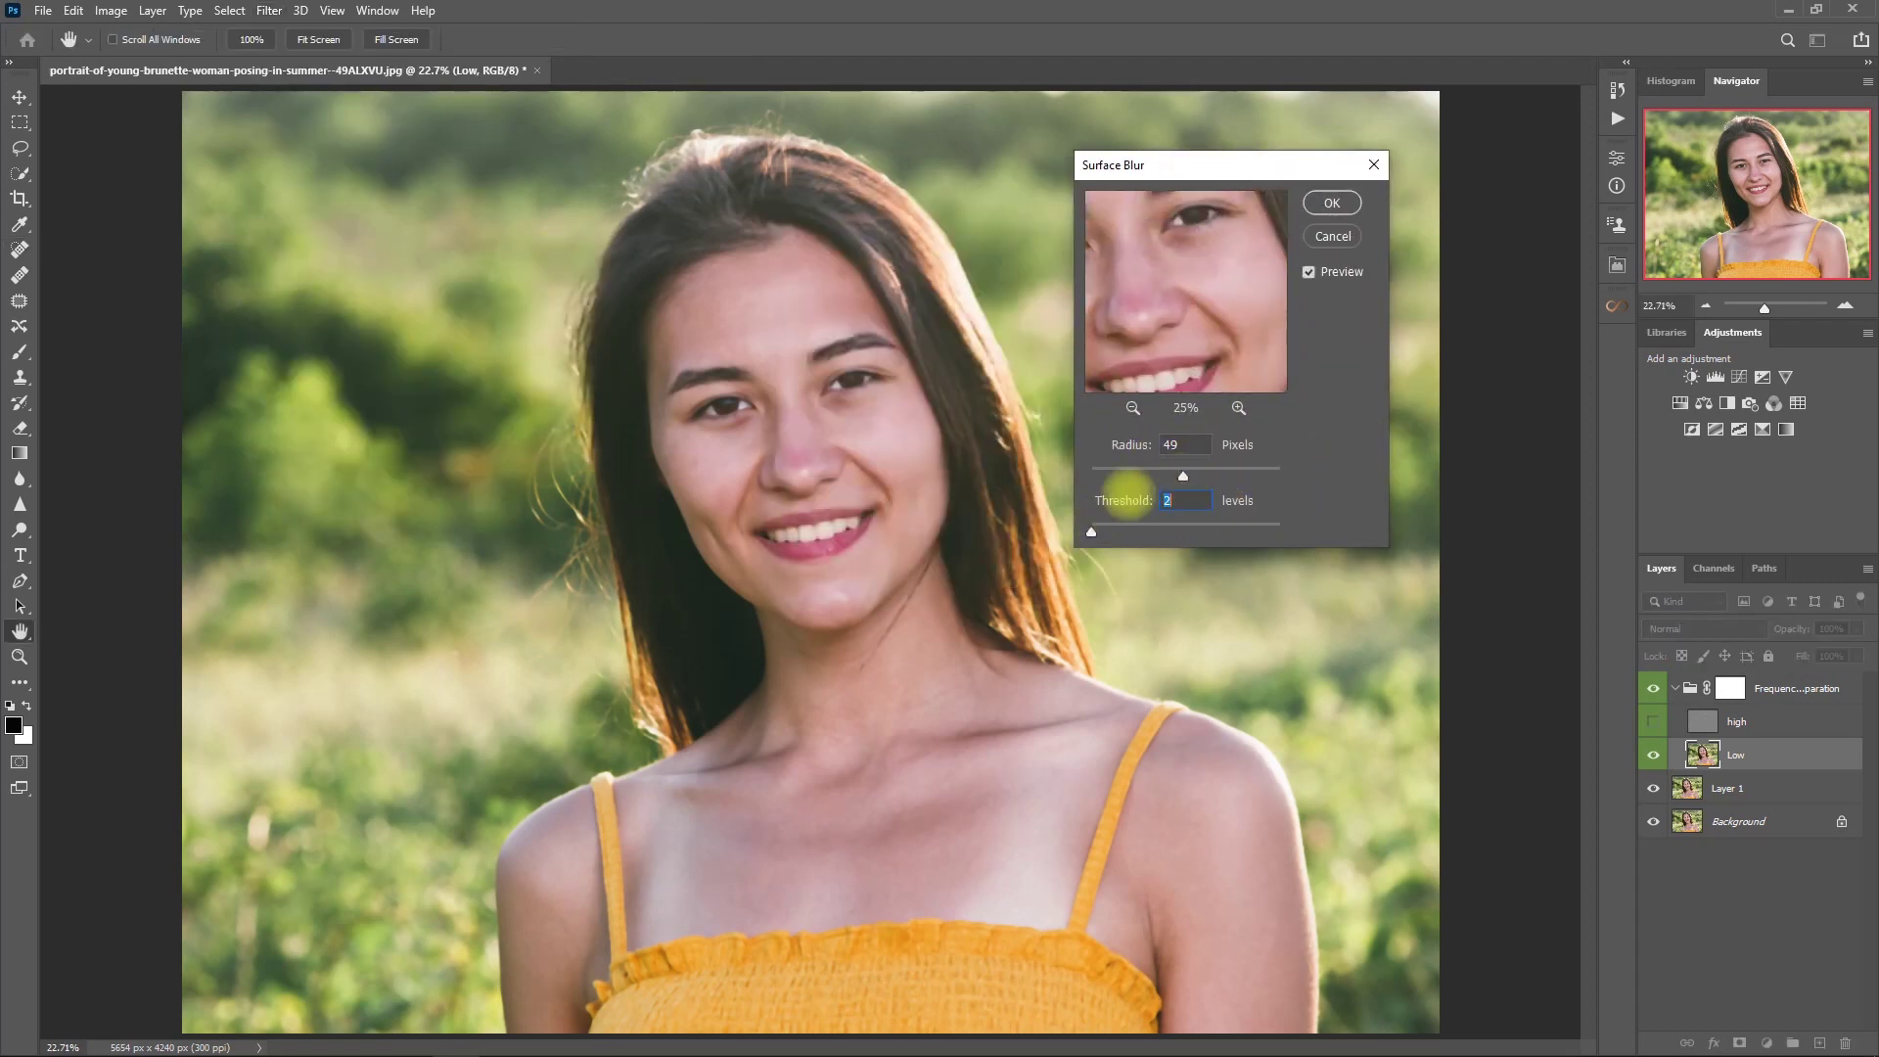
- Apply Surface Blur at Radius 49, Threshold 16, then show the high layer again
drag(1092, 532, 1101, 531)
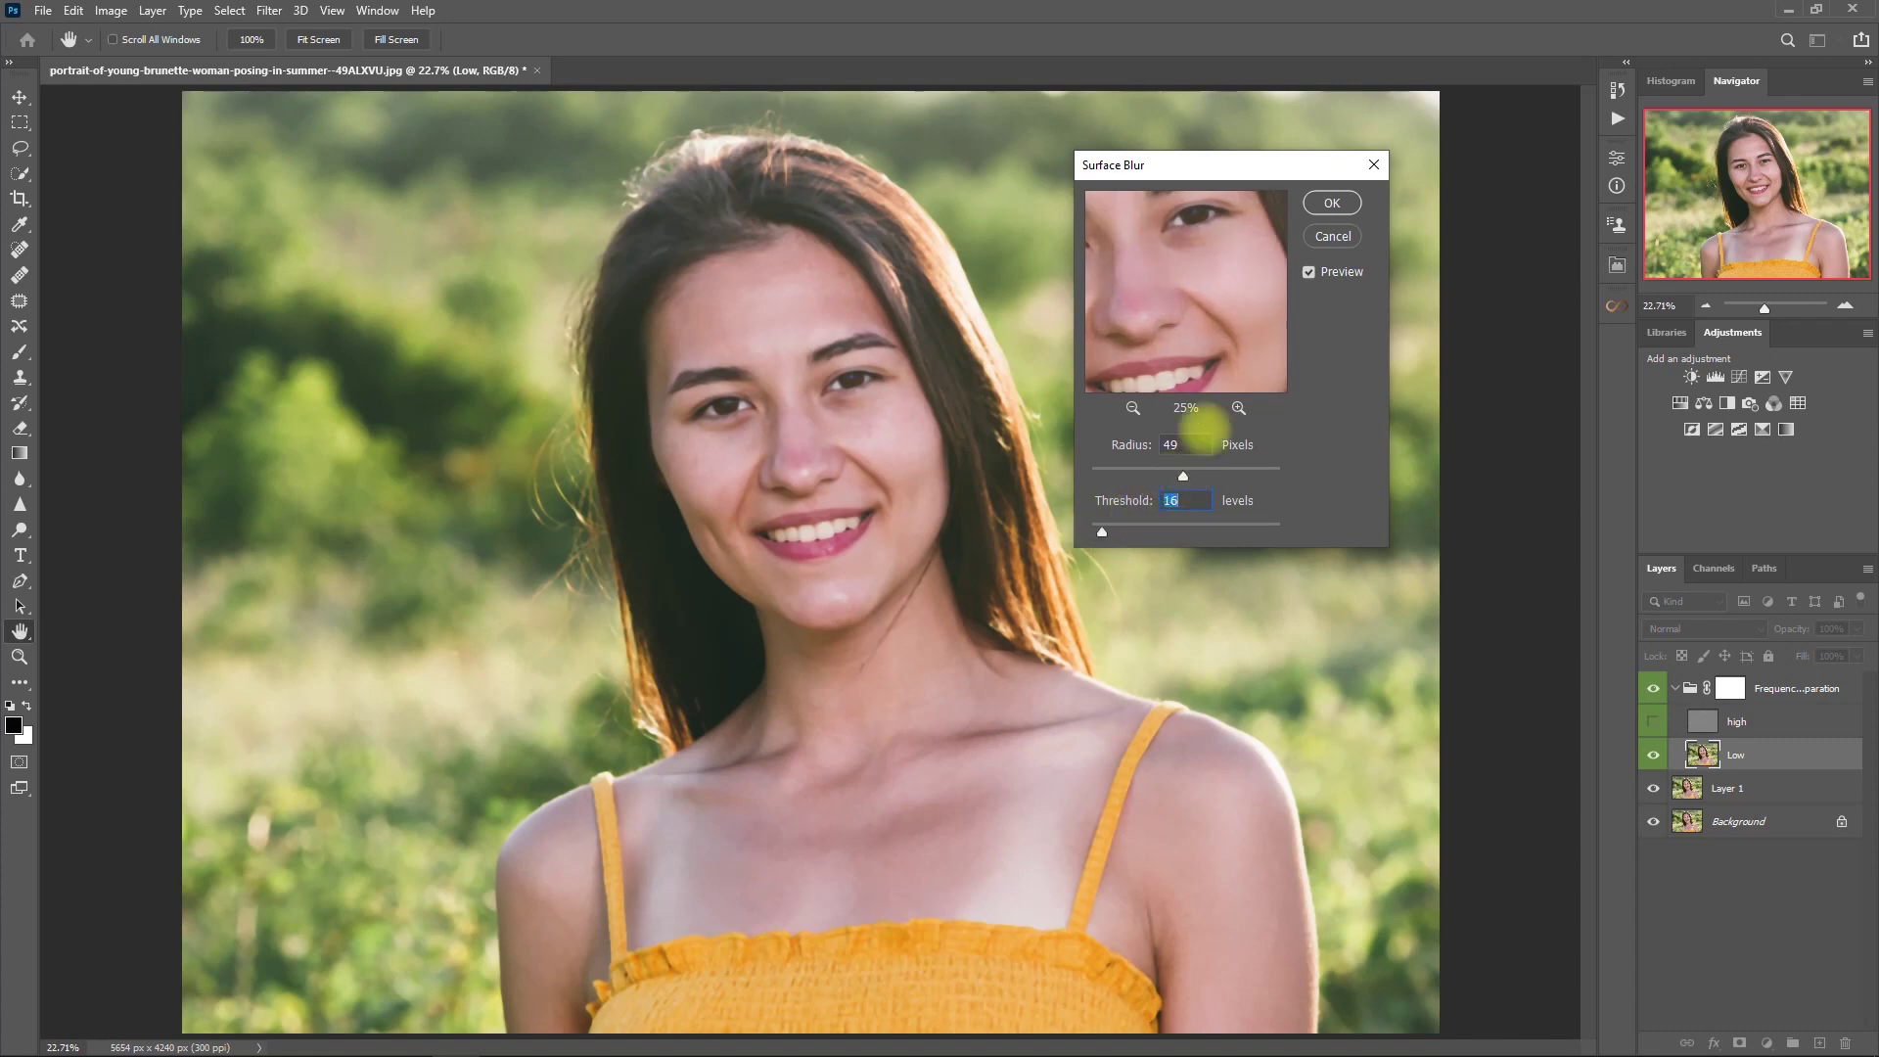
mouse_move(1238, 318)
mouse_down()
mouse_move(1187, 323)
mouse_move(1242, 306)
mouse_move(1243, 333)
mouse_up()
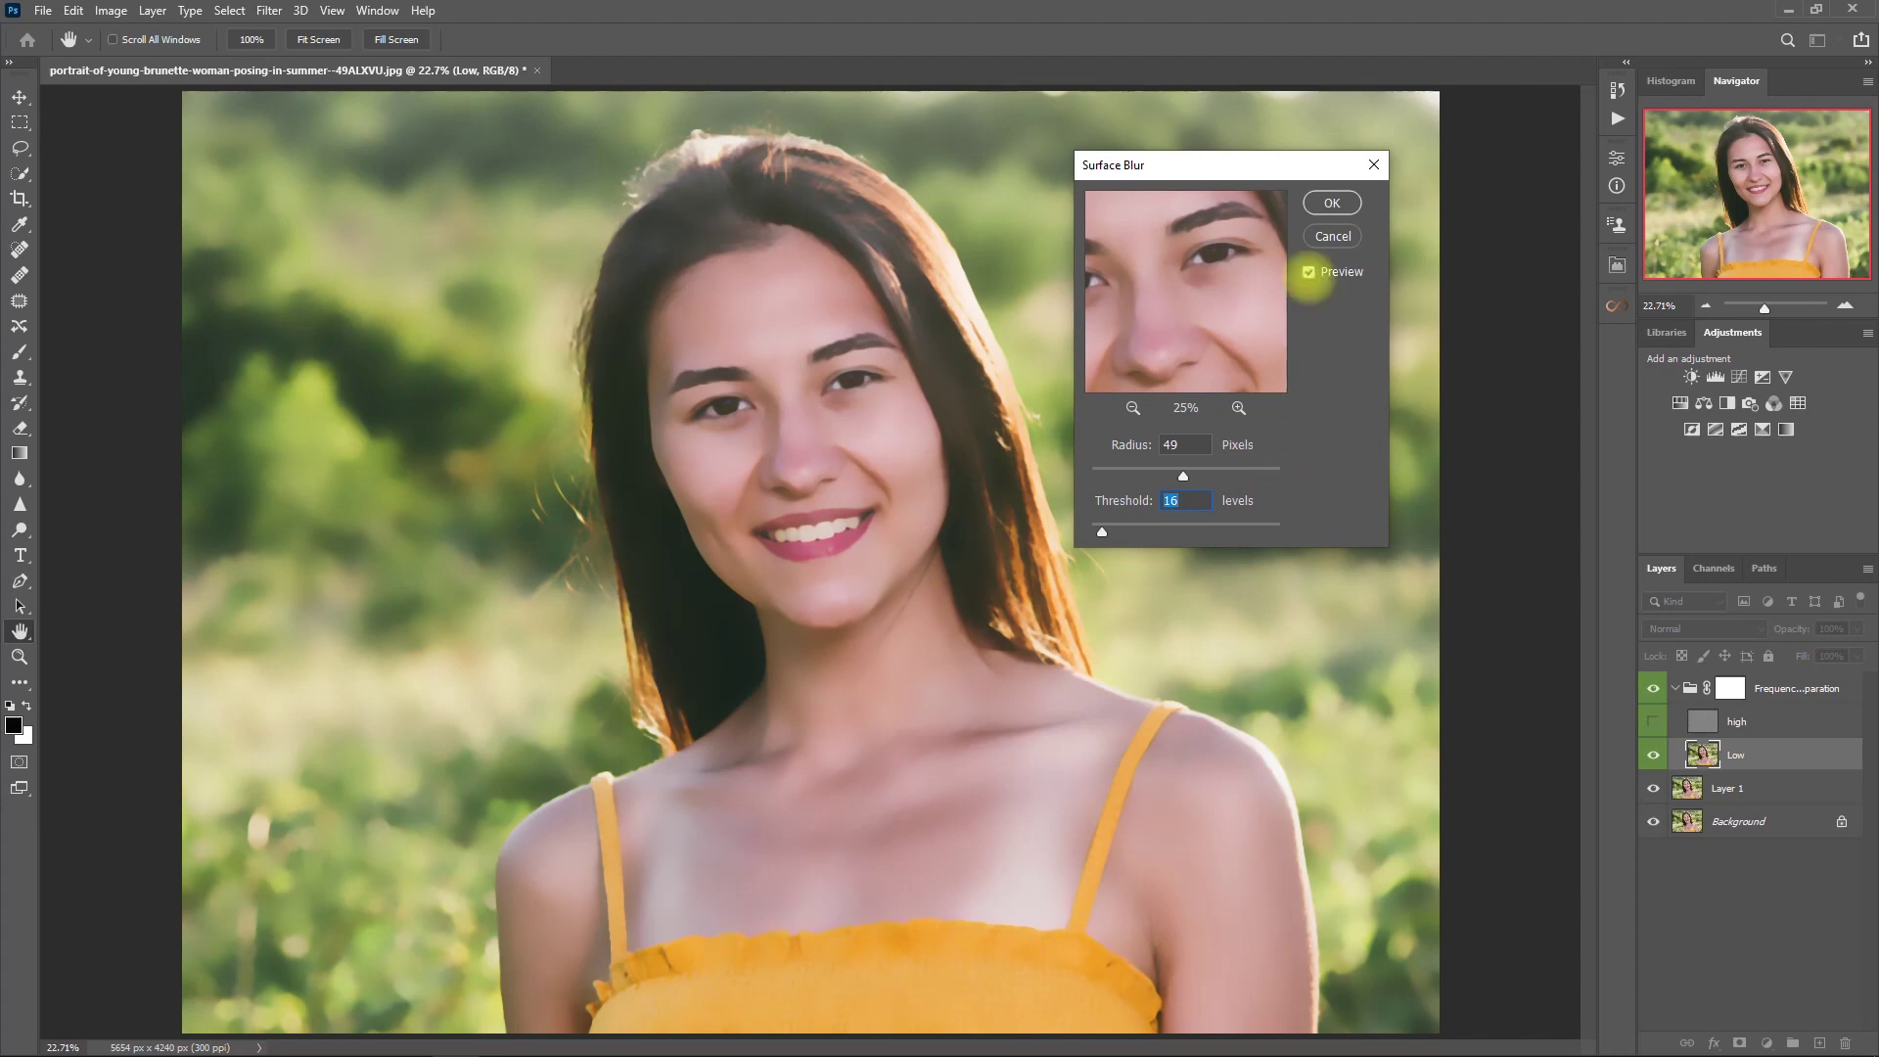
click(1333, 203)
key(j)
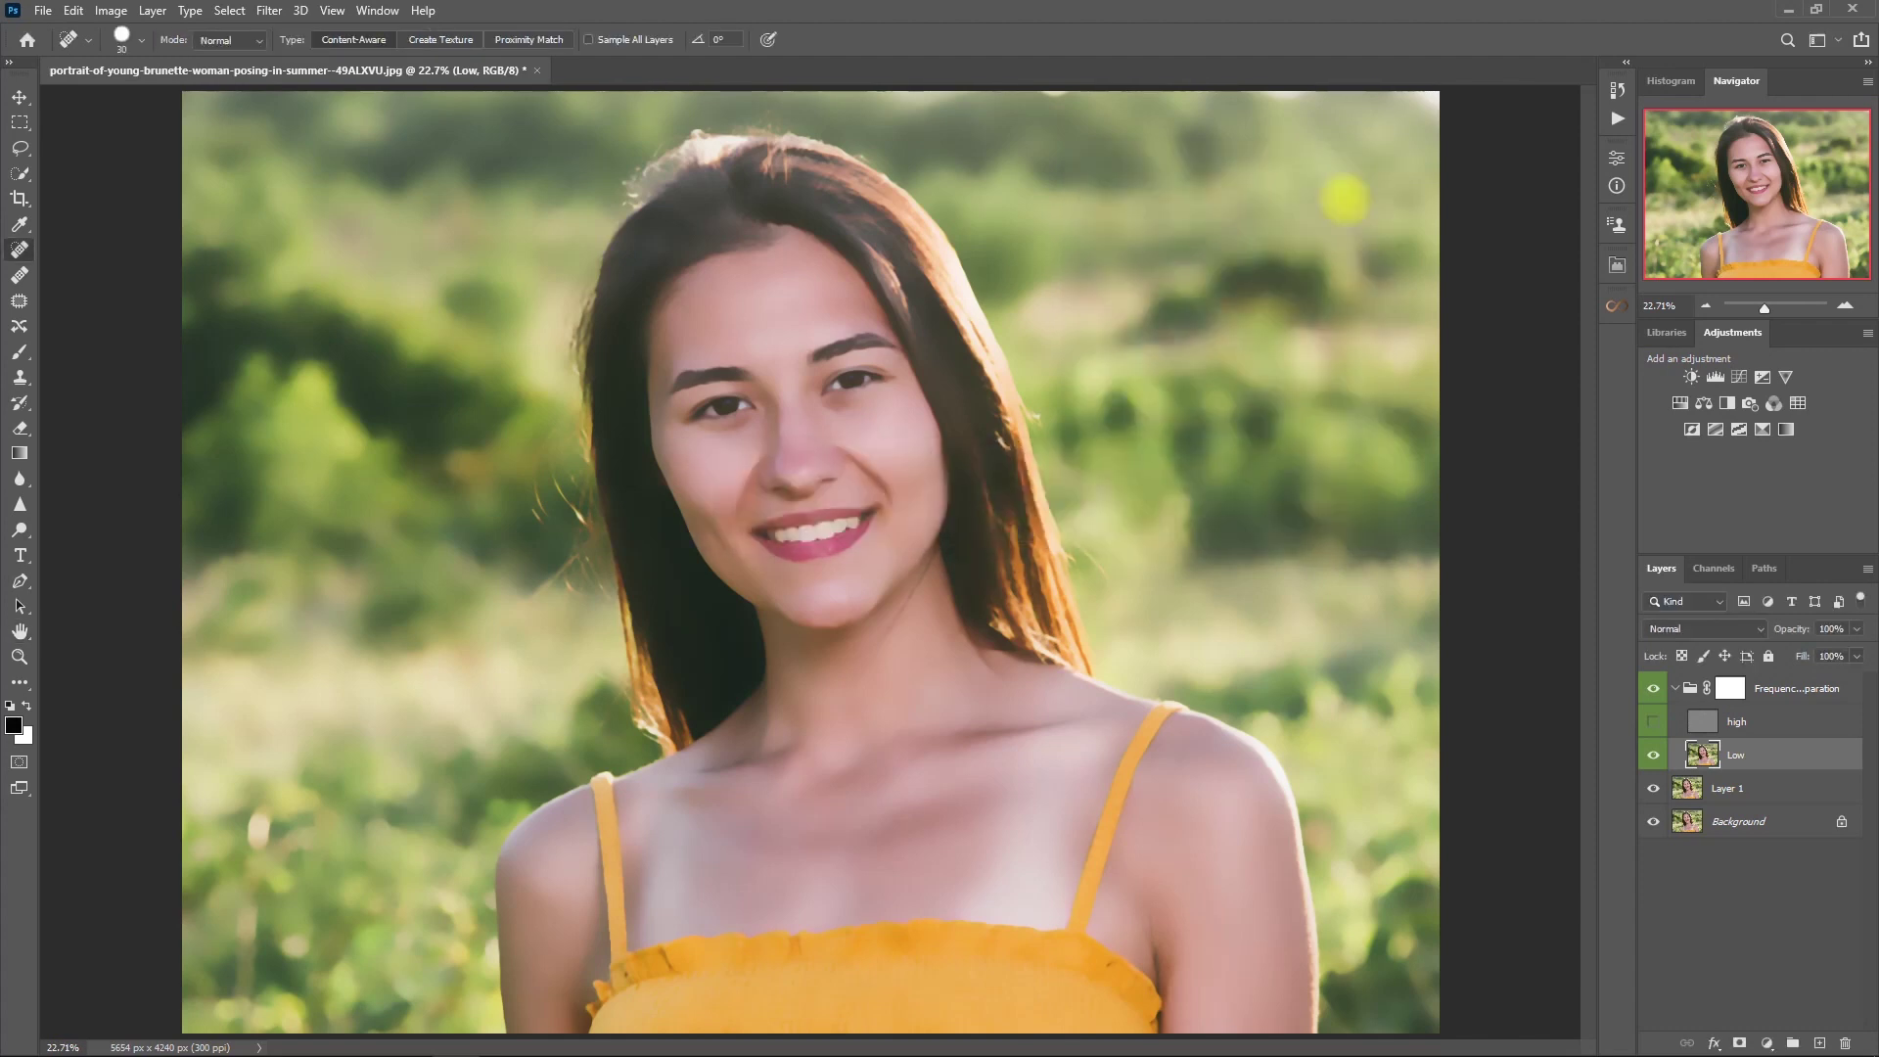
click(1653, 722)
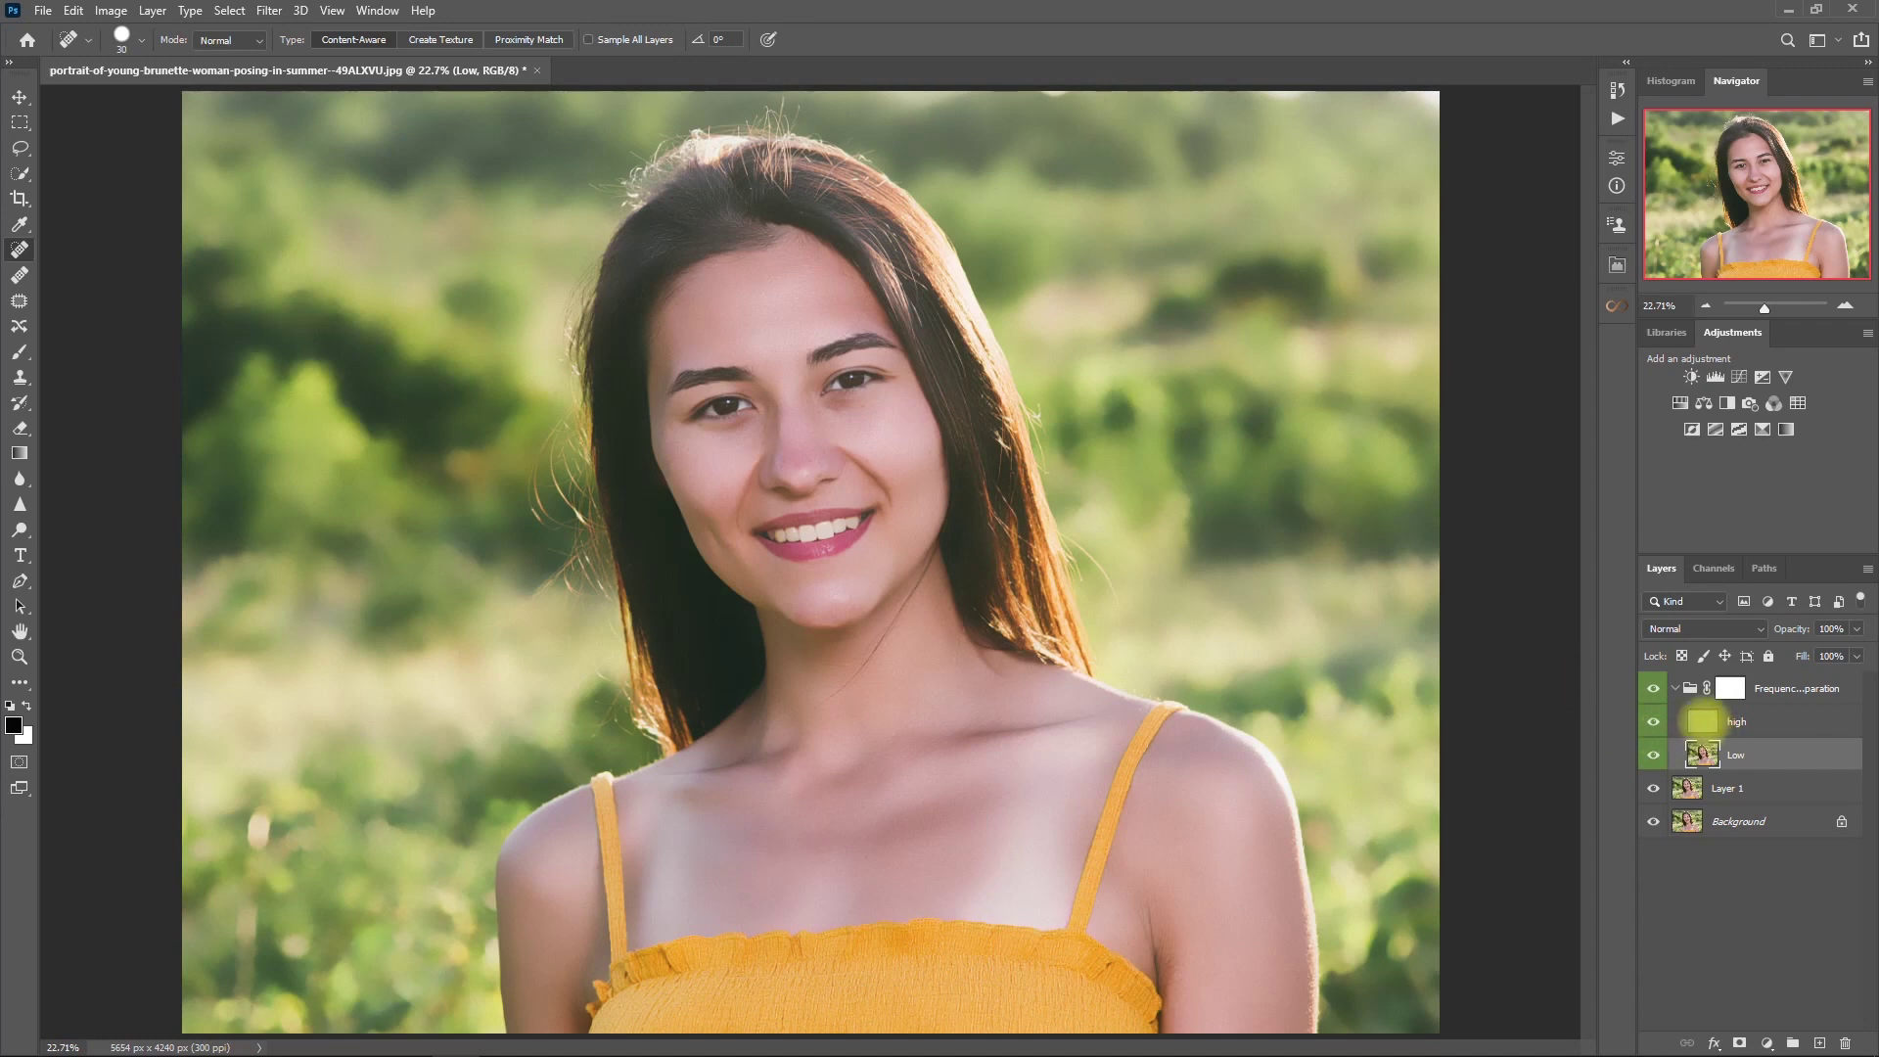
- Select the 'high' layer and set the Clone Stamp tool to sample the Current Layer
click(1707, 722)
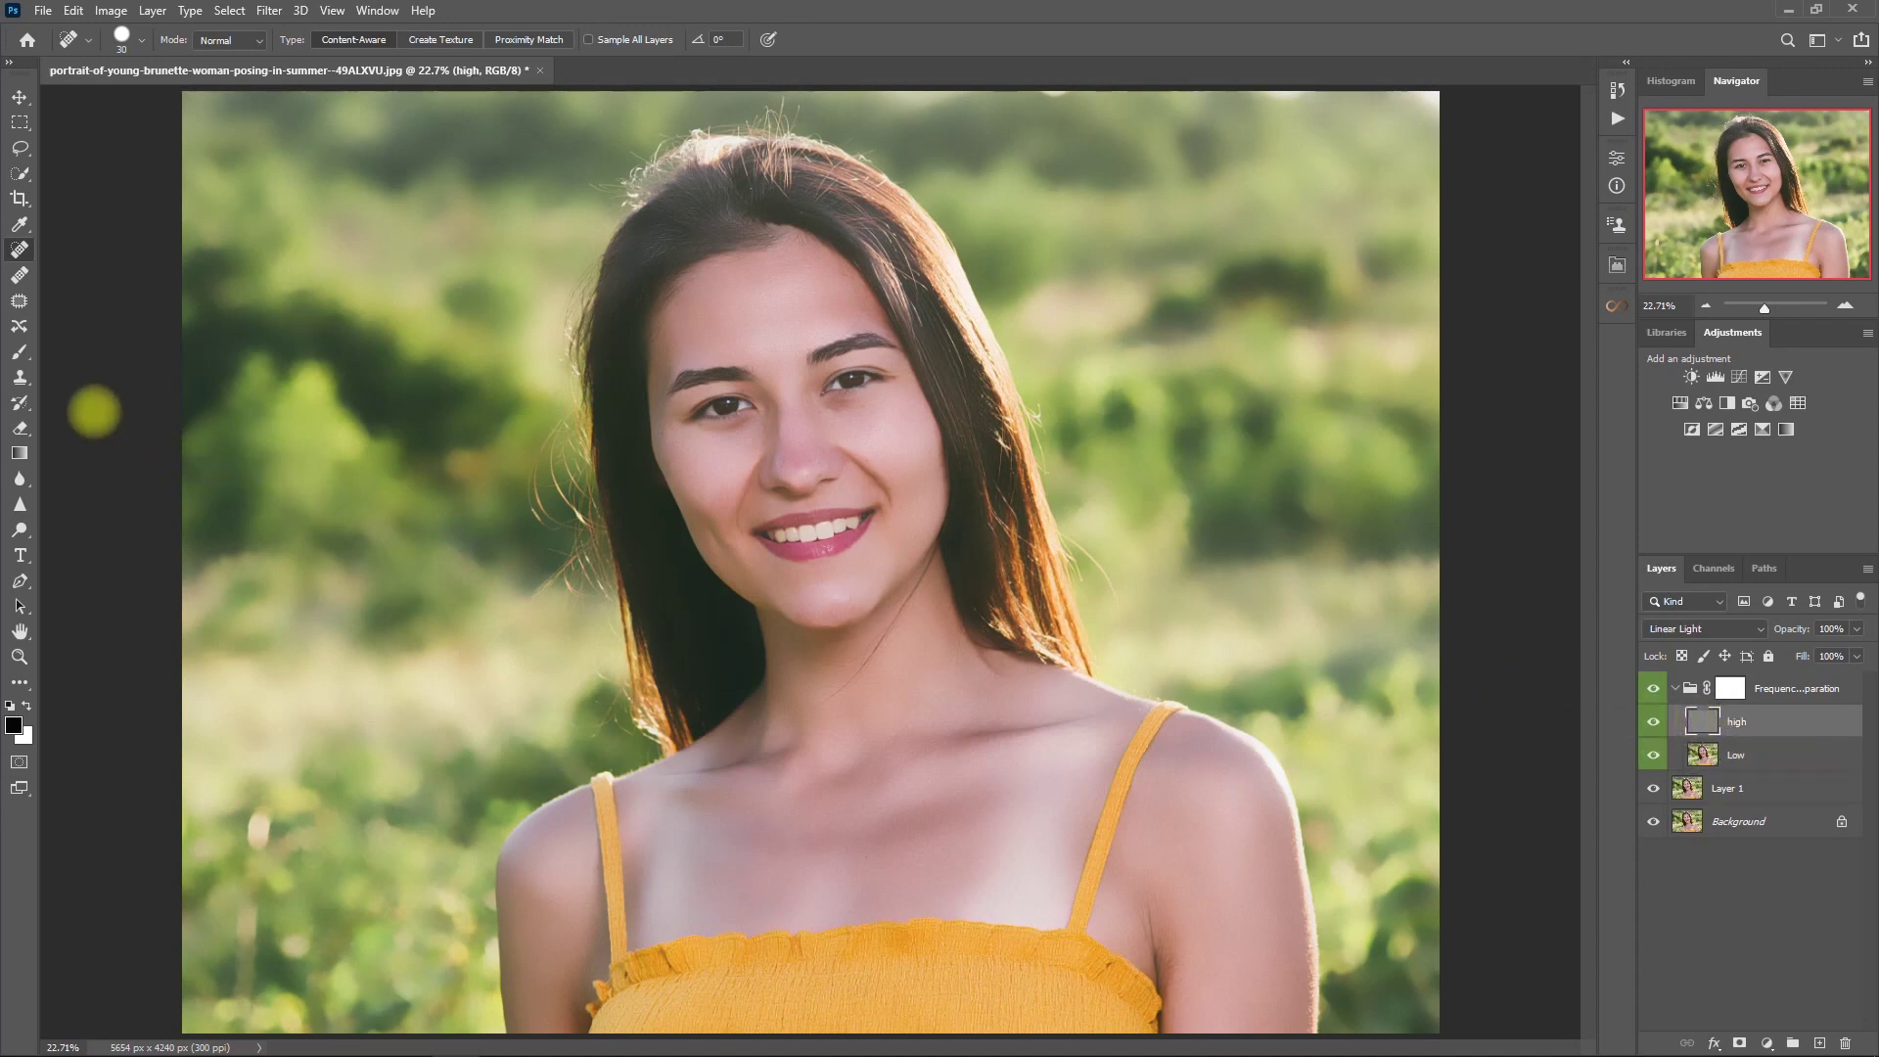
click(20, 376)
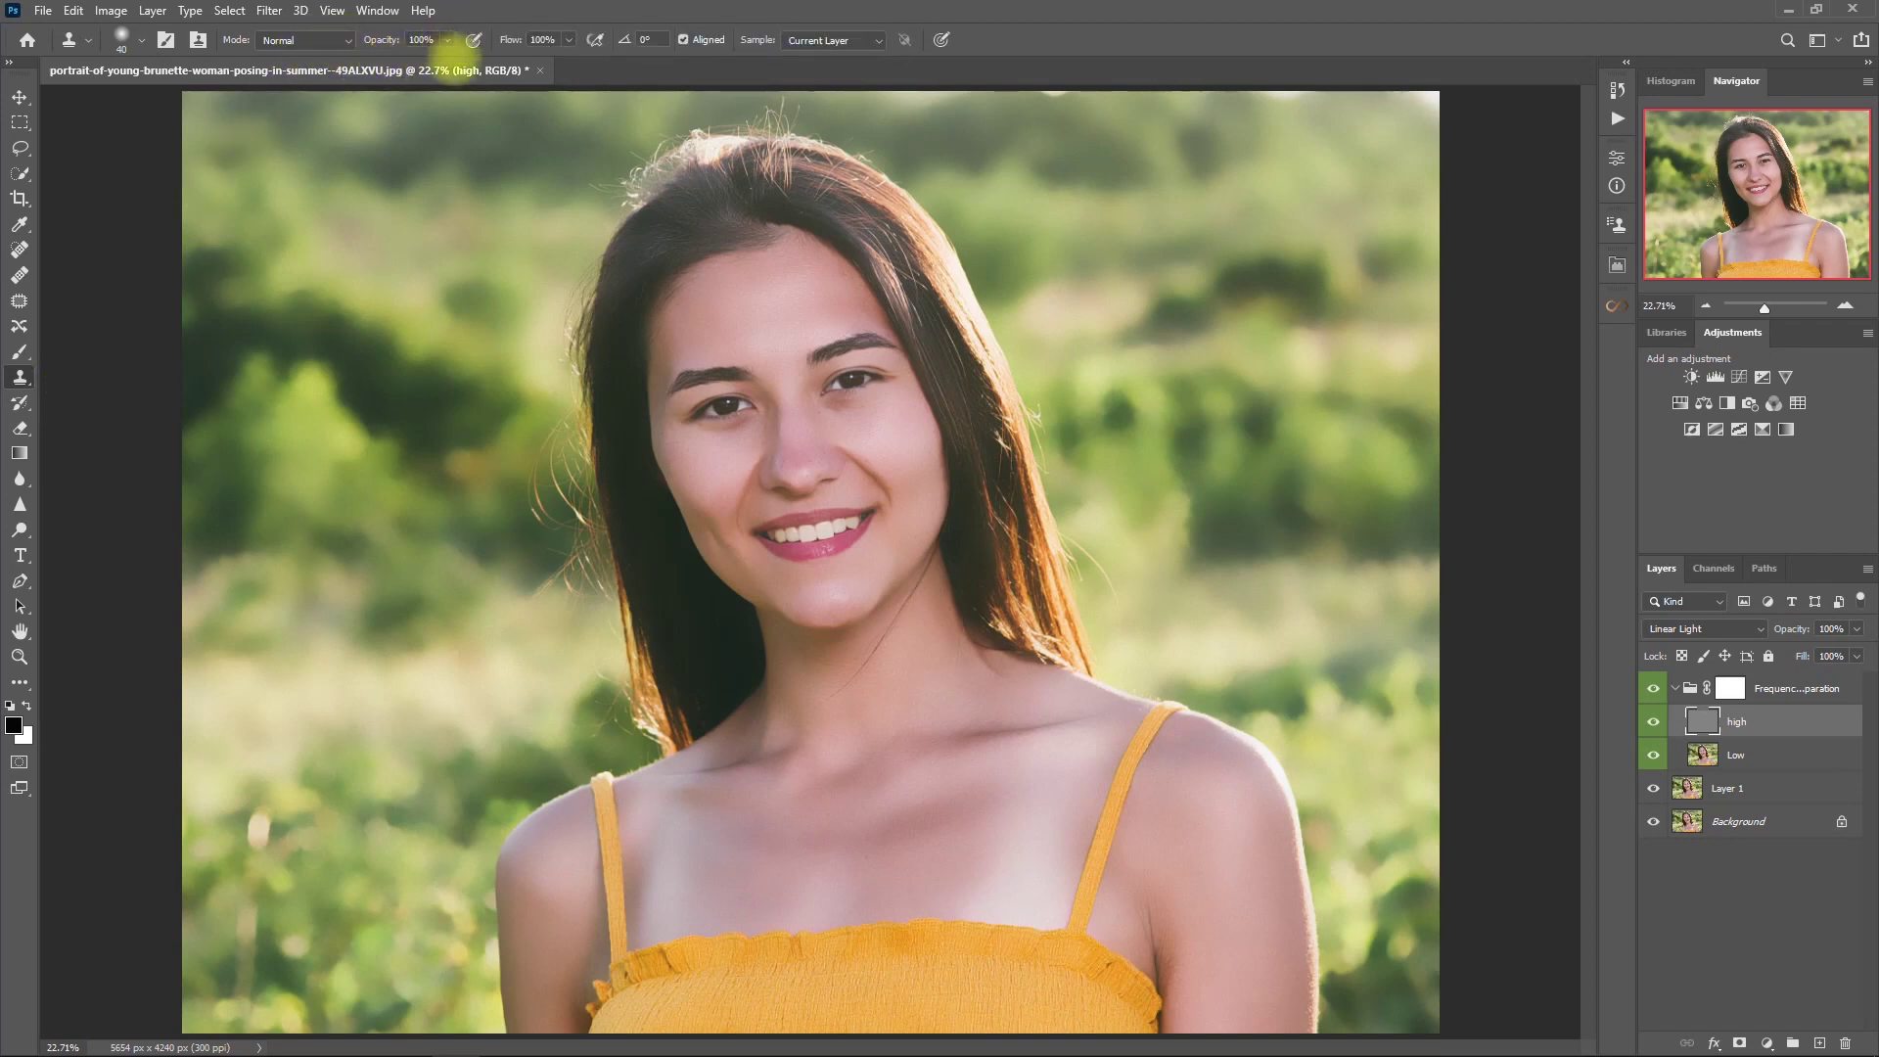
click(878, 41)
click(881, 39)
scroll(1103, 440, up, 3)
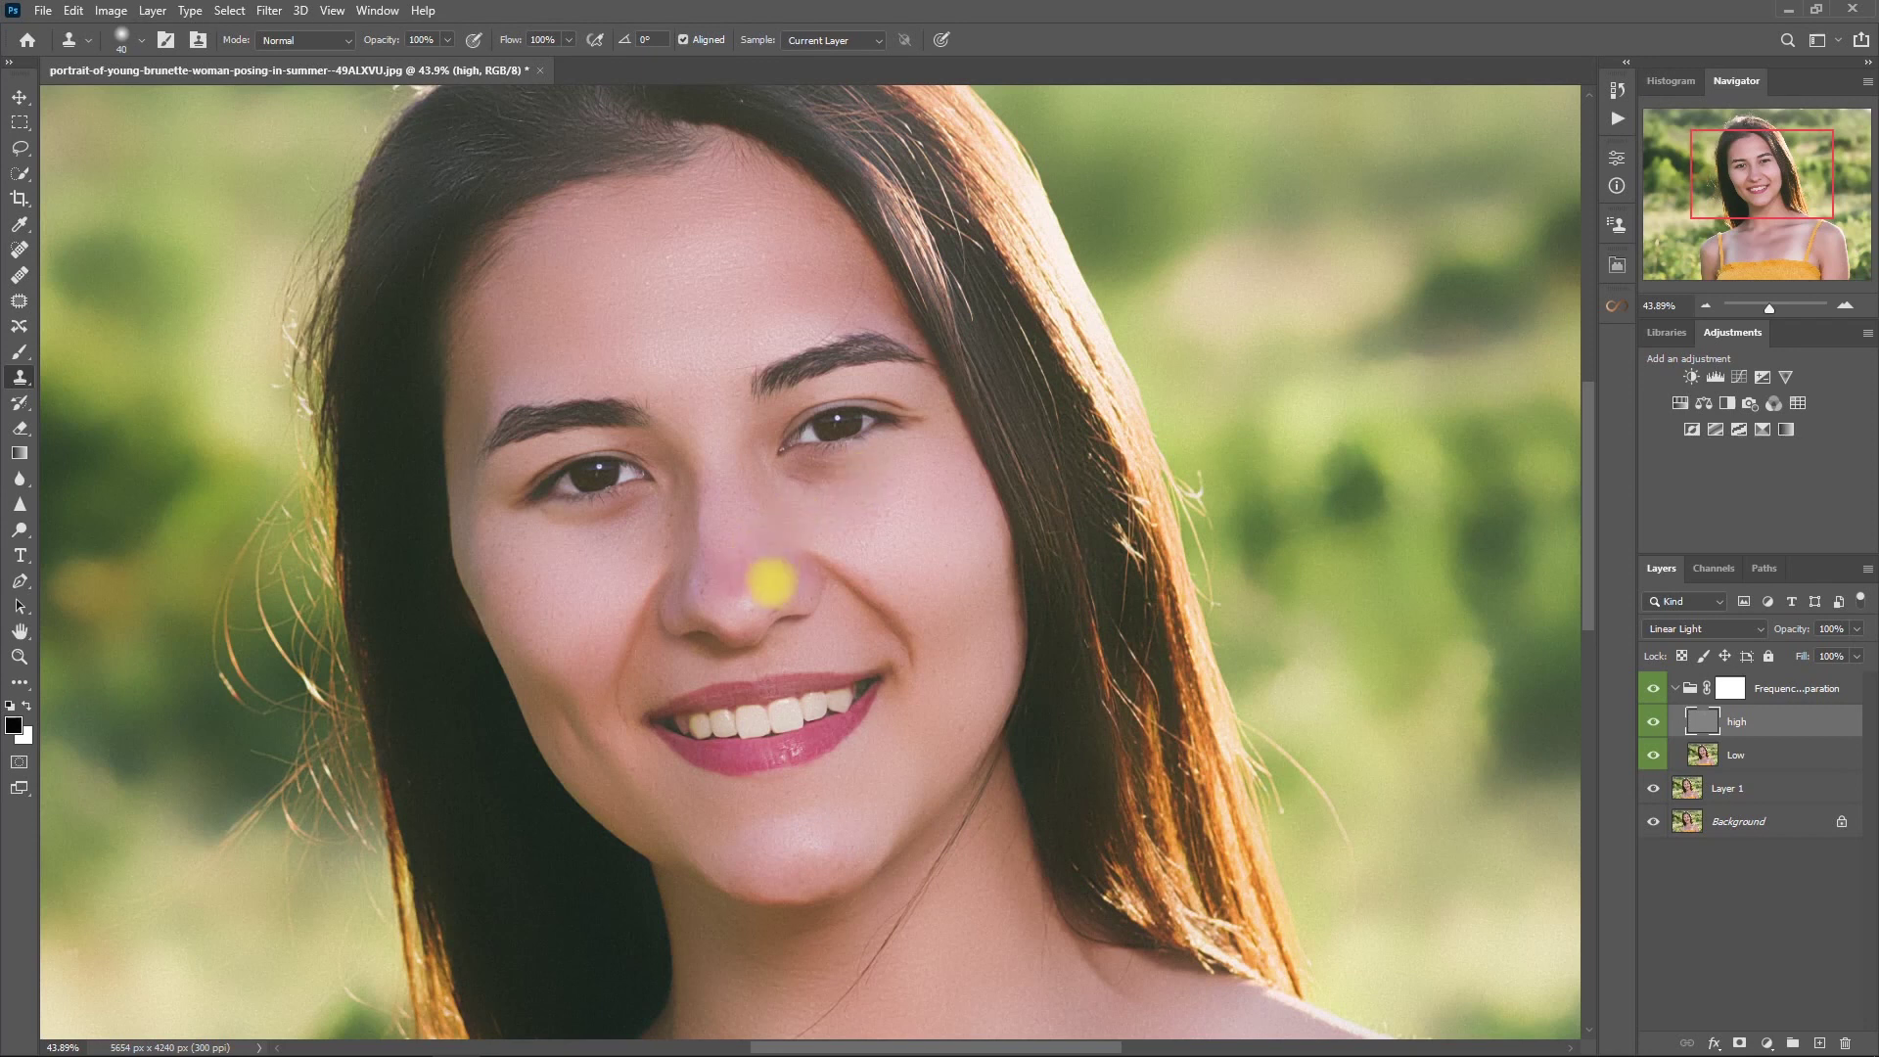
- Sample clean texture beside the nose and clone it over the nose tip
click(795, 606)
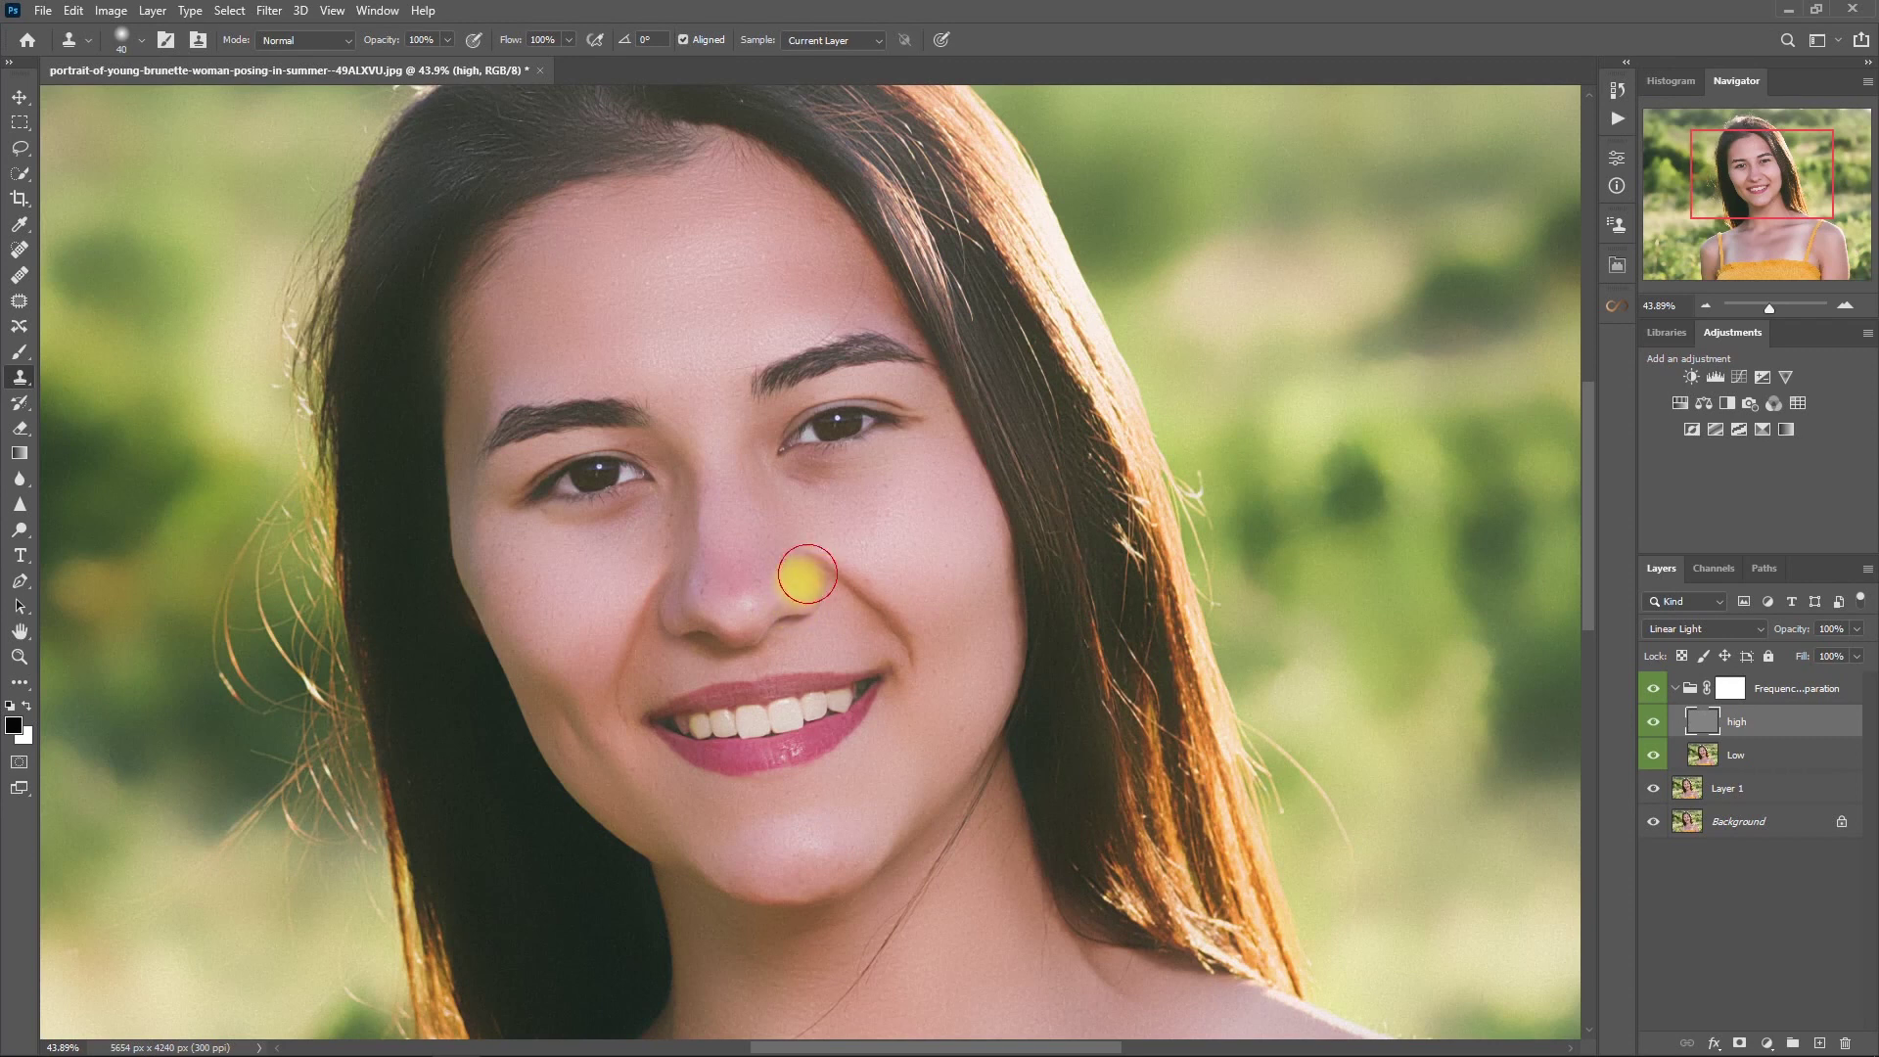
drag(795, 584, 721, 587)
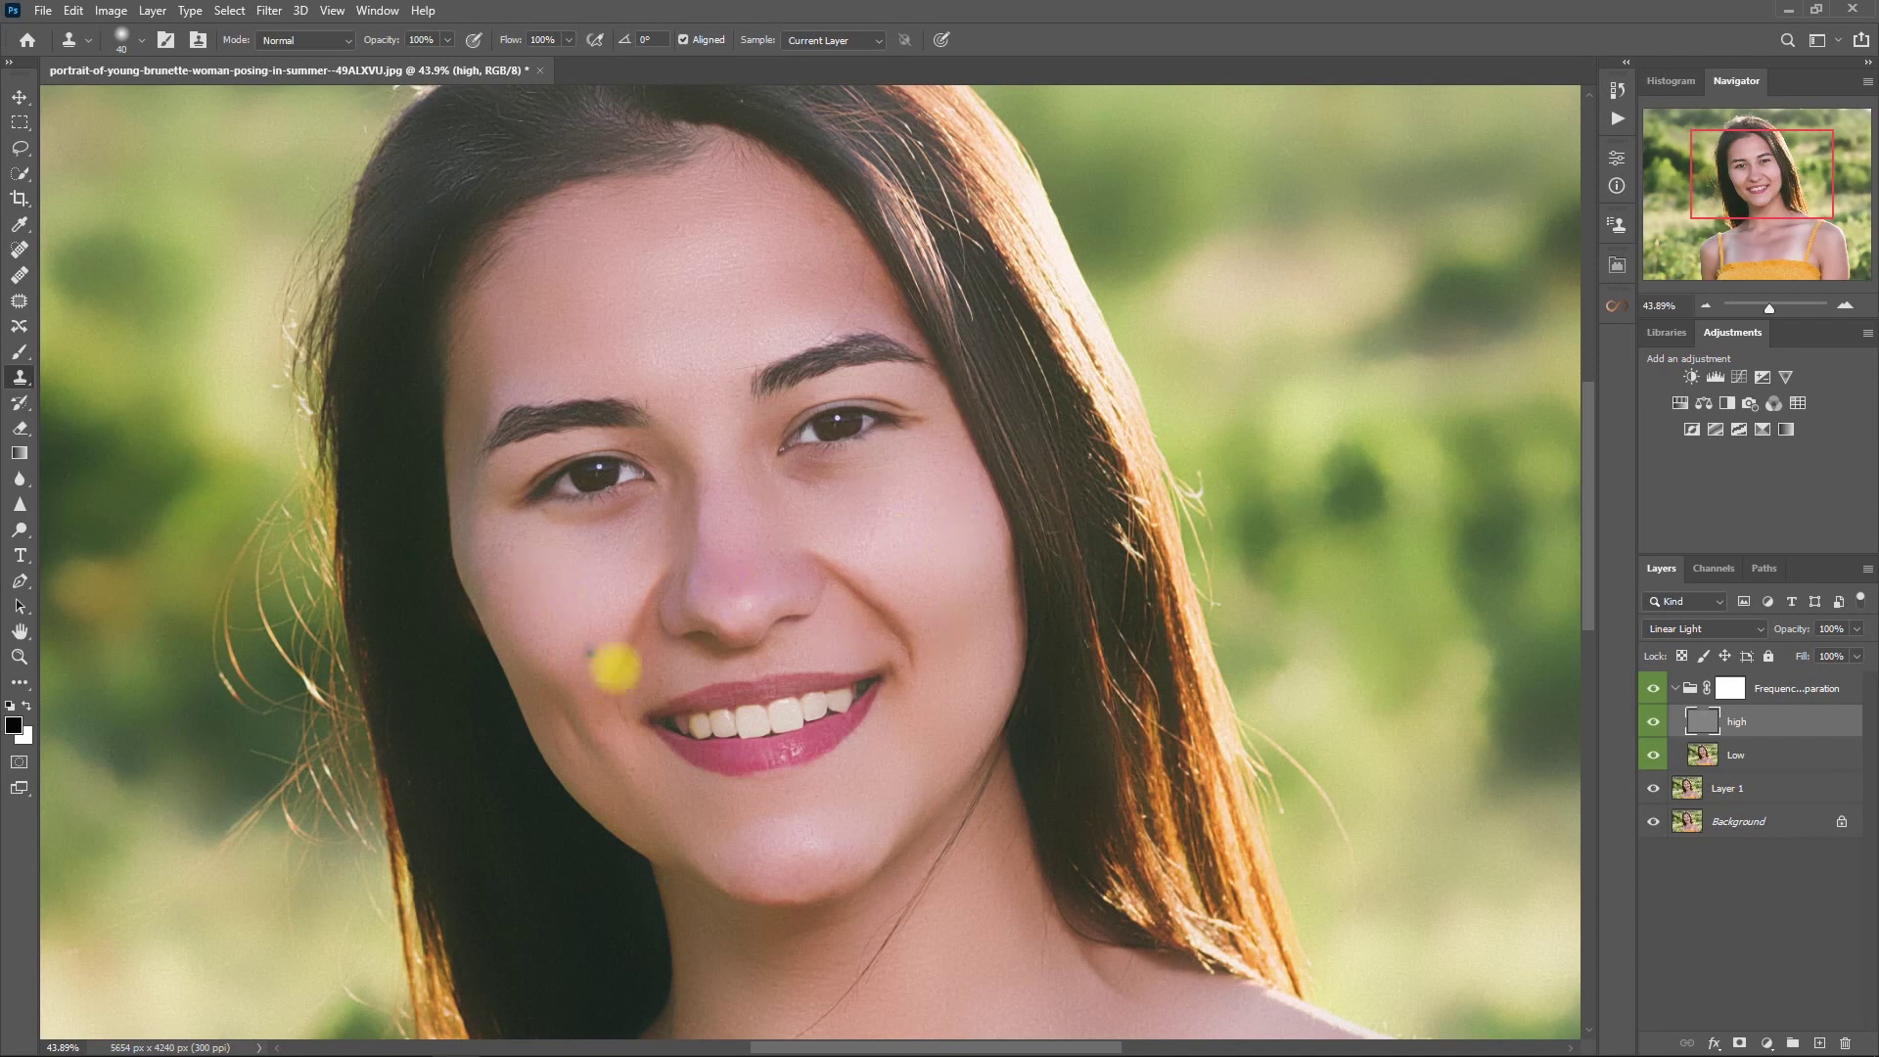
scroll(867, 722, down, 3)
scroll(1018, 754, down, 2)
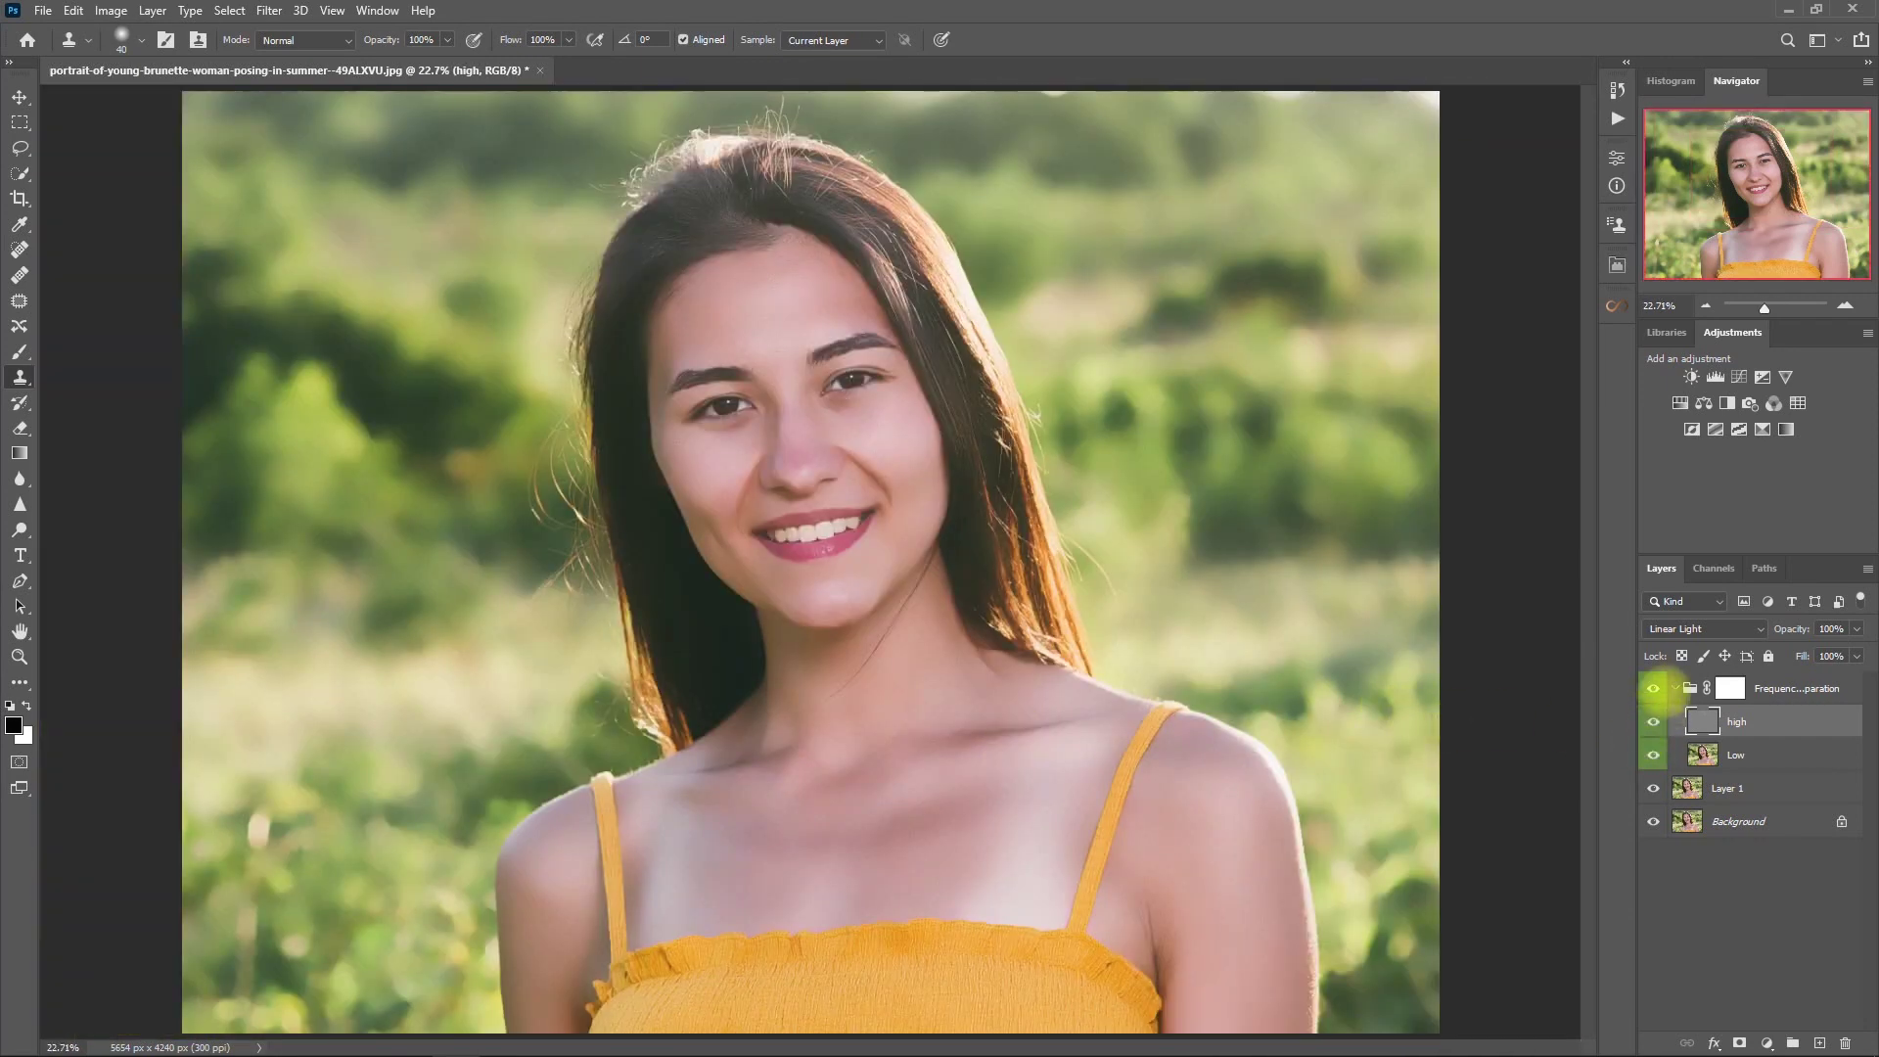
- Collapse the Frequency Separation group and toggle it off and on to compare the retouch
click(1675, 689)
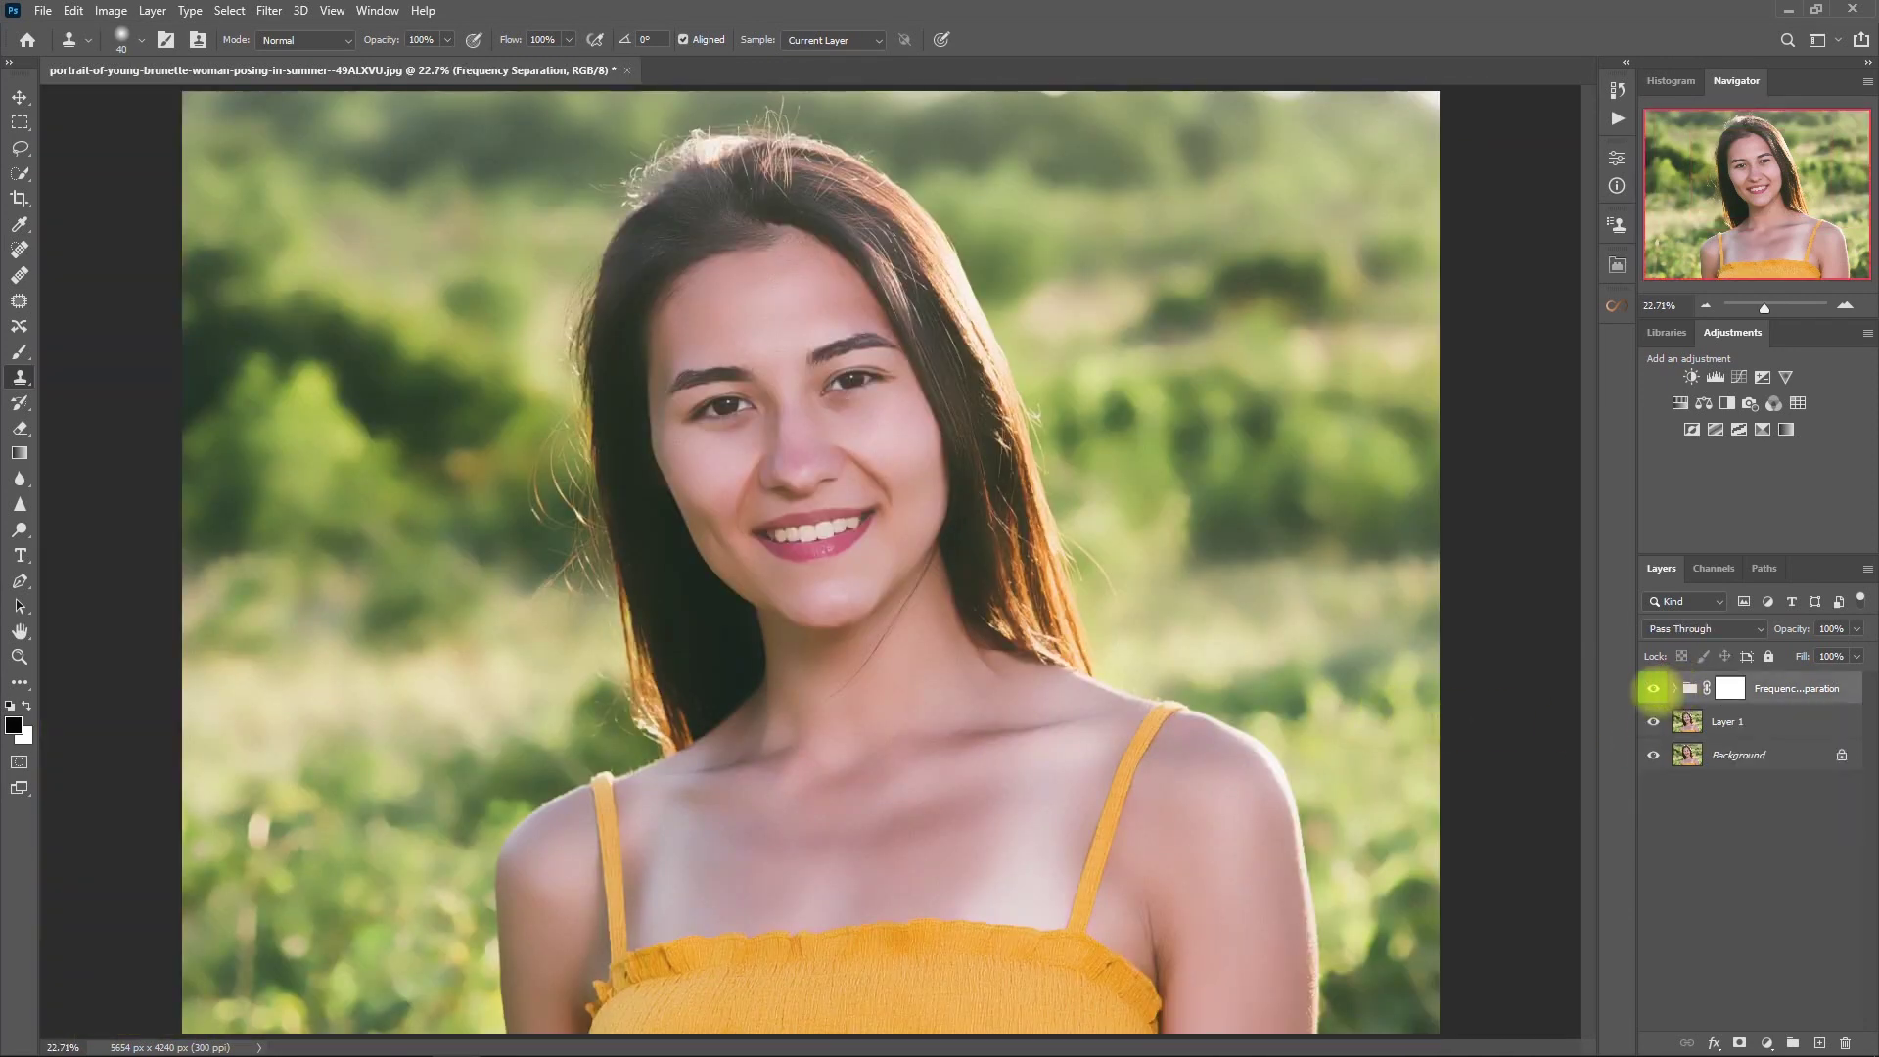
click(1654, 689)
click(1654, 689)
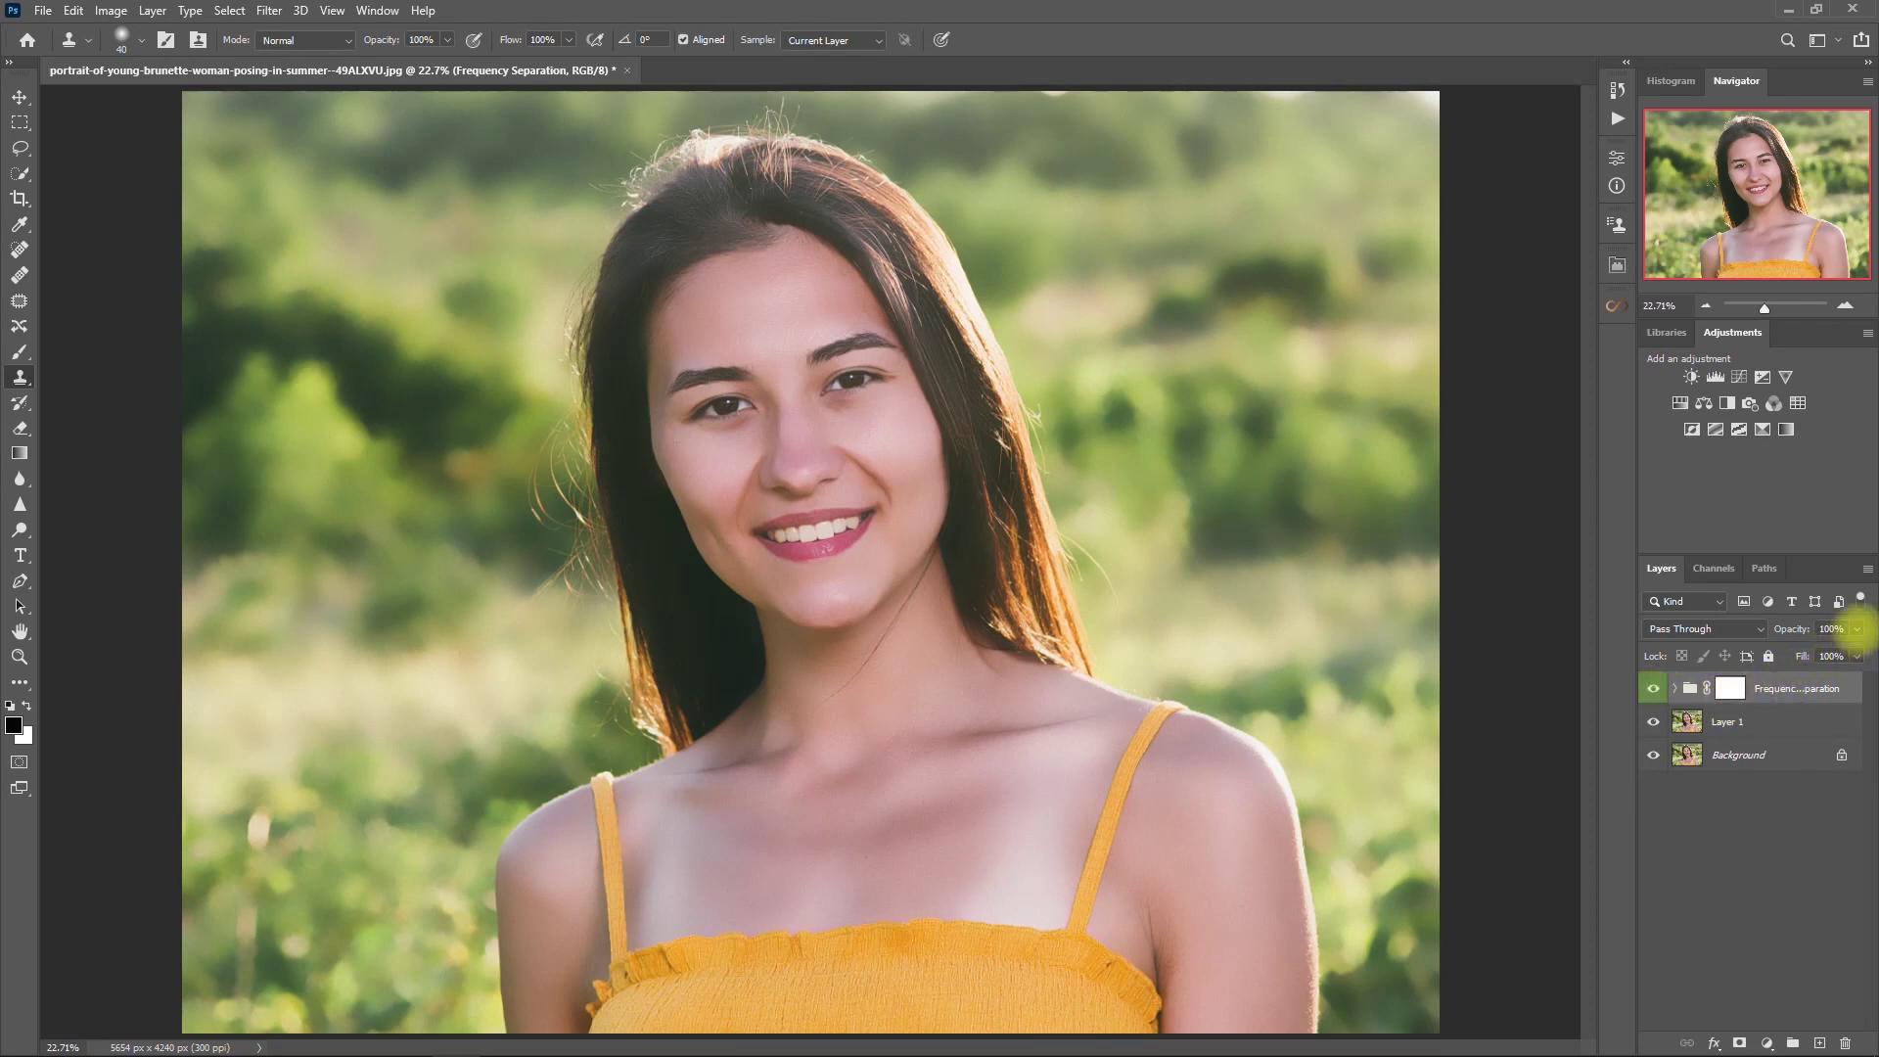
key(v)
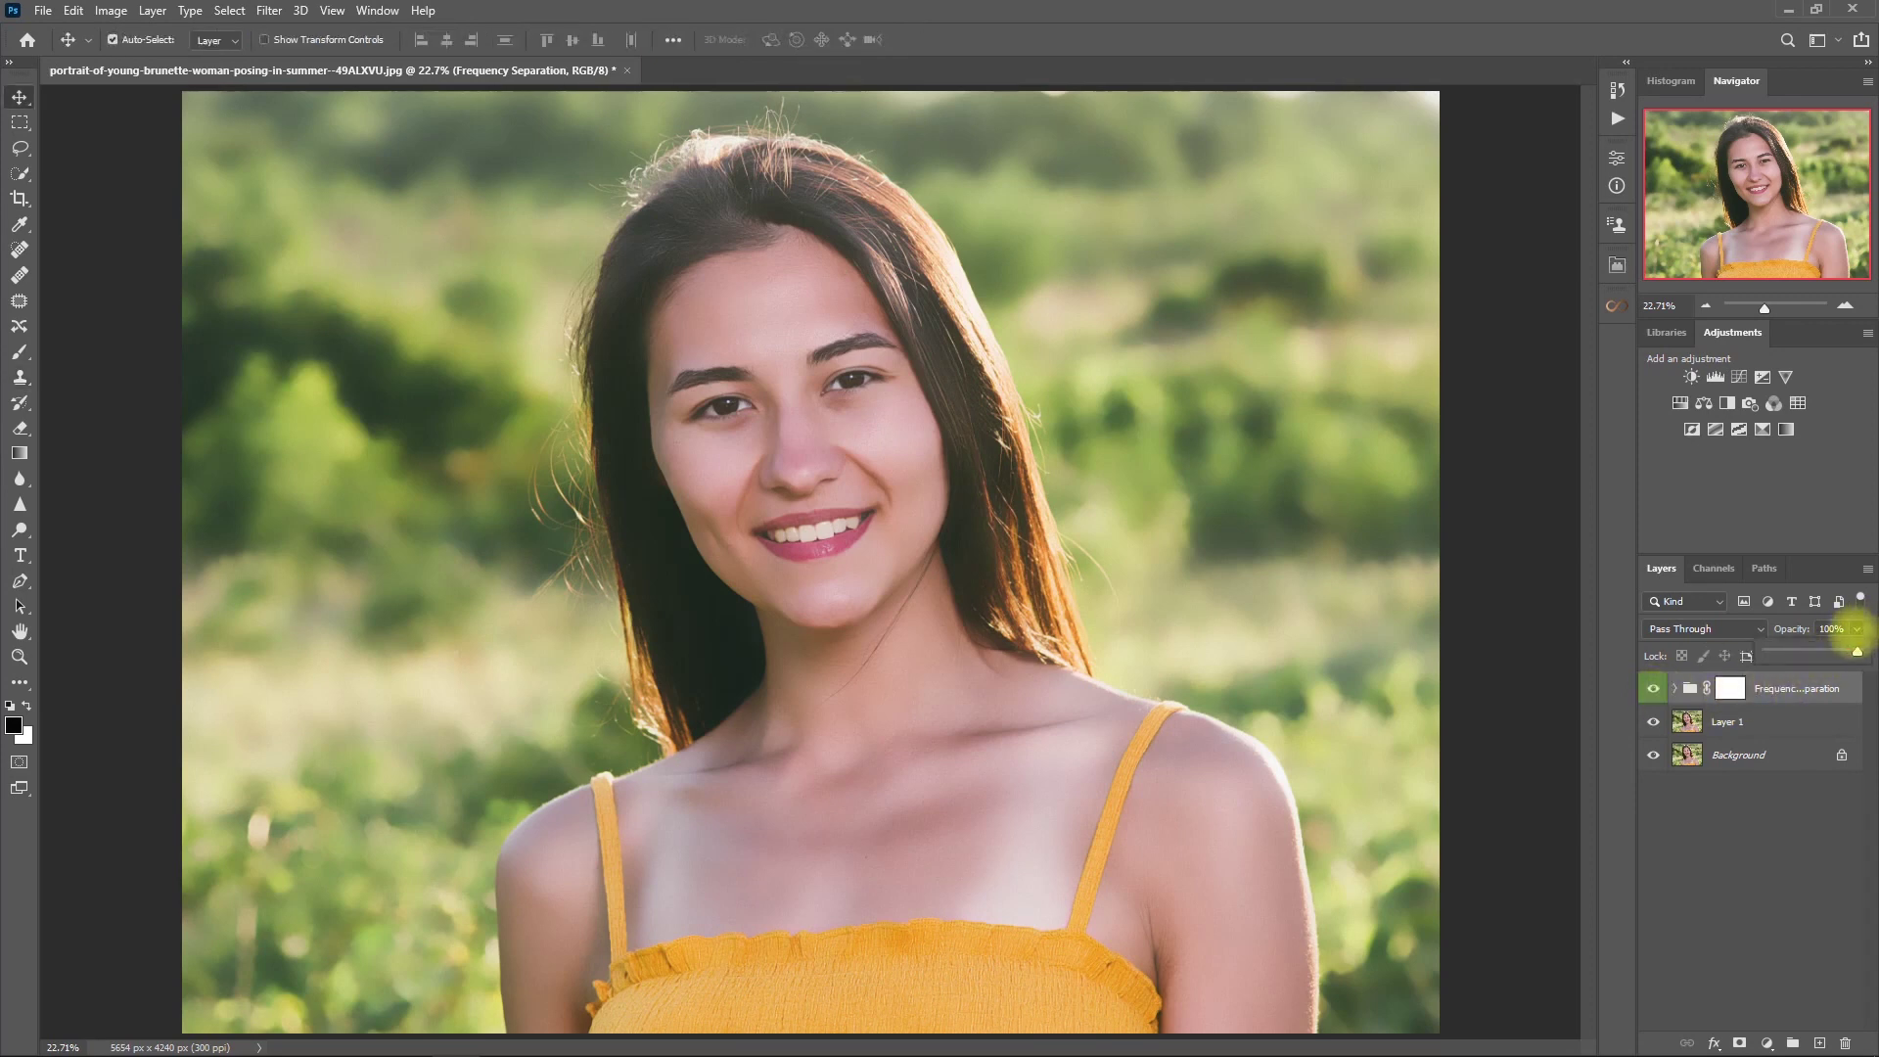
- Compare before and after, fit the image, target the group's mask and reopen Retouch Pro
click(1771, 884)
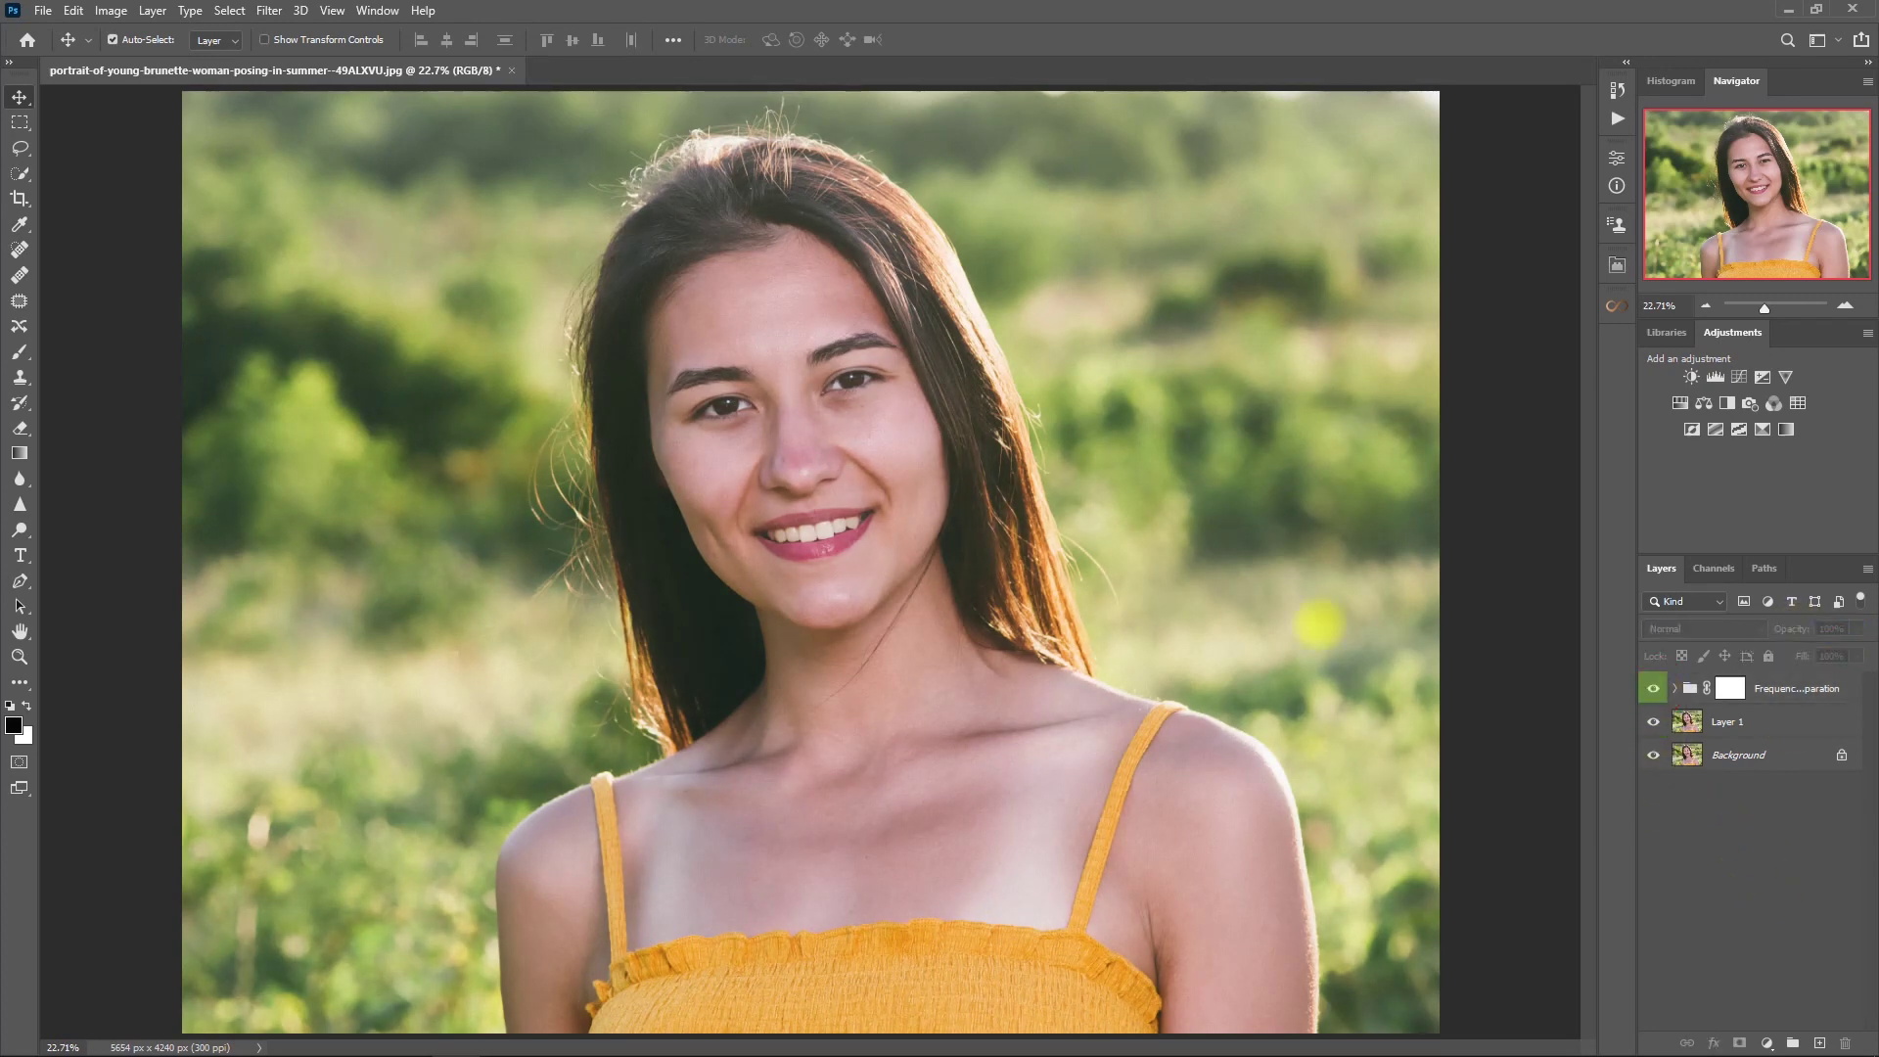
scroll(998, 427, up, 5)
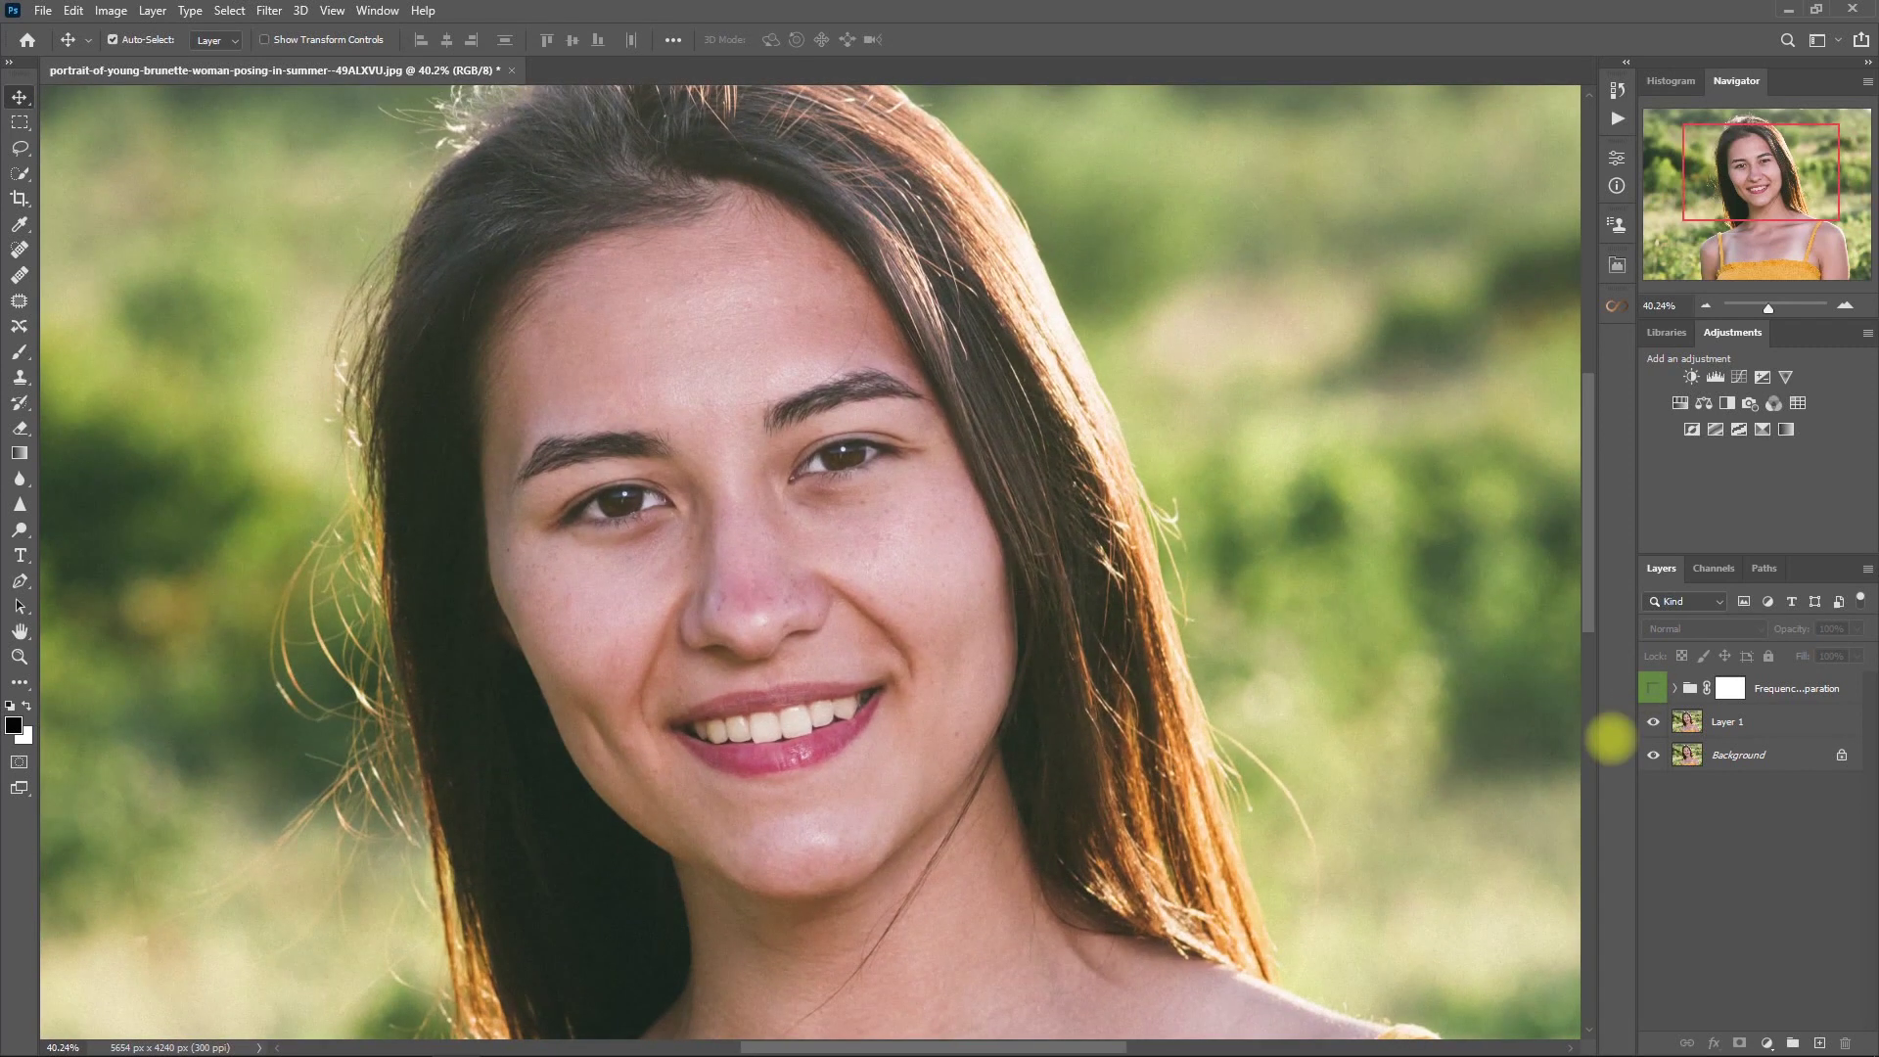
click(1652, 688)
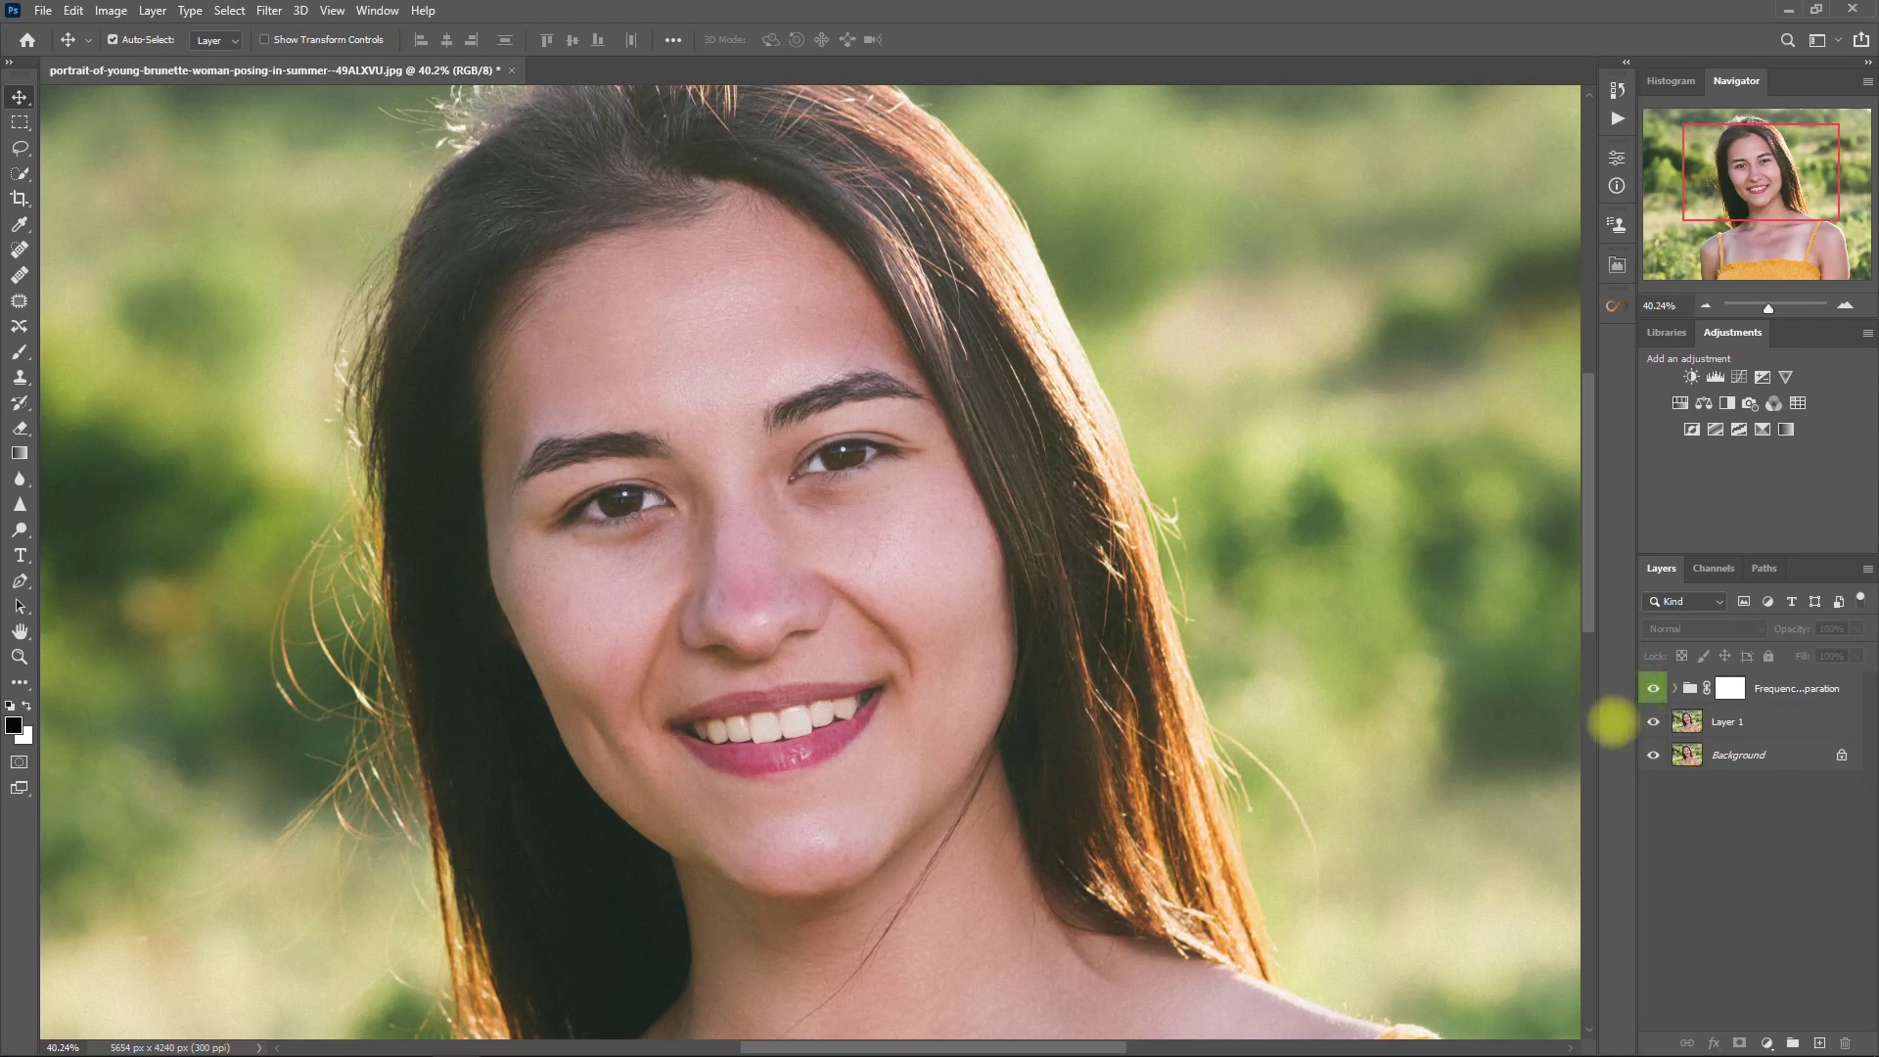
key(ctrl+0)
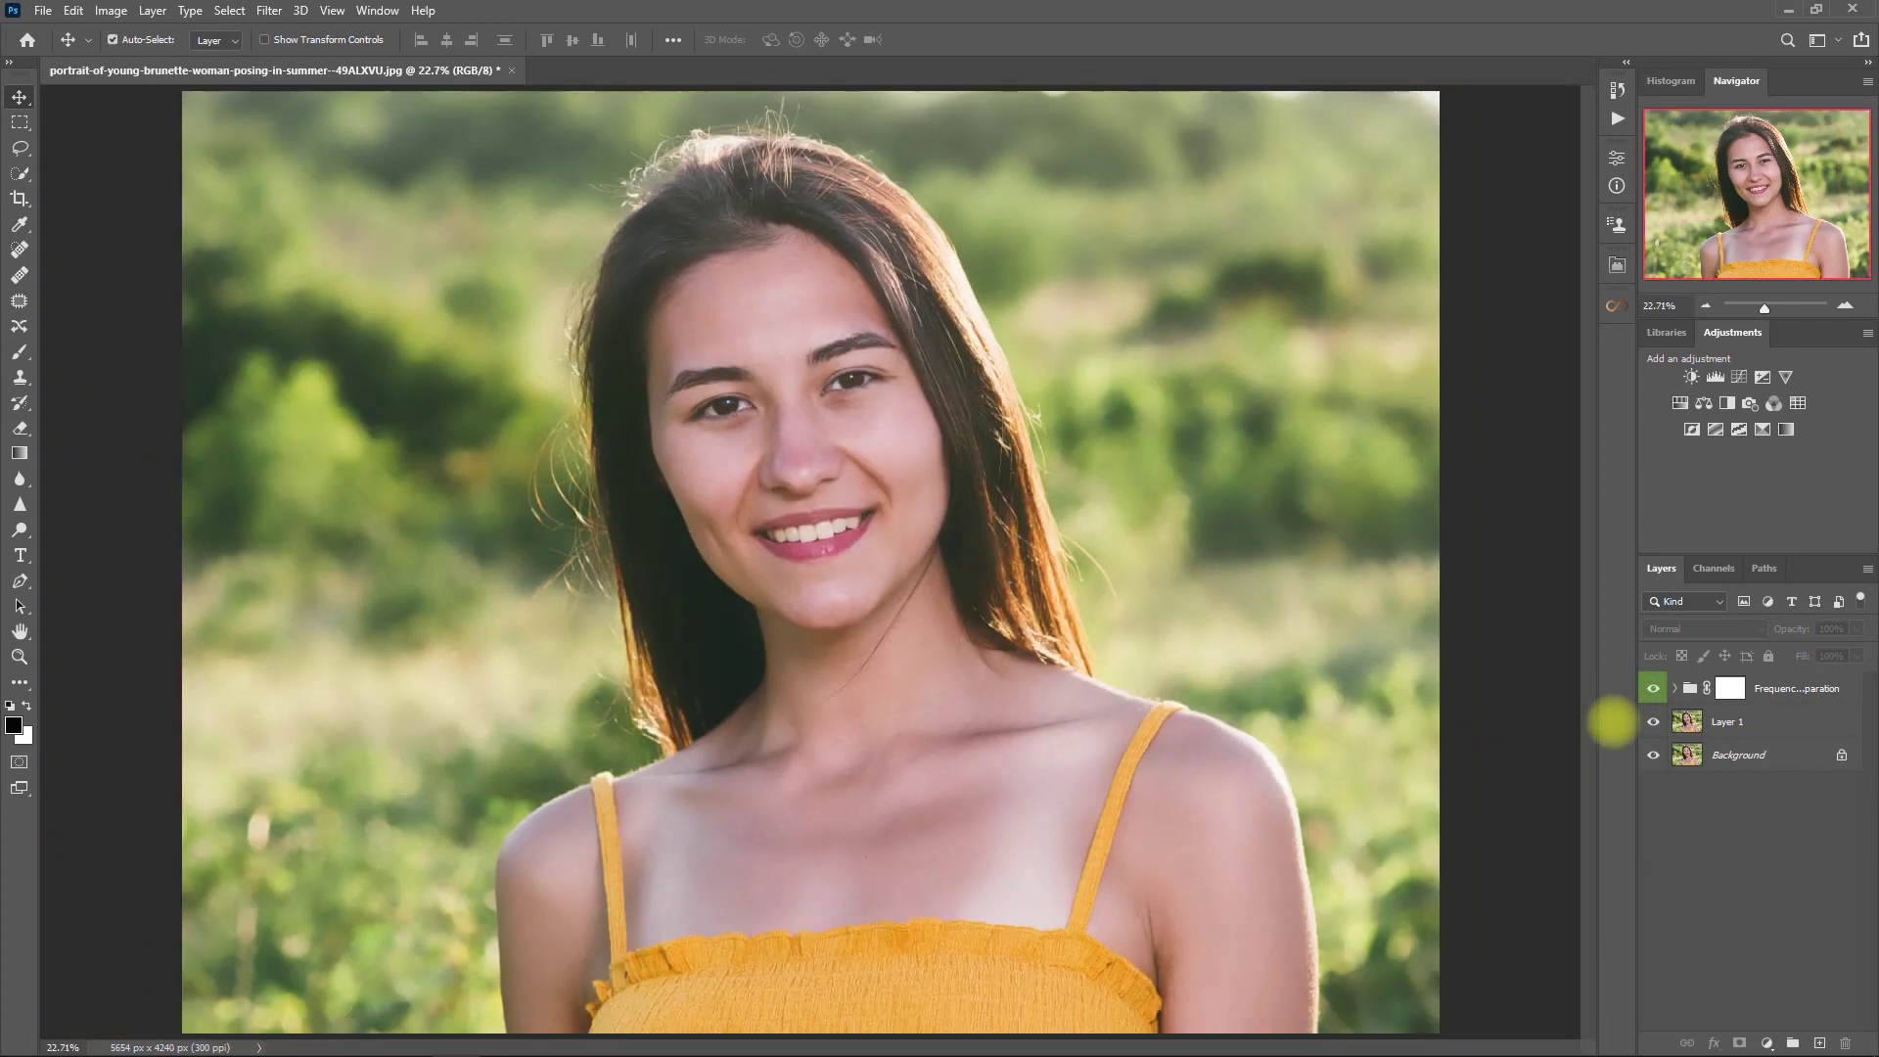
click(1730, 688)
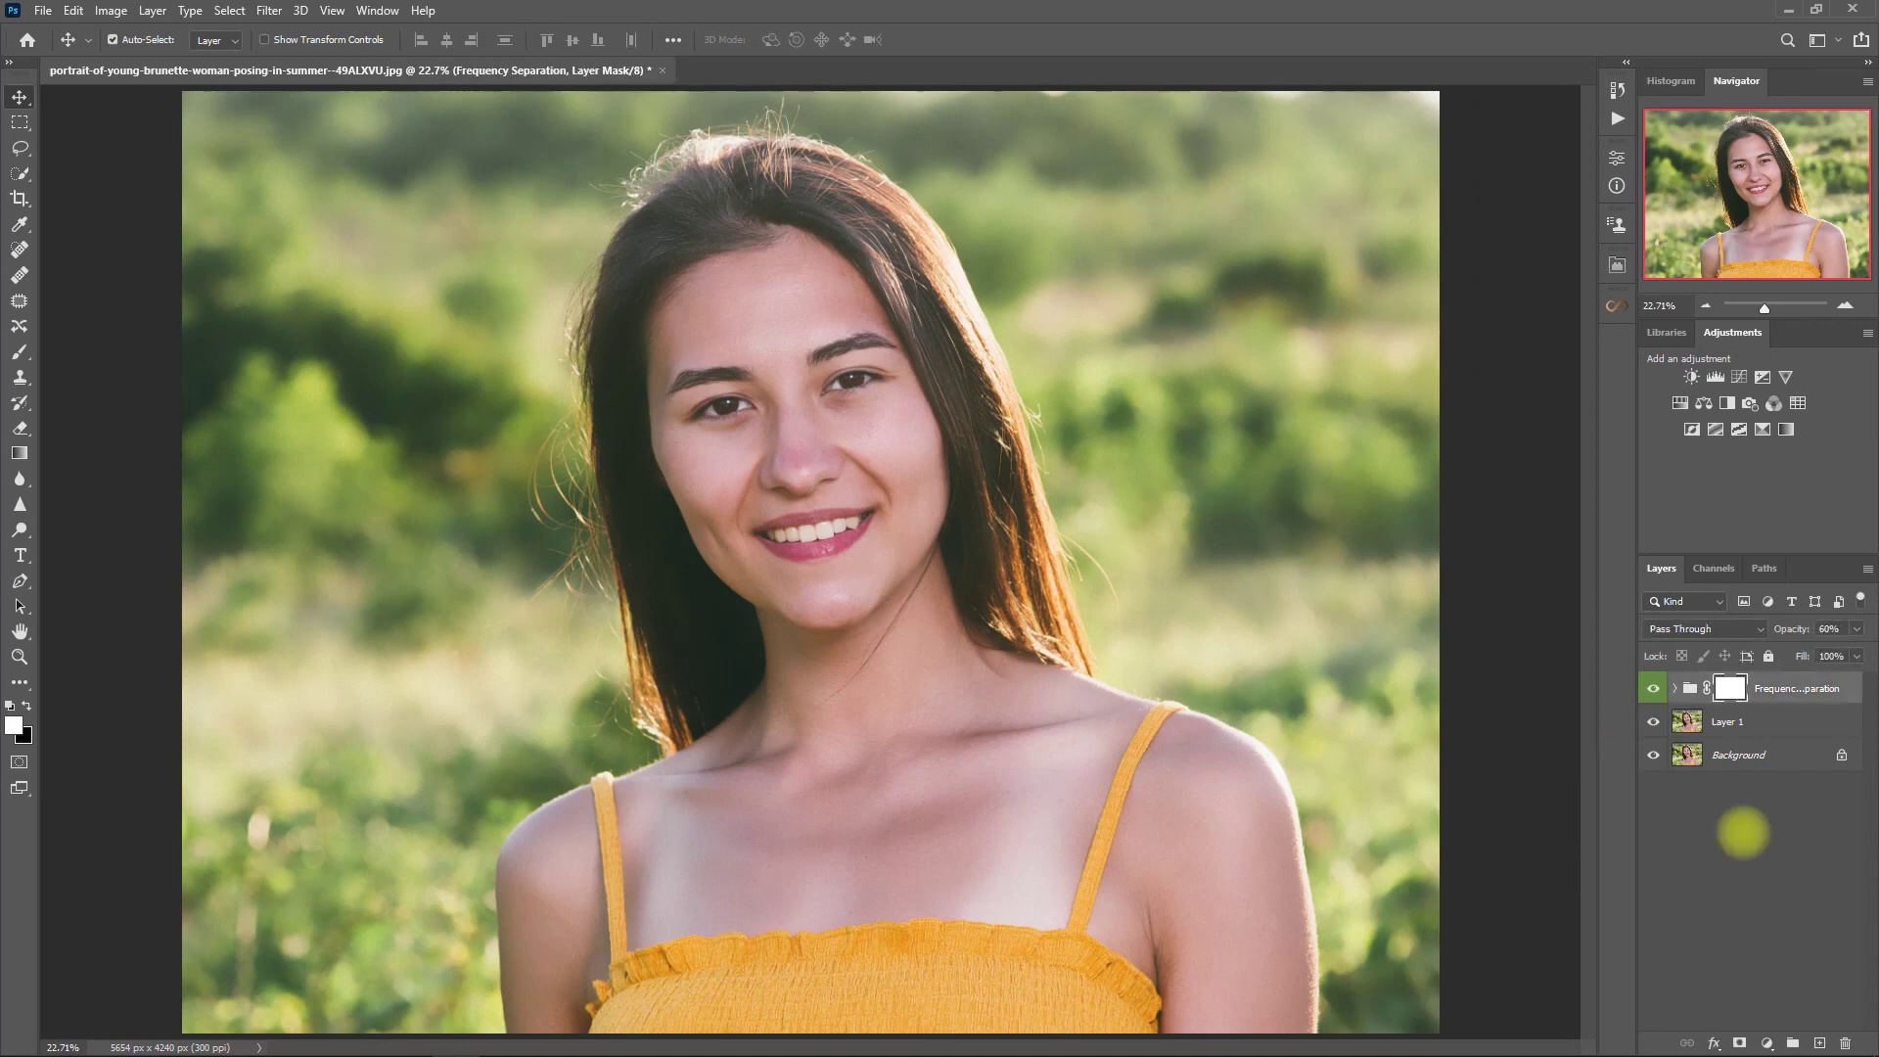
click(1616, 265)
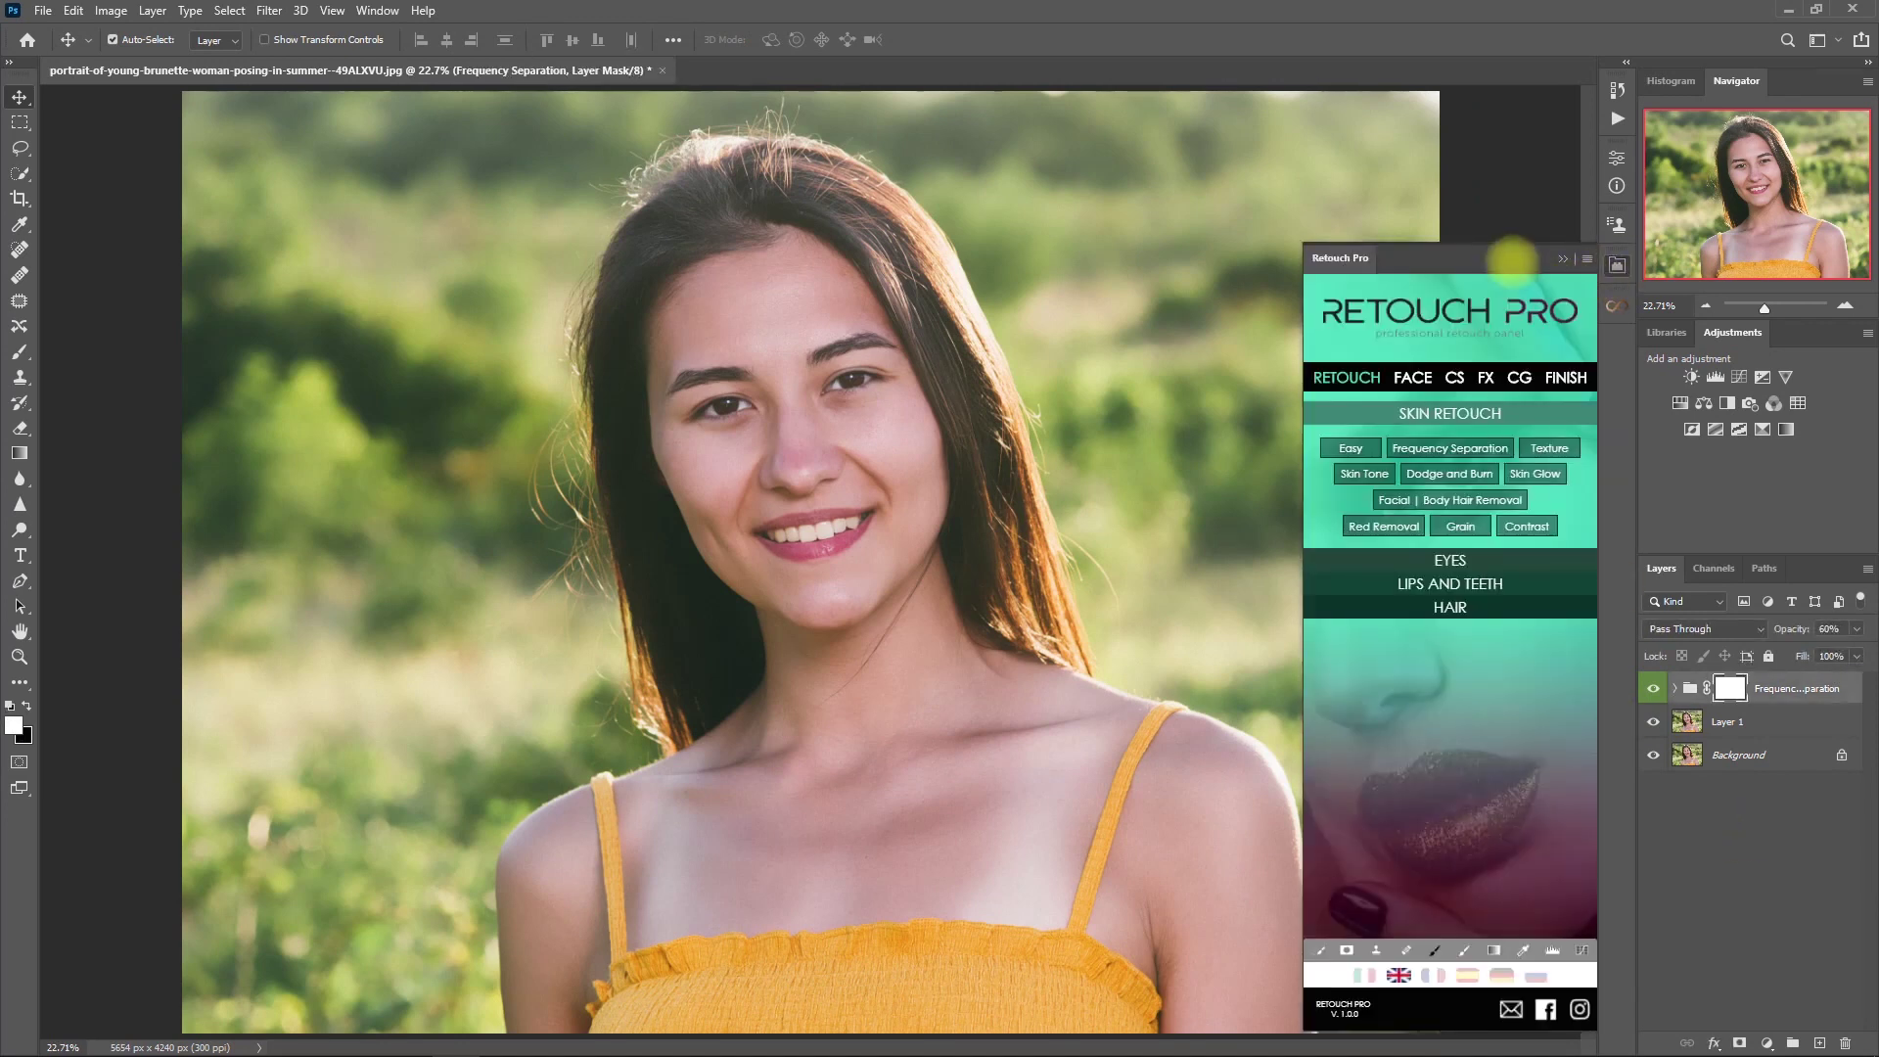
- Add a Retouch Pro Iris group and paint it over the irises with an 80px brush
click(1491, 560)
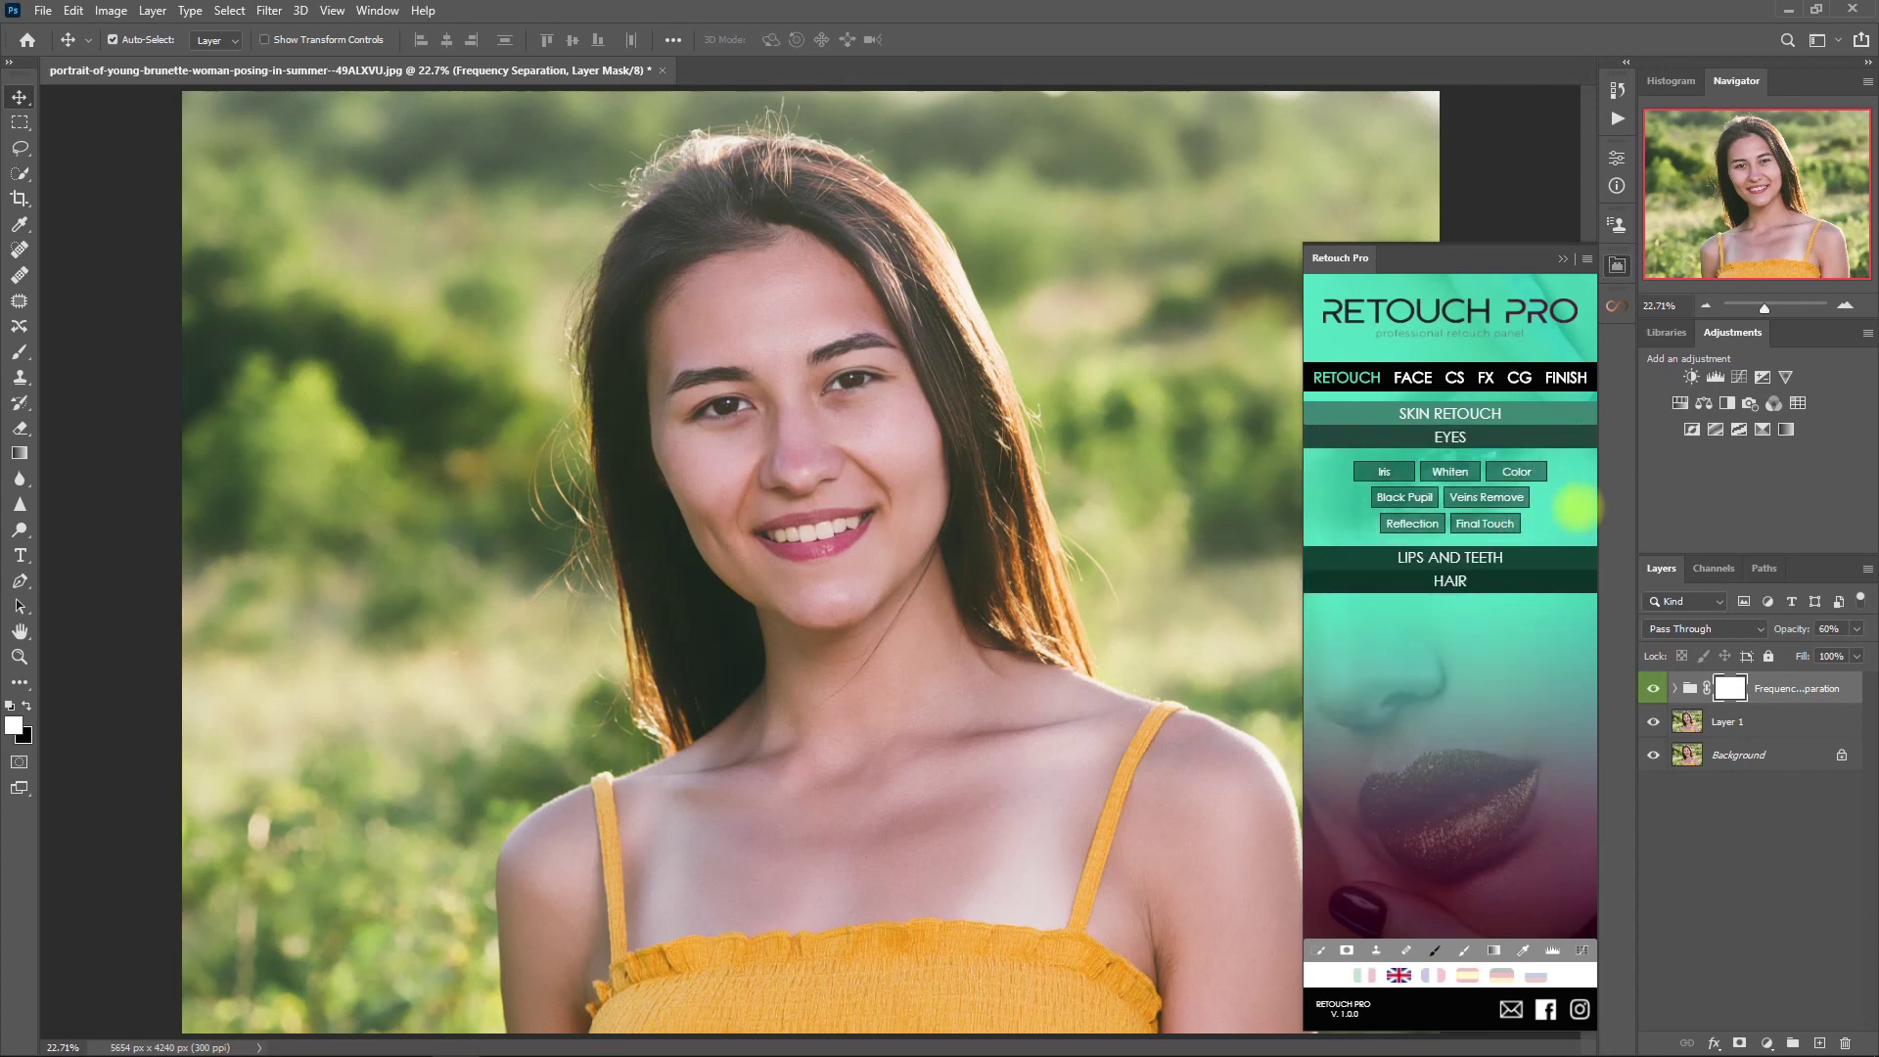
click(1384, 471)
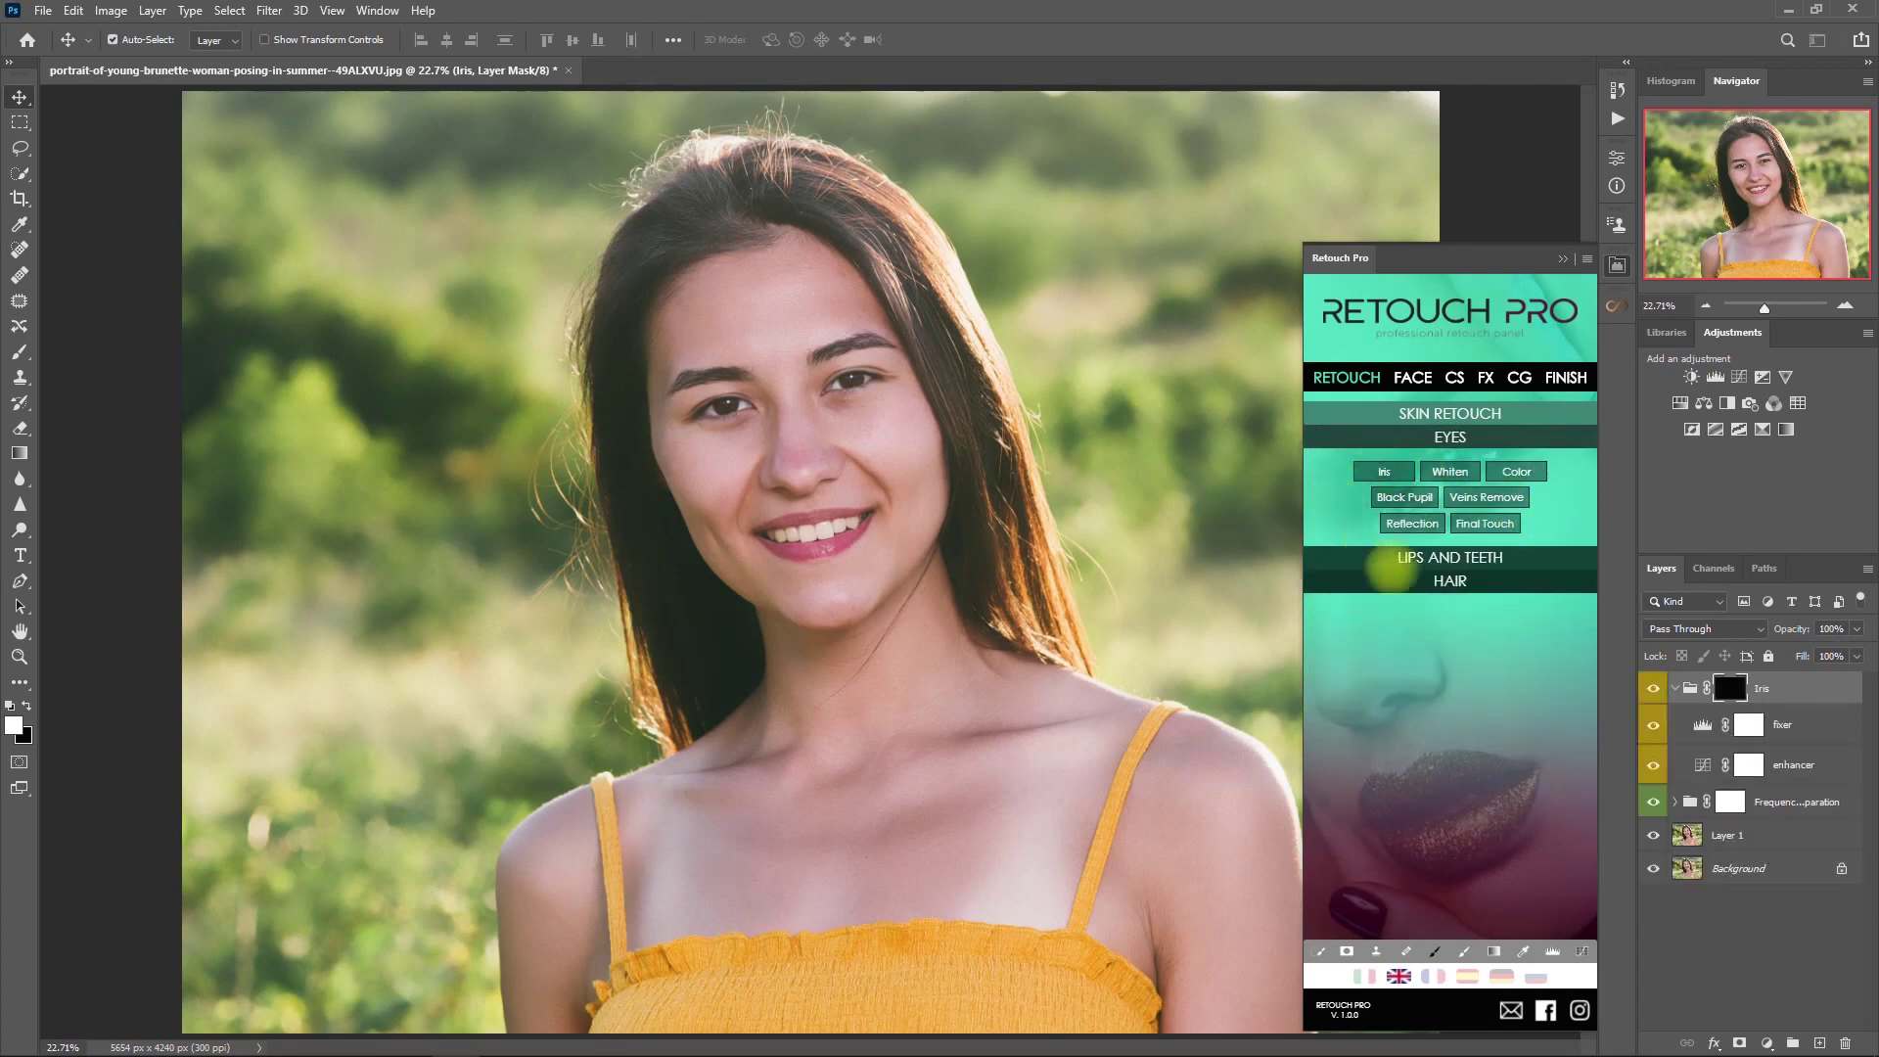
click(1464, 951)
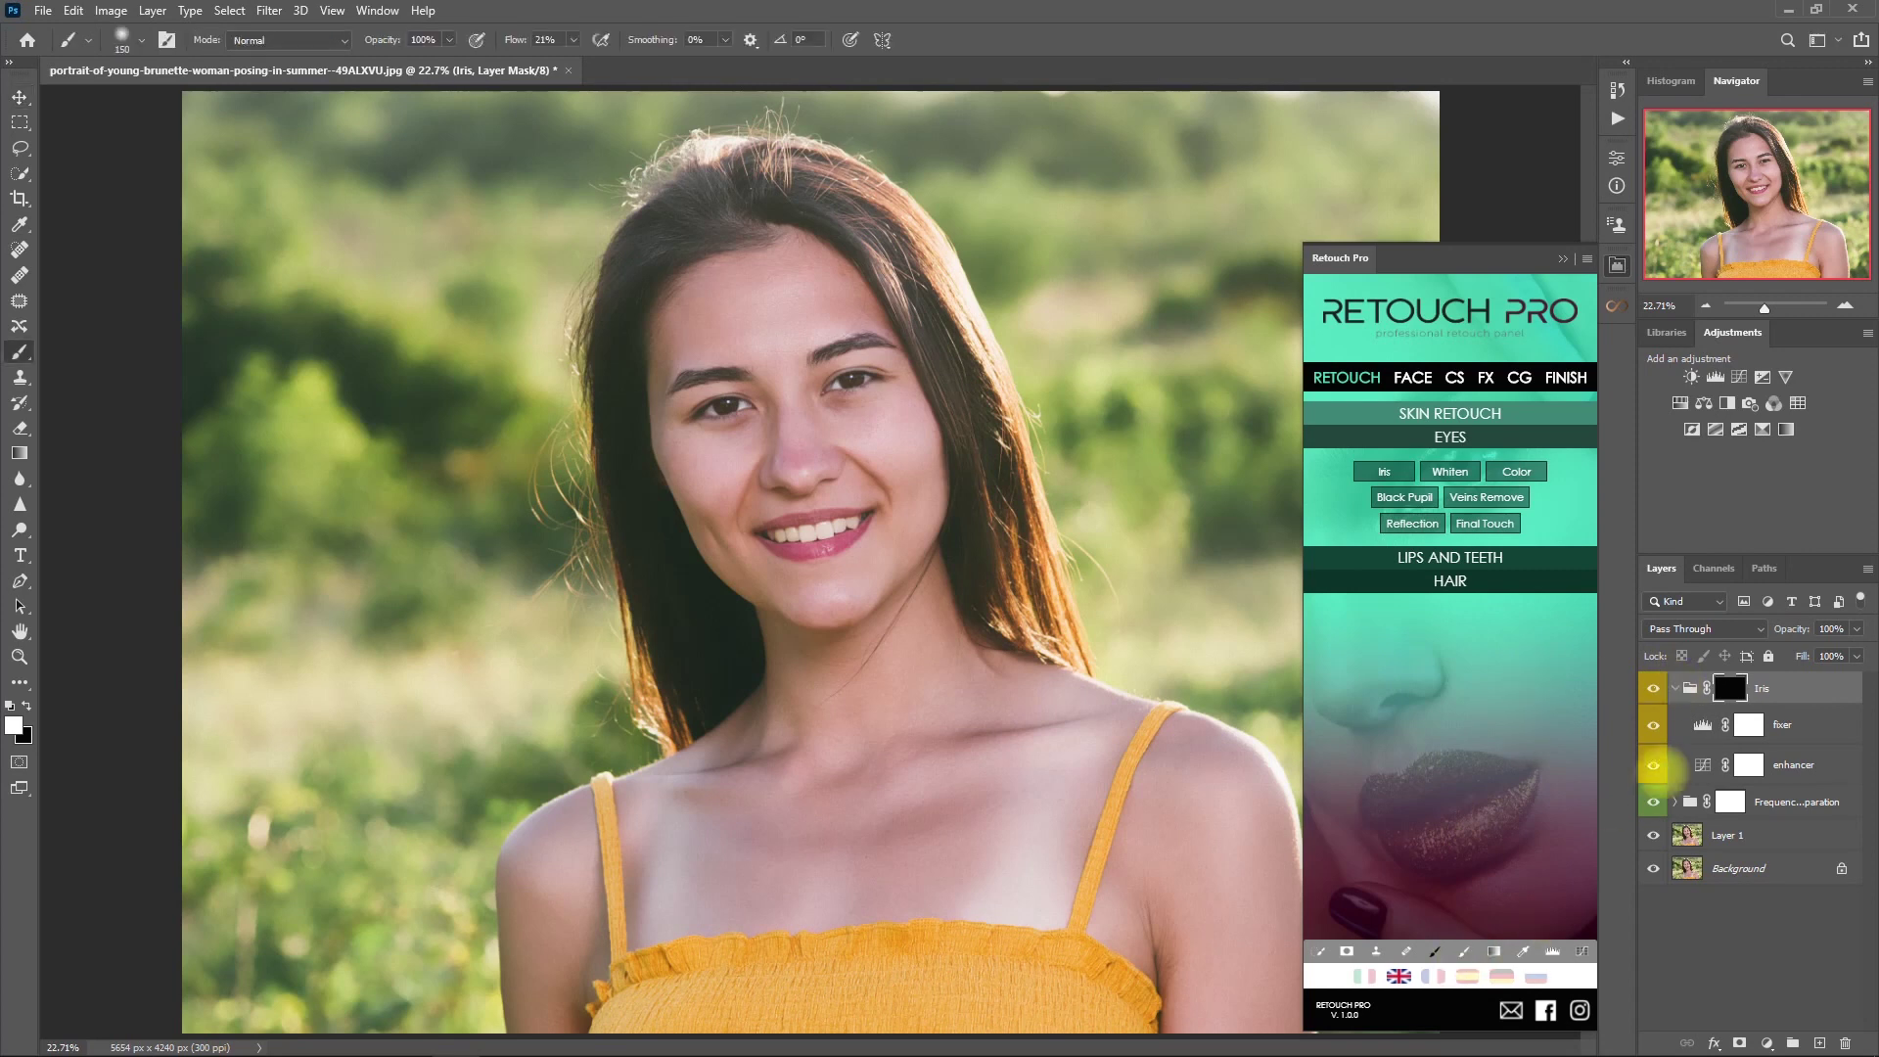
scroll(836, 380, up, 5)
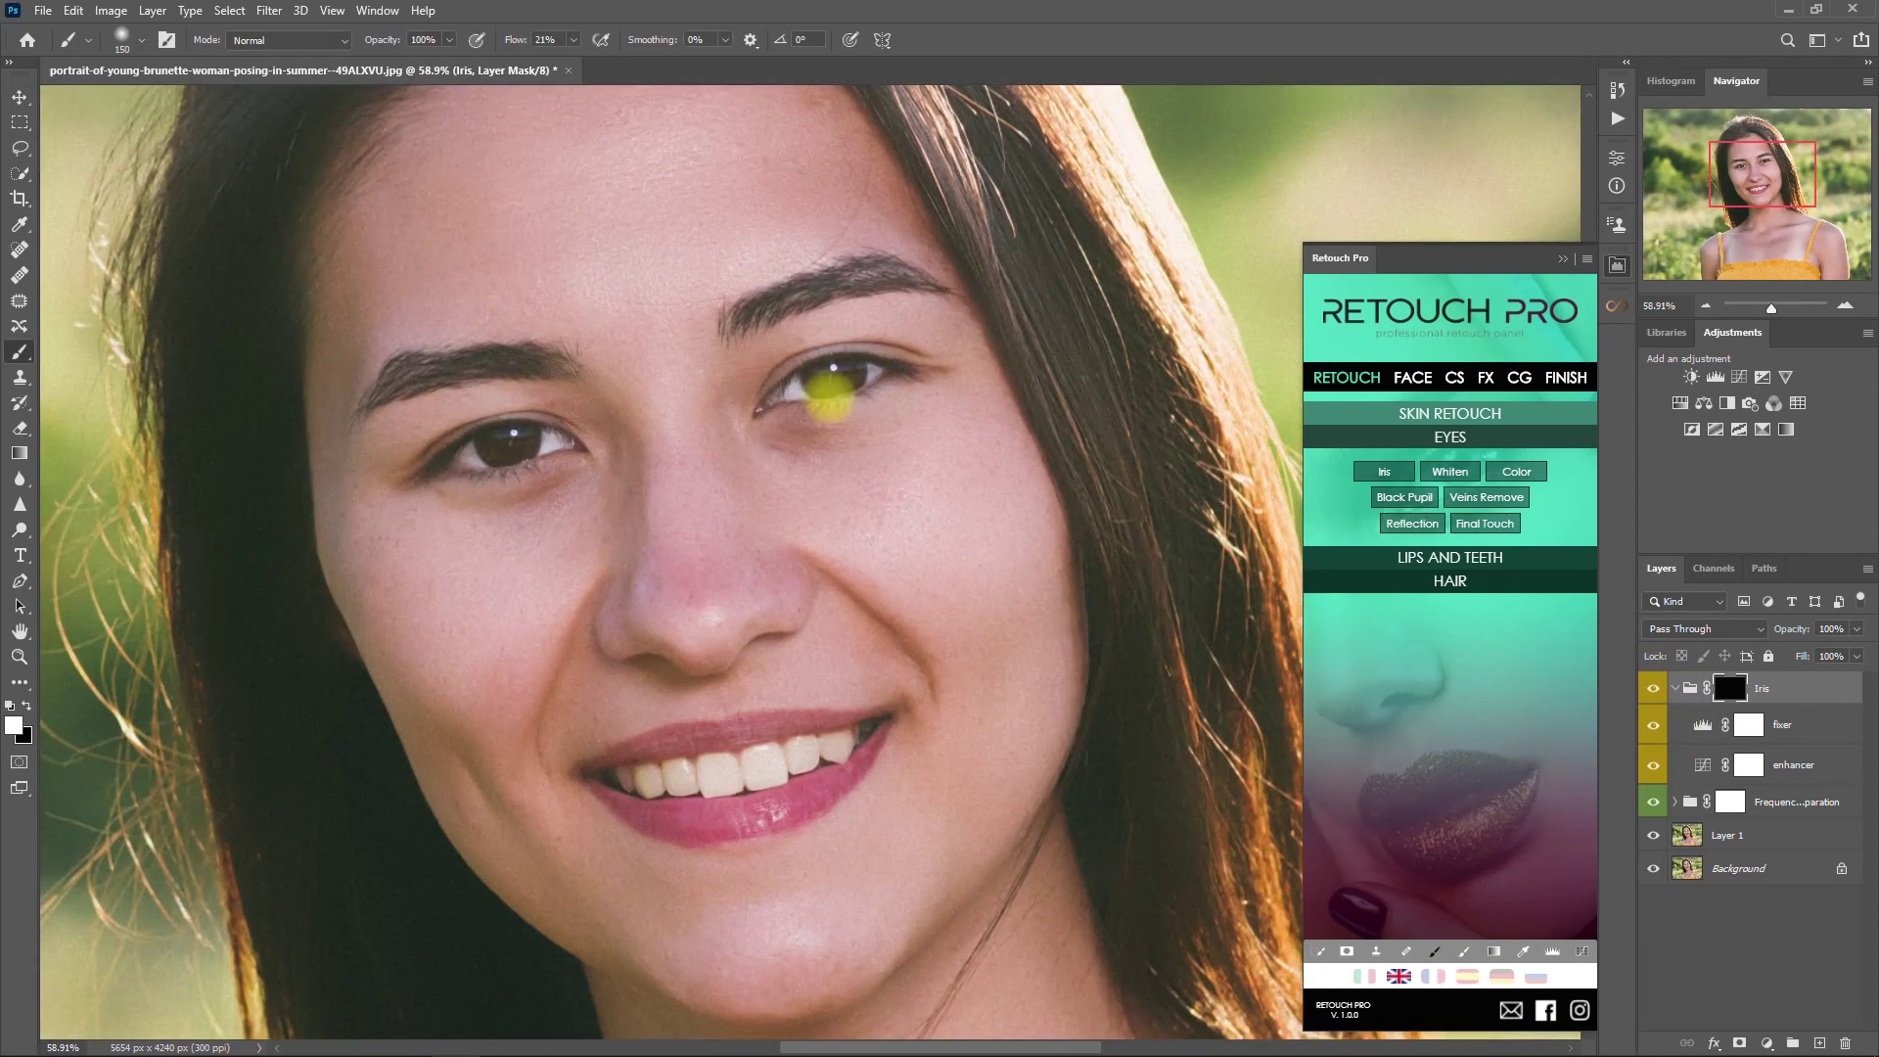
key(bracketleft)
key(bracketleft)
key(bracketleft)
key(bracketleft)
mouse_move(835, 375)
mouse_down()
mouse_move(812, 378)
mouse_move(829, 374)
mouse_up()
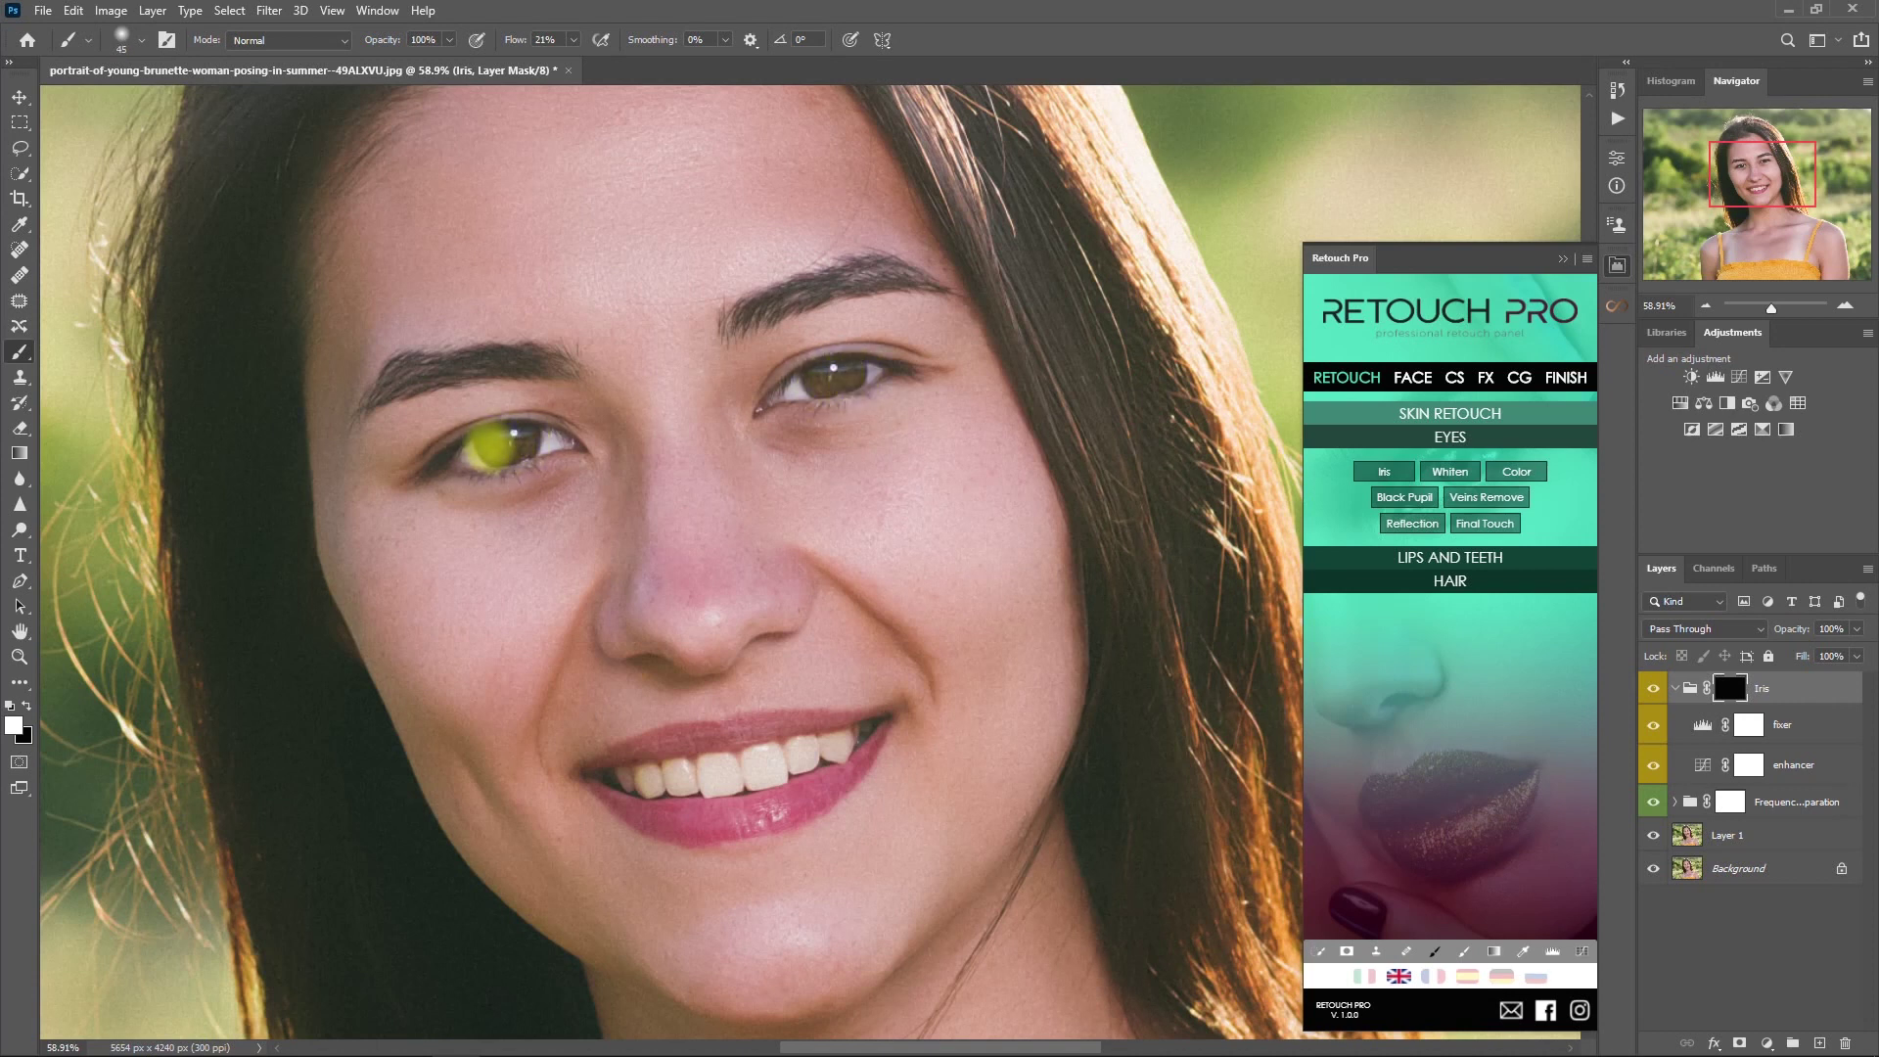
- Compare the Iris effect on and off, collapse the group and set its opacity to 50%
click(1653, 689)
click(1653, 689)
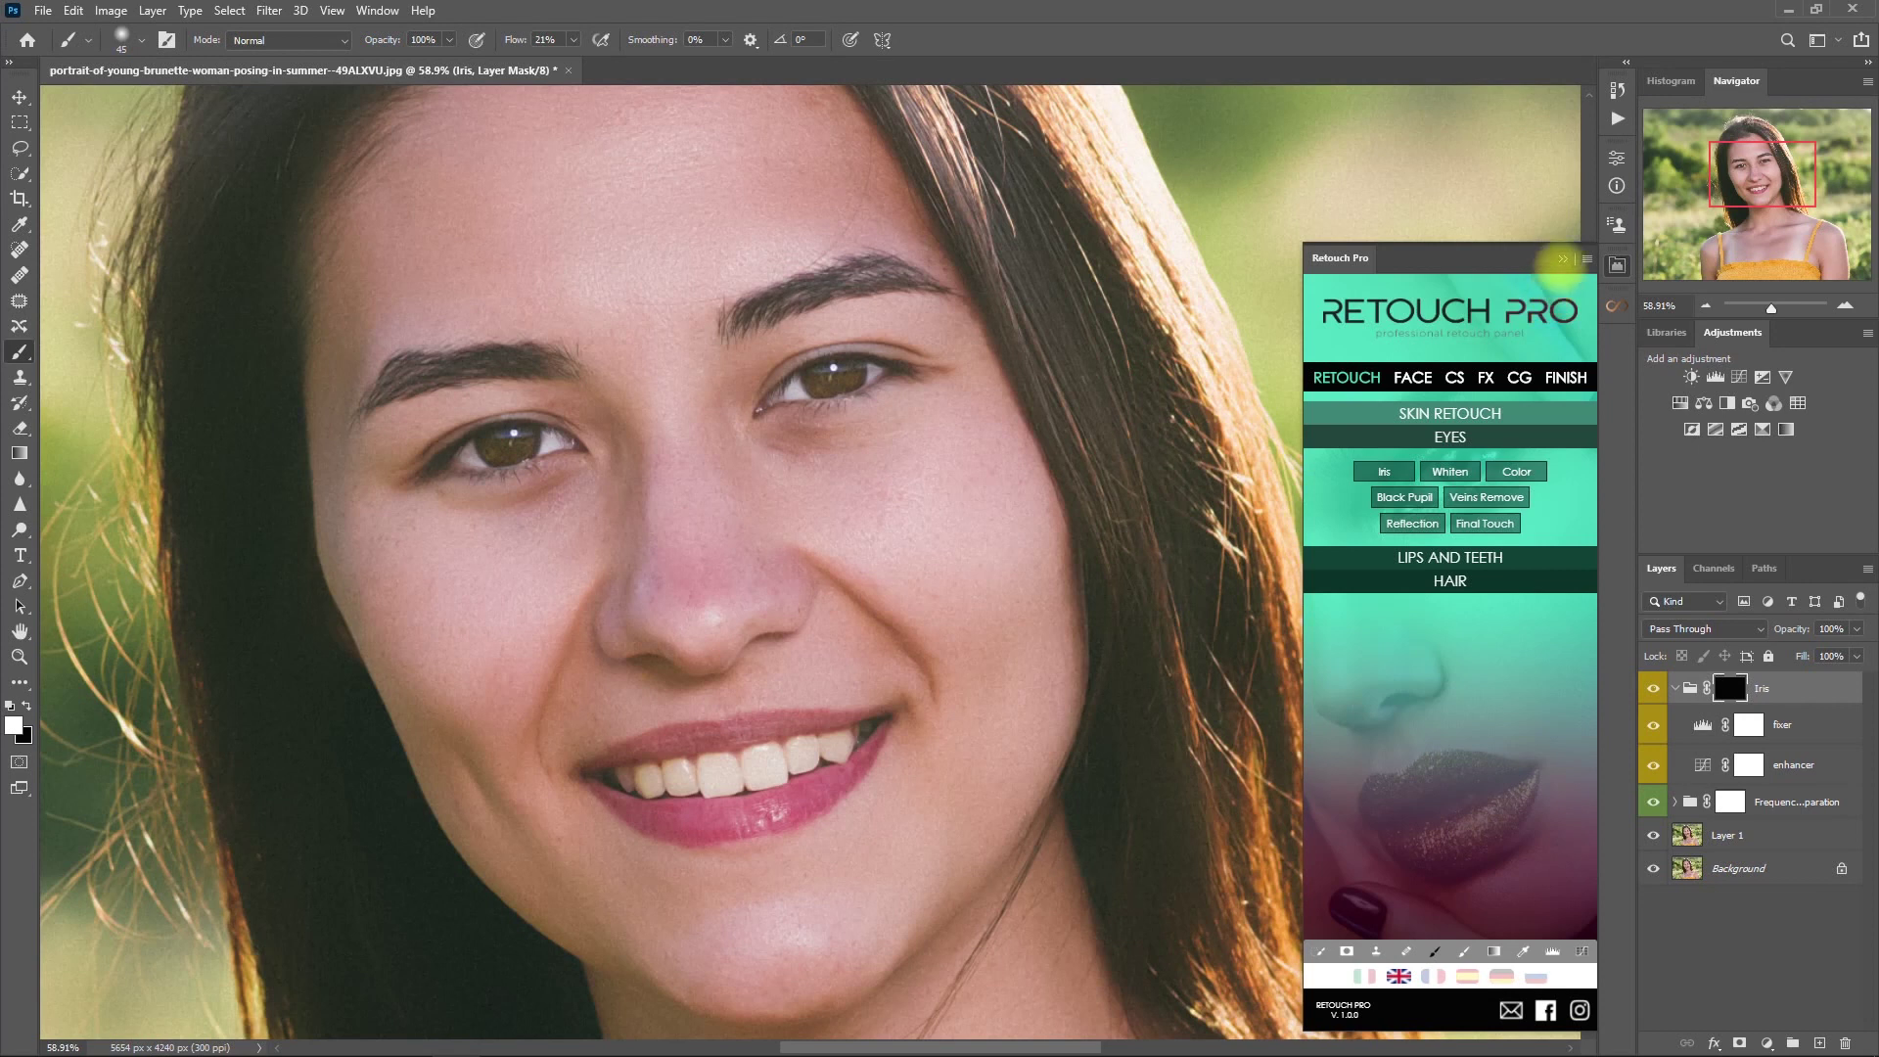
click(1562, 259)
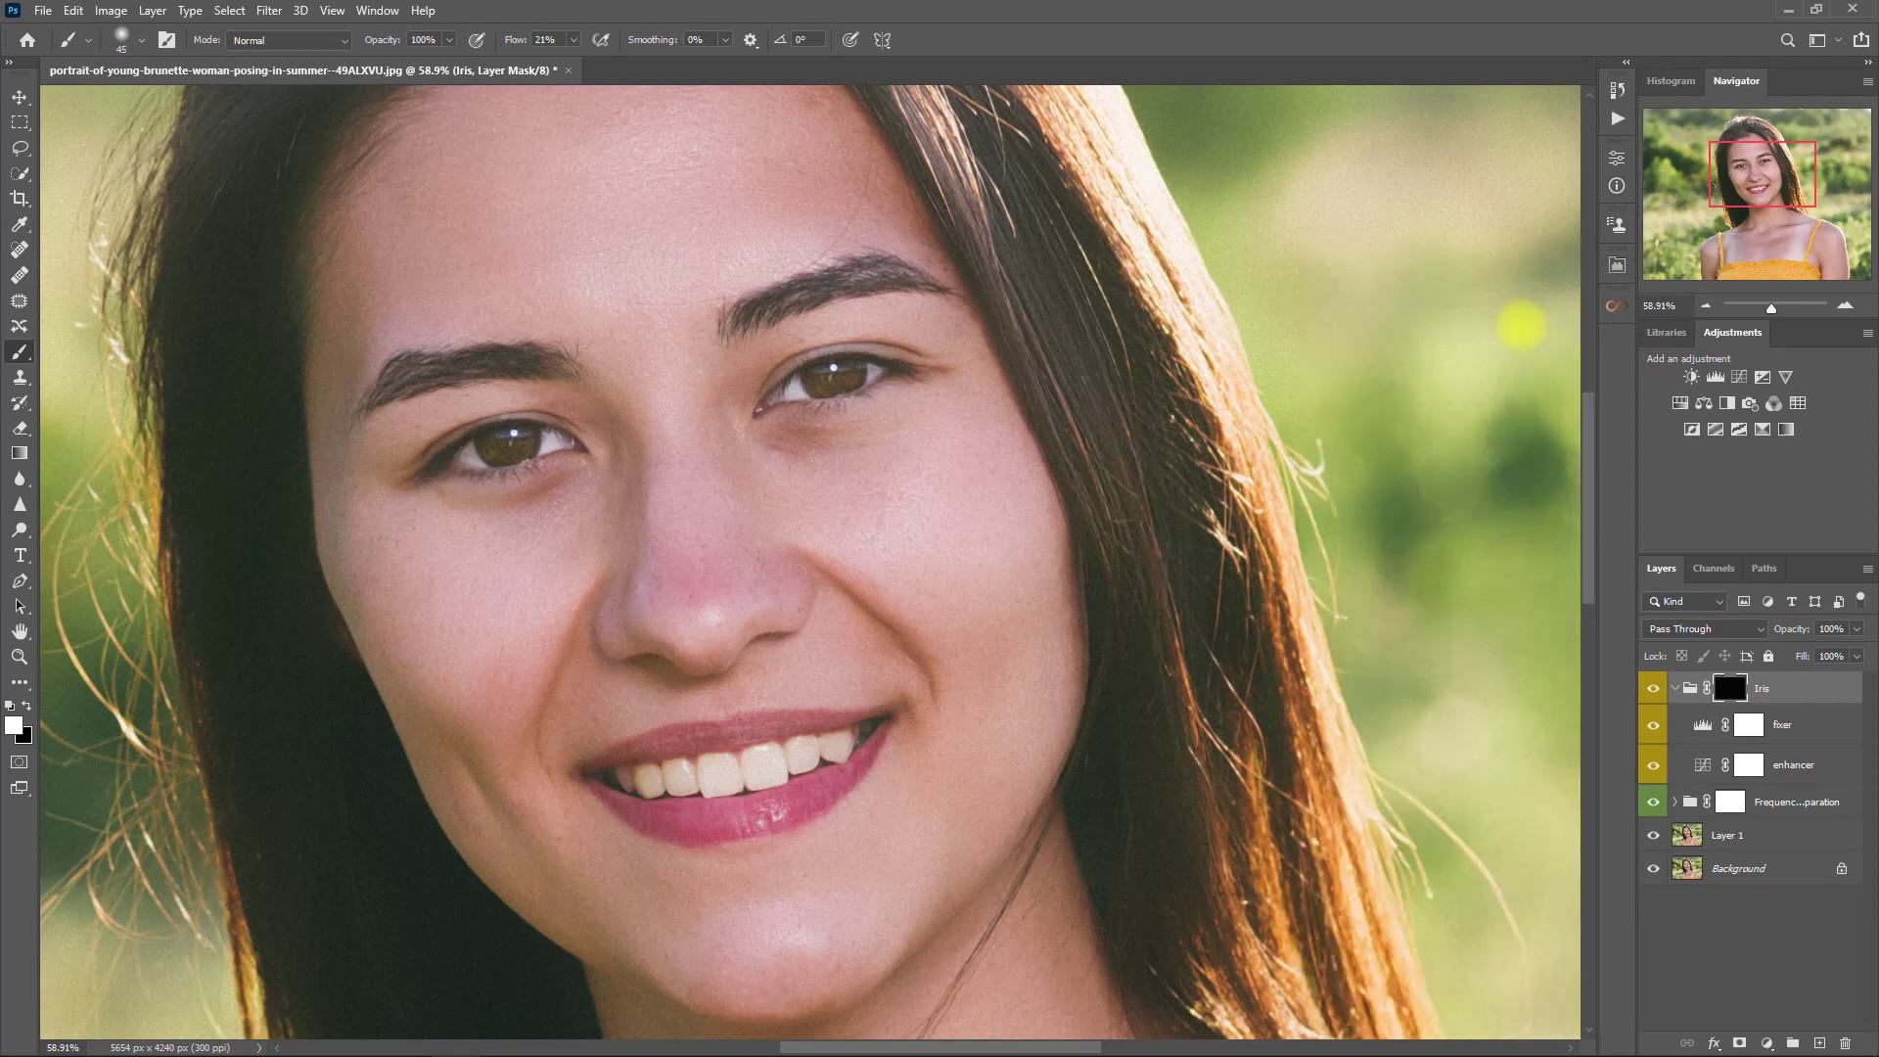
key(ctrl+0)
click(1653, 689)
click(1653, 689)
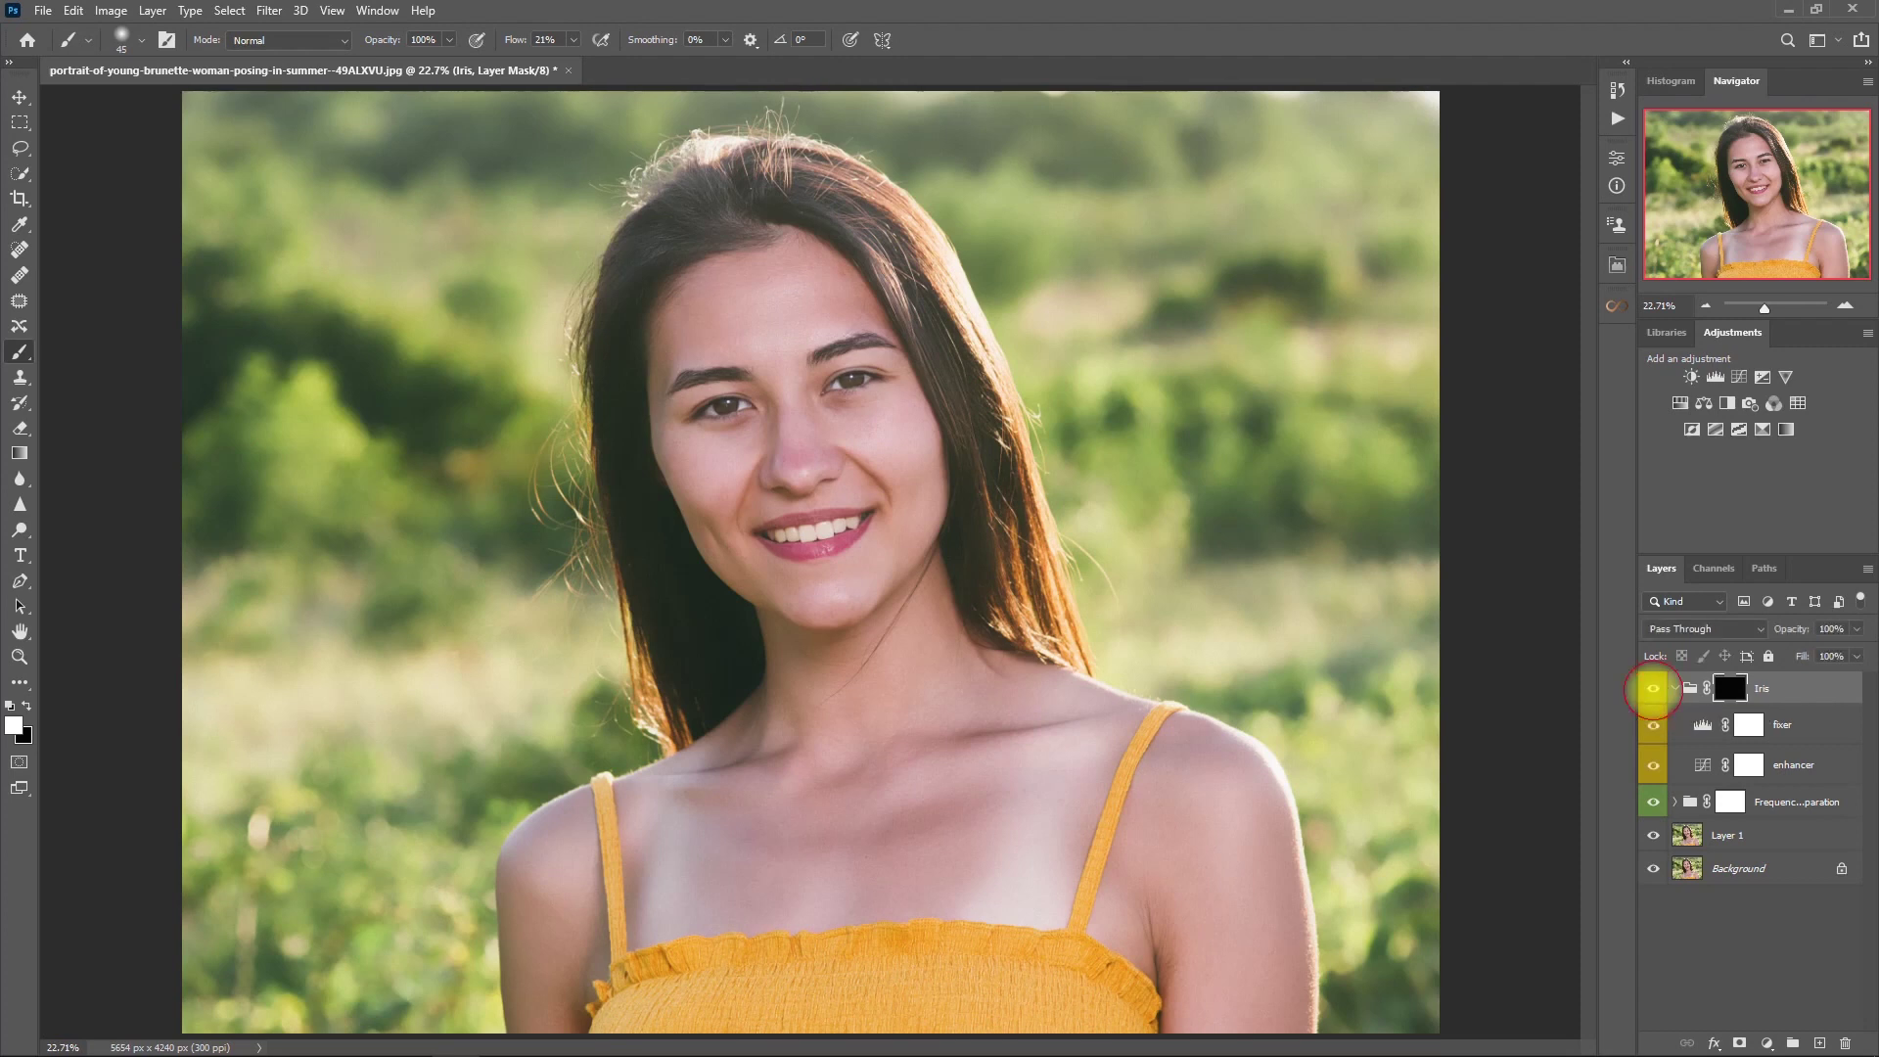
click(1673, 690)
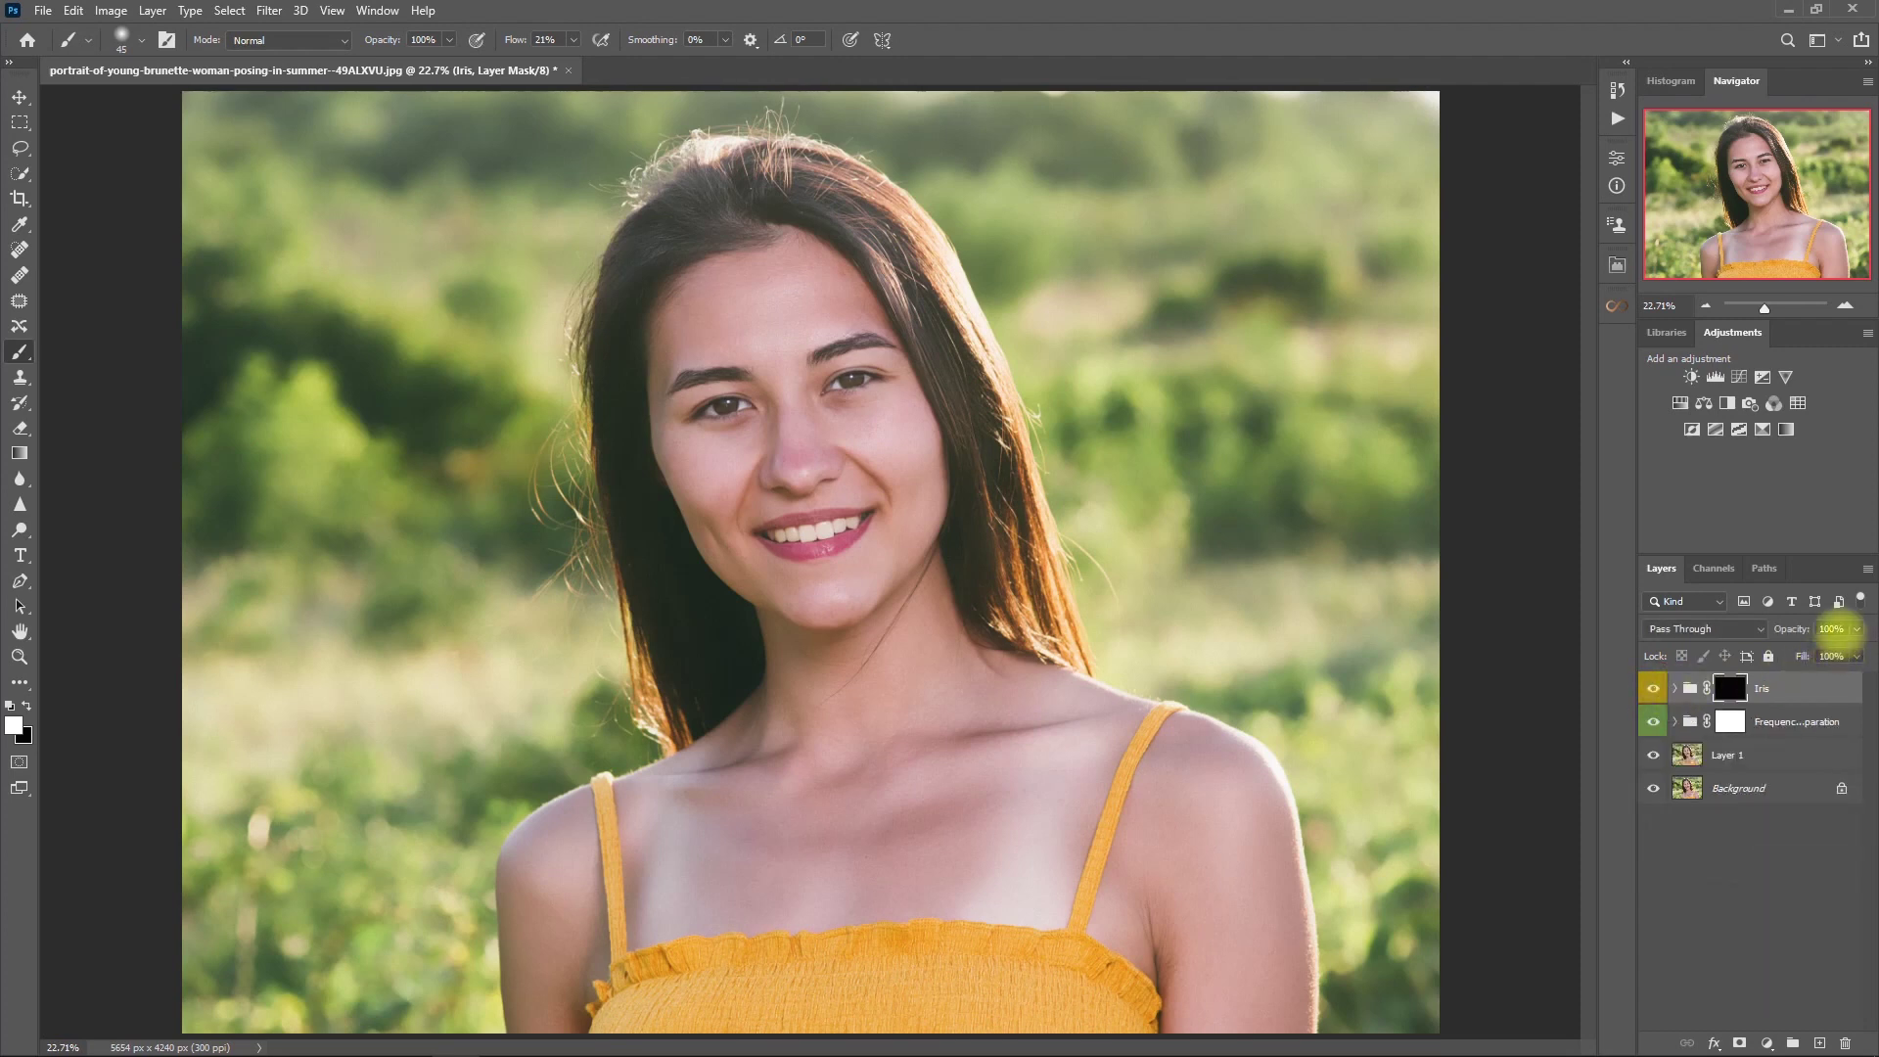
click(1831, 629)
text(50)
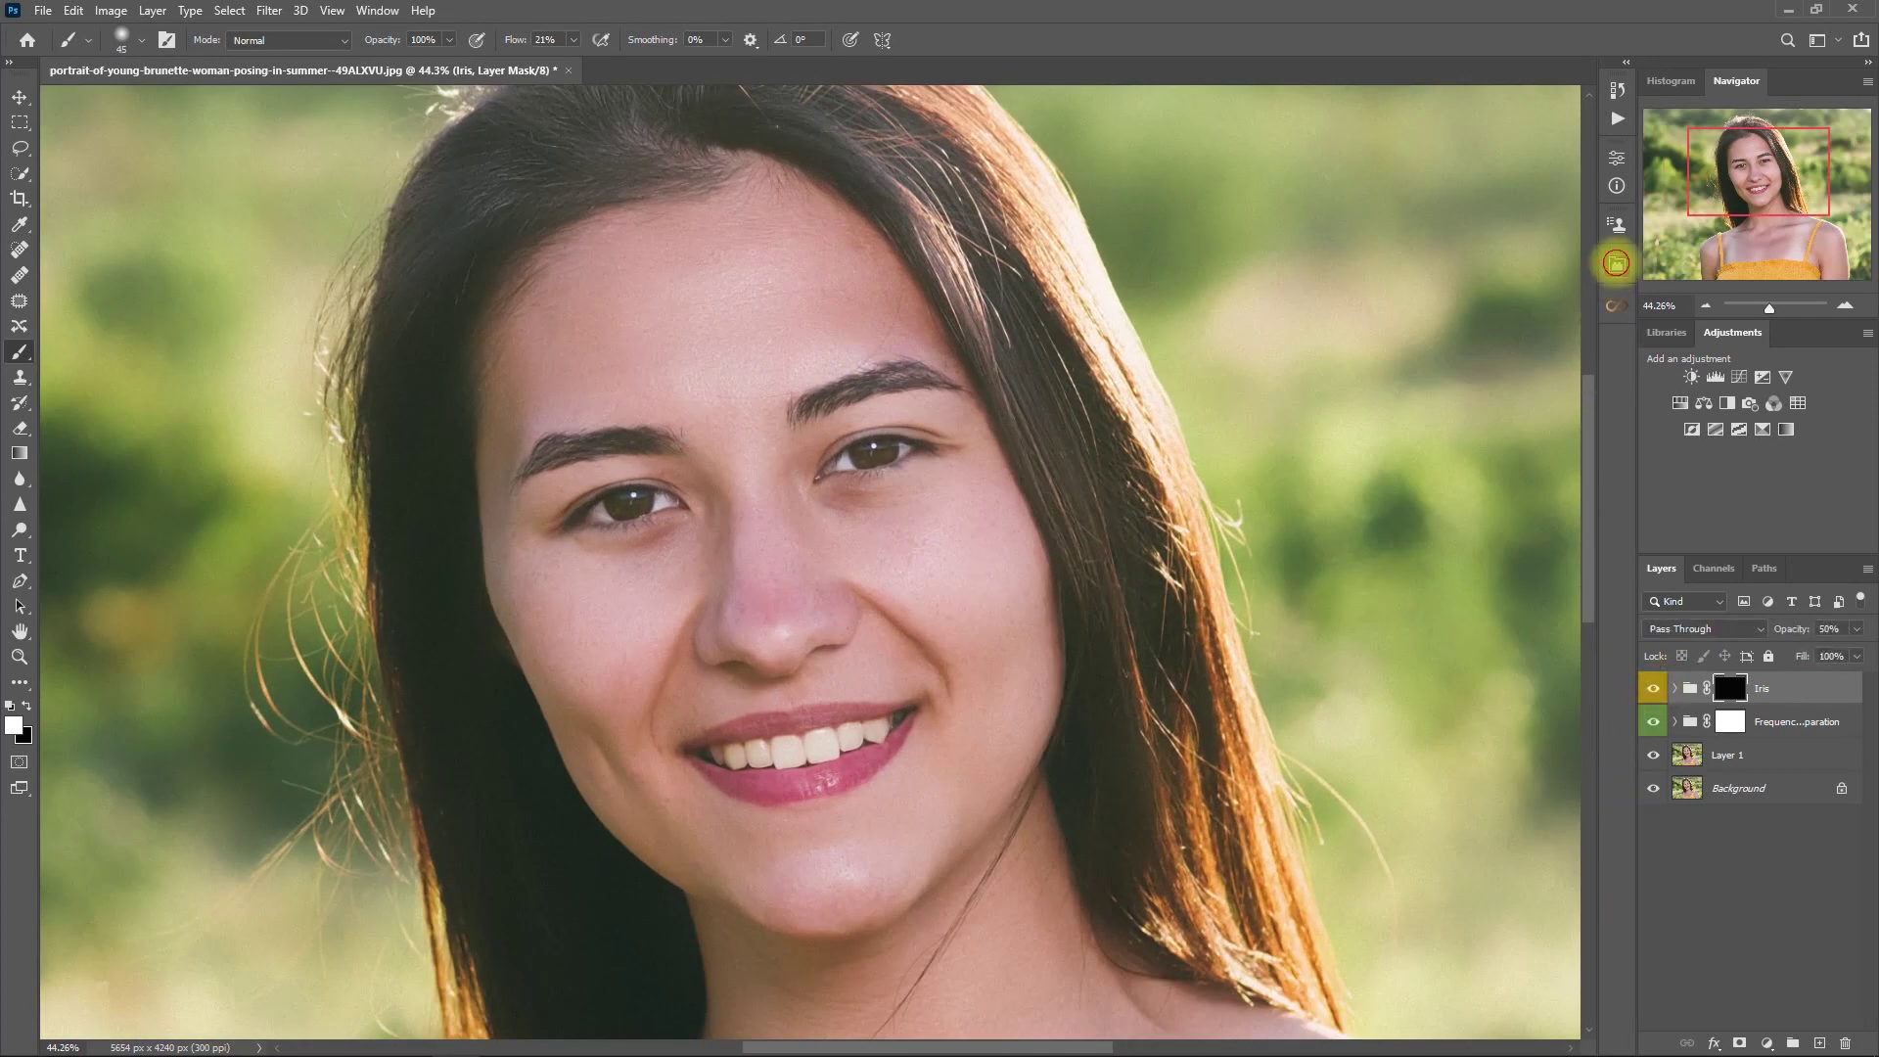
- Add a Whiten Eyes group from Retouch Pro and paint it over the eye whites
click(1616, 262)
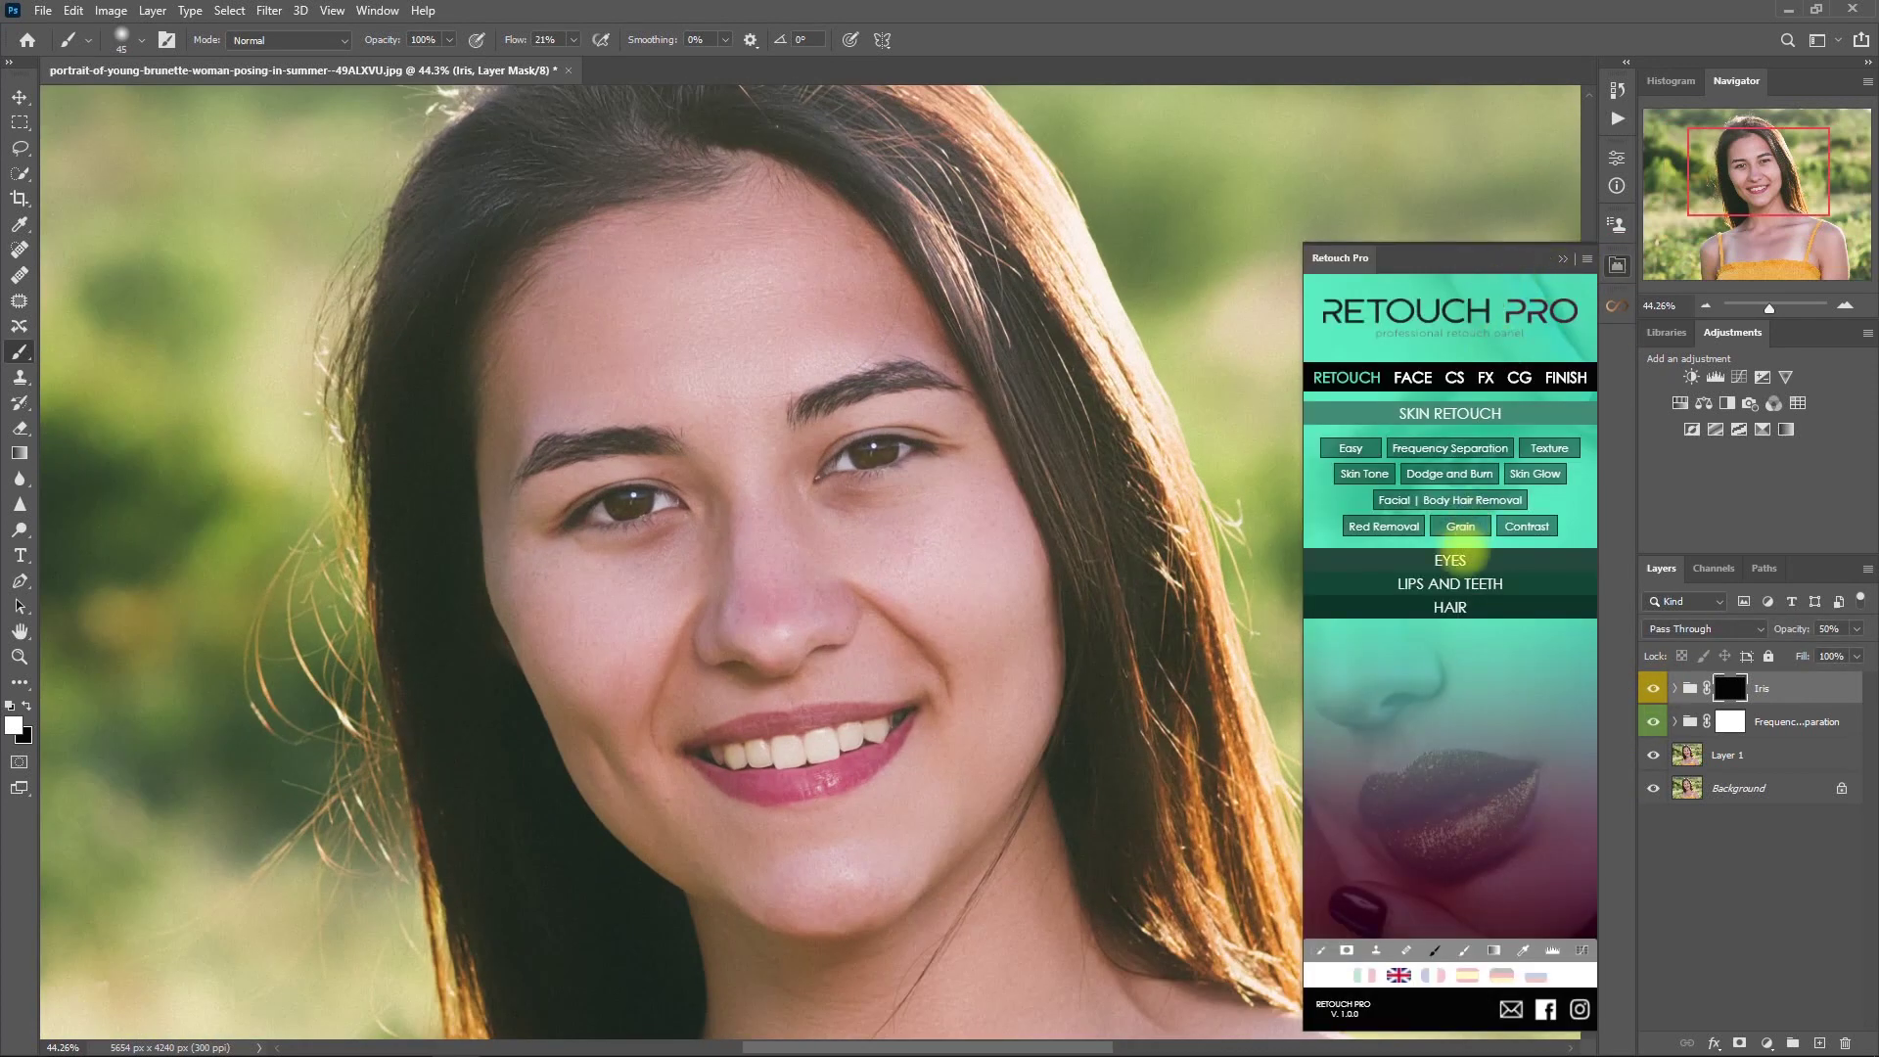
click(1512, 558)
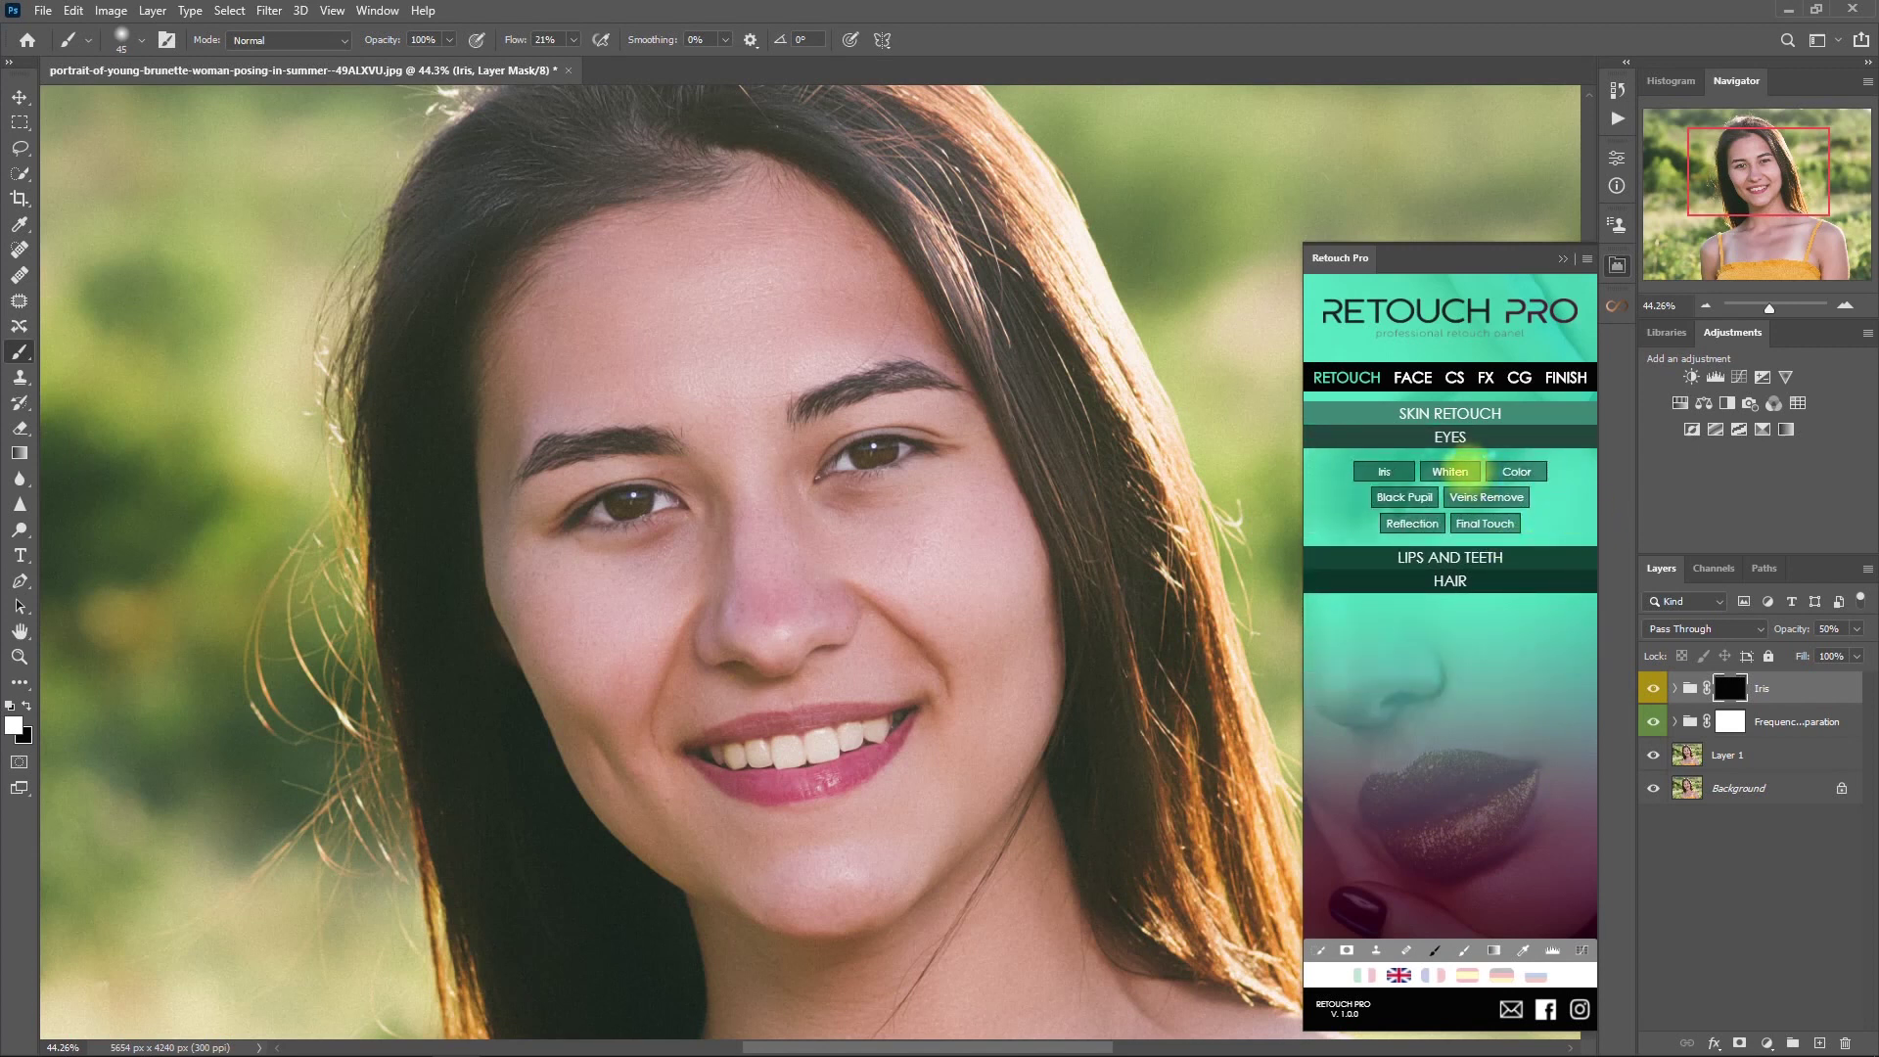
click(1465, 467)
click(1563, 258)
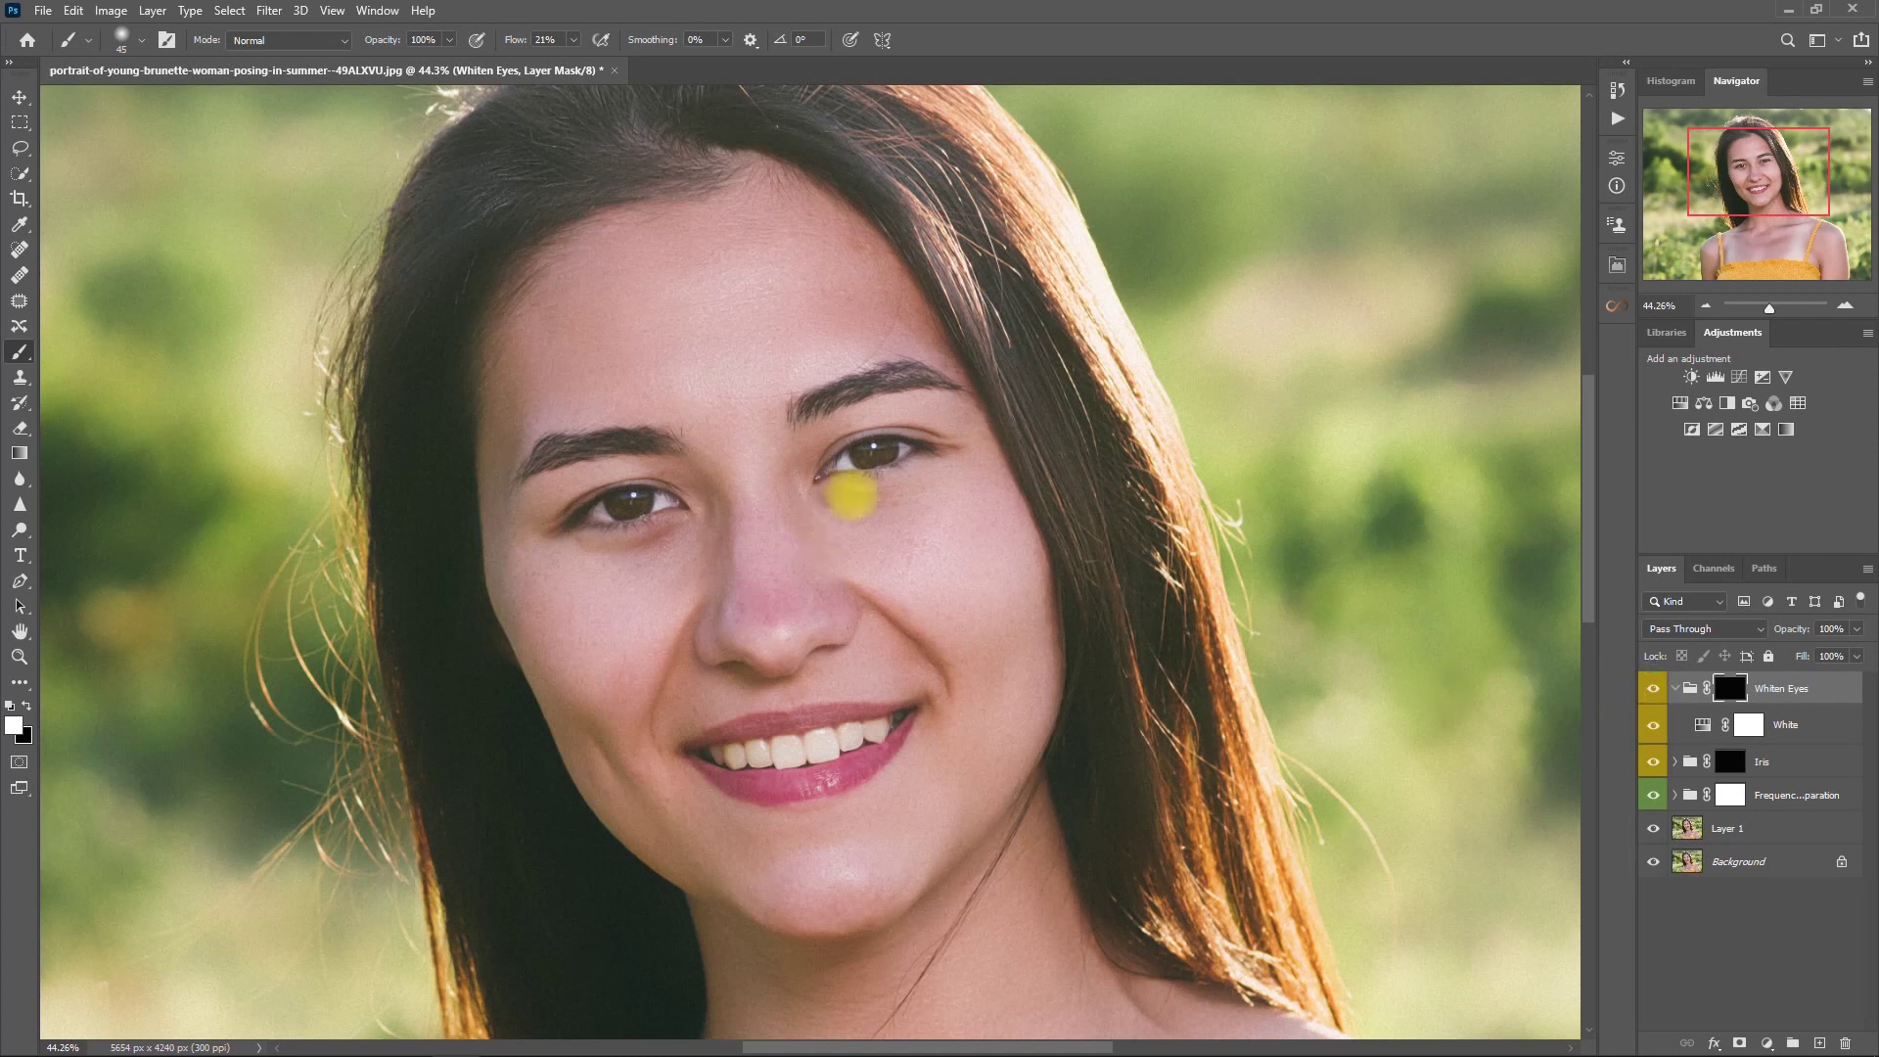
scroll(830, 511, up, 3)
key(bracketleft)
key(bracketleft)
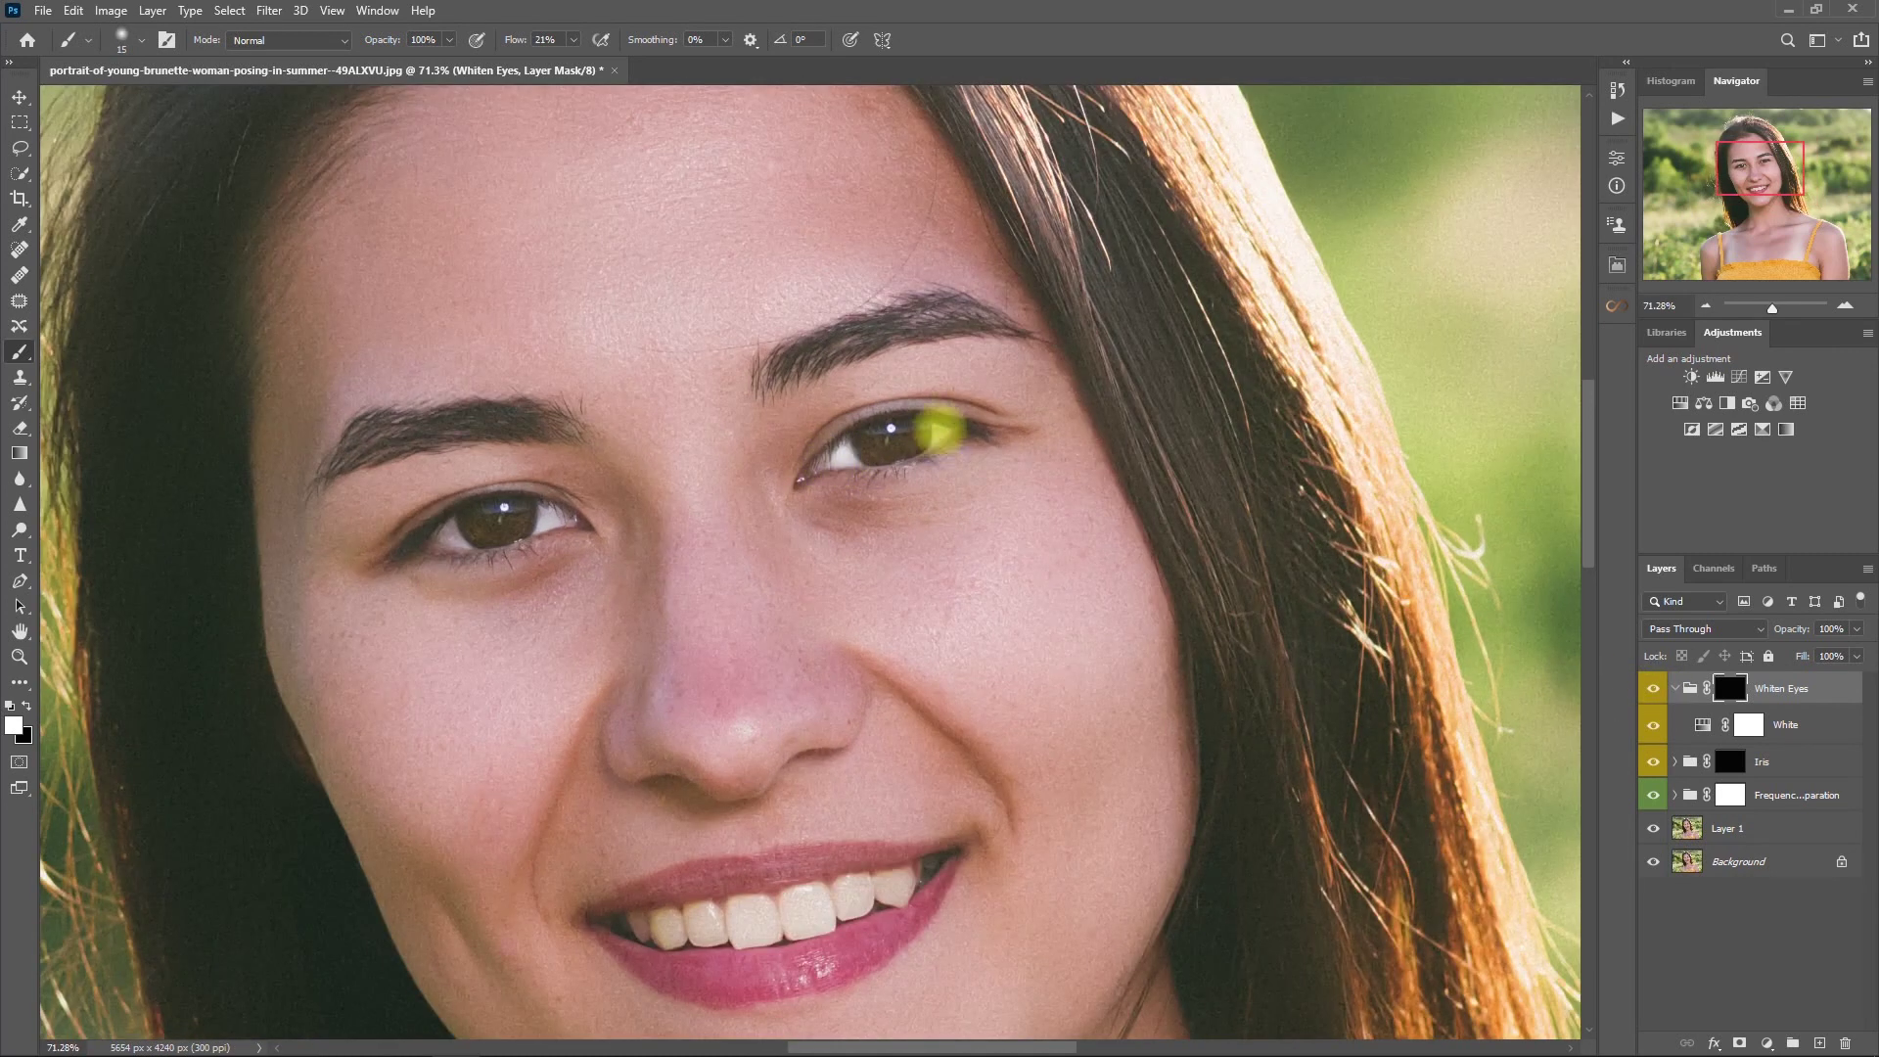
key(bracketright)
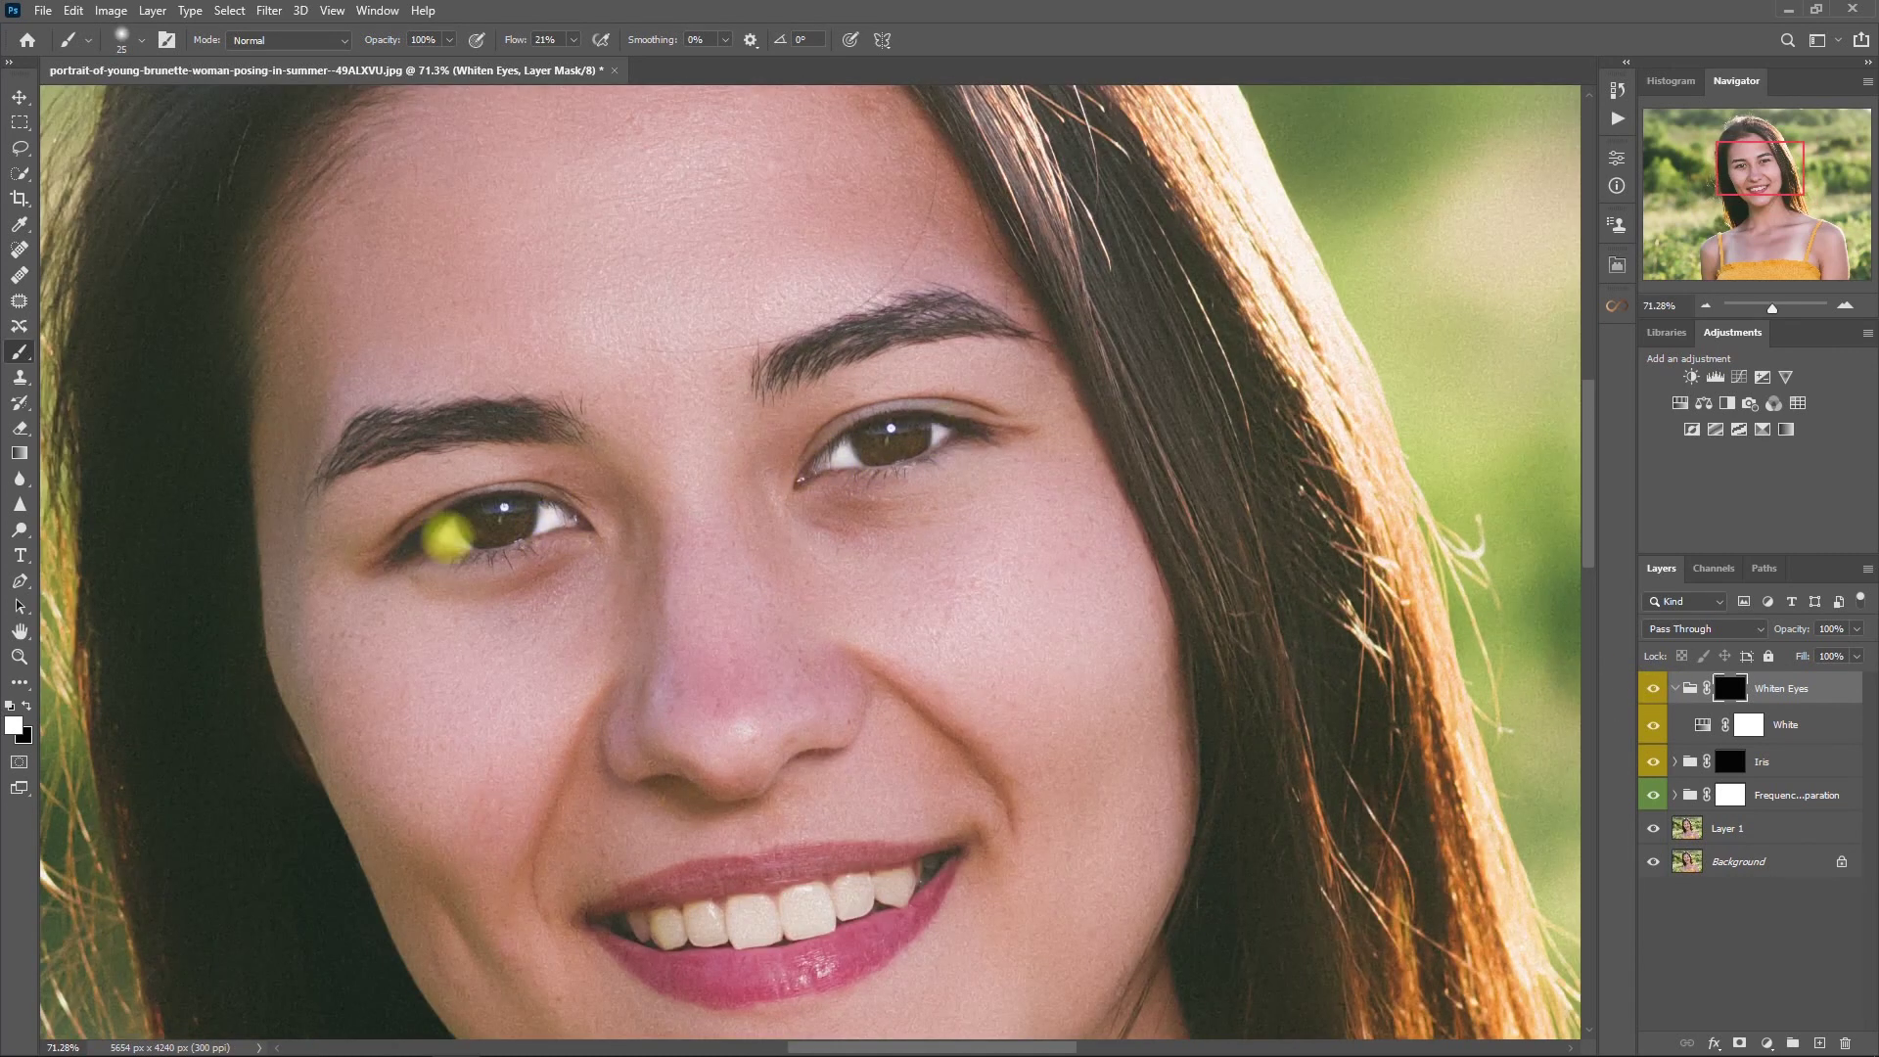
scroll(1106, 625, down, 2)
- Set the Whiten Eyes group to 80% opacity and compare it on and off
click(1674, 688)
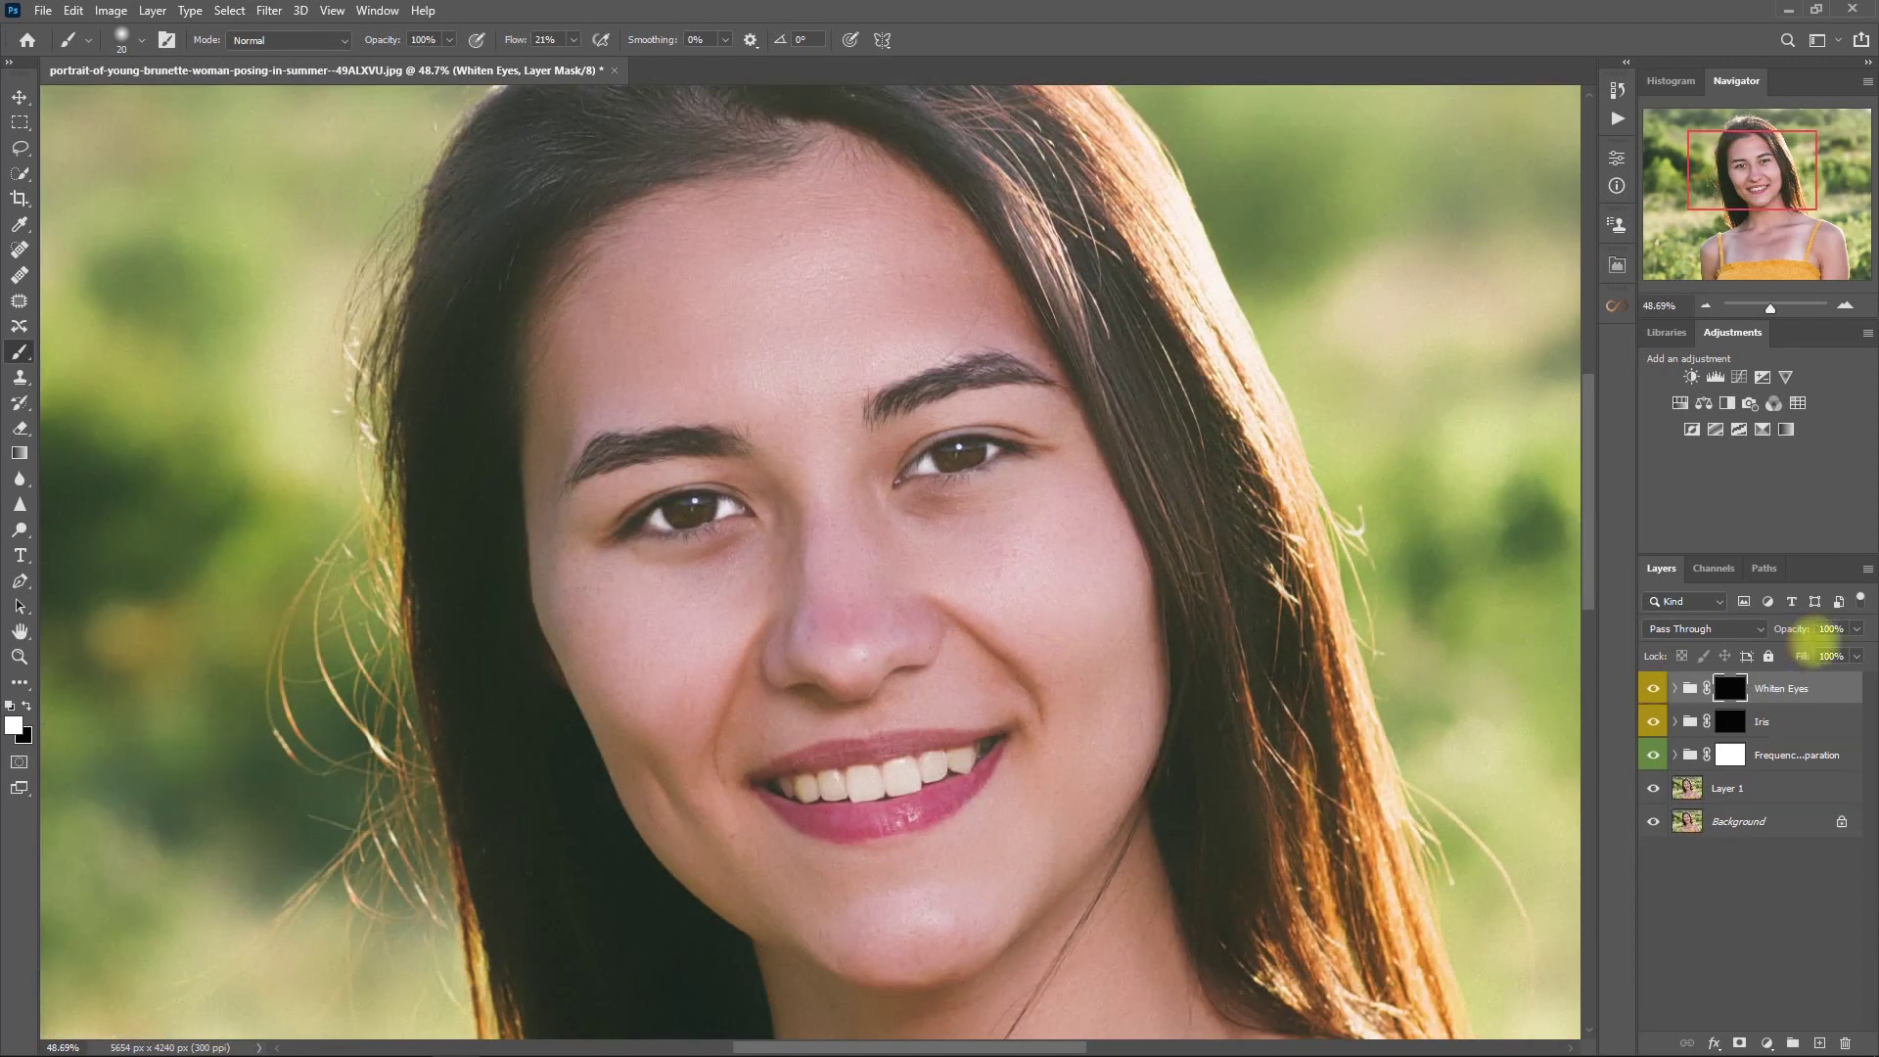
click(1830, 628)
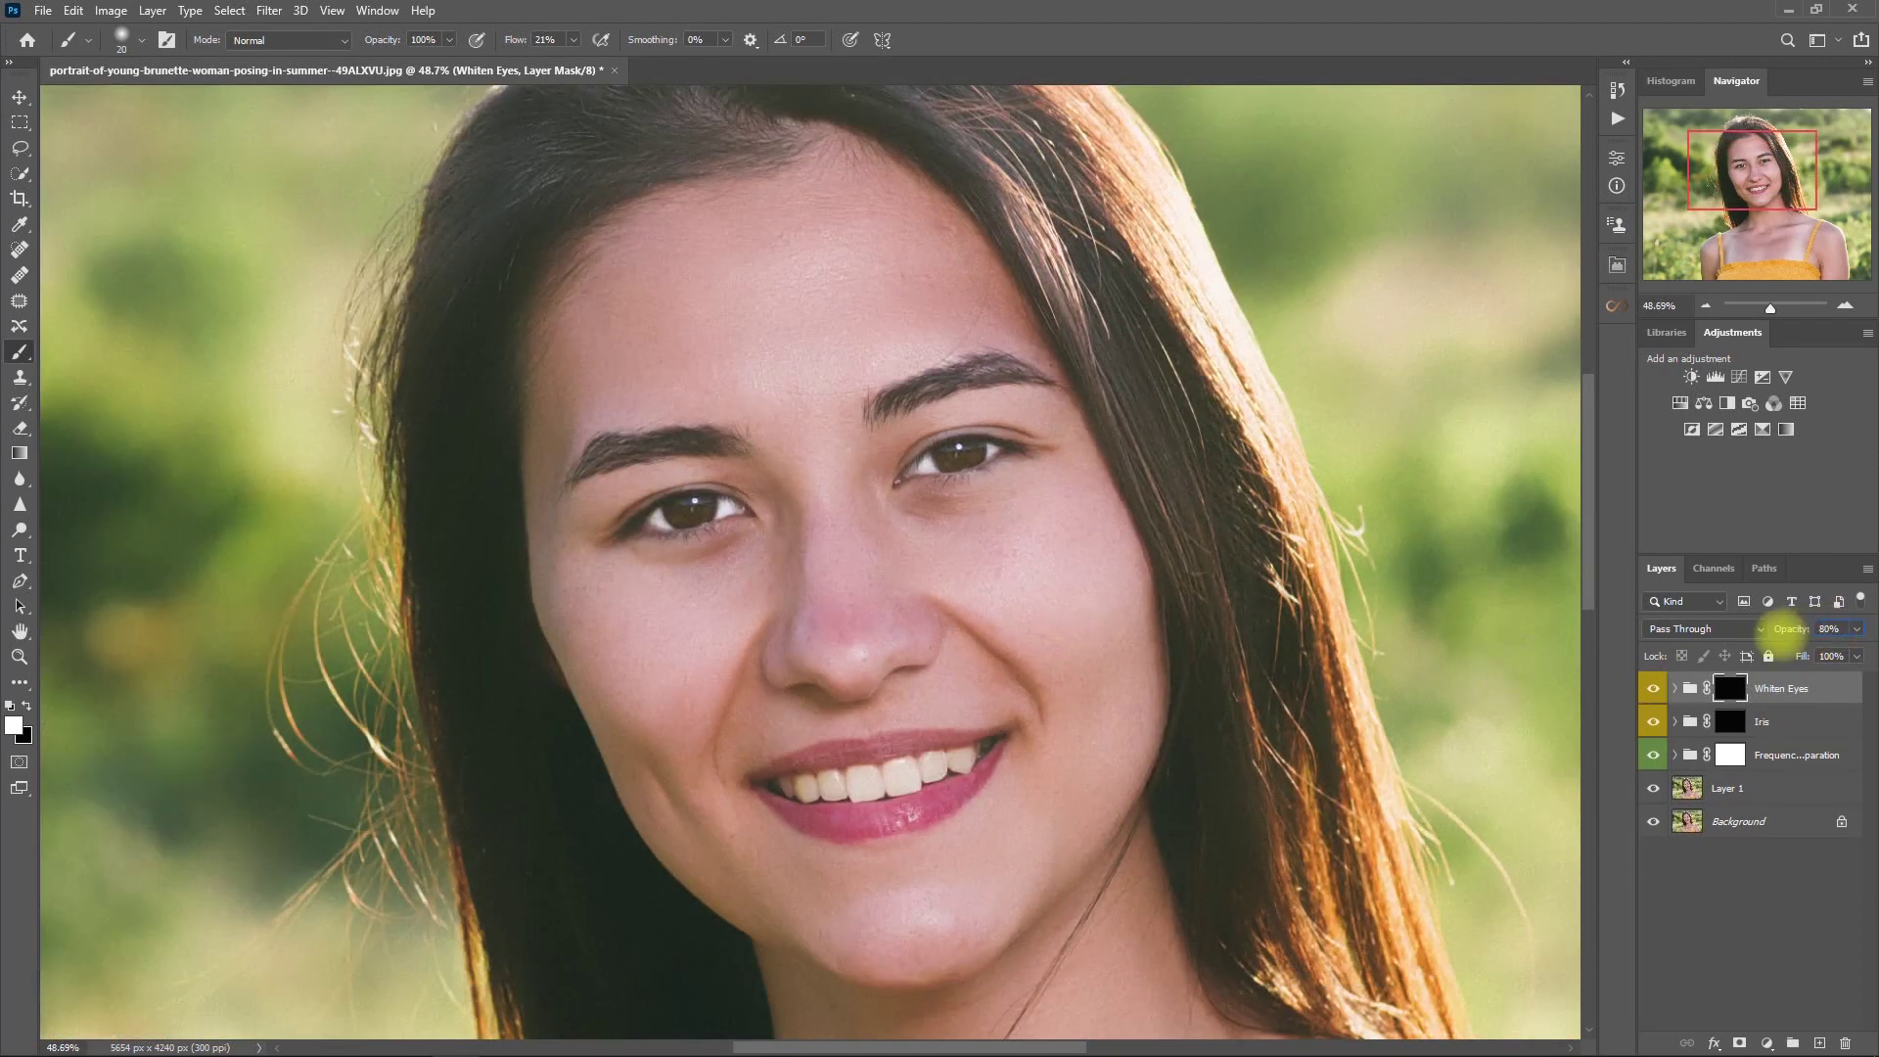
click(1796, 915)
click(1823, 685)
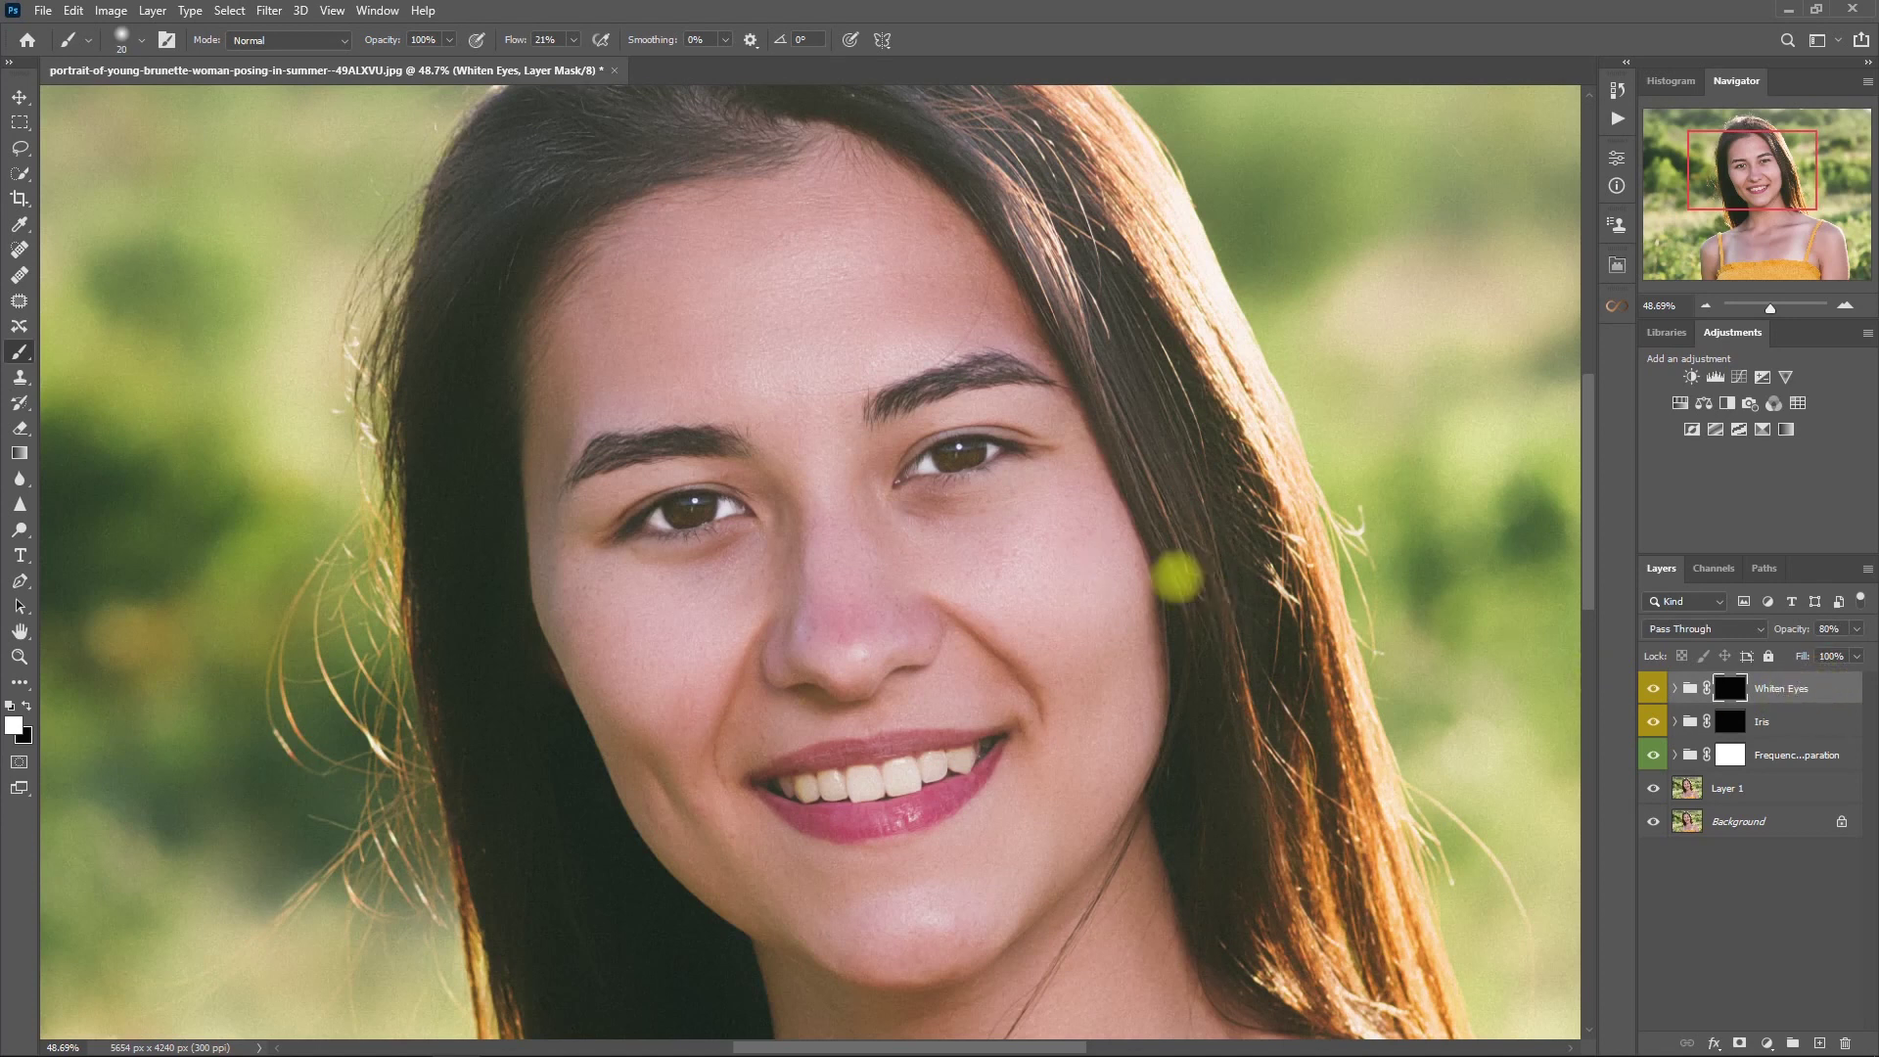
click(1653, 688)
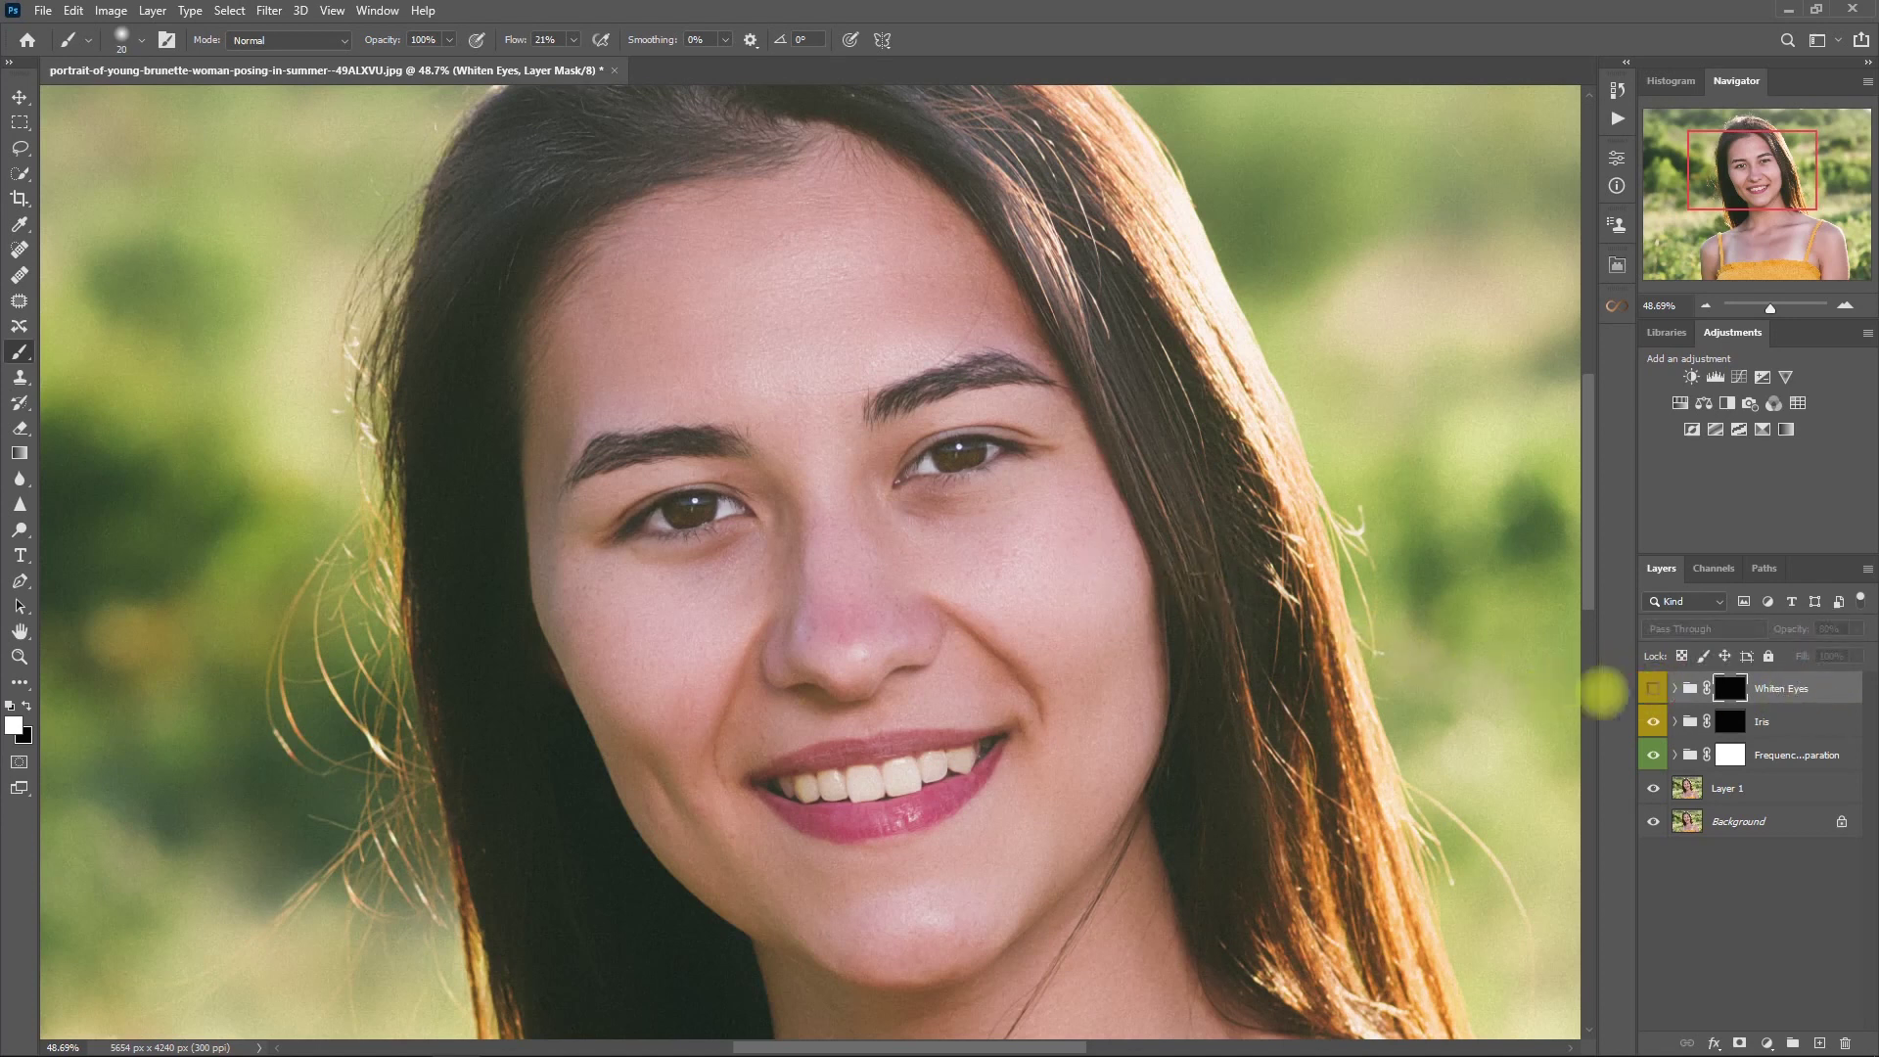
click(1652, 688)
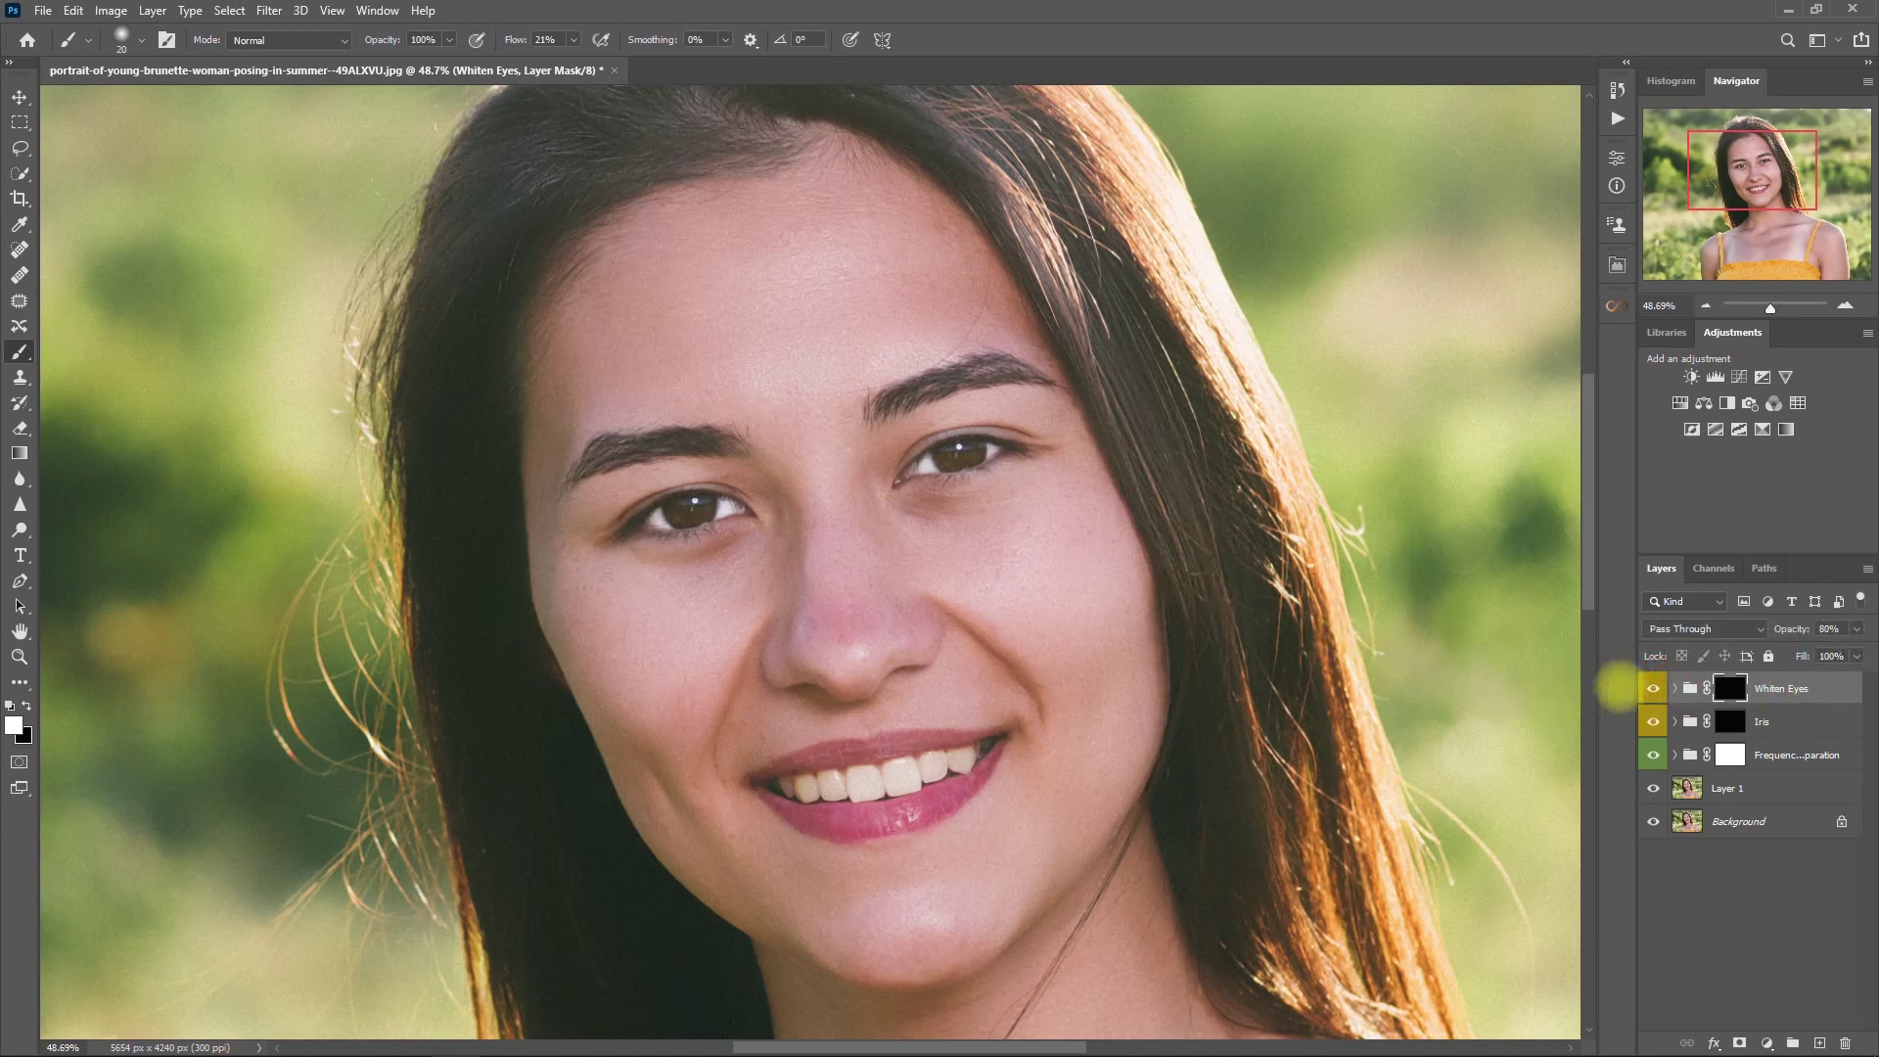
click(1653, 687)
click(1653, 688)
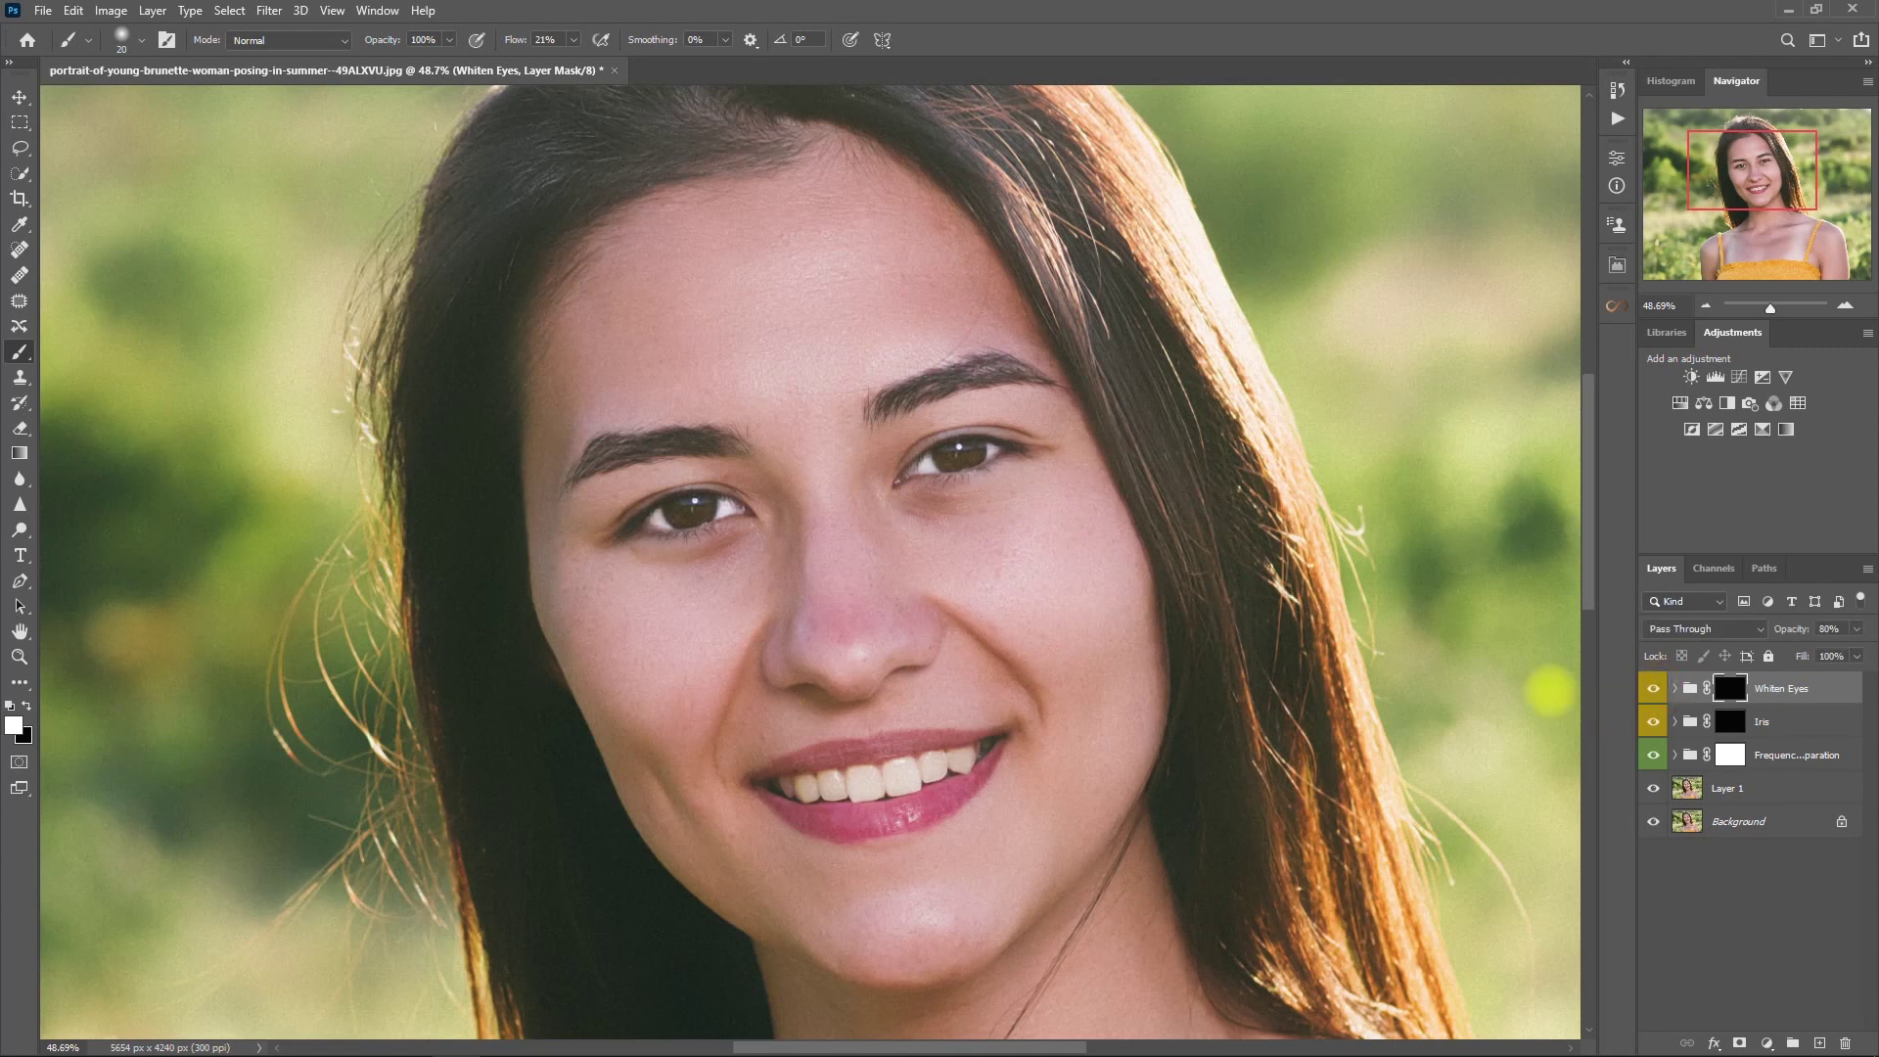
- Group Whiten Eyes and Iris together into Group 1
key(ctrl+0)
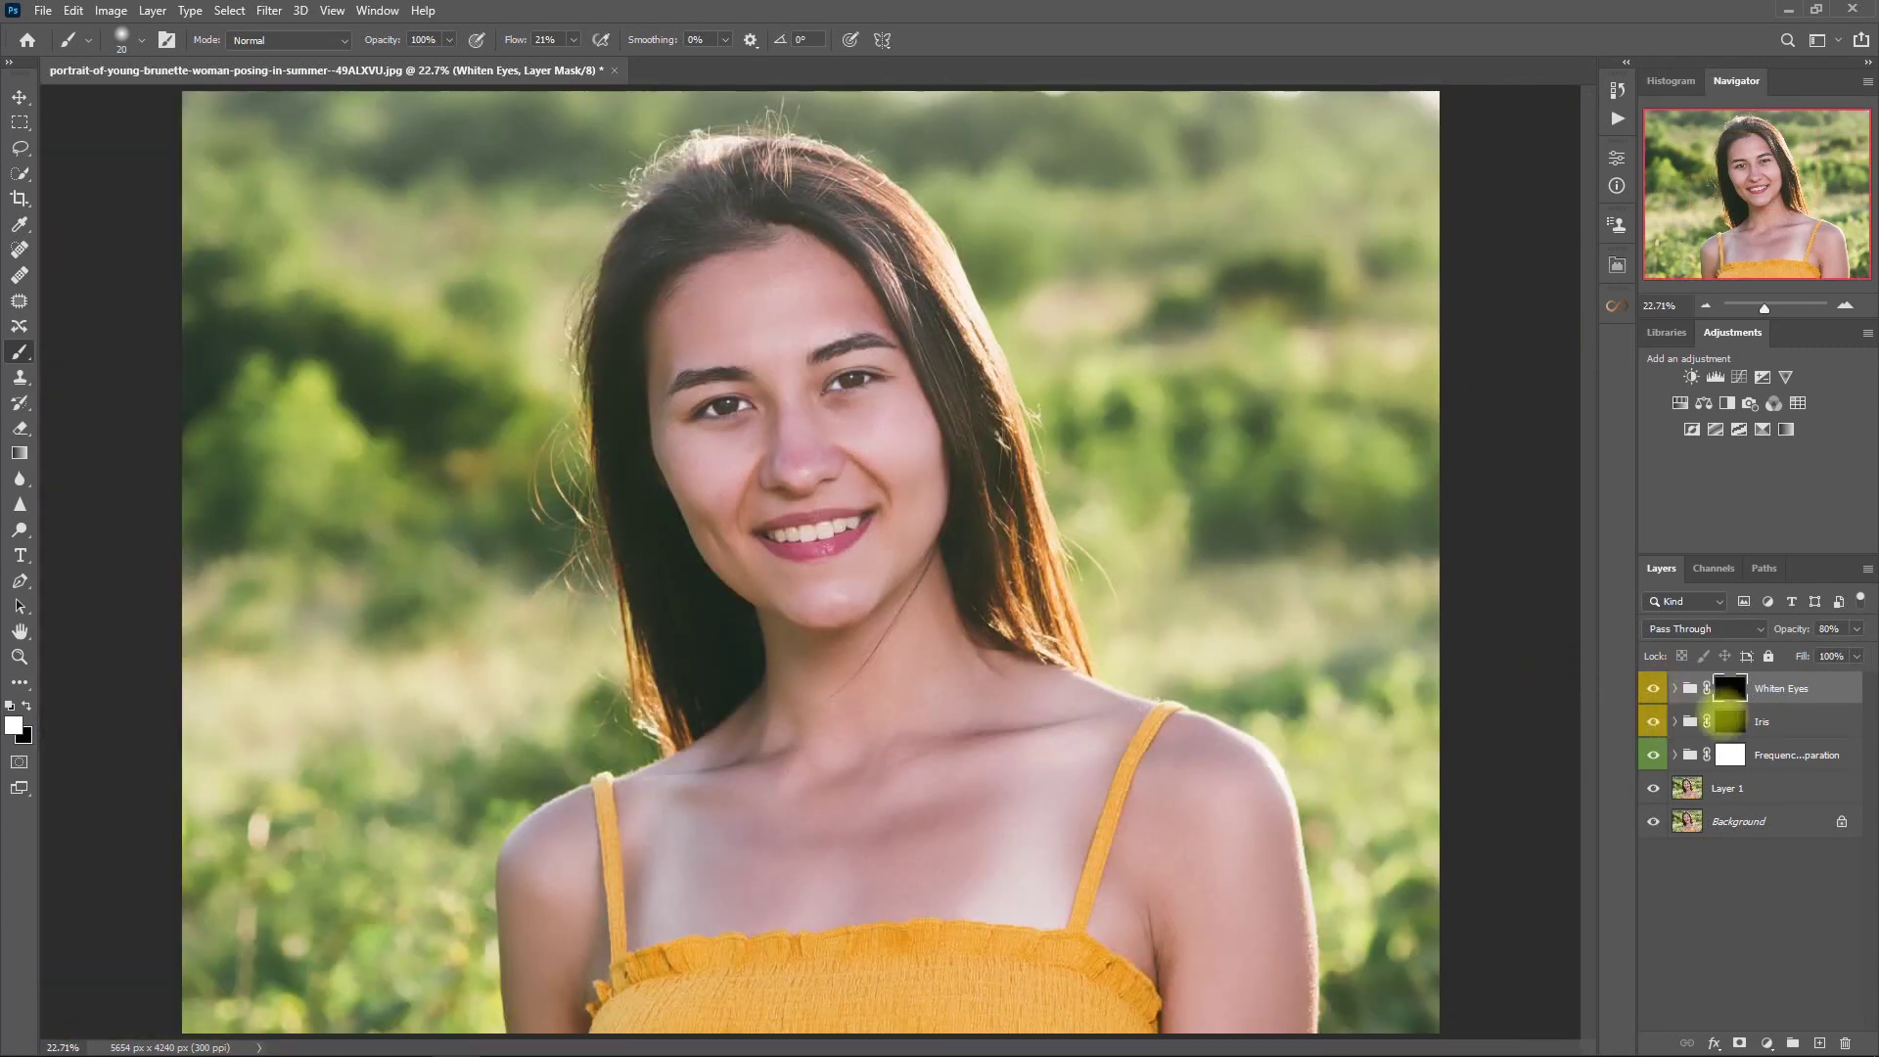
shift+click(1790, 721)
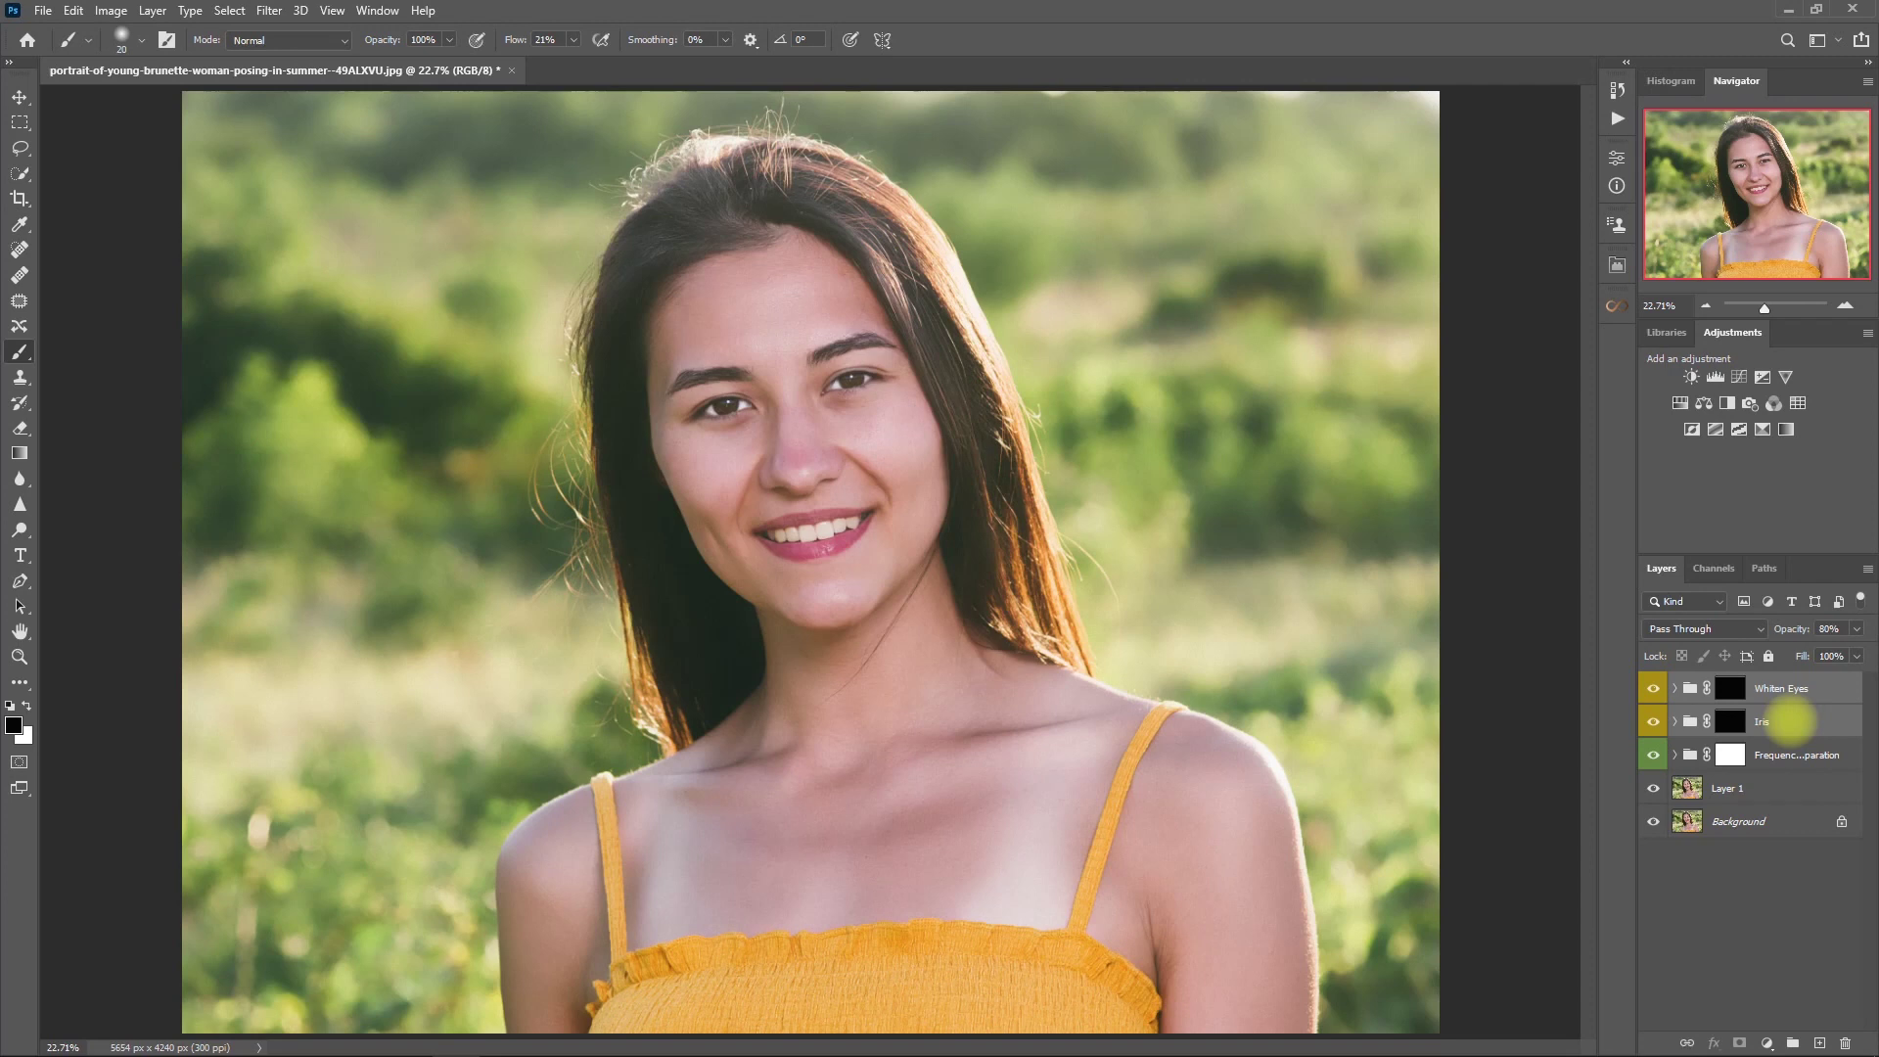
key(ctrl+g)
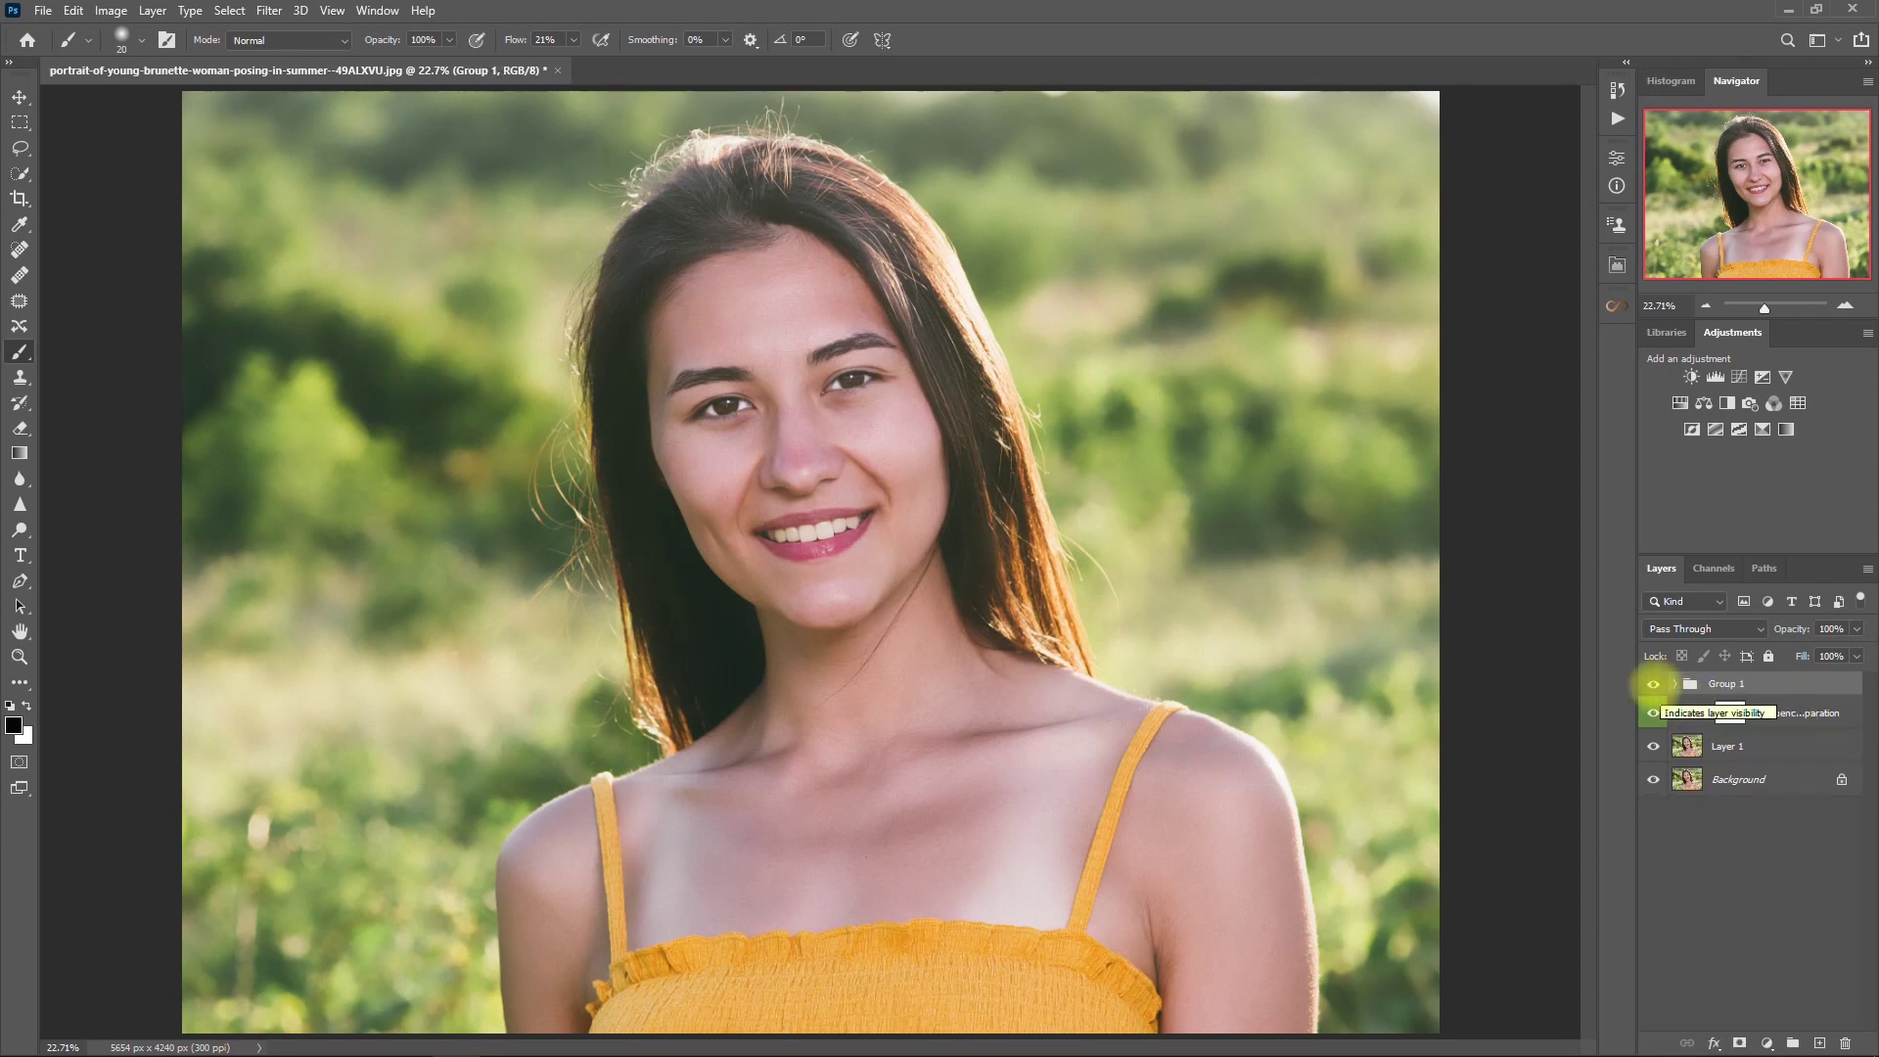
- Compare the eye edits by toggling Group 1, rename the group Eyes, and reopen Retouch Pro
click(1652, 683)
click(1653, 684)
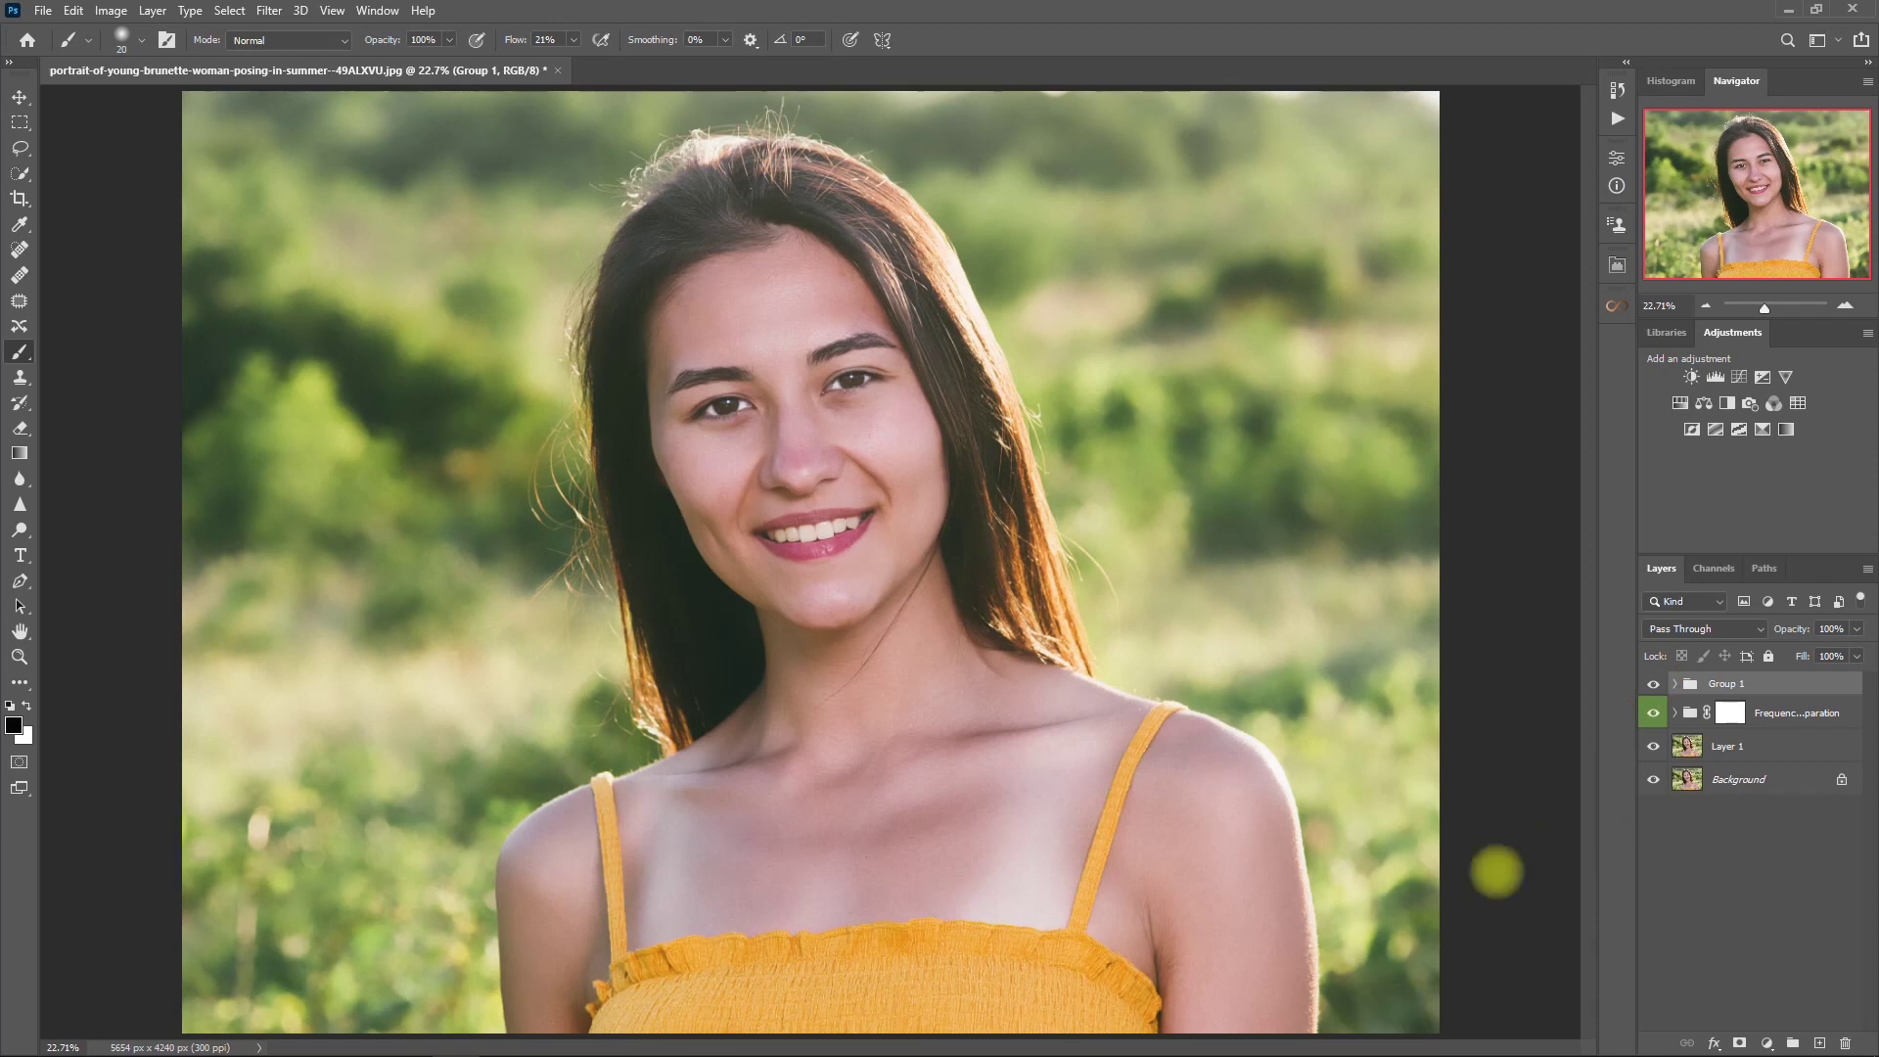
scroll(930, 449, up, 5)
drag(1086, 470, 1195, 650)
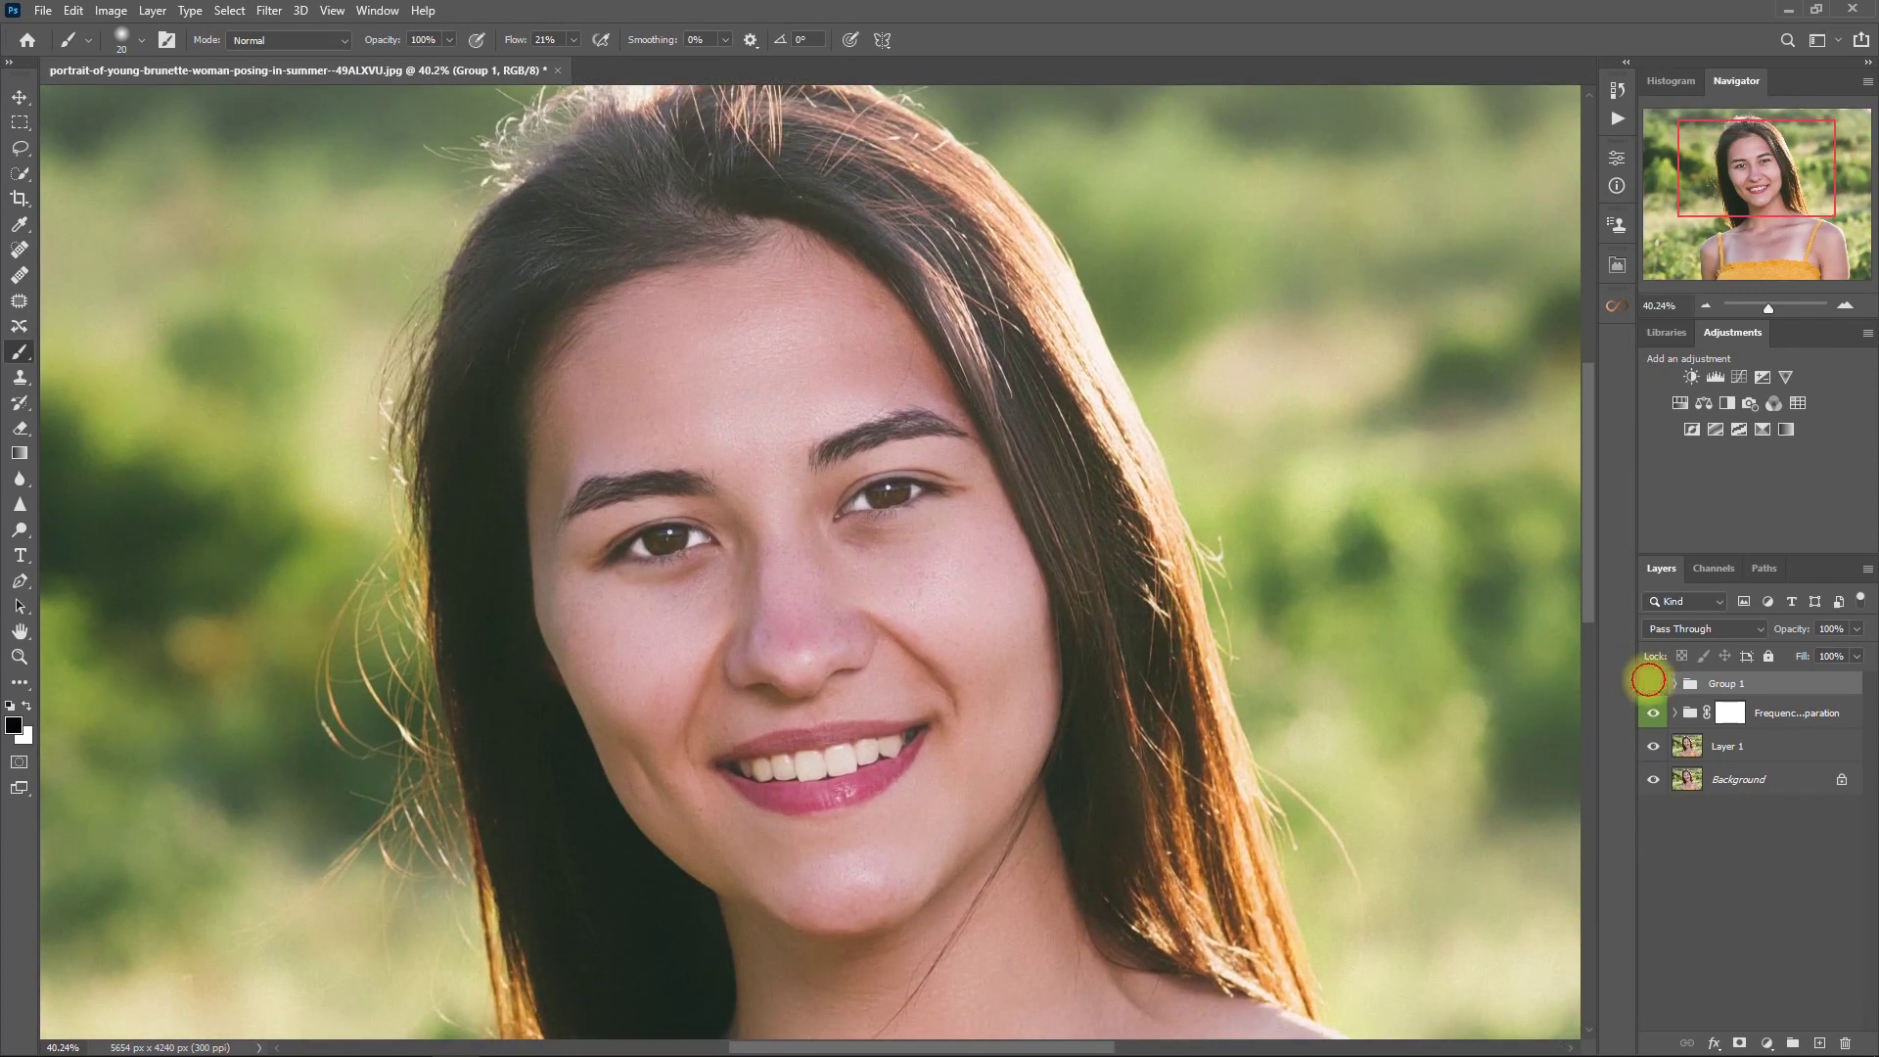
click(1650, 682)
click(1651, 683)
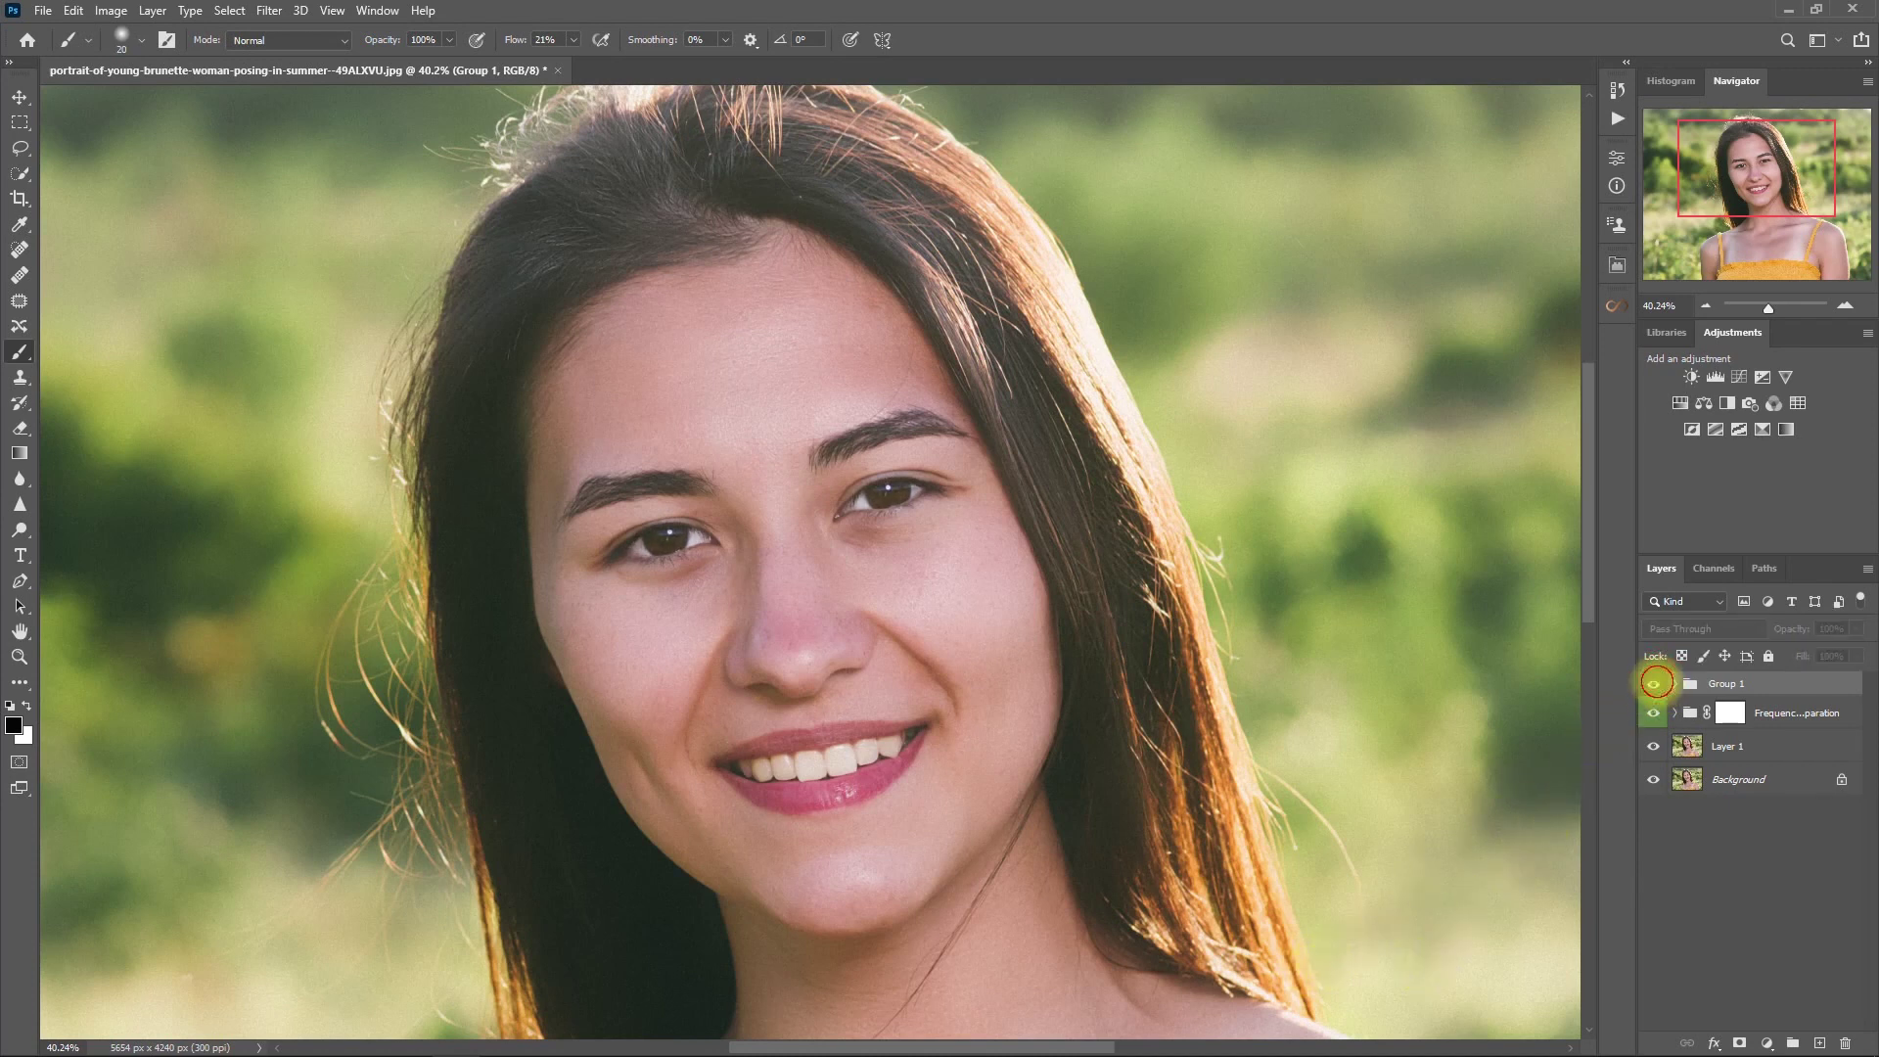
double_click(1745, 682)
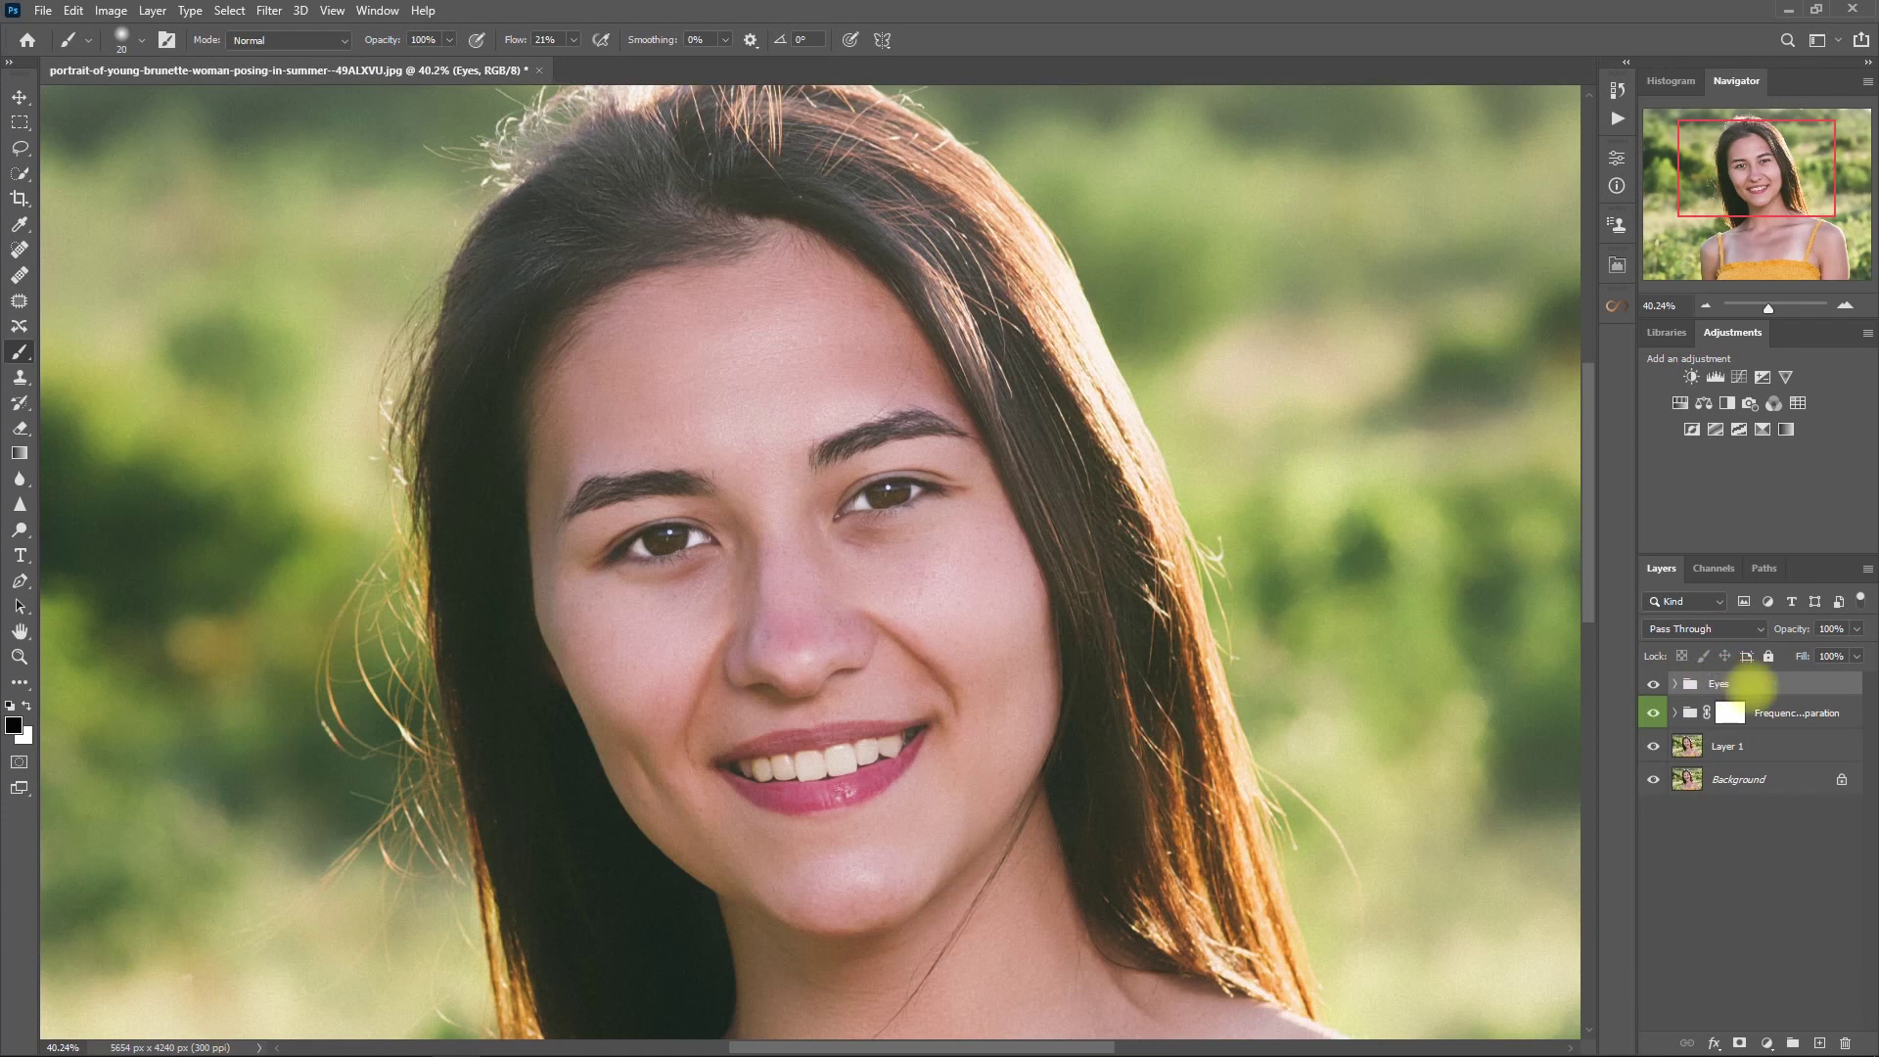
click(1617, 264)
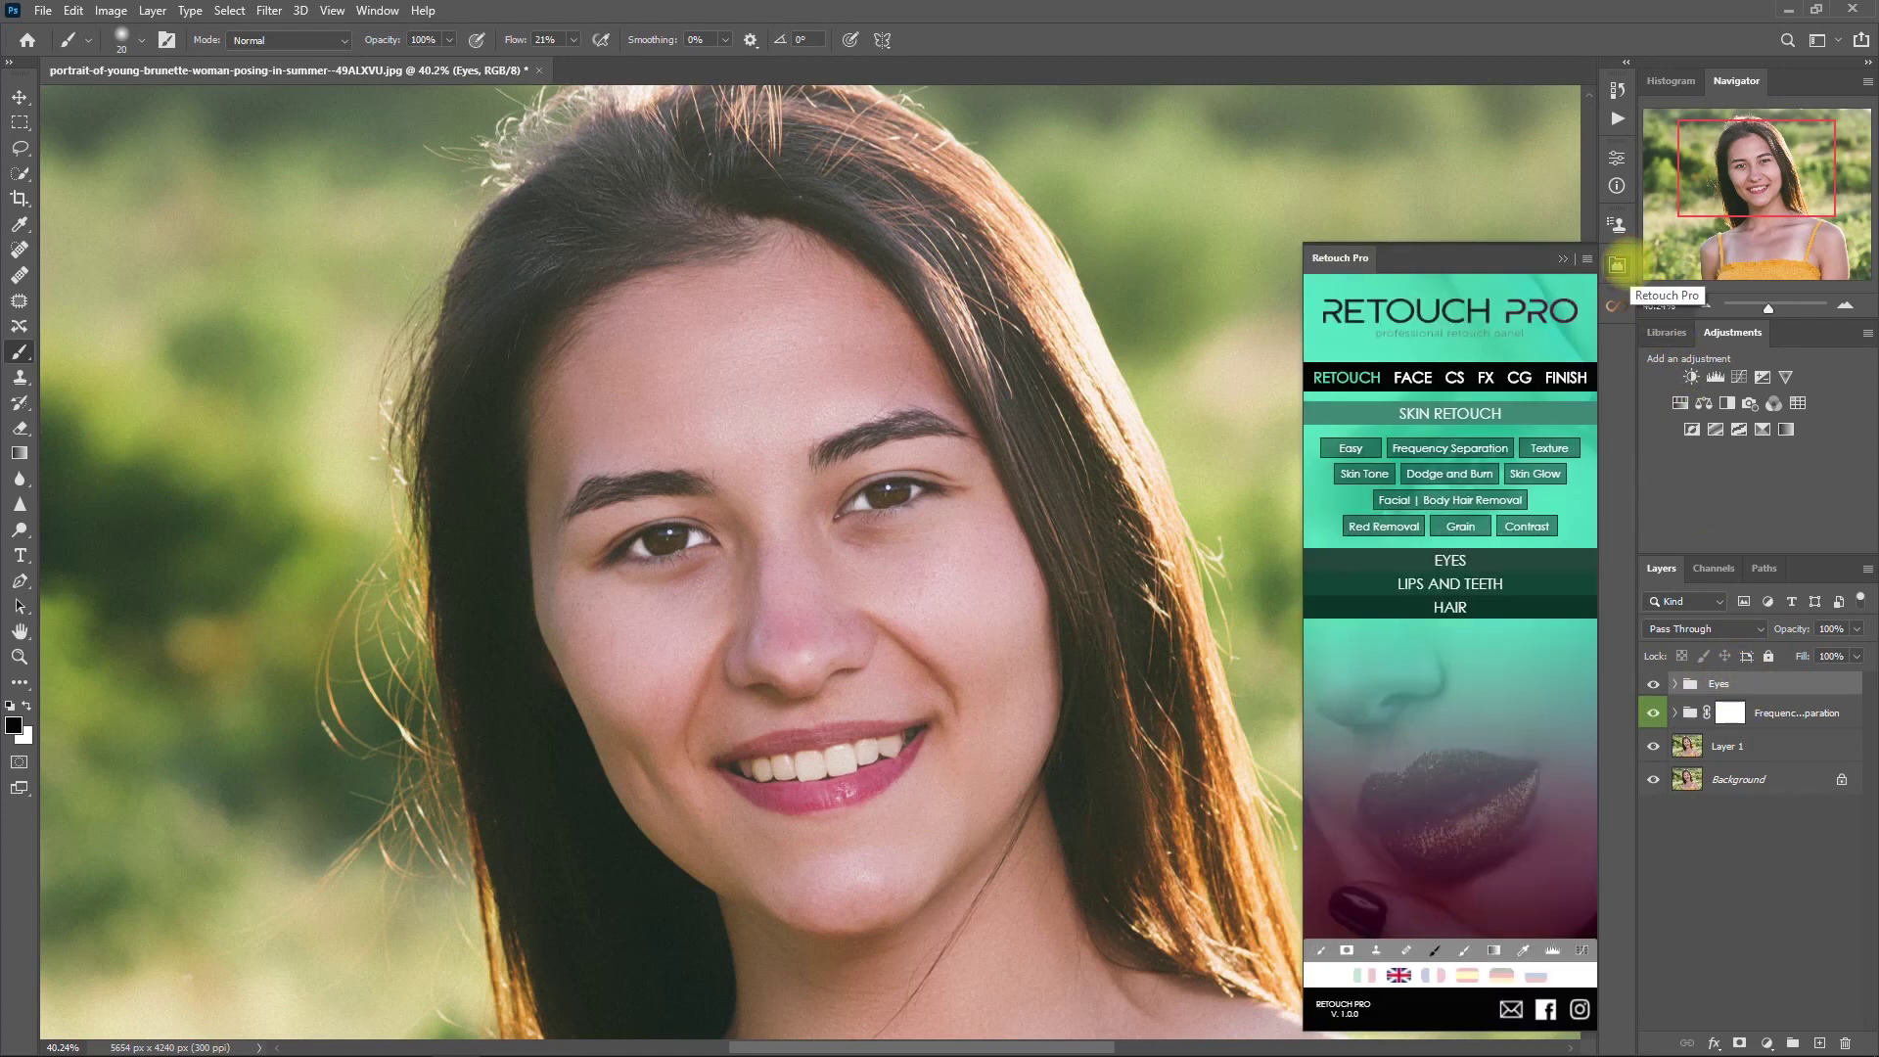
- Add a White Teeth group from Lips and Teeth and brush it across the teeth
click(1505, 581)
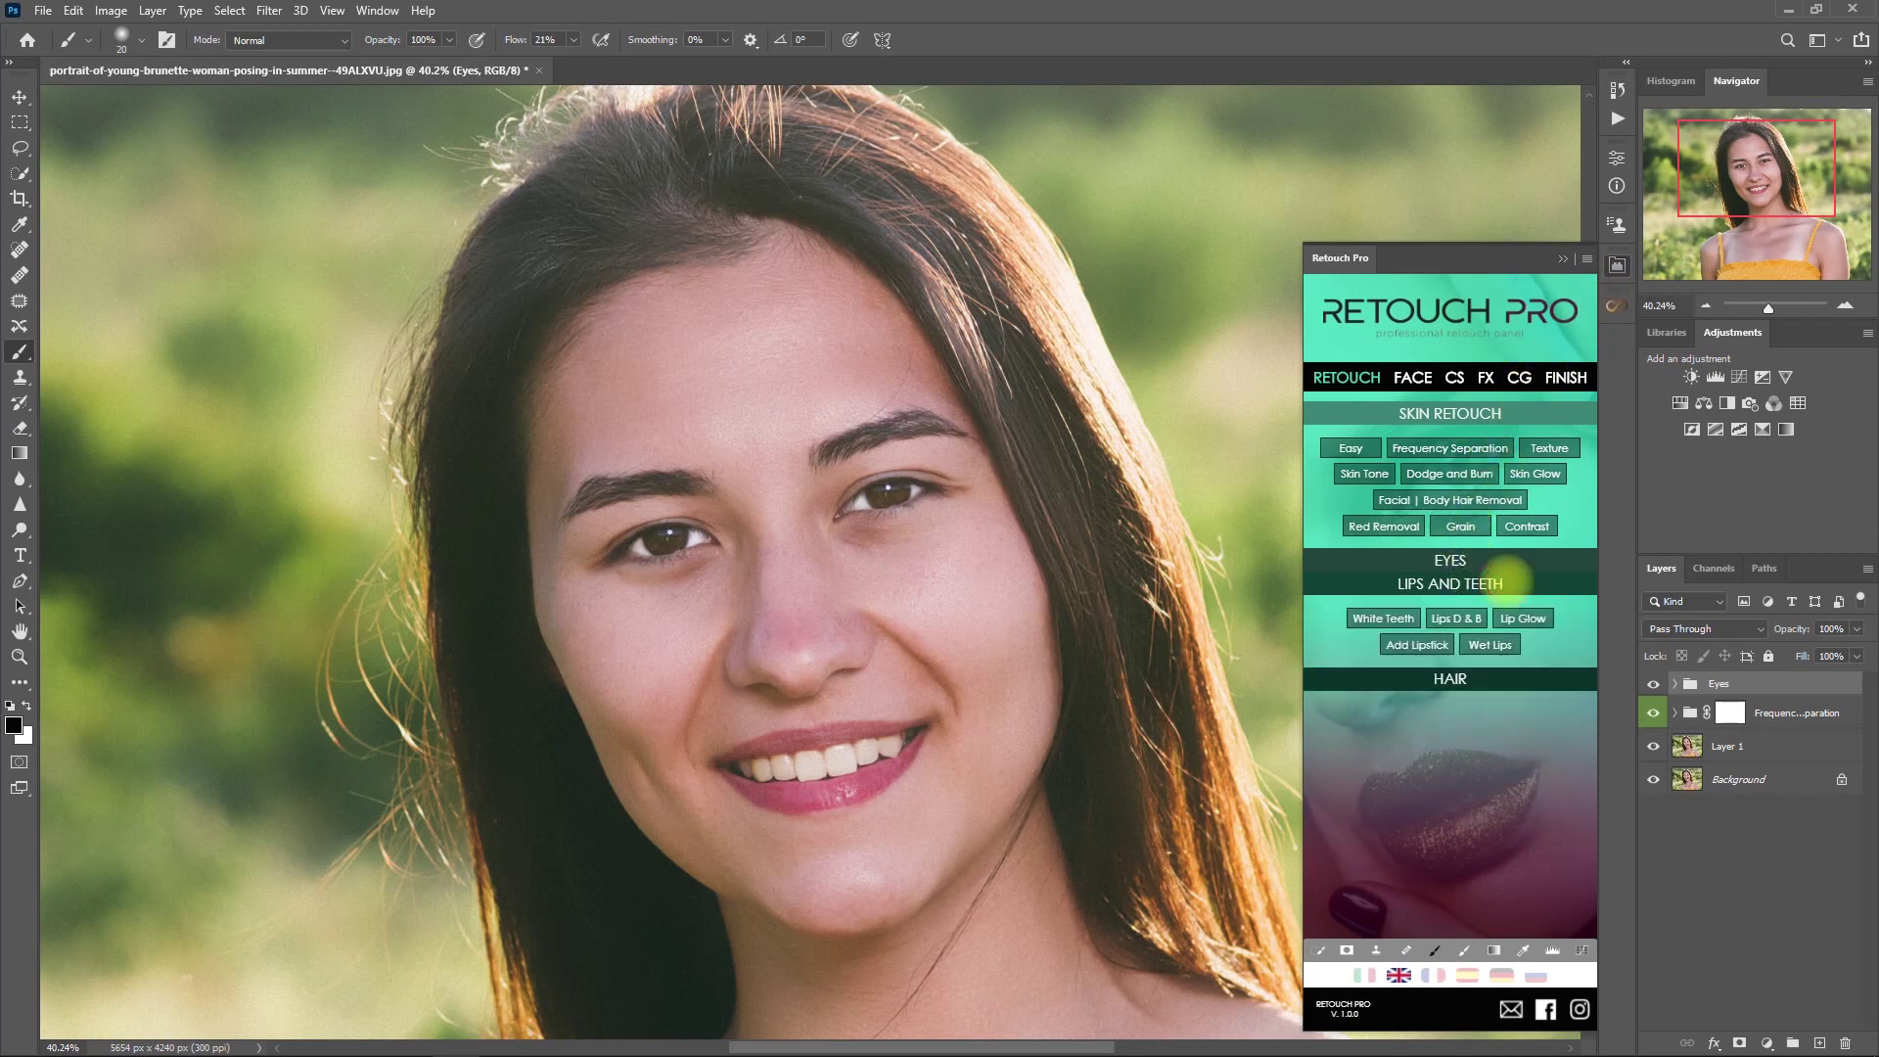
click(1382, 496)
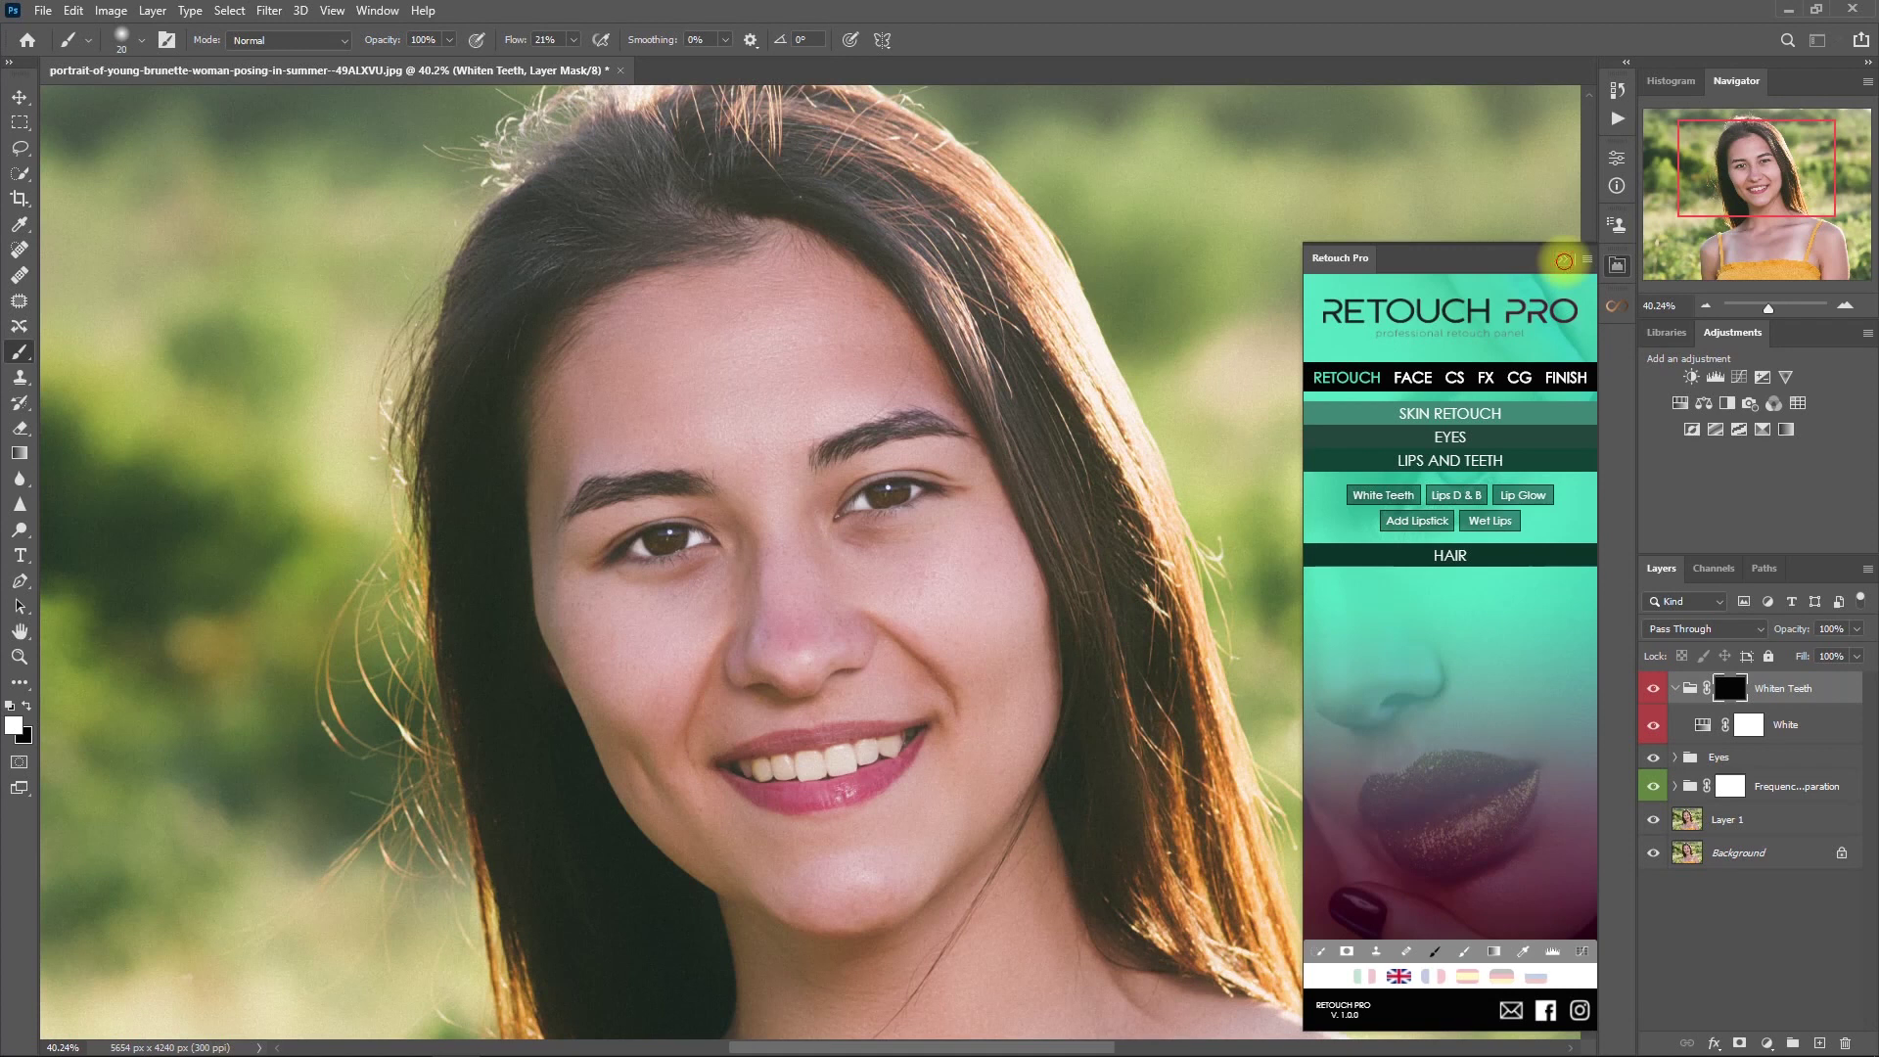
click(1564, 261)
scroll(826, 818, up, 5)
key(bracketright)
mouse_move(767, 725)
mouse_down()
mouse_move(809, 727)
mouse_move(687, 727)
mouse_move(954, 685)
mouse_move(794, 739)
mouse_move(867, 731)
mouse_move(852, 700)
mouse_move(714, 729)
mouse_move(978, 695)
mouse_move(978, 668)
mouse_move(841, 734)
mouse_move(984, 700)
mouse_up()
key(bracketleft)
- Compare the smile with and without the teeth whitening
click(1654, 688)
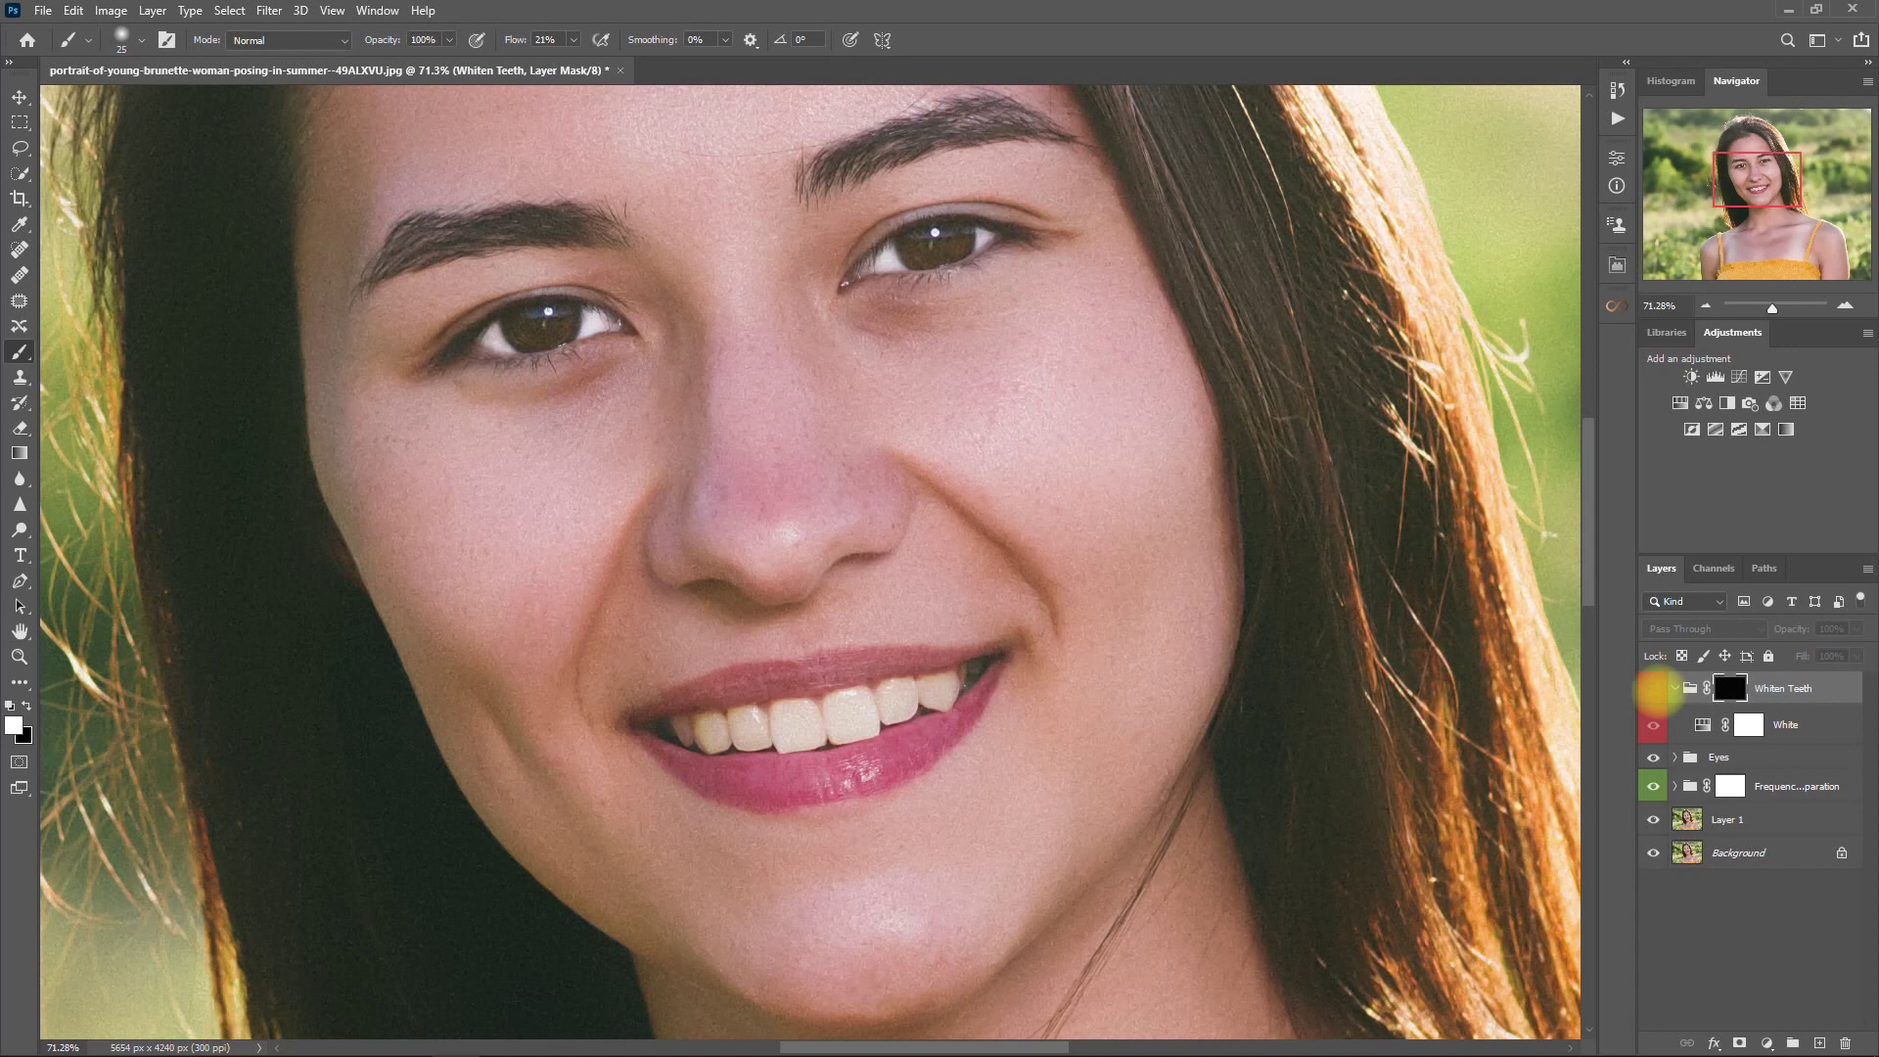
click(1654, 688)
scroll(990, 692, down, 3)
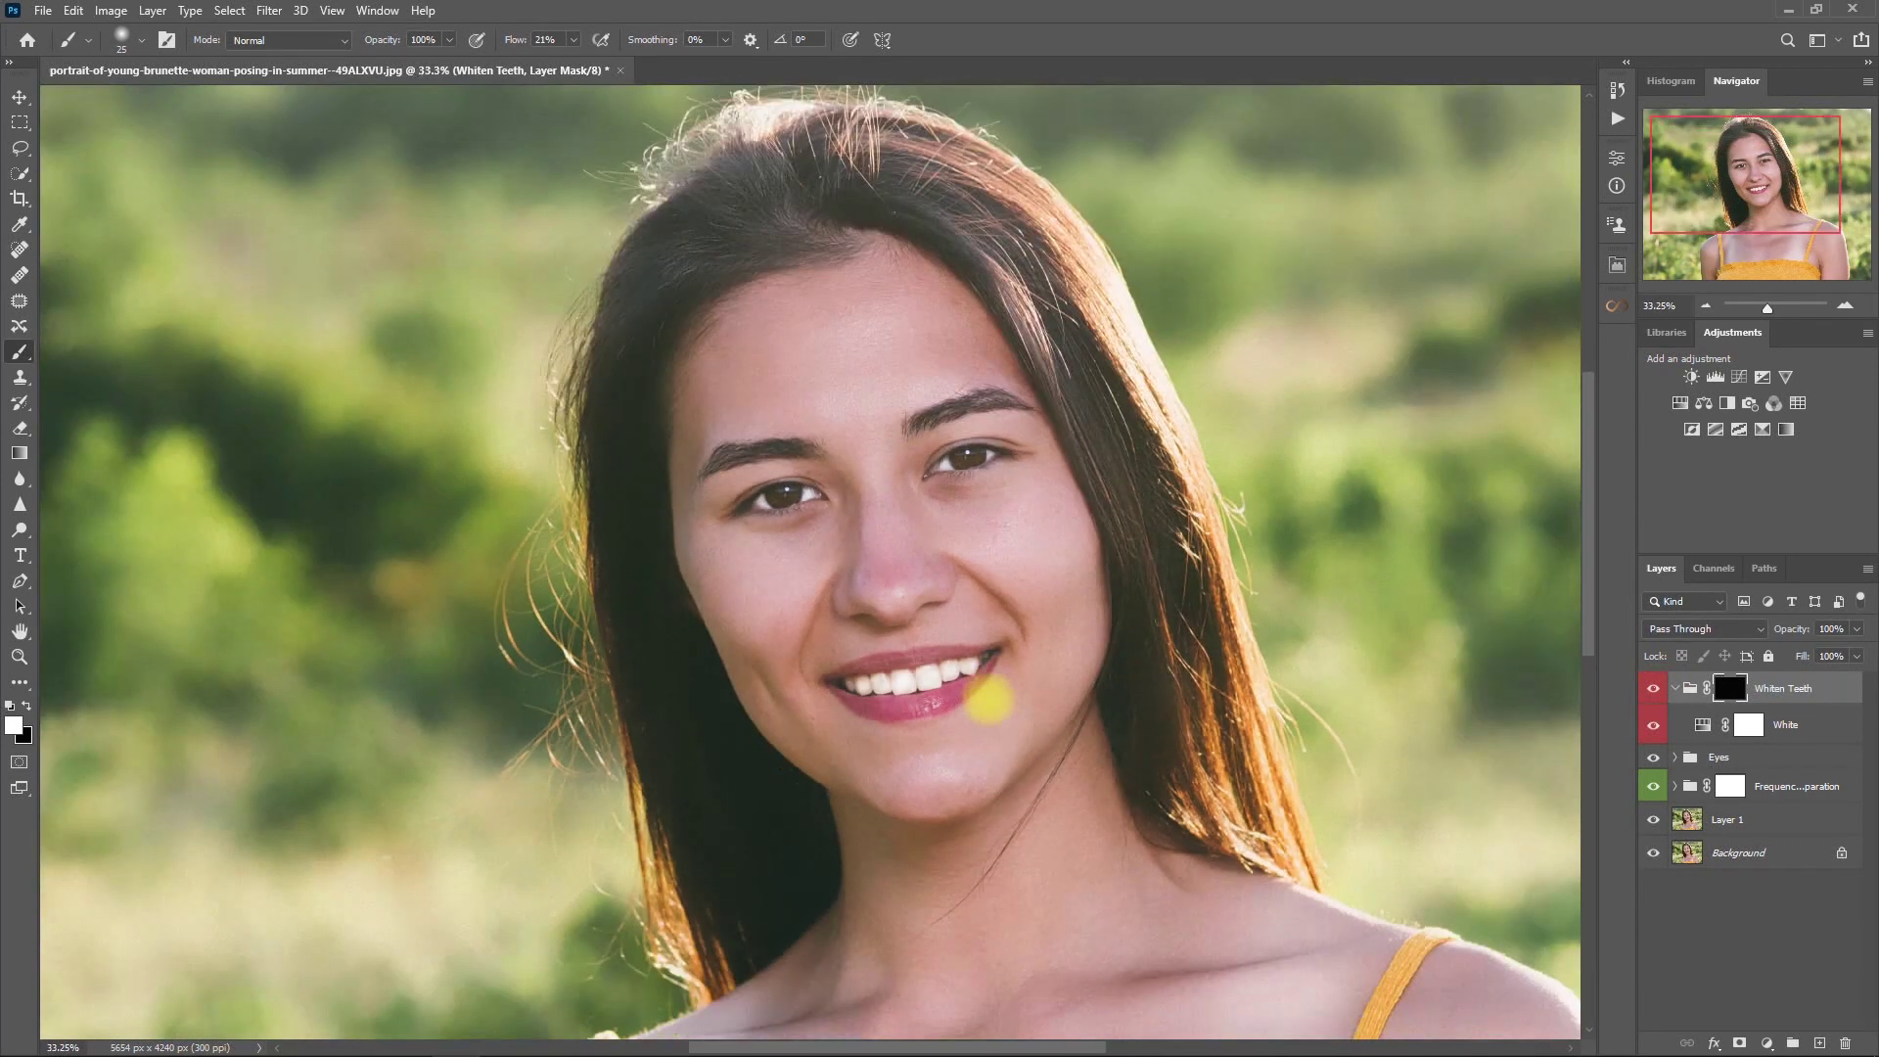
scroll(1400, 683, right, 2)
click(1654, 688)
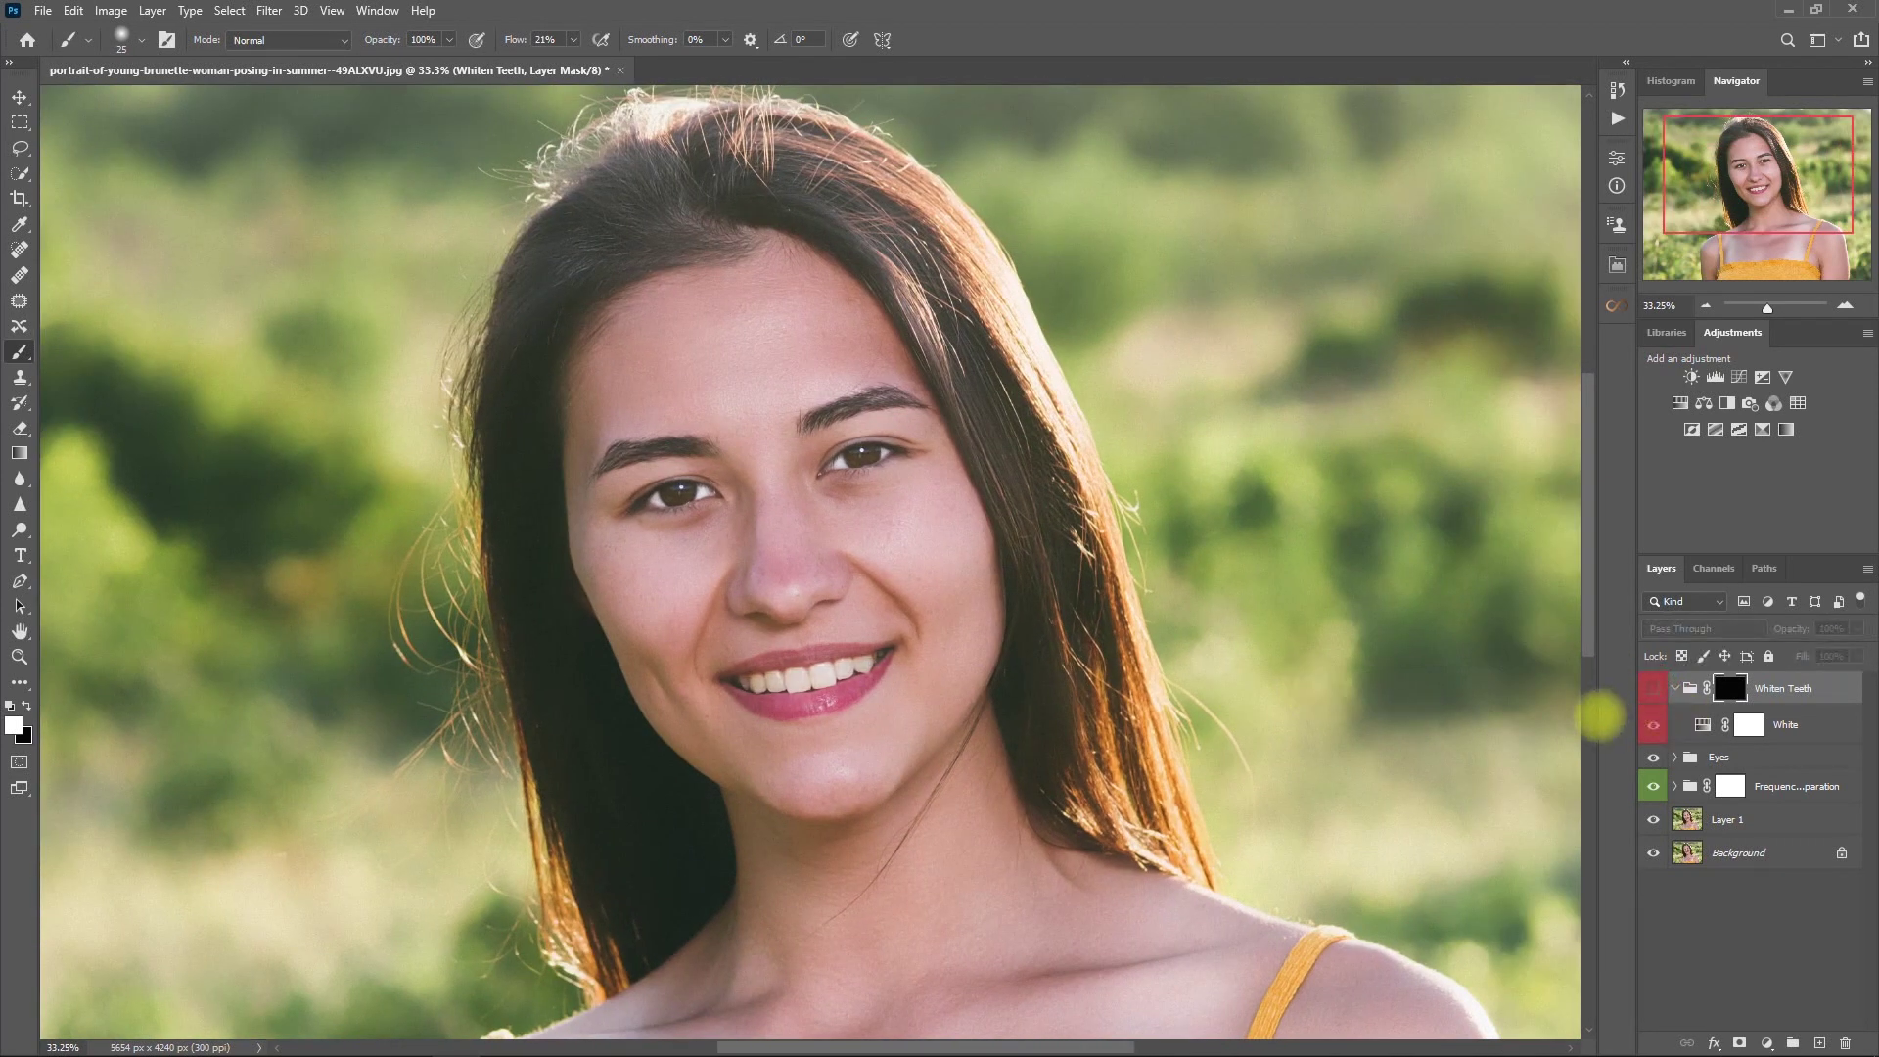
click(1654, 688)
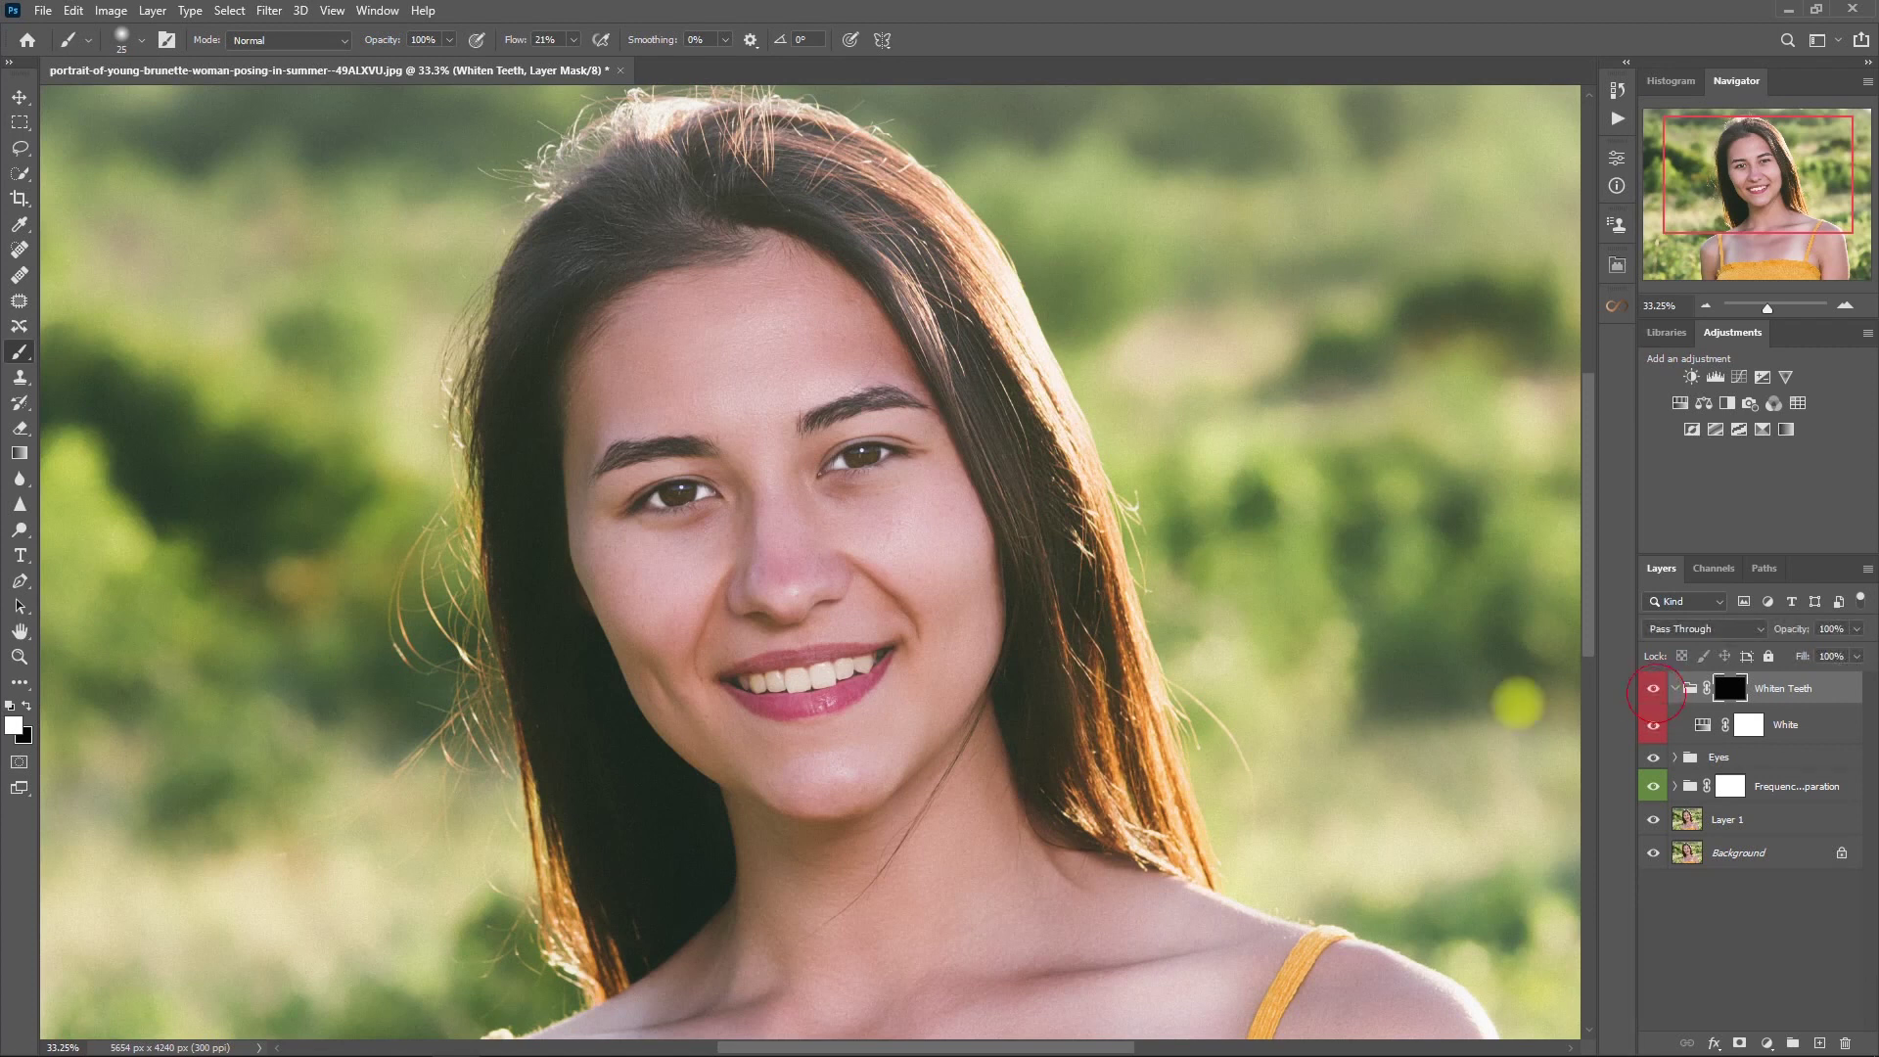
key(ctrl+0)
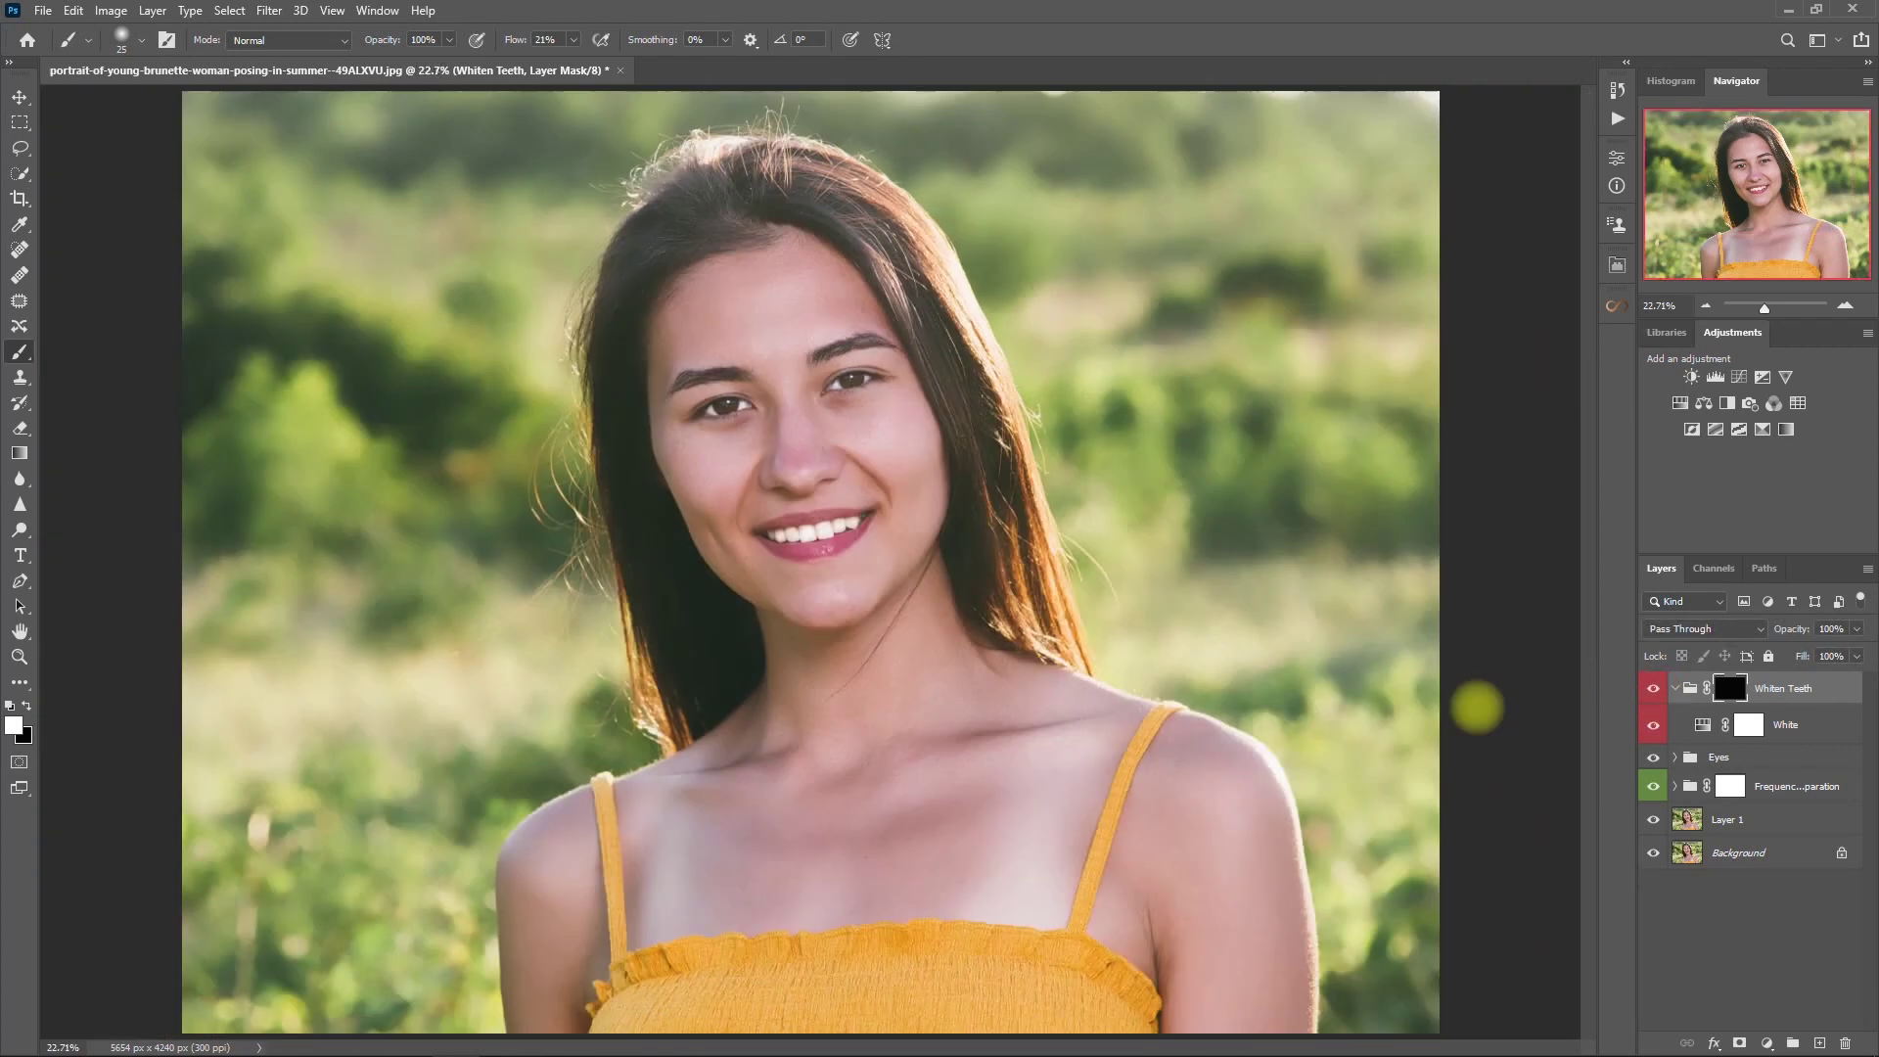
- Lower the Whiten Teeth group to 80% opacity and compare the result
click(1676, 688)
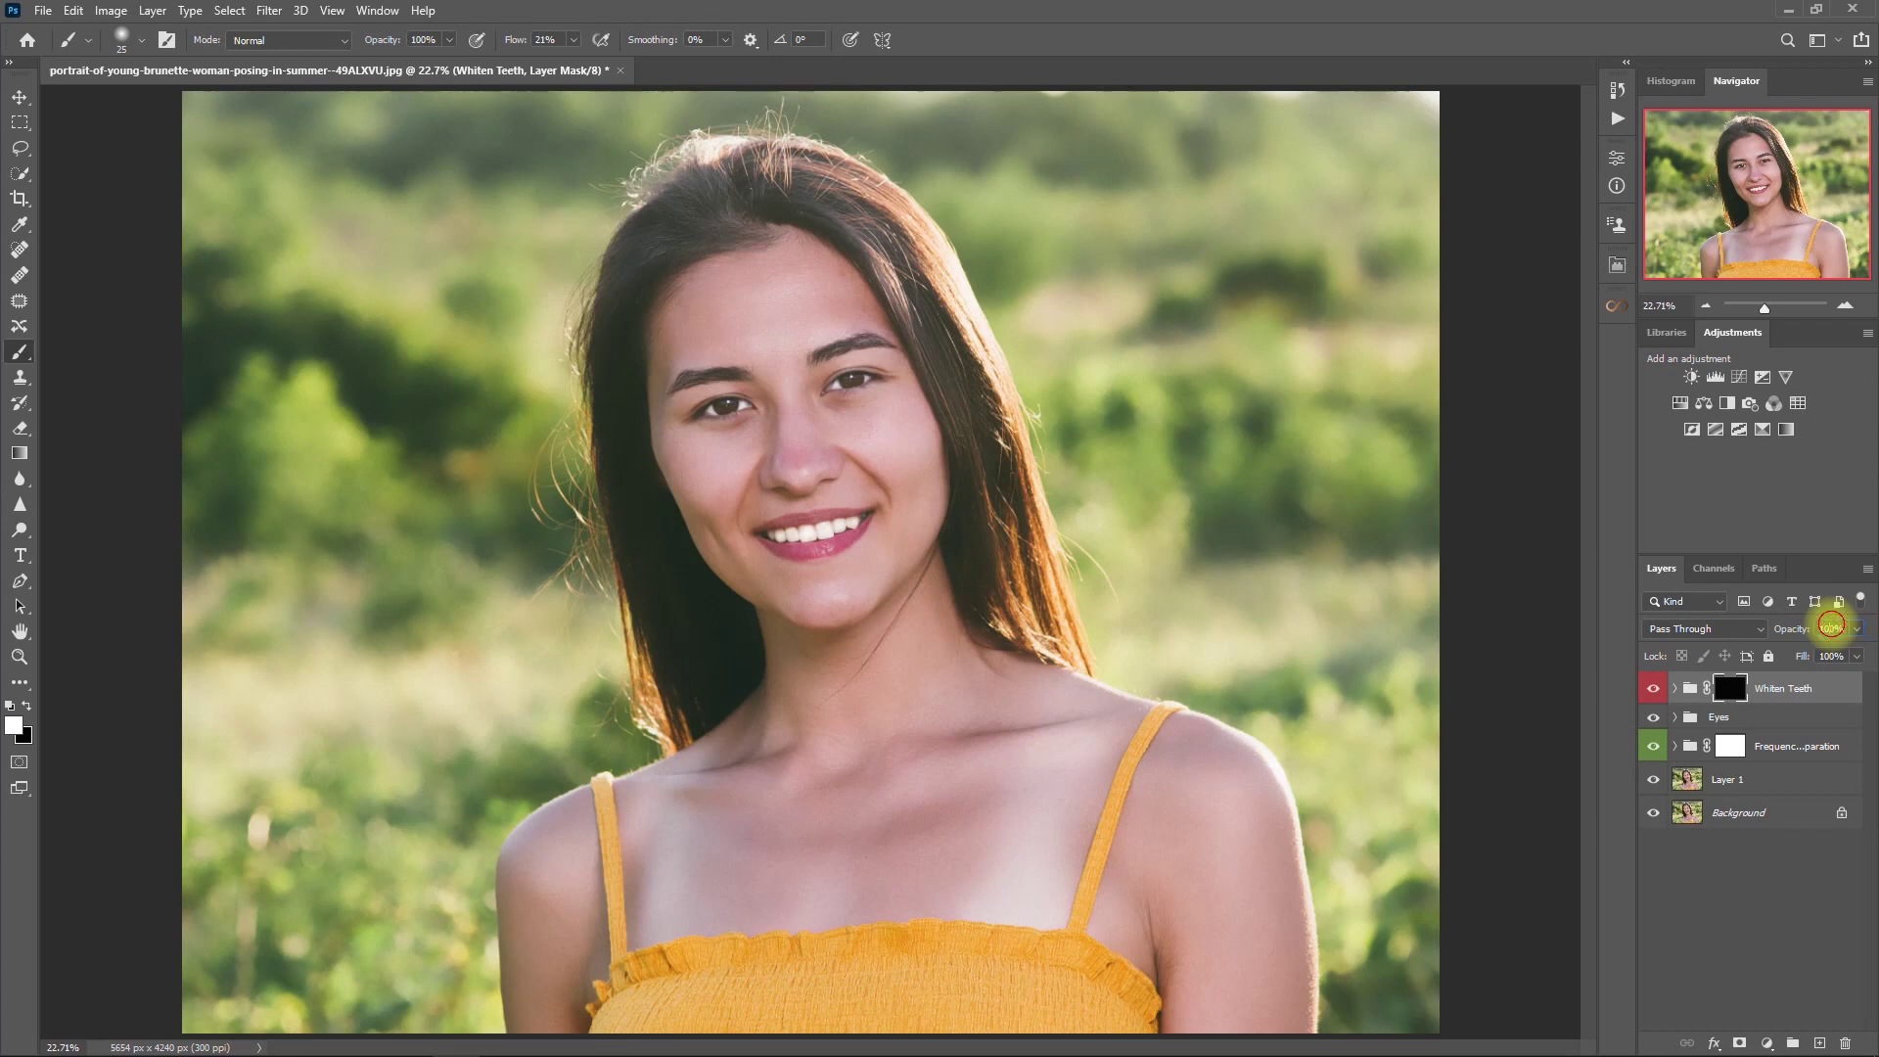
click(1828, 628)
click(1699, 914)
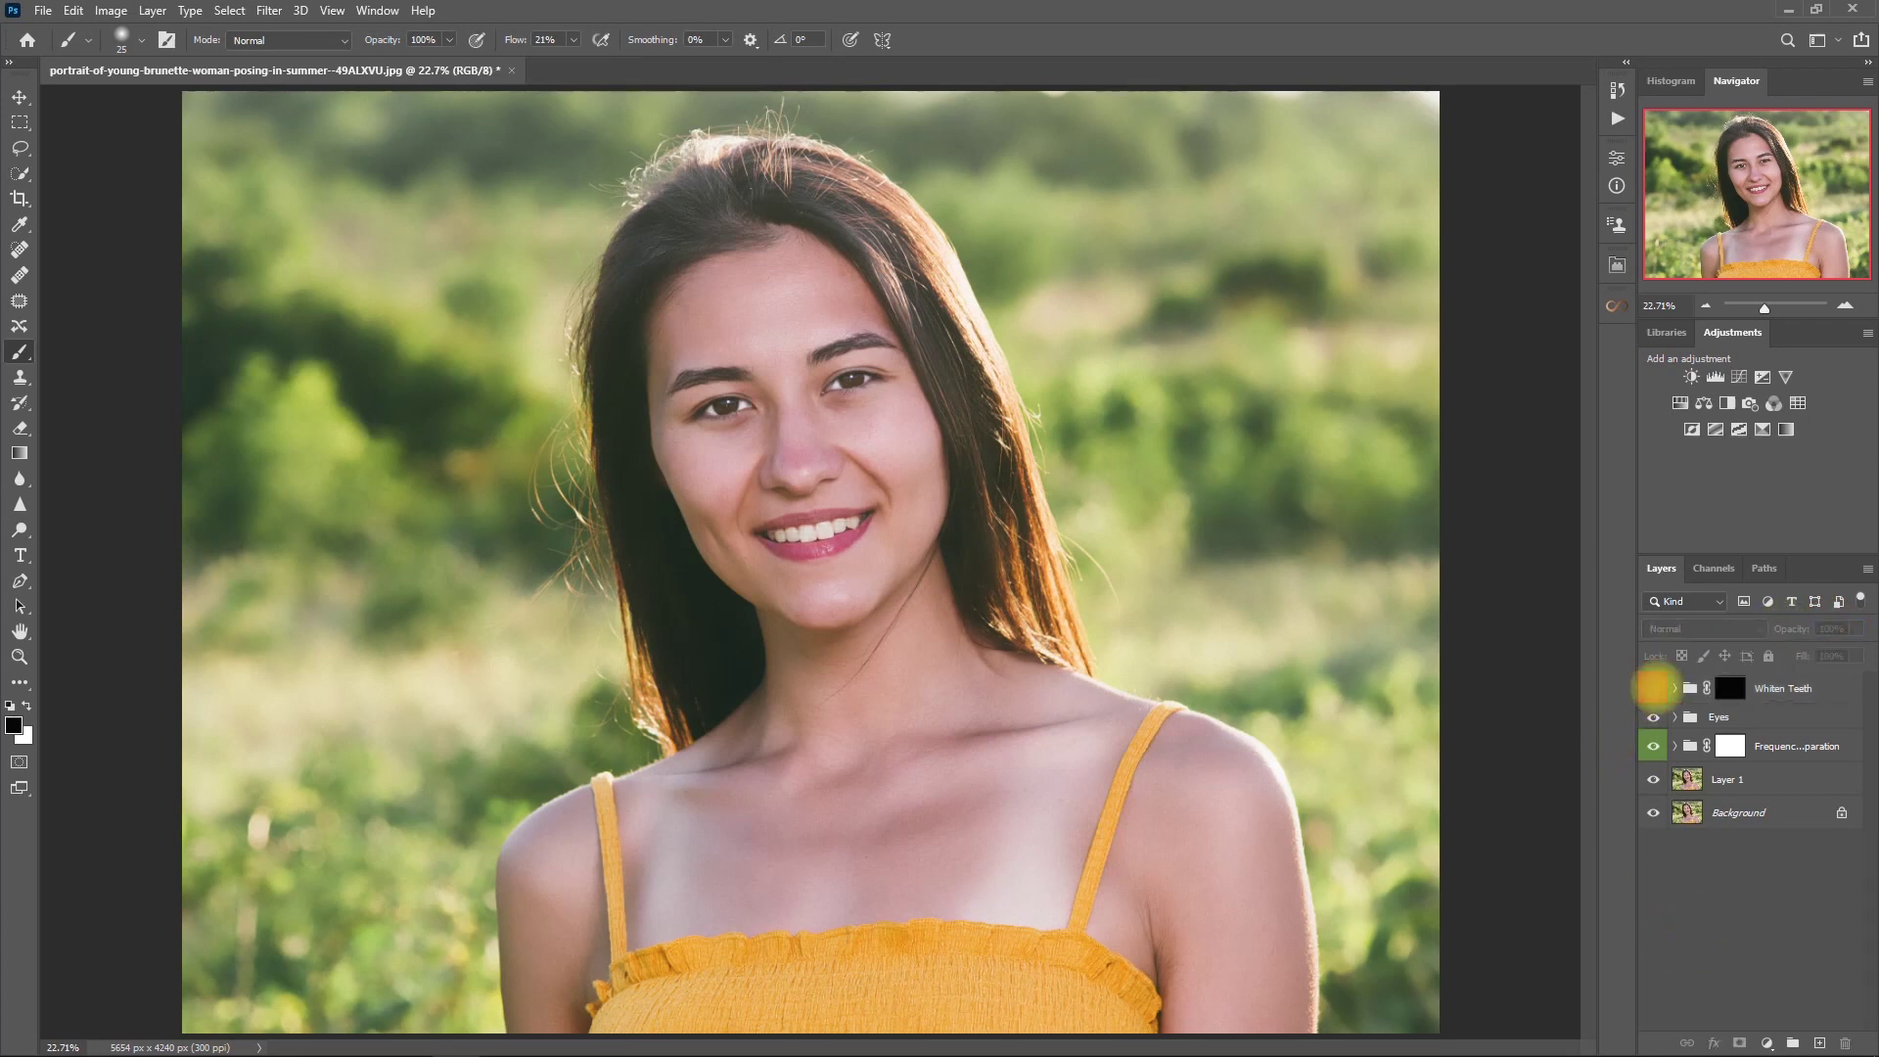
scroll(1007, 420, up, 5)
click(1653, 688)
click(1653, 688)
key(ctrl+0)
- Switch to the Move tool, swap the colours, and reopen the Retouch Pro panel
key(alt+period)
key(v)
key(x)
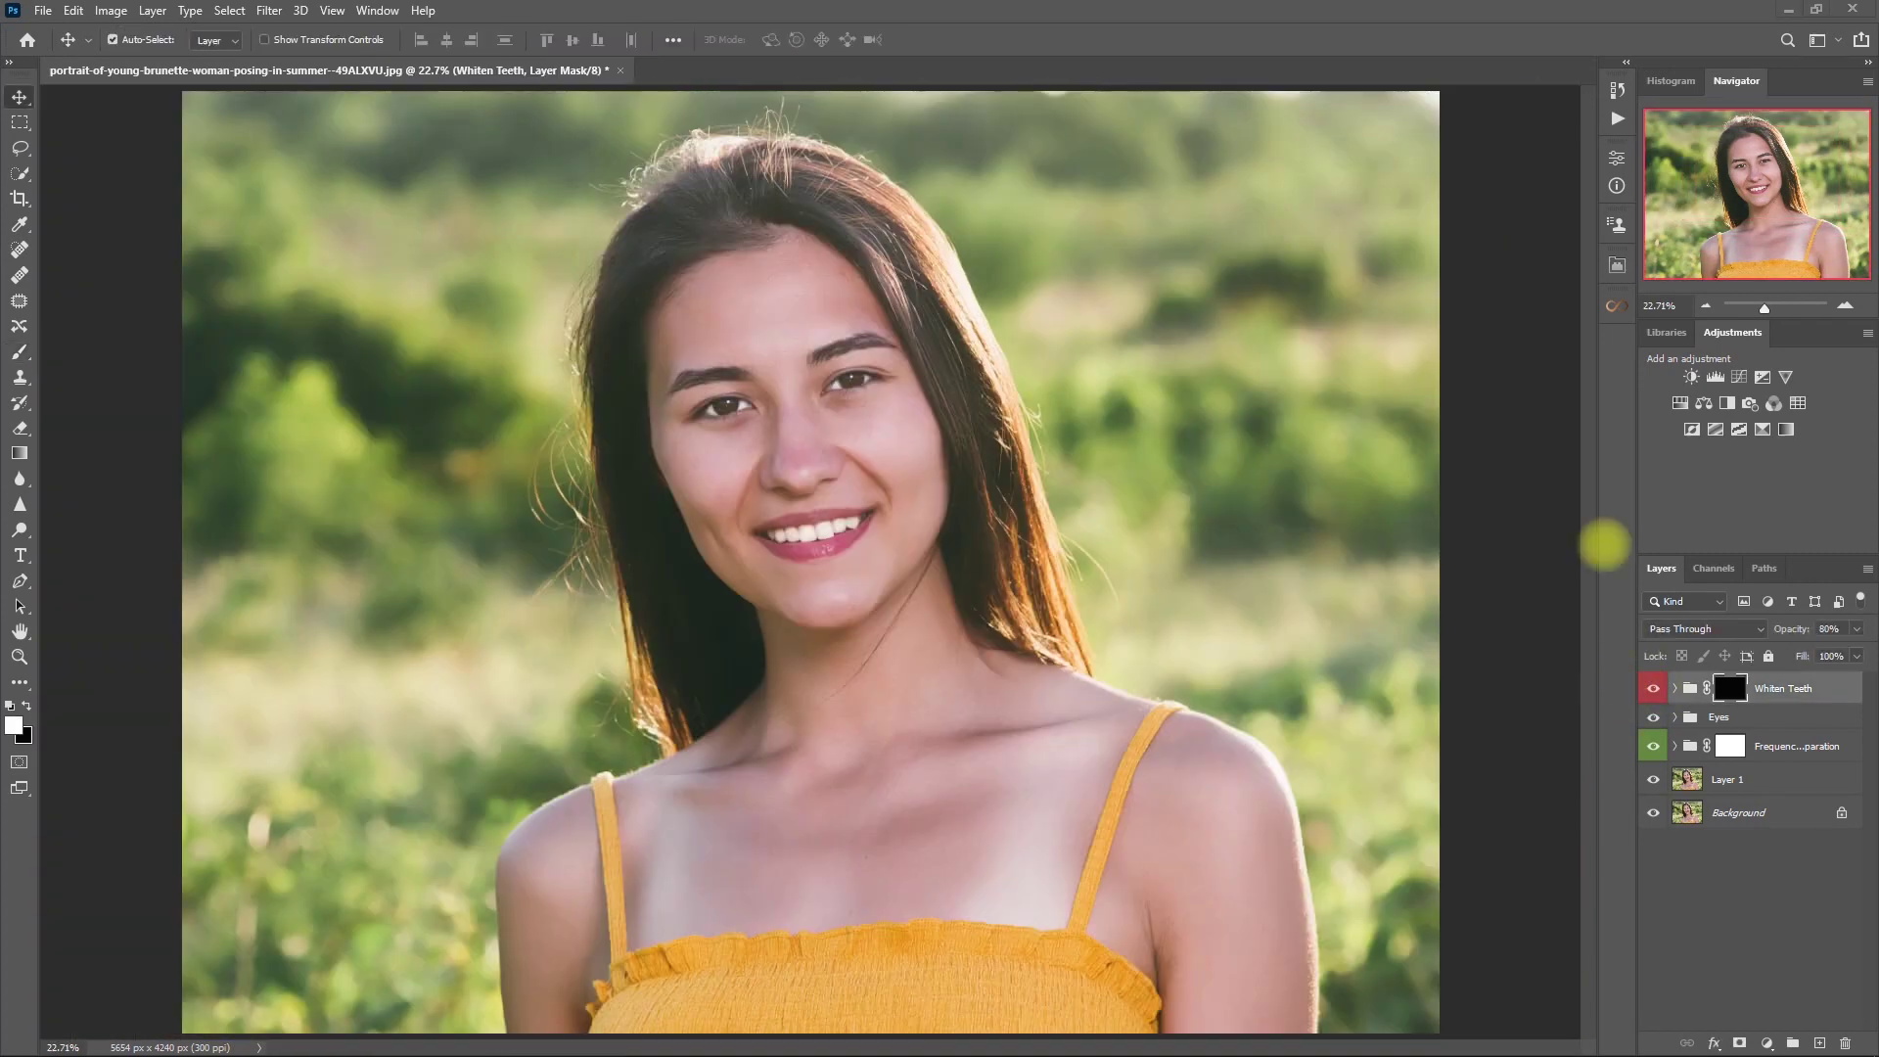
click(1617, 266)
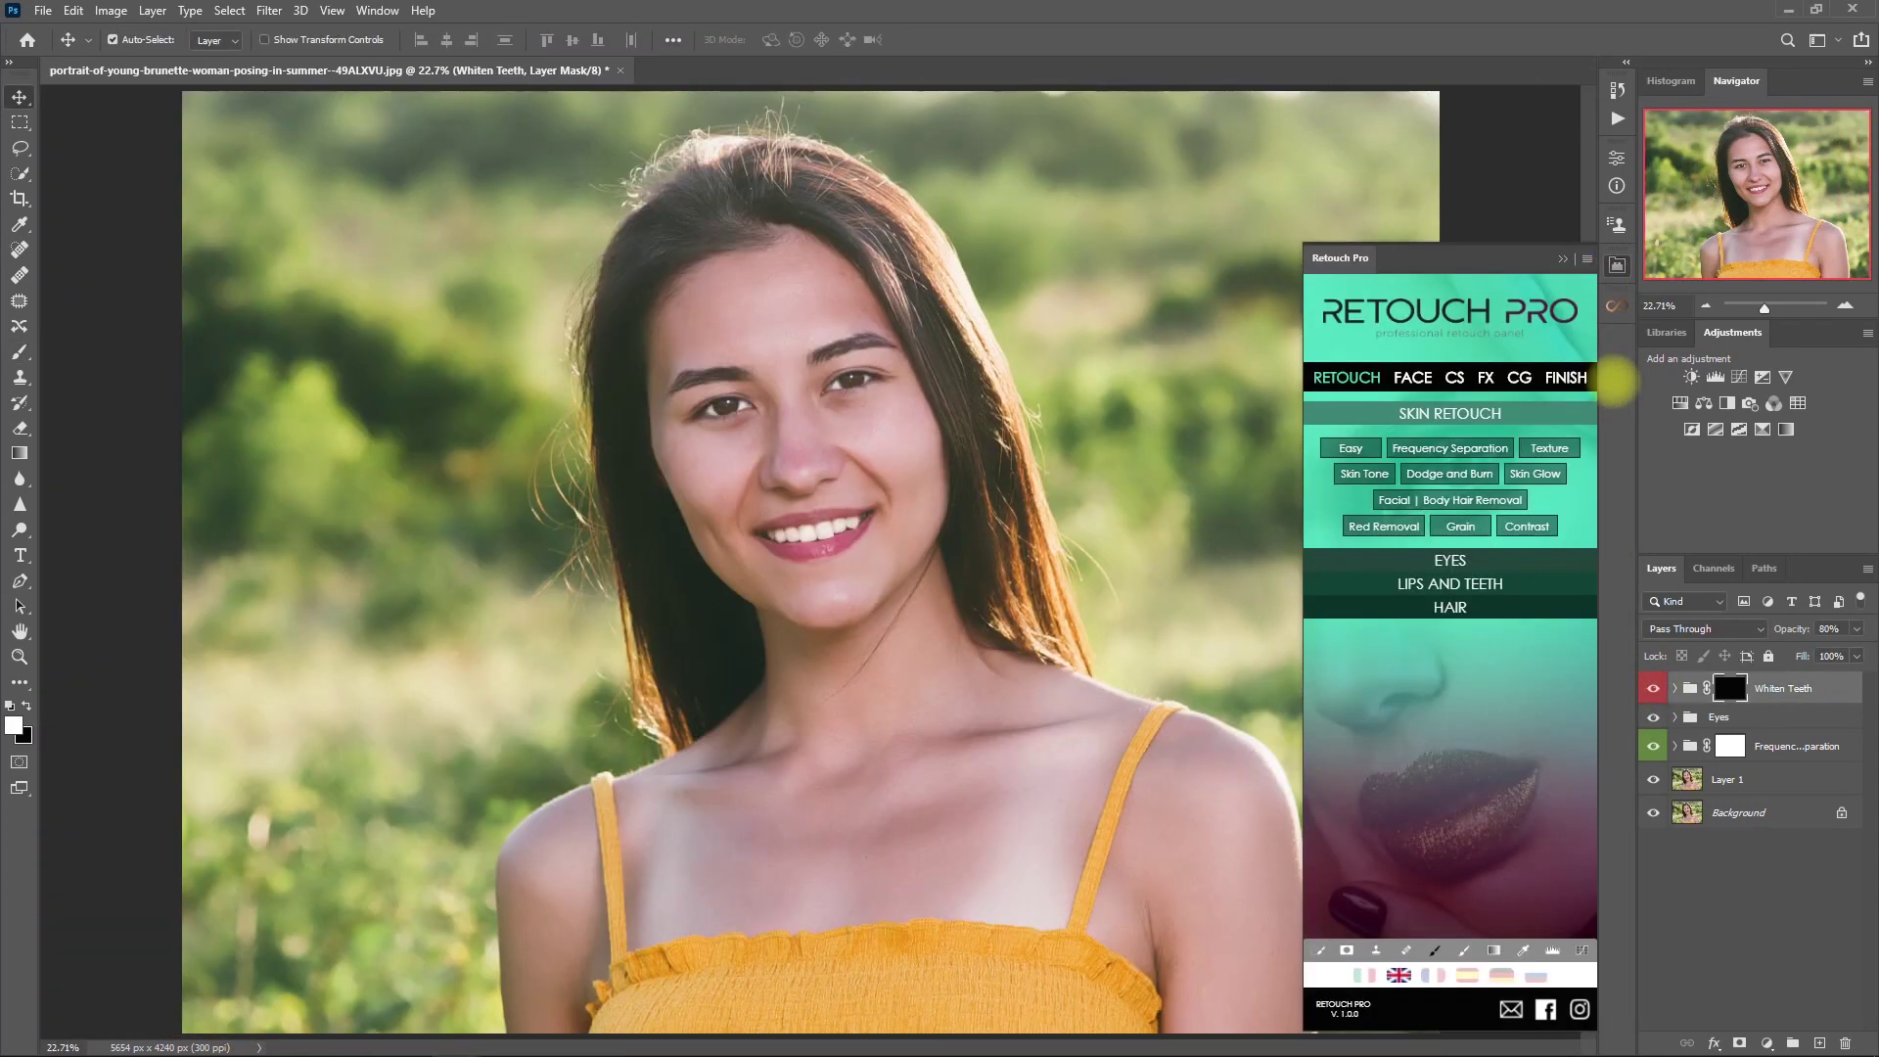
- Add the Sun 3 flare from the FX overlays and position it at the upper right
click(1485, 377)
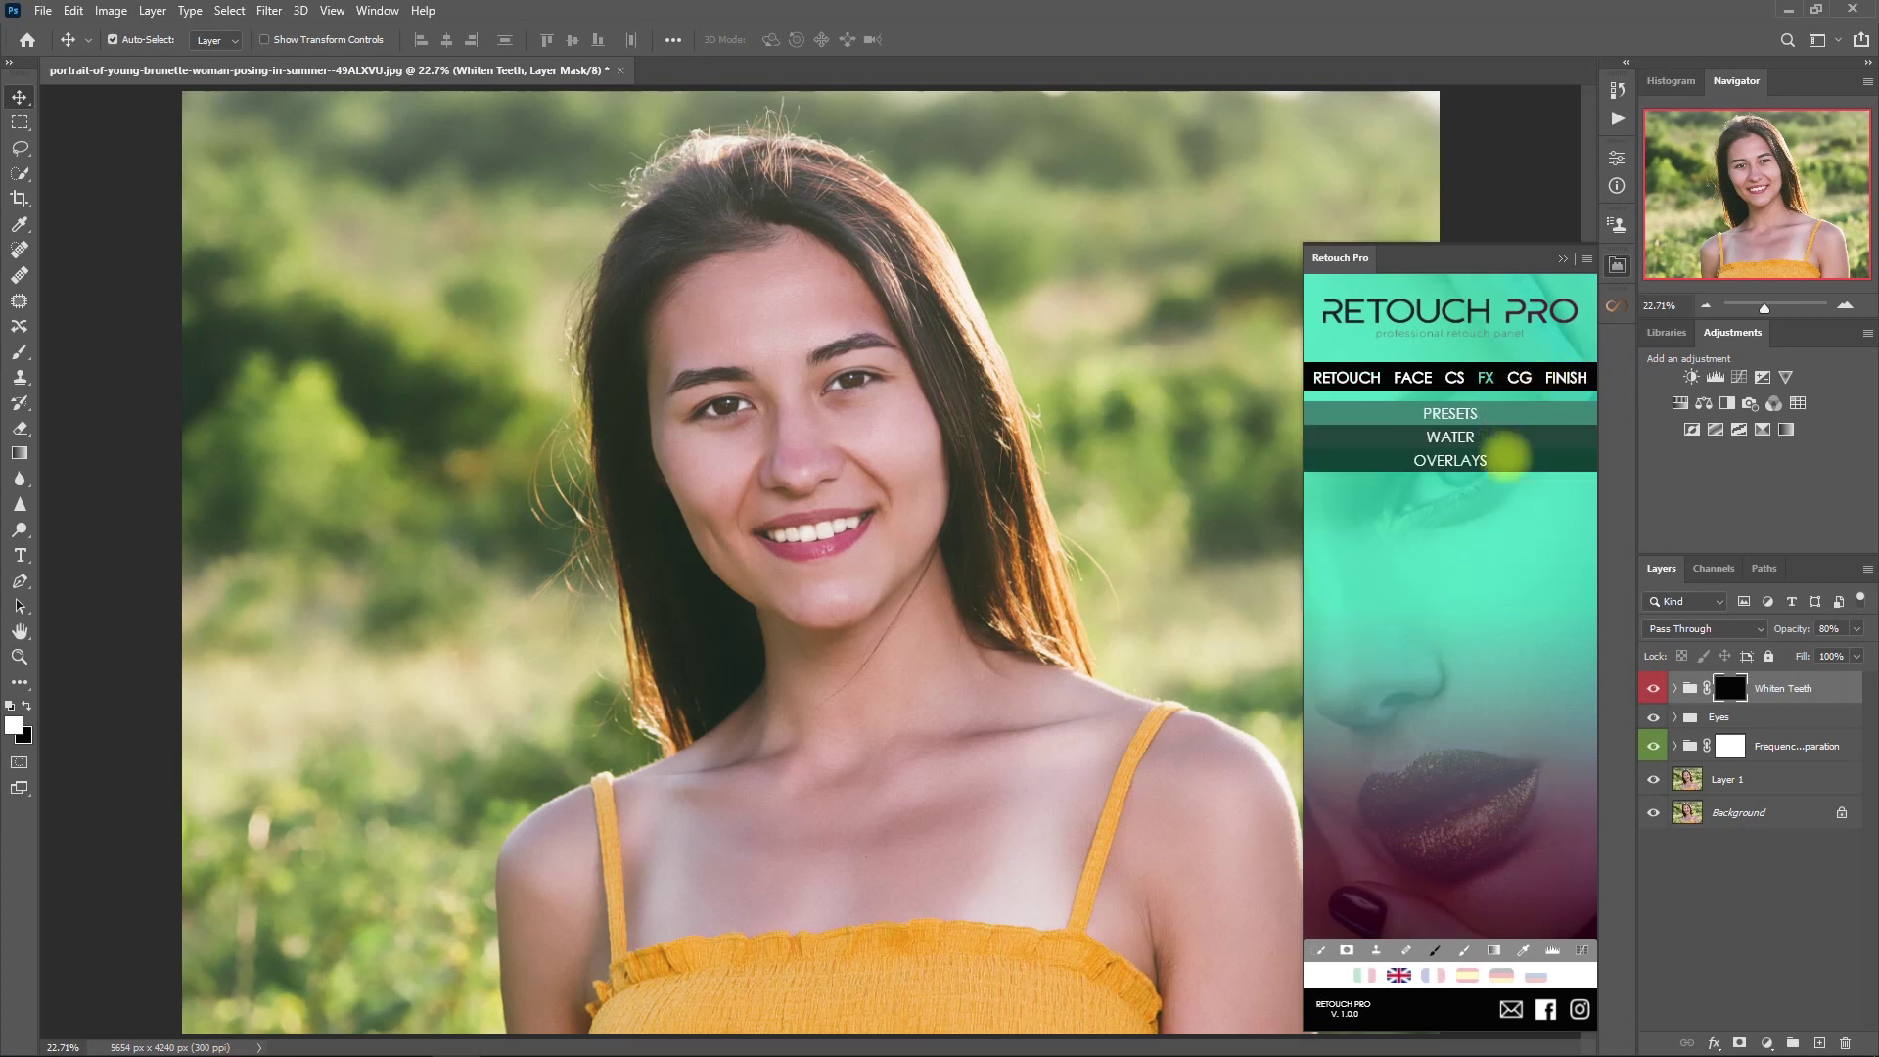
click(1507, 458)
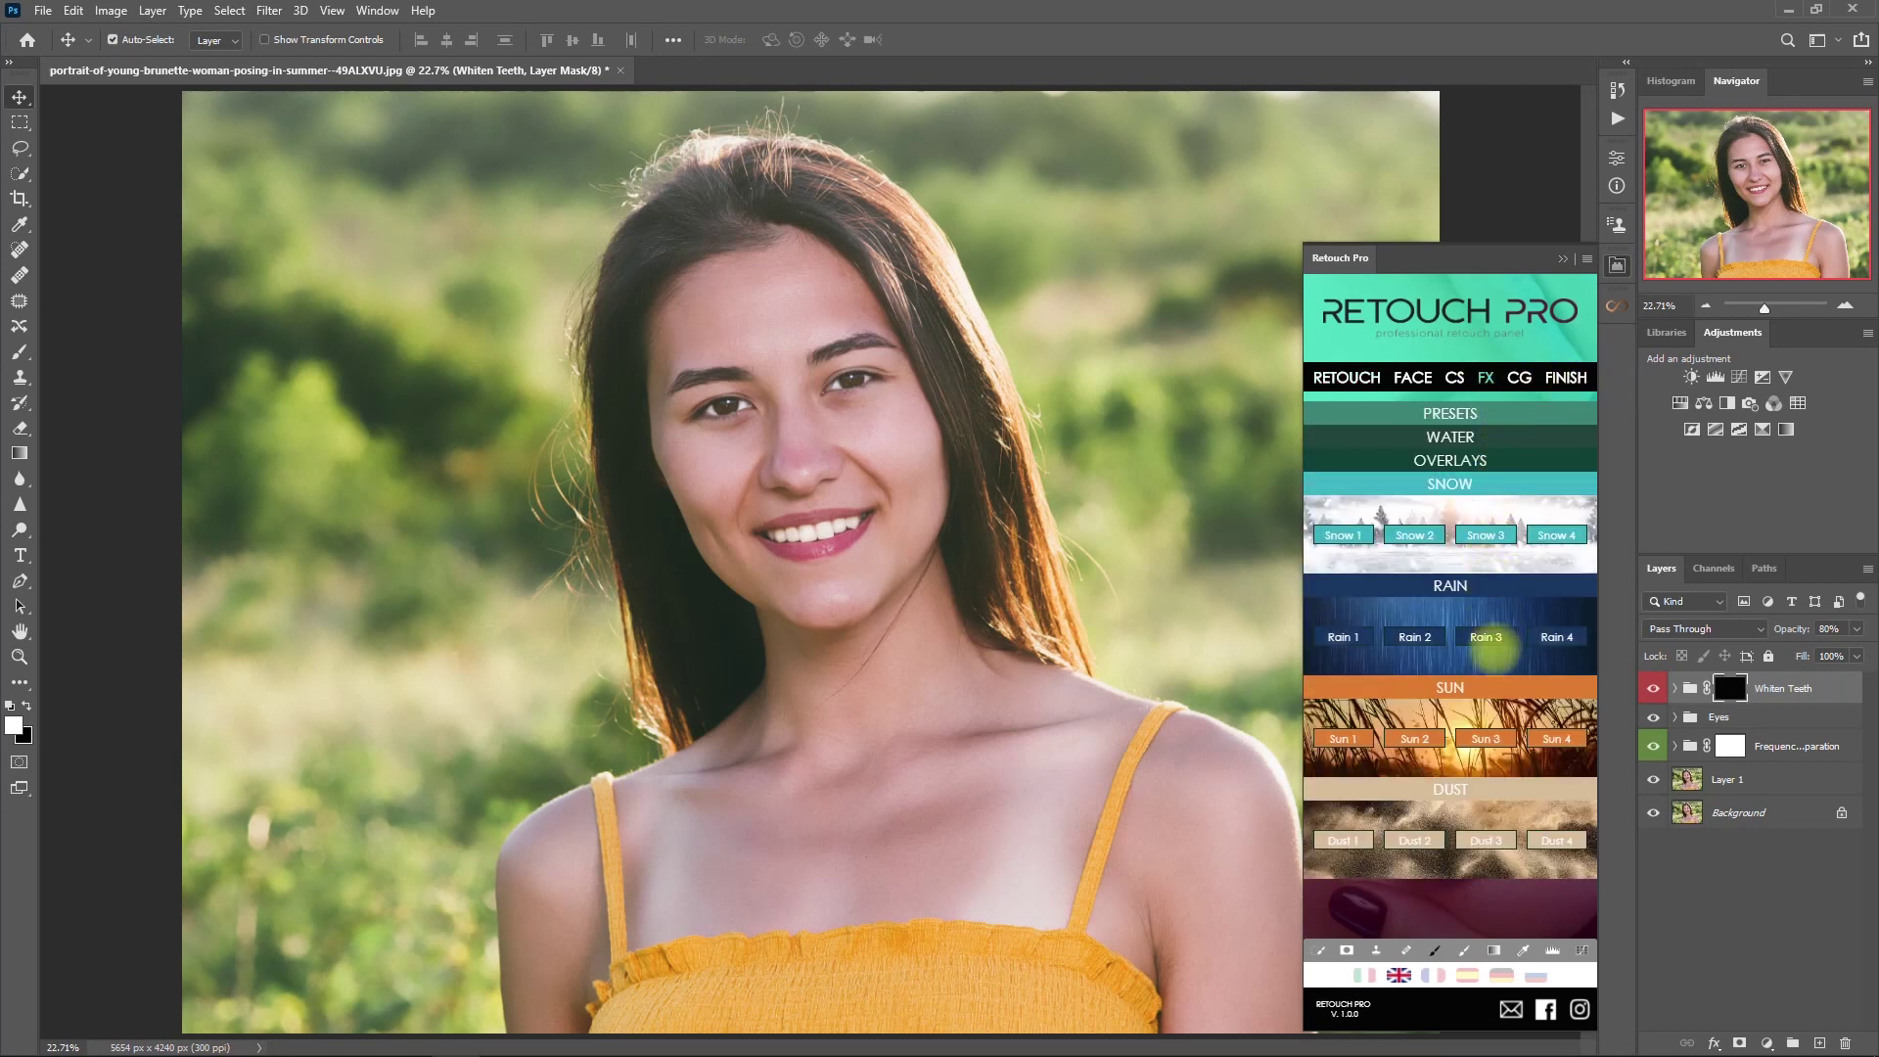
click(1485, 738)
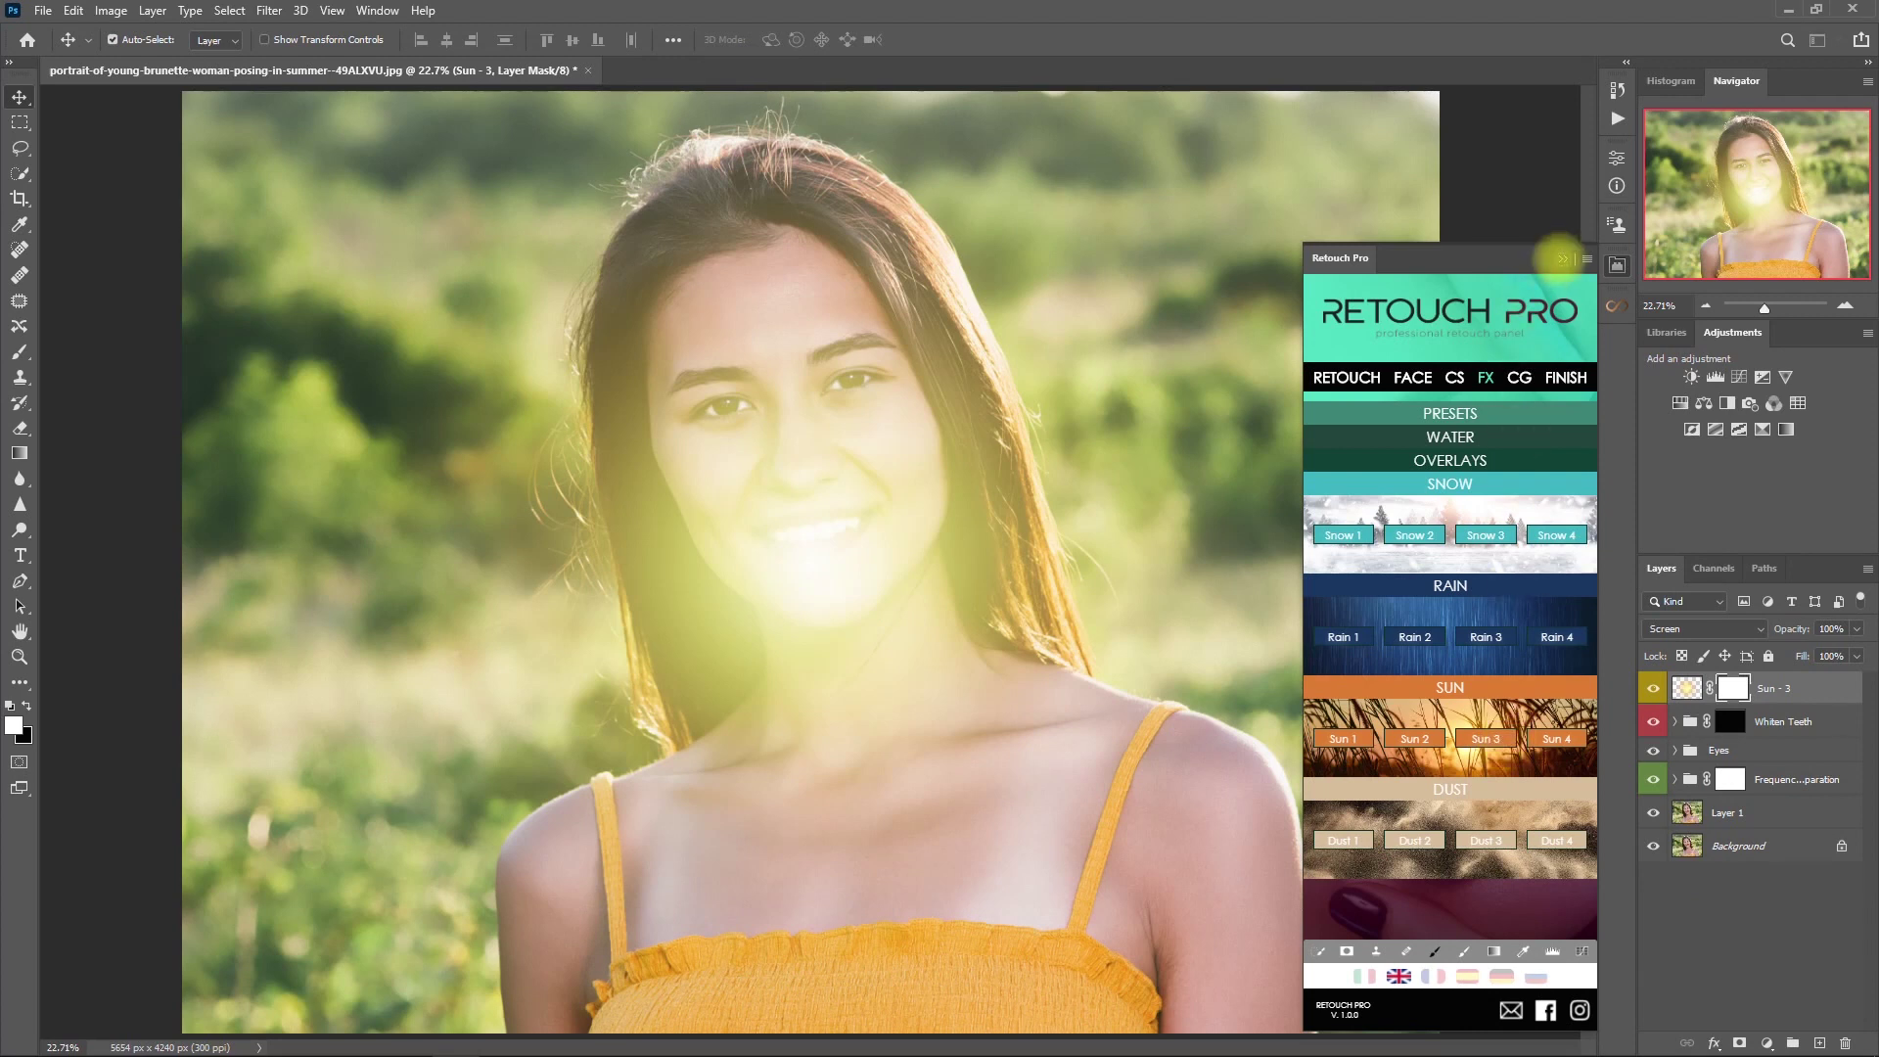
mouse_move(834, 546)
mouse_down()
mouse_move(1165, 391)
mouse_move(1394, 156)
mouse_move(1368, 269)
mouse_up()
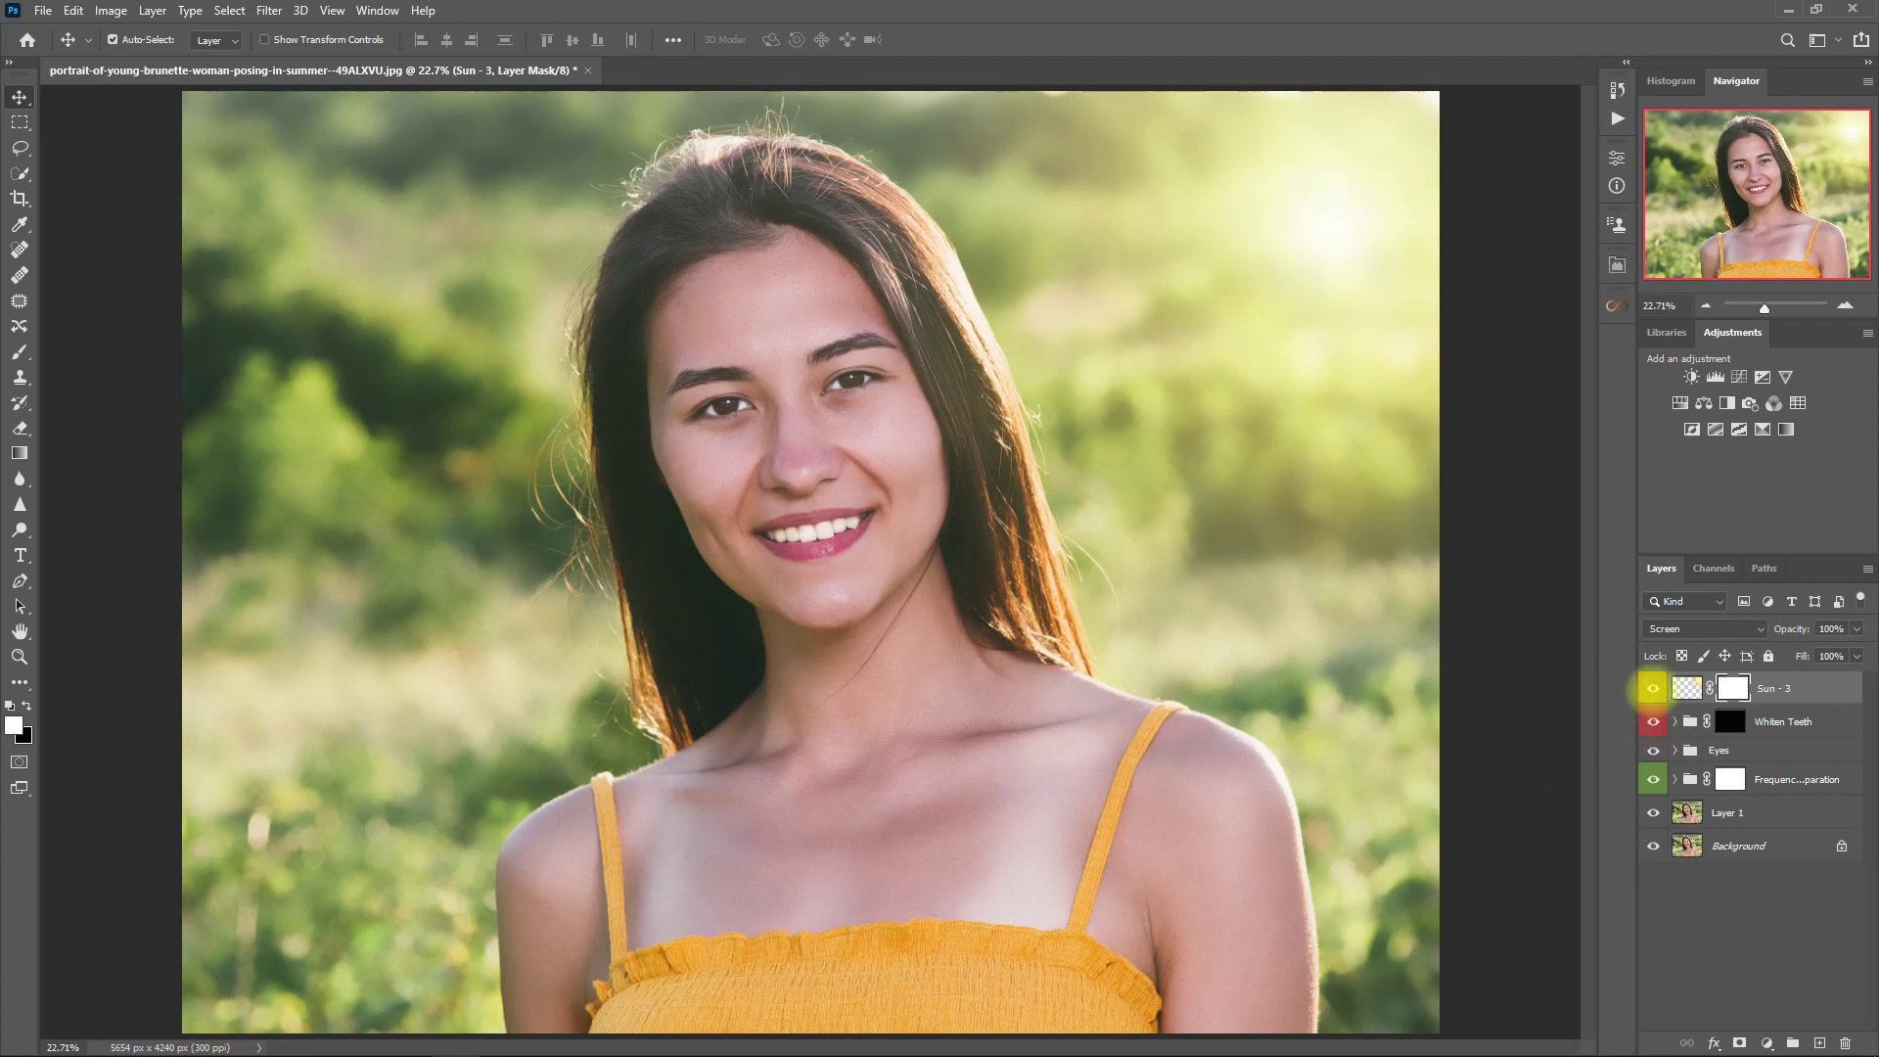
- Compare the portrait with and without Sun - 3, then set its opacity to 80%
click(1653, 688)
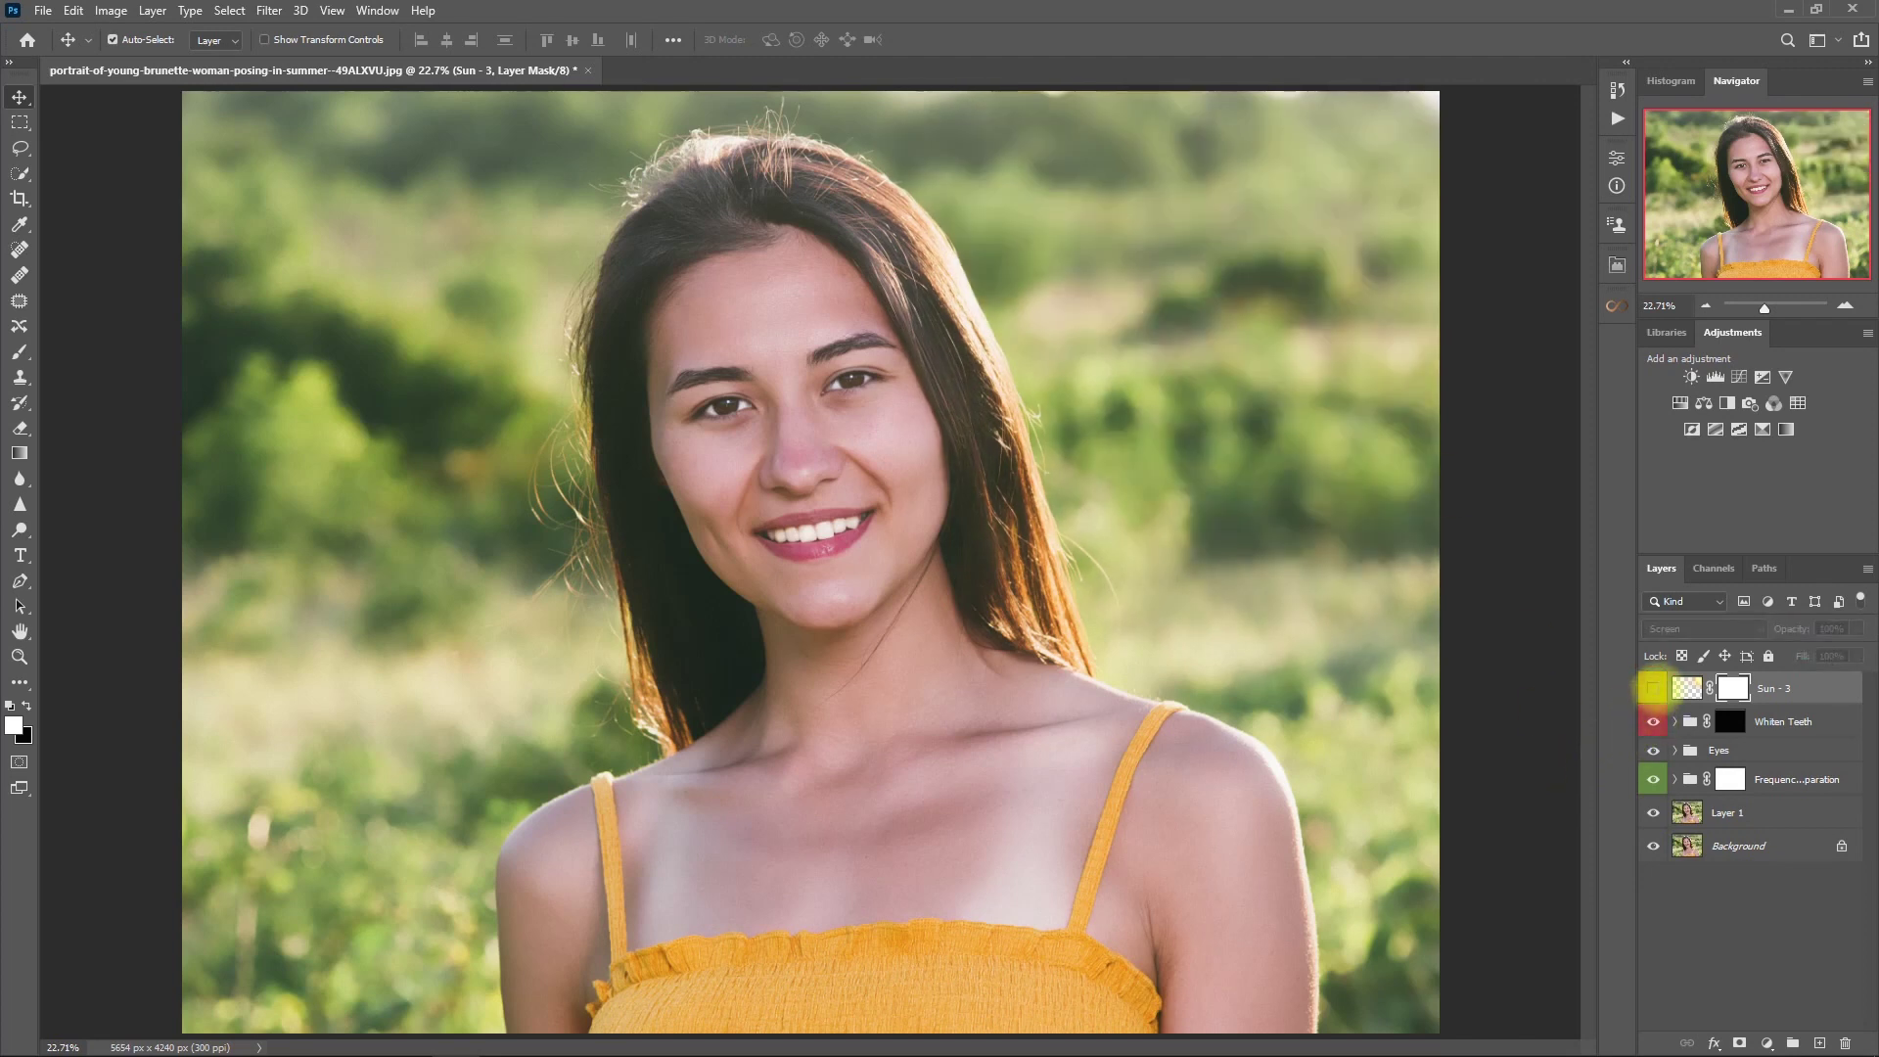
click(1653, 688)
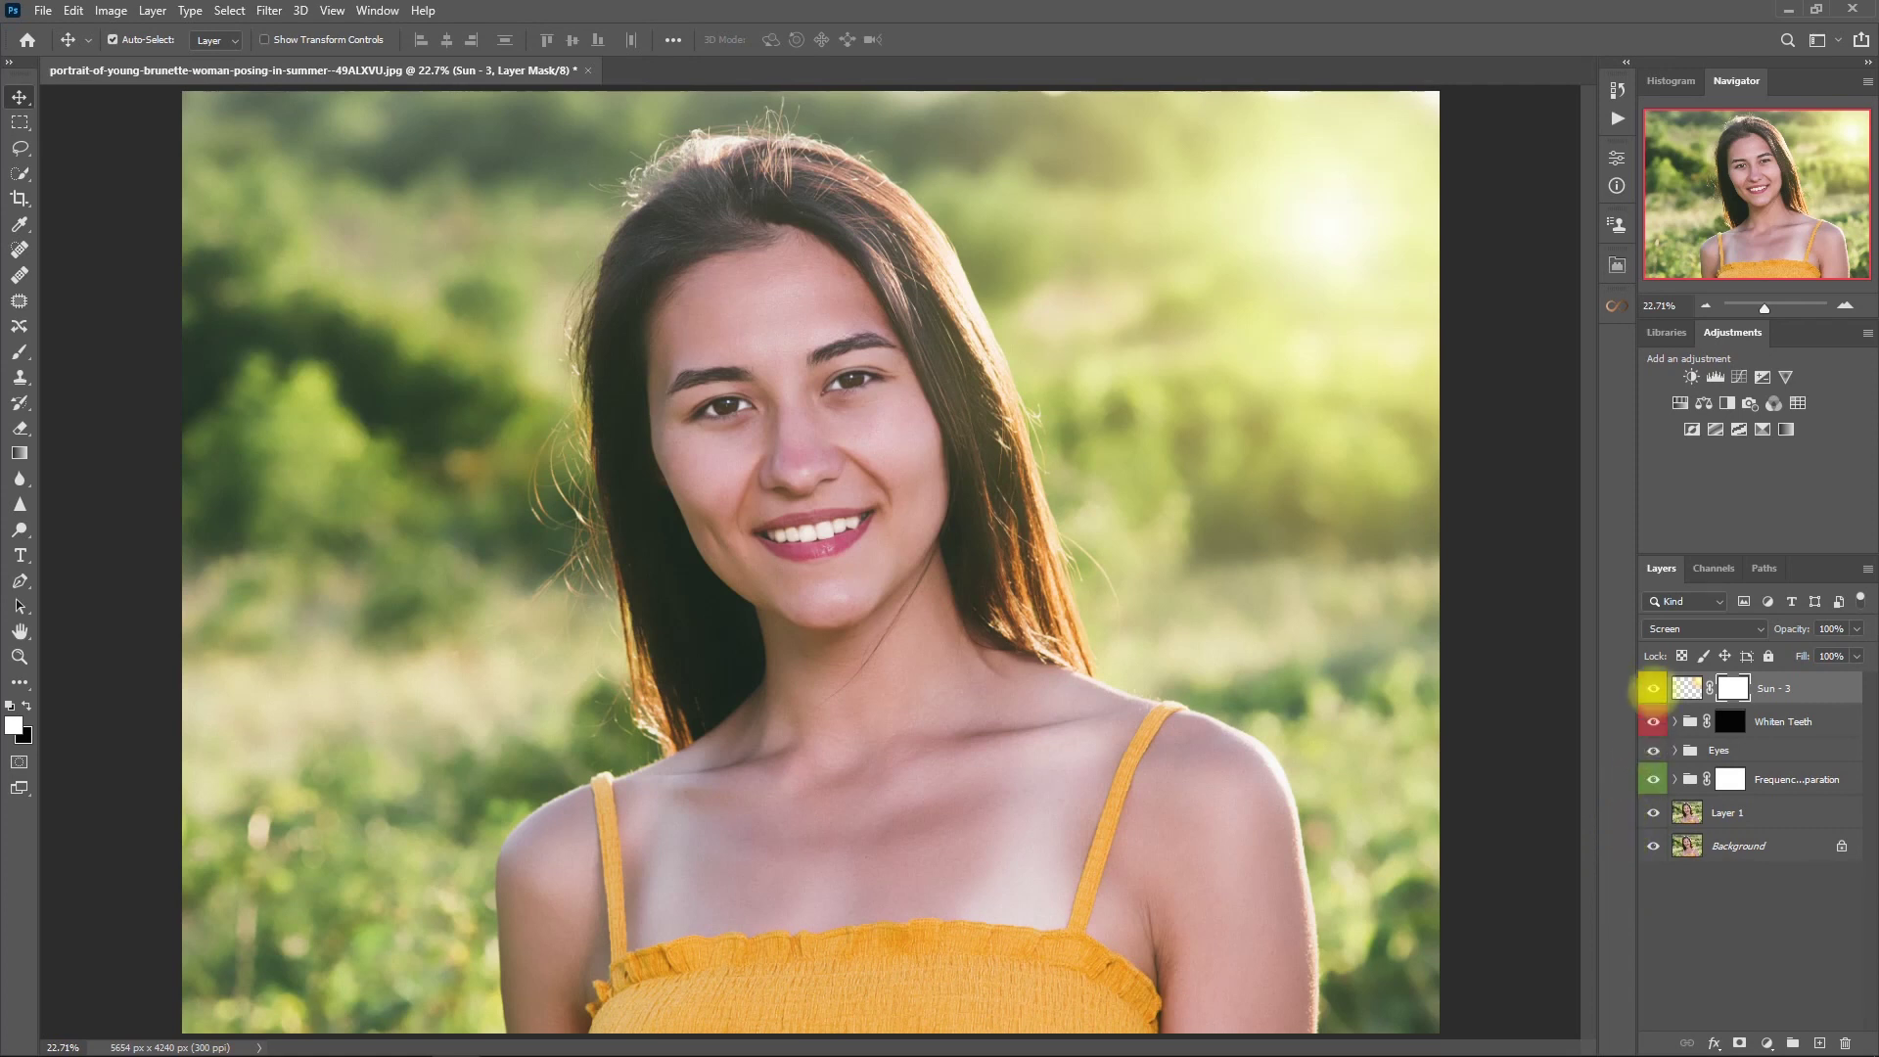
click(1653, 688)
click(1653, 688)
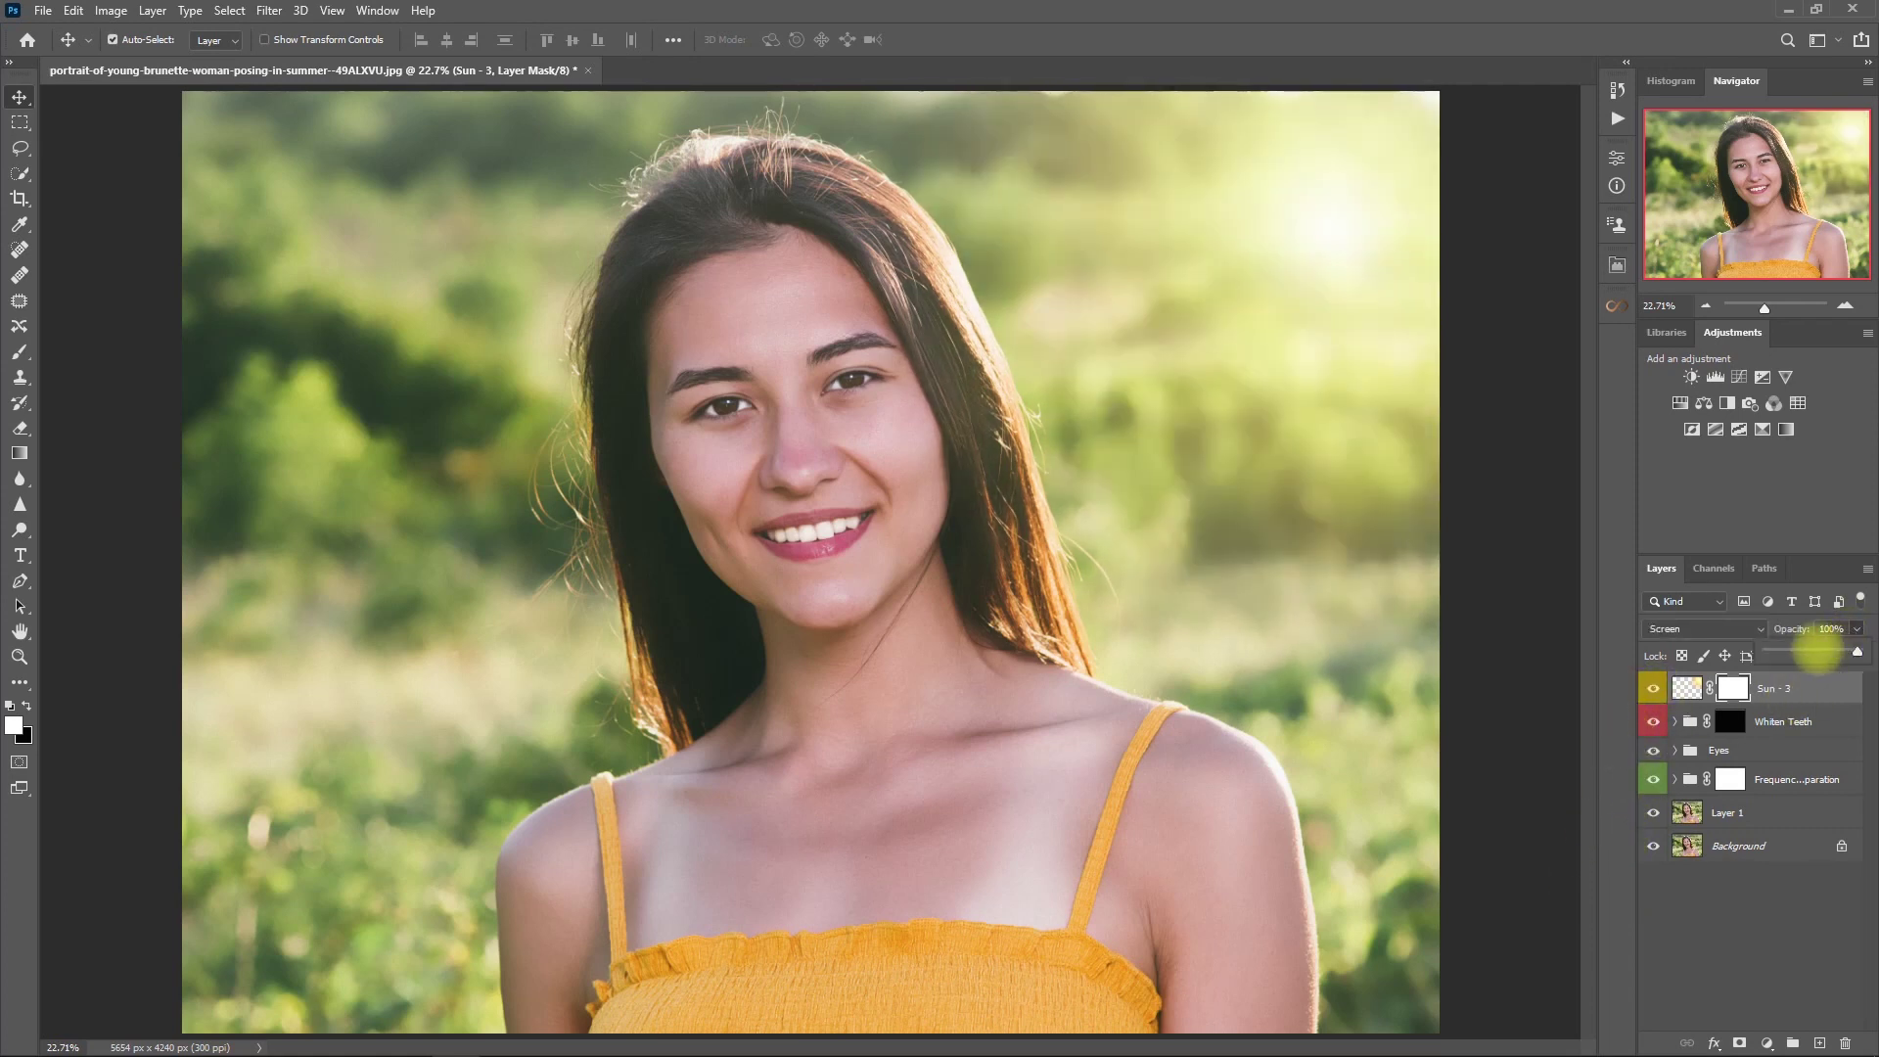
click(1826, 628)
text(80)
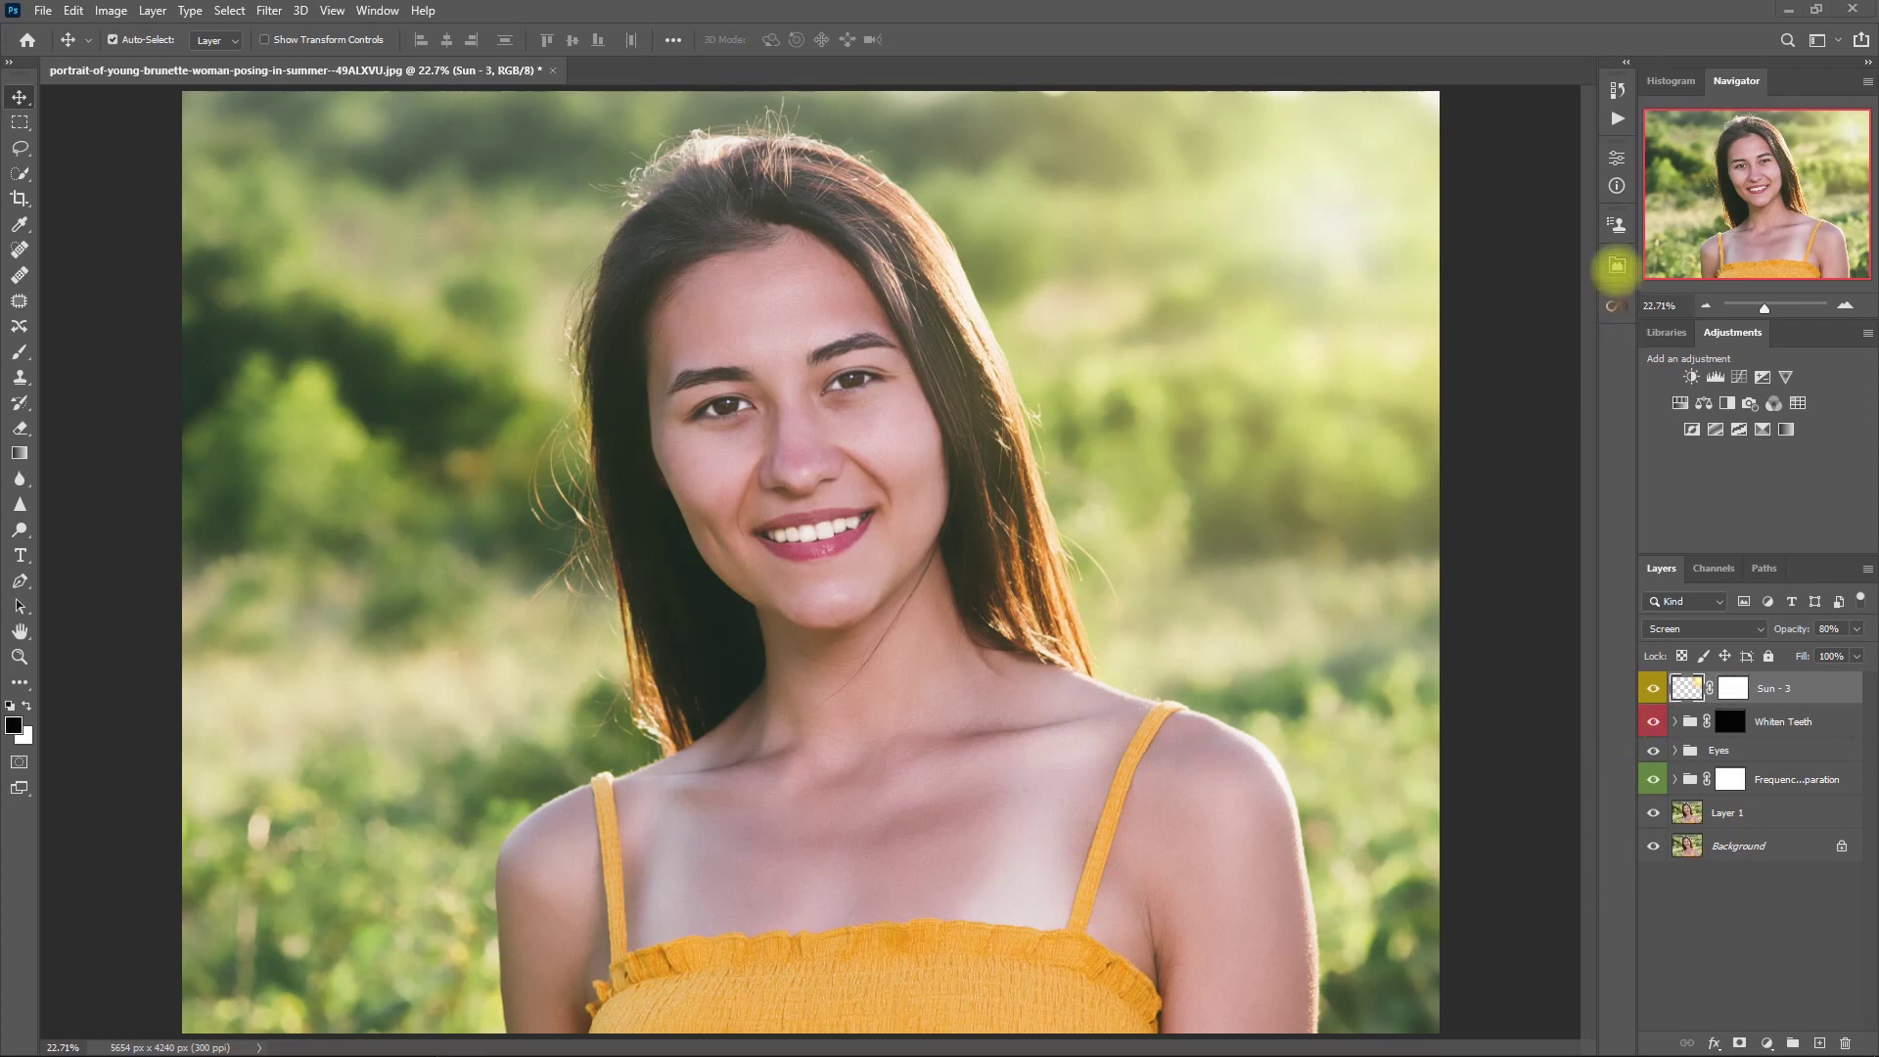
- Add a Final Contrast layer from Retouch Pro's FINISH > CONTRAST tools
click(1617, 265)
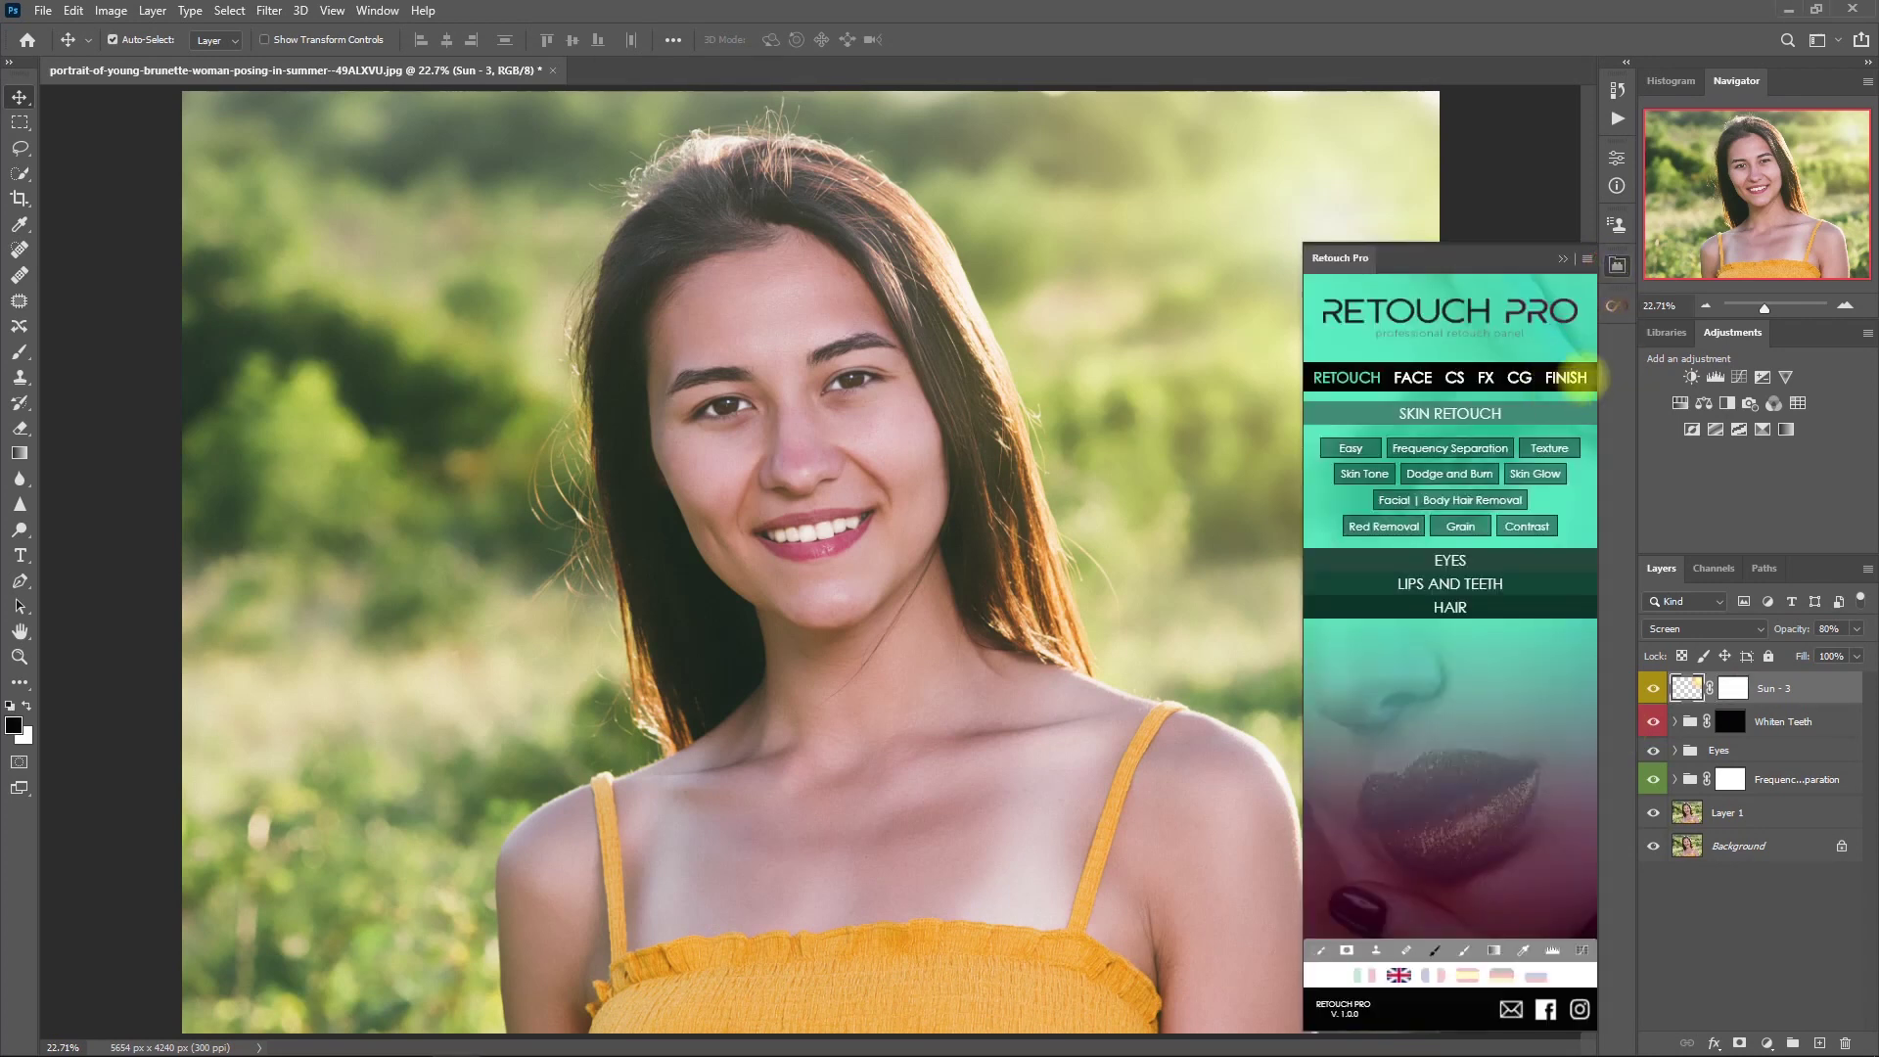
click(1568, 378)
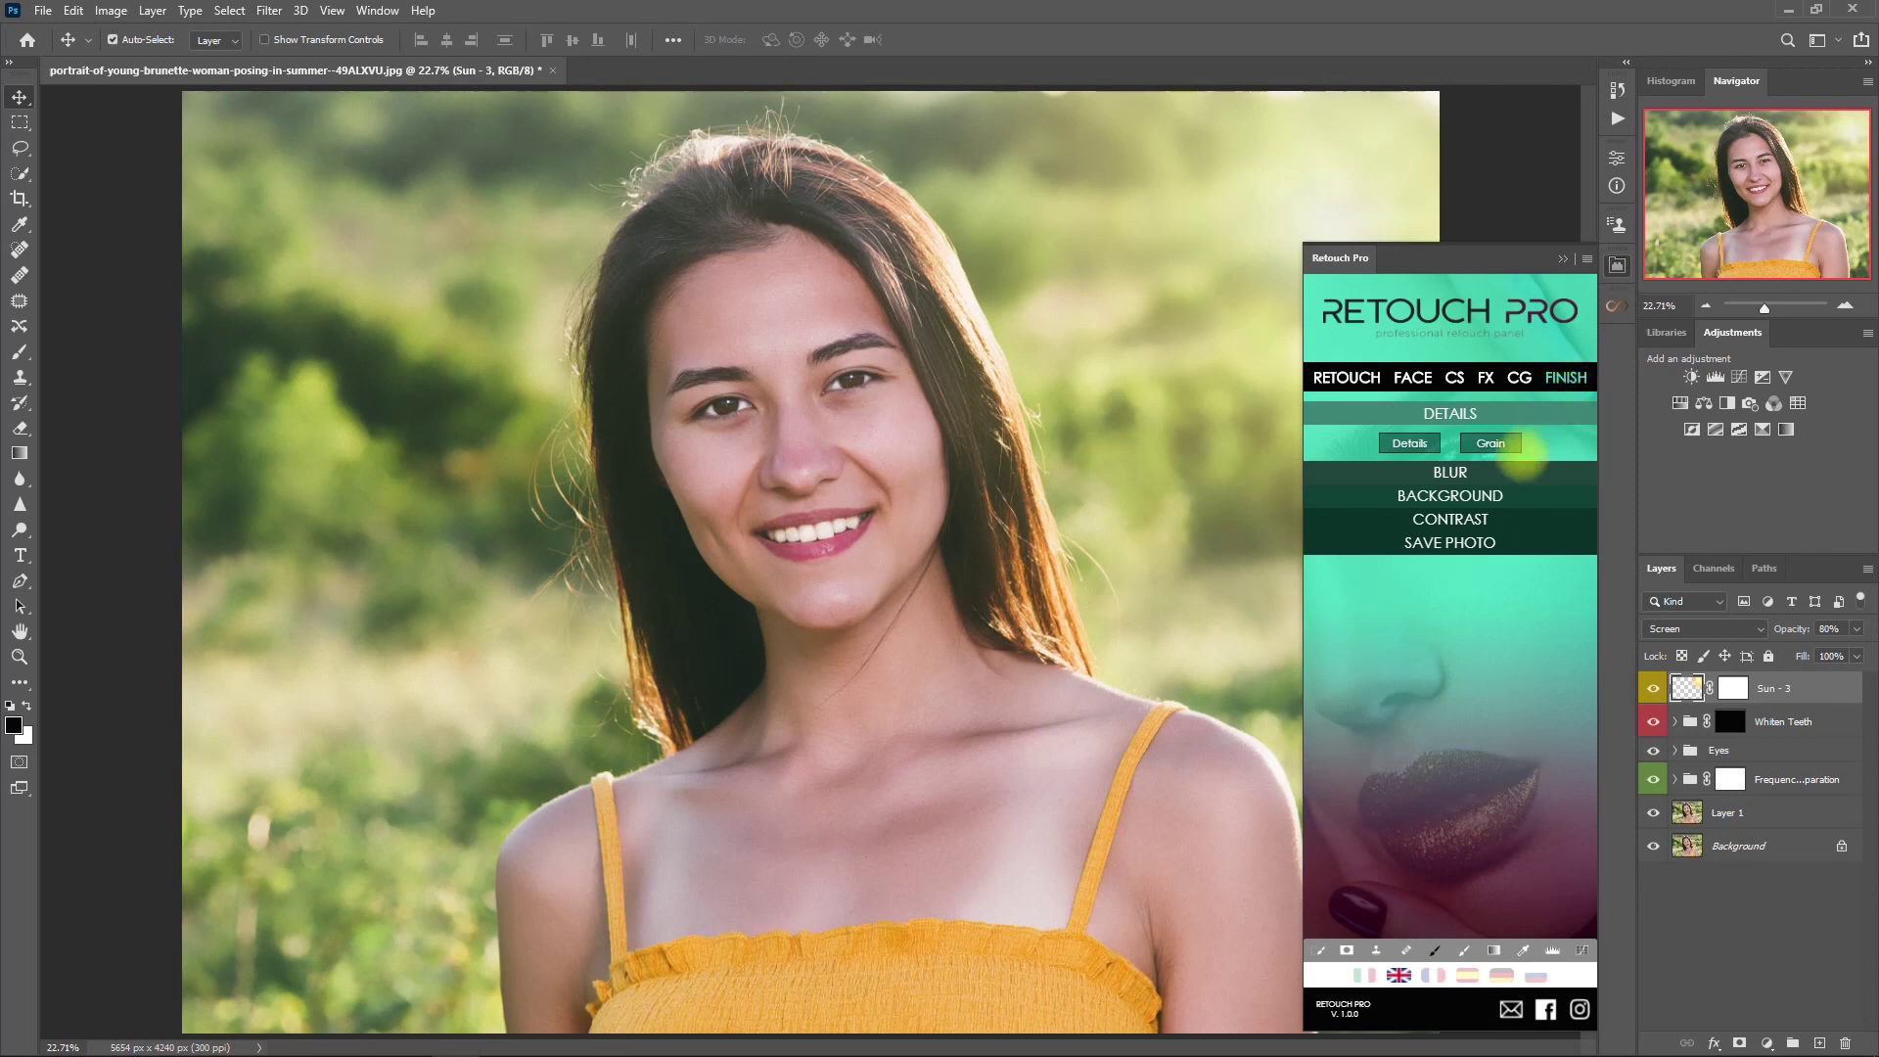
click(1549, 518)
click(1450, 513)
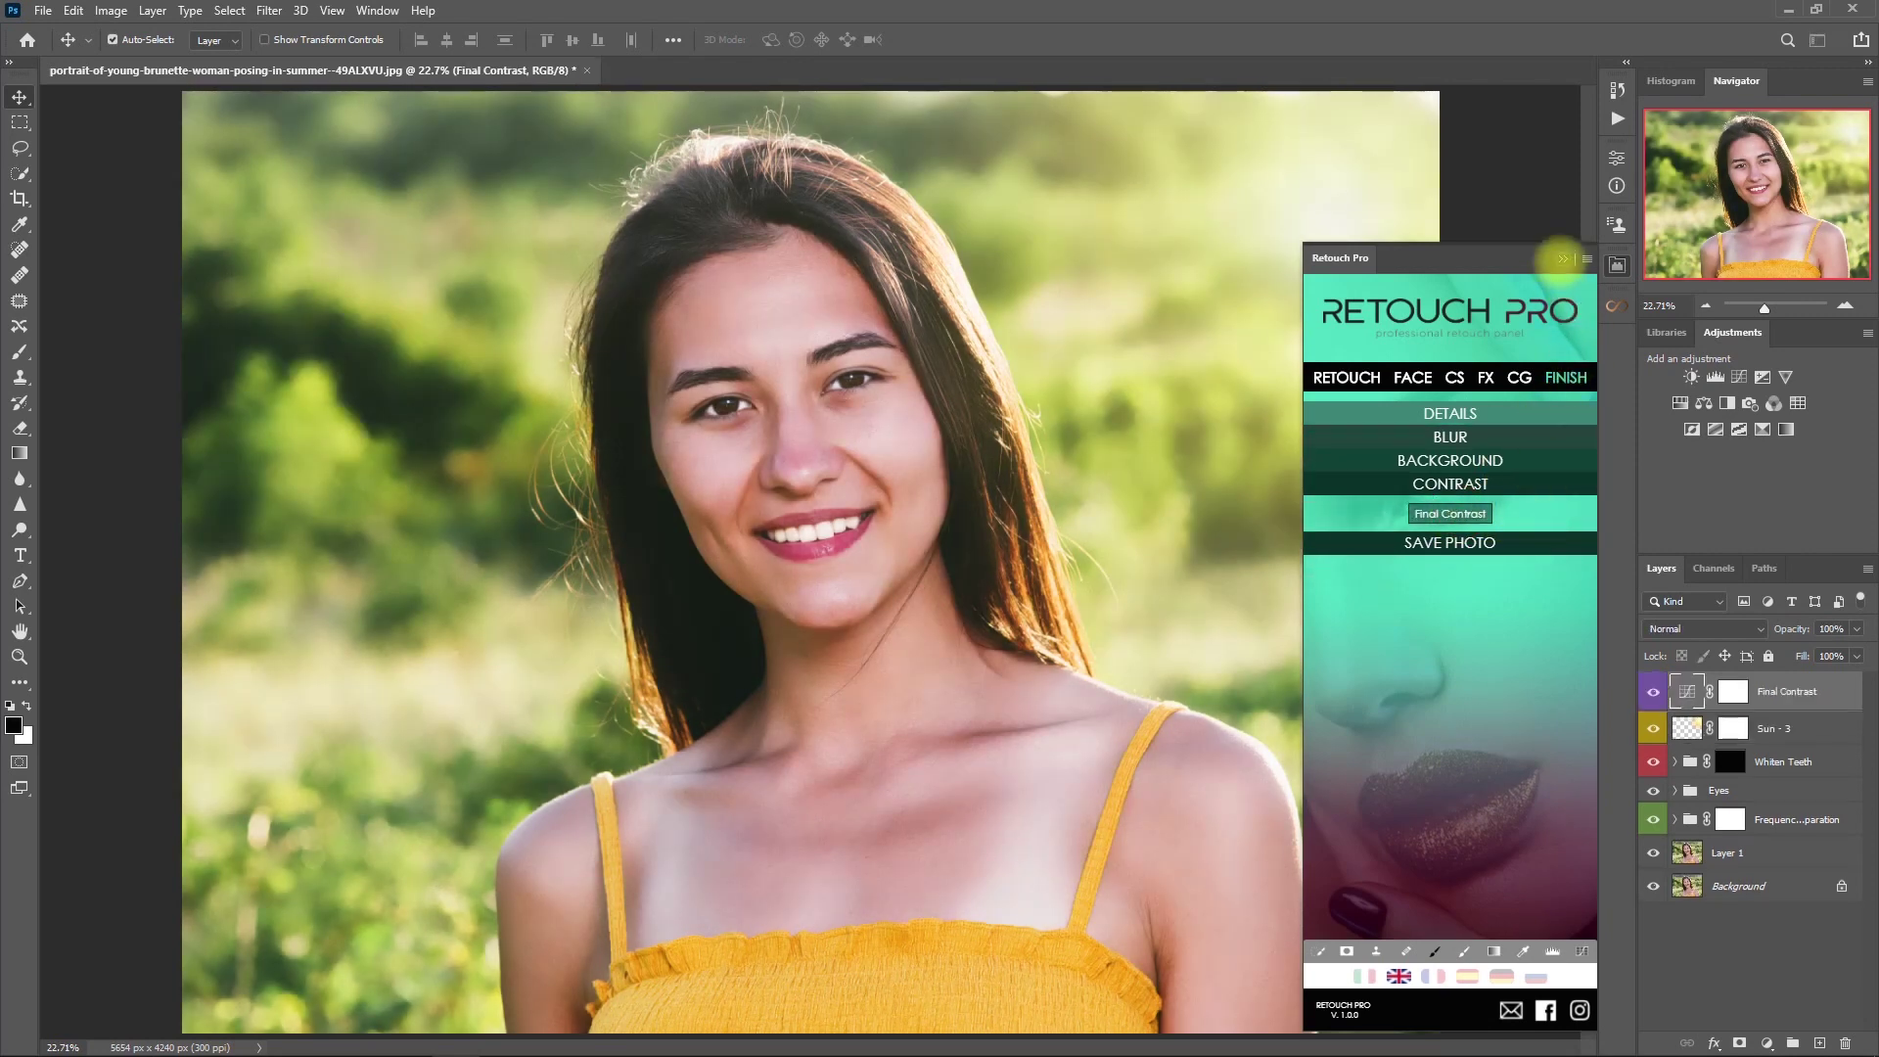
click(1563, 258)
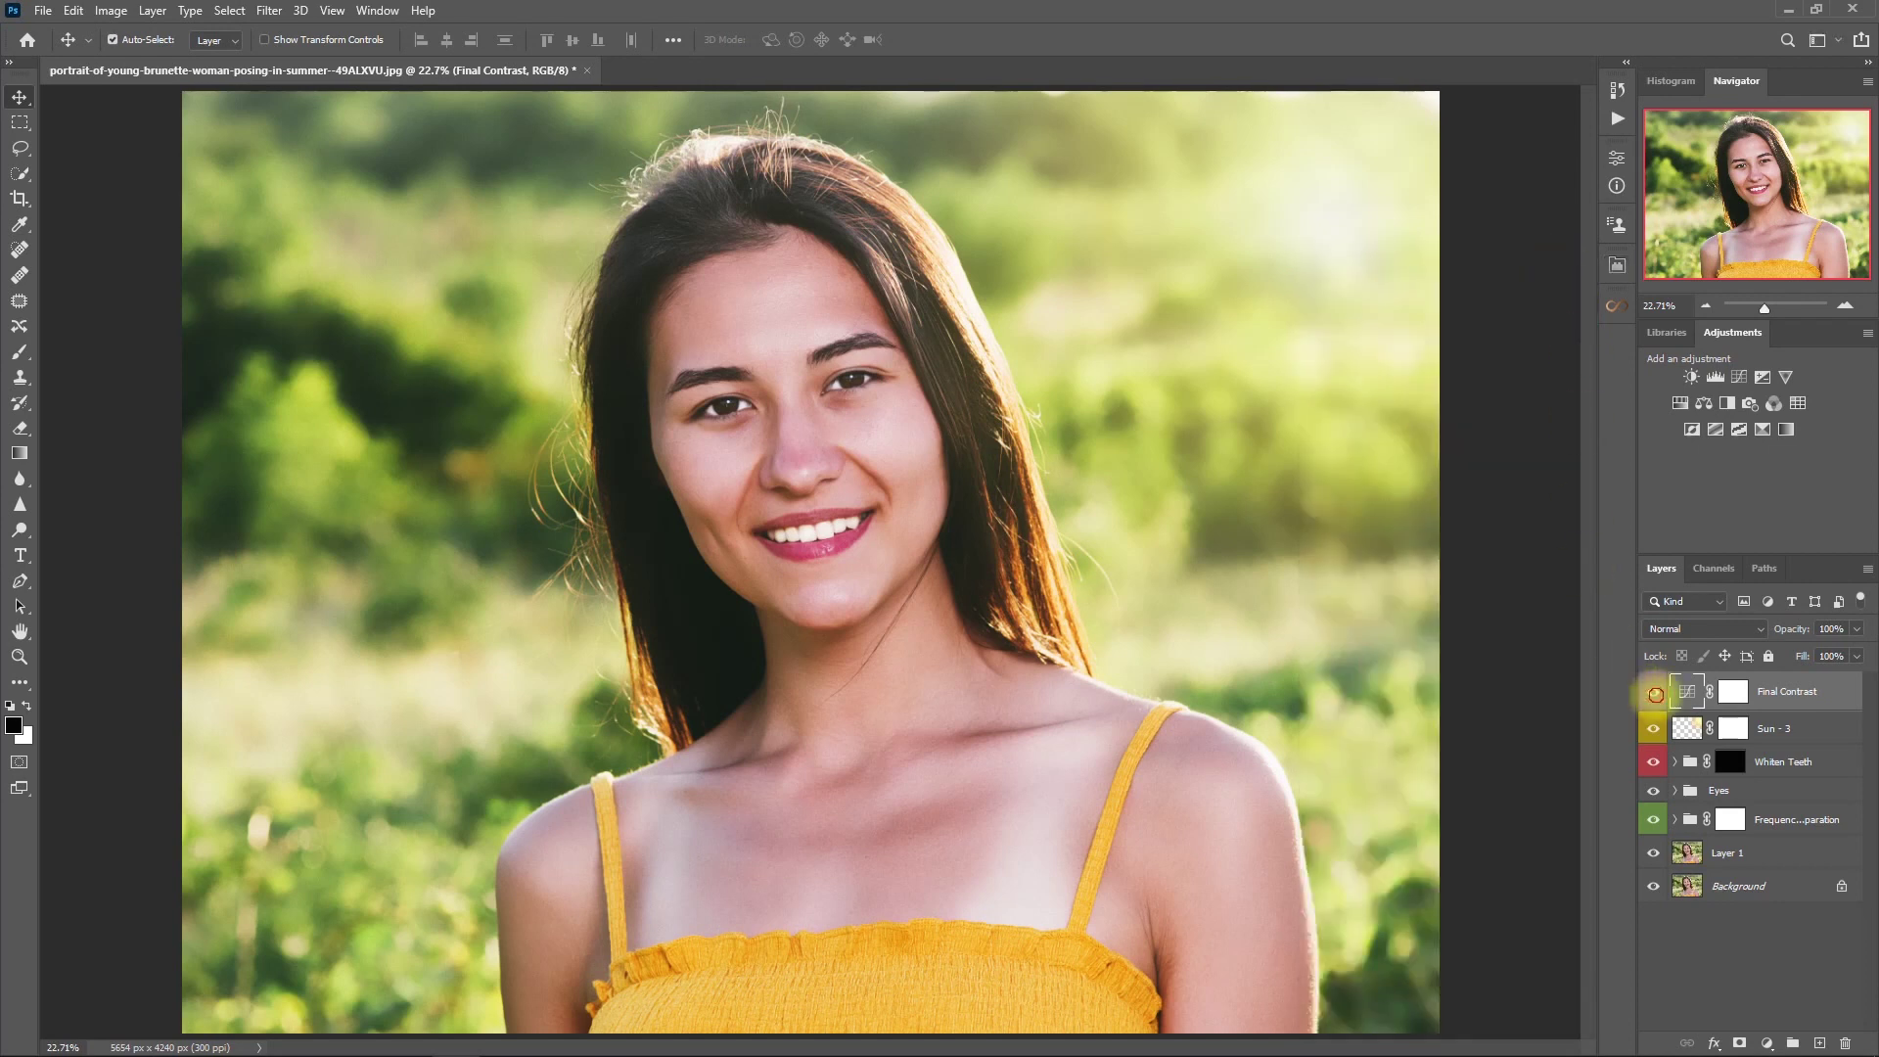
- Compare the Final Contrast layer on and off and adjust its opacity
click(1654, 693)
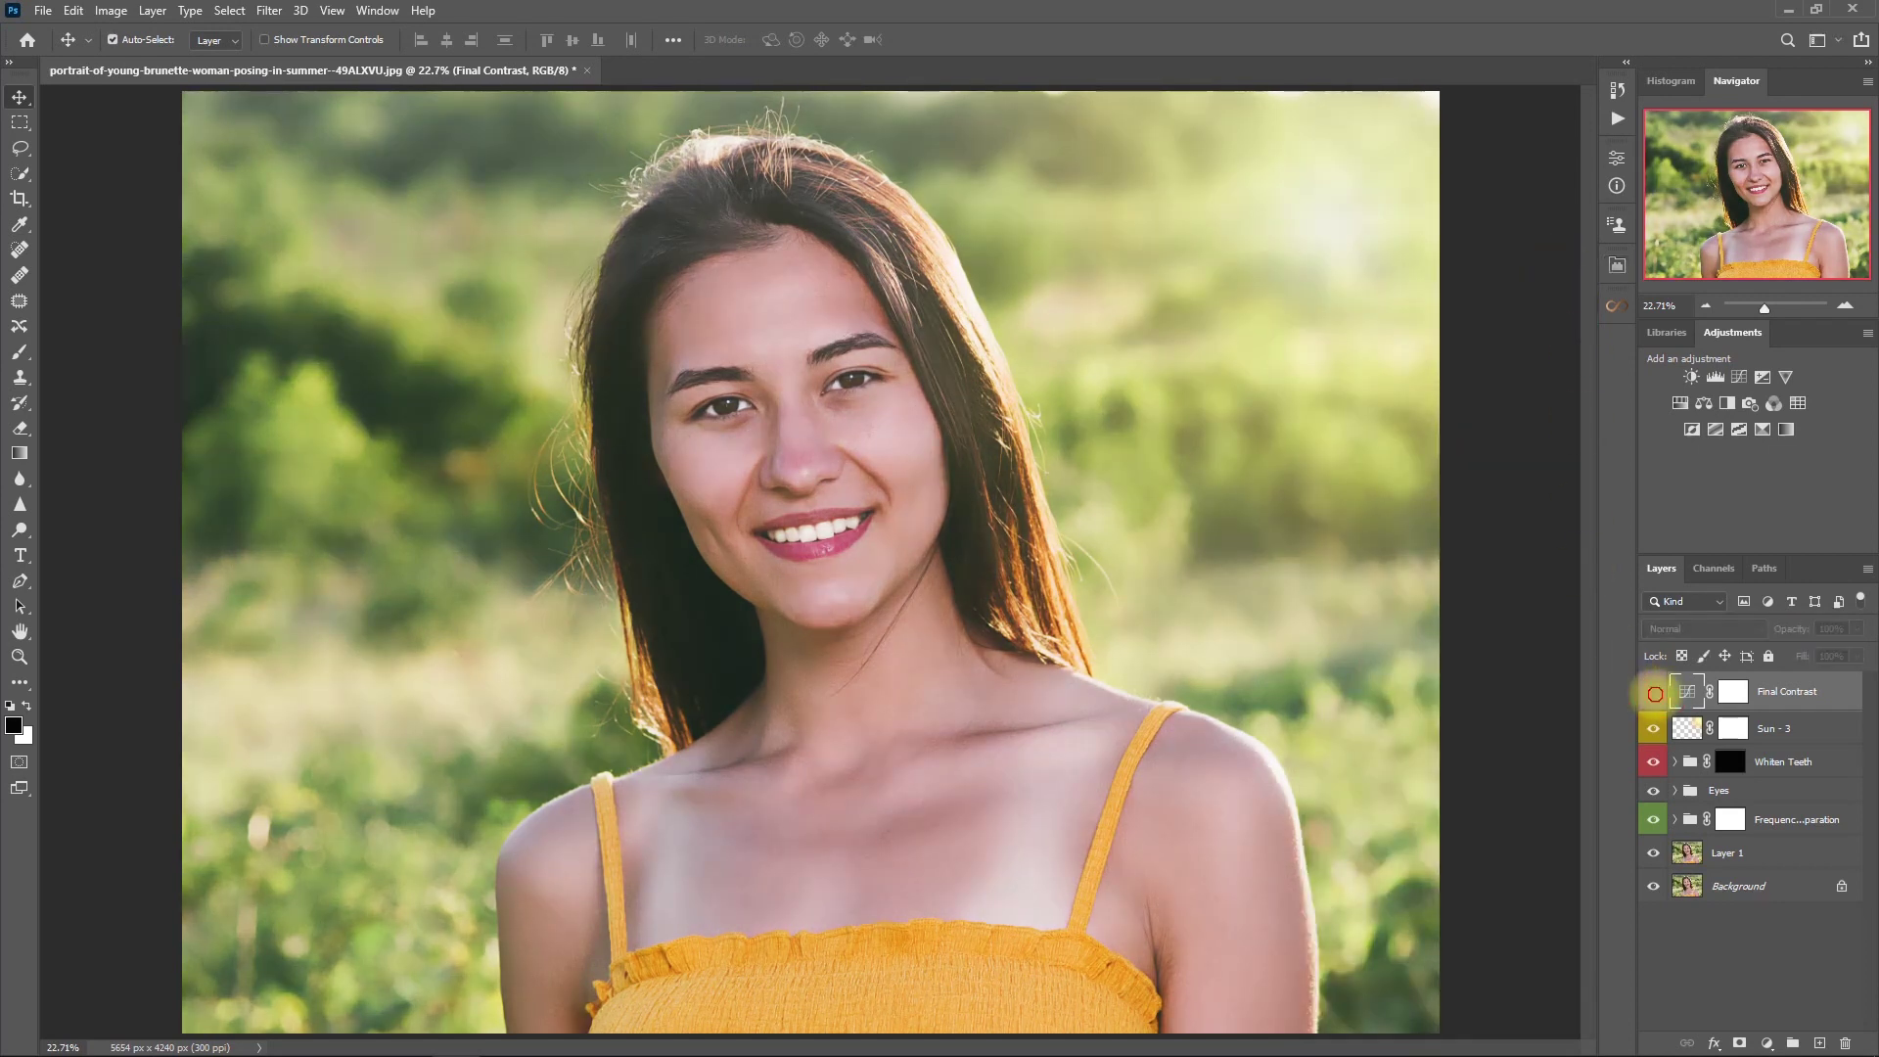
click(1654, 693)
scroll(861, 285, up, 5)
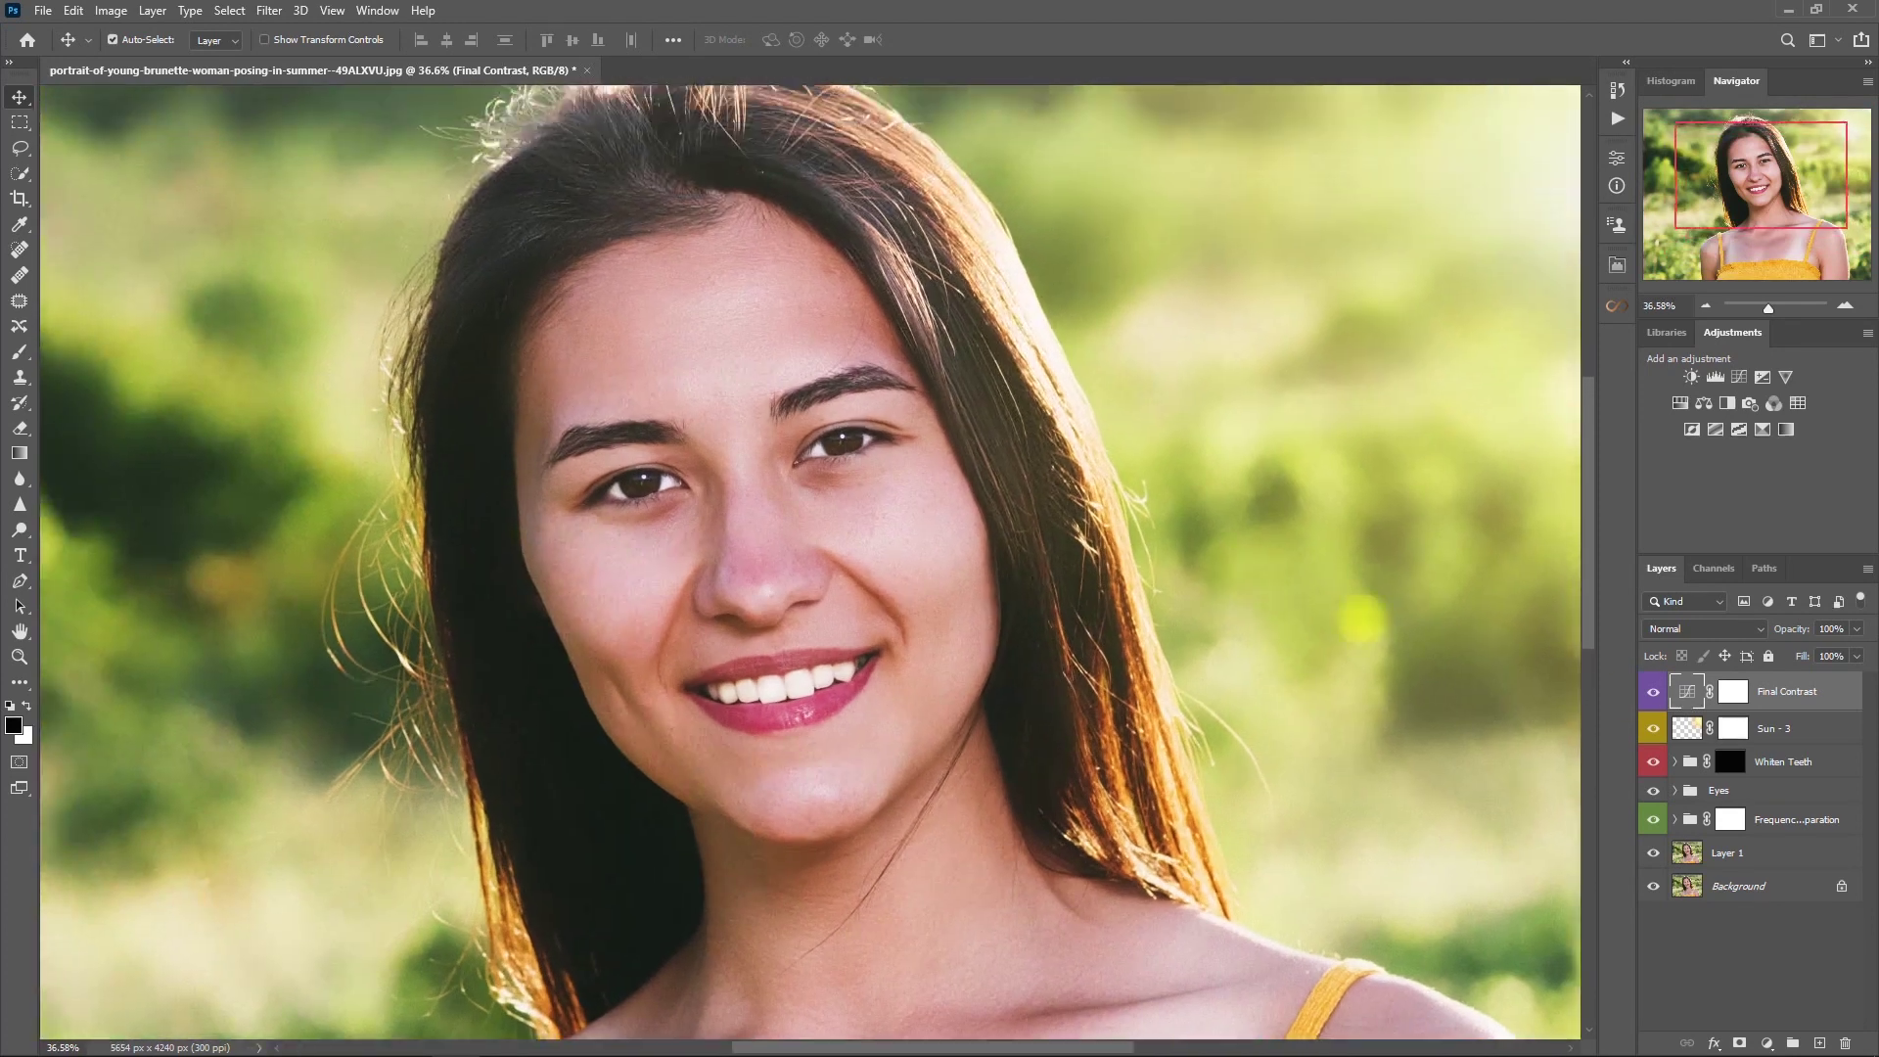
click(1654, 692)
click(1654, 693)
click(1856, 630)
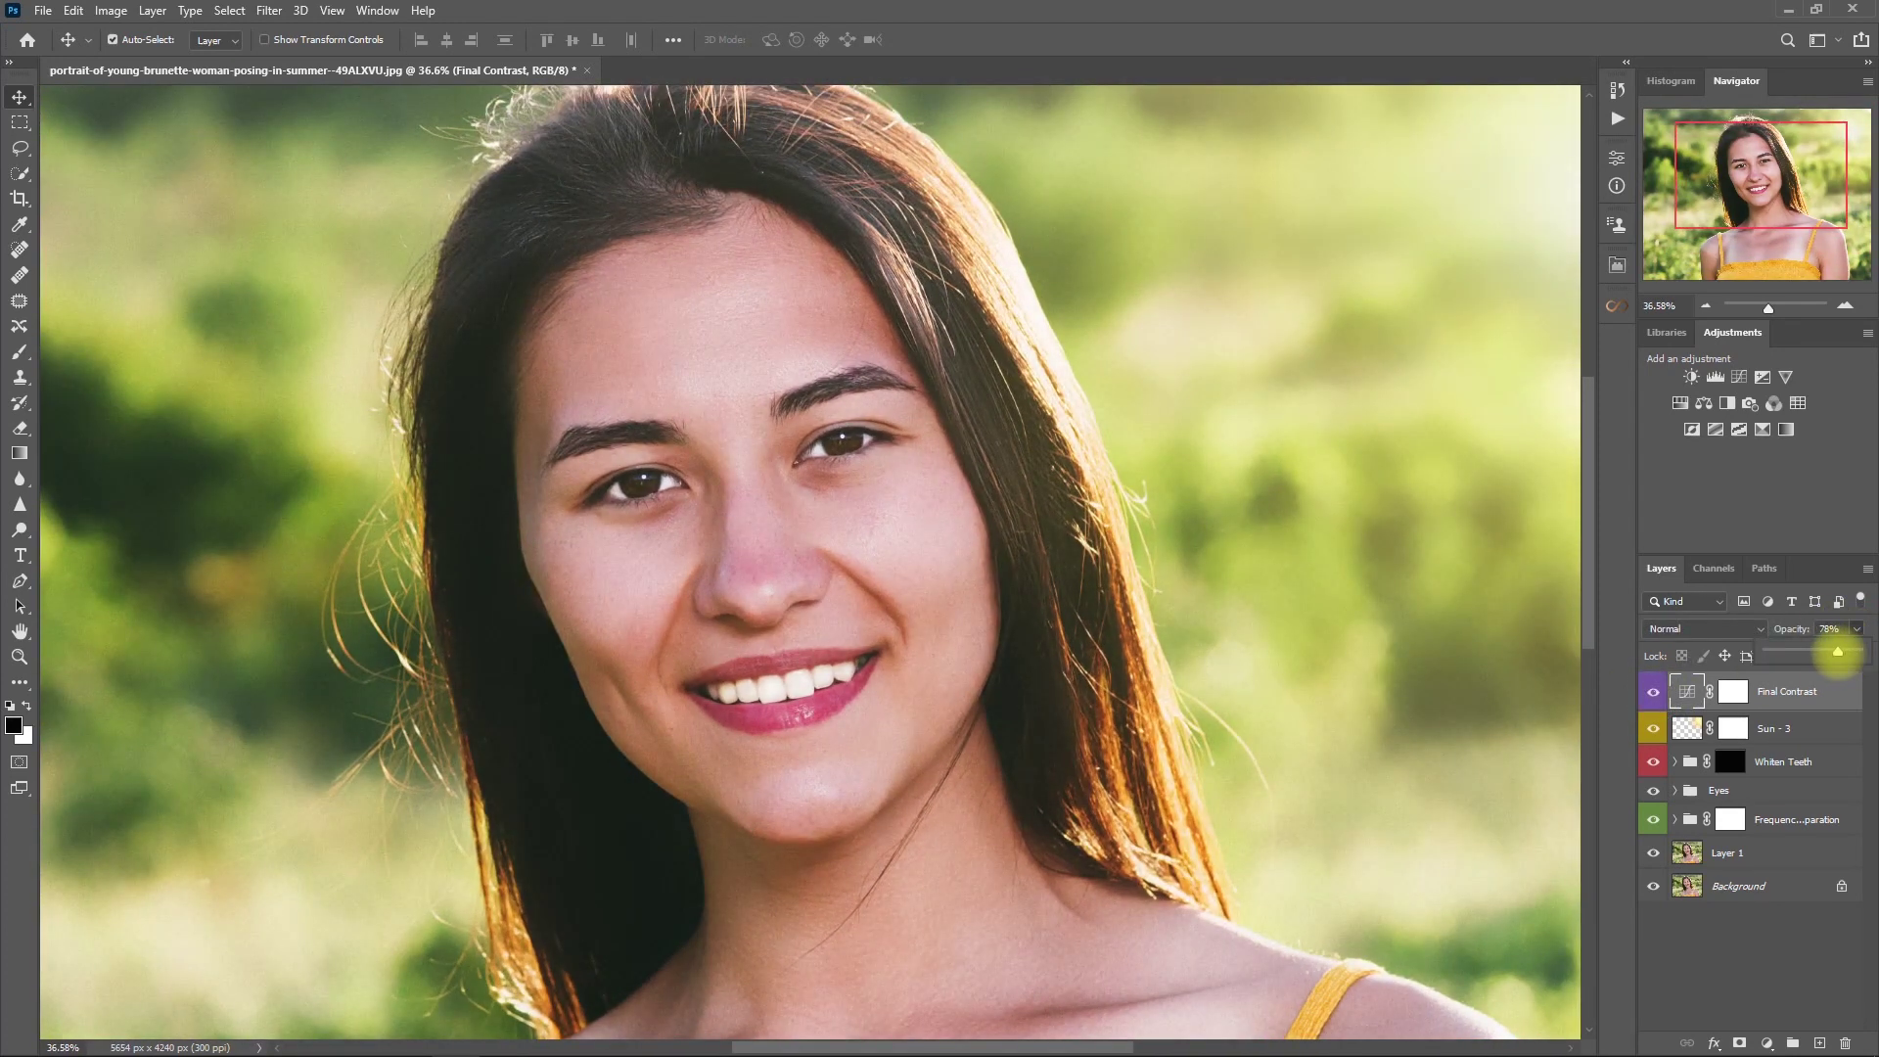
click(1766, 938)
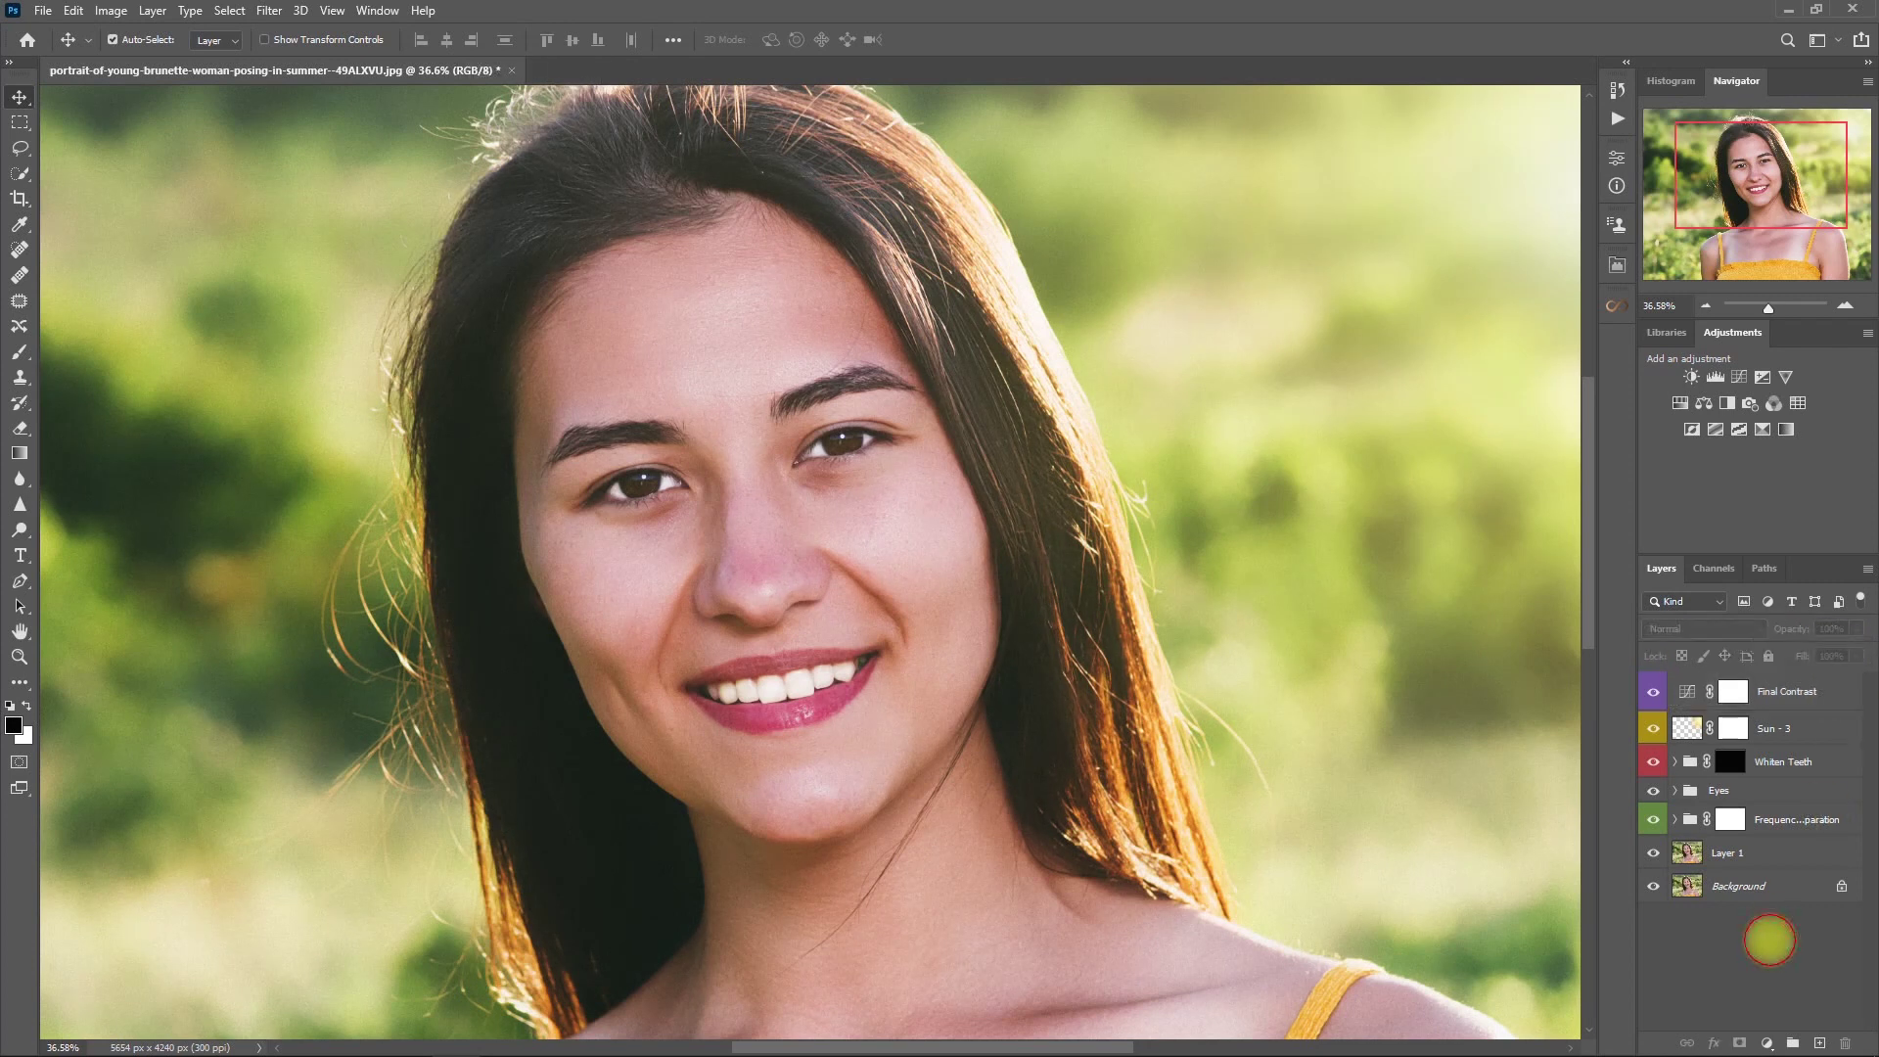
- Recheck the Final Contrast effect at full-photo view, leaving the layer switched on
click(1654, 691)
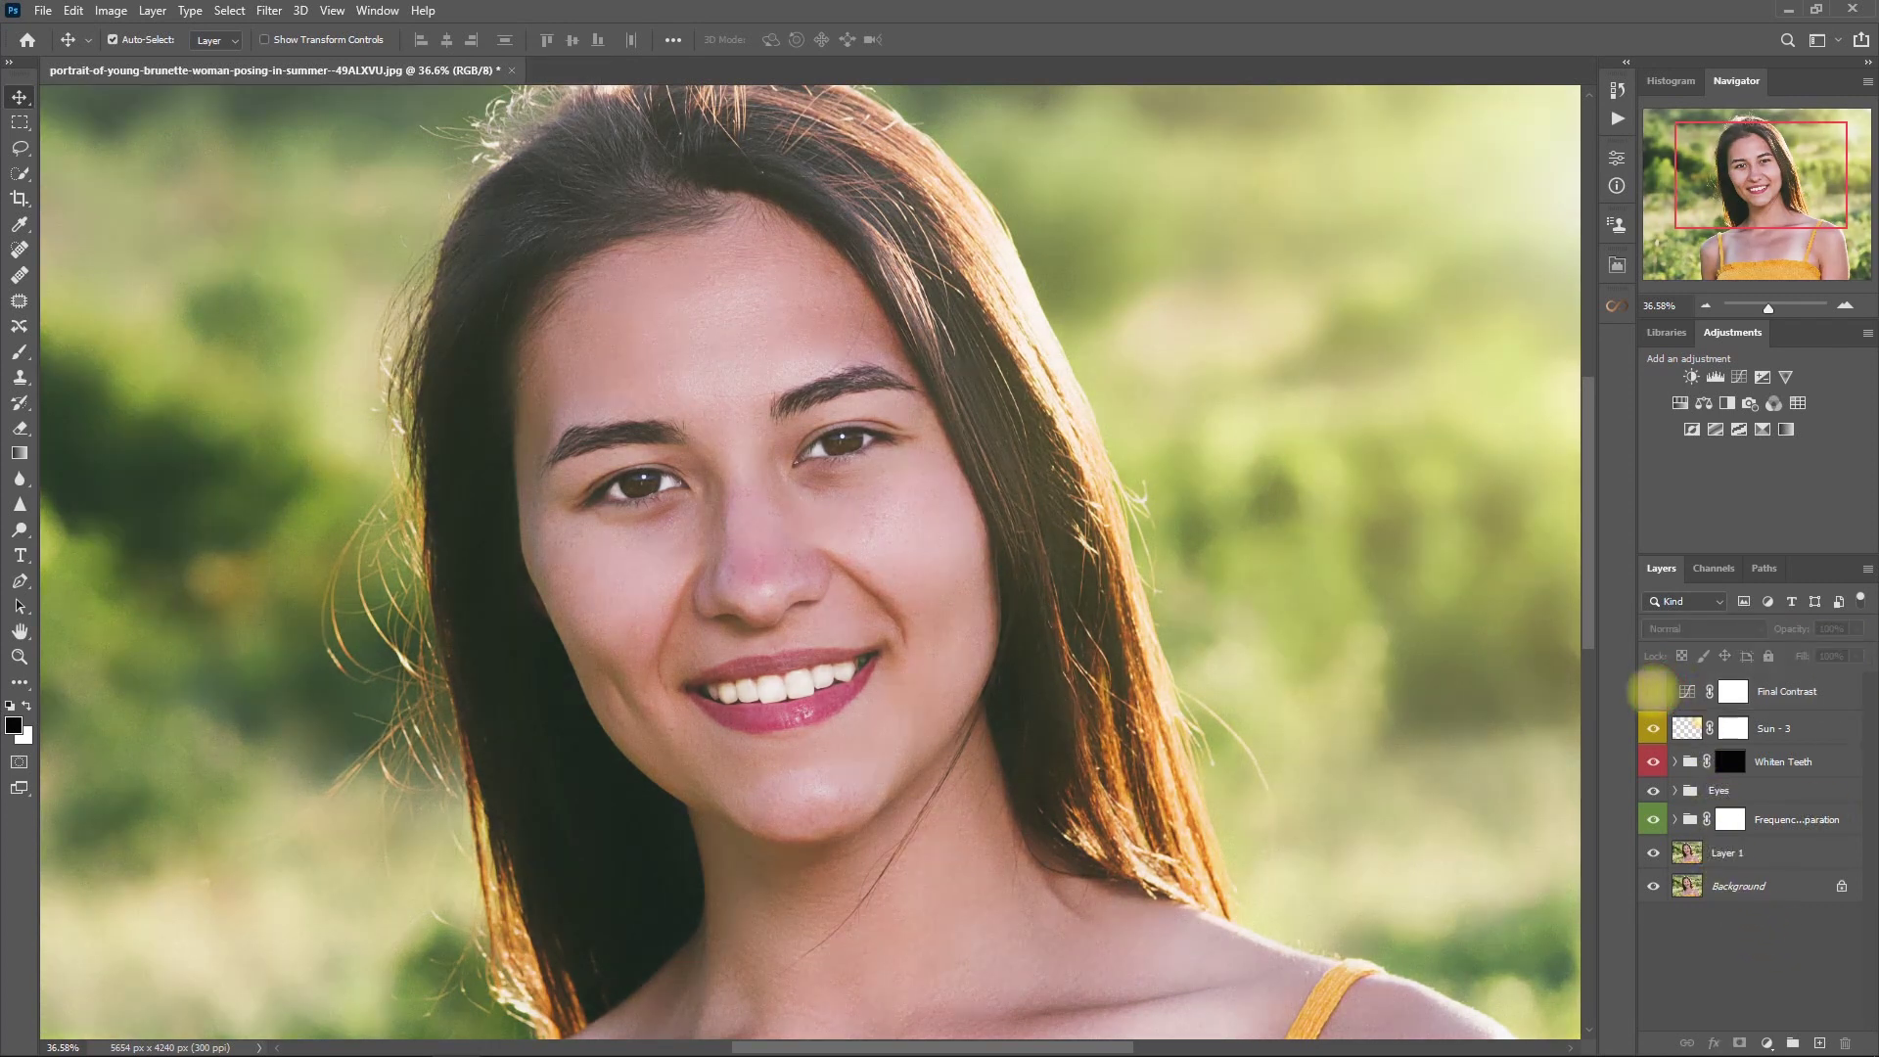
click(1653, 692)
click(1653, 692)
click(1653, 692)
key(ctrl+0)
click(1653, 692)
click(1653, 692)
click(1653, 692)
click(1653, 692)
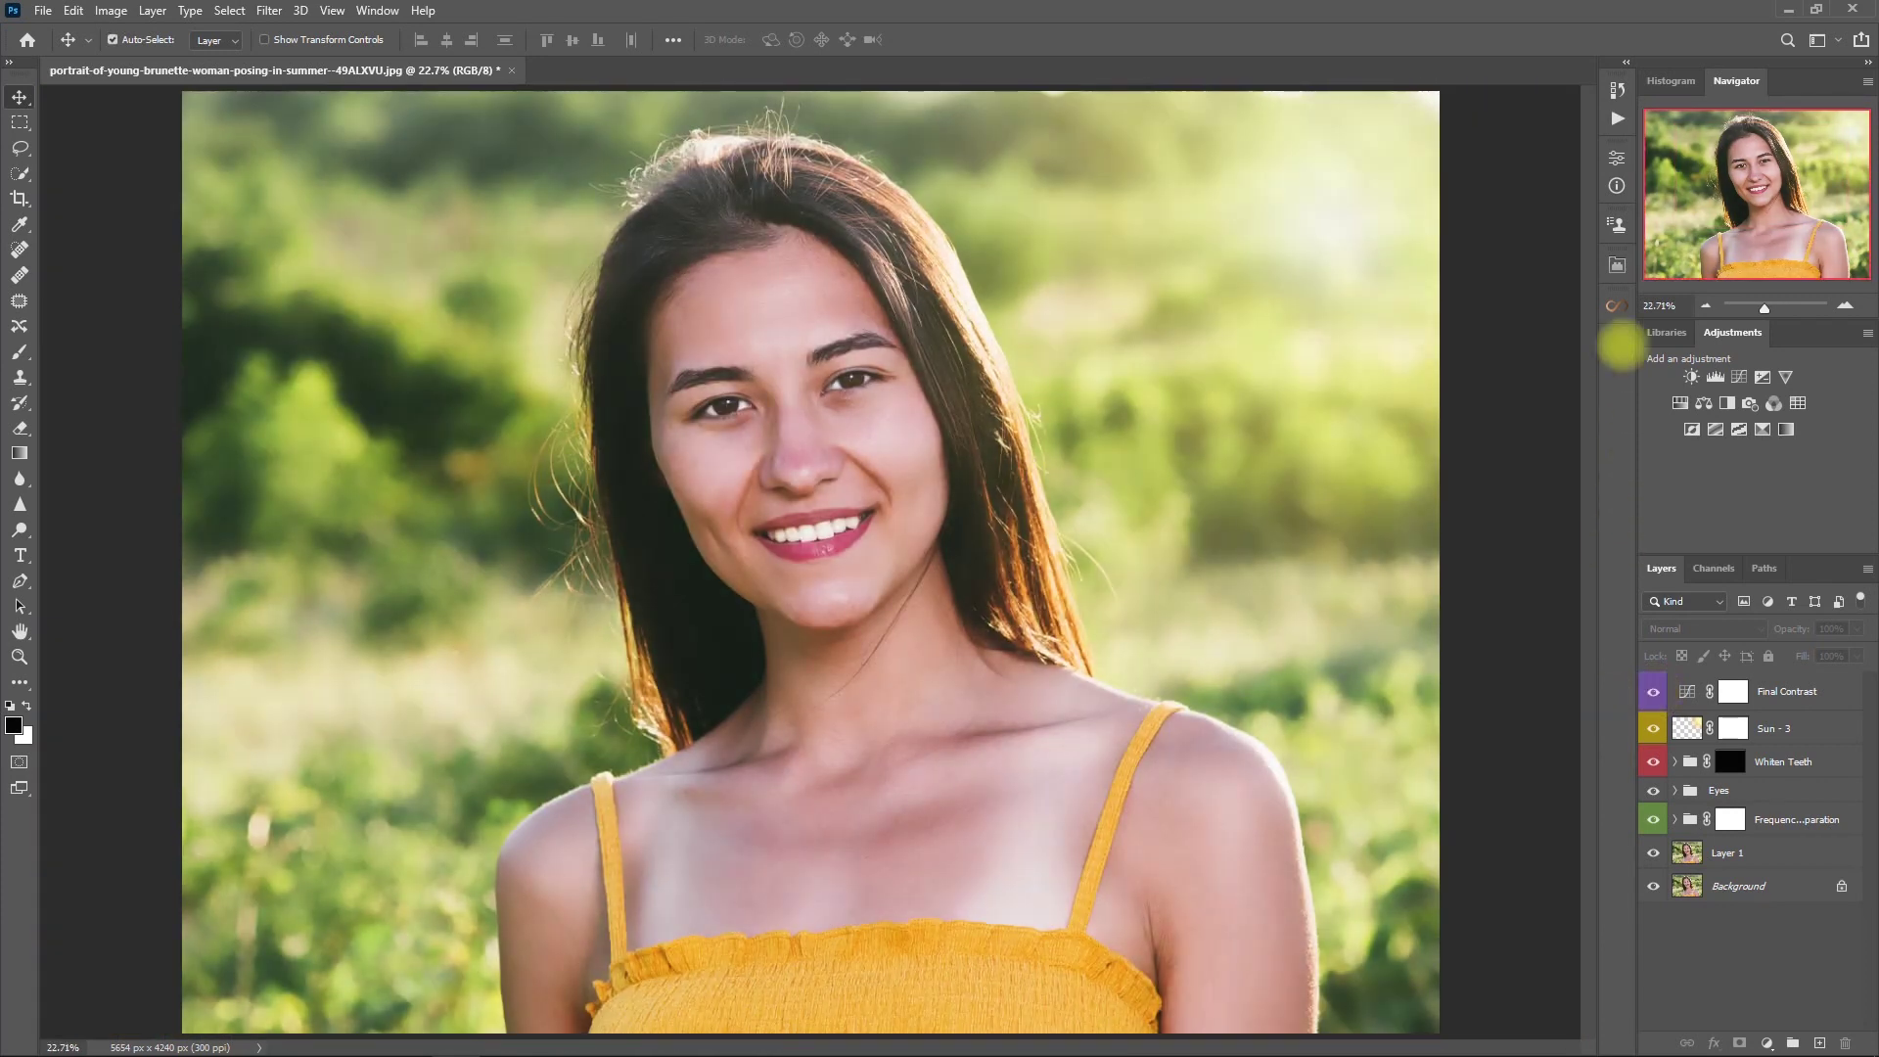
- Open Retouch Pro's FINISH > SAVE PHOTO > For web export settings
click(1616, 264)
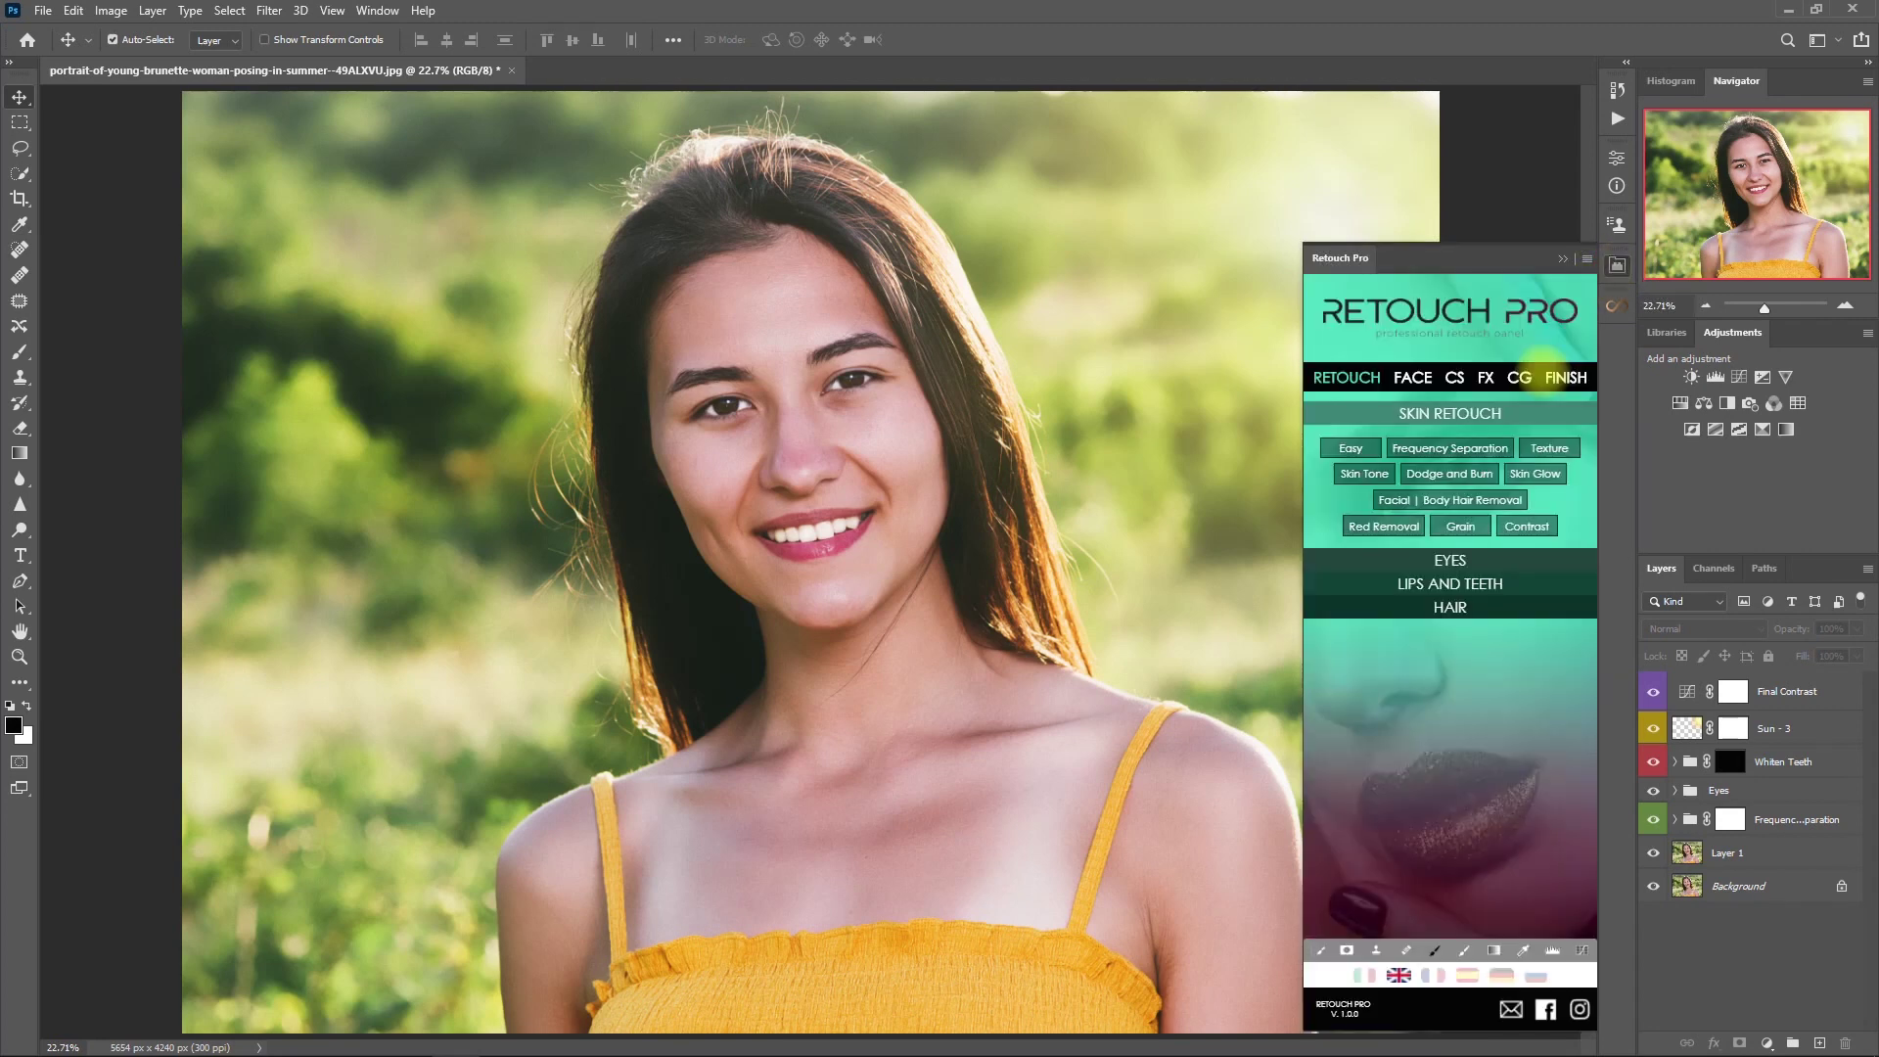
click(1564, 377)
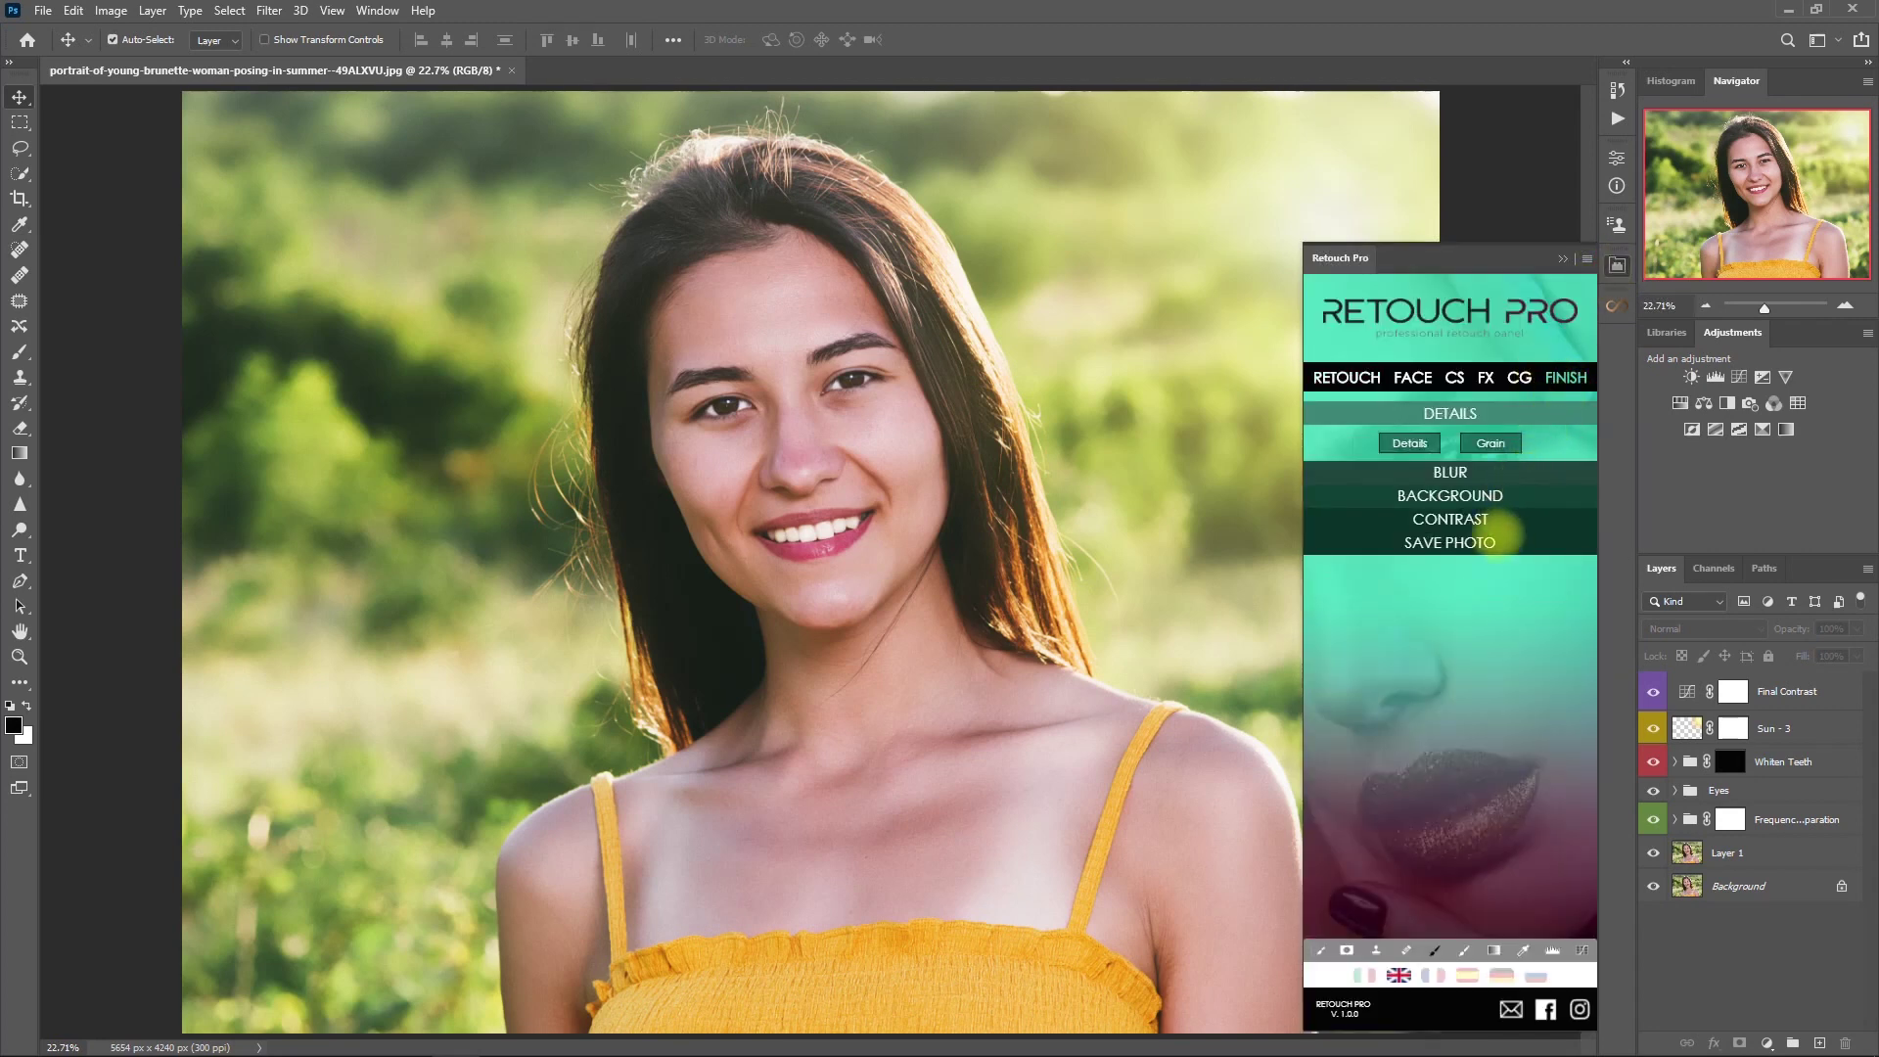
click(1517, 541)
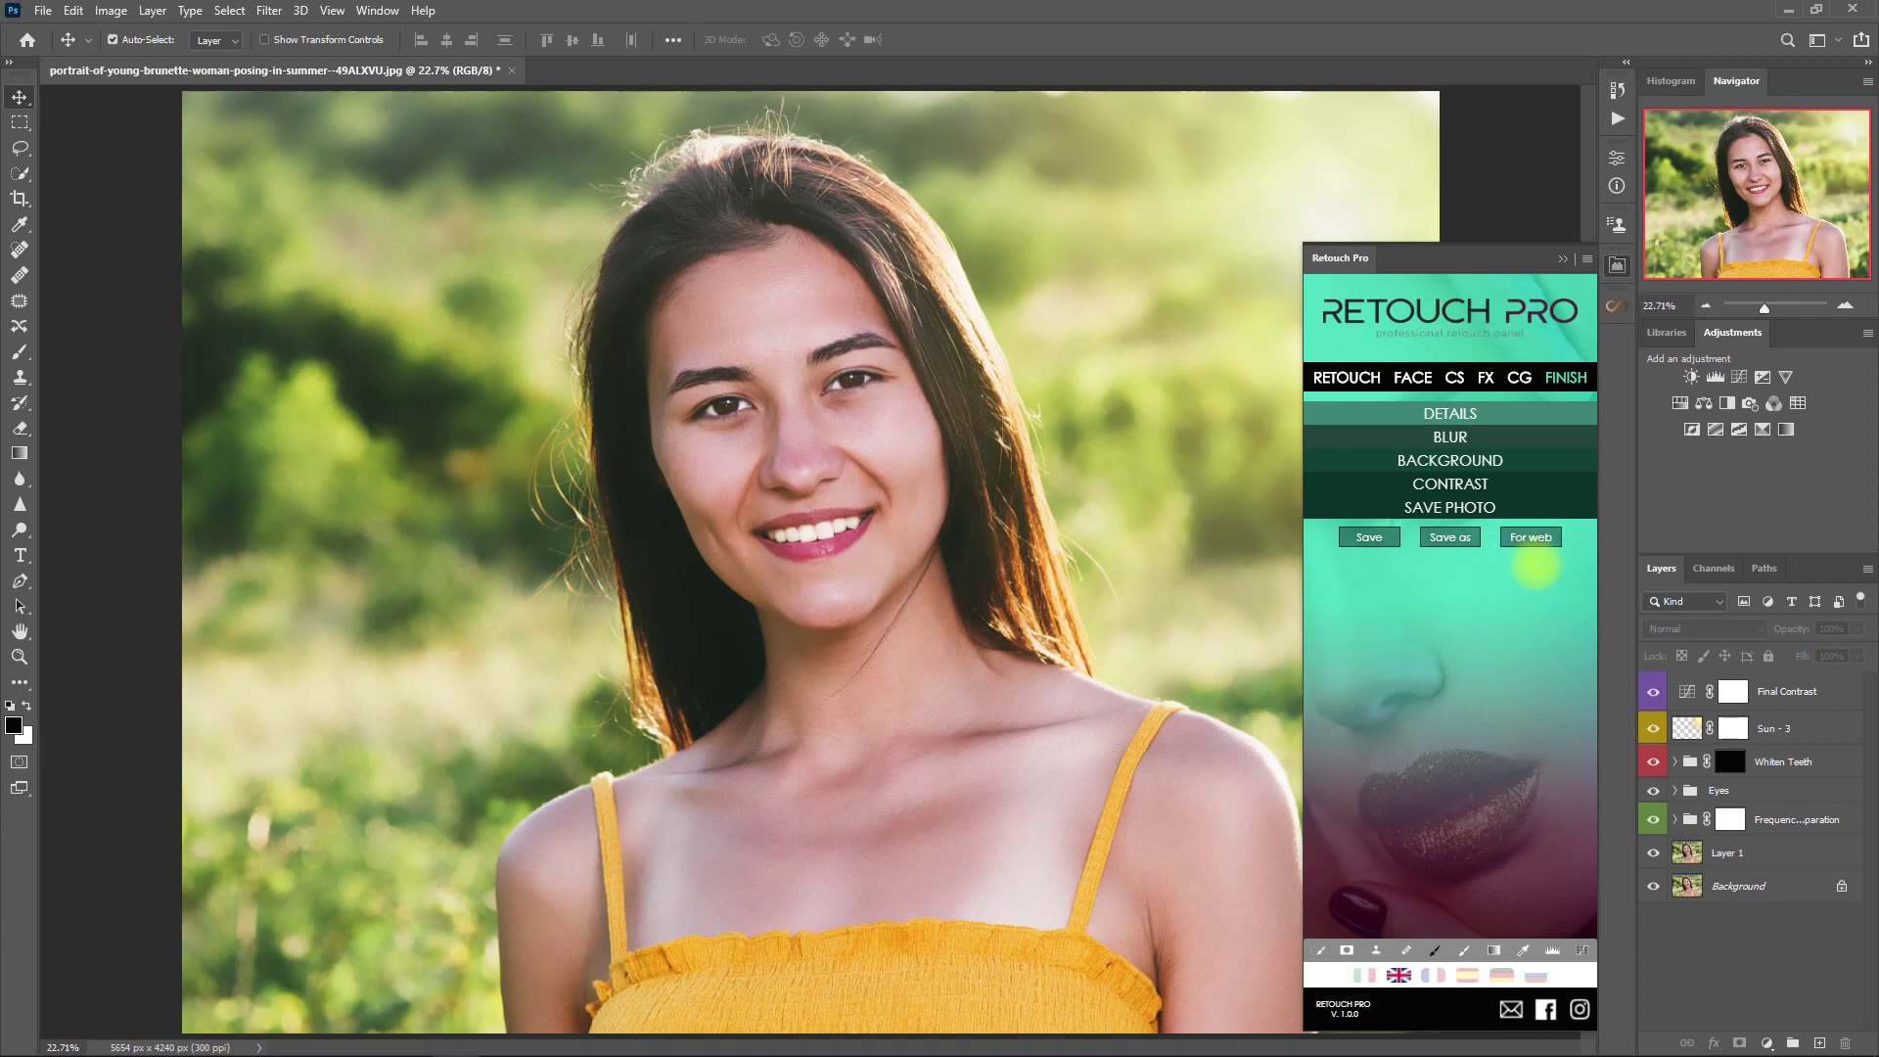
click(1532, 537)
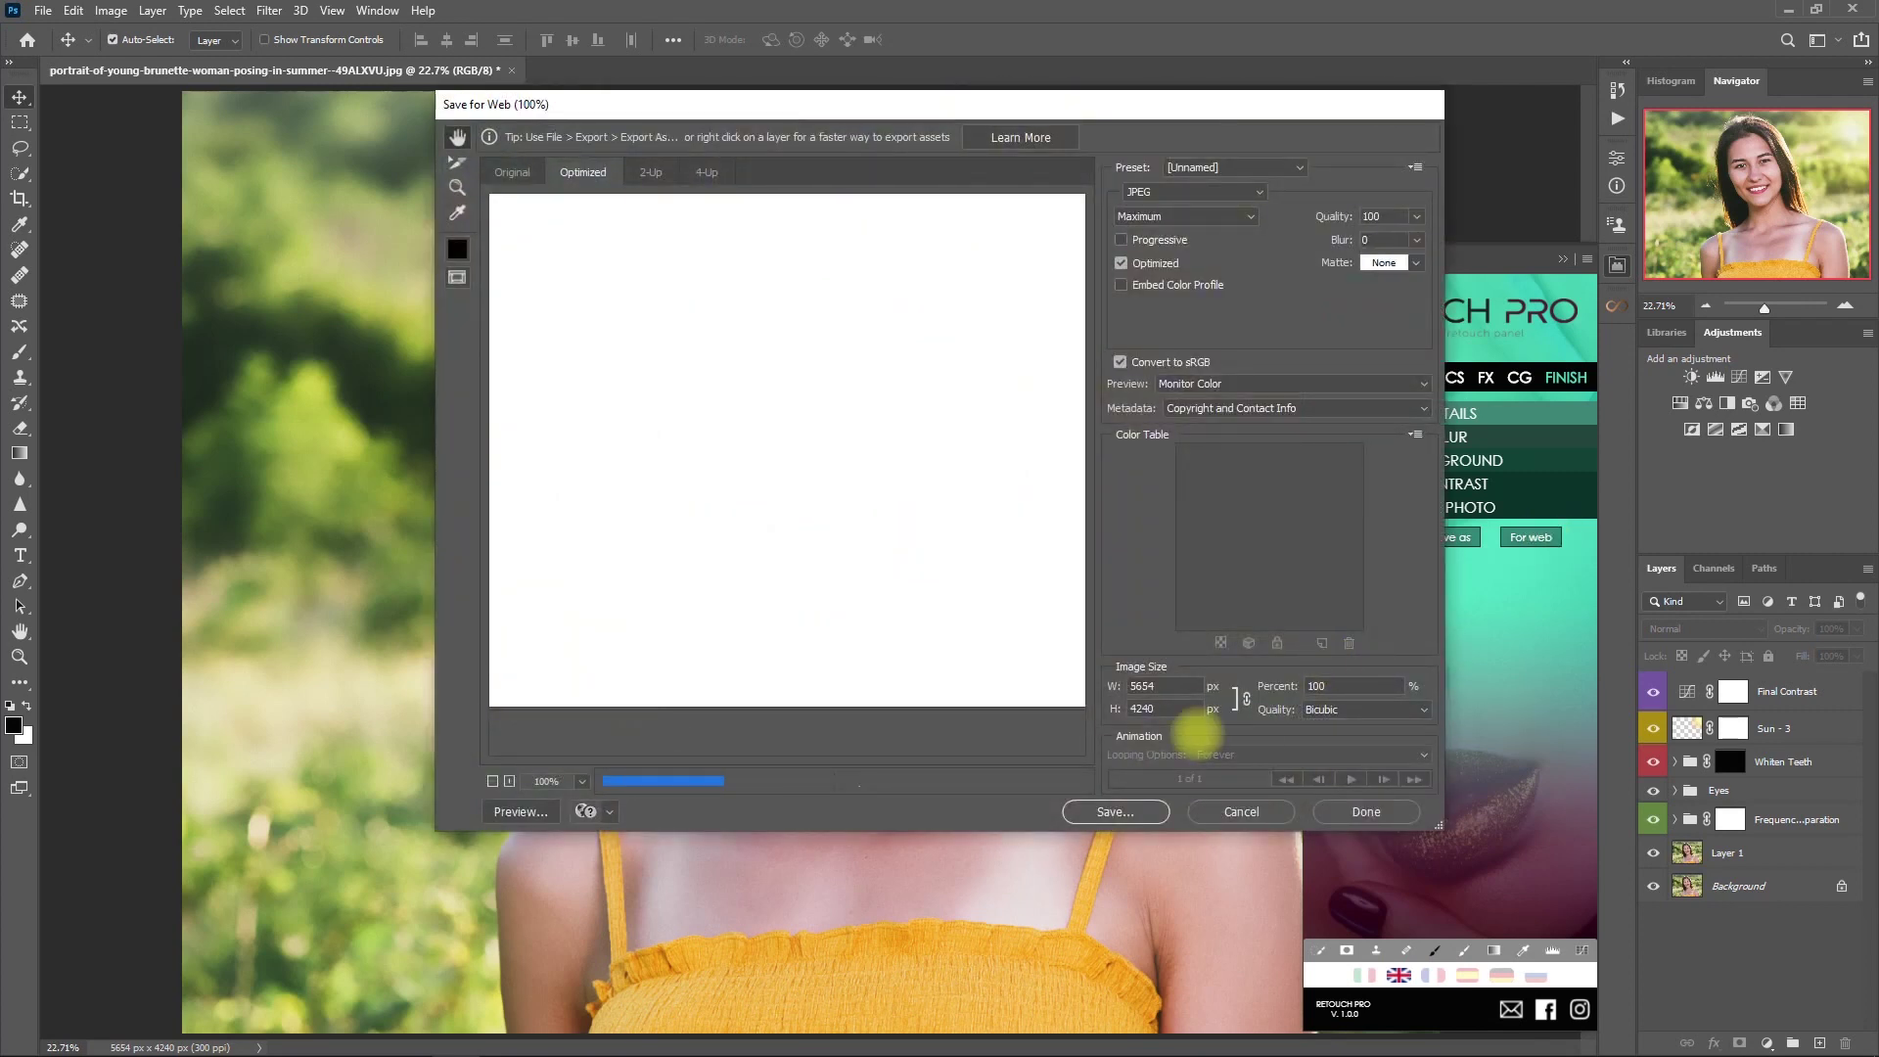
- Set the export size to 2048 × 1536 and save the JPEG as 'Retouch'
double_click(1126, 688)
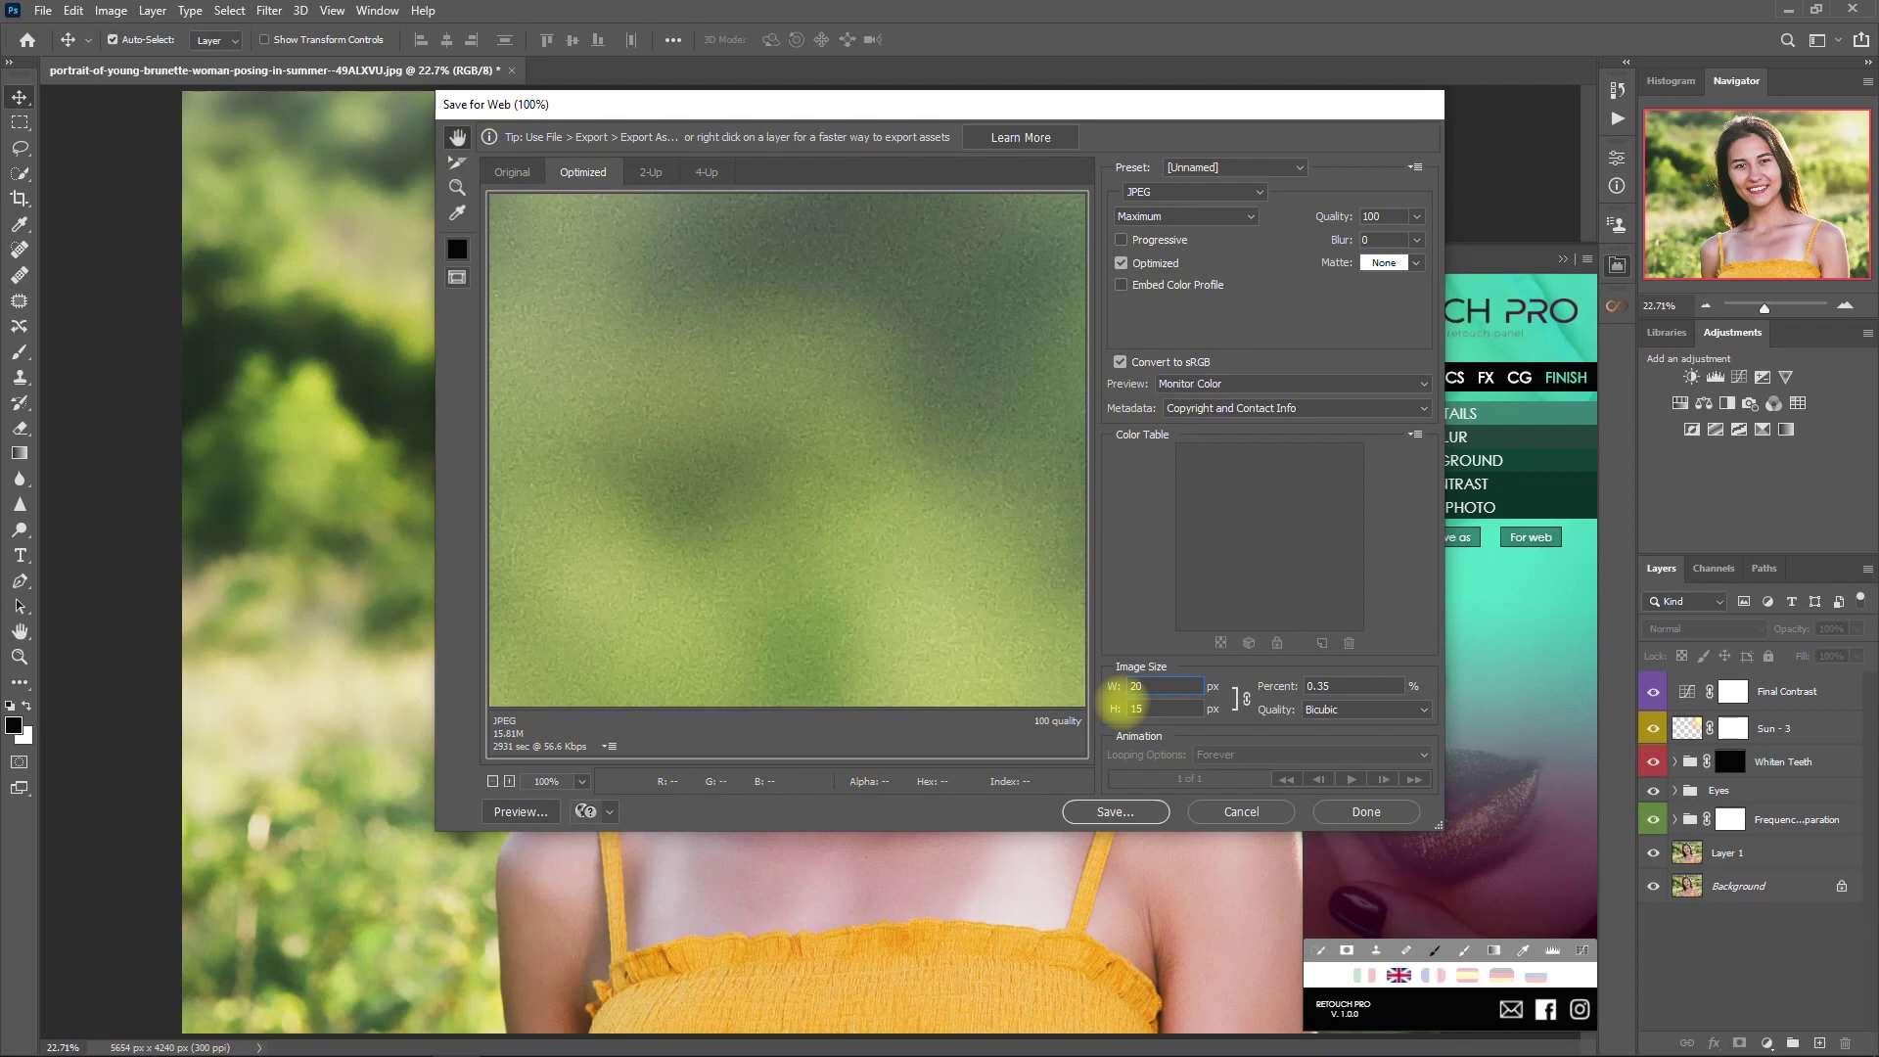
click(1158, 709)
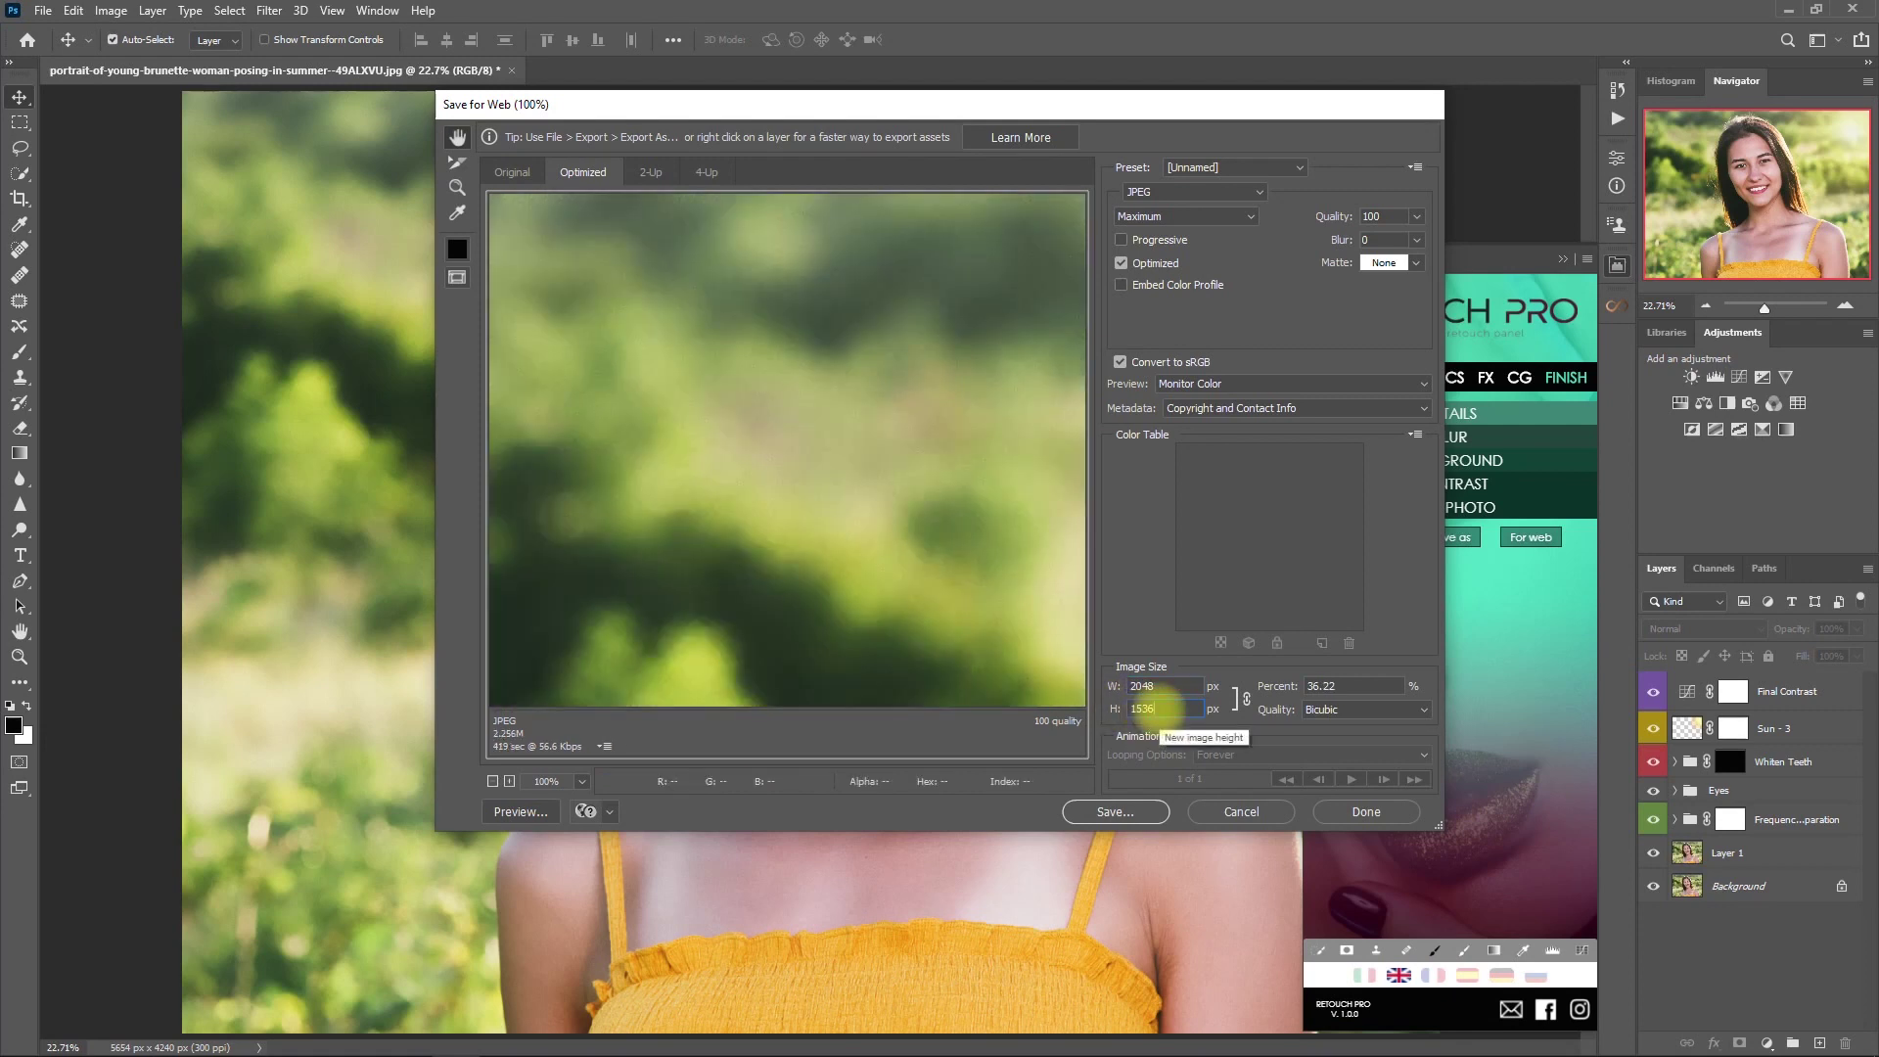
click(1114, 811)
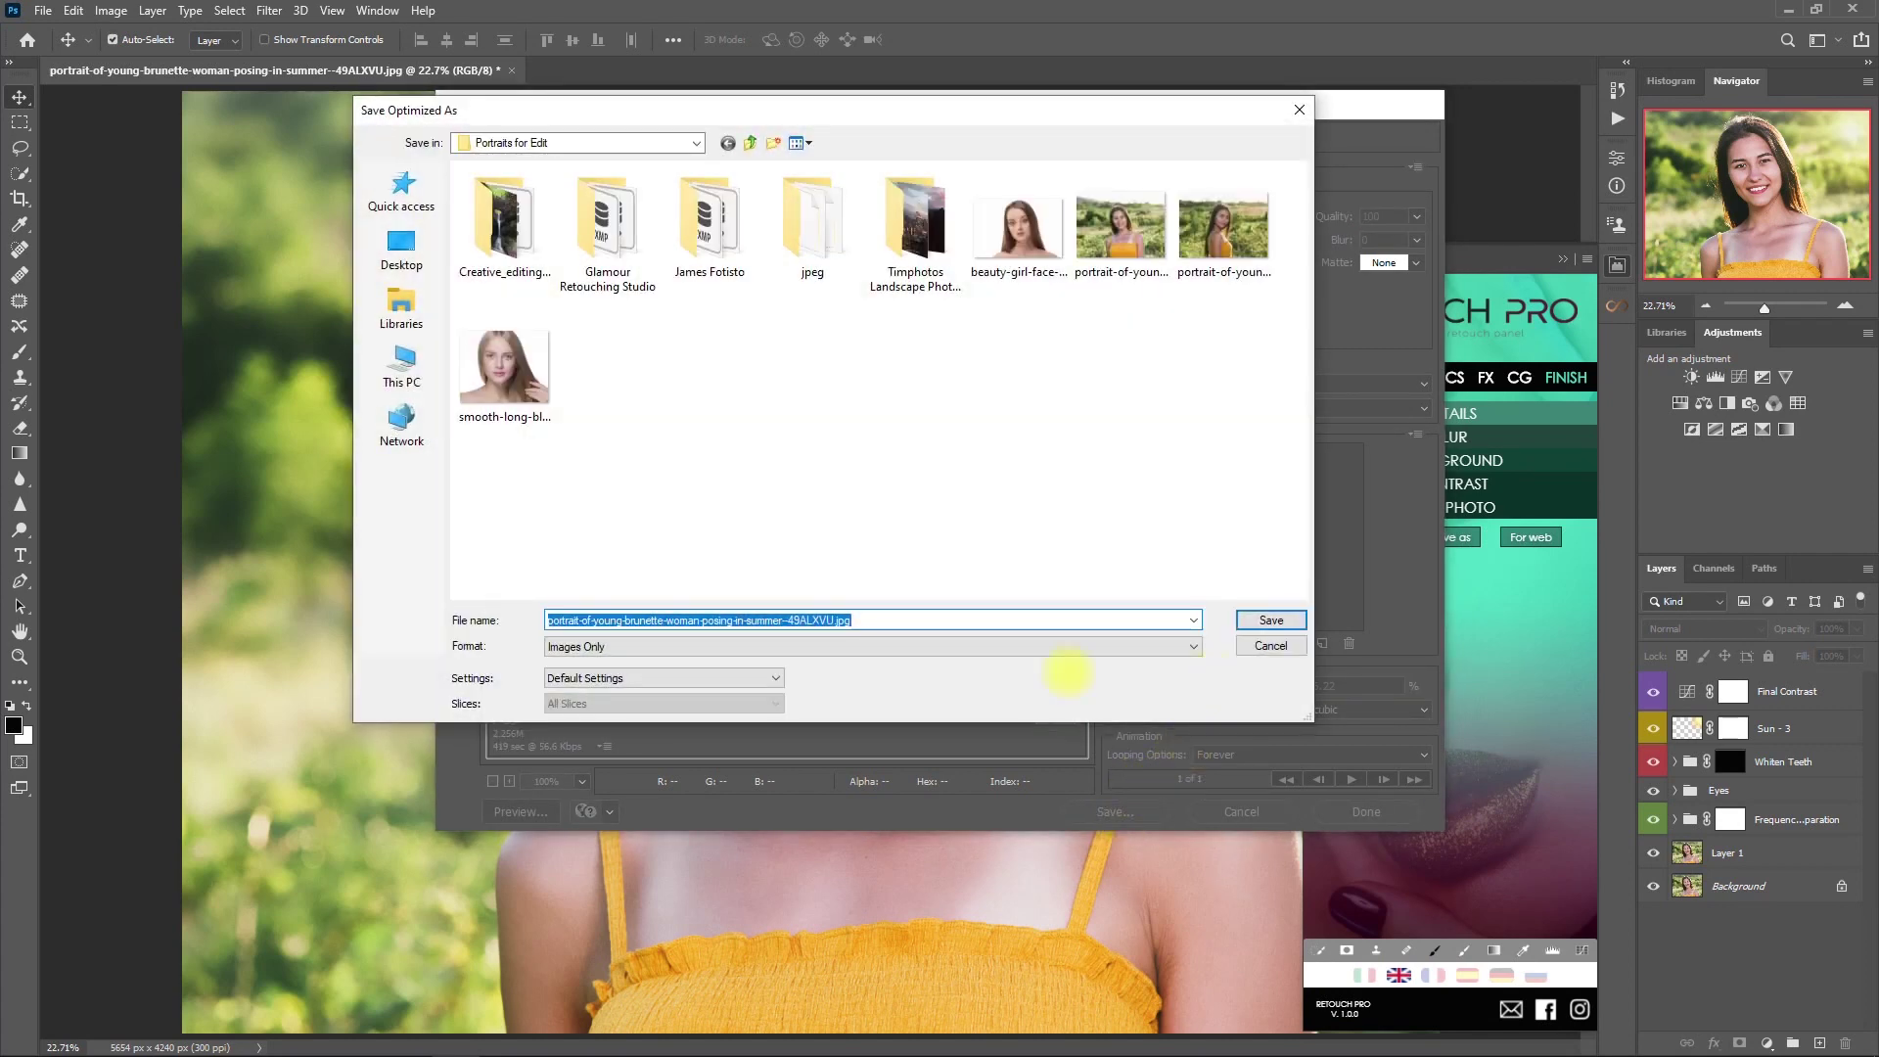
text(Retouch Pro Edit)
key(Return)
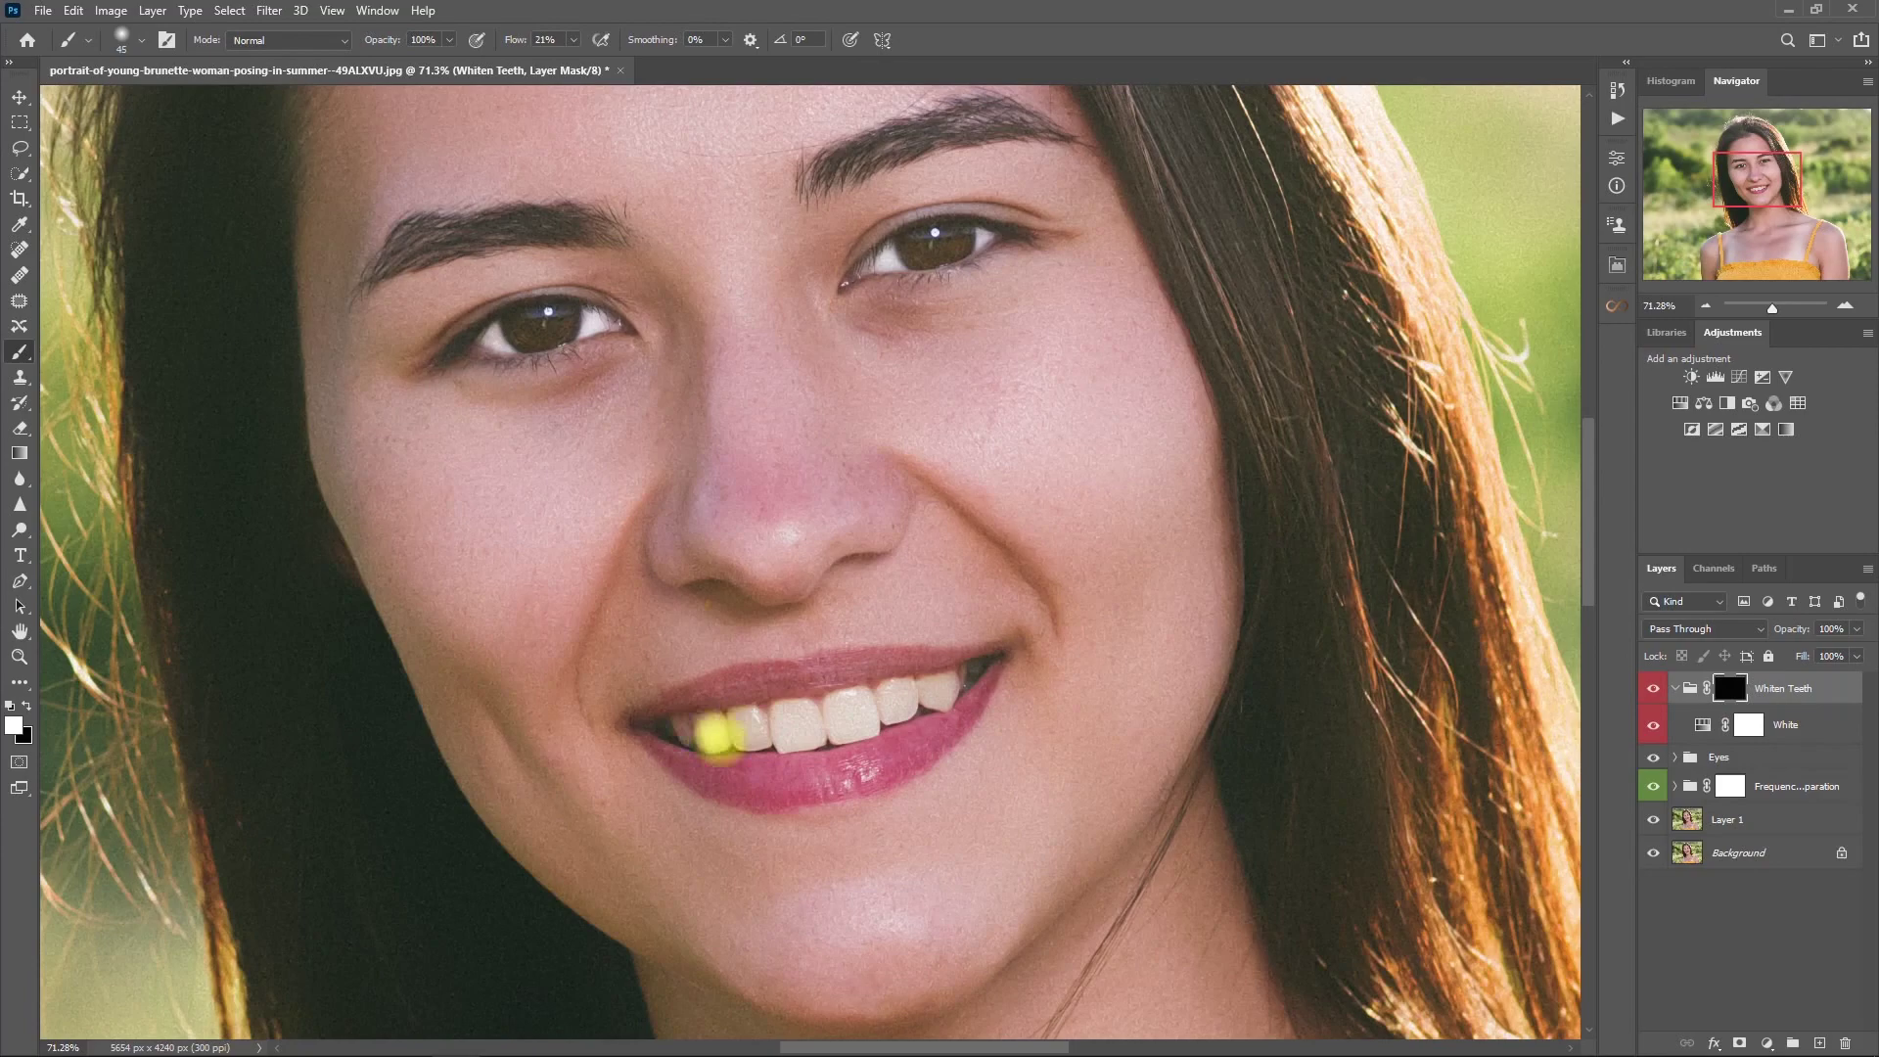
- Brush across the front teeth to brighten them
drag(721, 725, 832, 729)
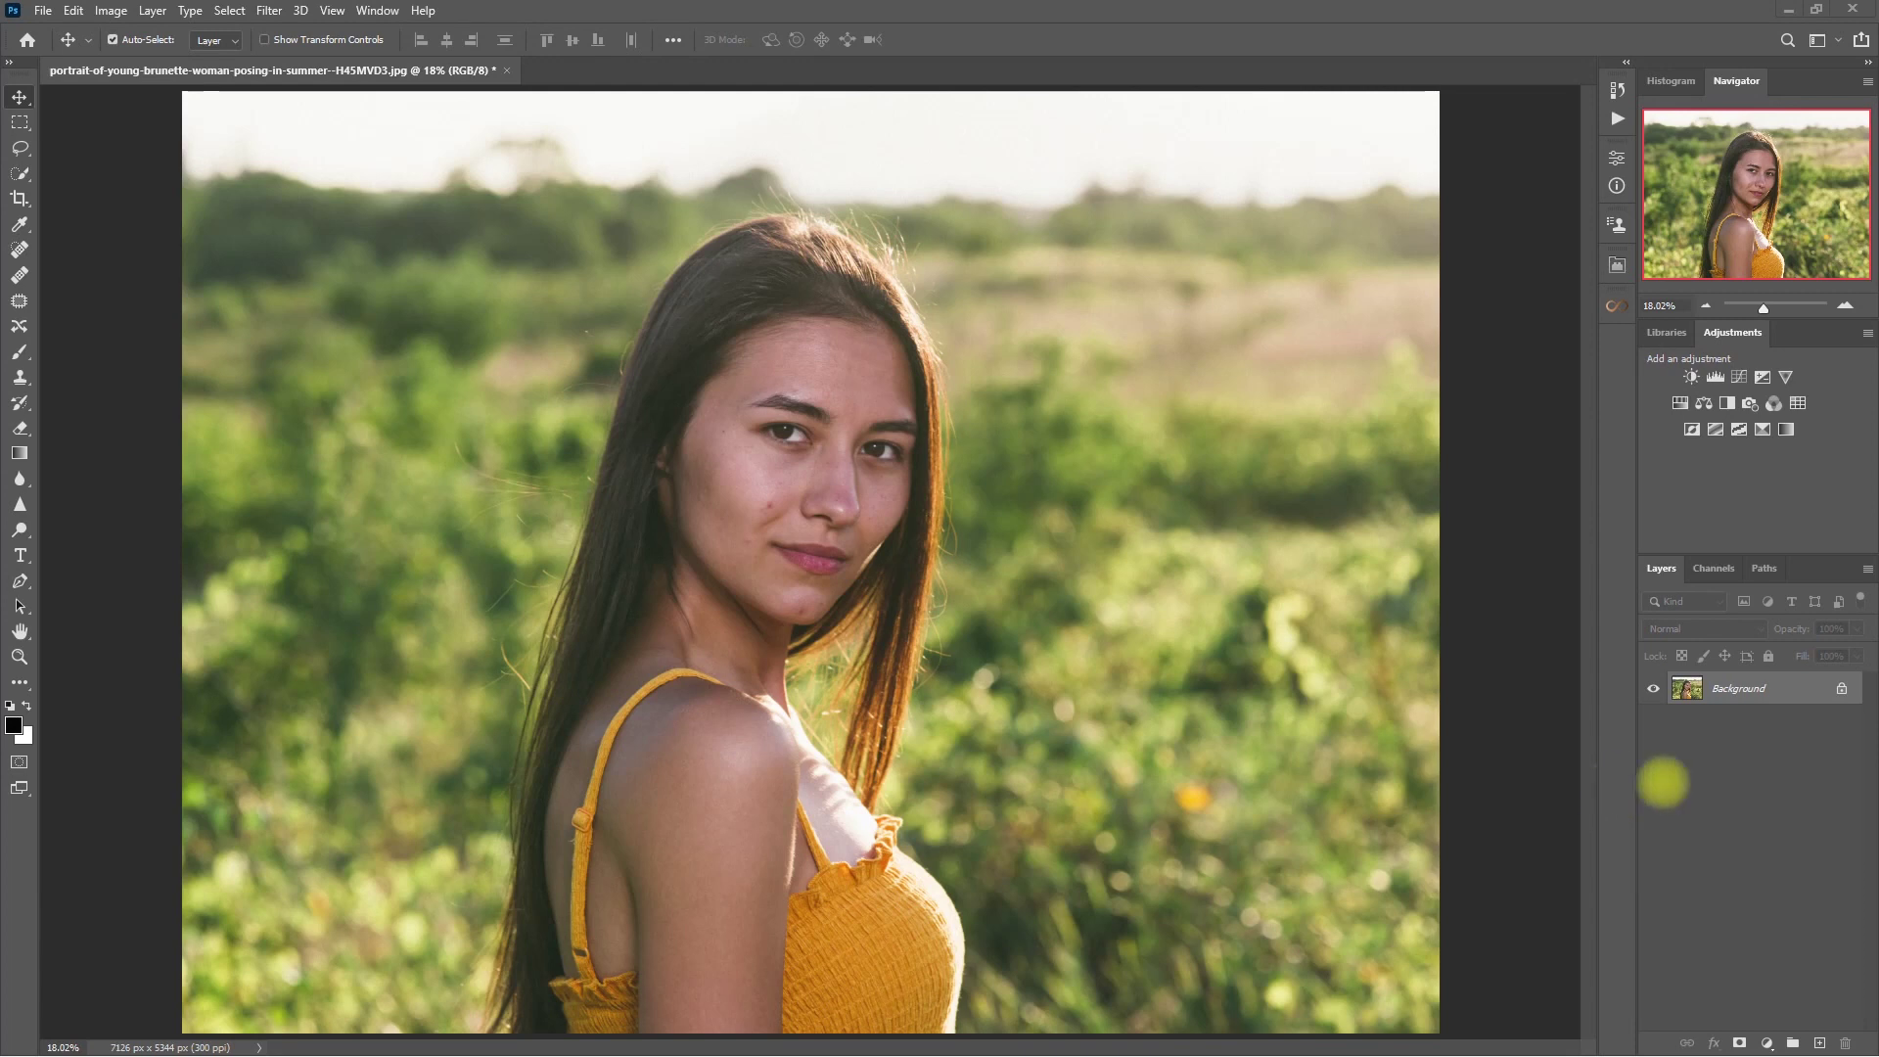
- Duplicate the Background to Layer 1 and spot-heal the cheek blemishes
key(ctrl+j)
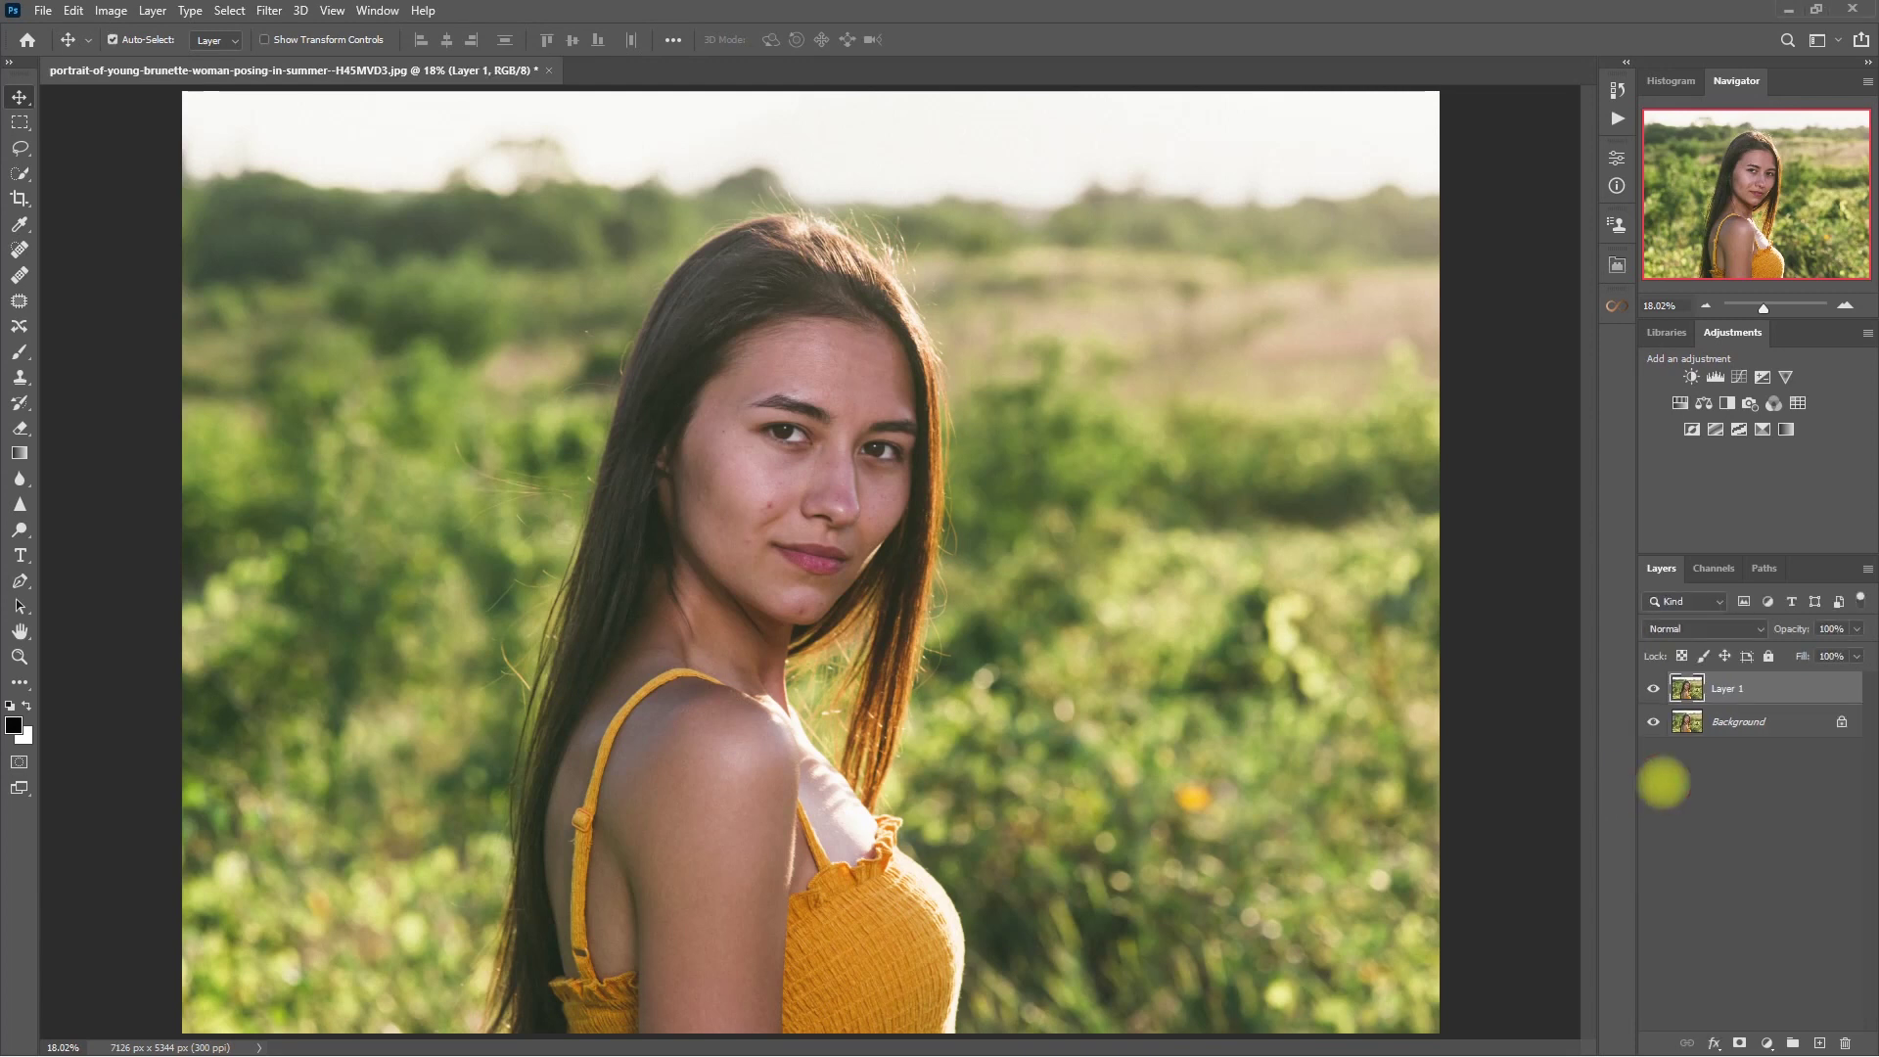
click(19, 253)
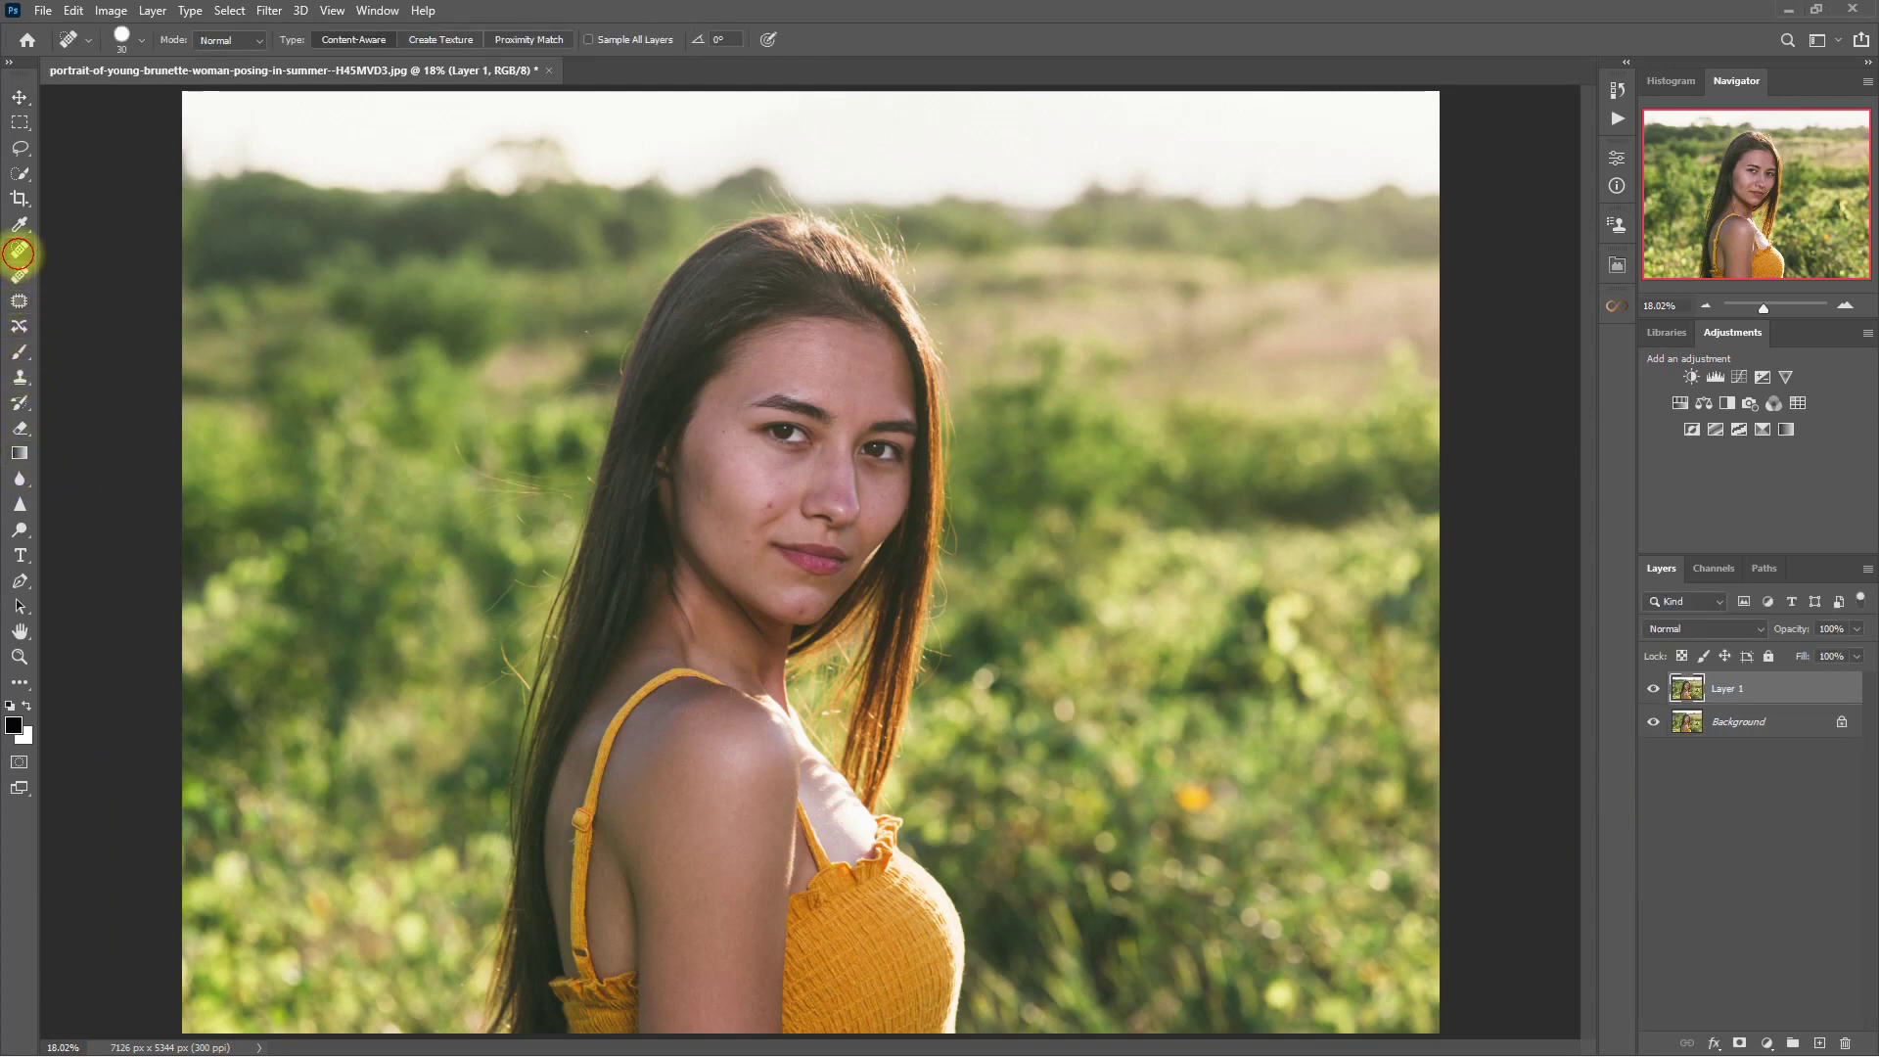
scroll(768, 507, up, 3)
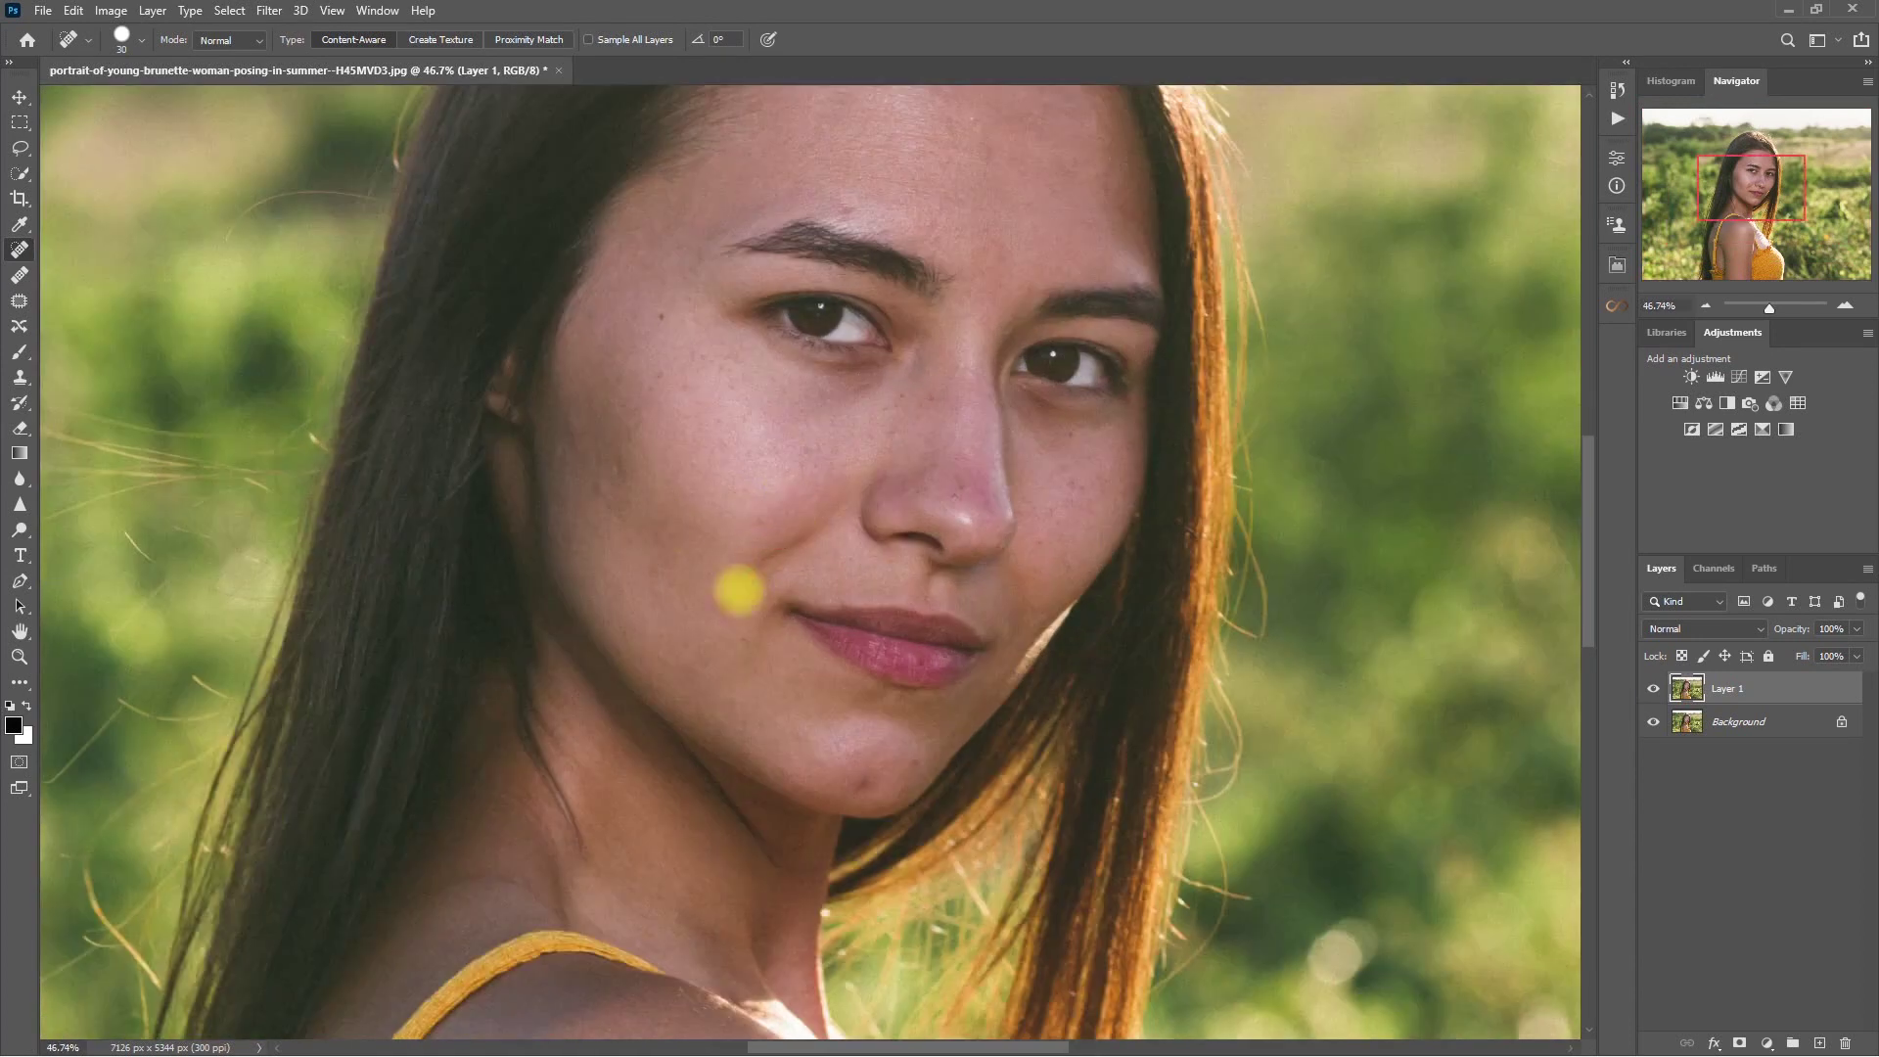
scroll(744, 548, up, 1)
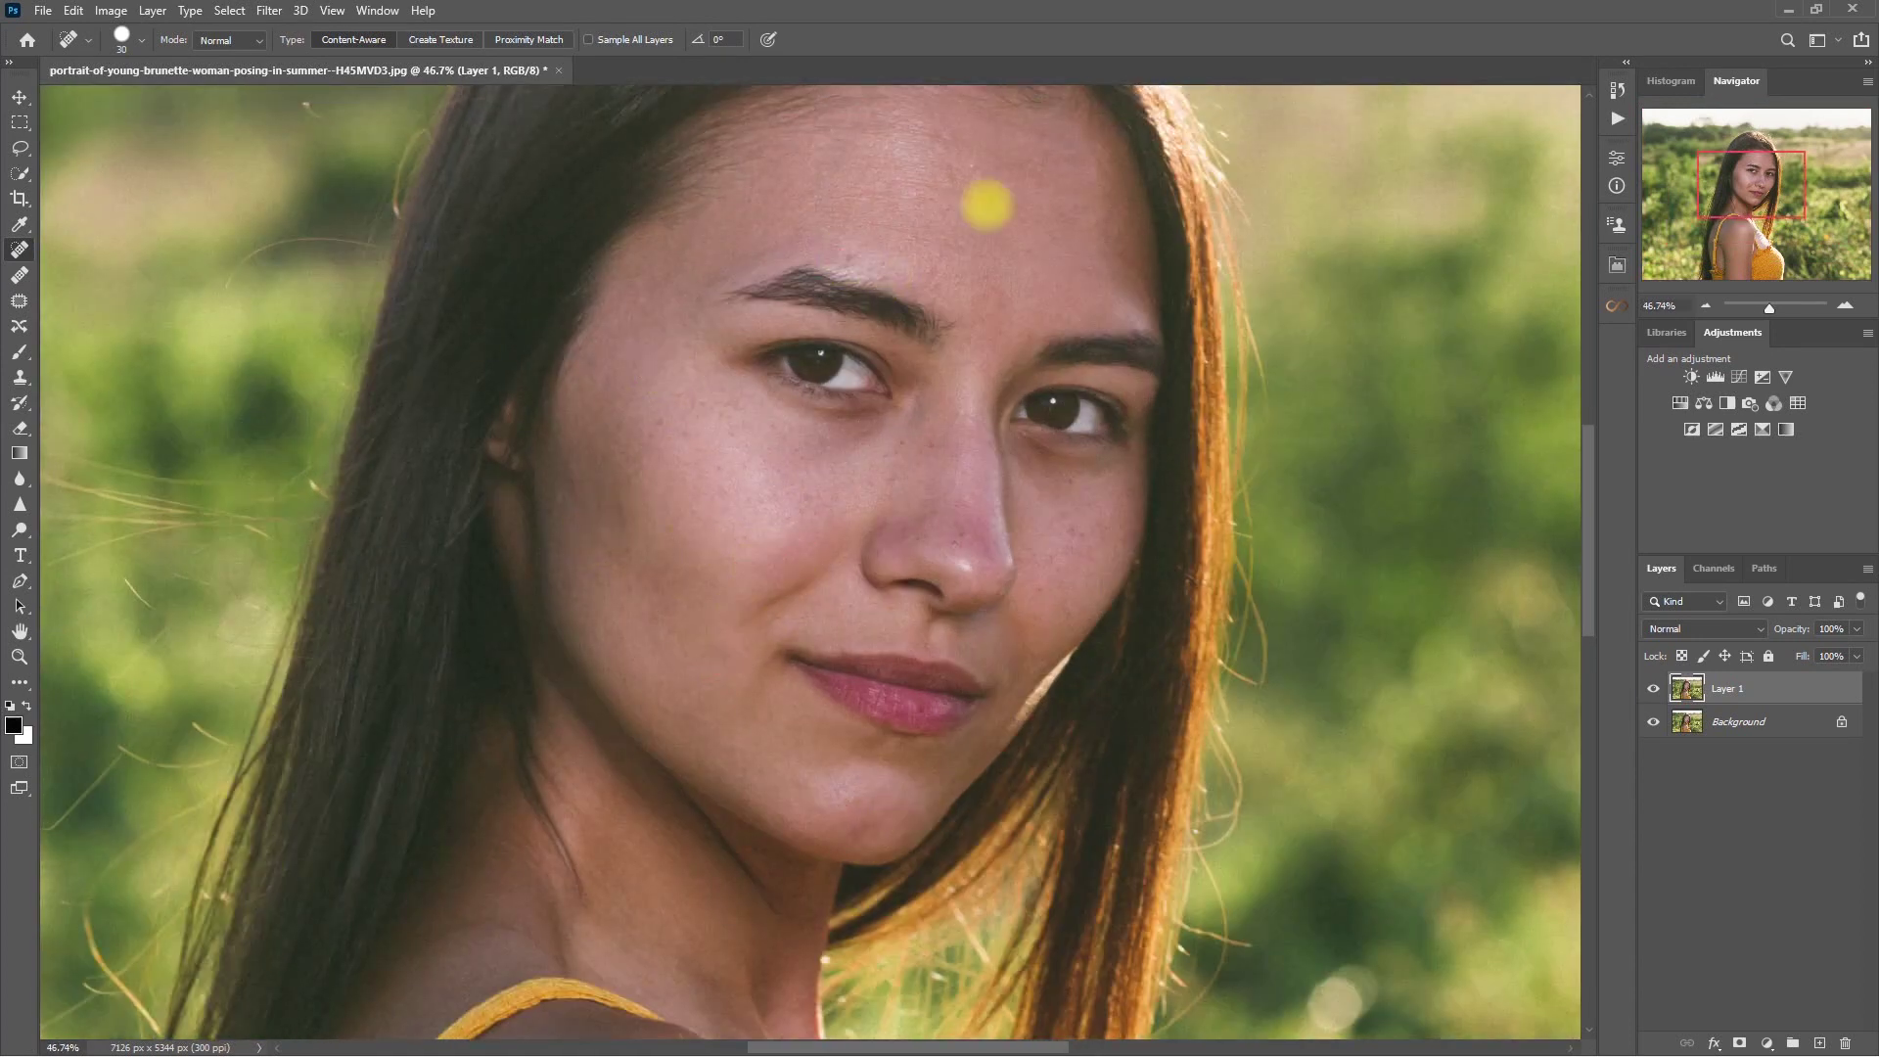
scroll(944, 538, down, 3)
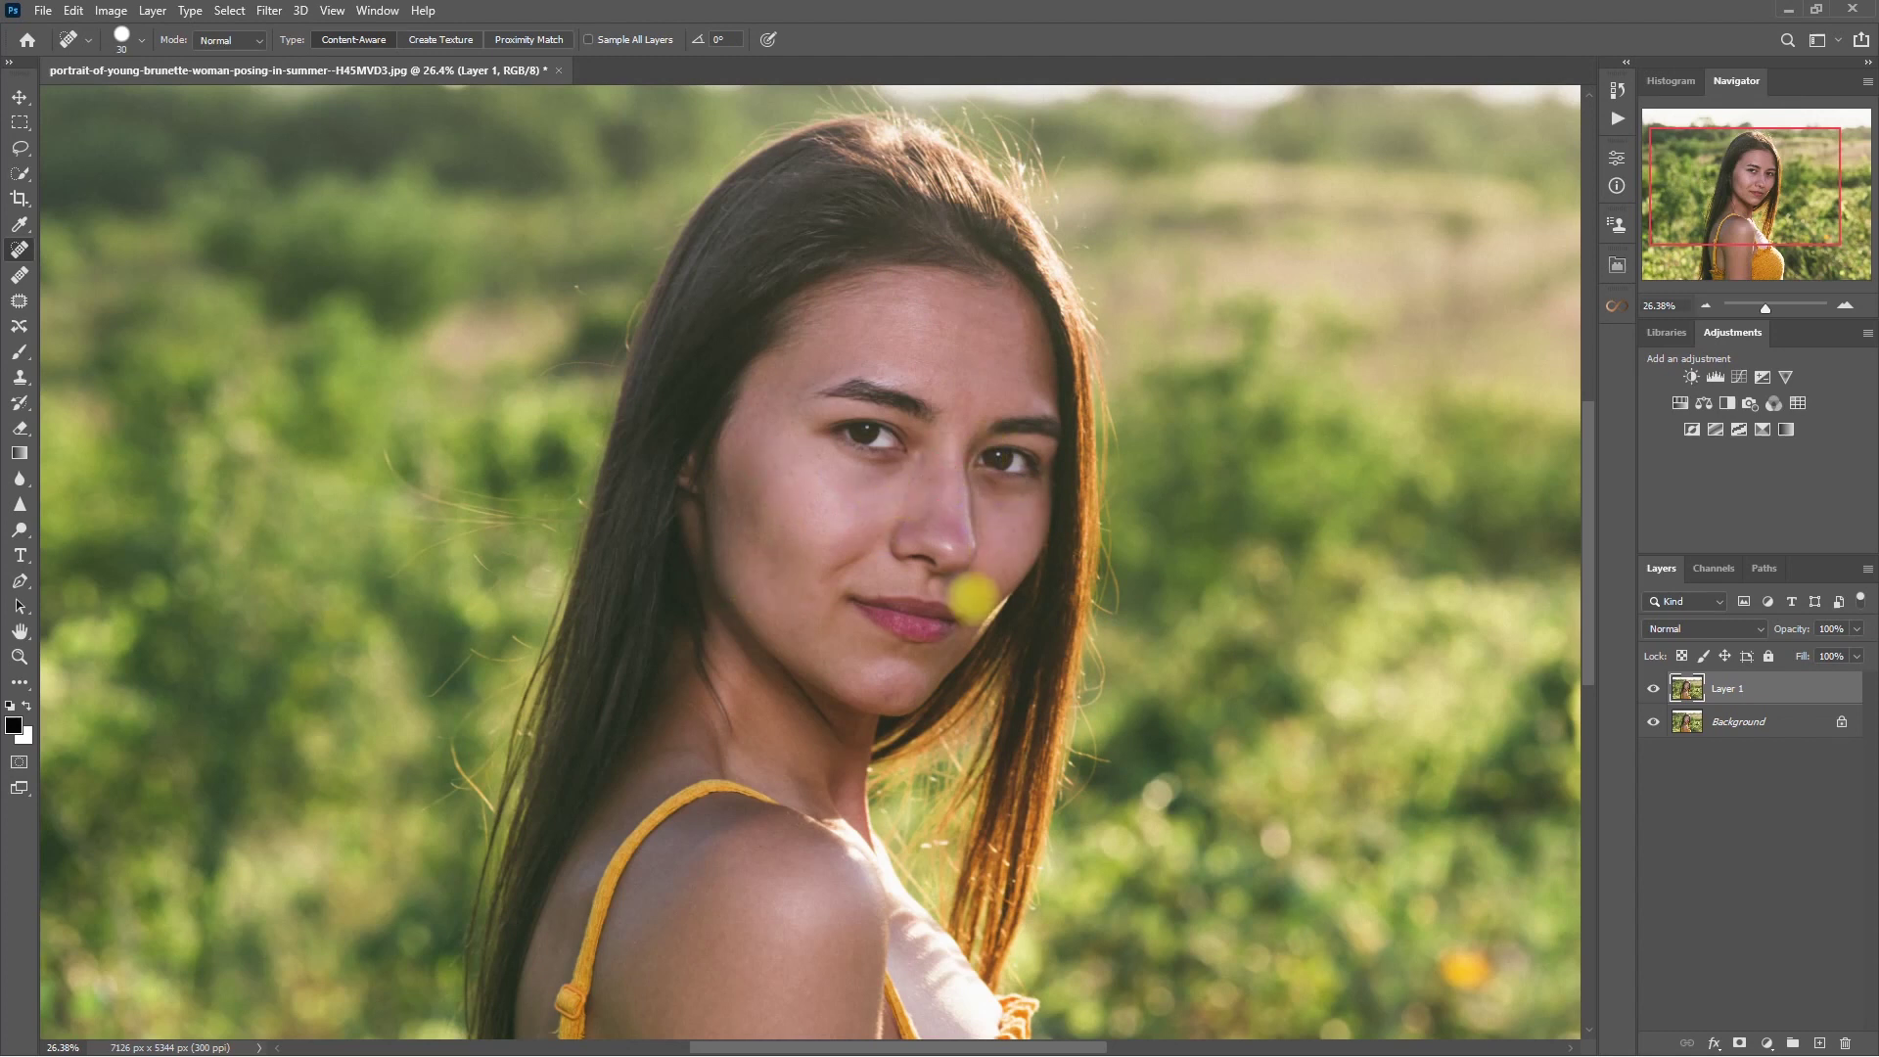
scroll(979, 592, down, 1)
- Compare the healed Layer 1 against the original and fit the photo on screen
click(1653, 688)
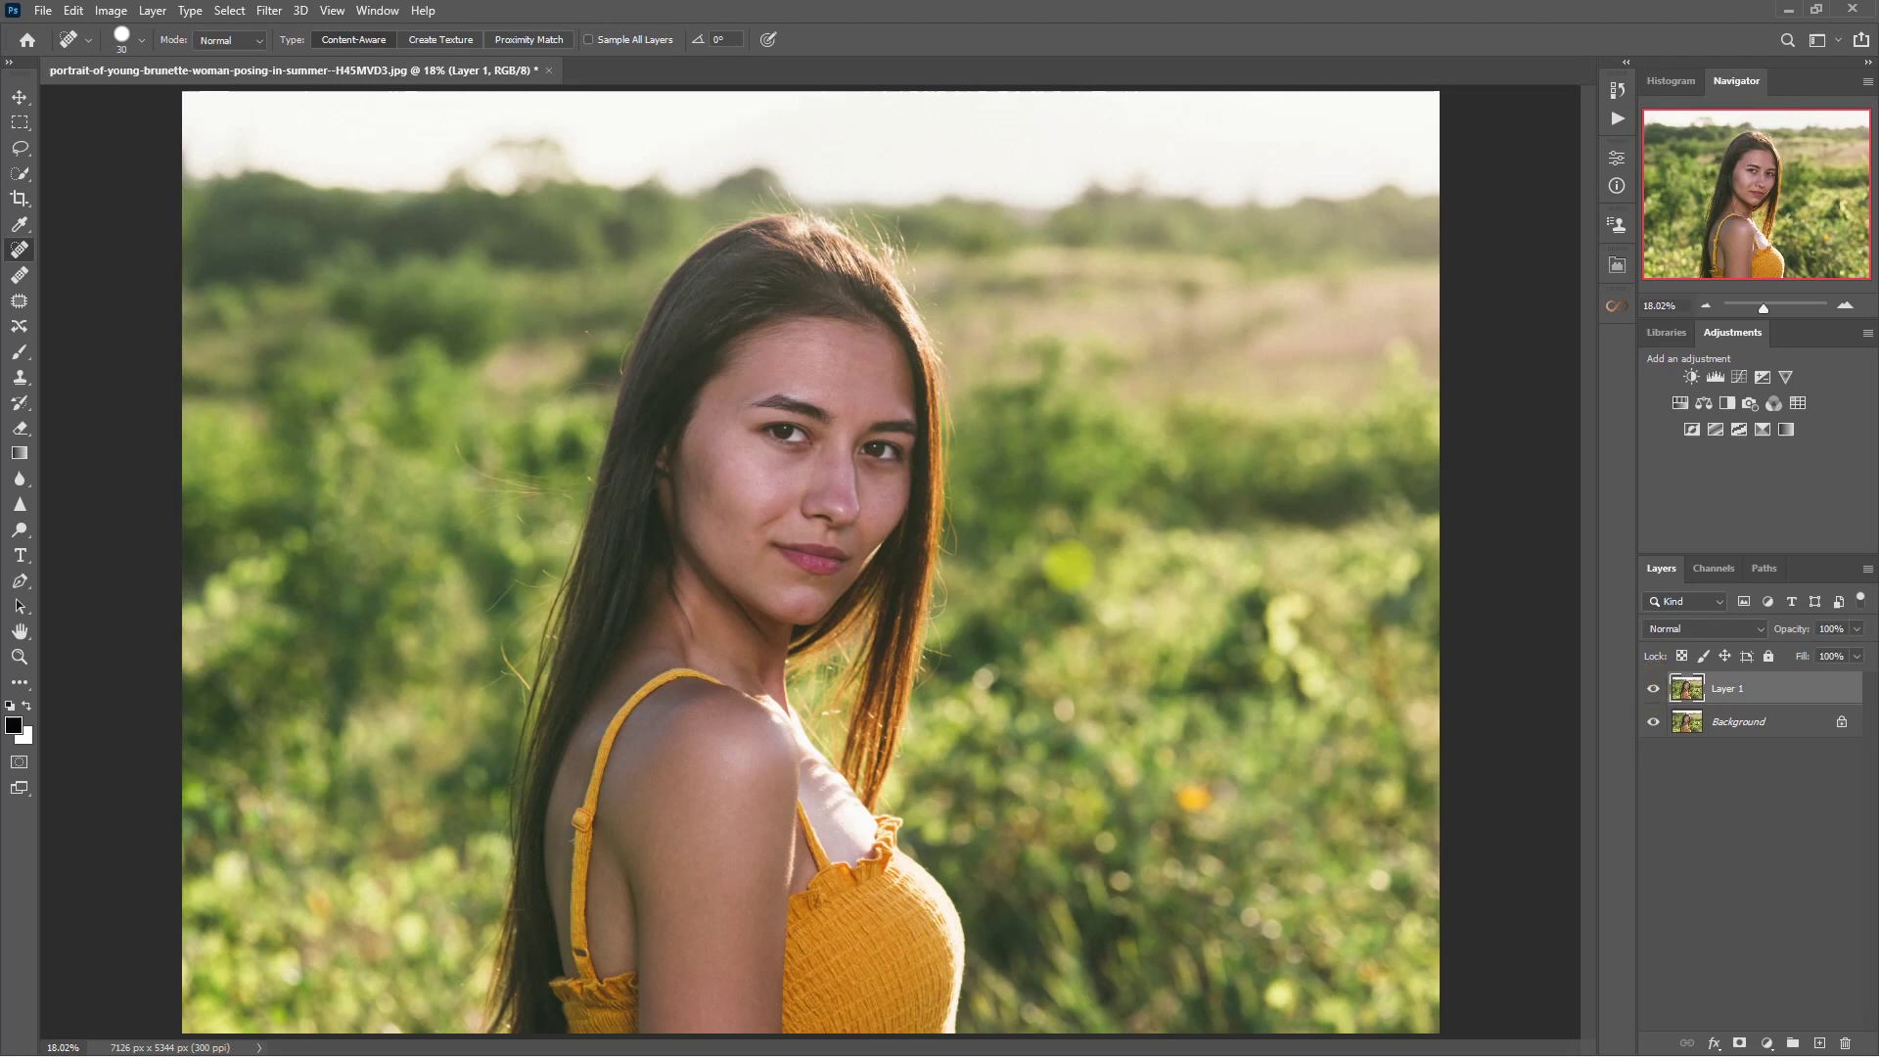
scroll(1066, 548, up, 3)
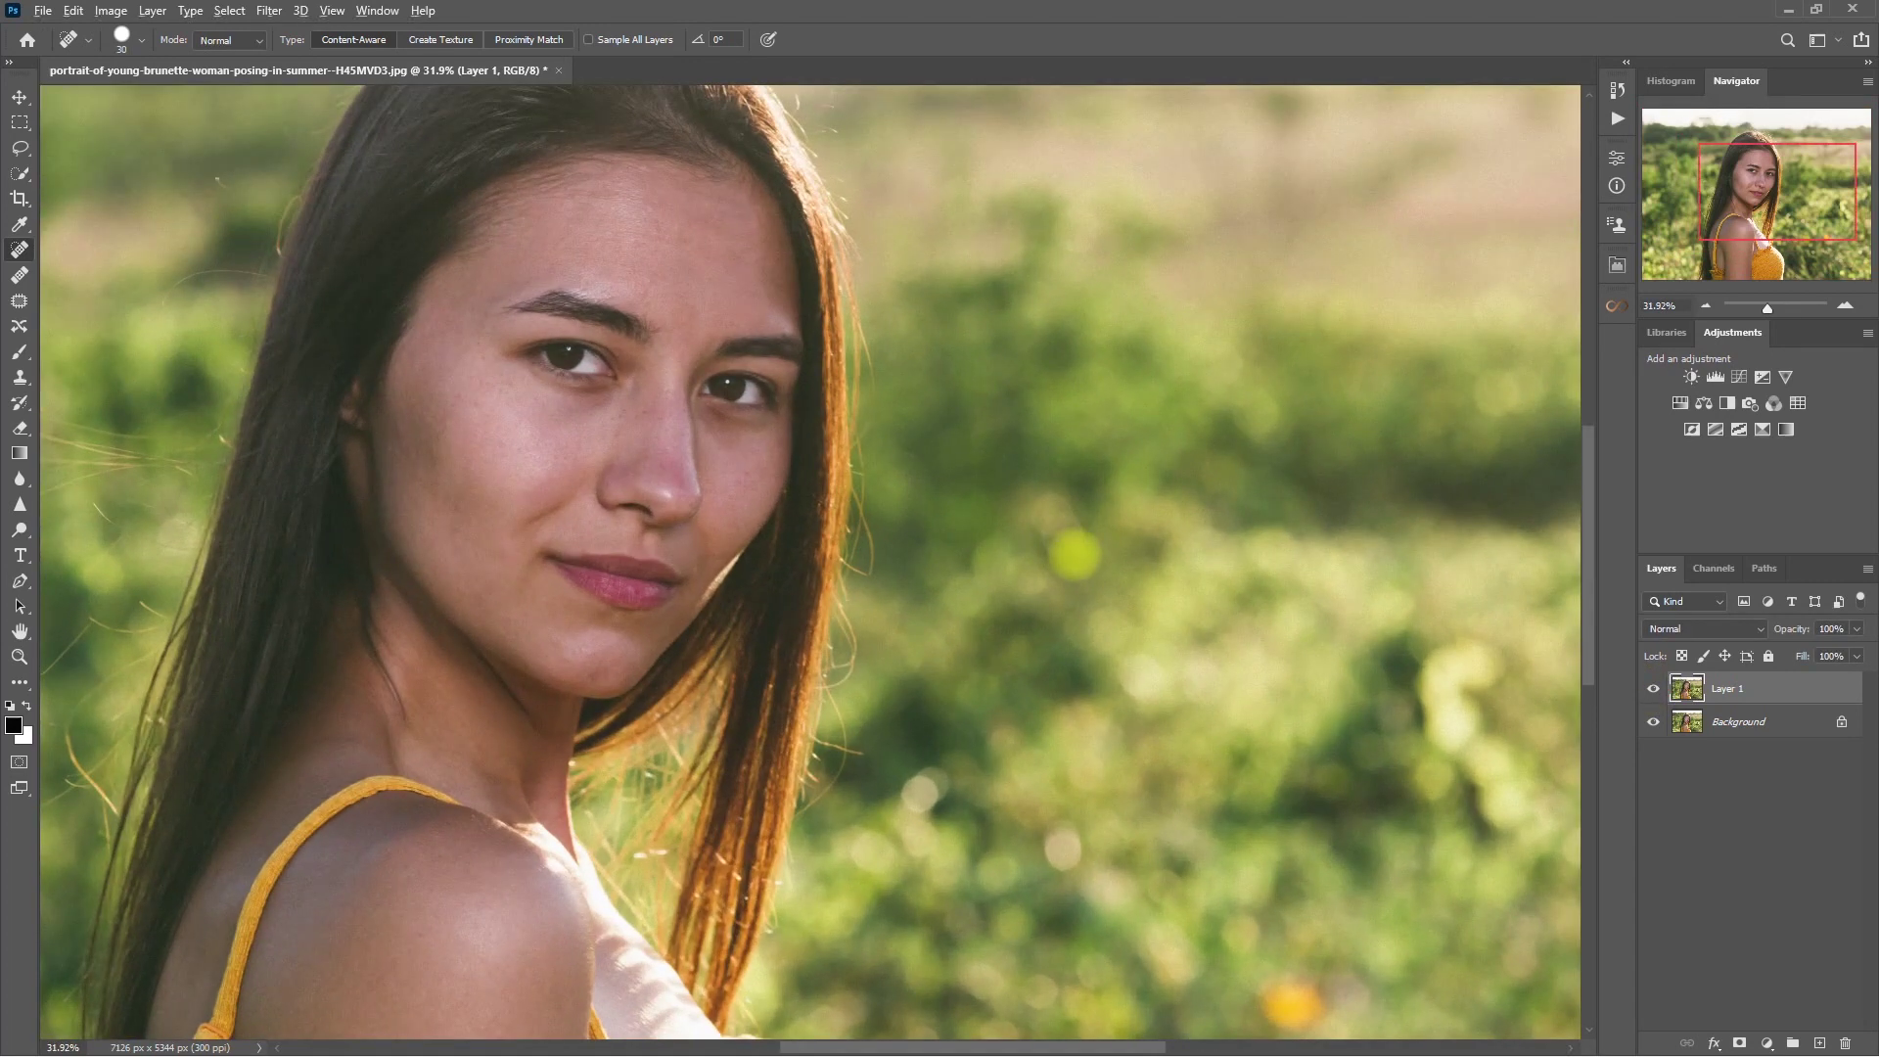
scroll(1077, 553, up, 1)
click(1653, 688)
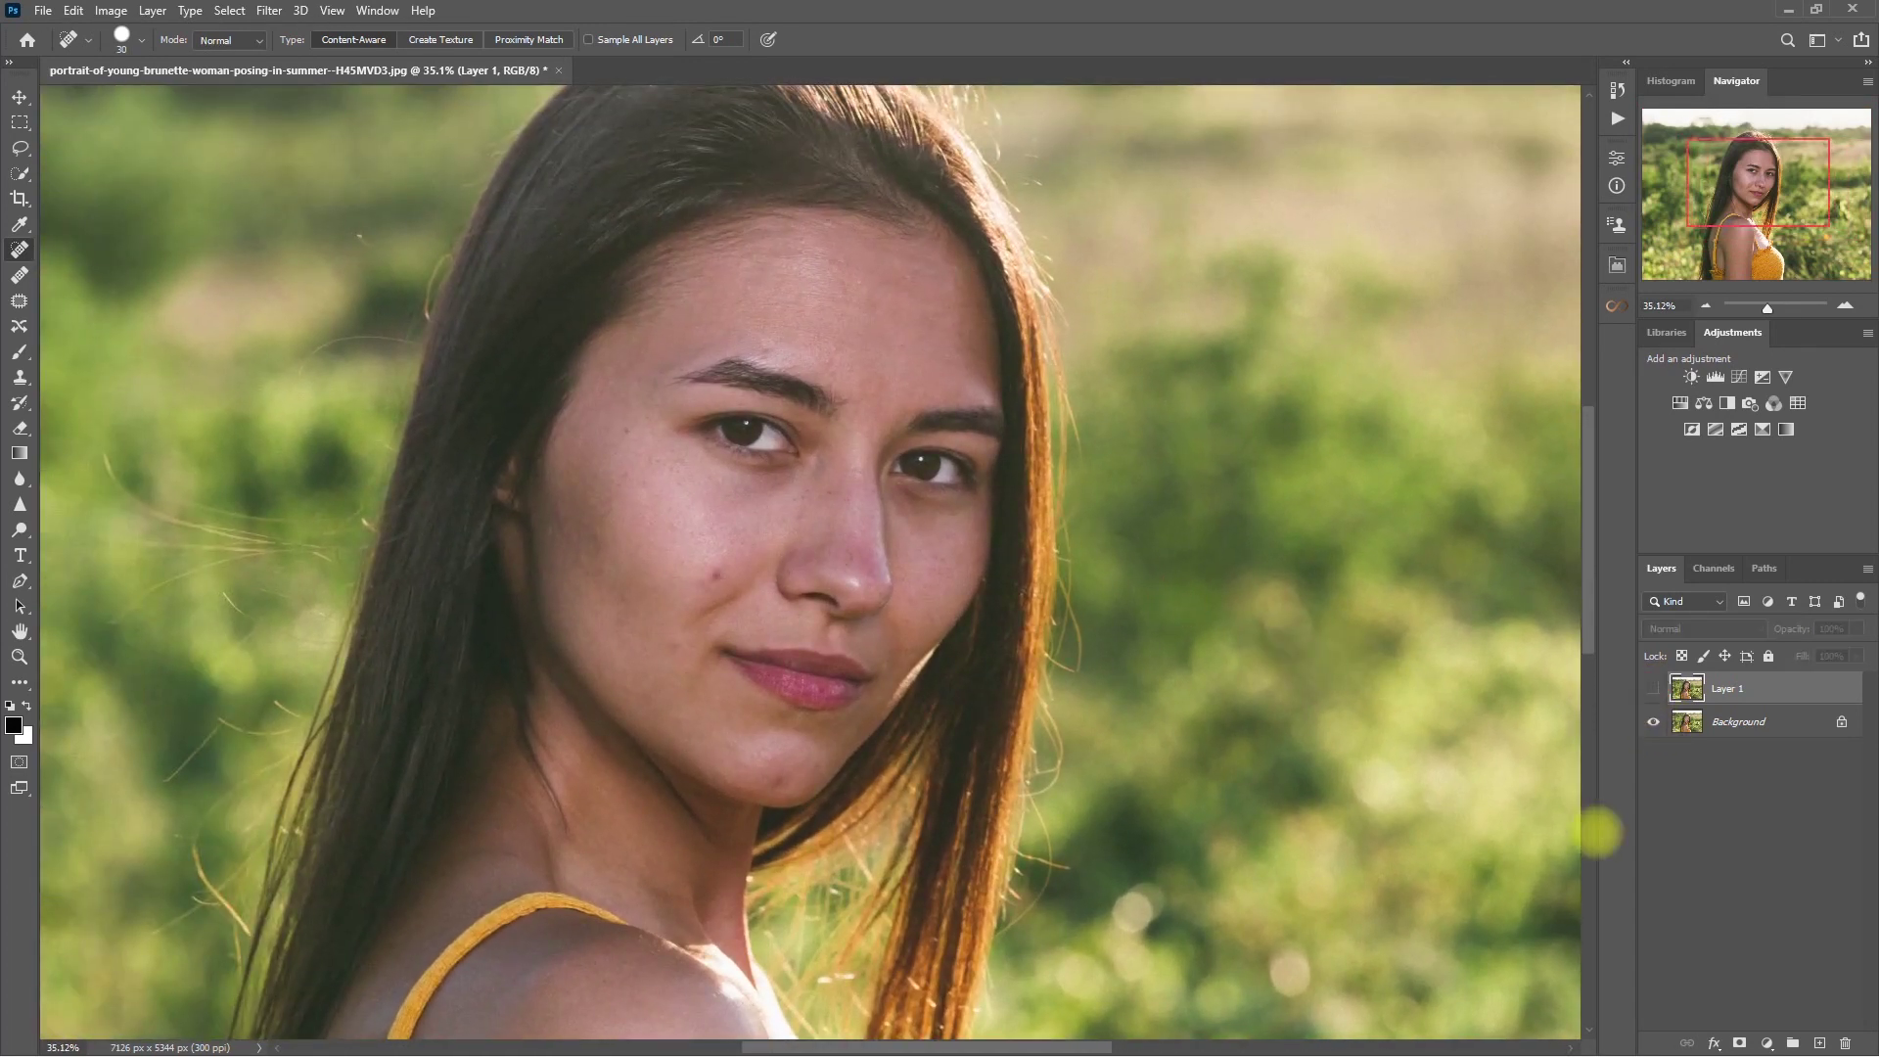
click(1653, 688)
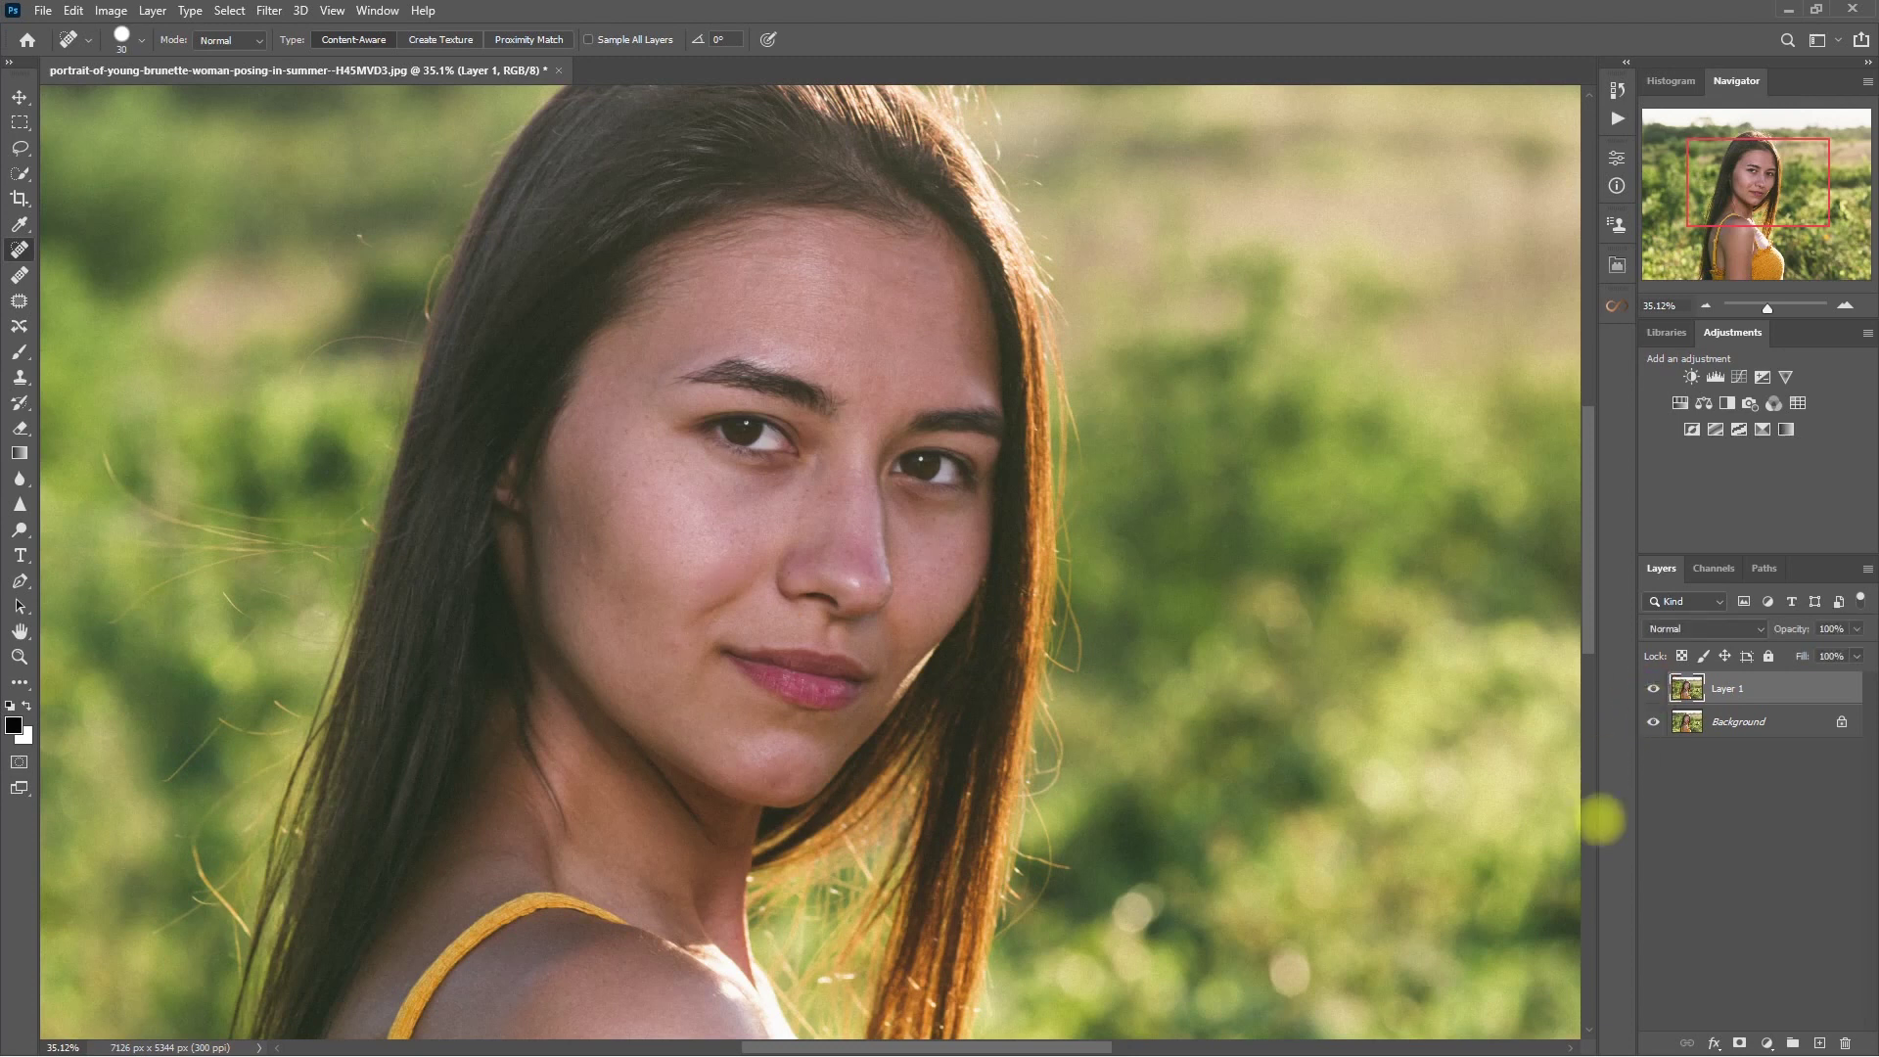
key(ctrl+0)
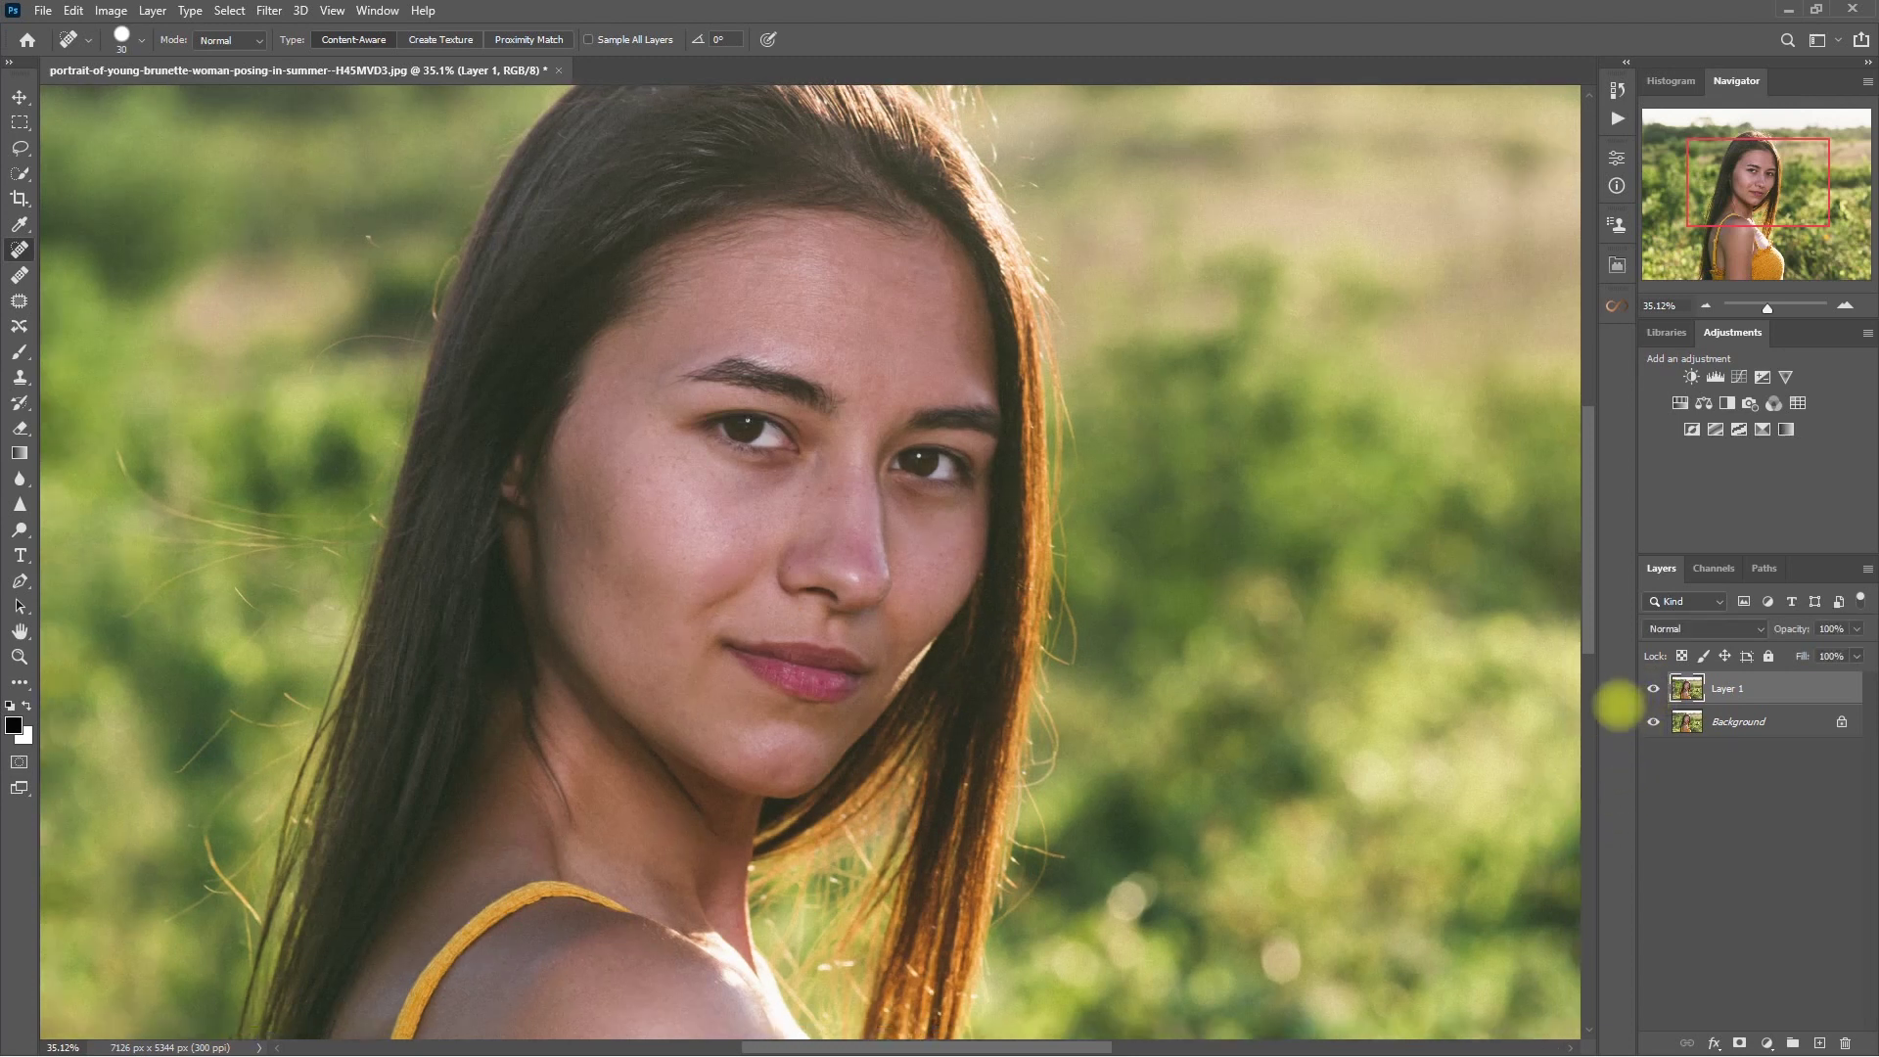
- Add the Easy skin retouch layer and paint the smoothing over the face's skin
click(1617, 265)
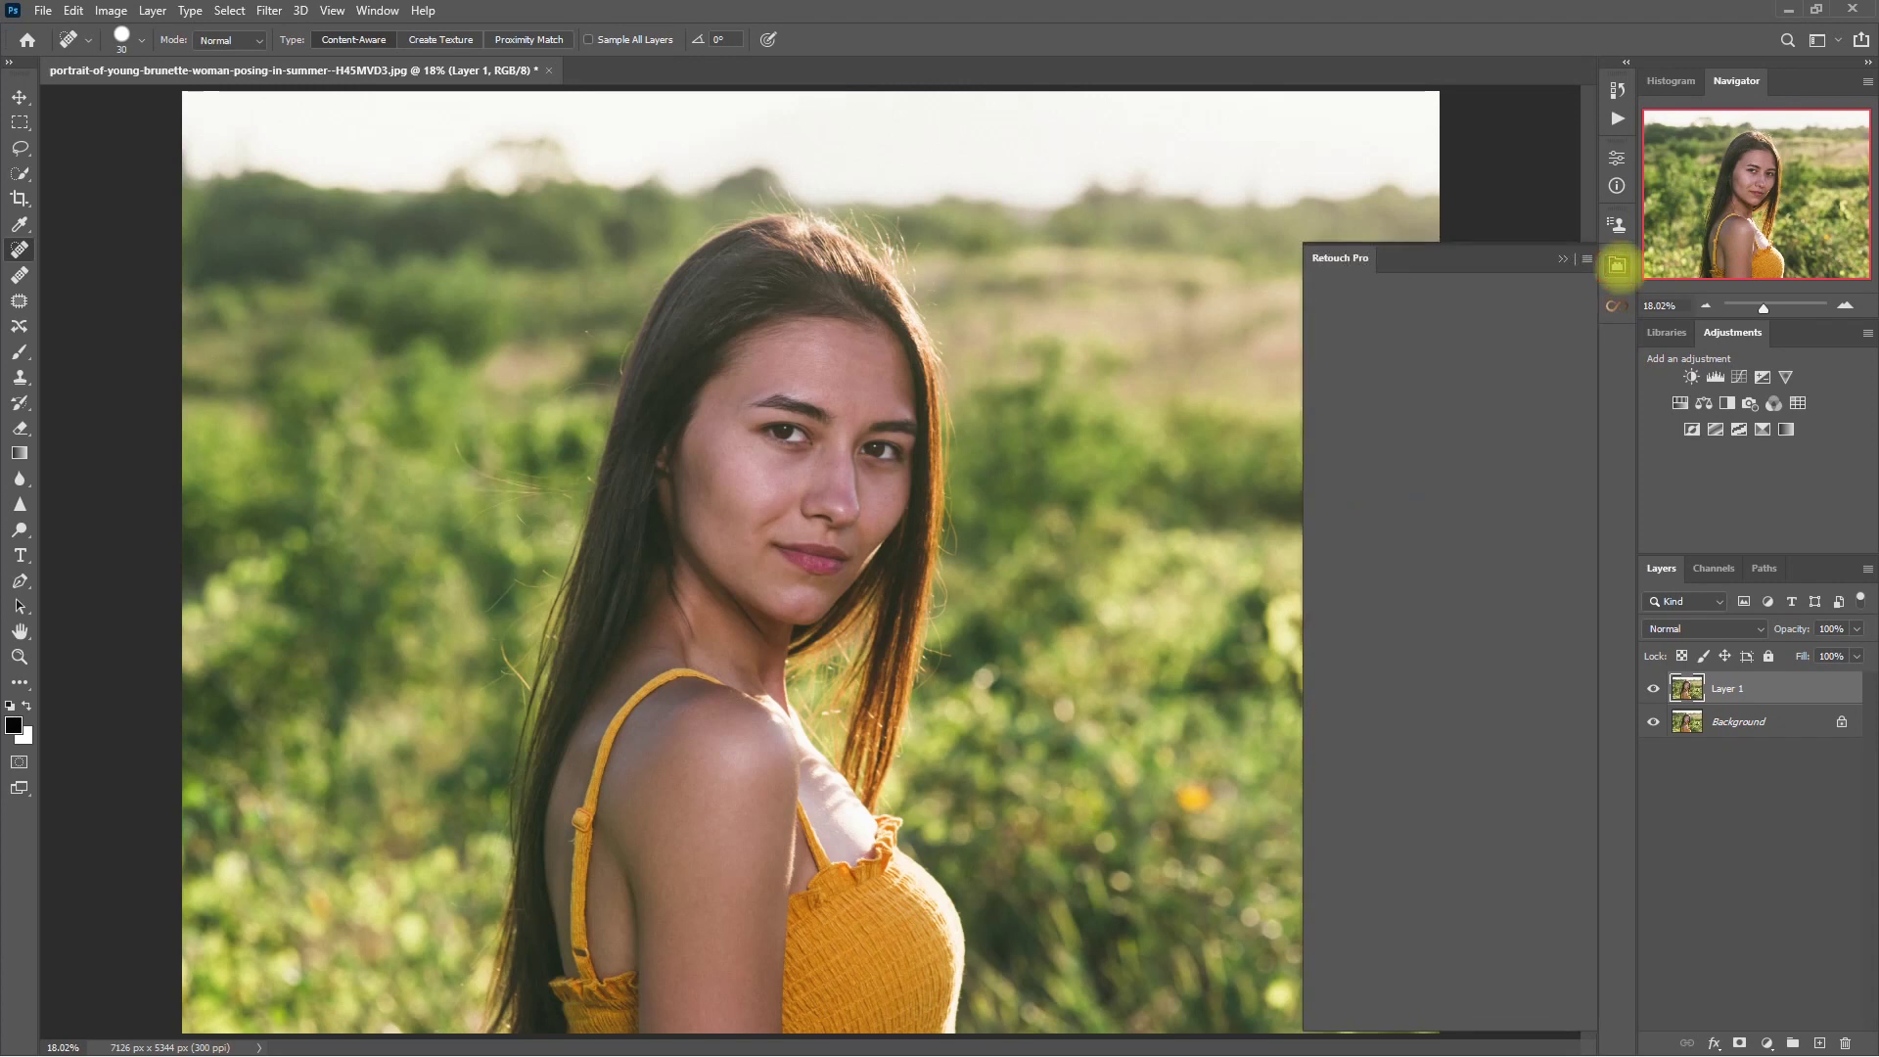
click(1382, 449)
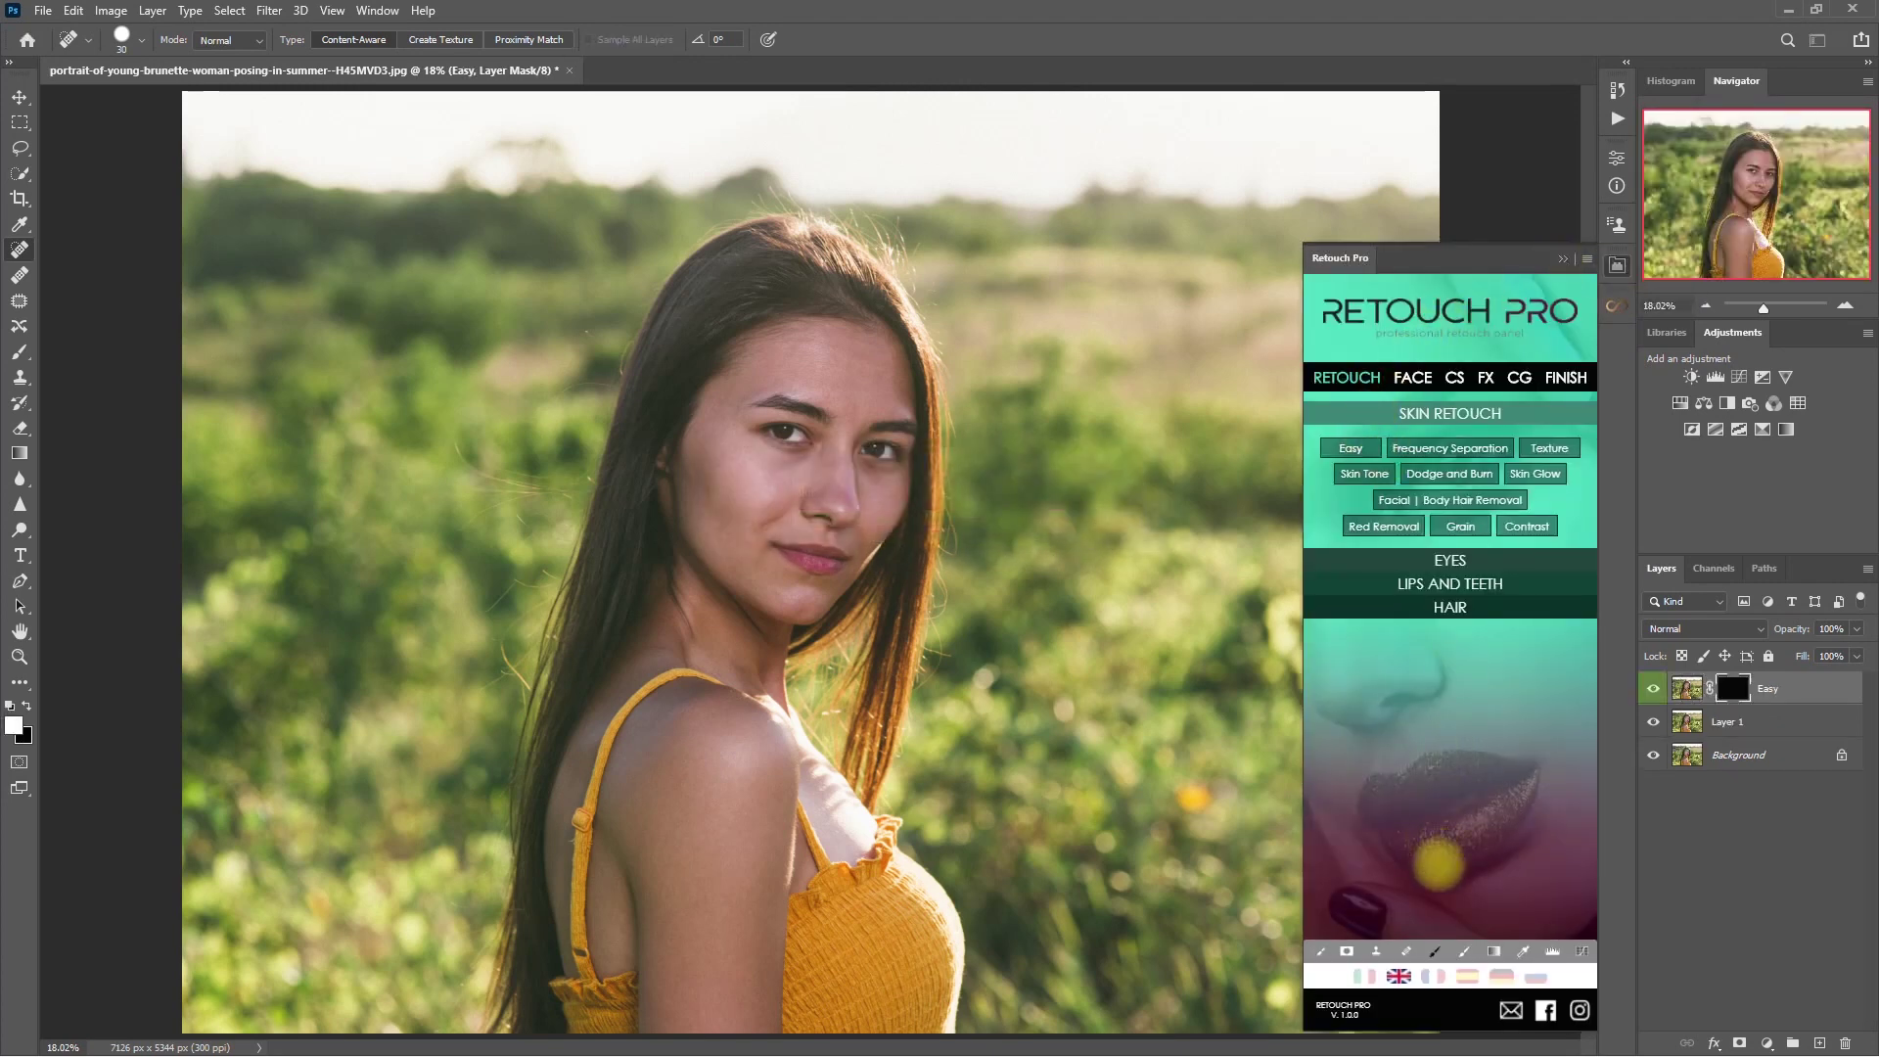
click(1466, 951)
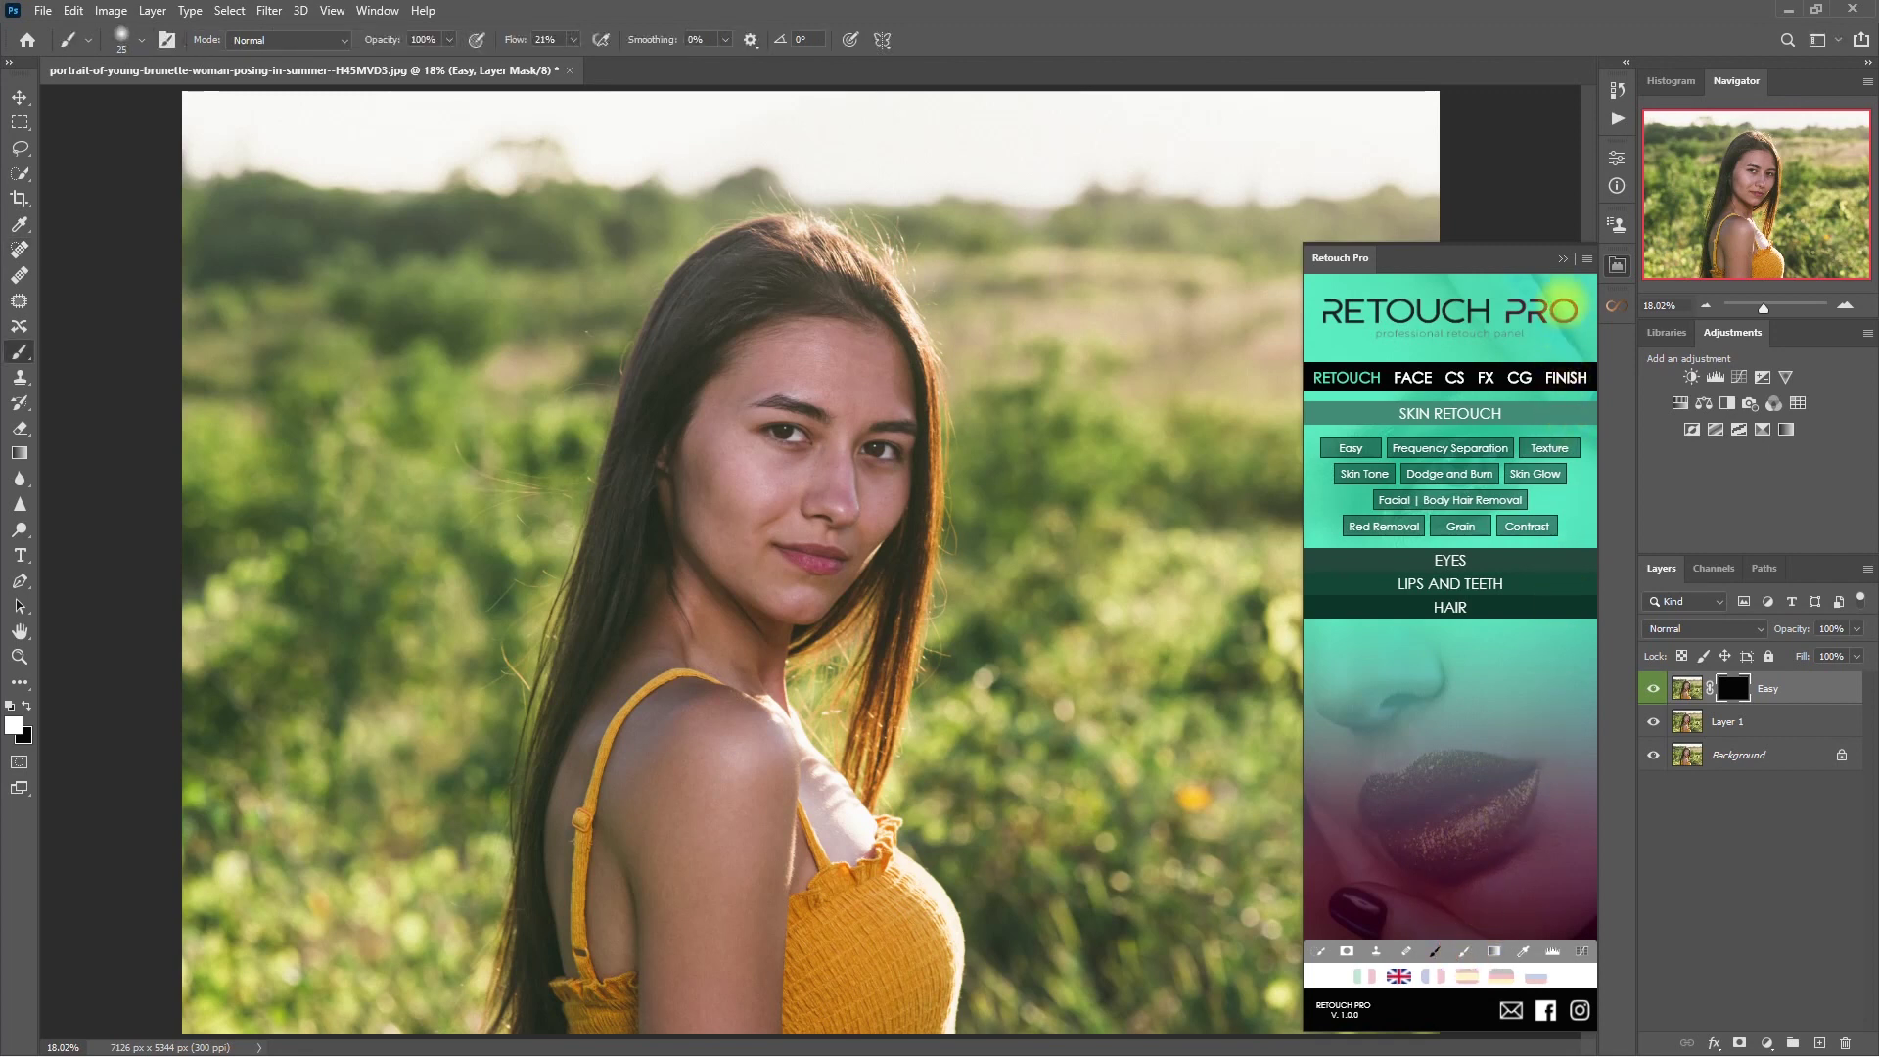
click(1563, 259)
scroll(796, 466, up, 3)
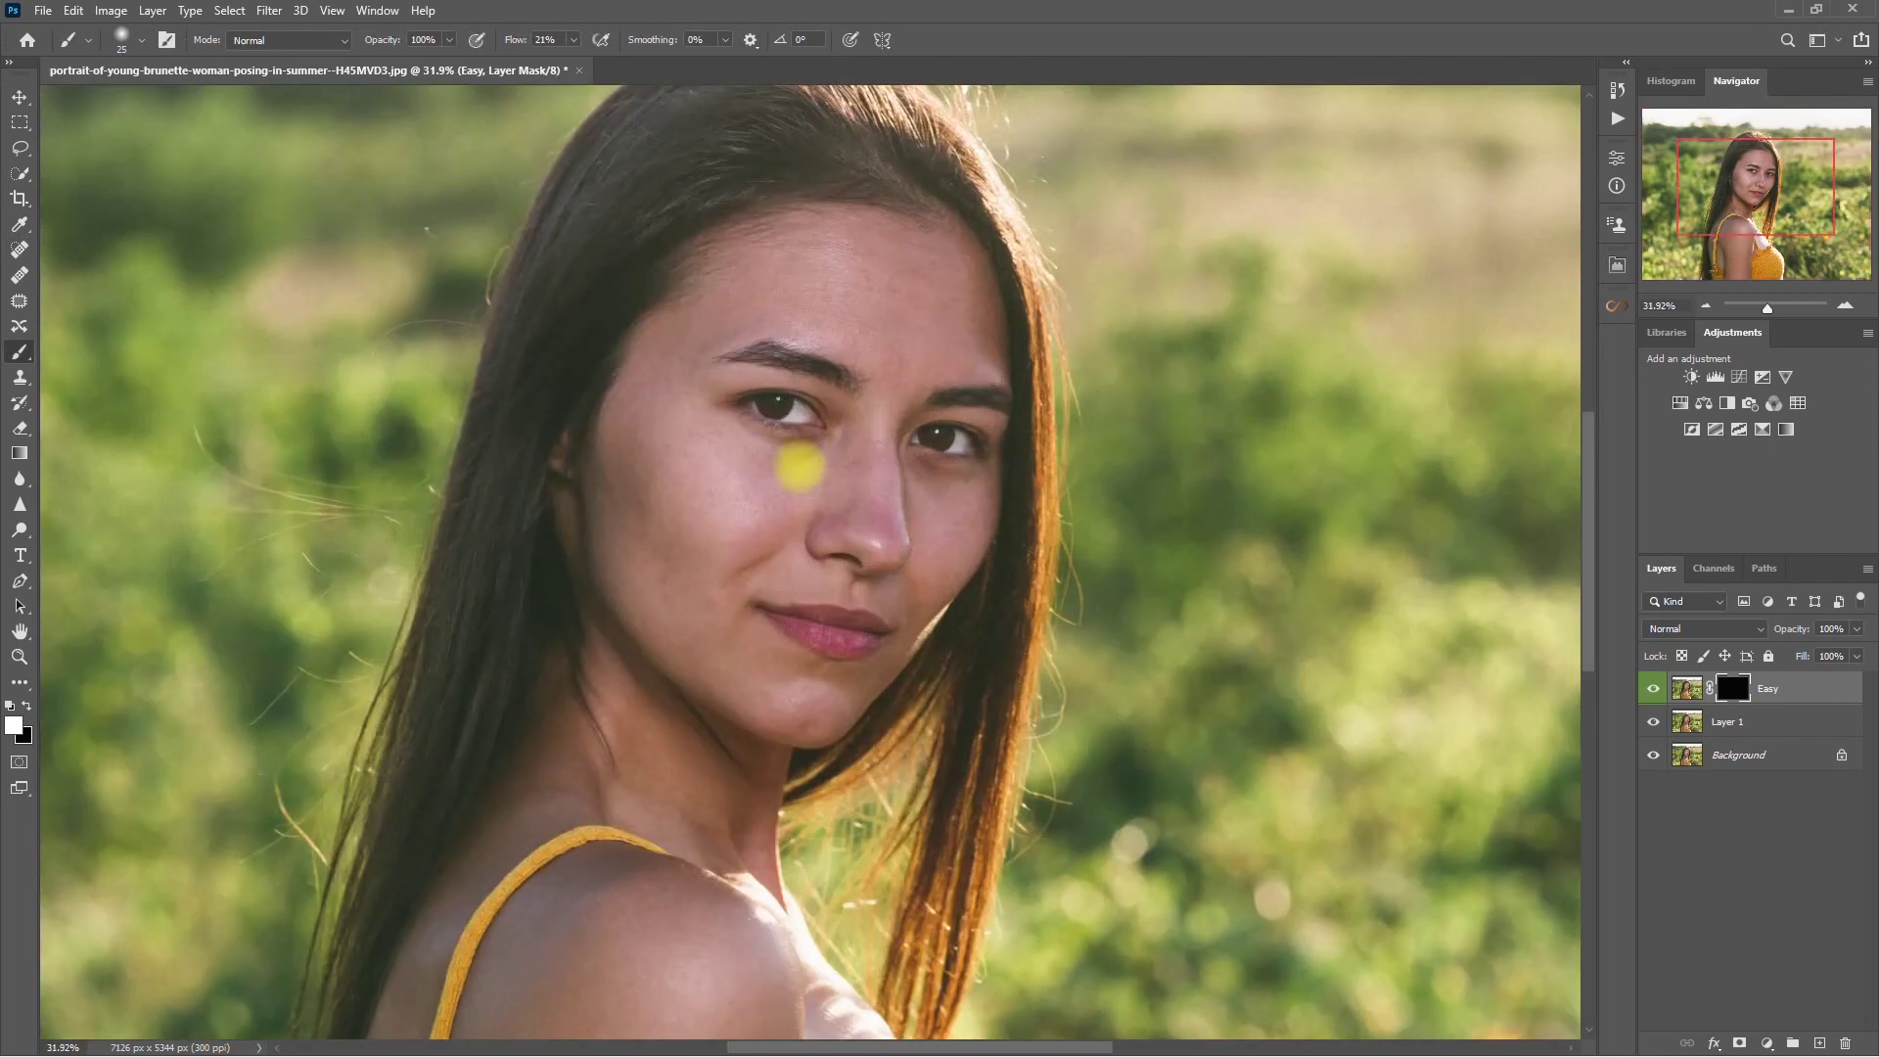
key(bracketright)
key(bracketright)
key(bracketright)
key(bracketright)
key(bracketright)
key(bracketright)
key(bracketright)
key(bracketright)
key(bracketright)
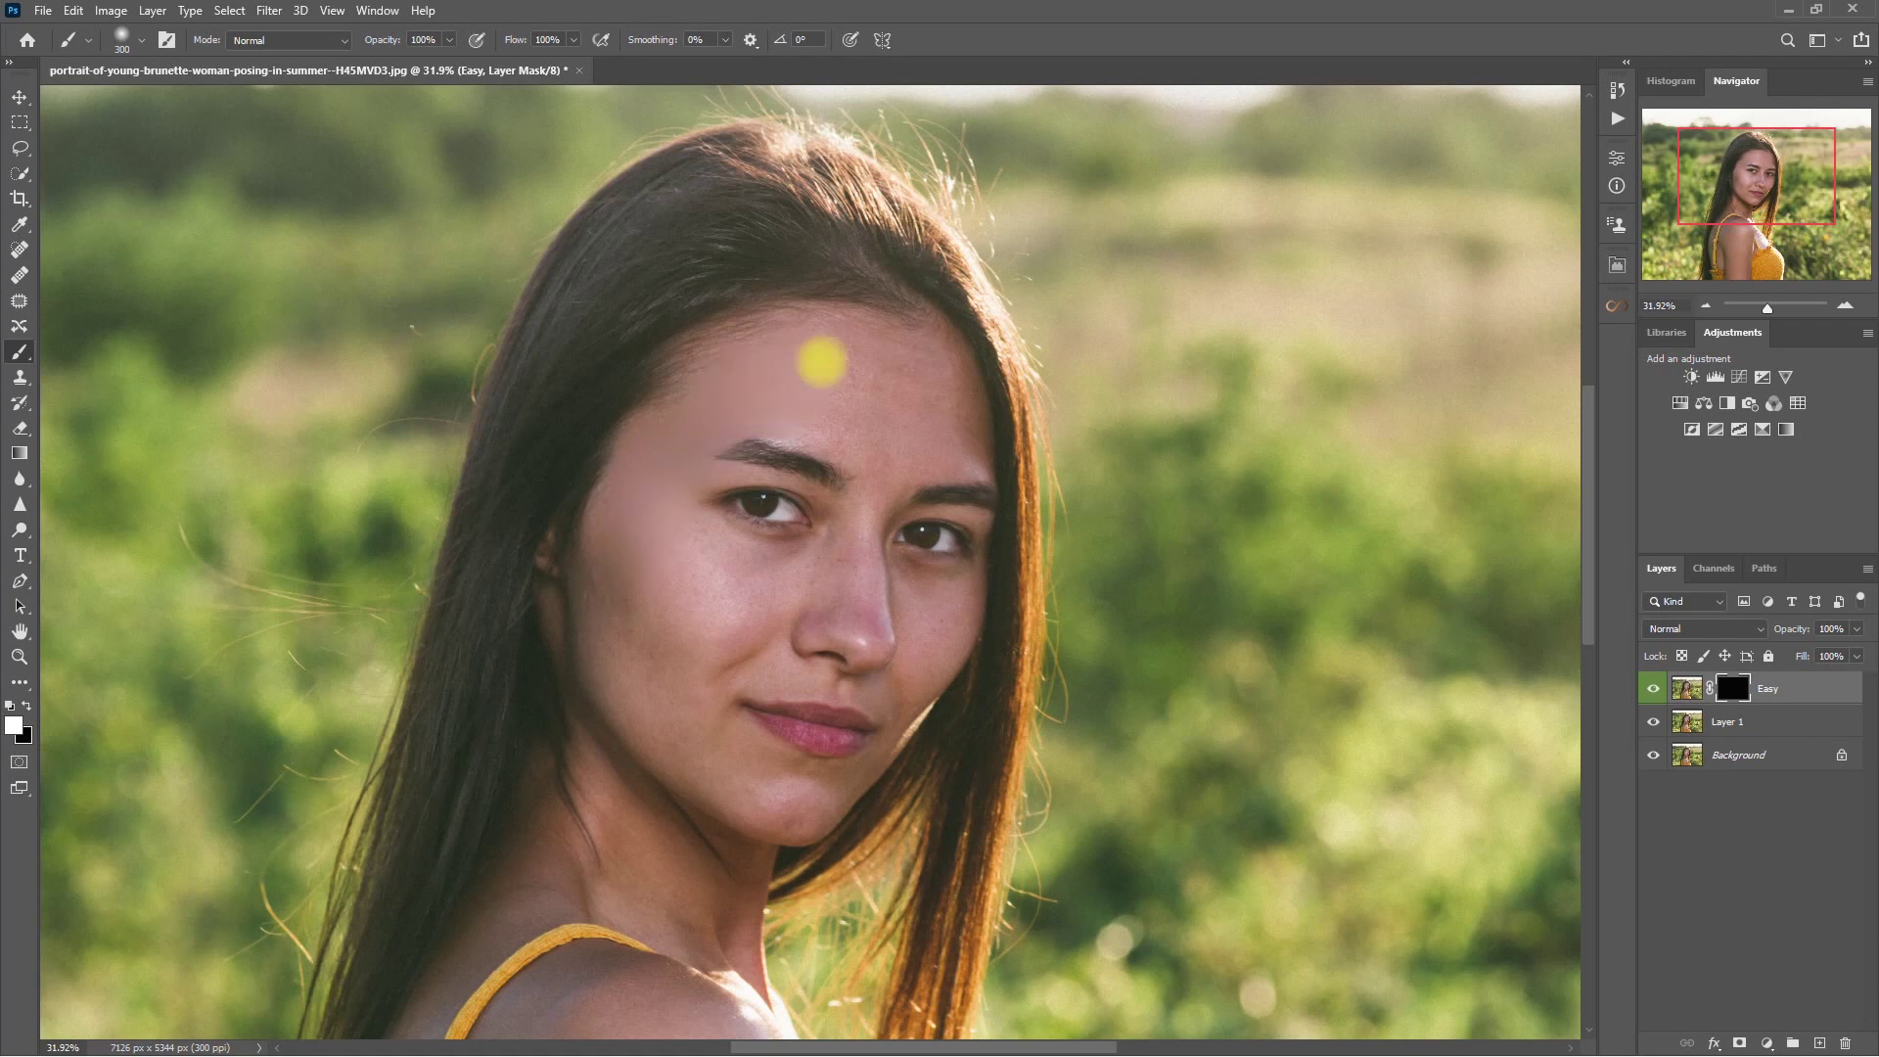
key(bracketleft)
key(bracketleft)
key(bracketleft)
drag(722, 760, 914, 633)
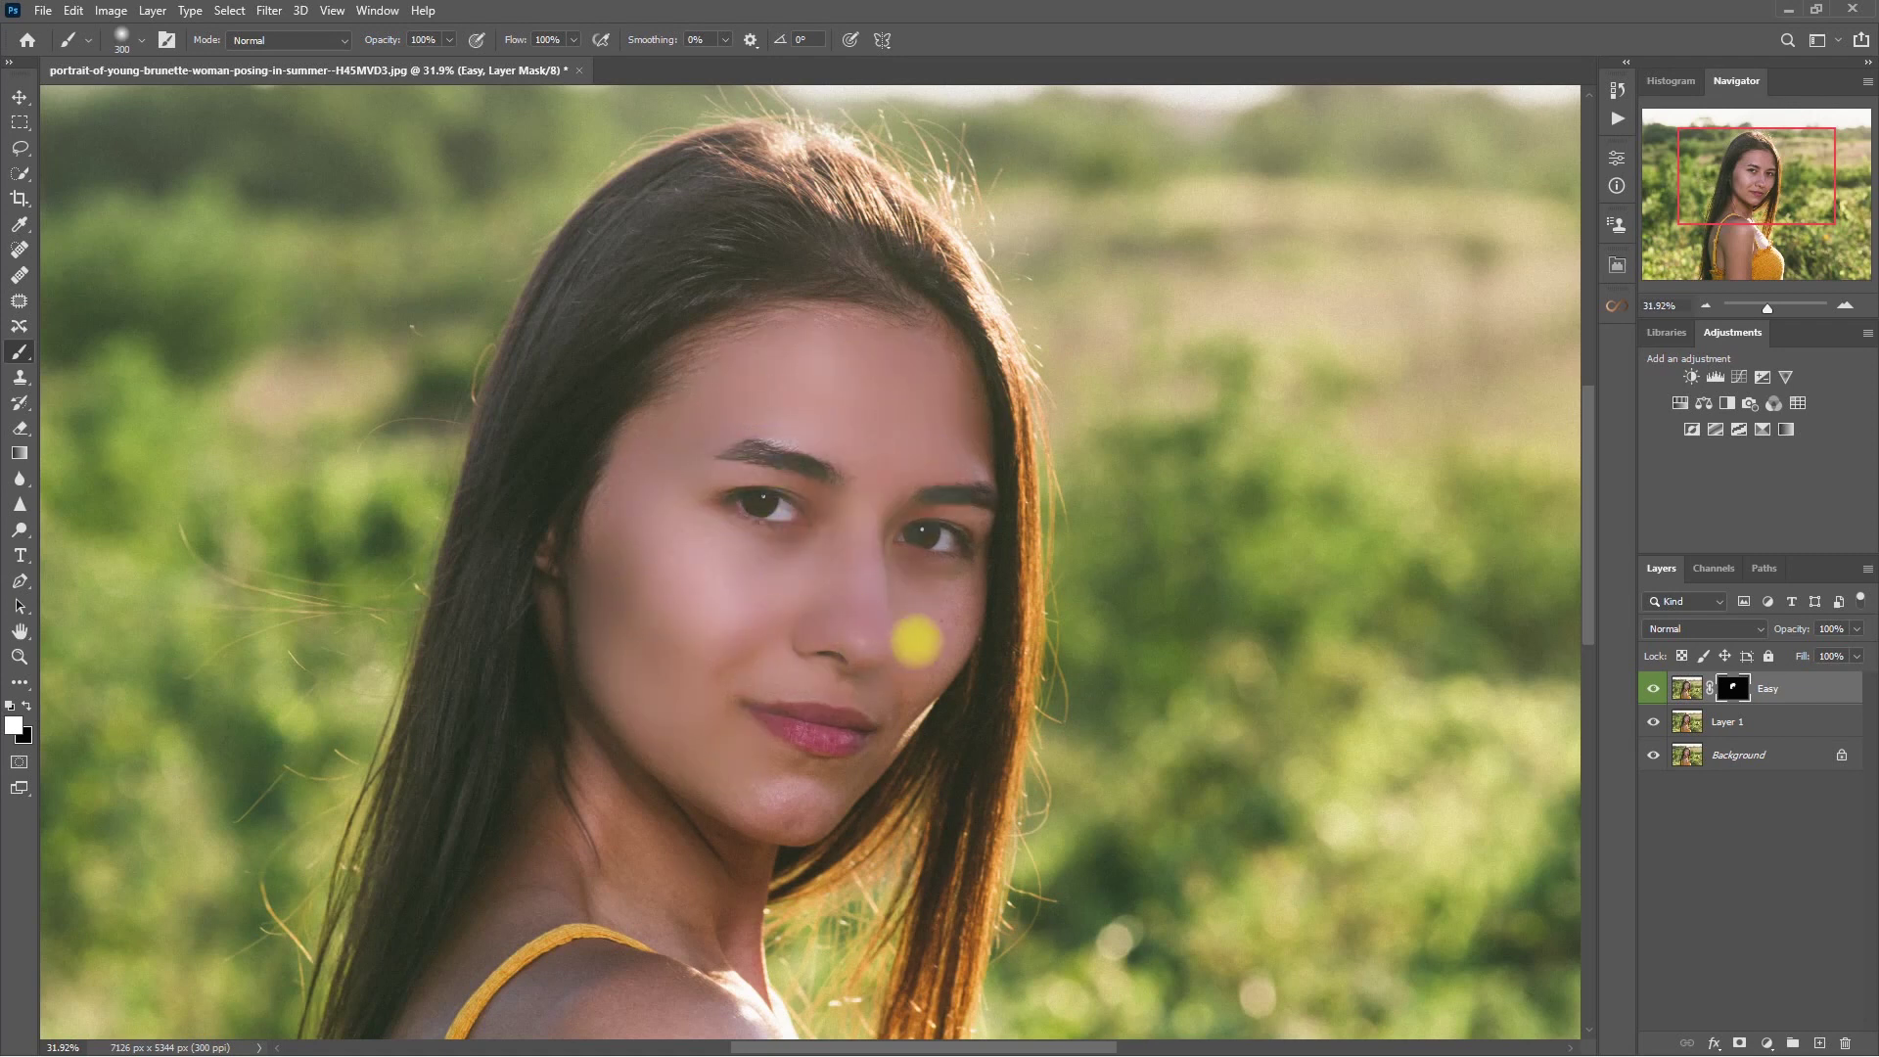
- Smooth the skin around the lips with a smaller brush and lower Flow to about half
key(bracketleft)
key(bracketleft)
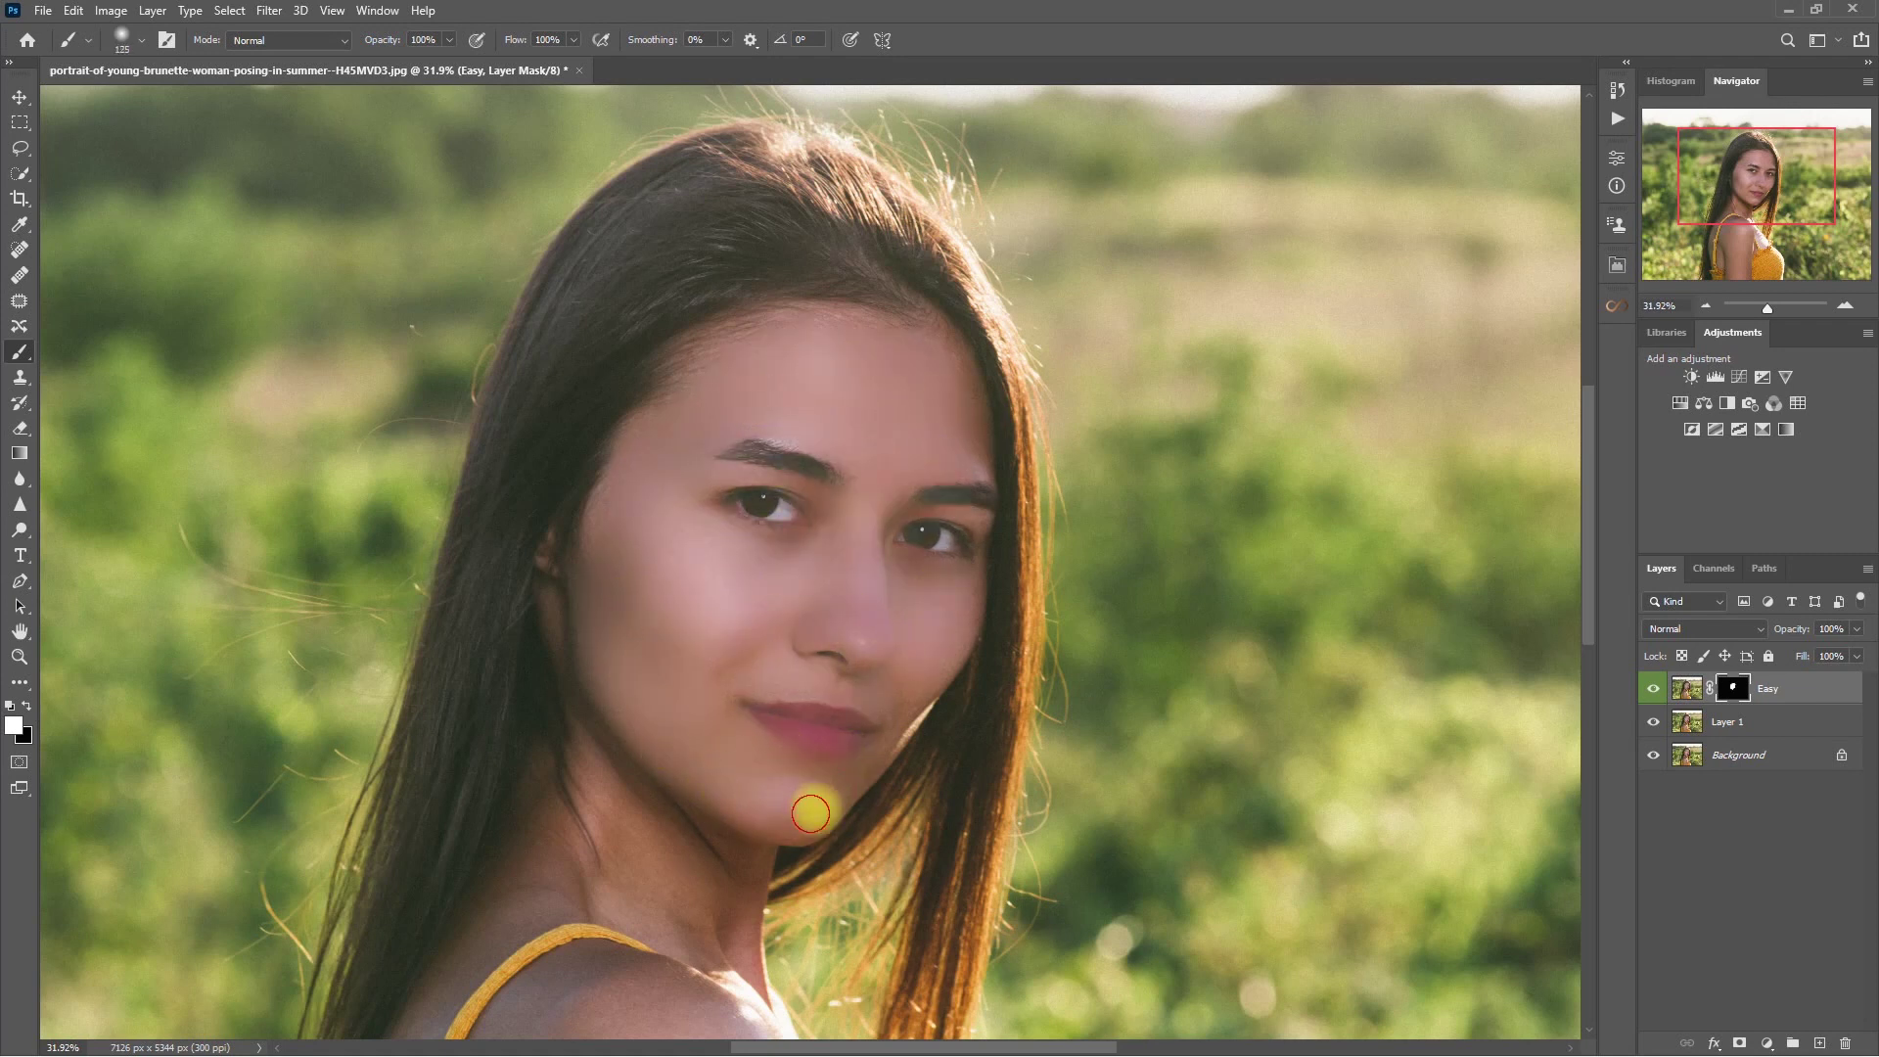
key(bracketright)
key(bracketright)
key(bracketright)
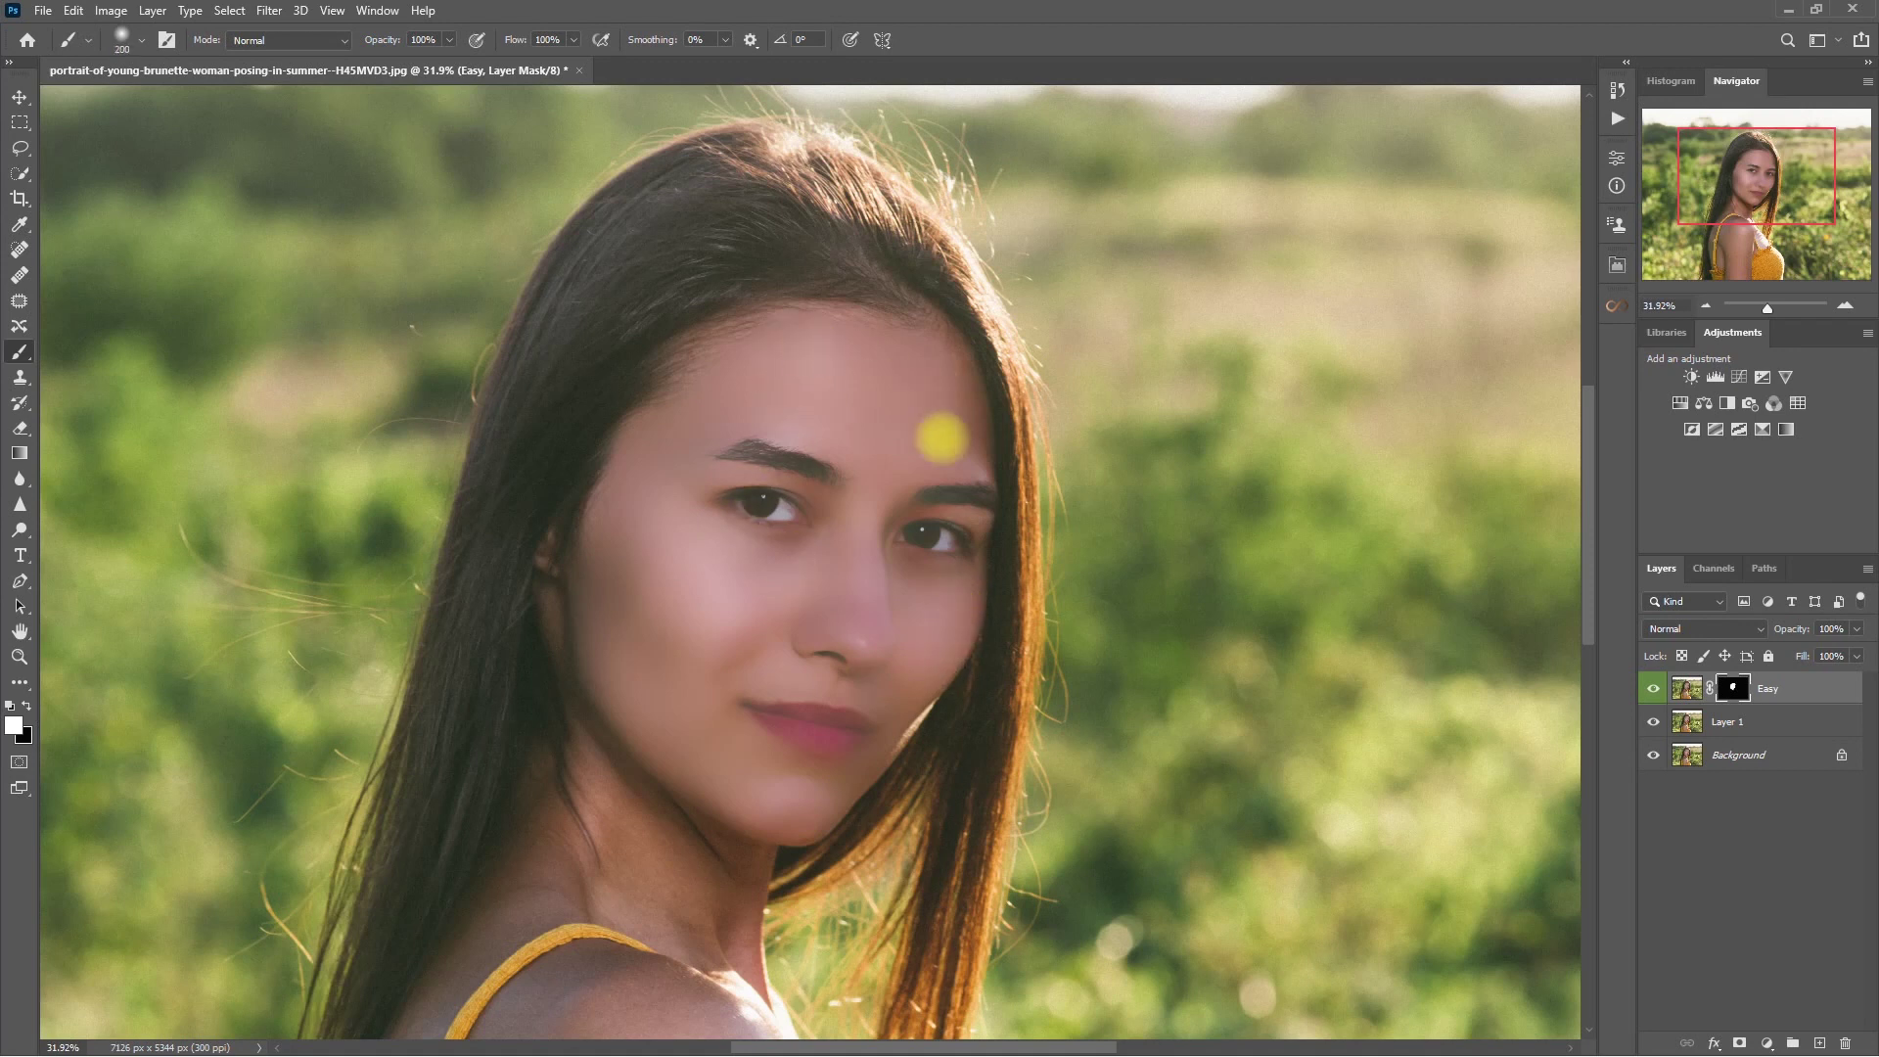
key(bracketleft)
key(bracketleft)
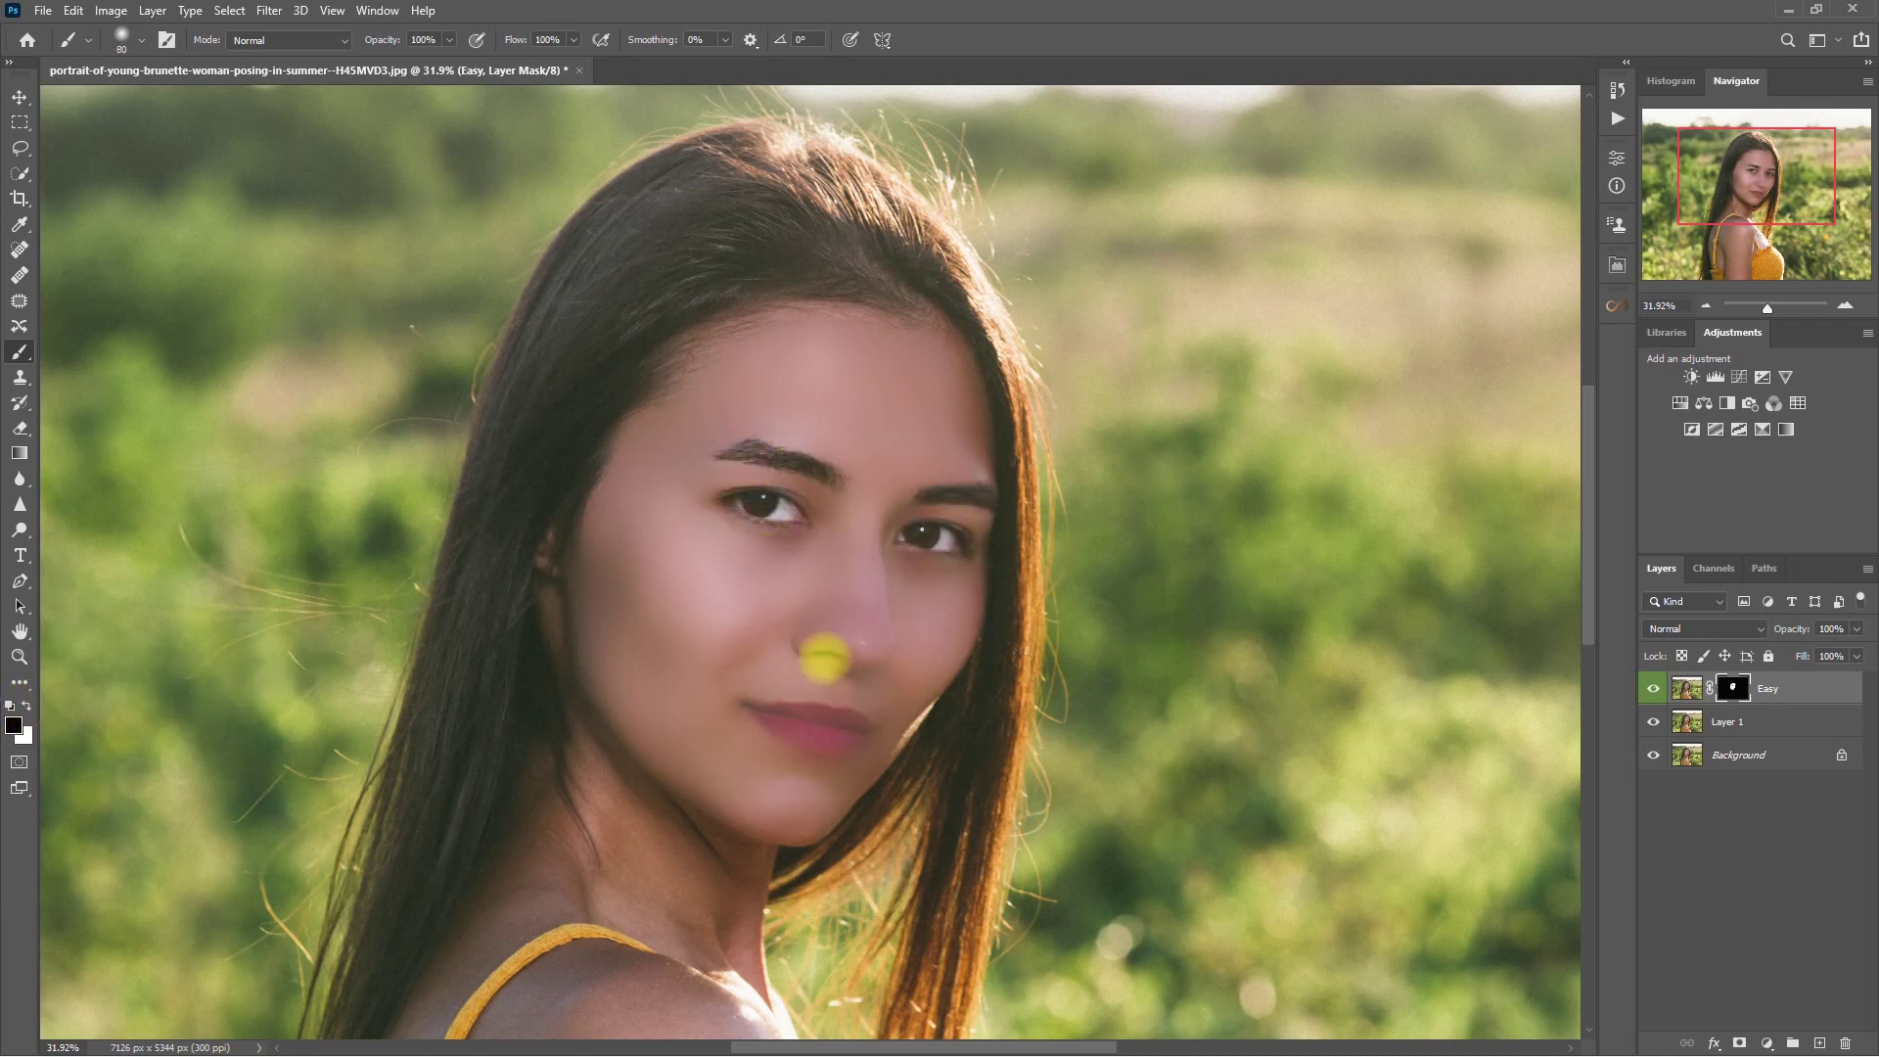
click(756, 711)
mouse_move(756, 712)
mouse_down()
mouse_move(789, 738)
mouse_move(864, 730)
mouse_move(813, 714)
mouse_up()
drag(573, 40, 529, 61)
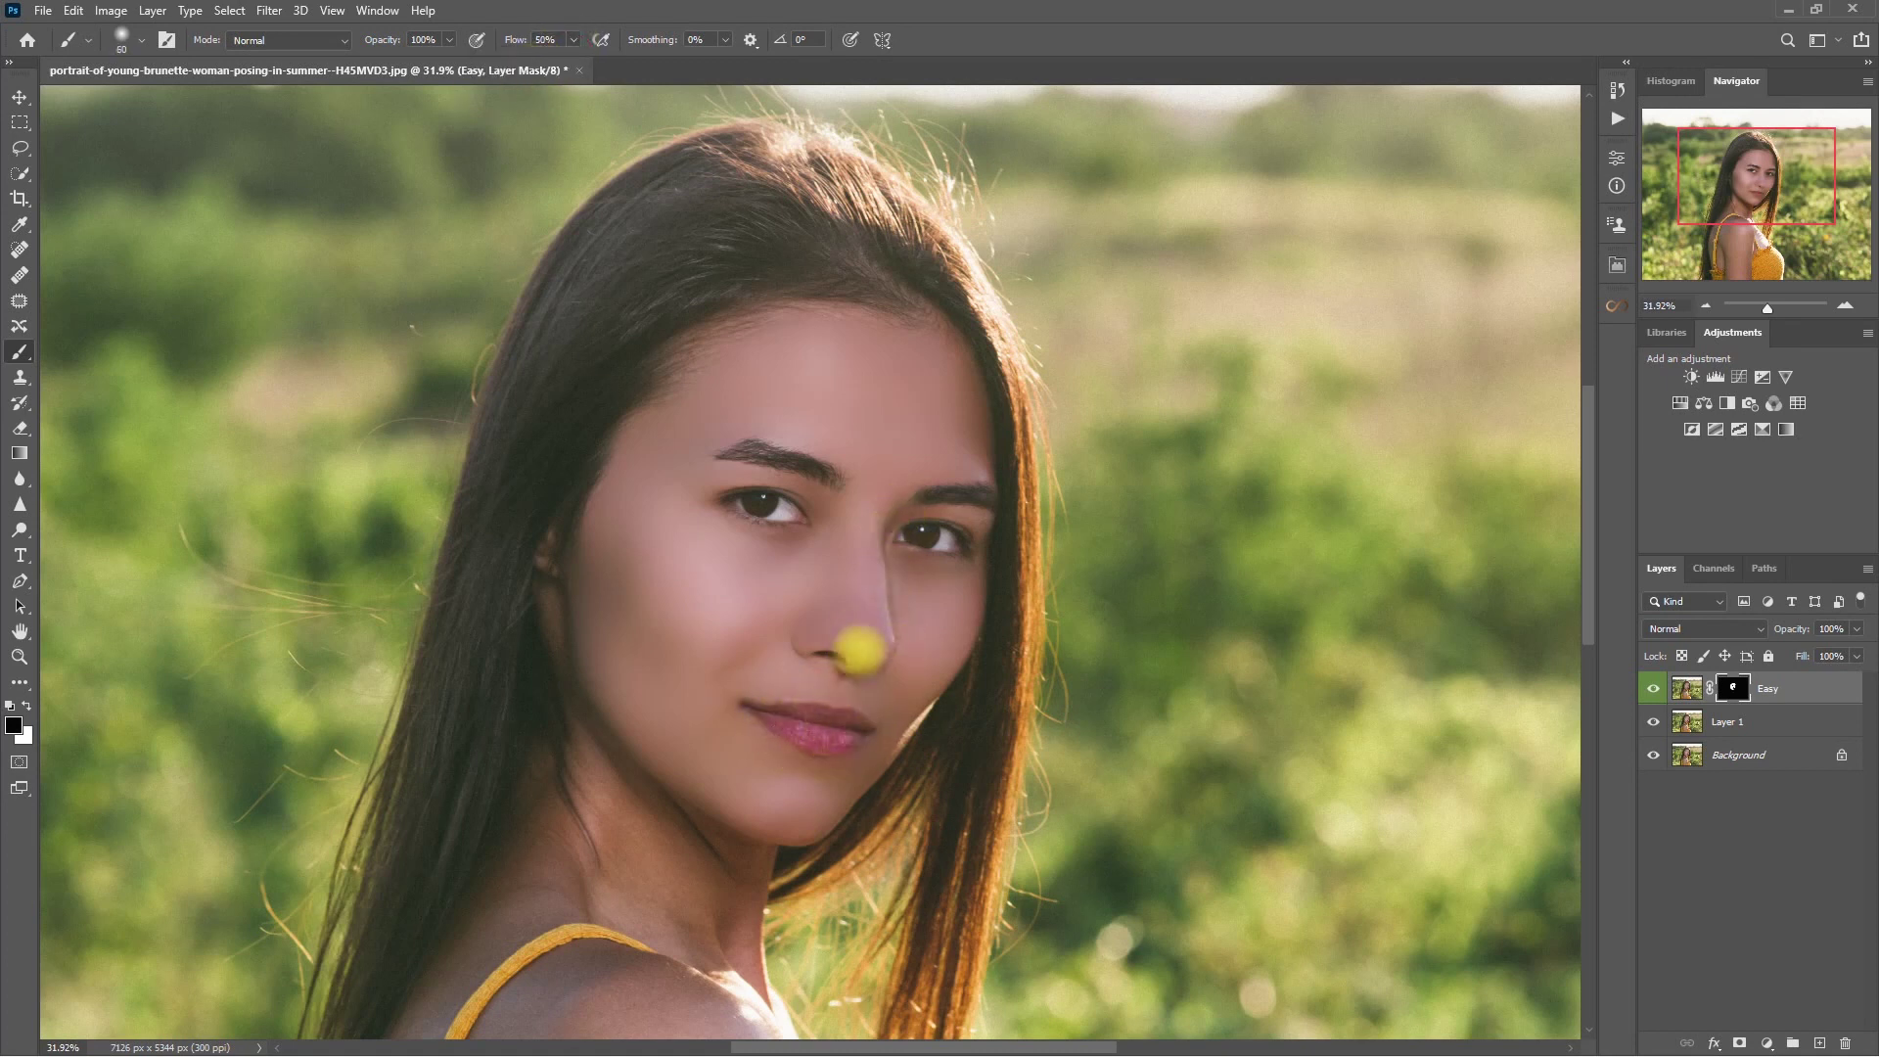
click(26, 706)
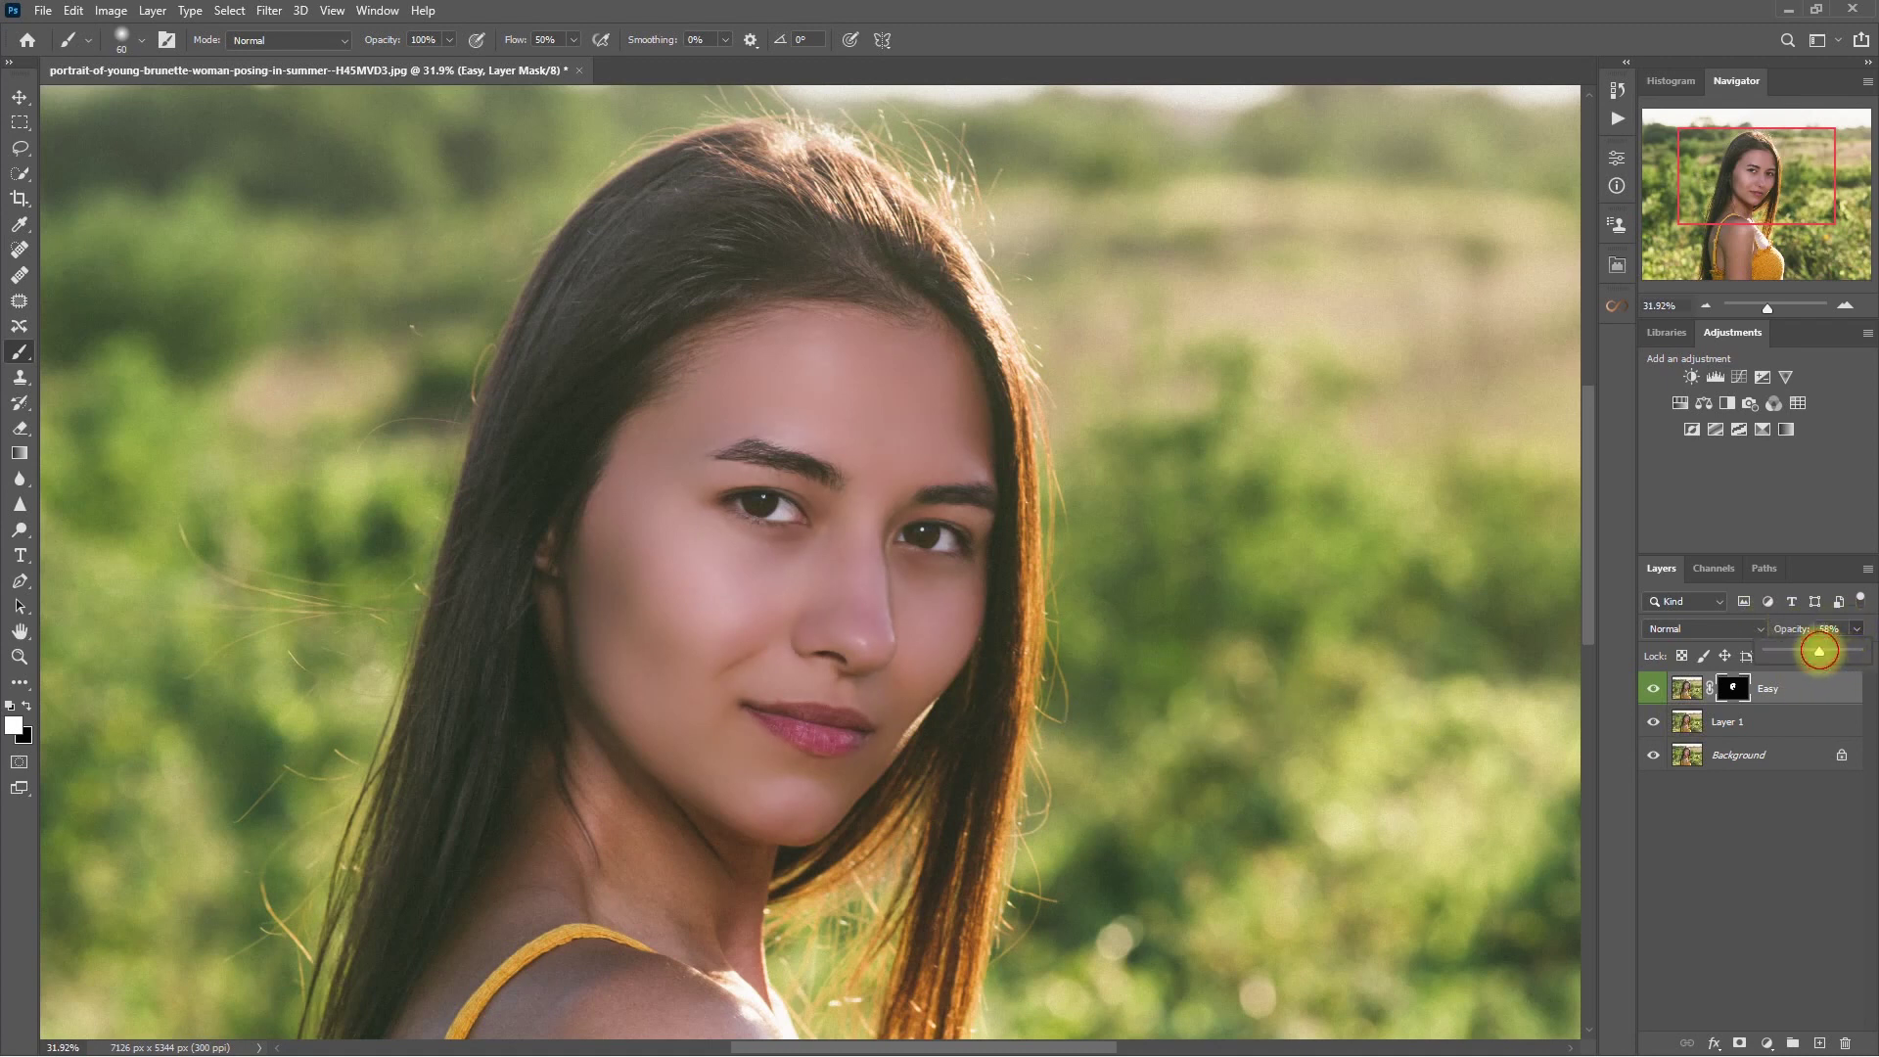
- Select the Easy layer and set its opacity to 50%
click(1792, 775)
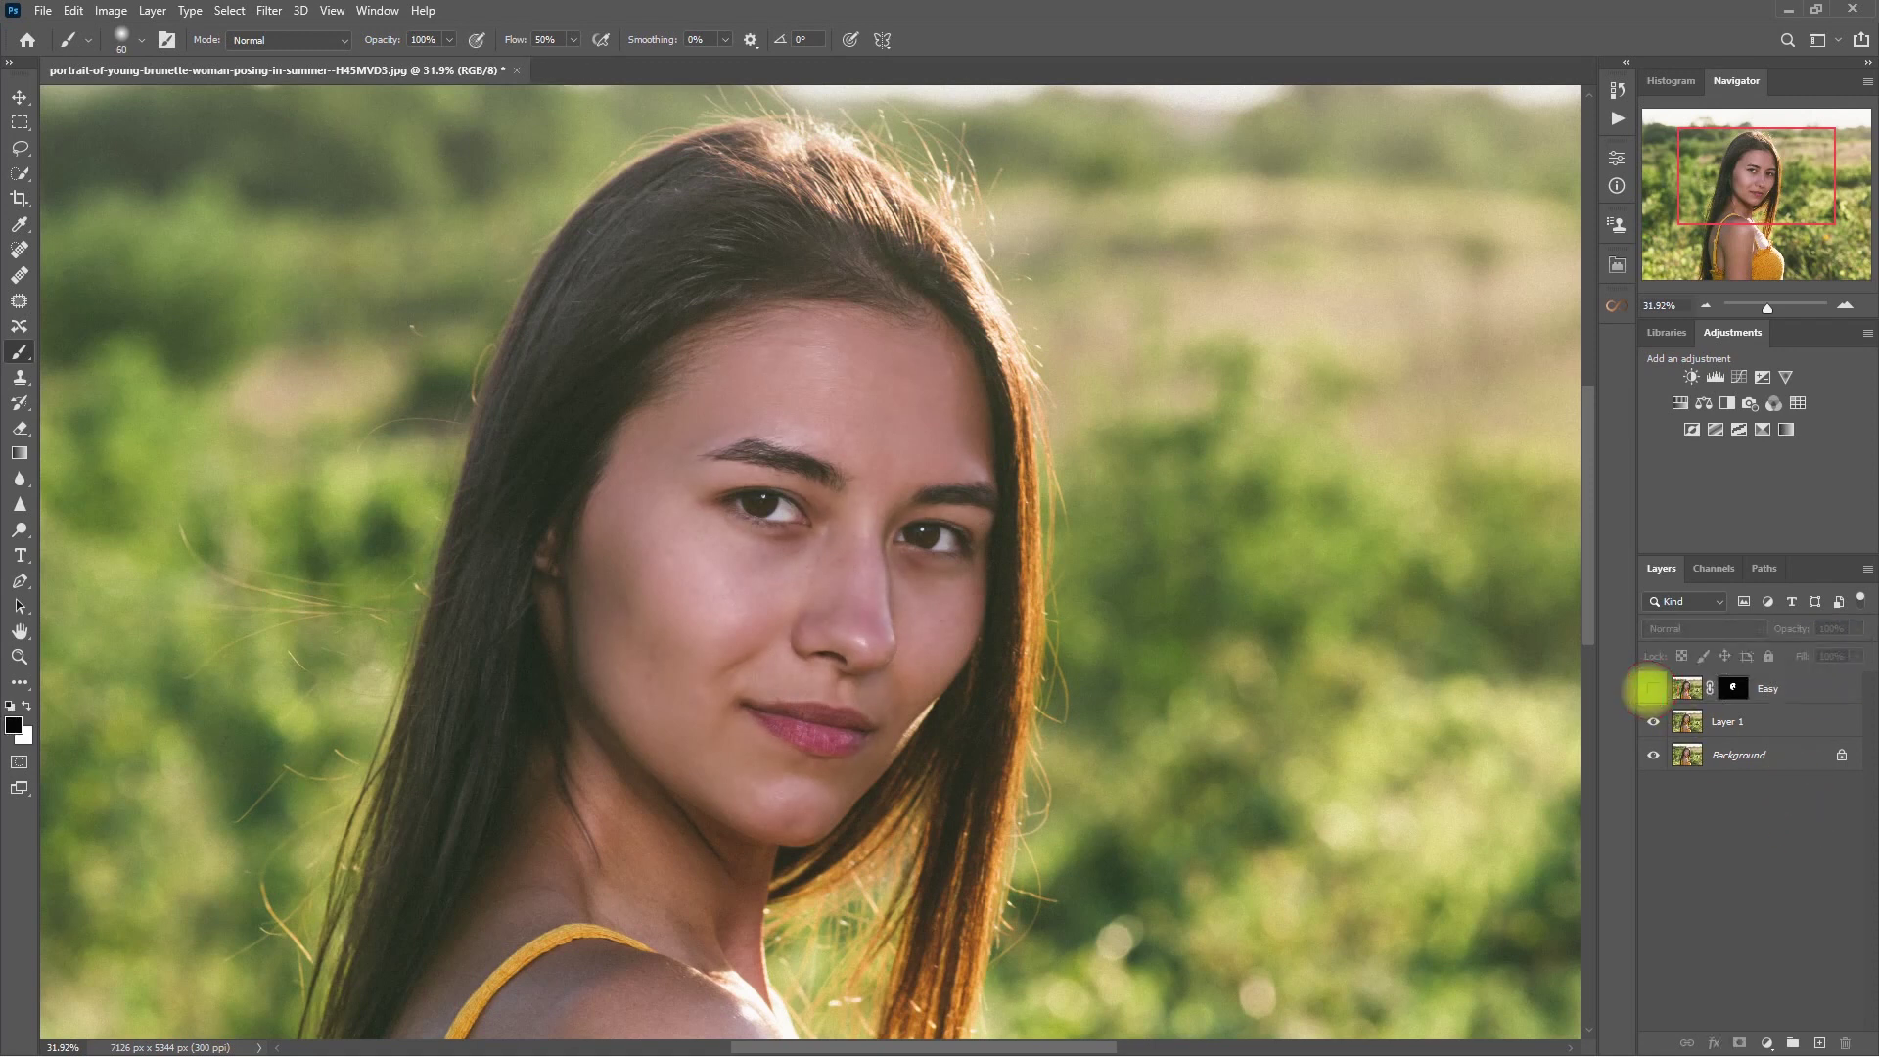
click(1650, 688)
scroll(934, 599, up, 1)
key(x)
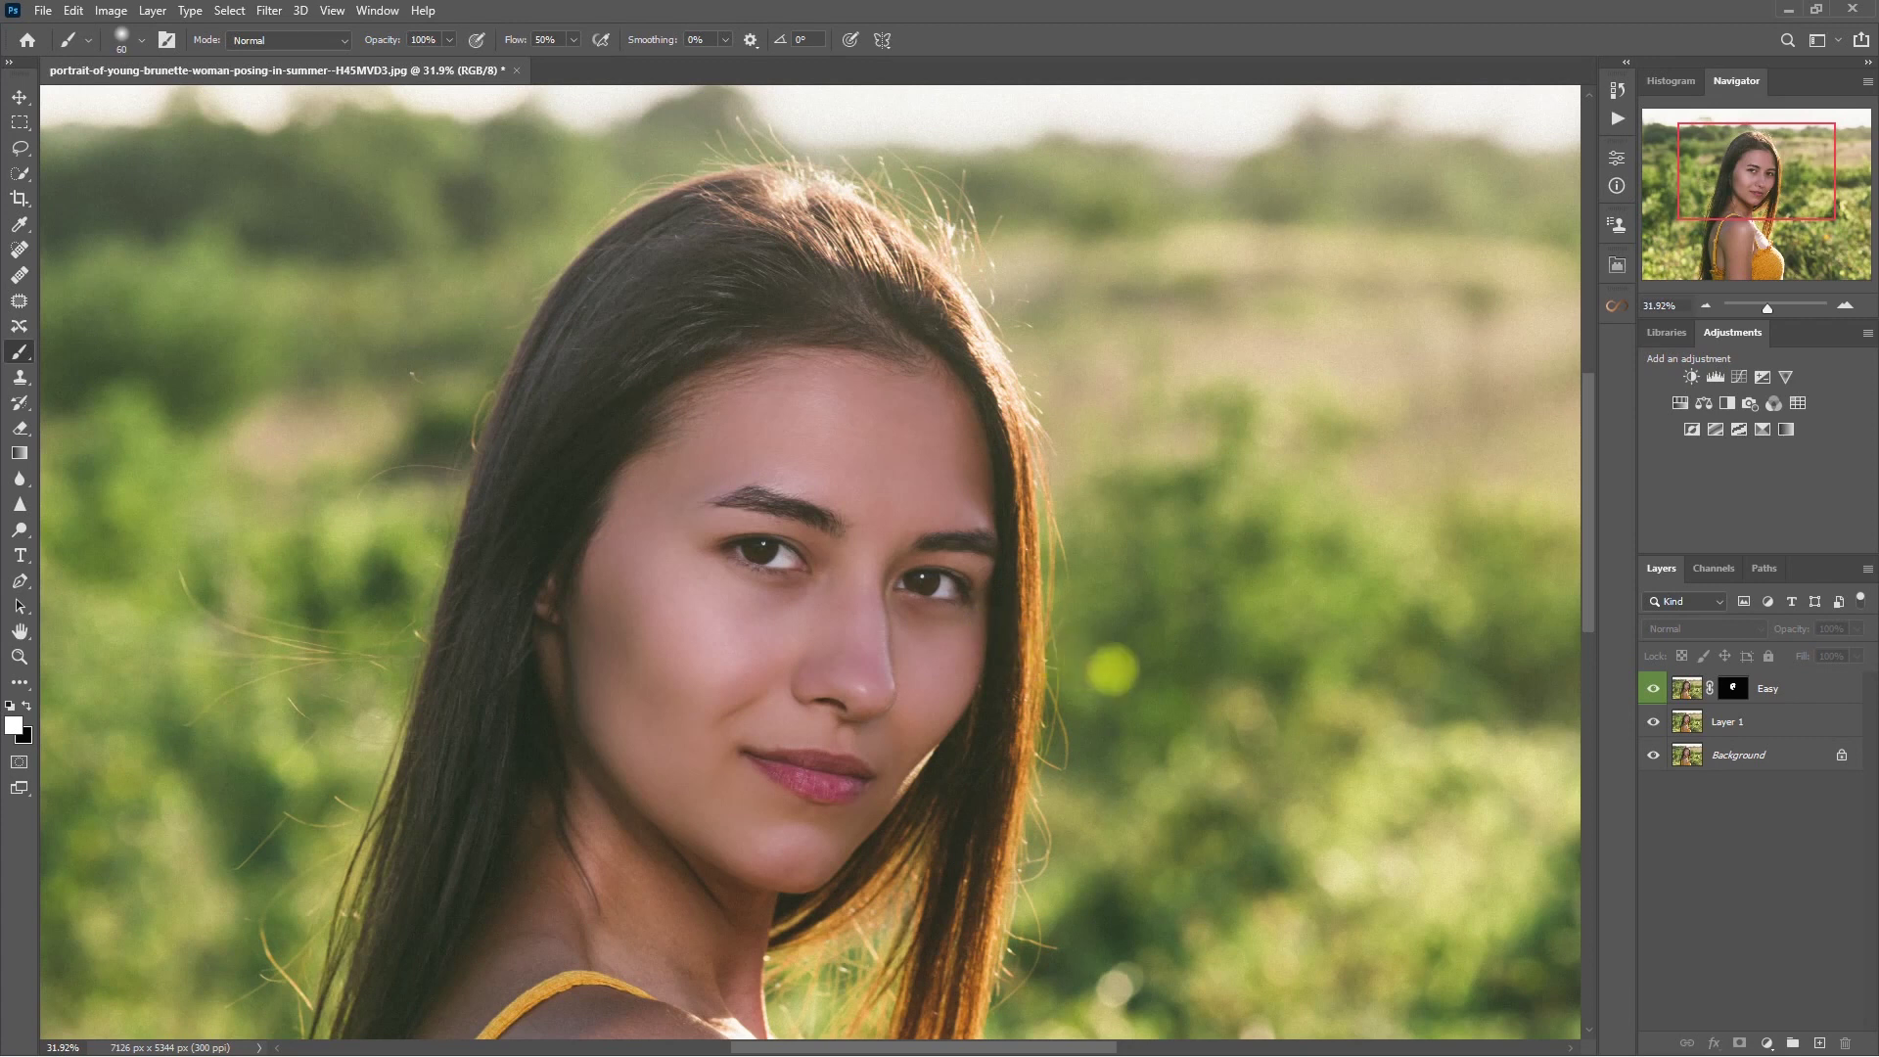
key(v)
scroll(1137, 663, up, 2)
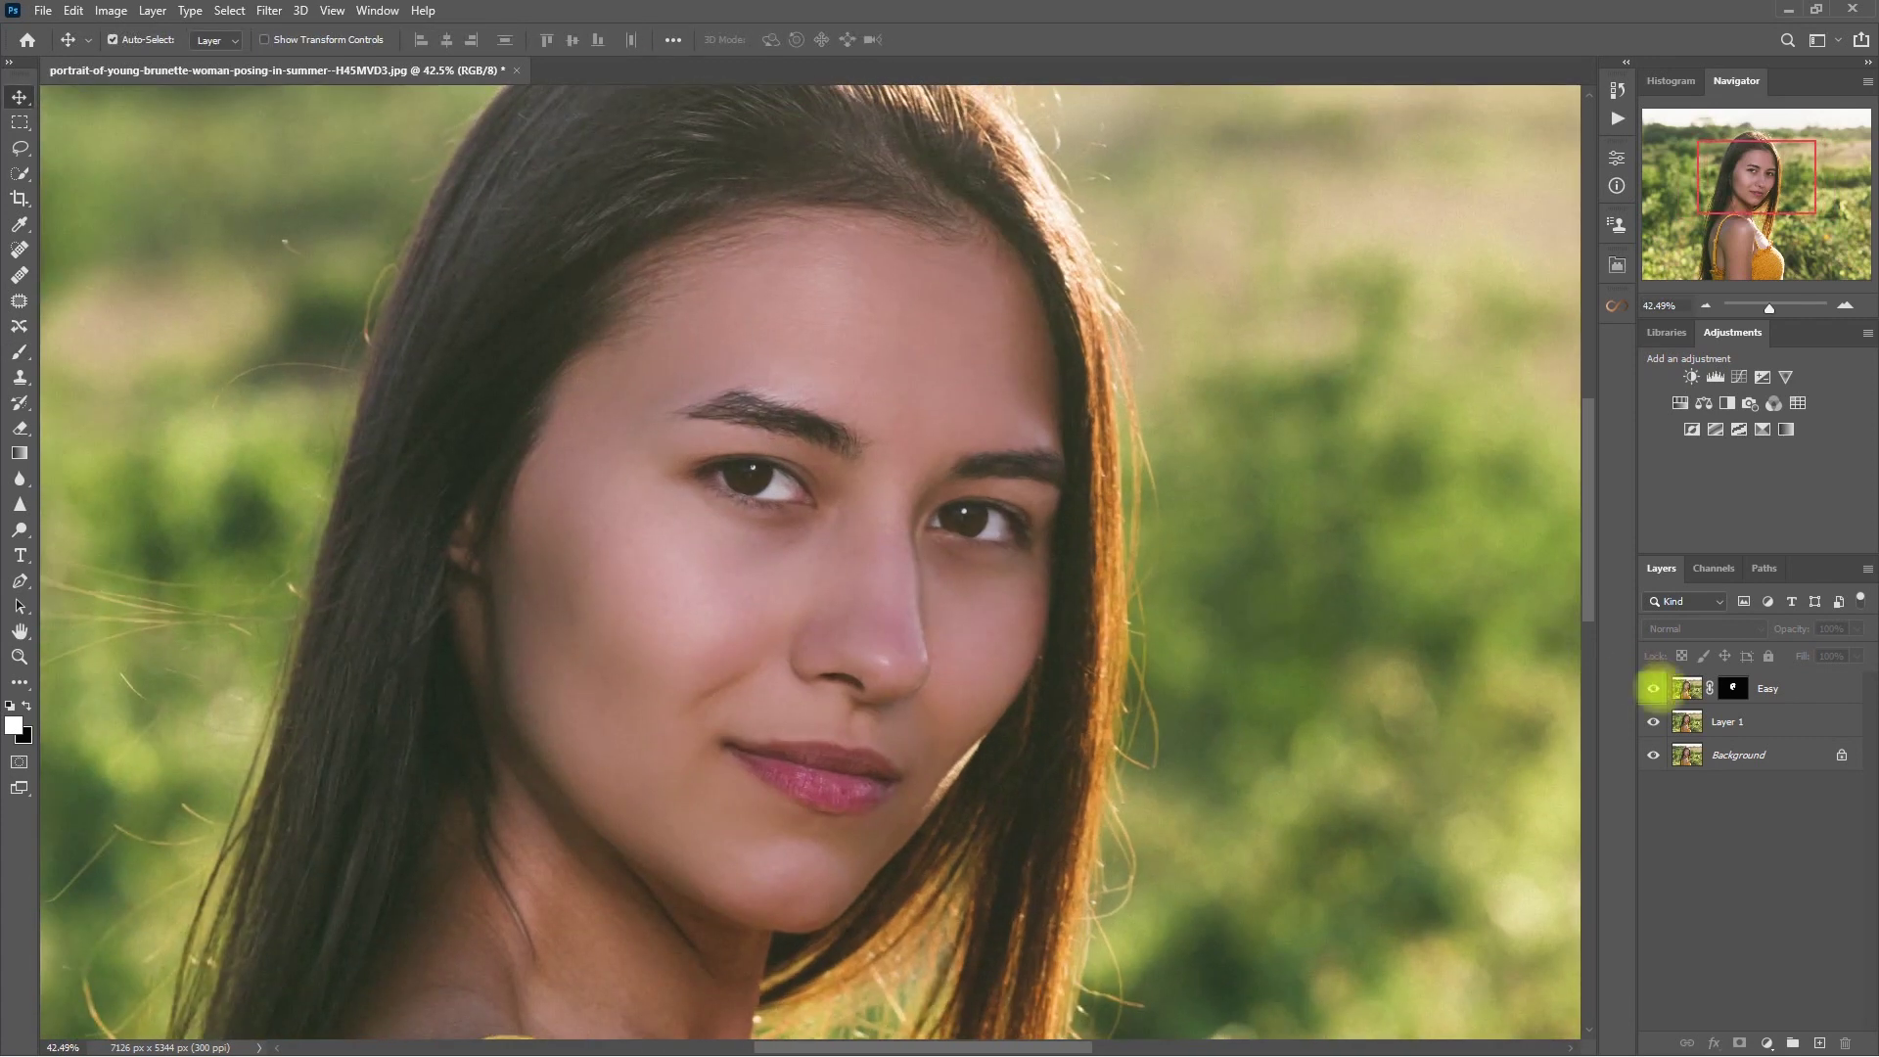
click(1792, 688)
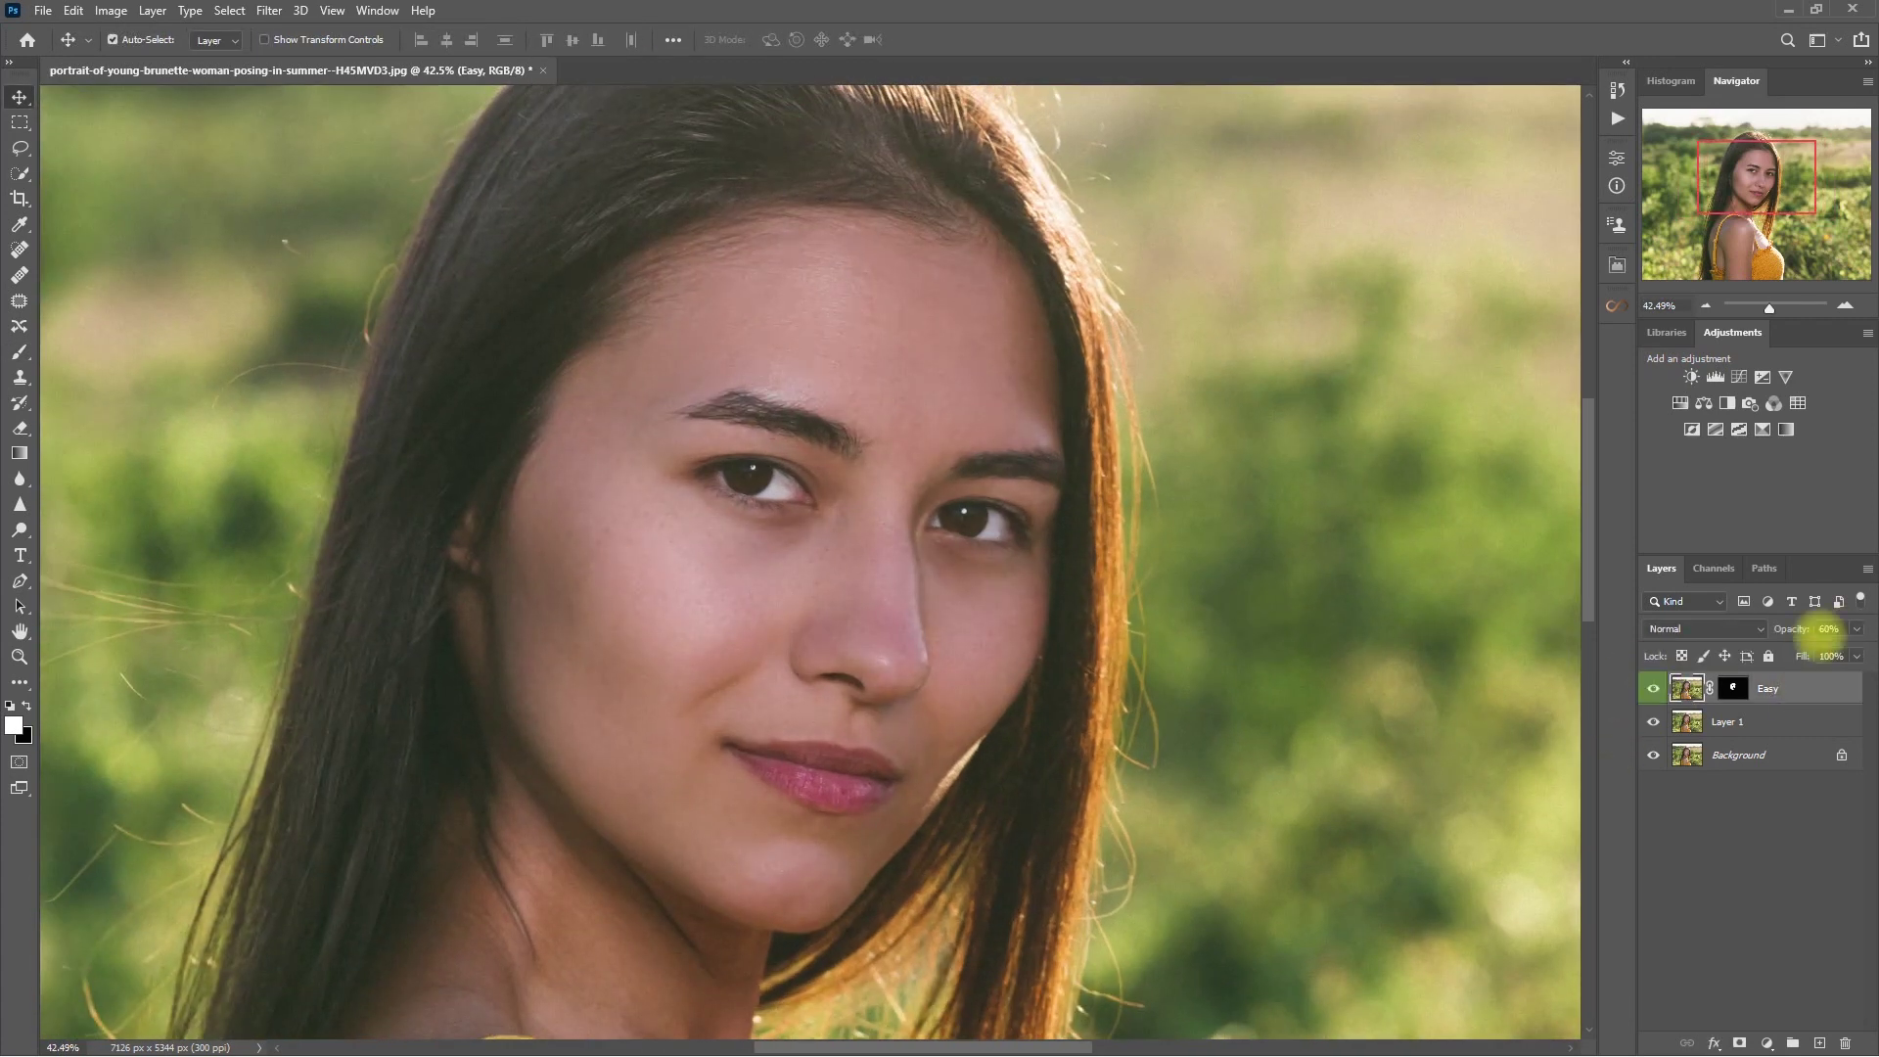
click(1828, 630)
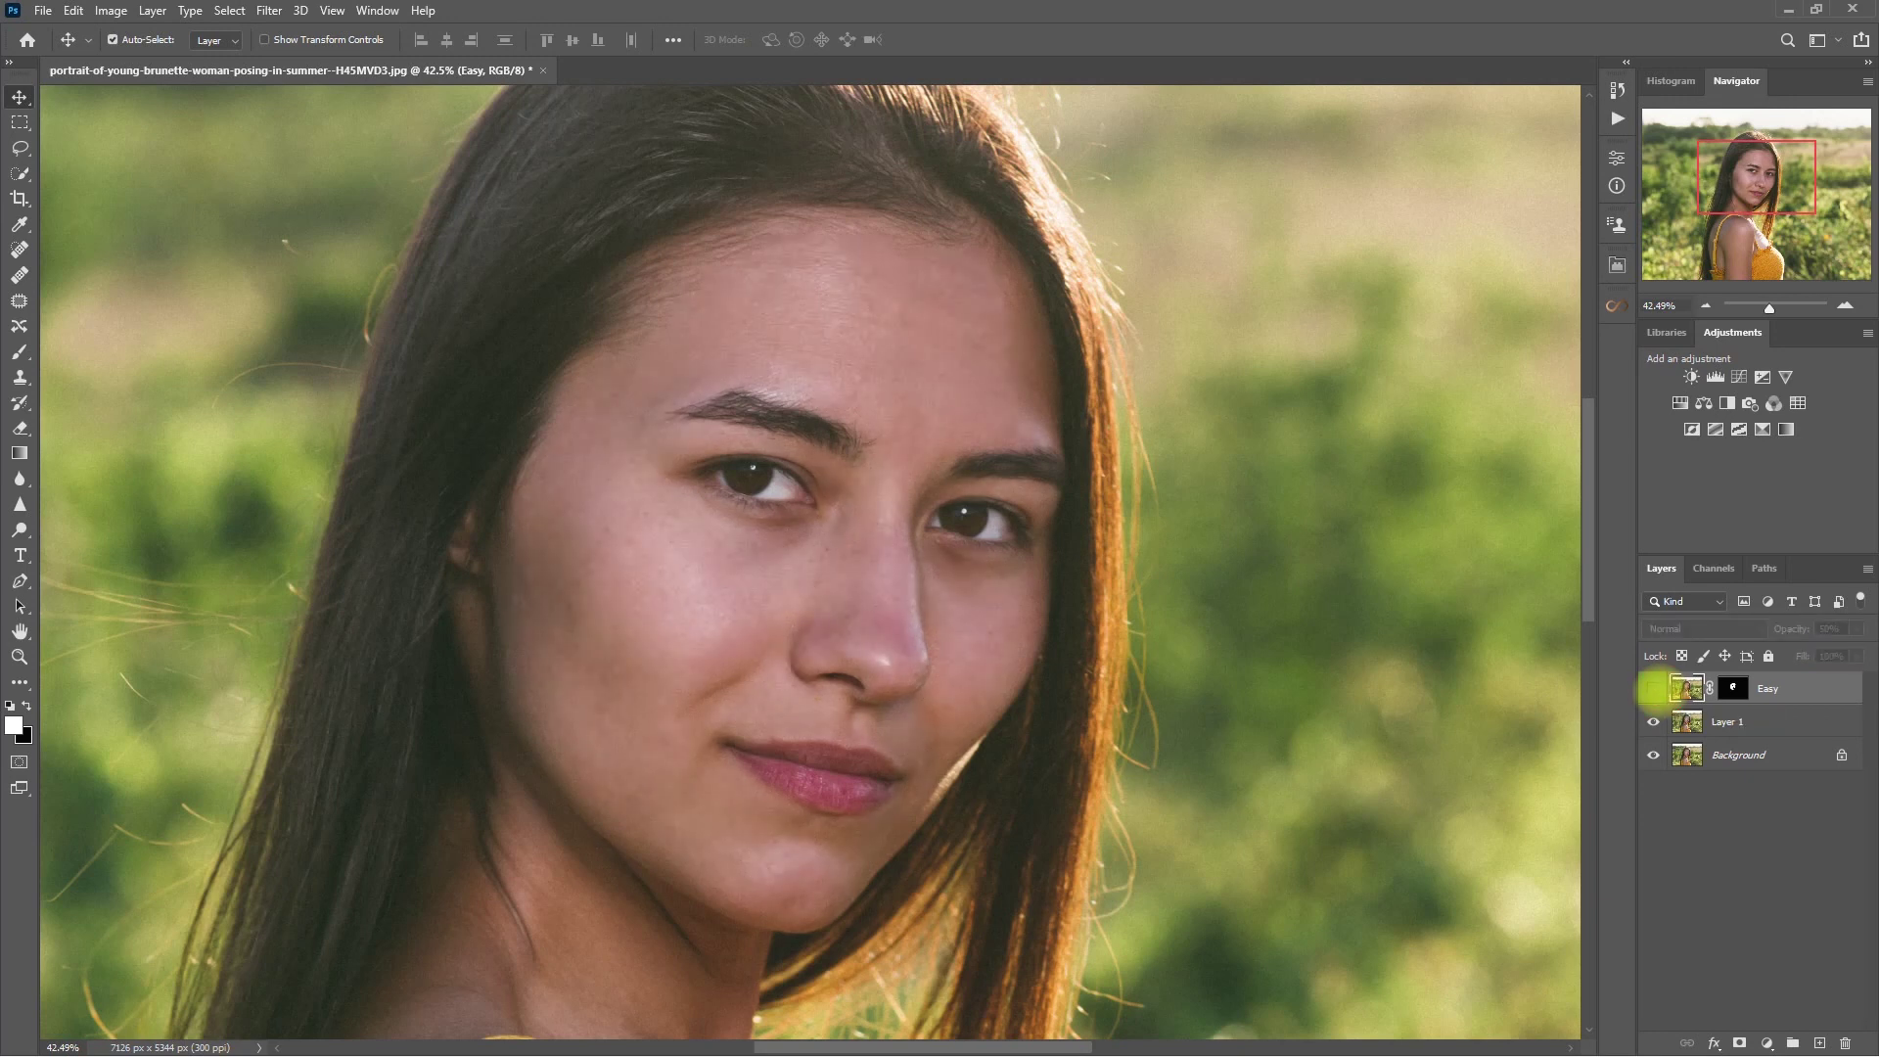
- Compare the portrait with and without the Easy layer, leaving it on
click(1653, 688)
key(ctrl+0)
click(1653, 688)
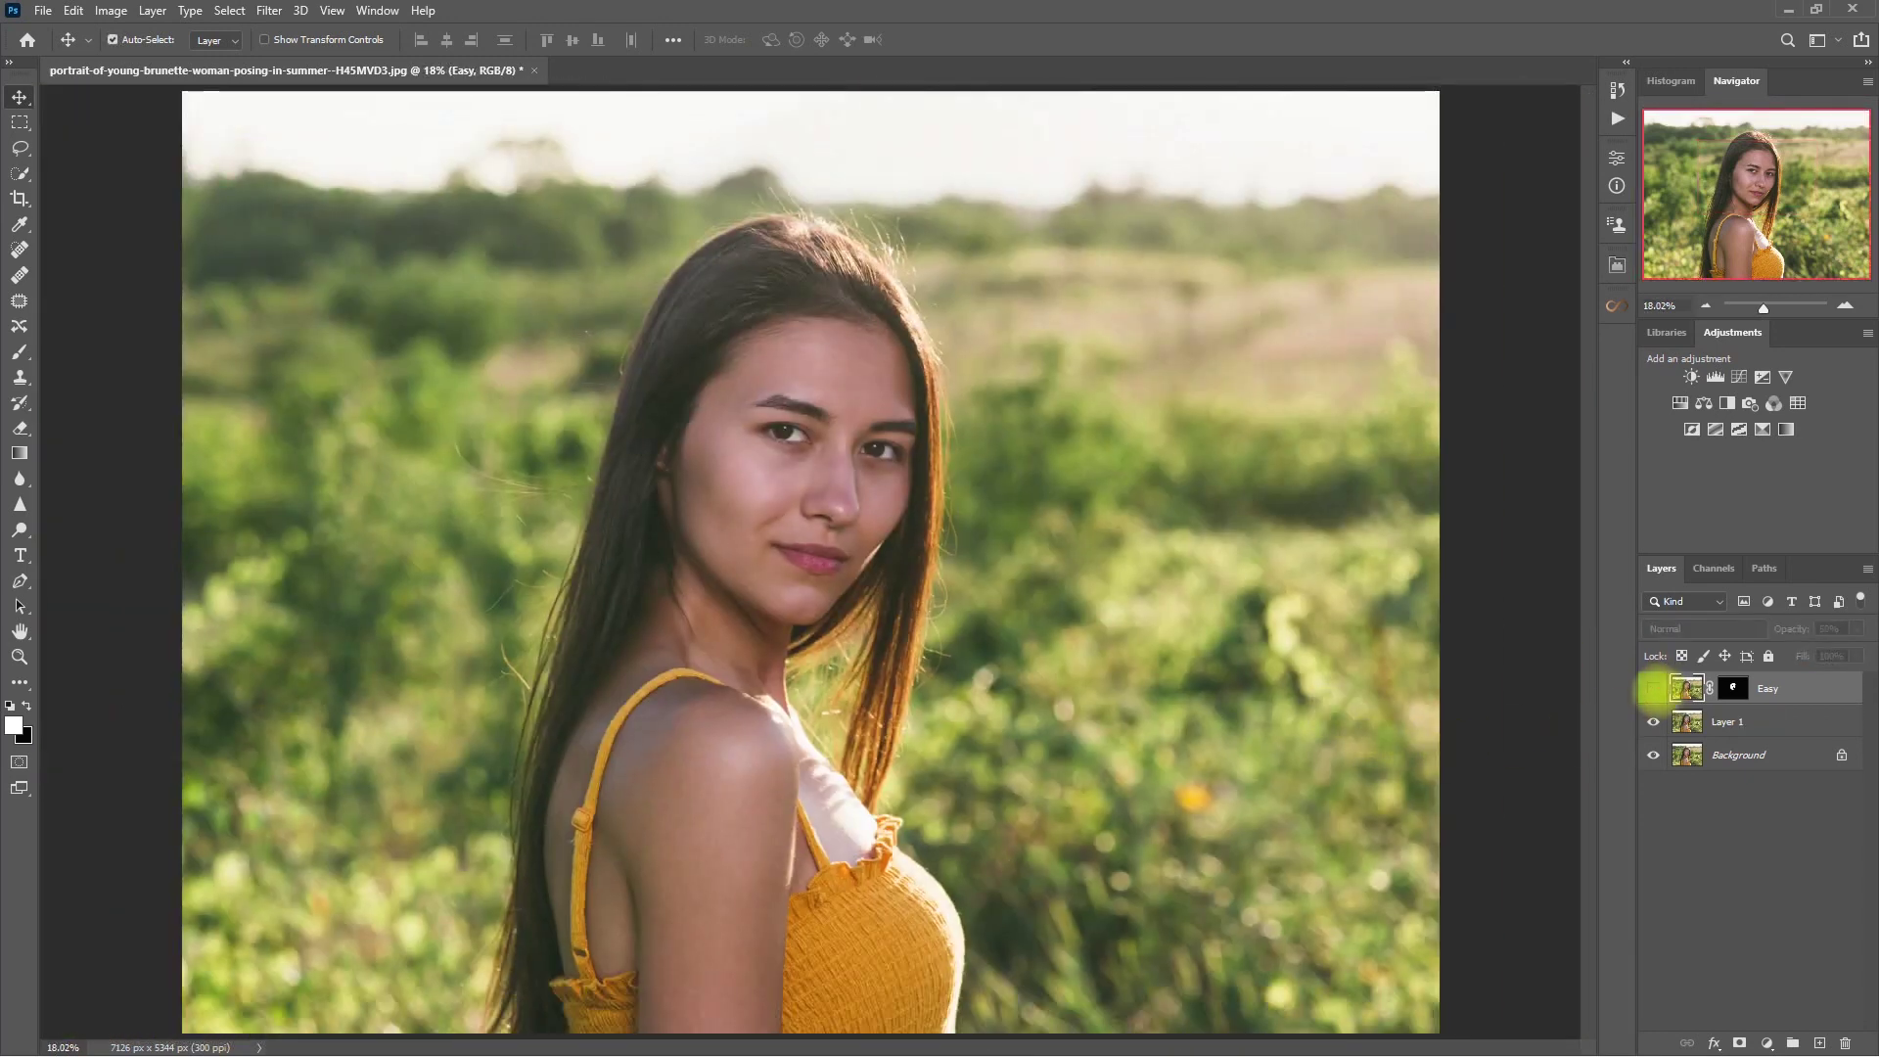
click(1652, 688)
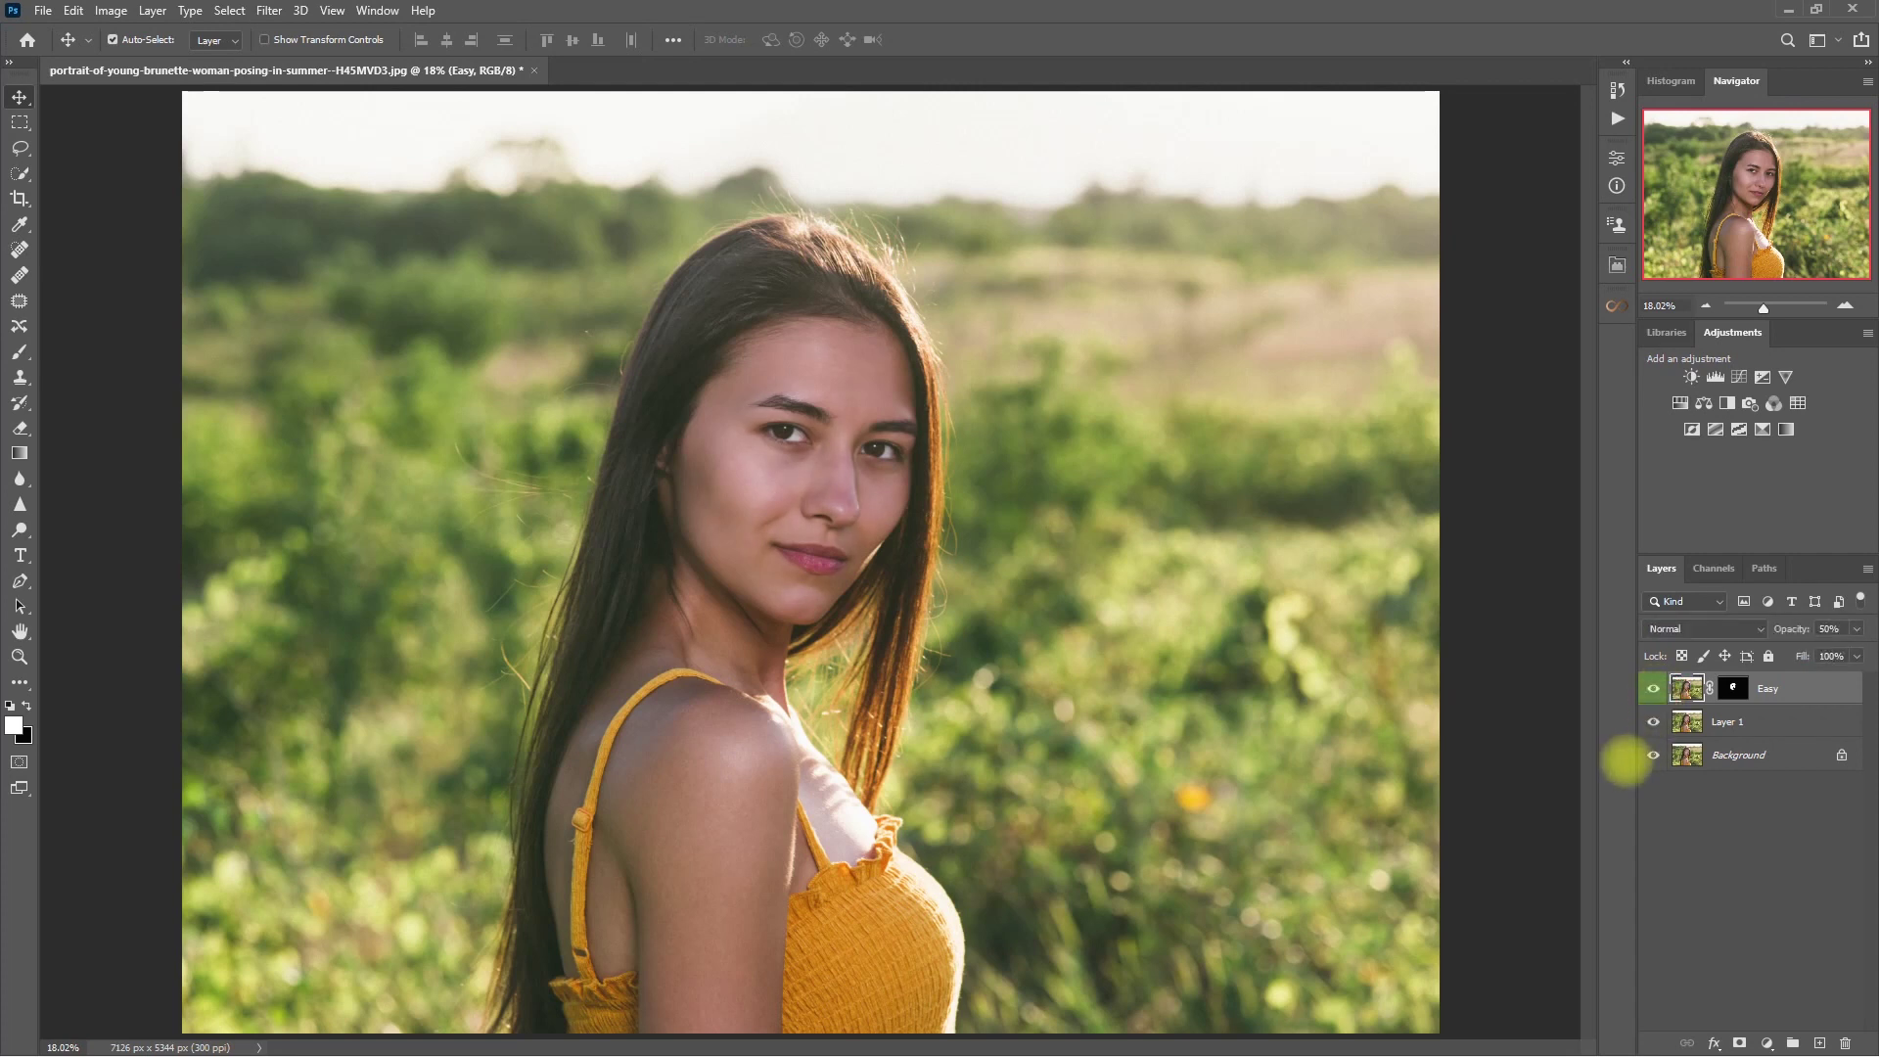
- Add the Iris enhancement from the eye options and paint it onto both irises
click(1617, 265)
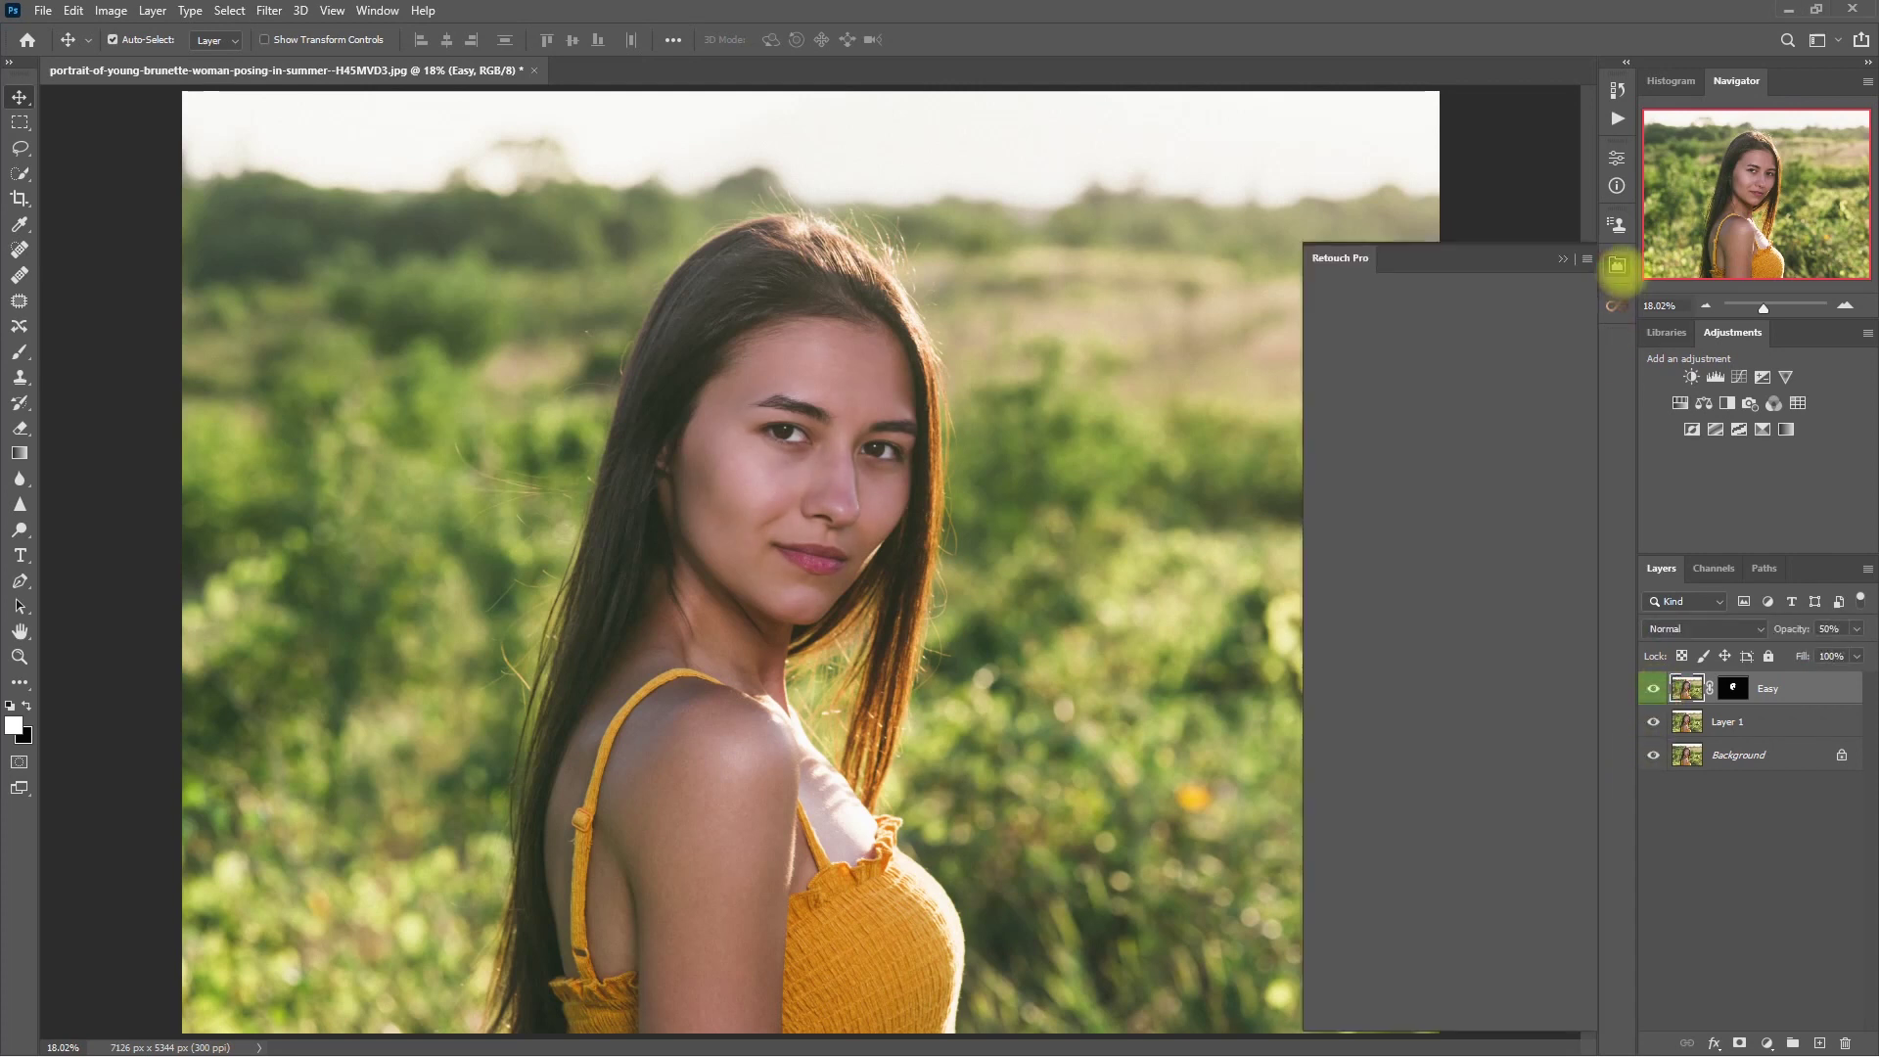
click(1497, 558)
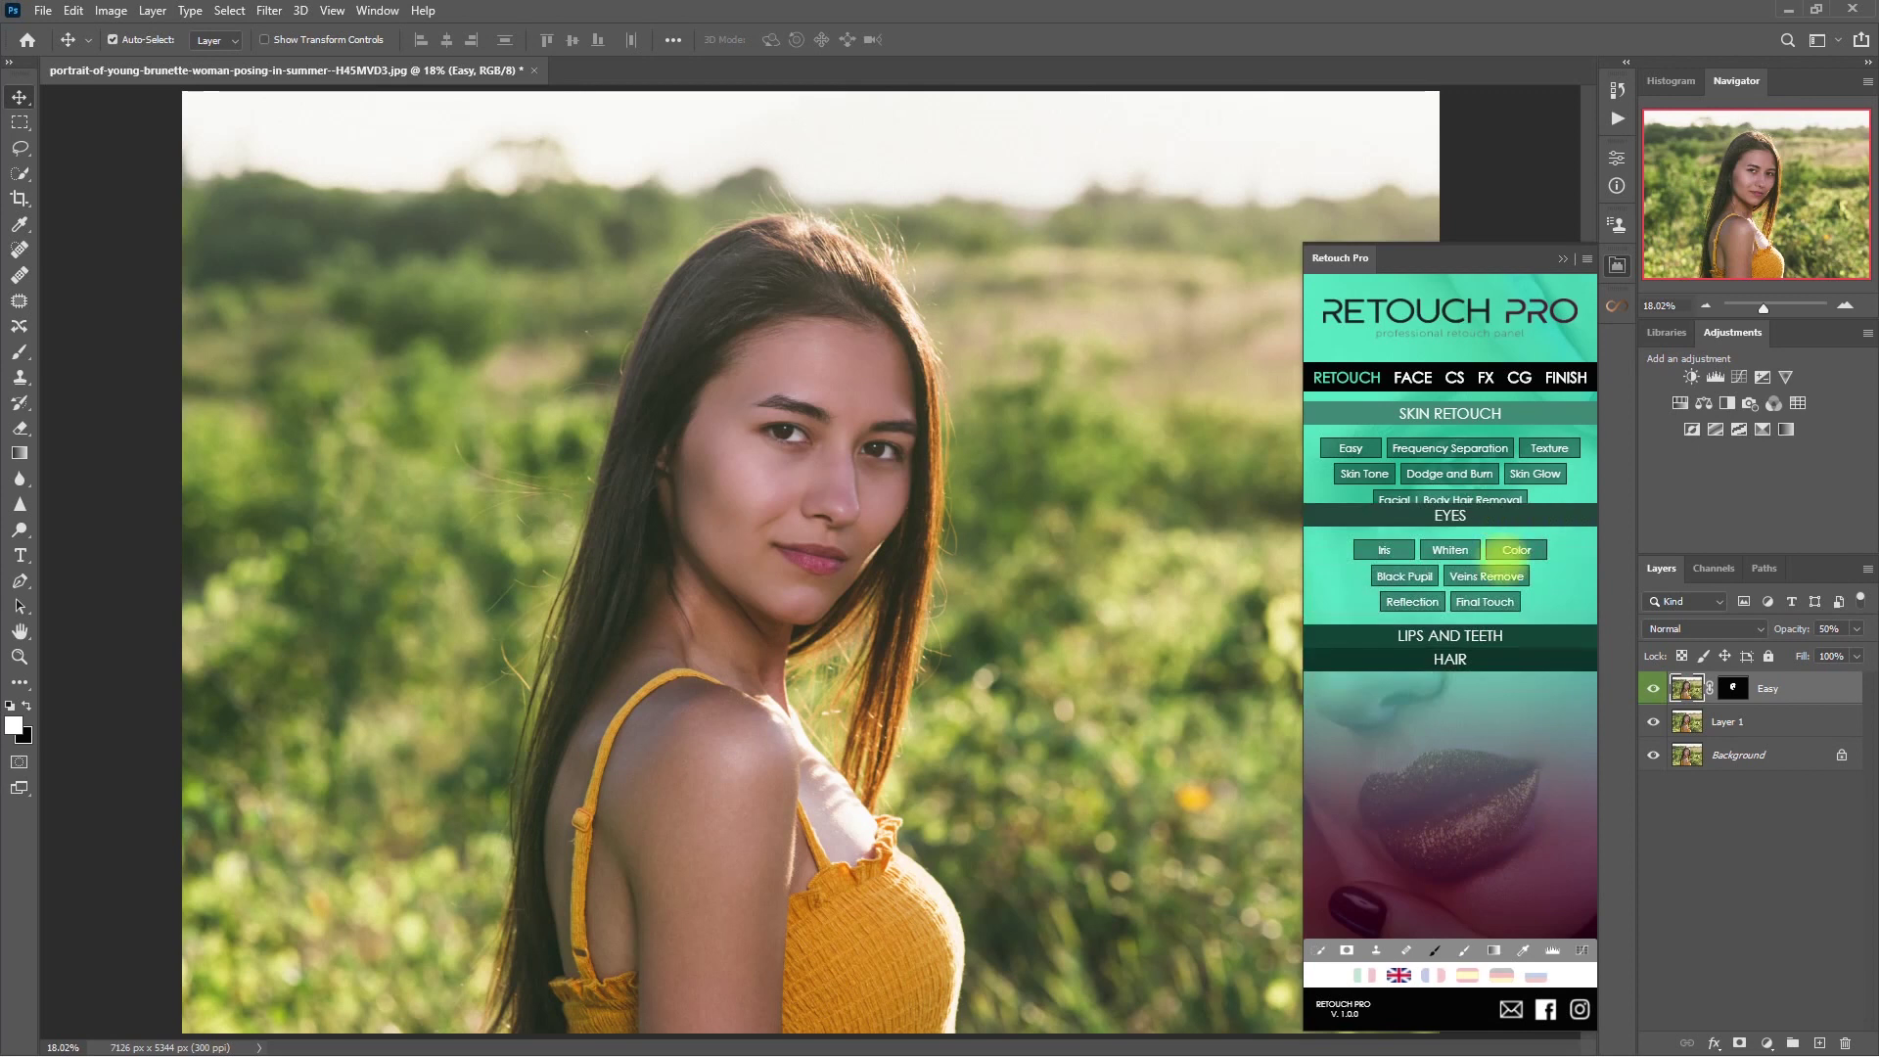
click(1384, 471)
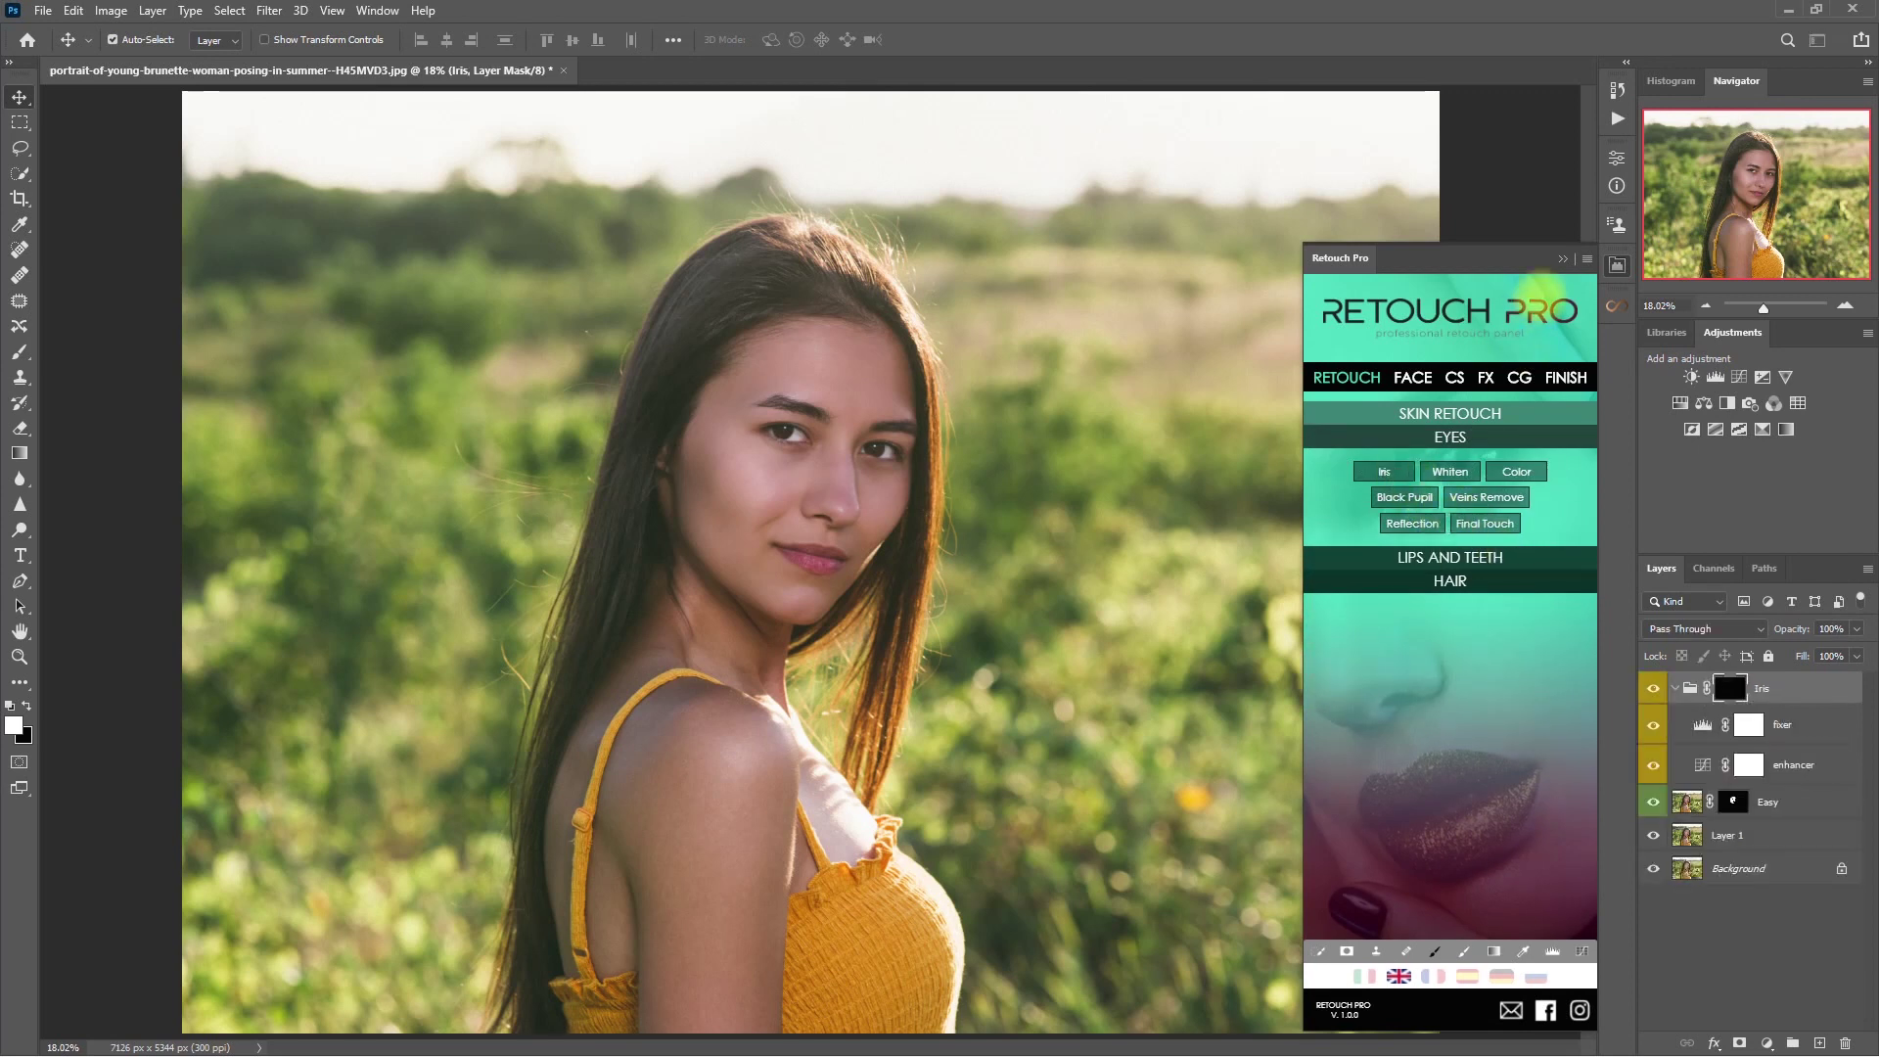
click(1464, 951)
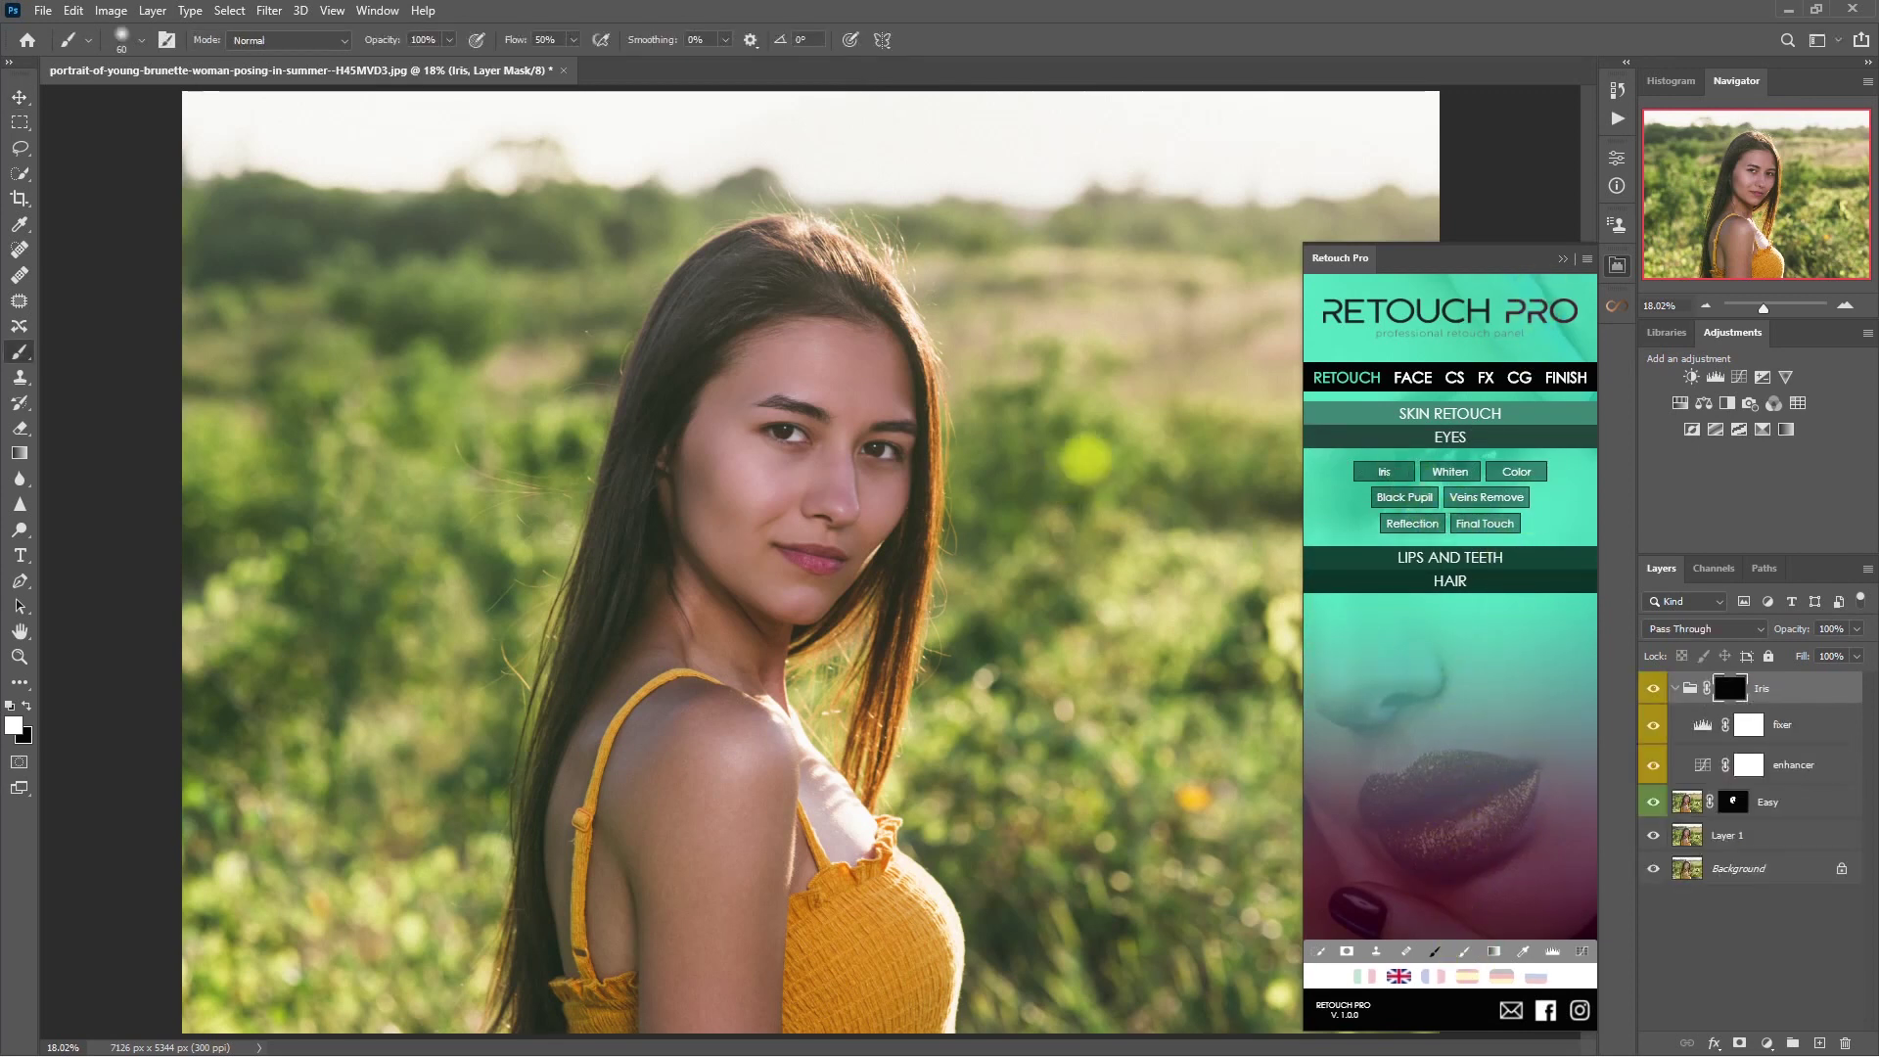
scroll(797, 451, up, 6)
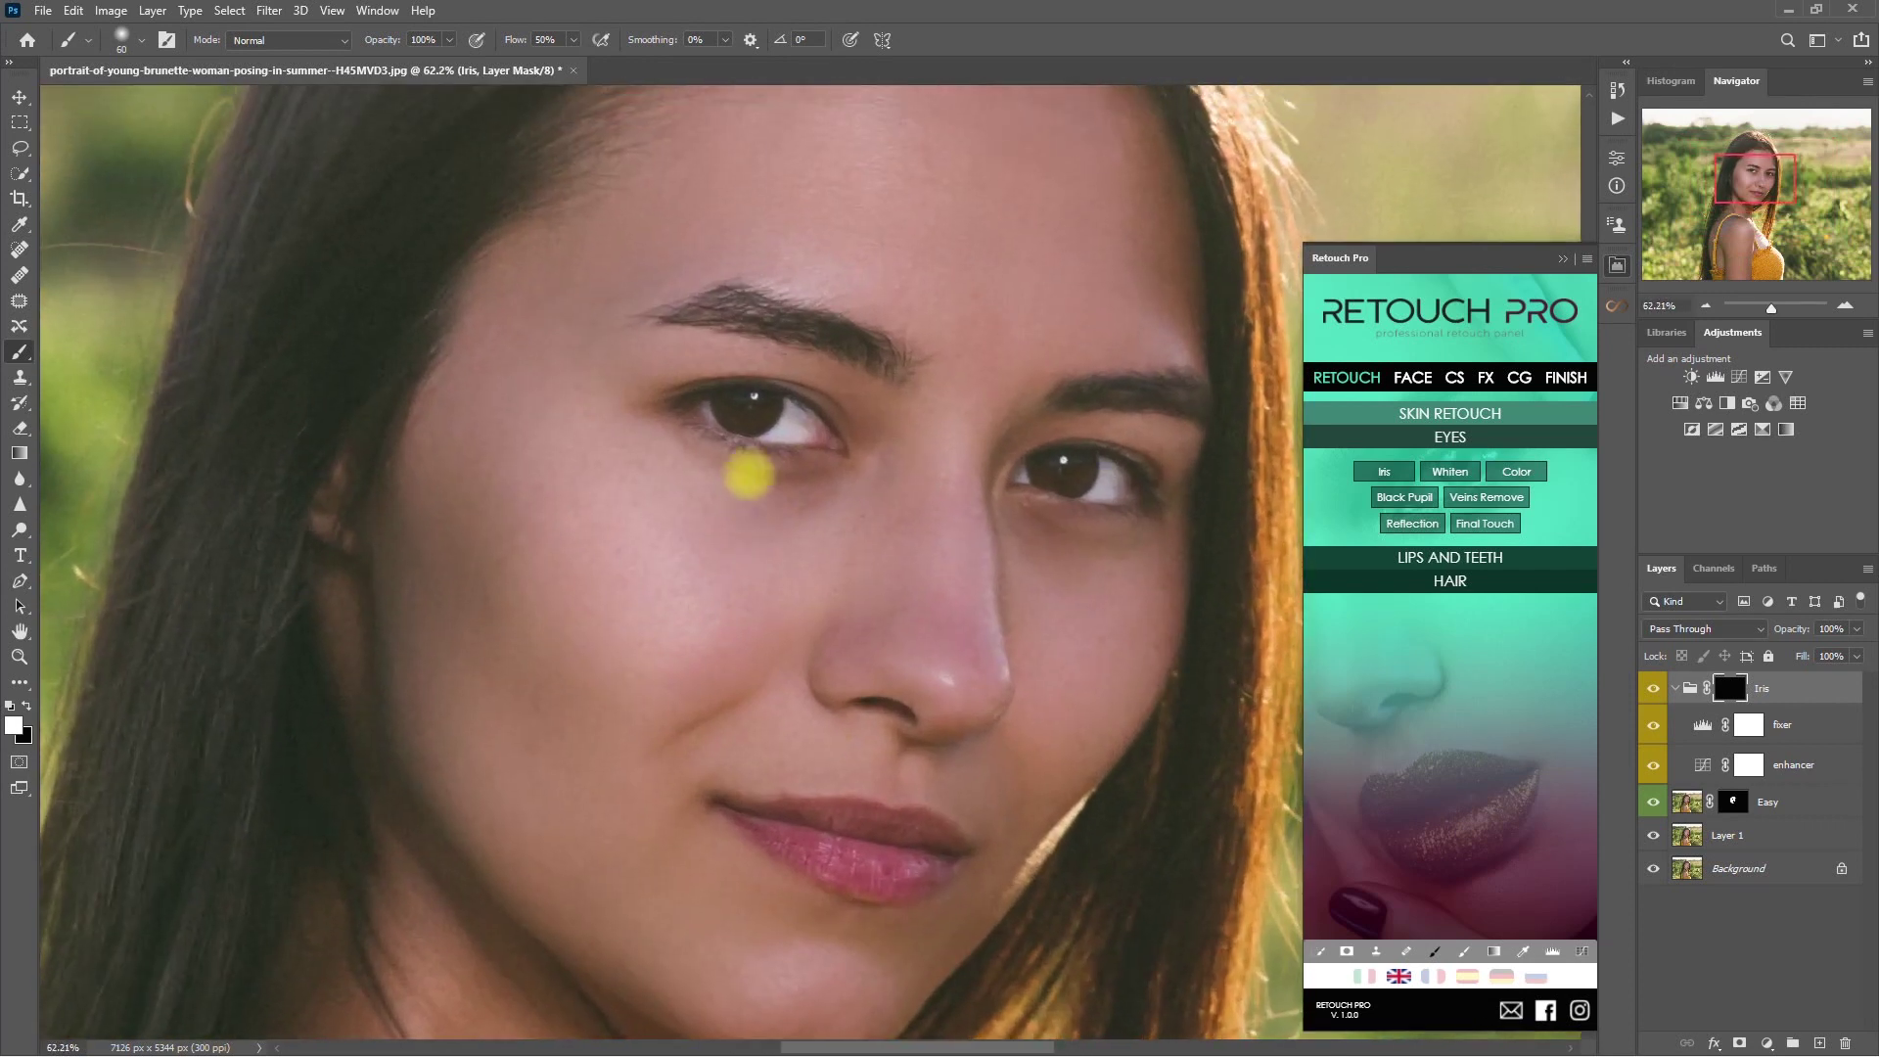
drag(733, 411, 755, 415)
drag(1048, 468, 1057, 470)
- Compare the eyes with and without the Iris tint and set the group to 60% opacity
scroll(910, 509, down, 3)
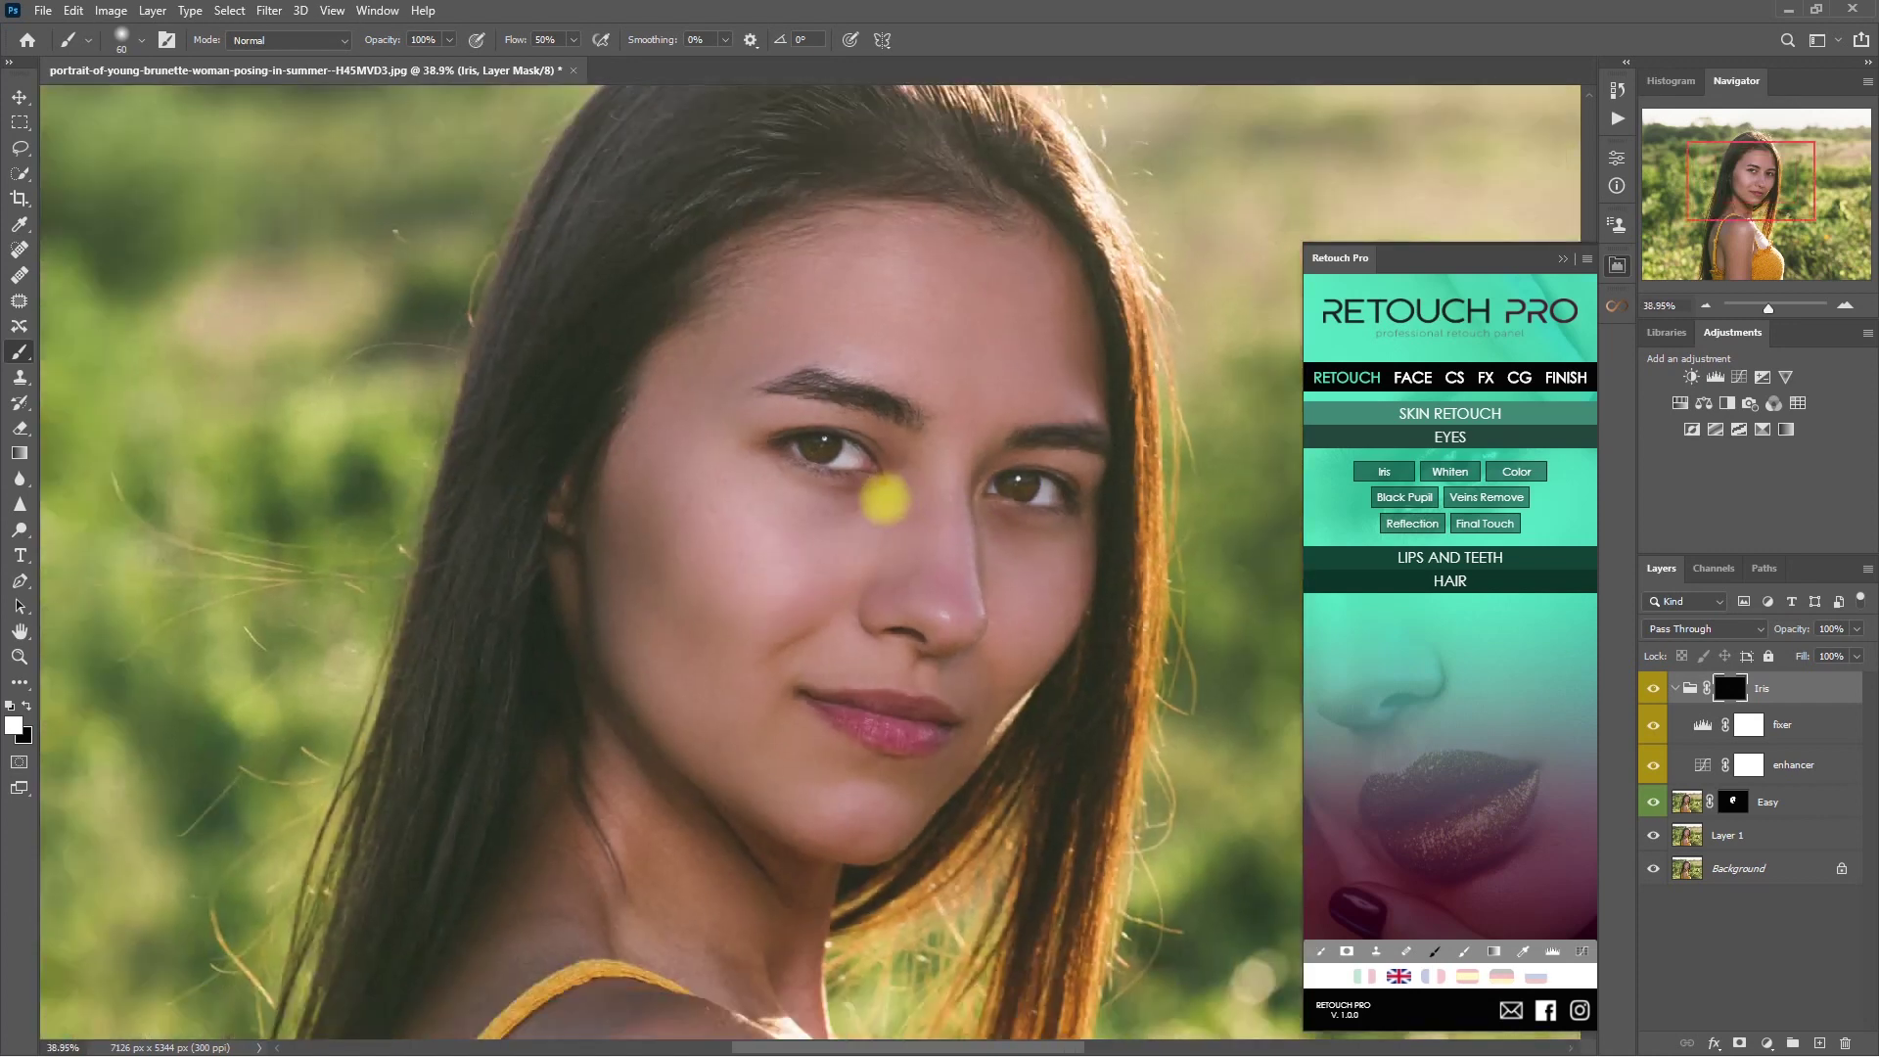
scroll(886, 499, down, 2)
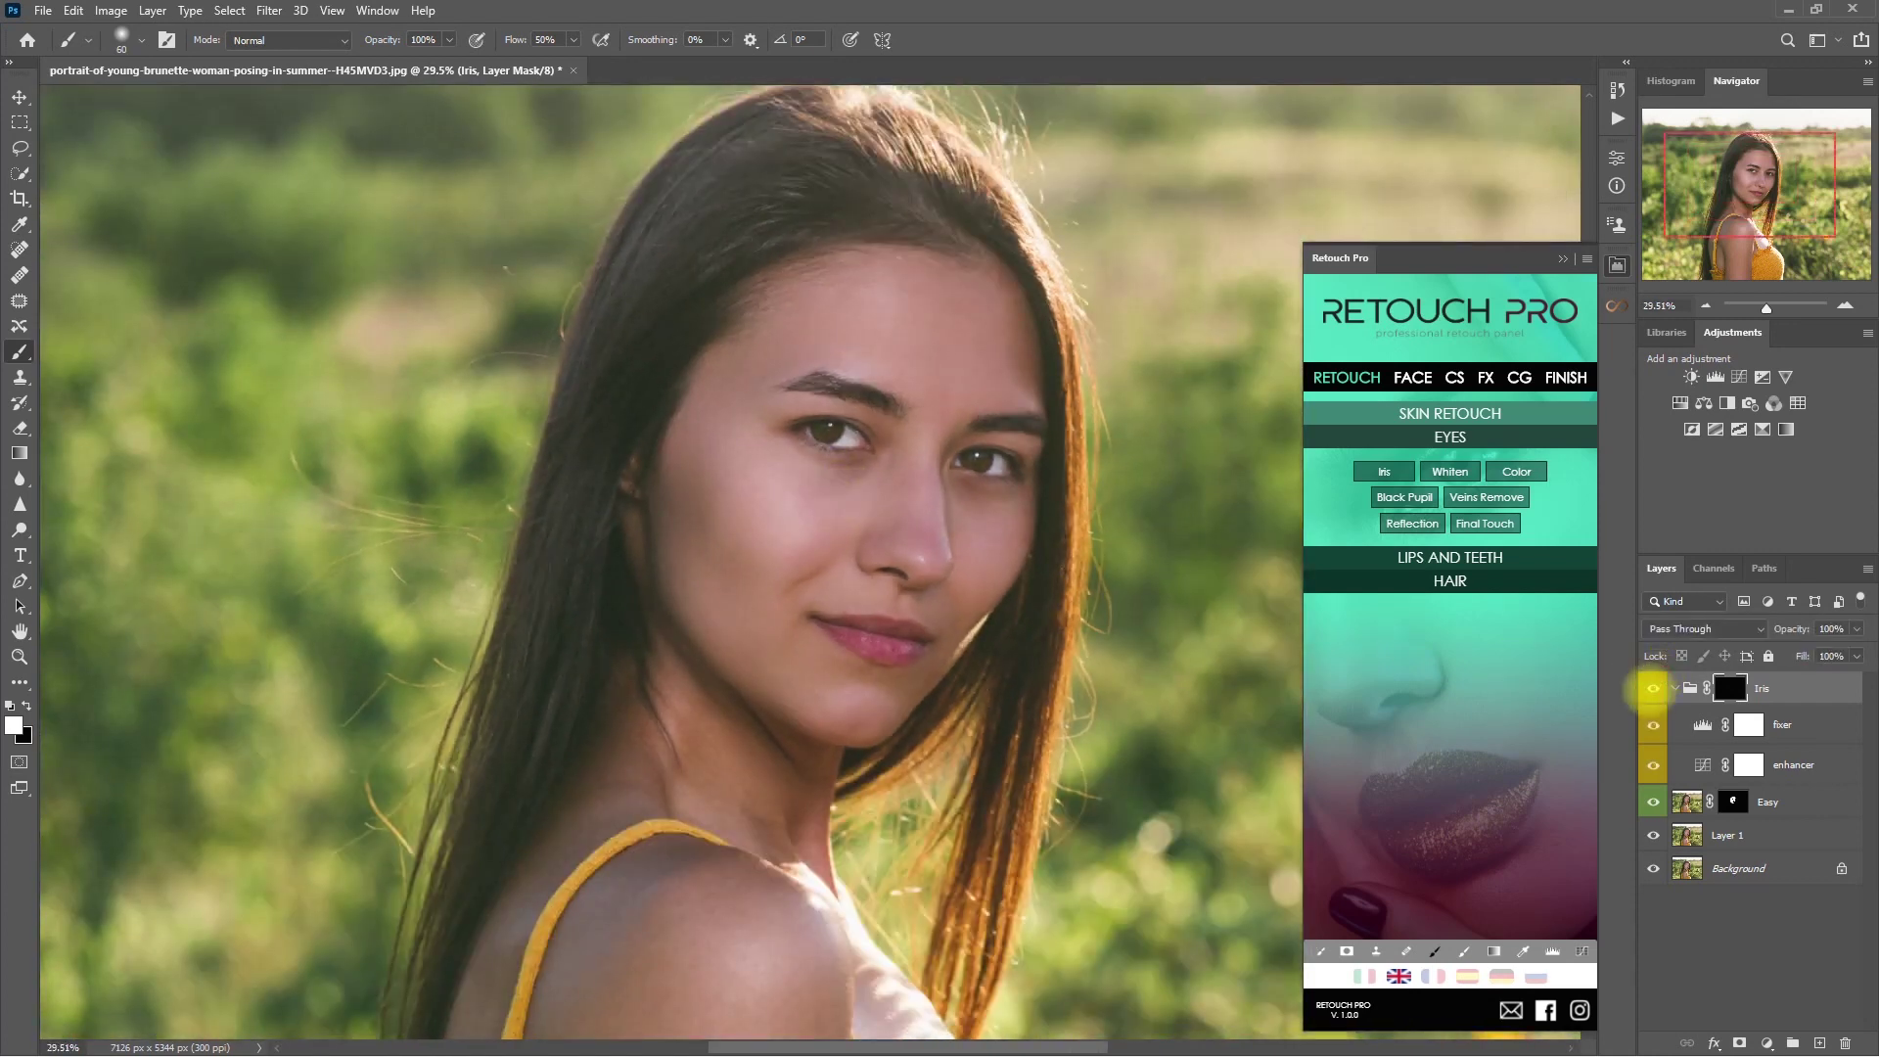
scroll(931, 587, down, 3)
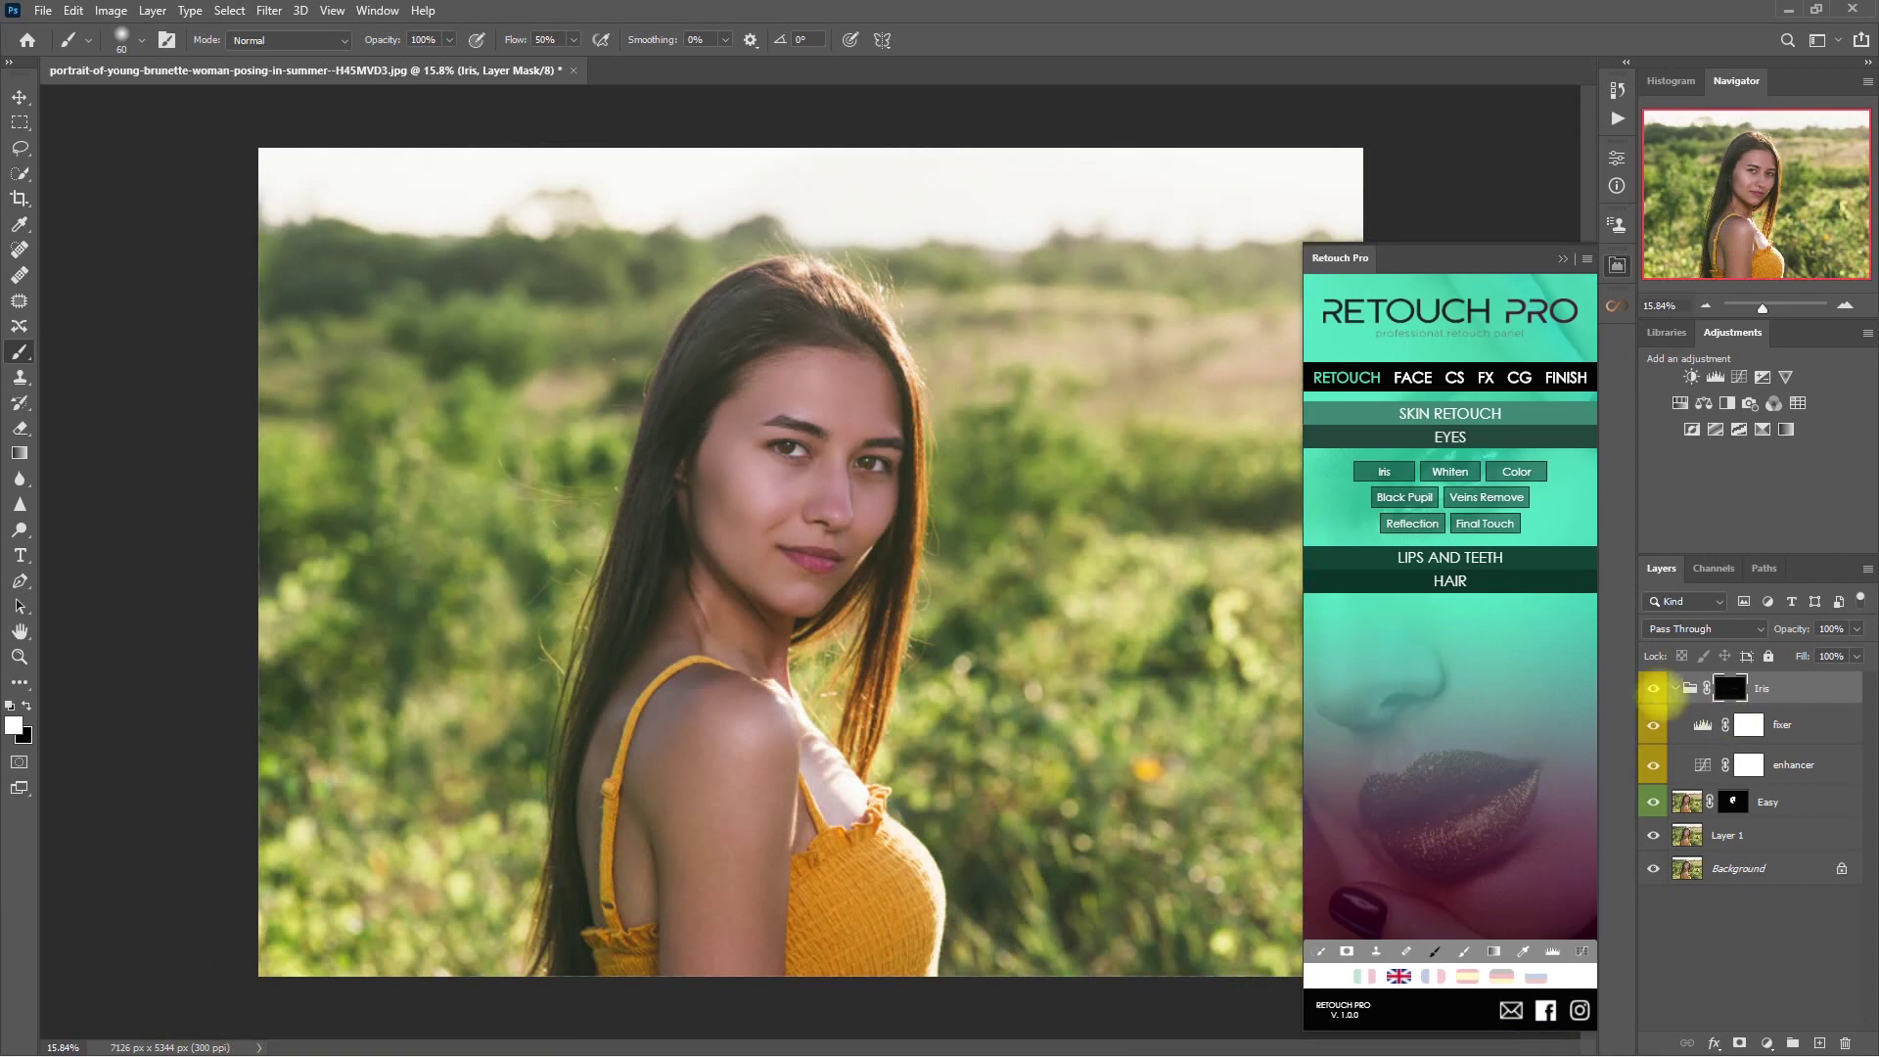
click(1675, 688)
click(1653, 688)
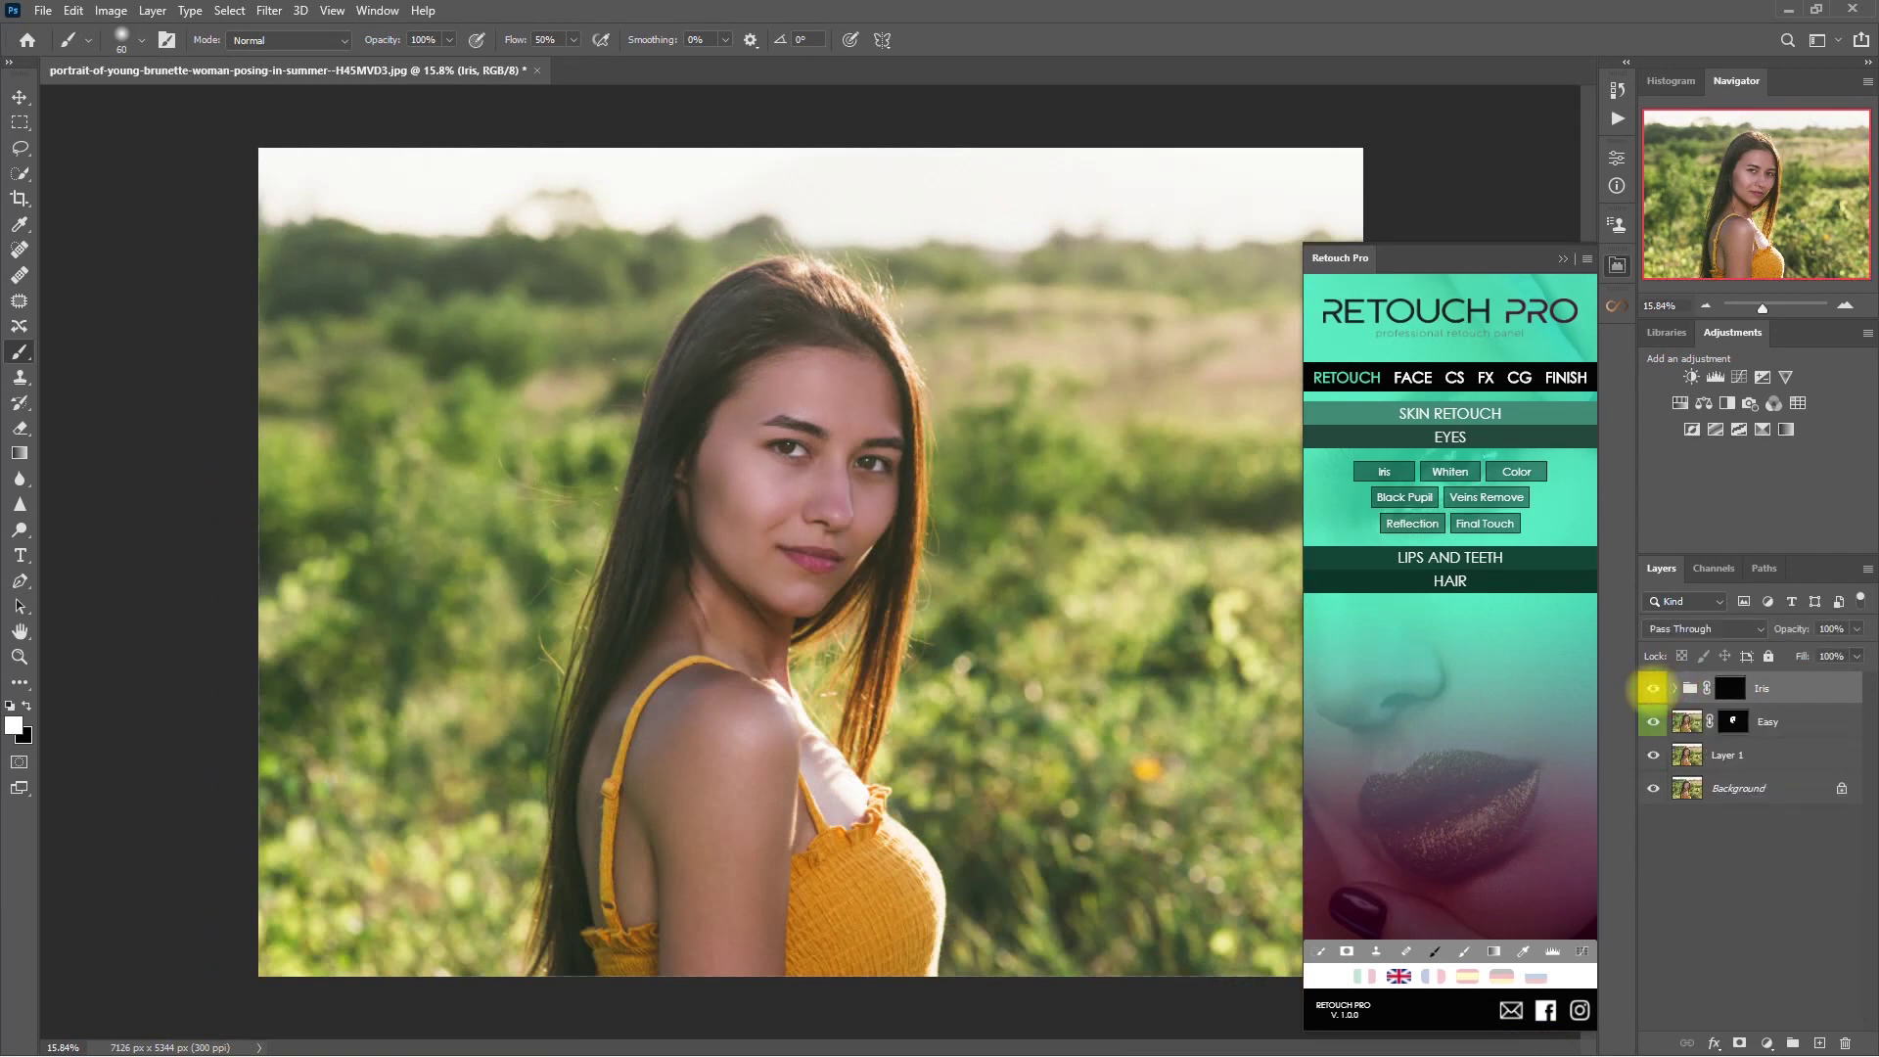
click(1830, 628)
click(1653, 688)
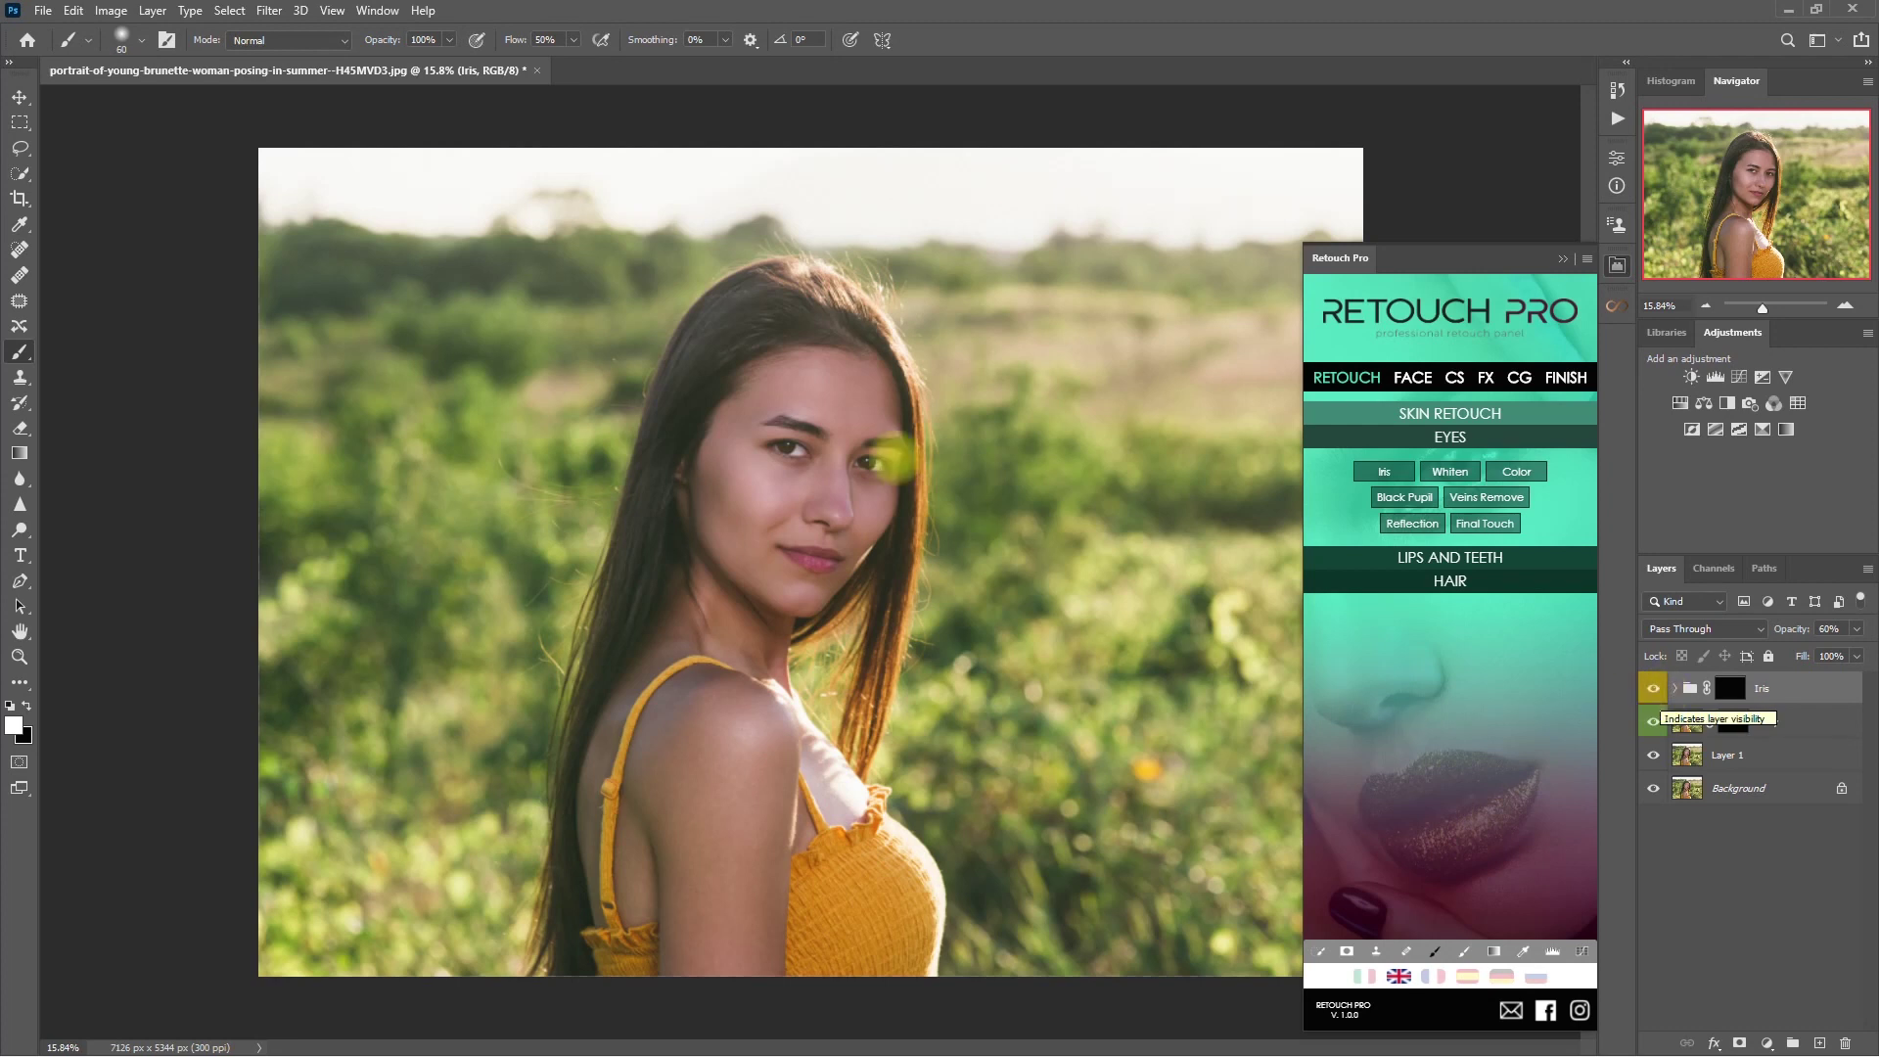
scroll(860, 469, up, 3)
click(1653, 688)
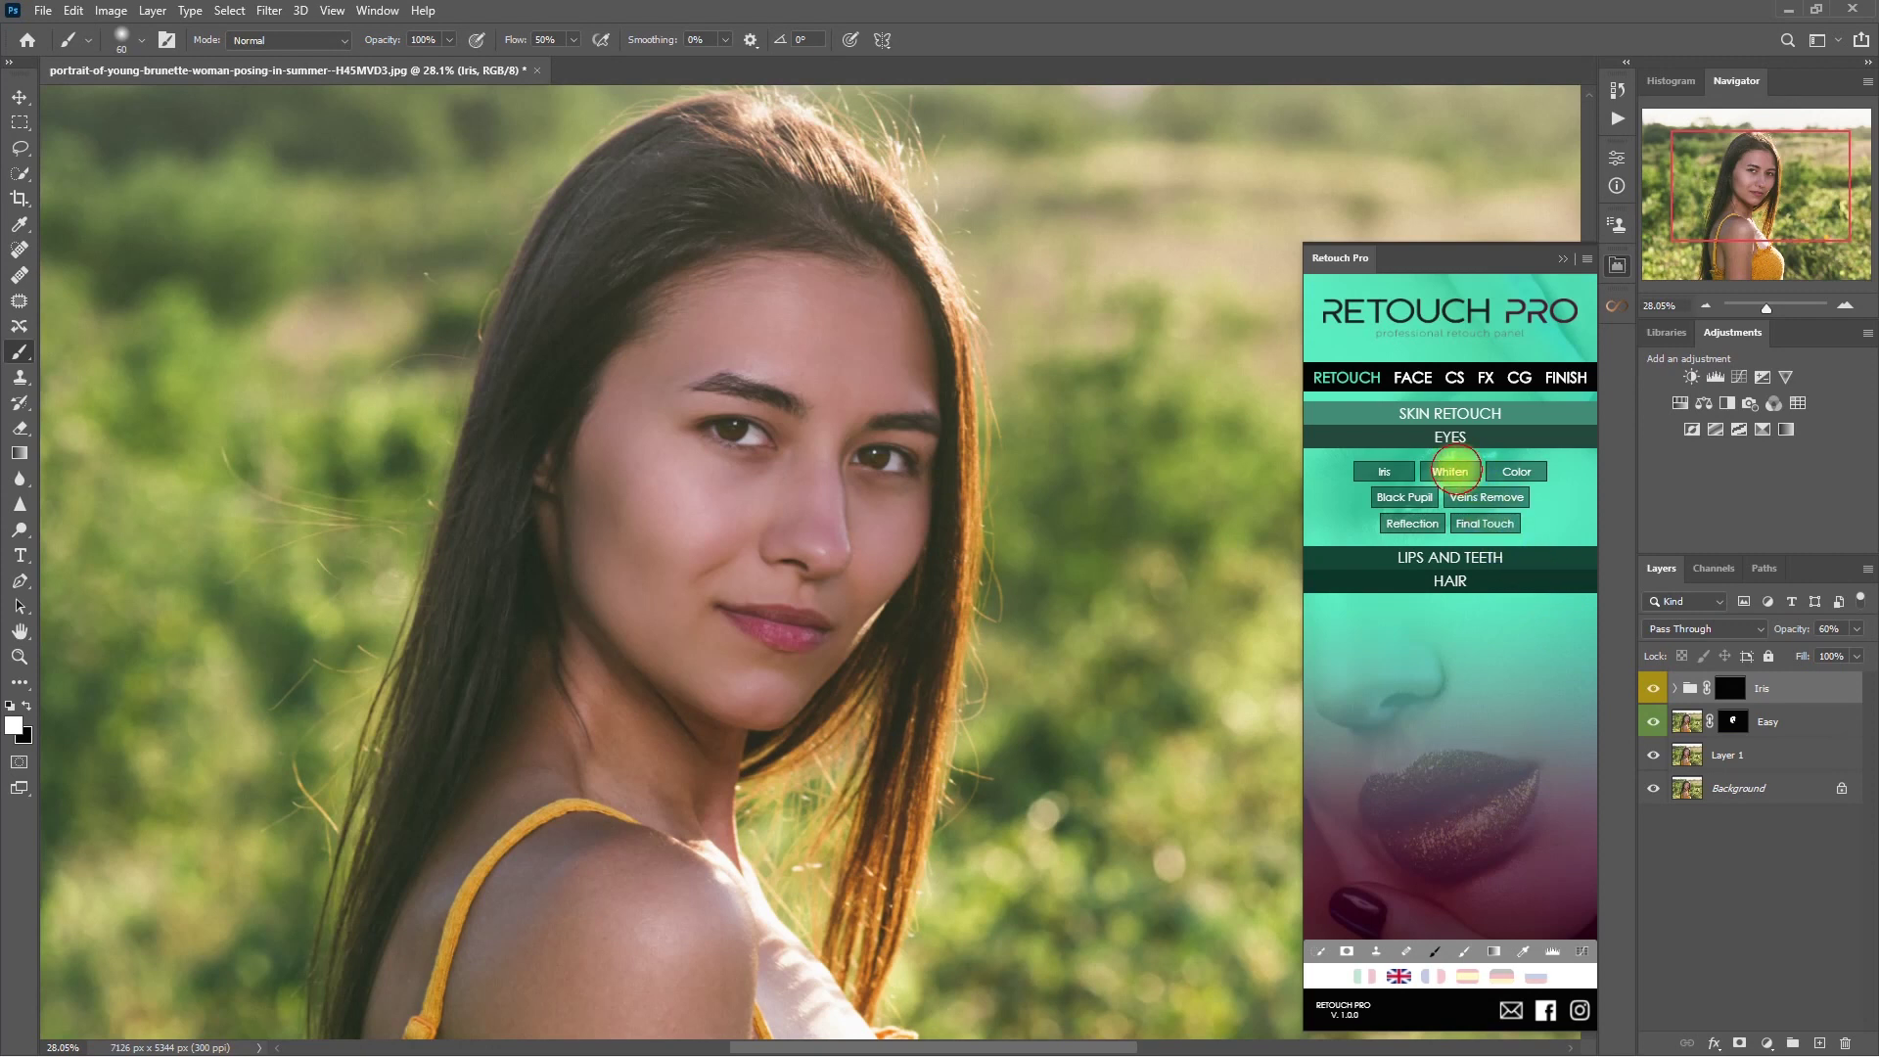
- Add a Whiten Eyes layer and paint whitening over the whites of her eyes
click(1451, 471)
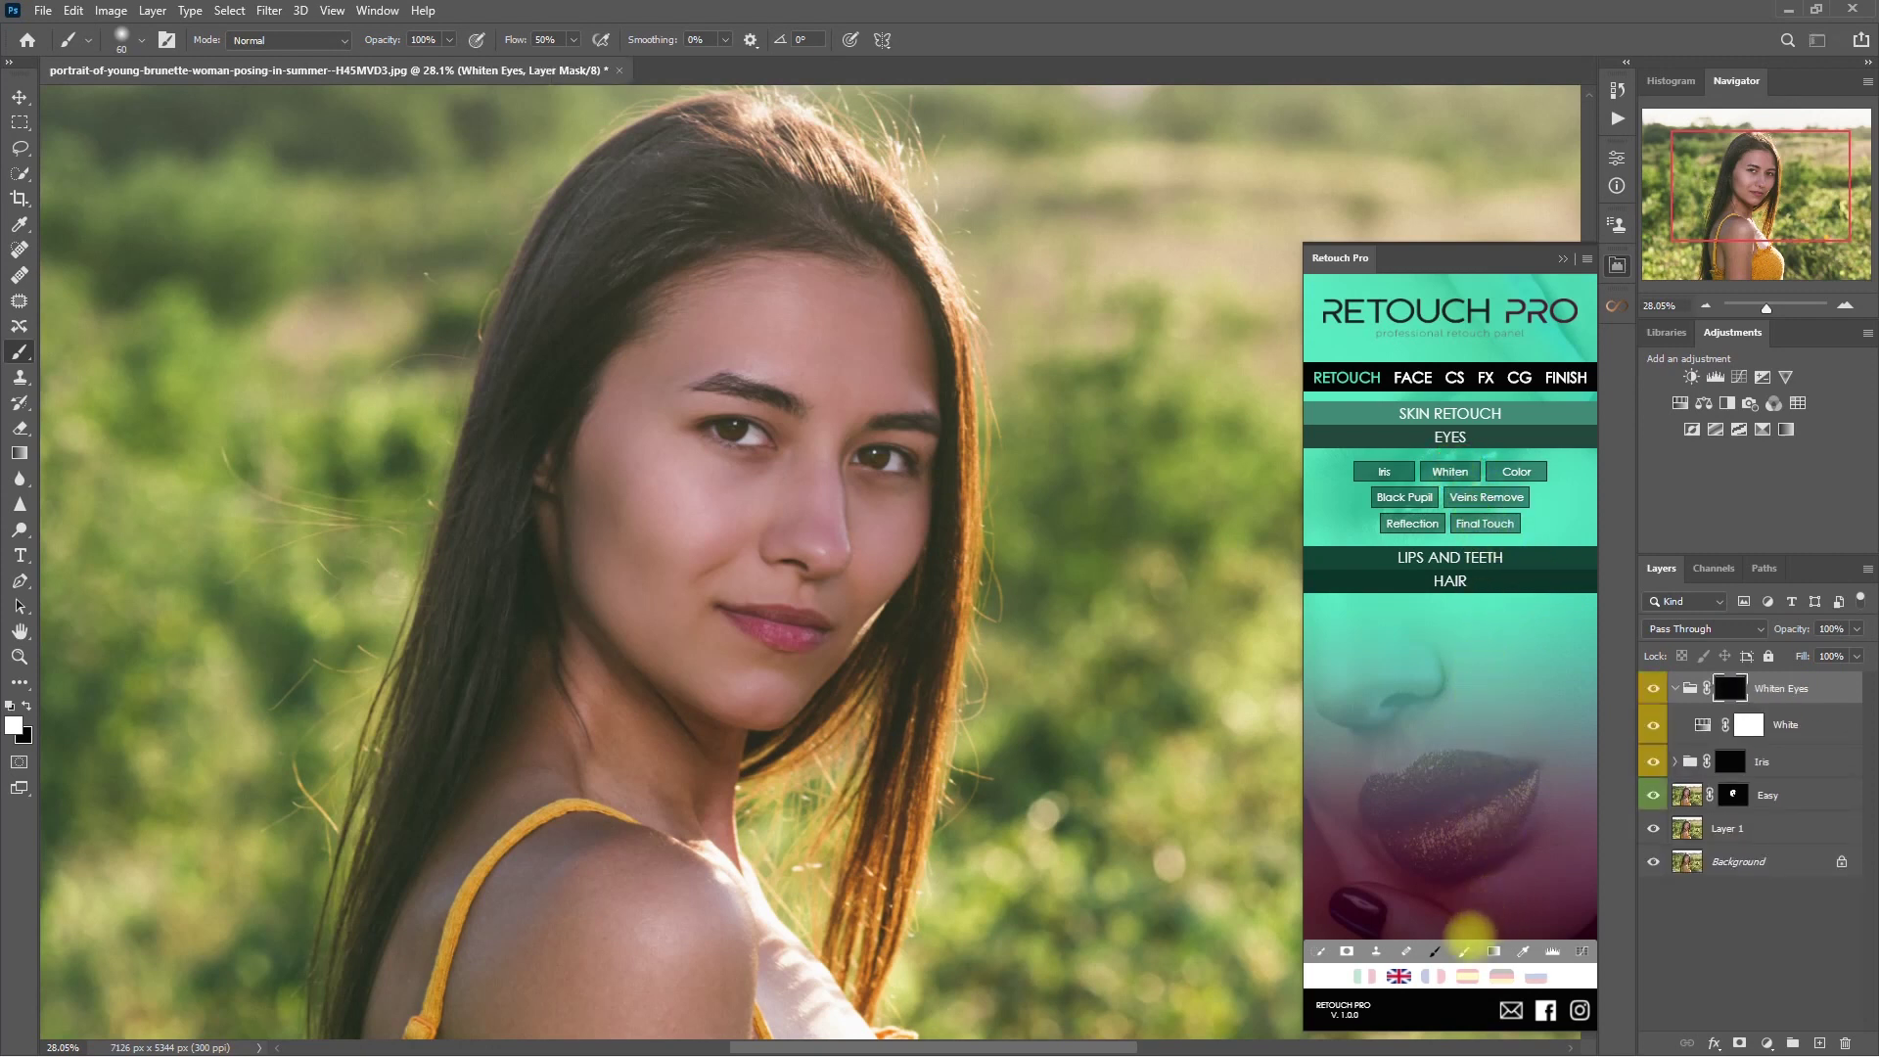
scroll(874, 462, up, 3)
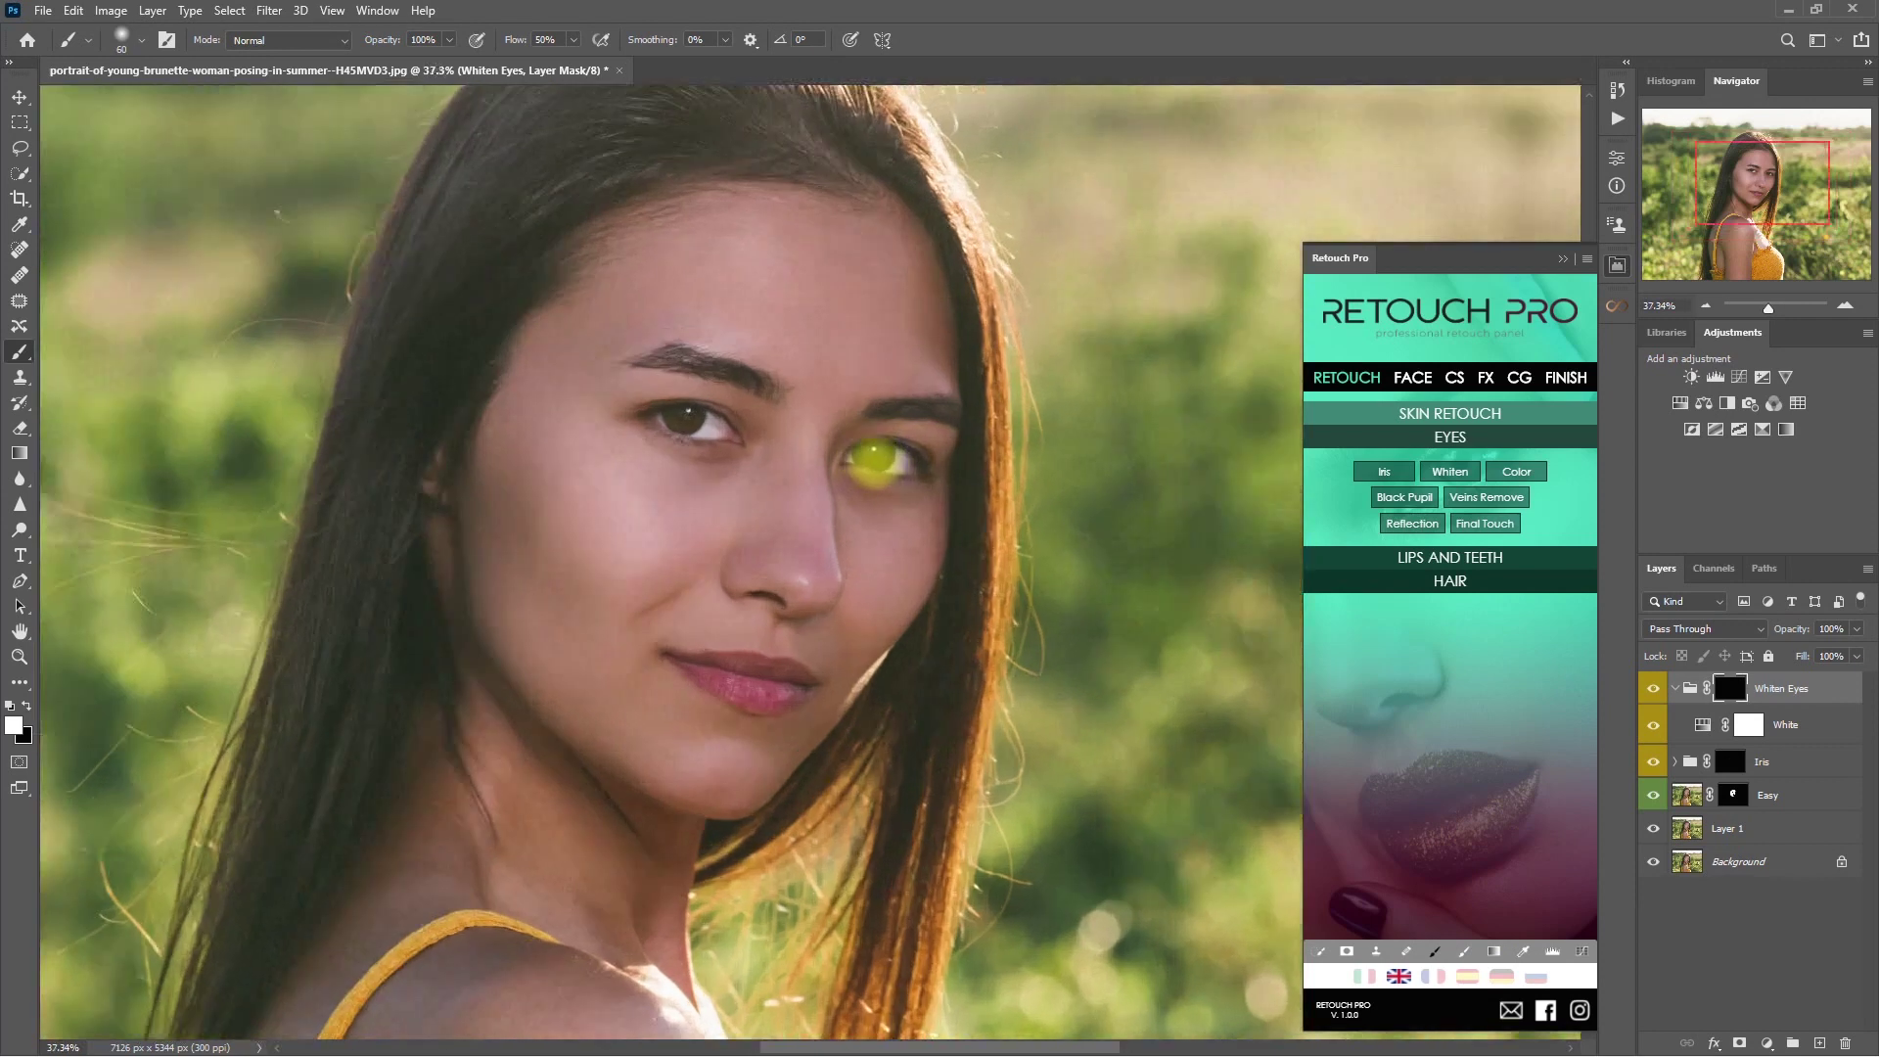
scroll(895, 470, up, 1)
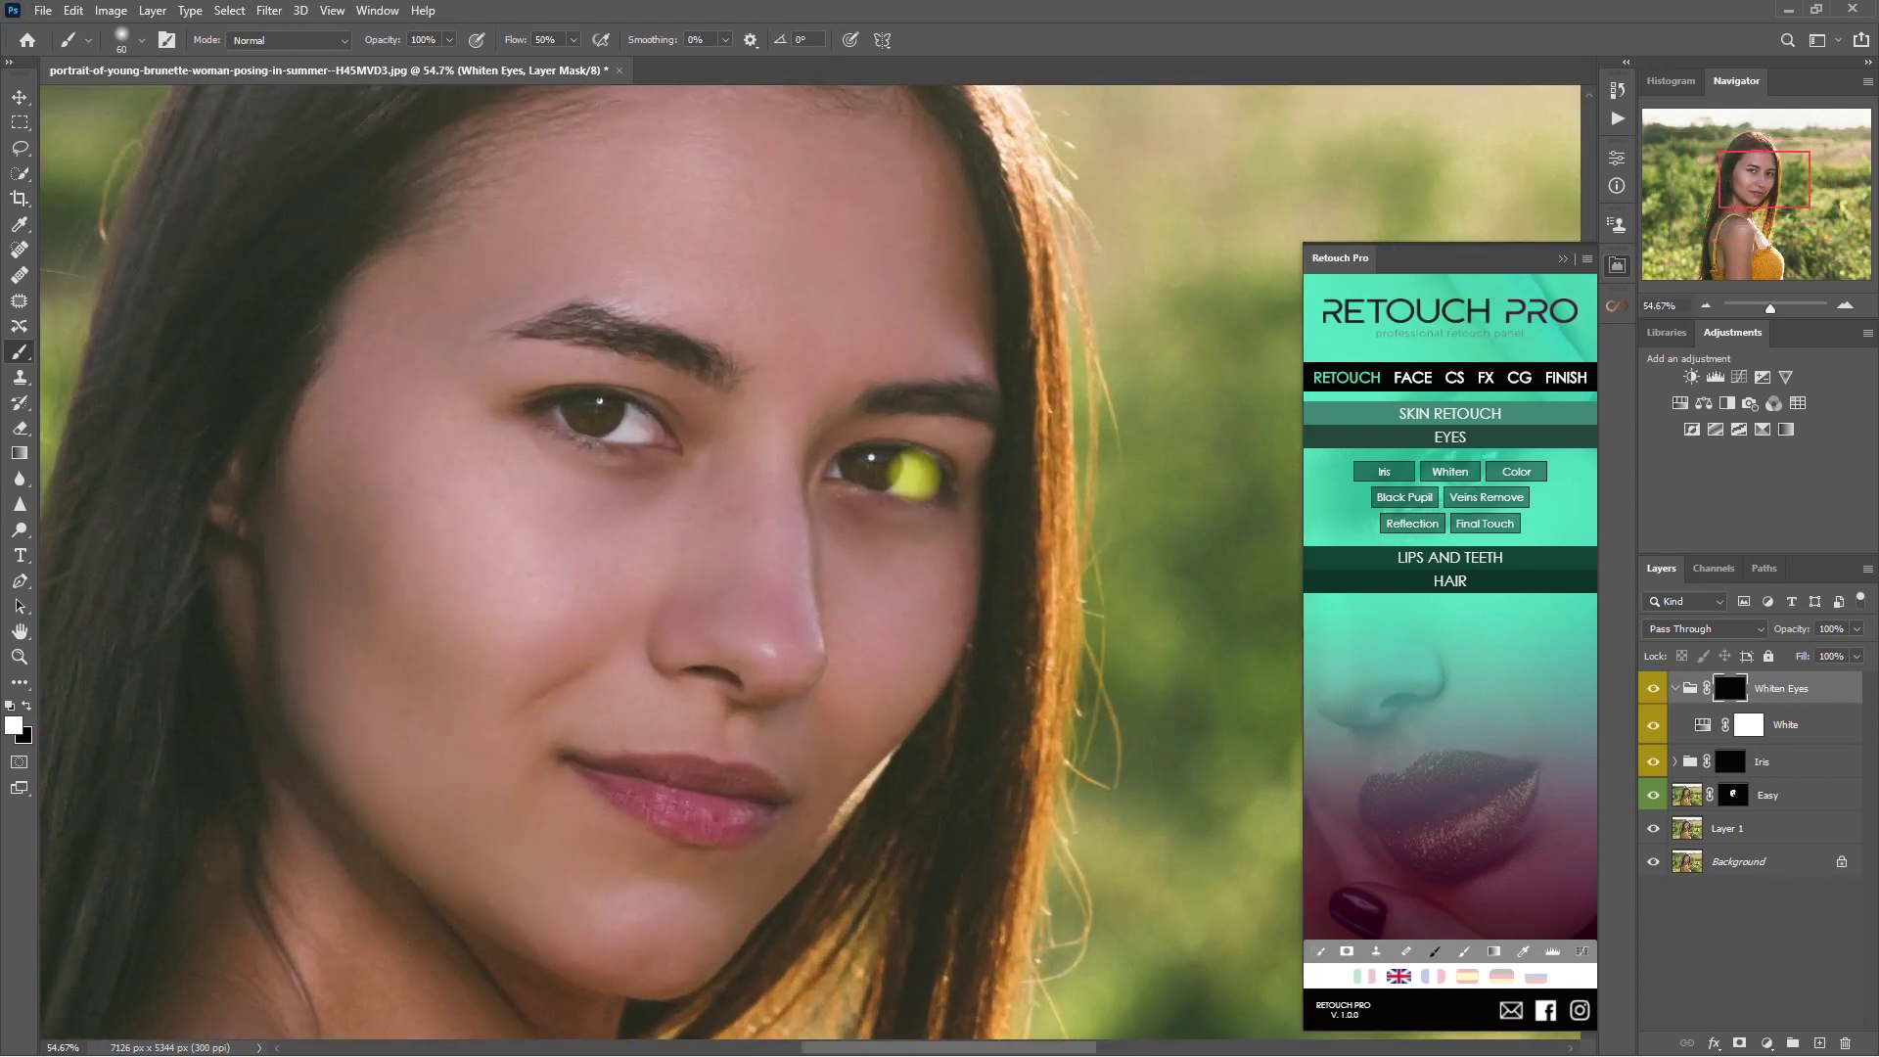
key(bracketleft)
key(bracketleft)
key(bracketleft)
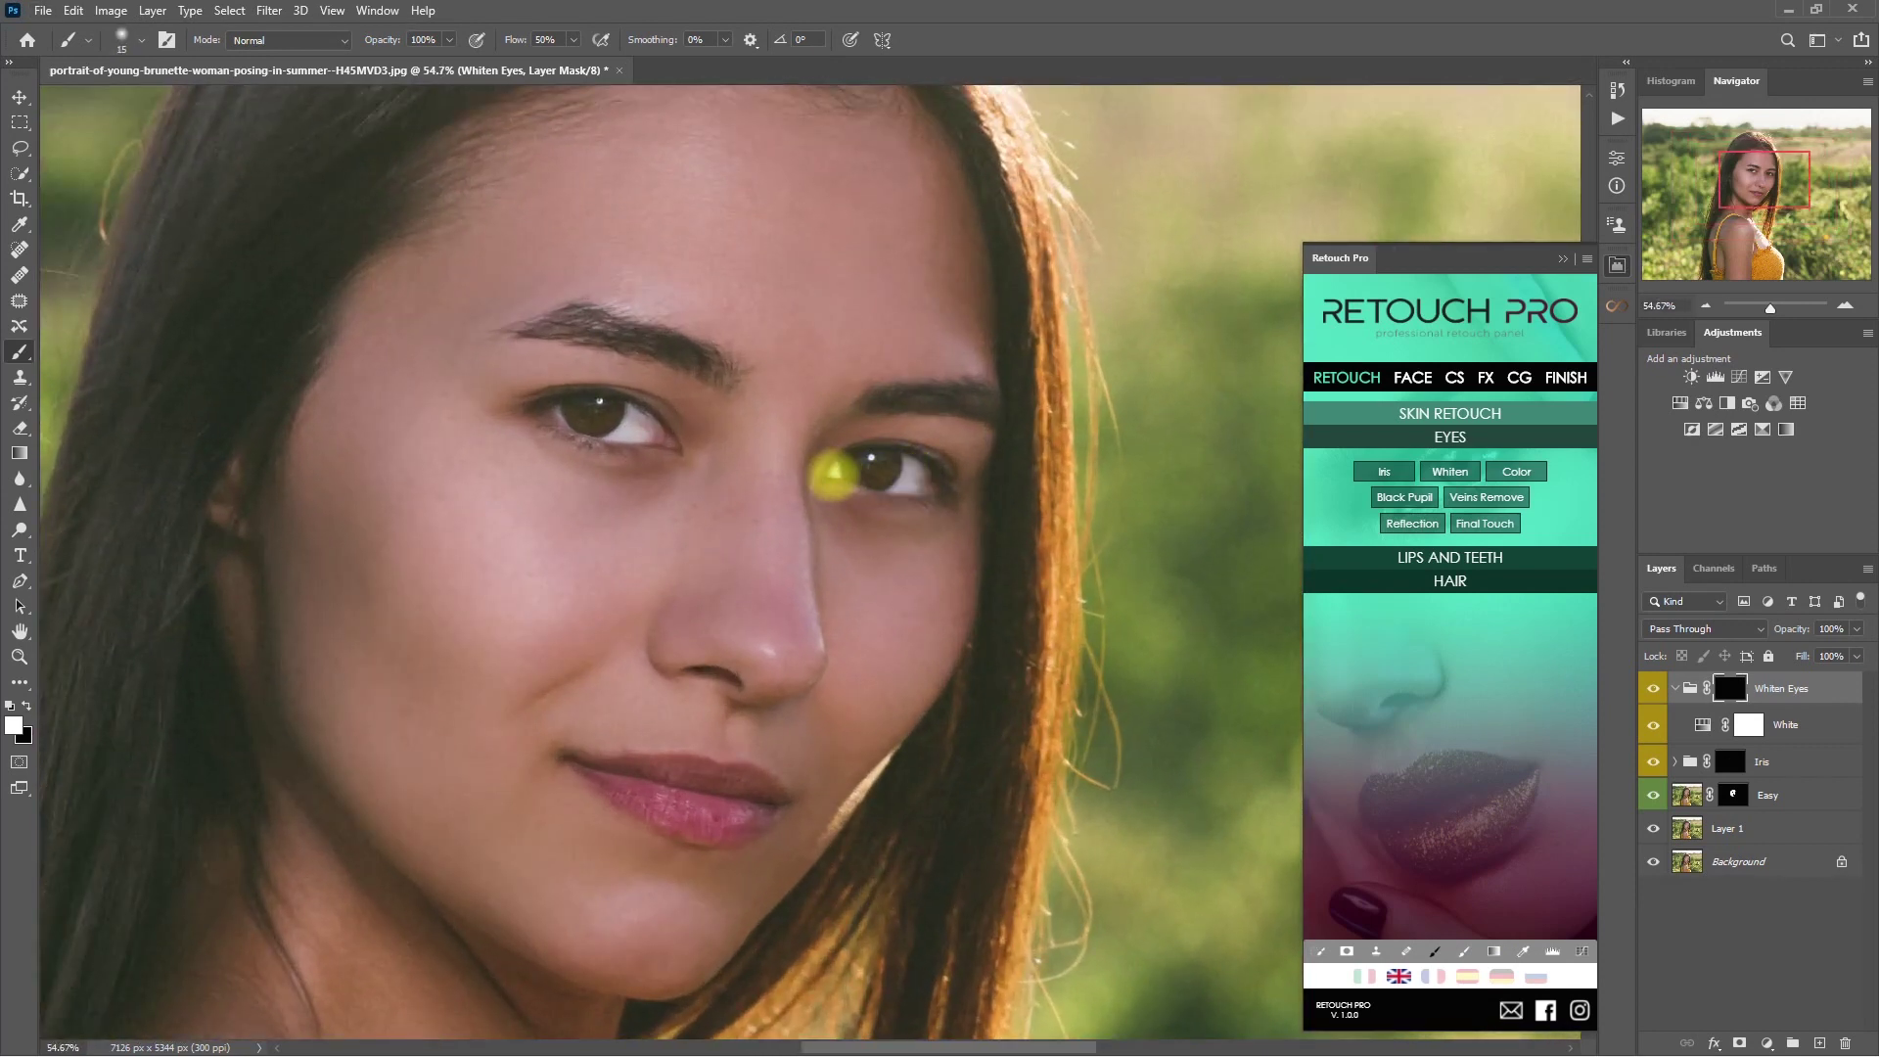
key(bracketright)
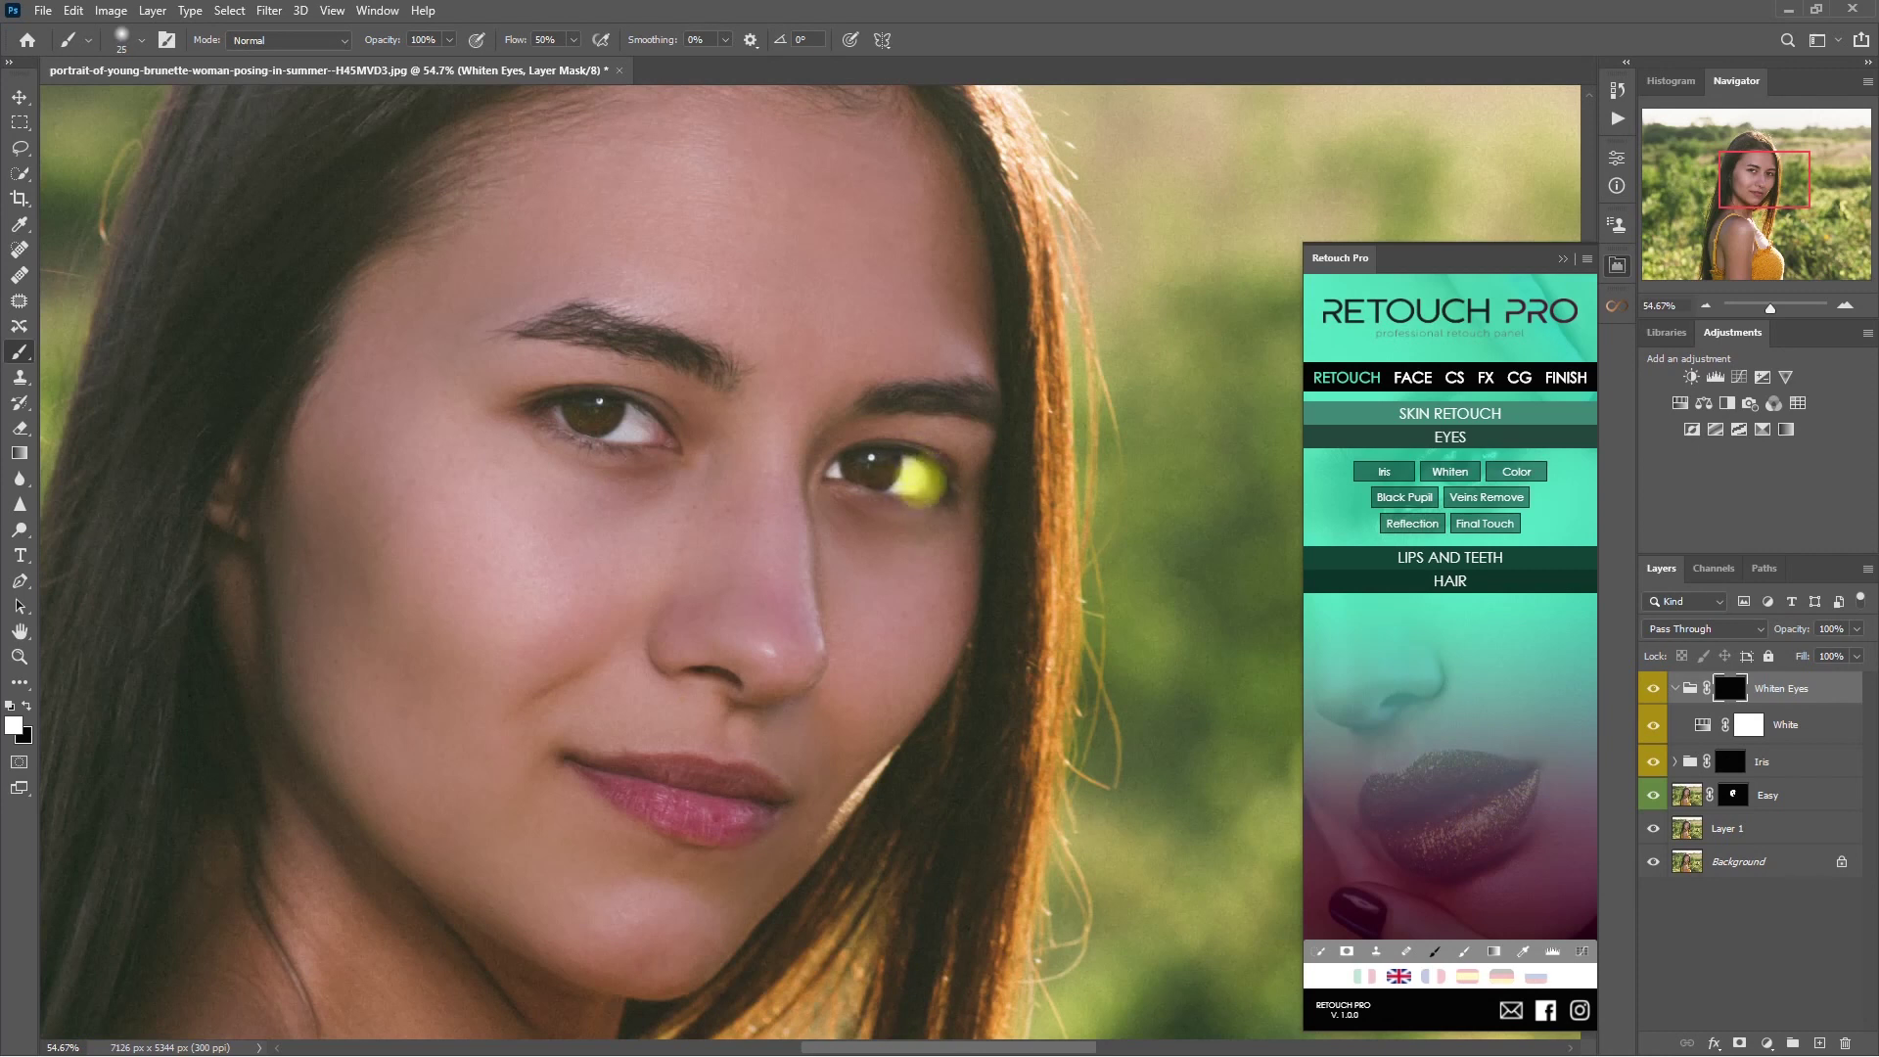
drag(579, 418, 629, 424)
key(bracketleft)
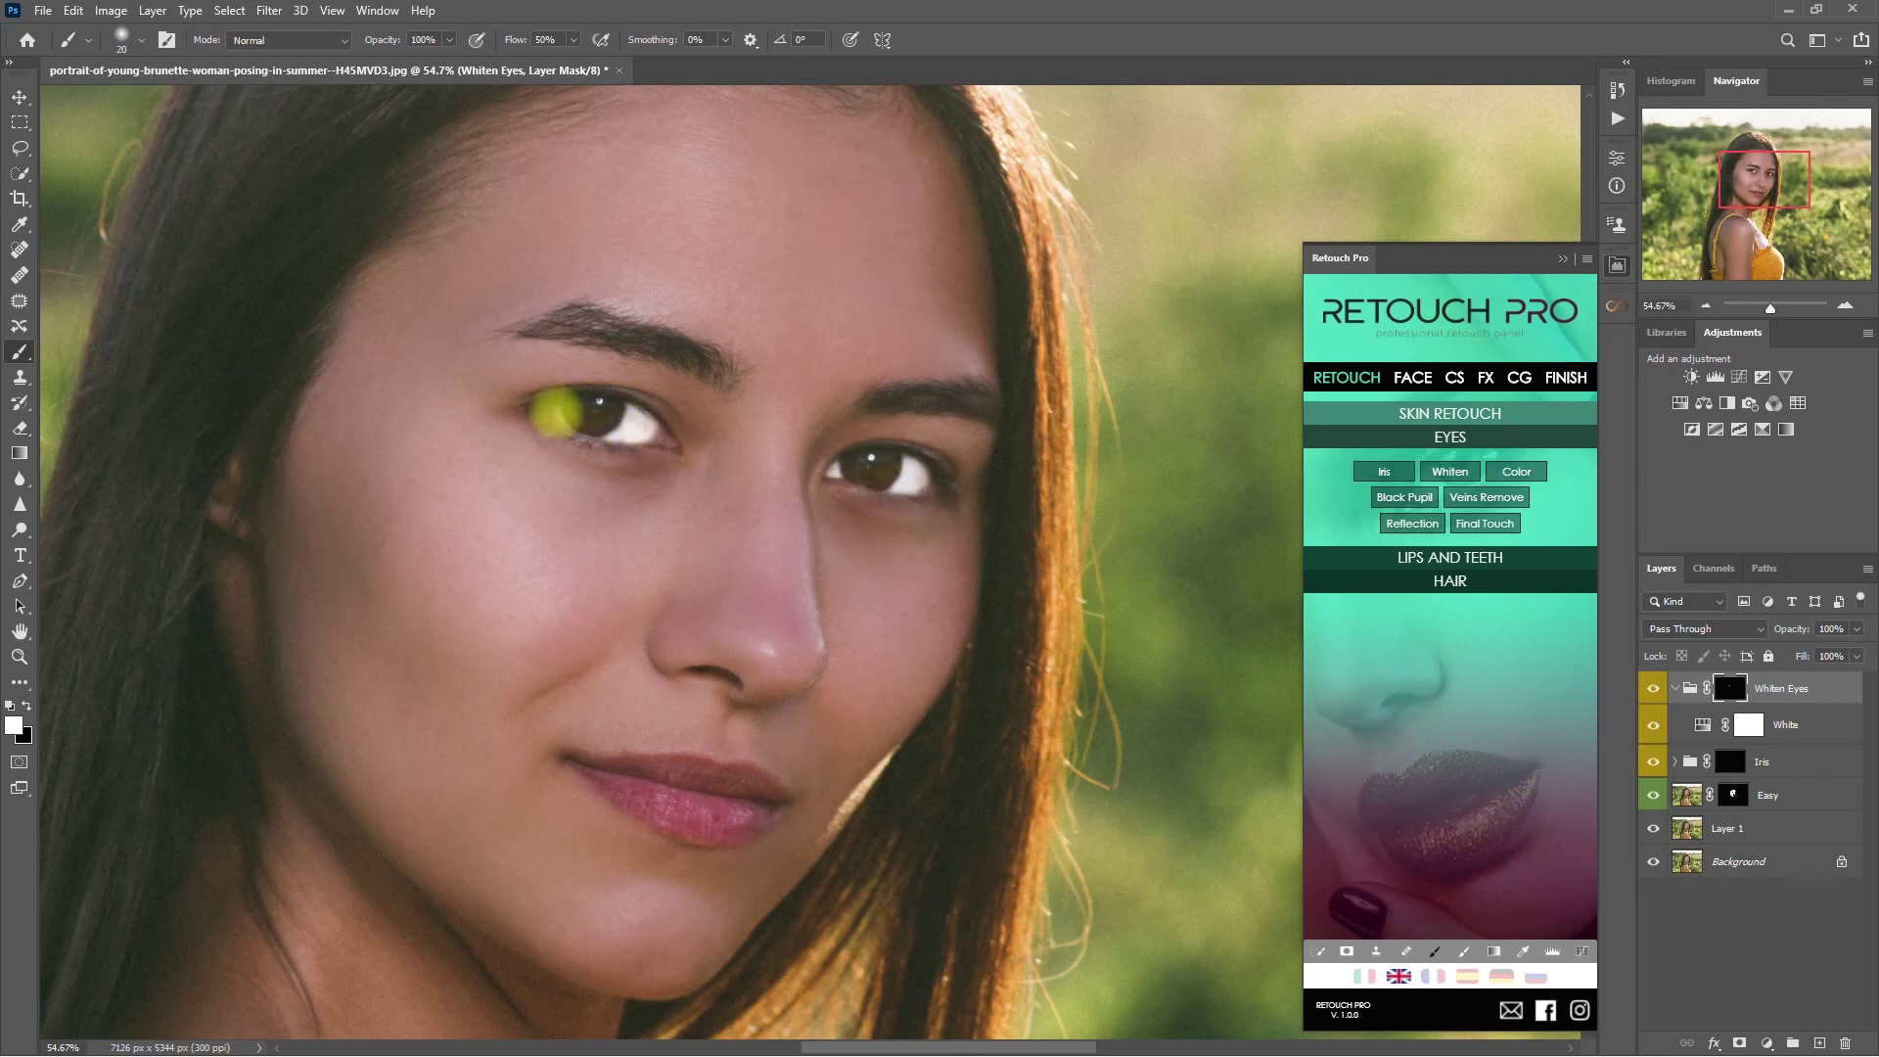
key(x)
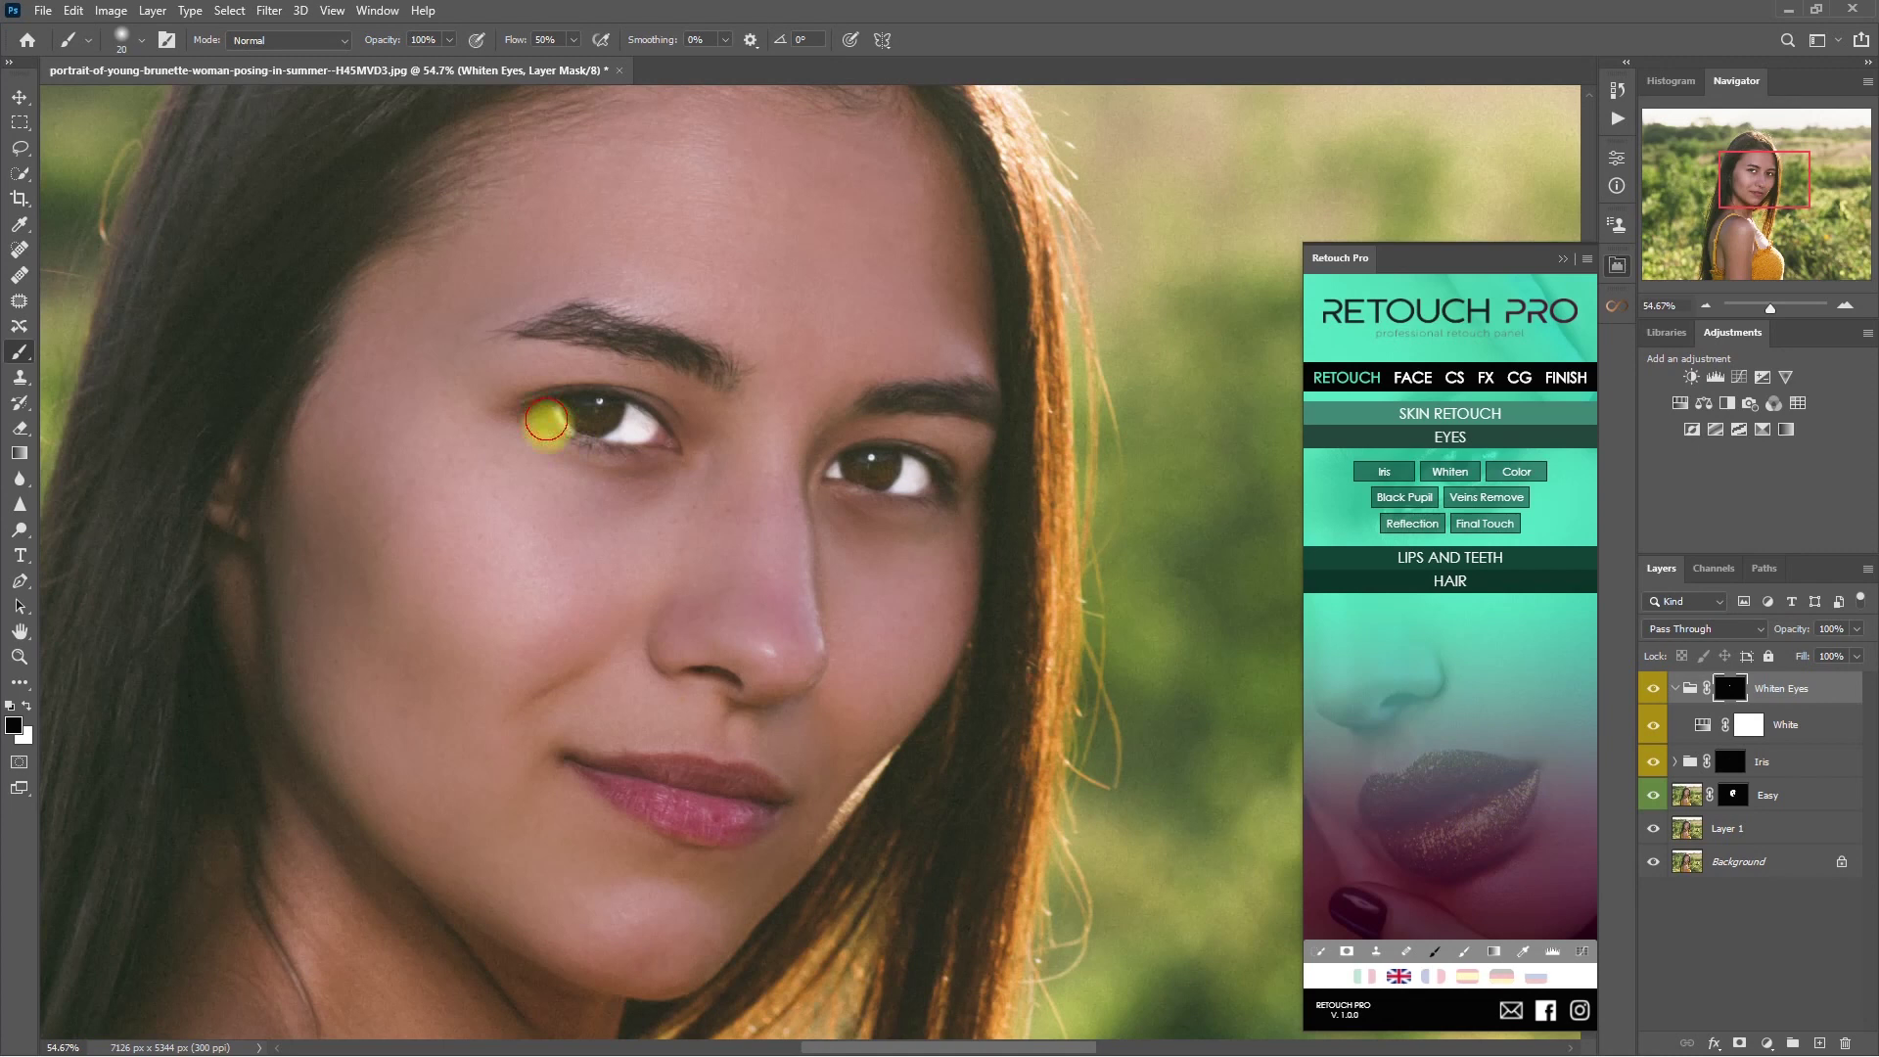
- Lower Whiten Eyes to 45% opacity, then group it with Iris into Group 1
drag(1857, 629, 1805, 650)
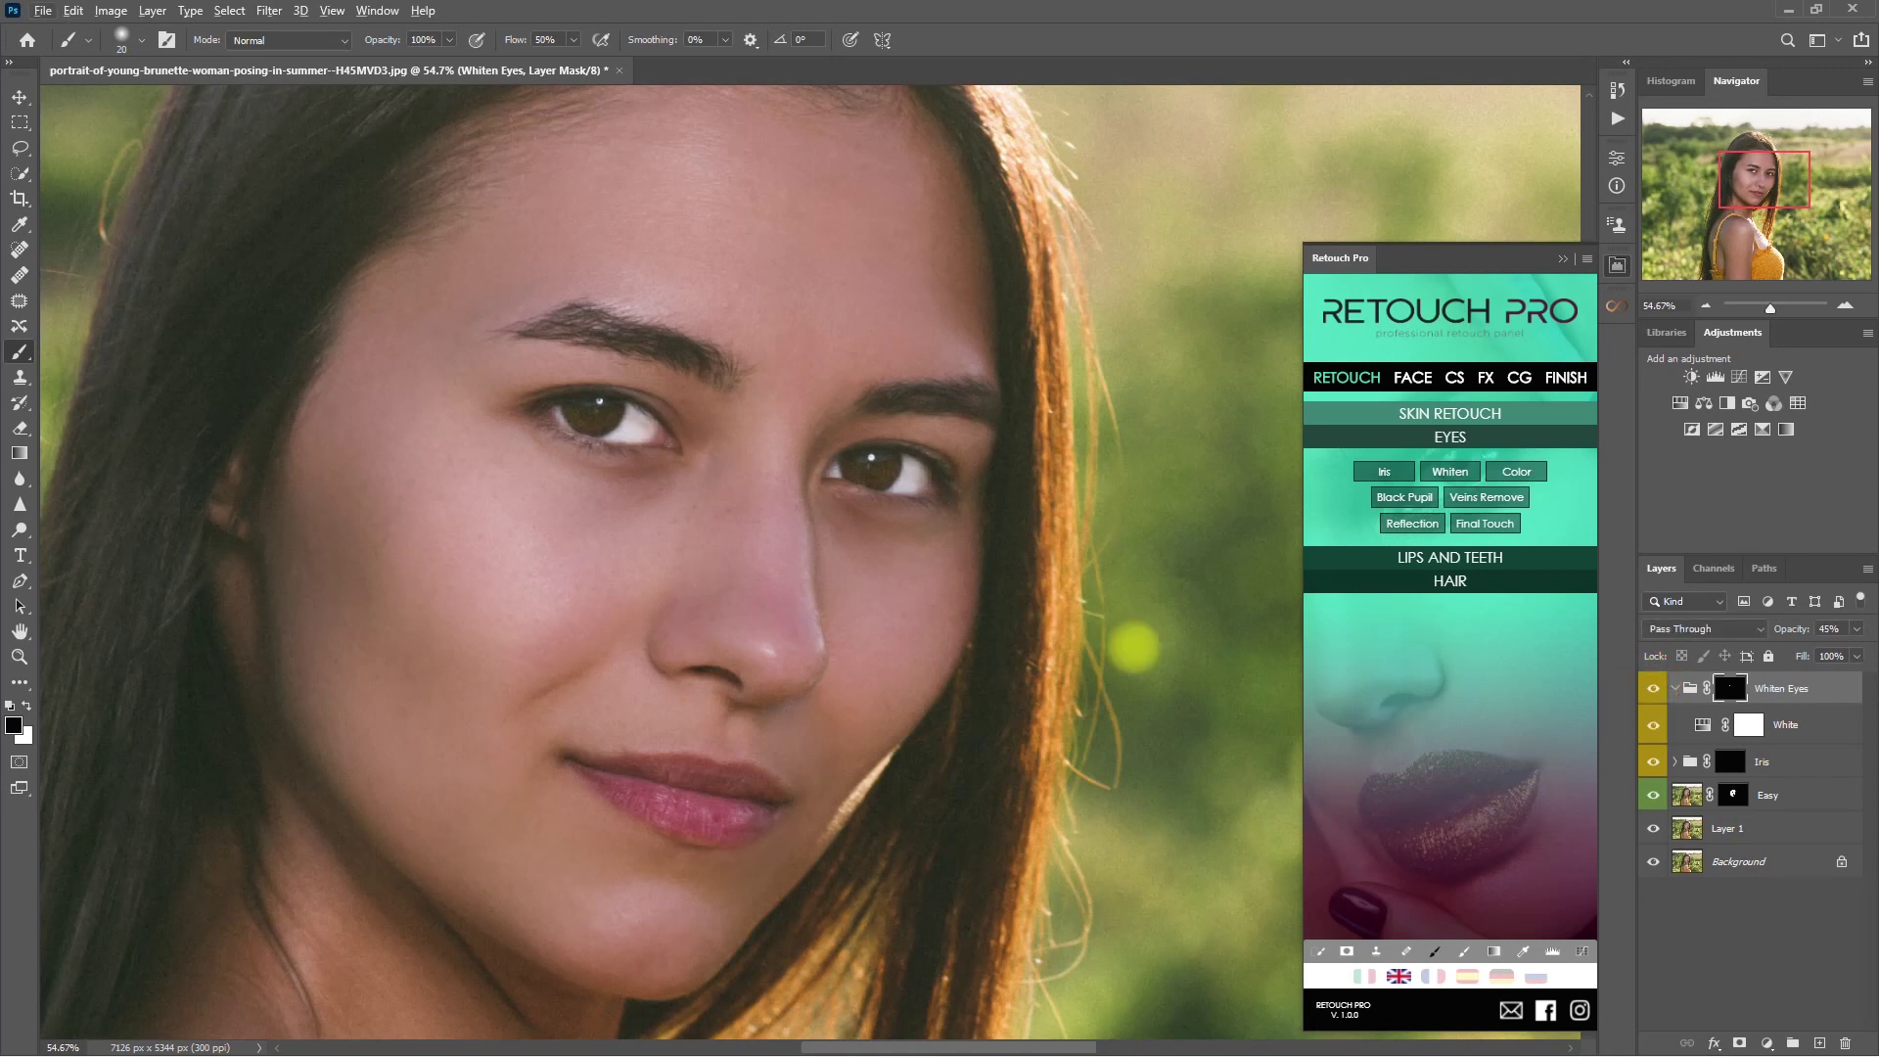
key(ctrl+0)
click(1674, 688)
click(1653, 688)
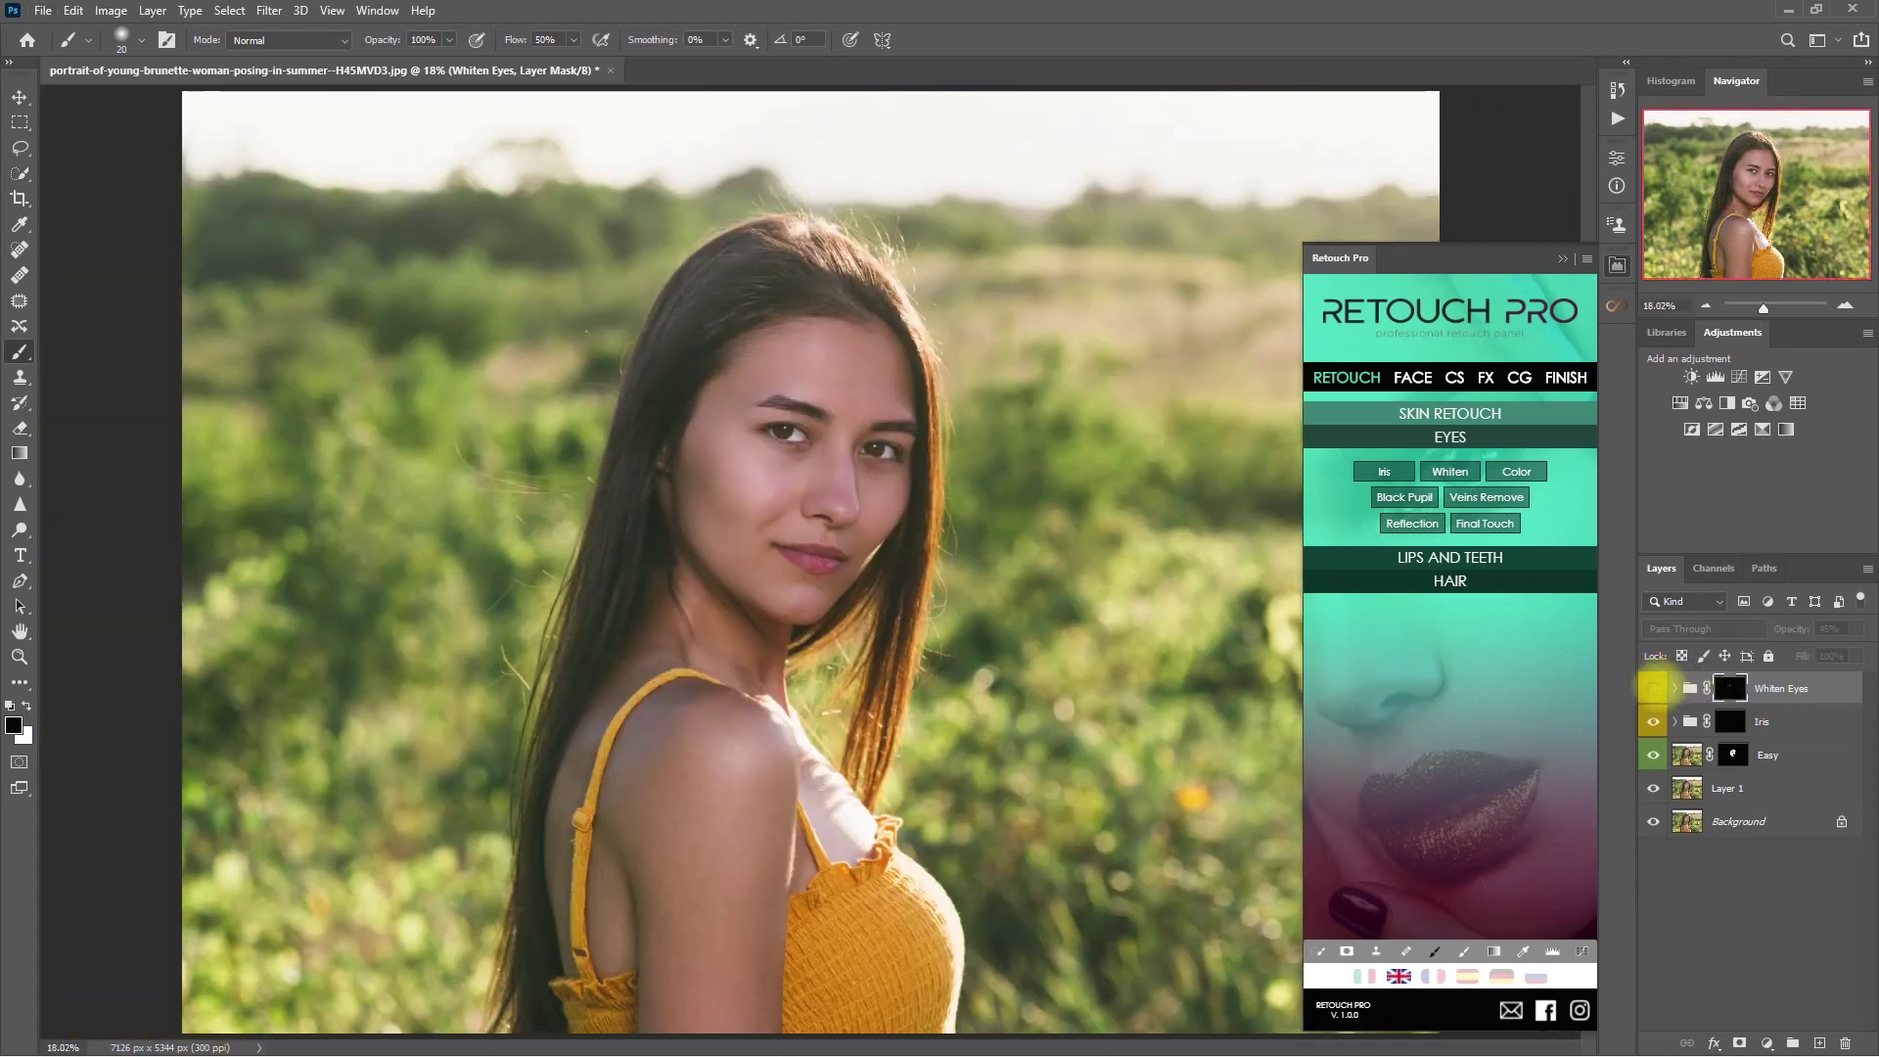
shift+click(1830, 725)
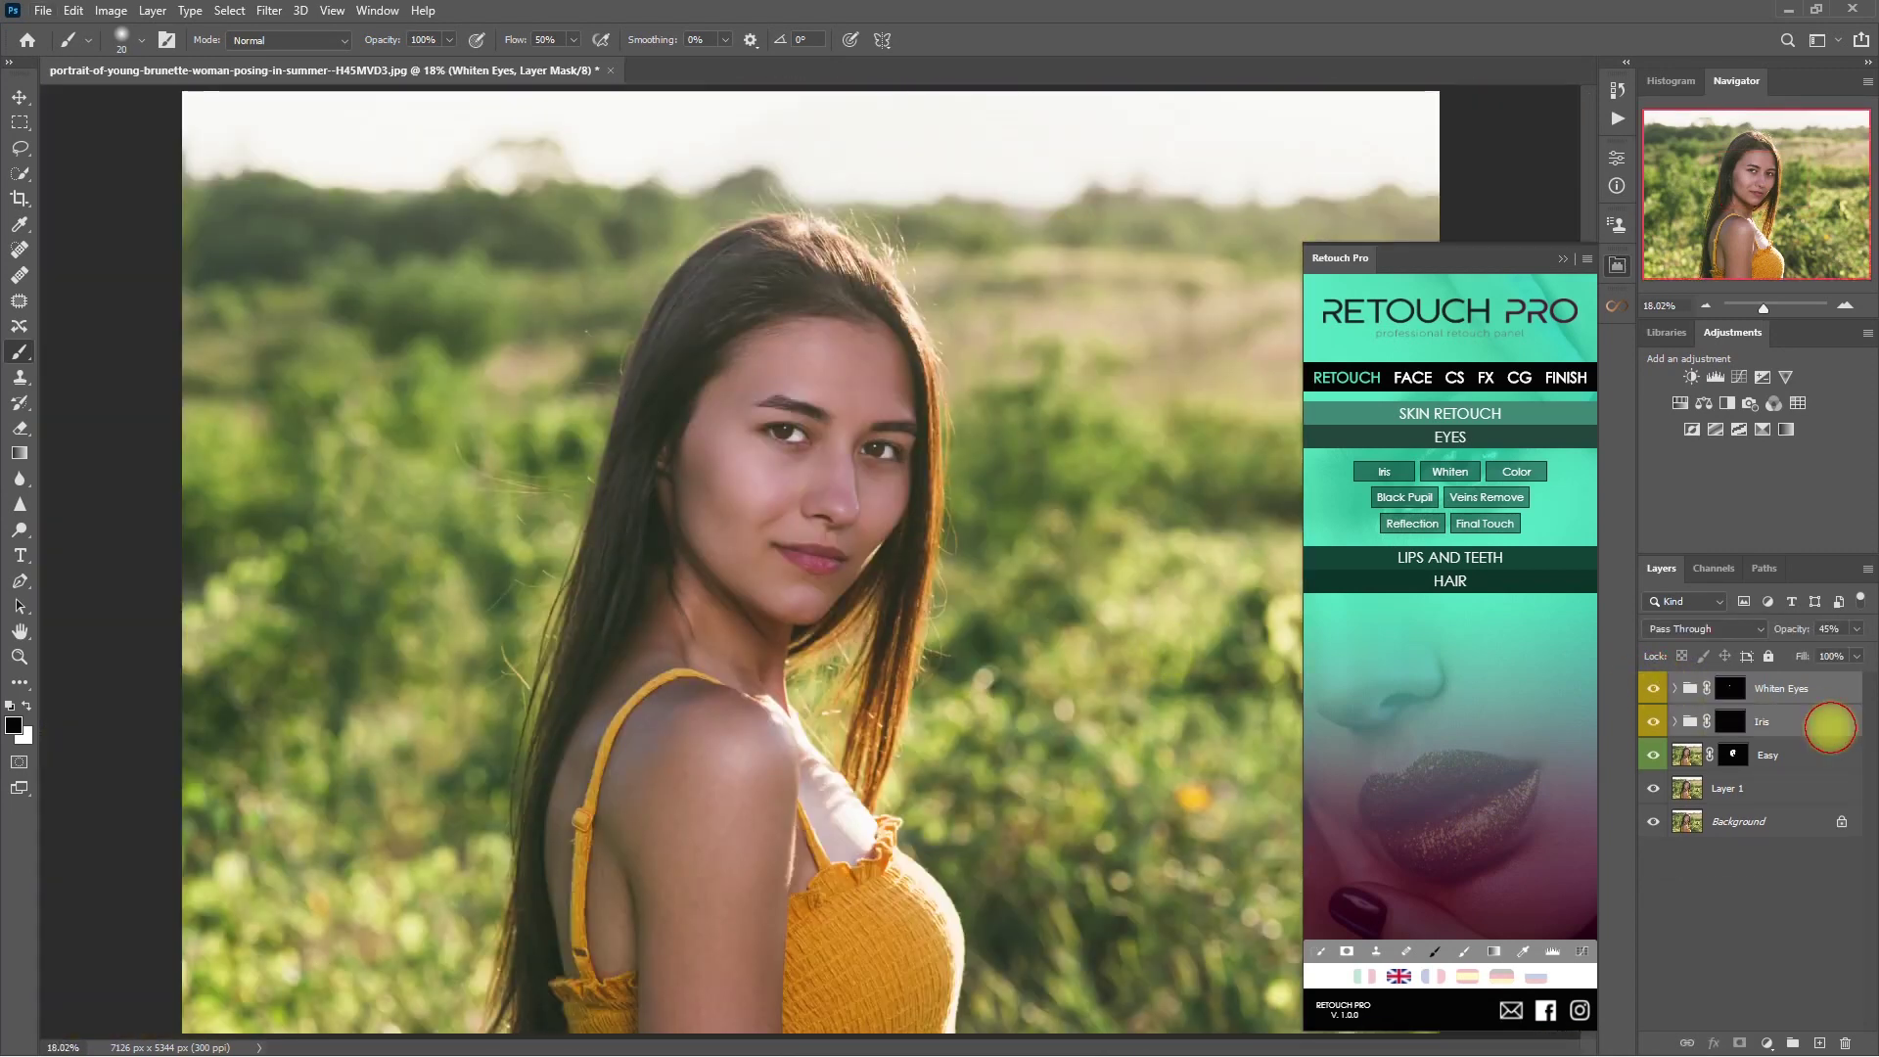
key(ctrl+g)
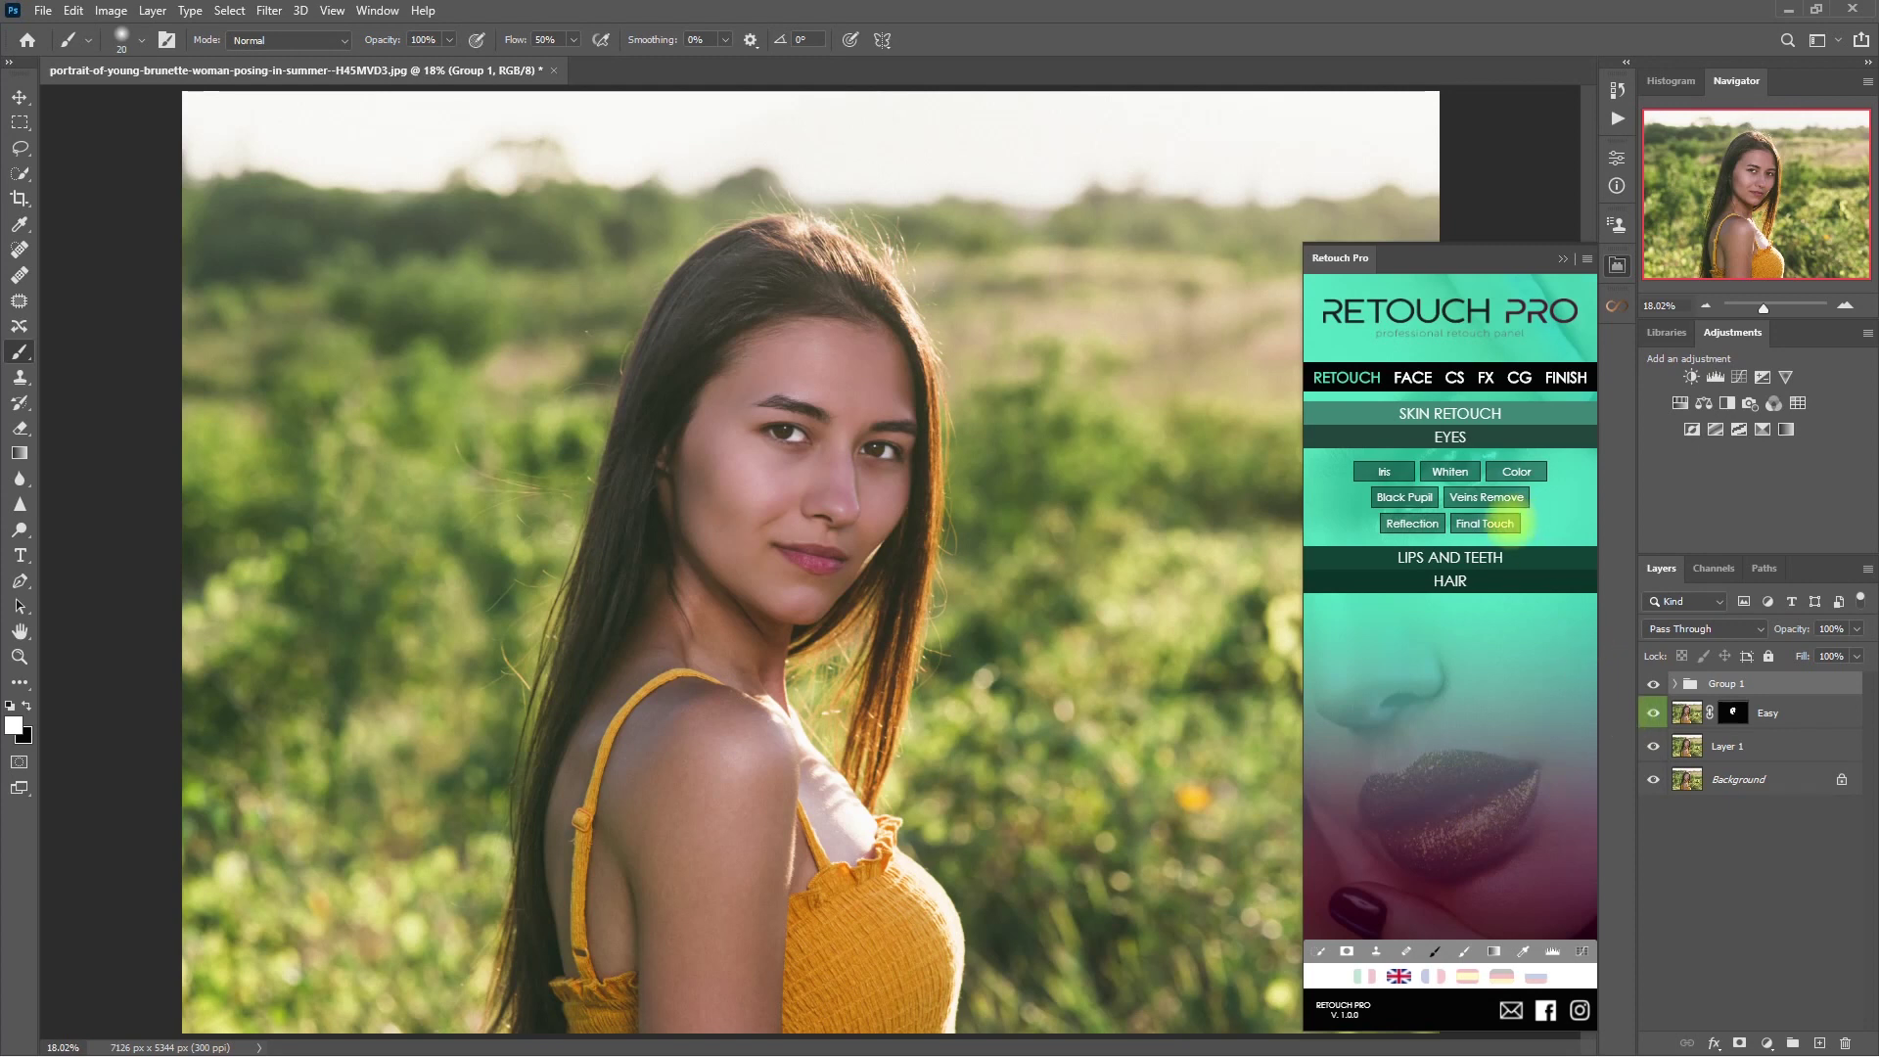
- Add an Eyes Details layer group and paint brightening over her irises, comparing before and after
click(1515, 522)
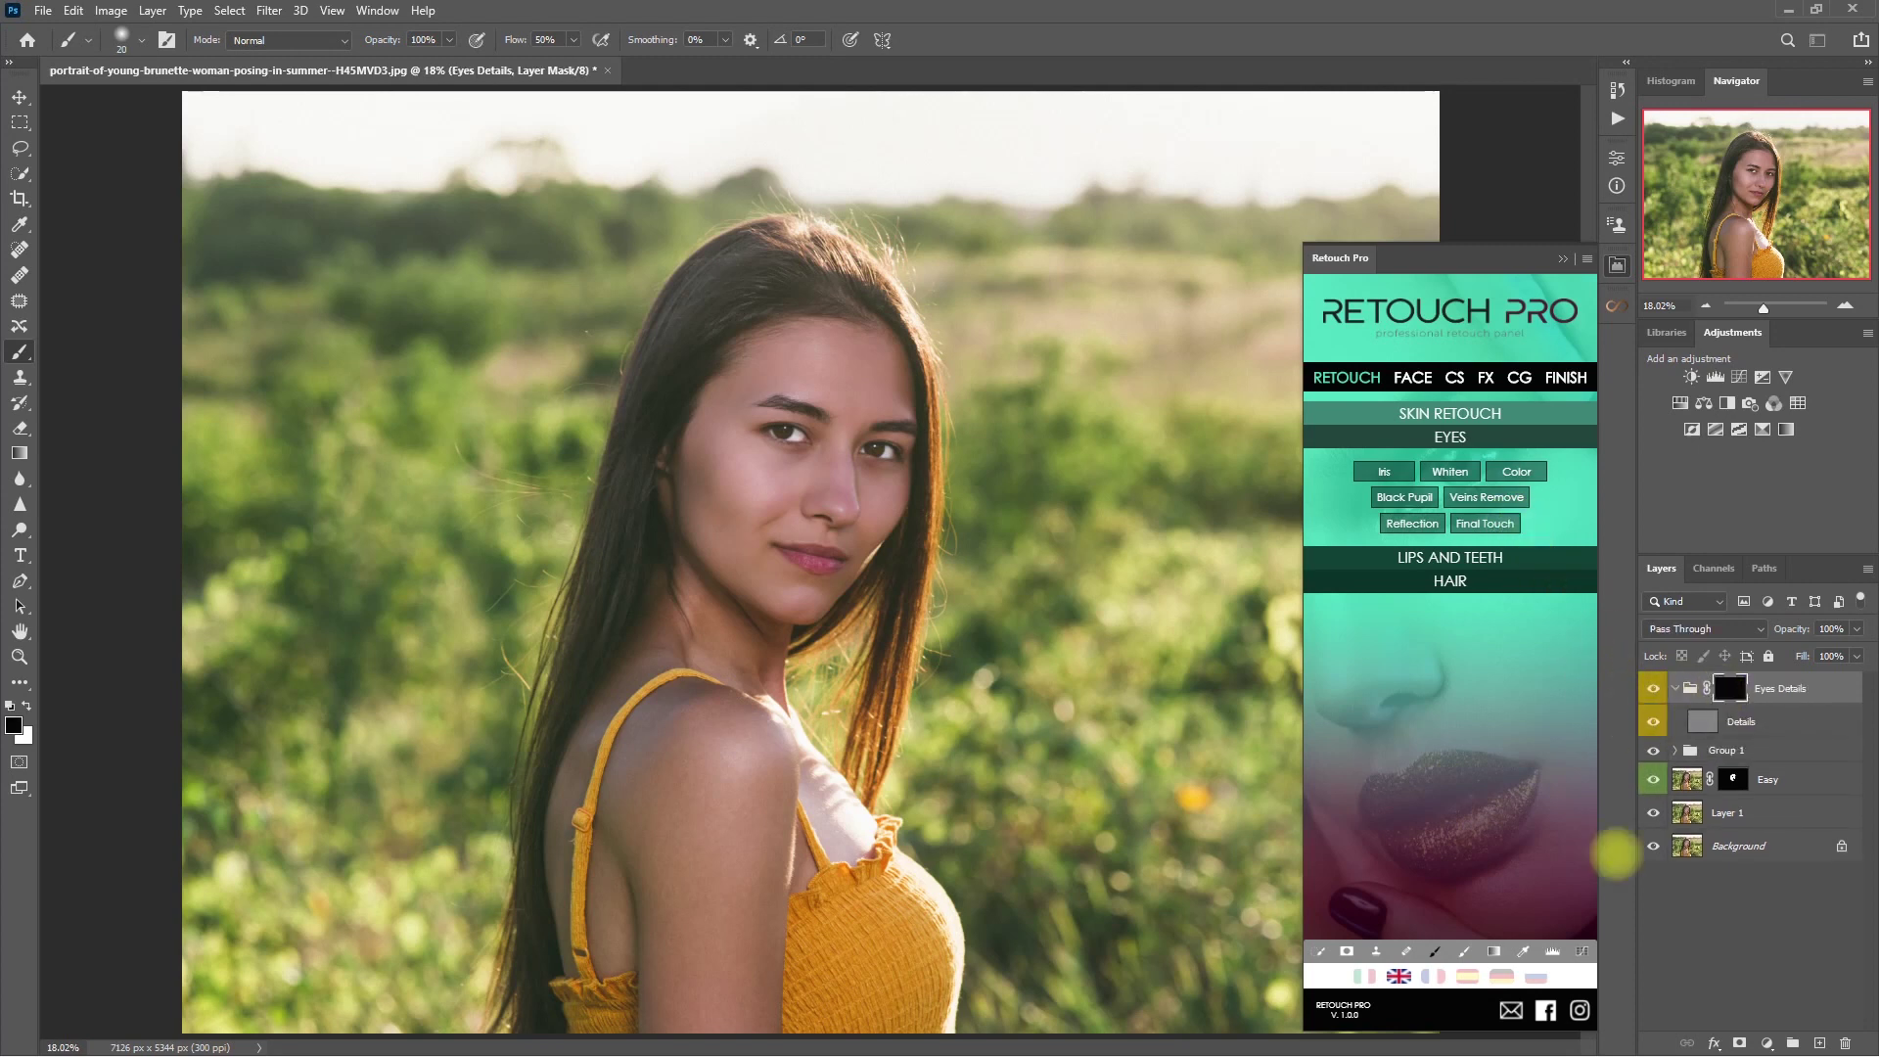
click(1463, 951)
scroll(839, 448, up, 5)
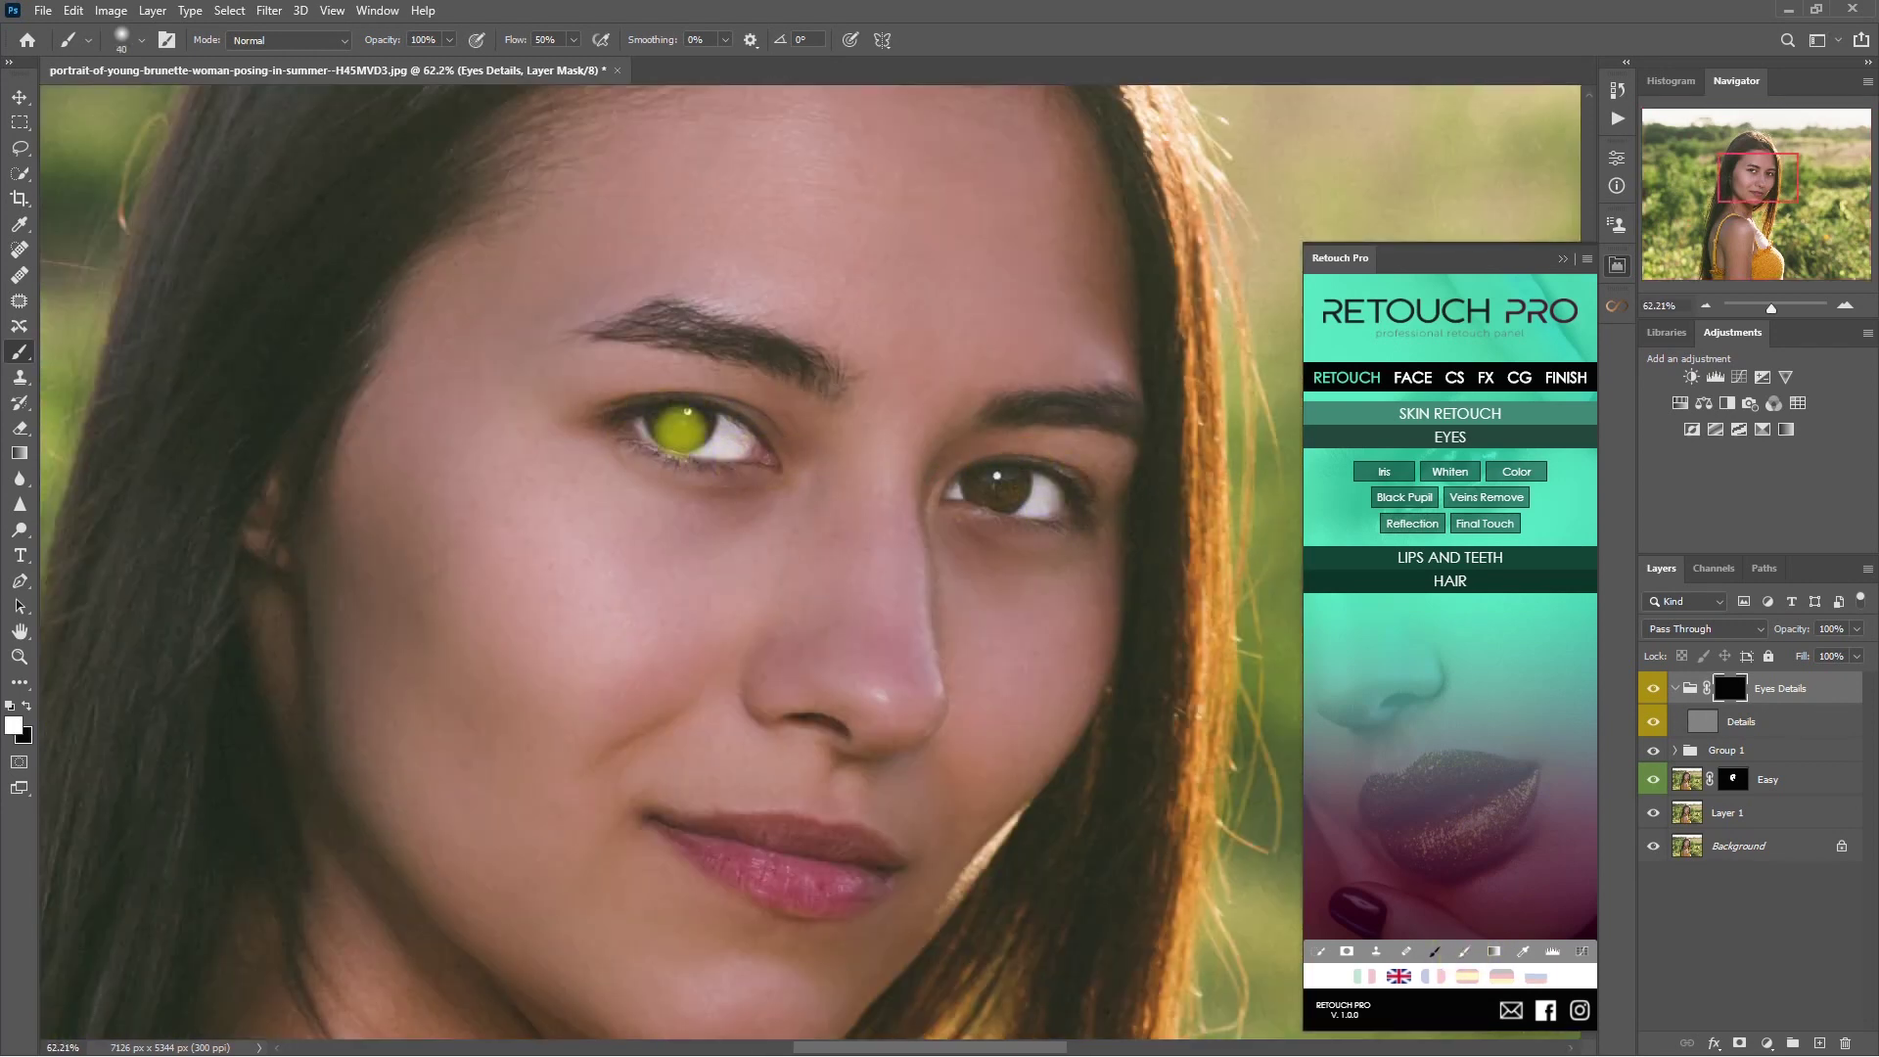
click(27, 705)
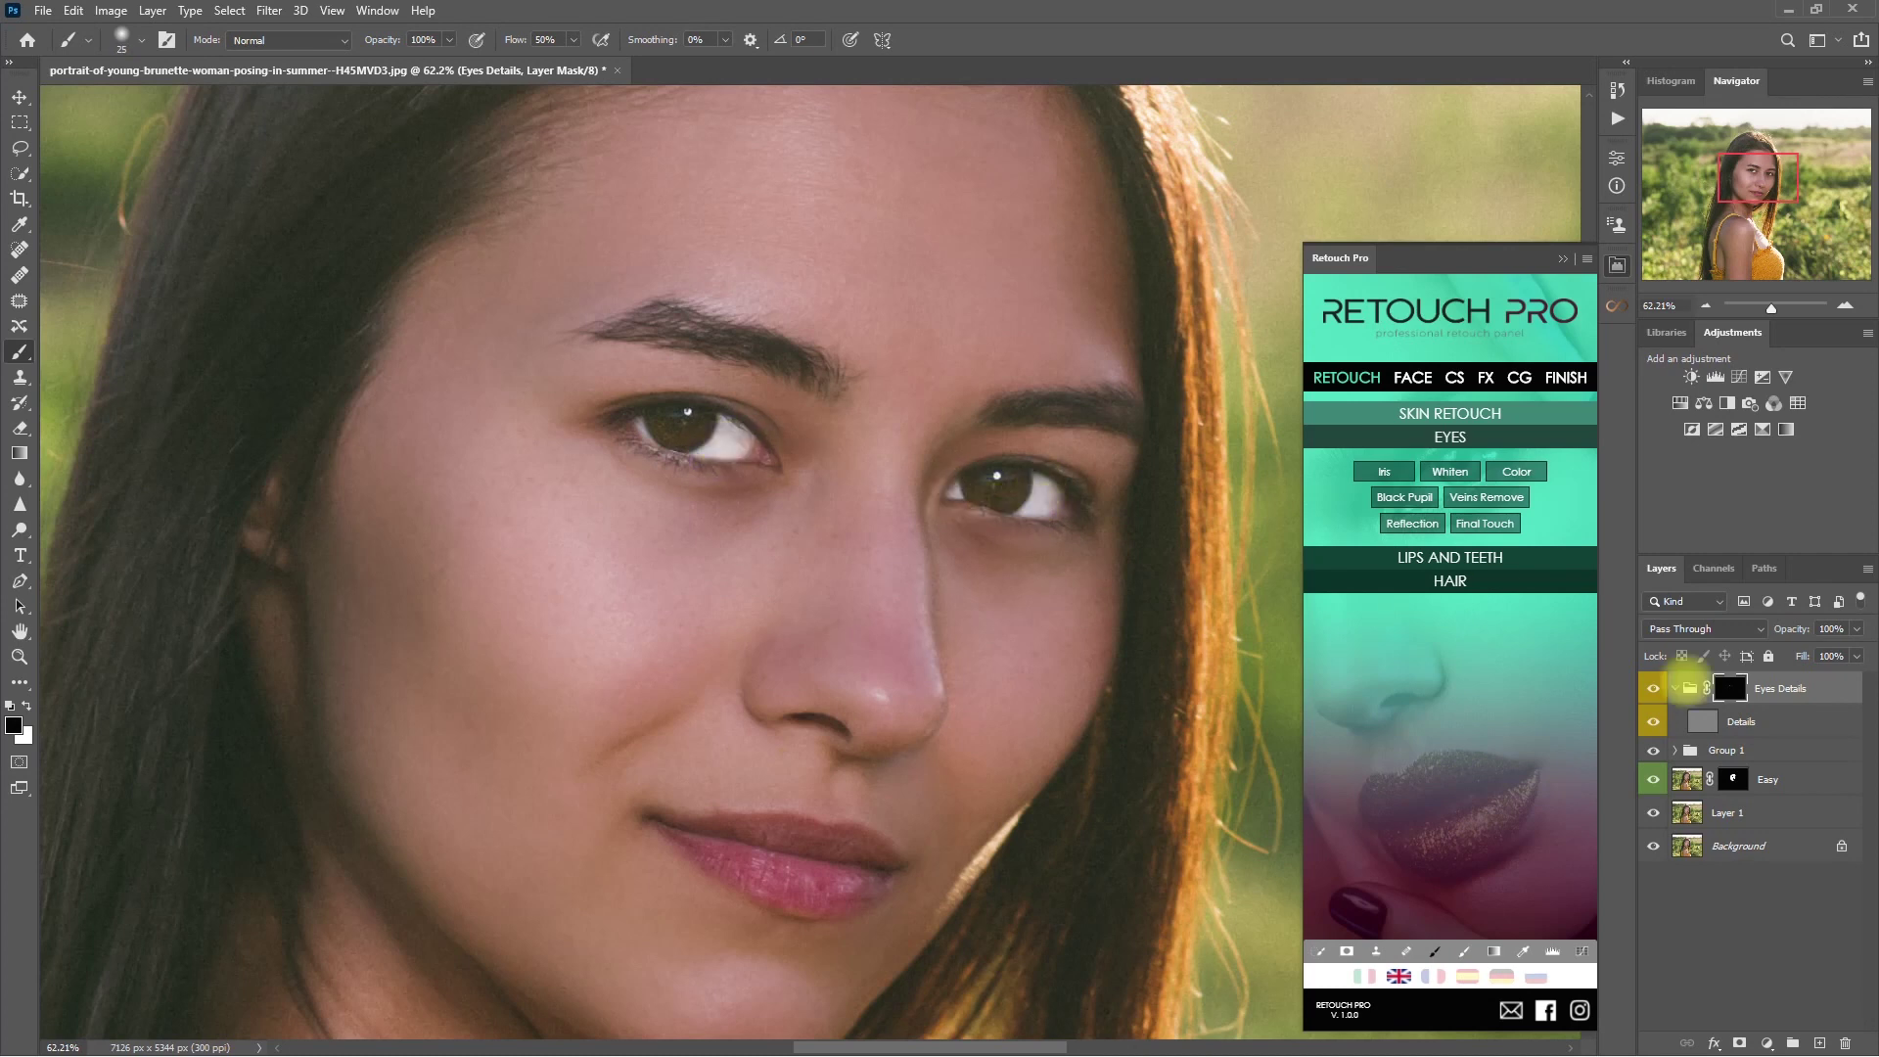
click(1653, 688)
click(1653, 688)
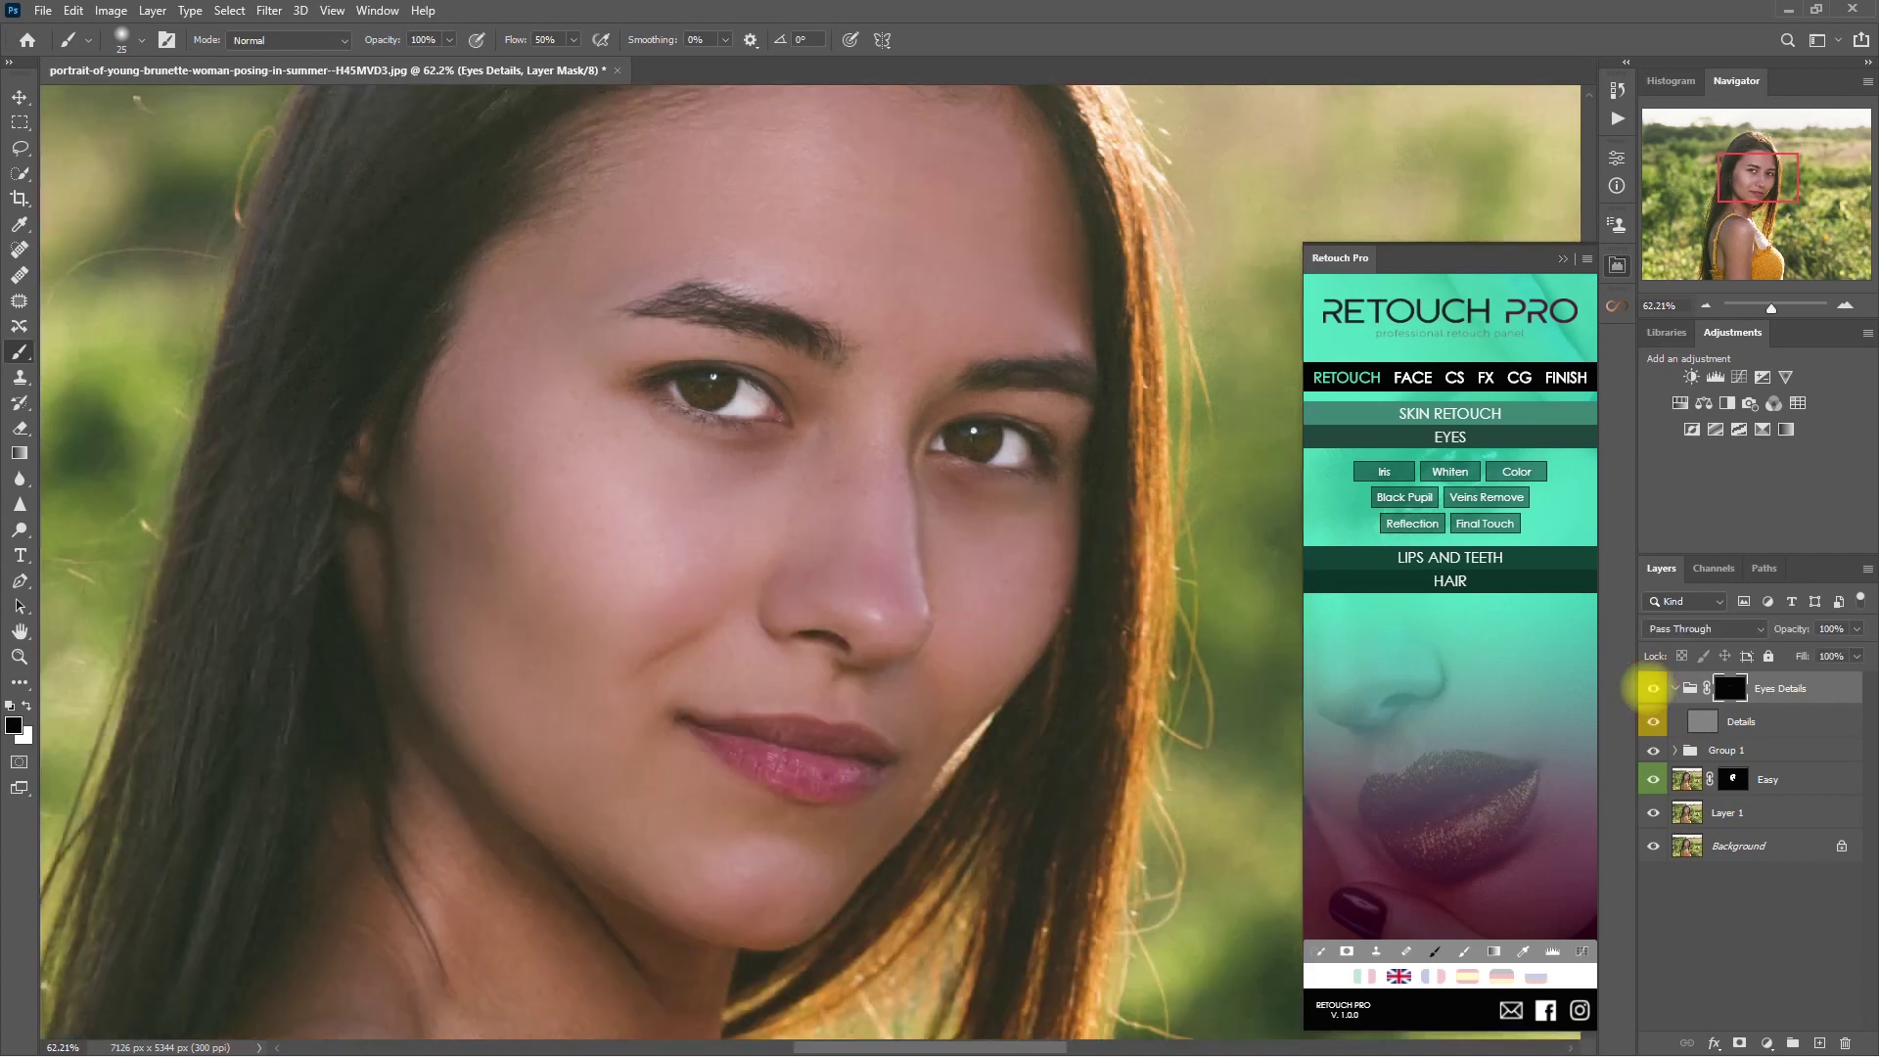
key(ctrl+0)
- Move Eyes Details into Group 1, collapse the group and compare the eye retouch
click(1675, 688)
click(1675, 716)
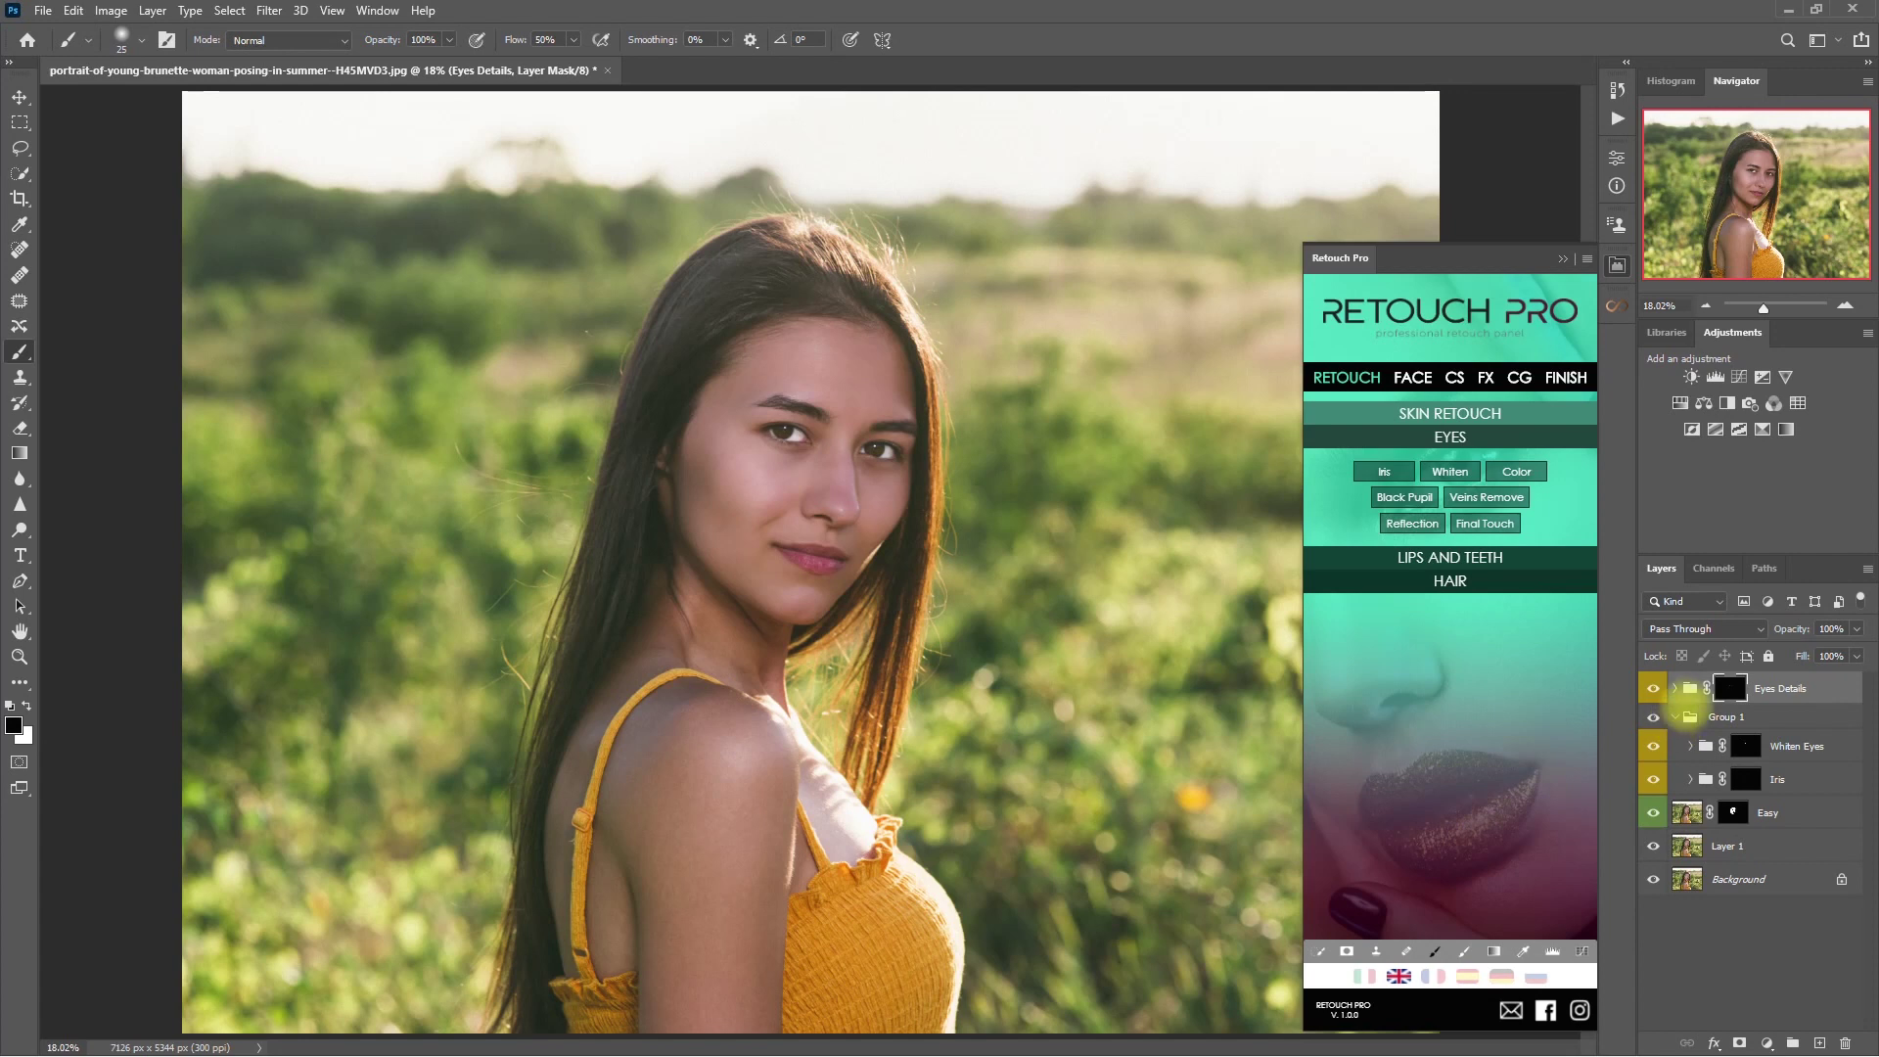
drag(1724, 695, 1726, 743)
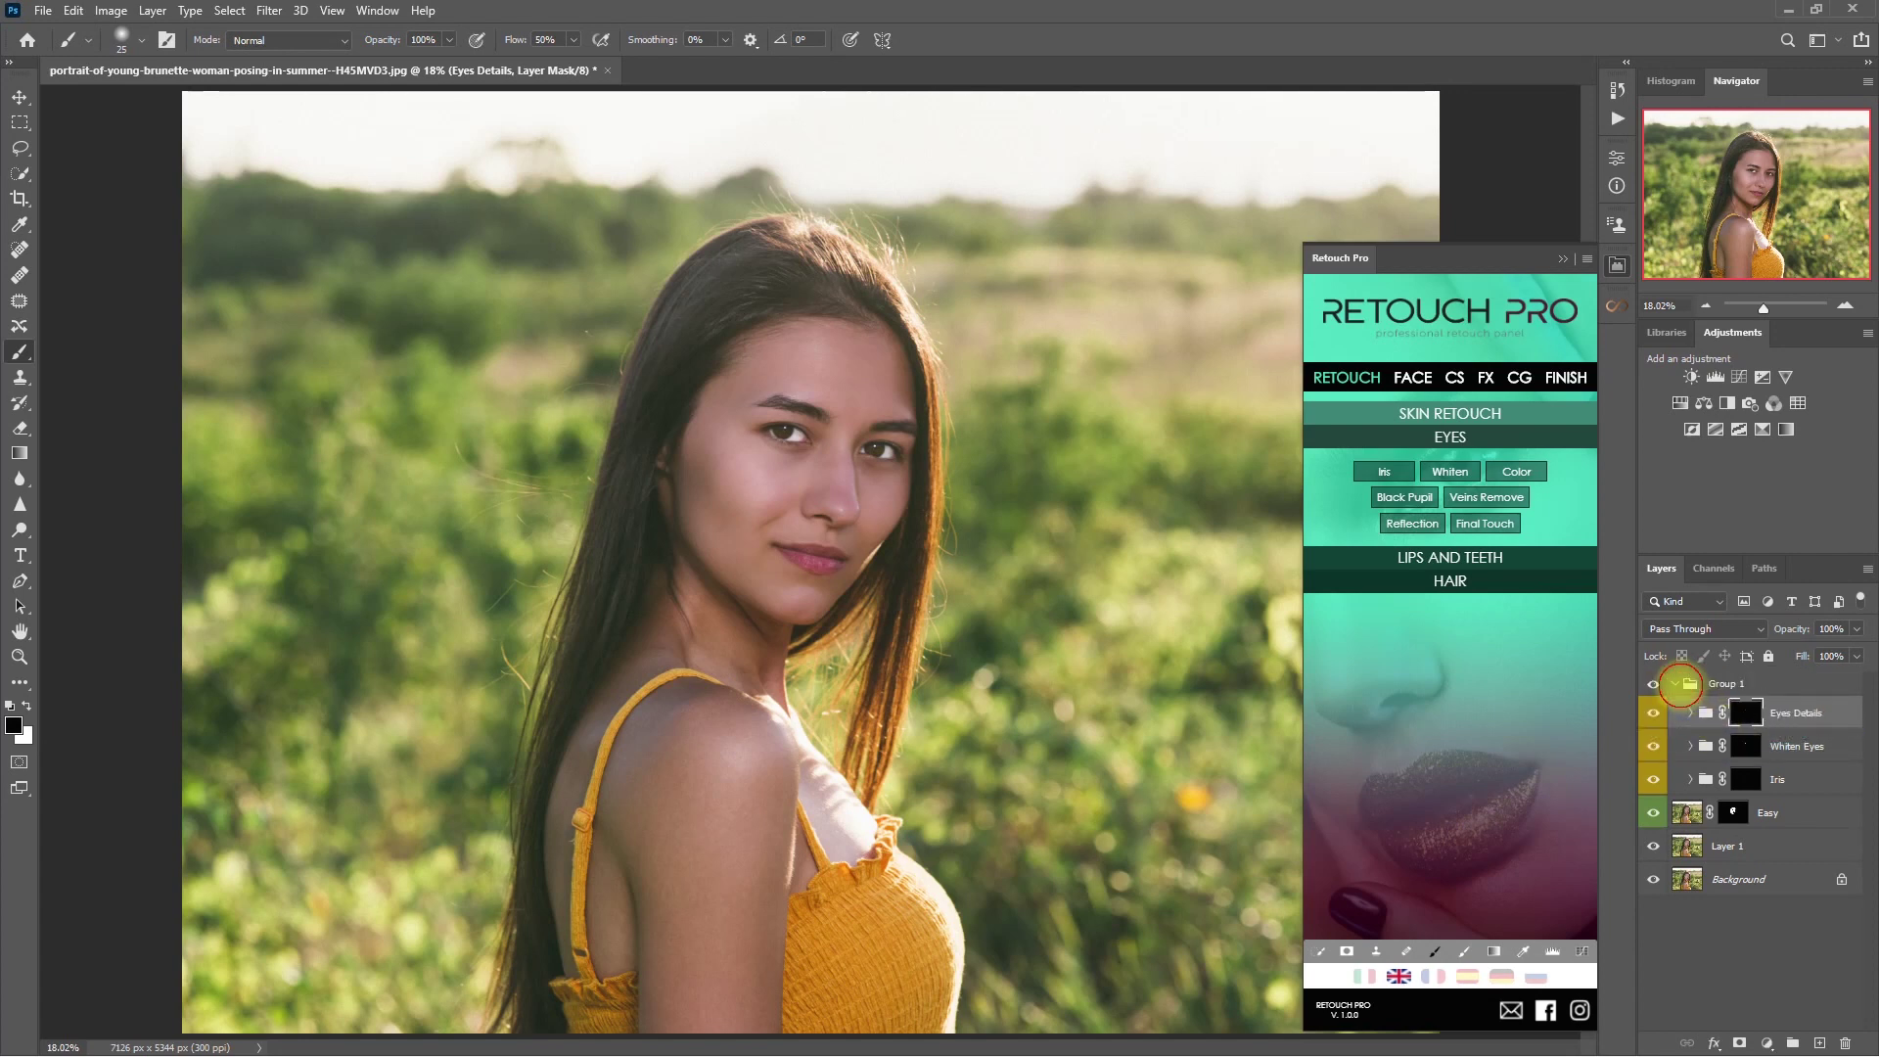
click(1684, 684)
click(1674, 683)
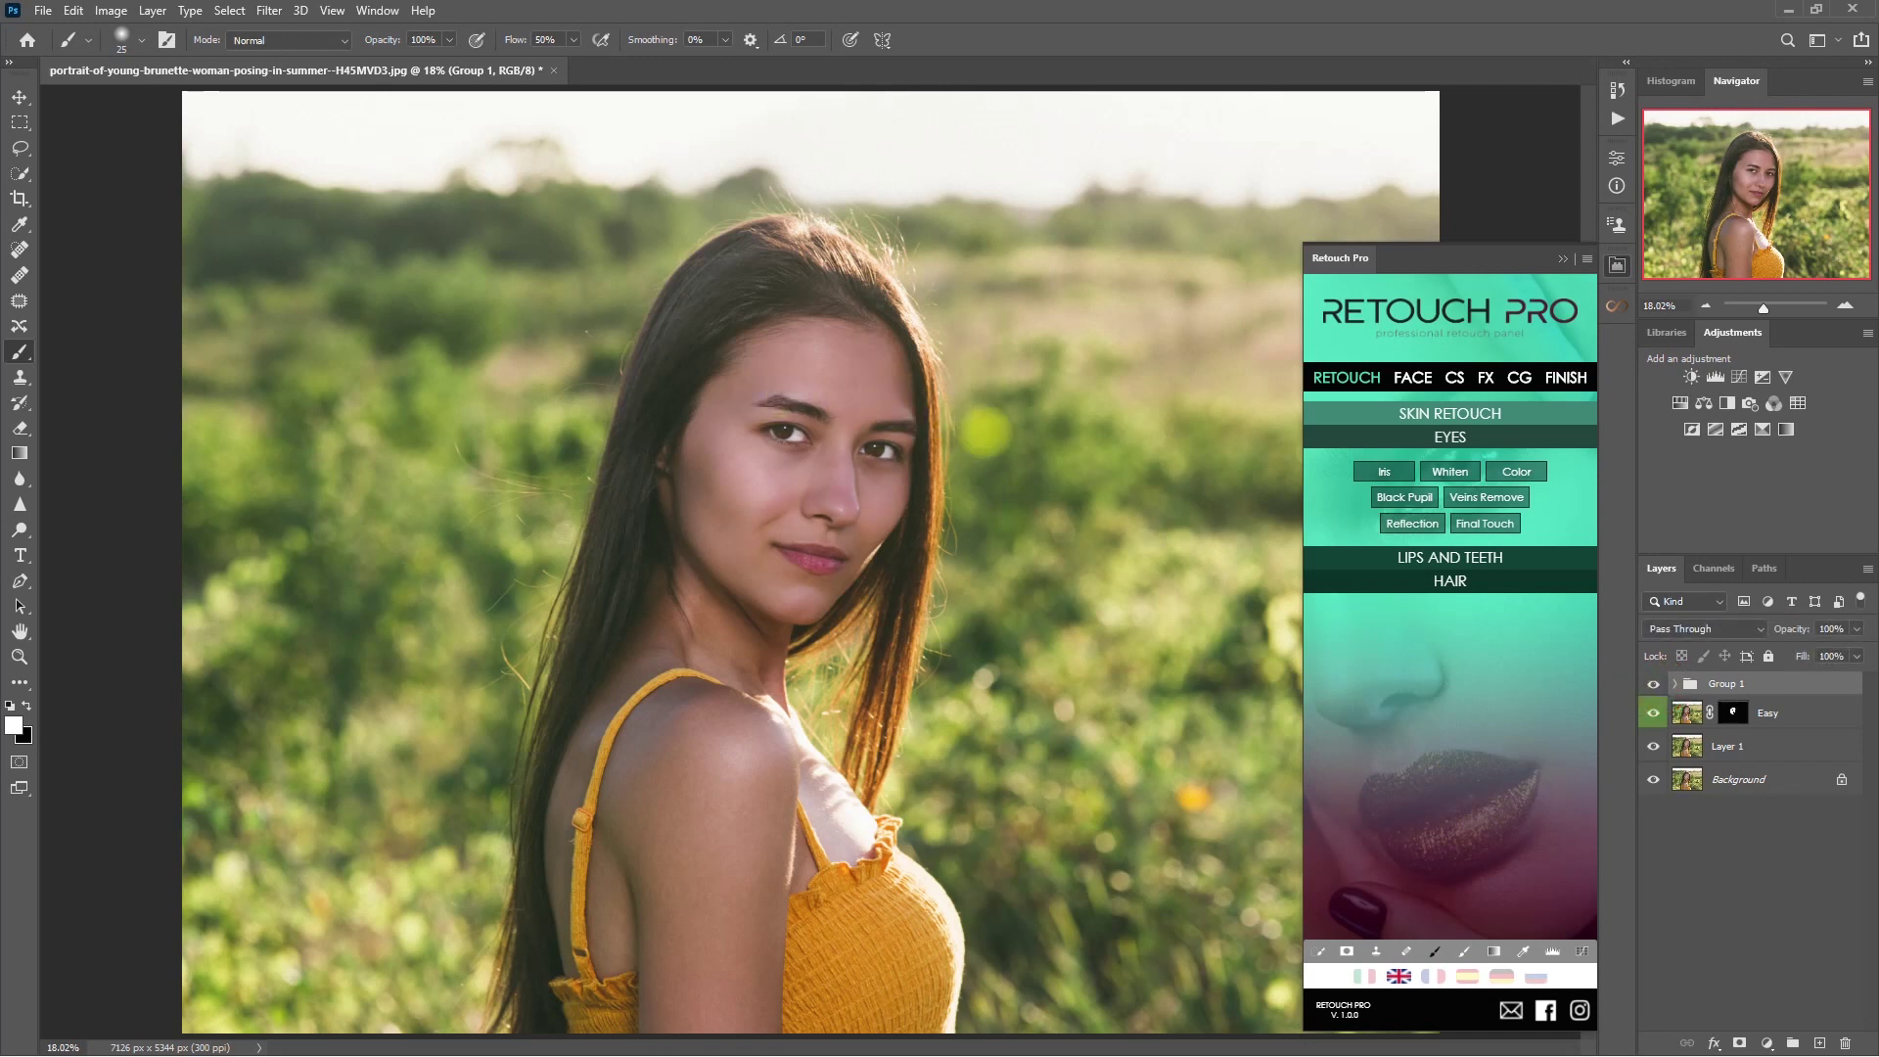
scroll(984, 430, up, 4)
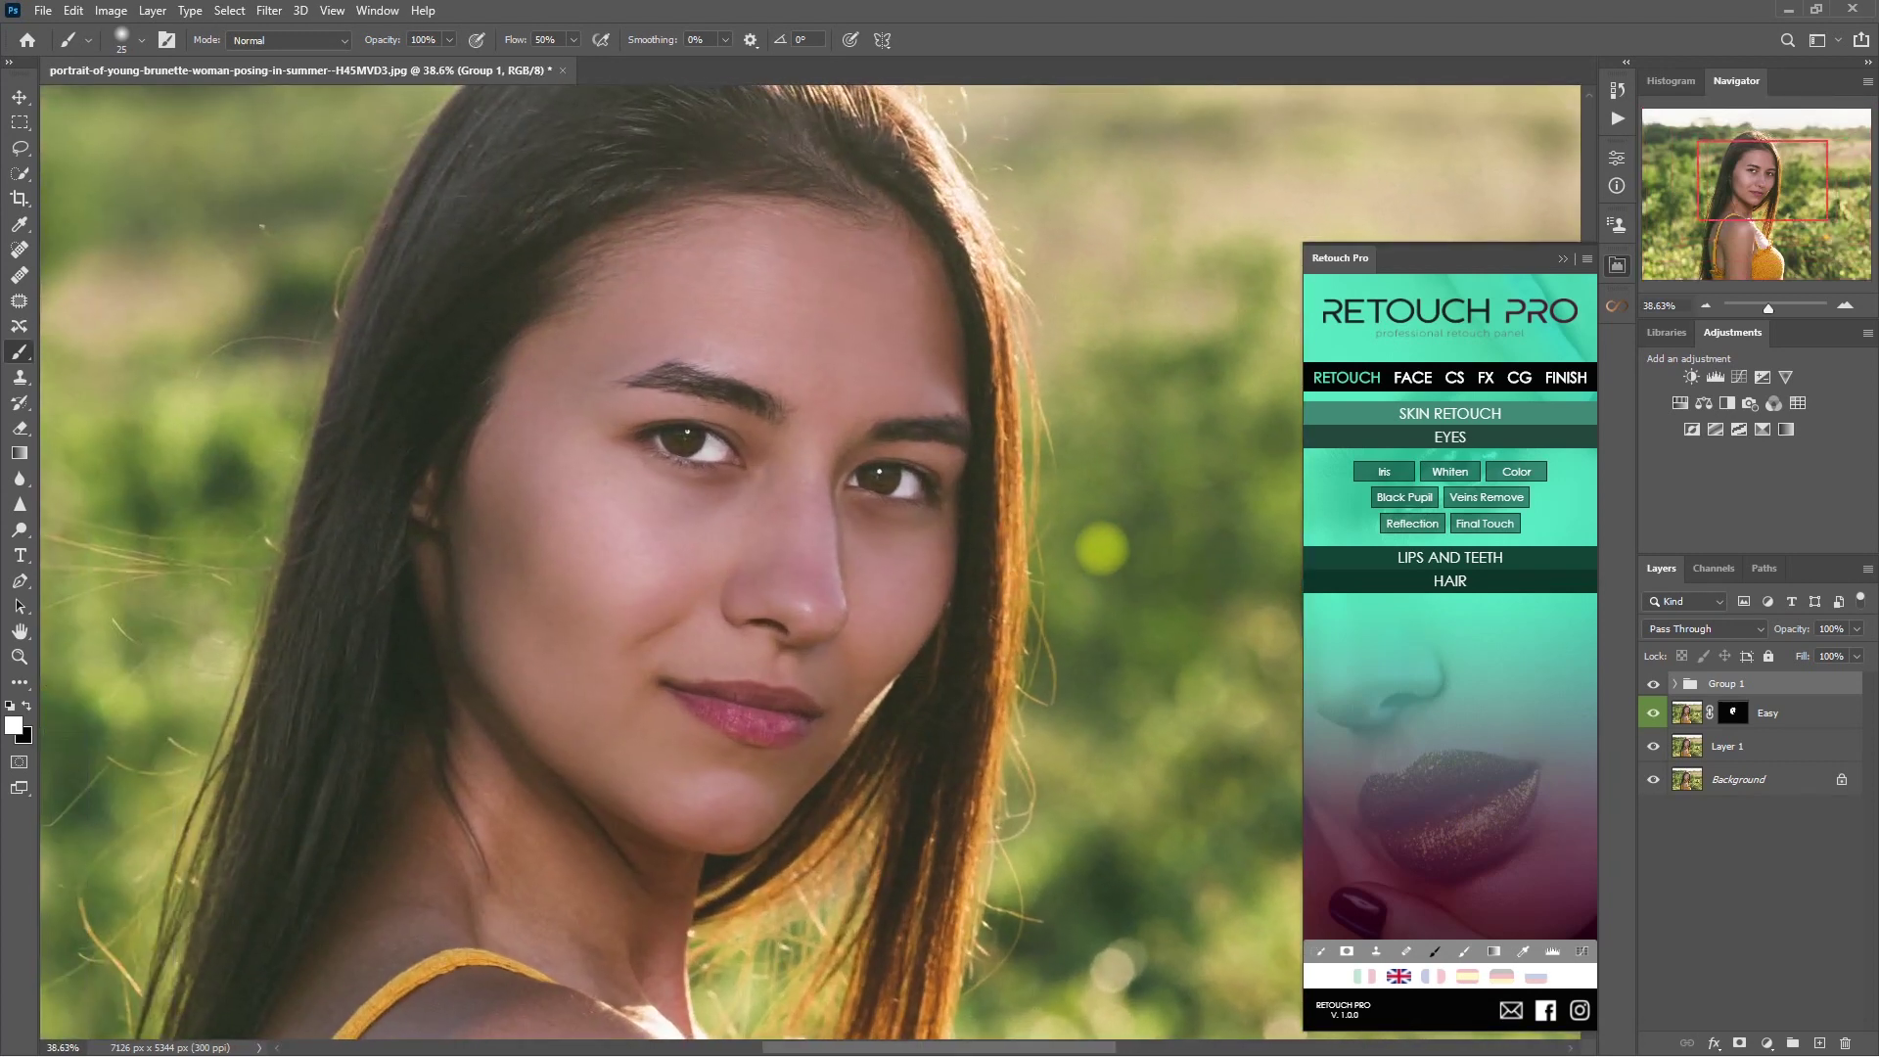
click(1653, 683)
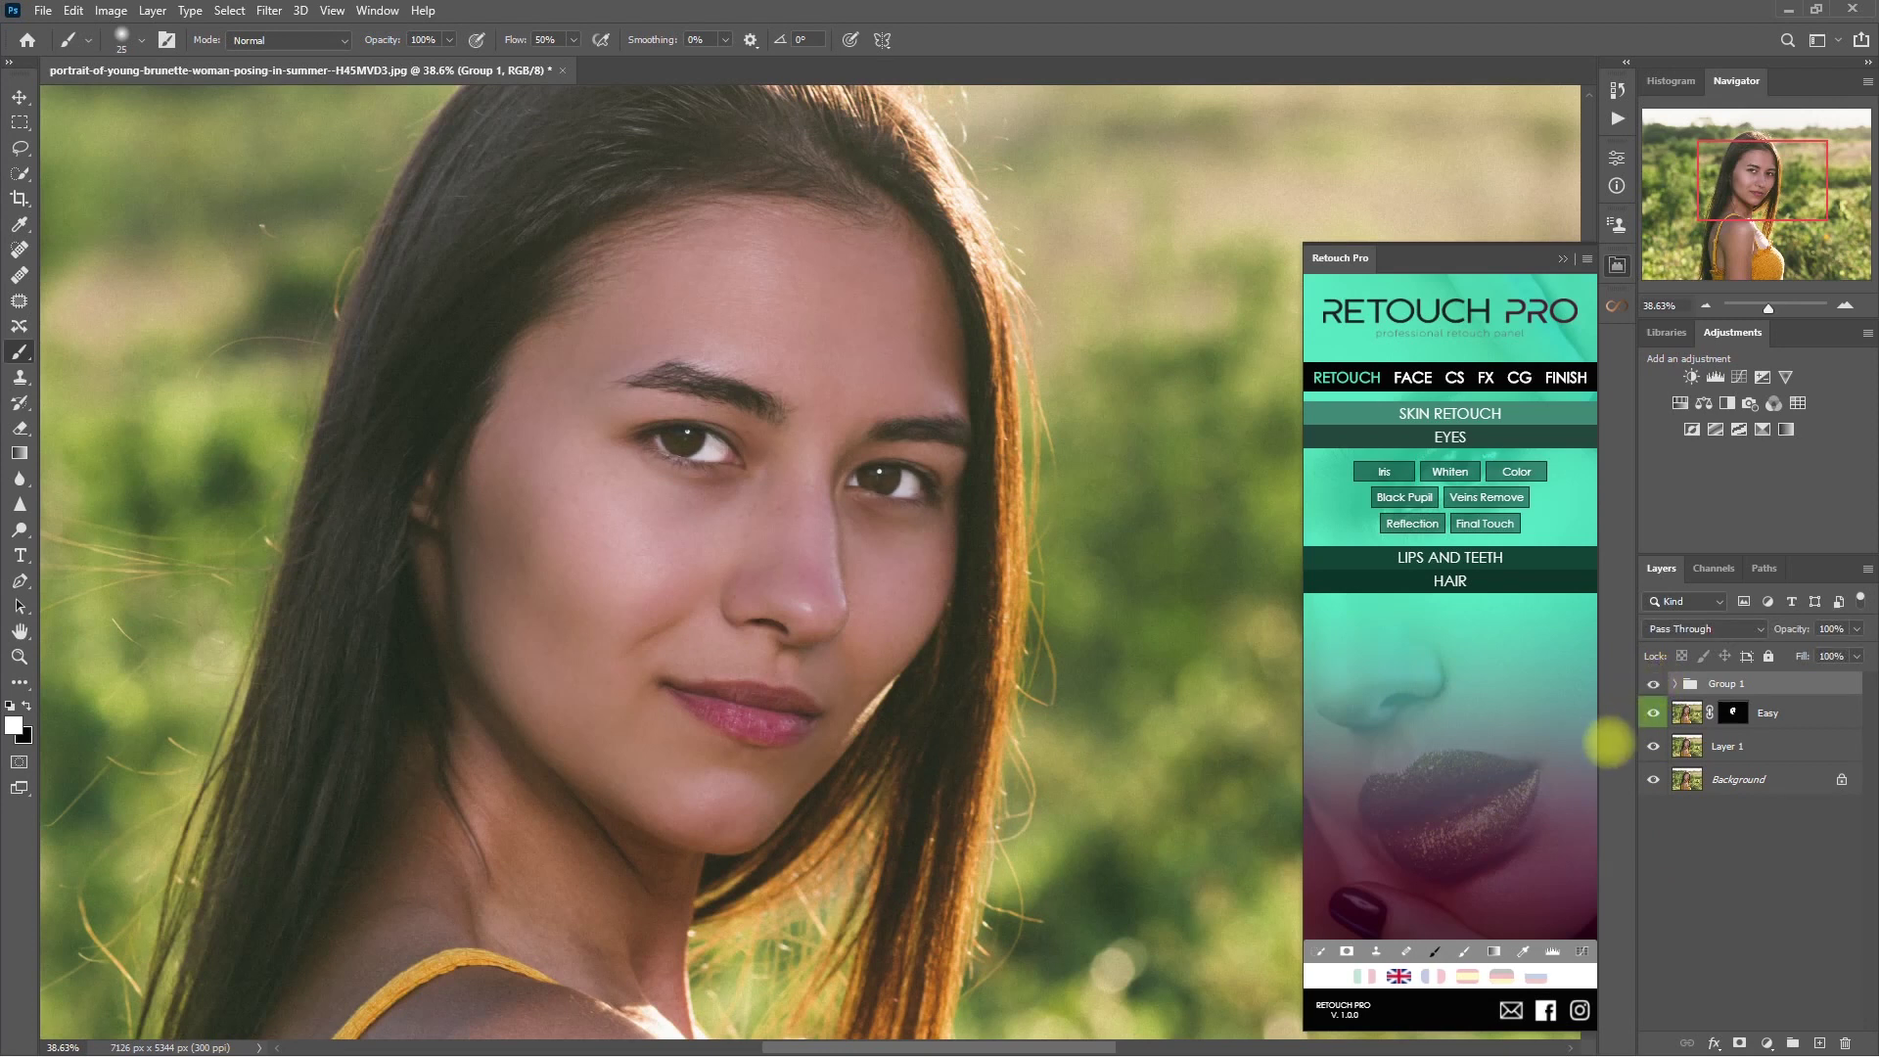
key(ctrl+0)
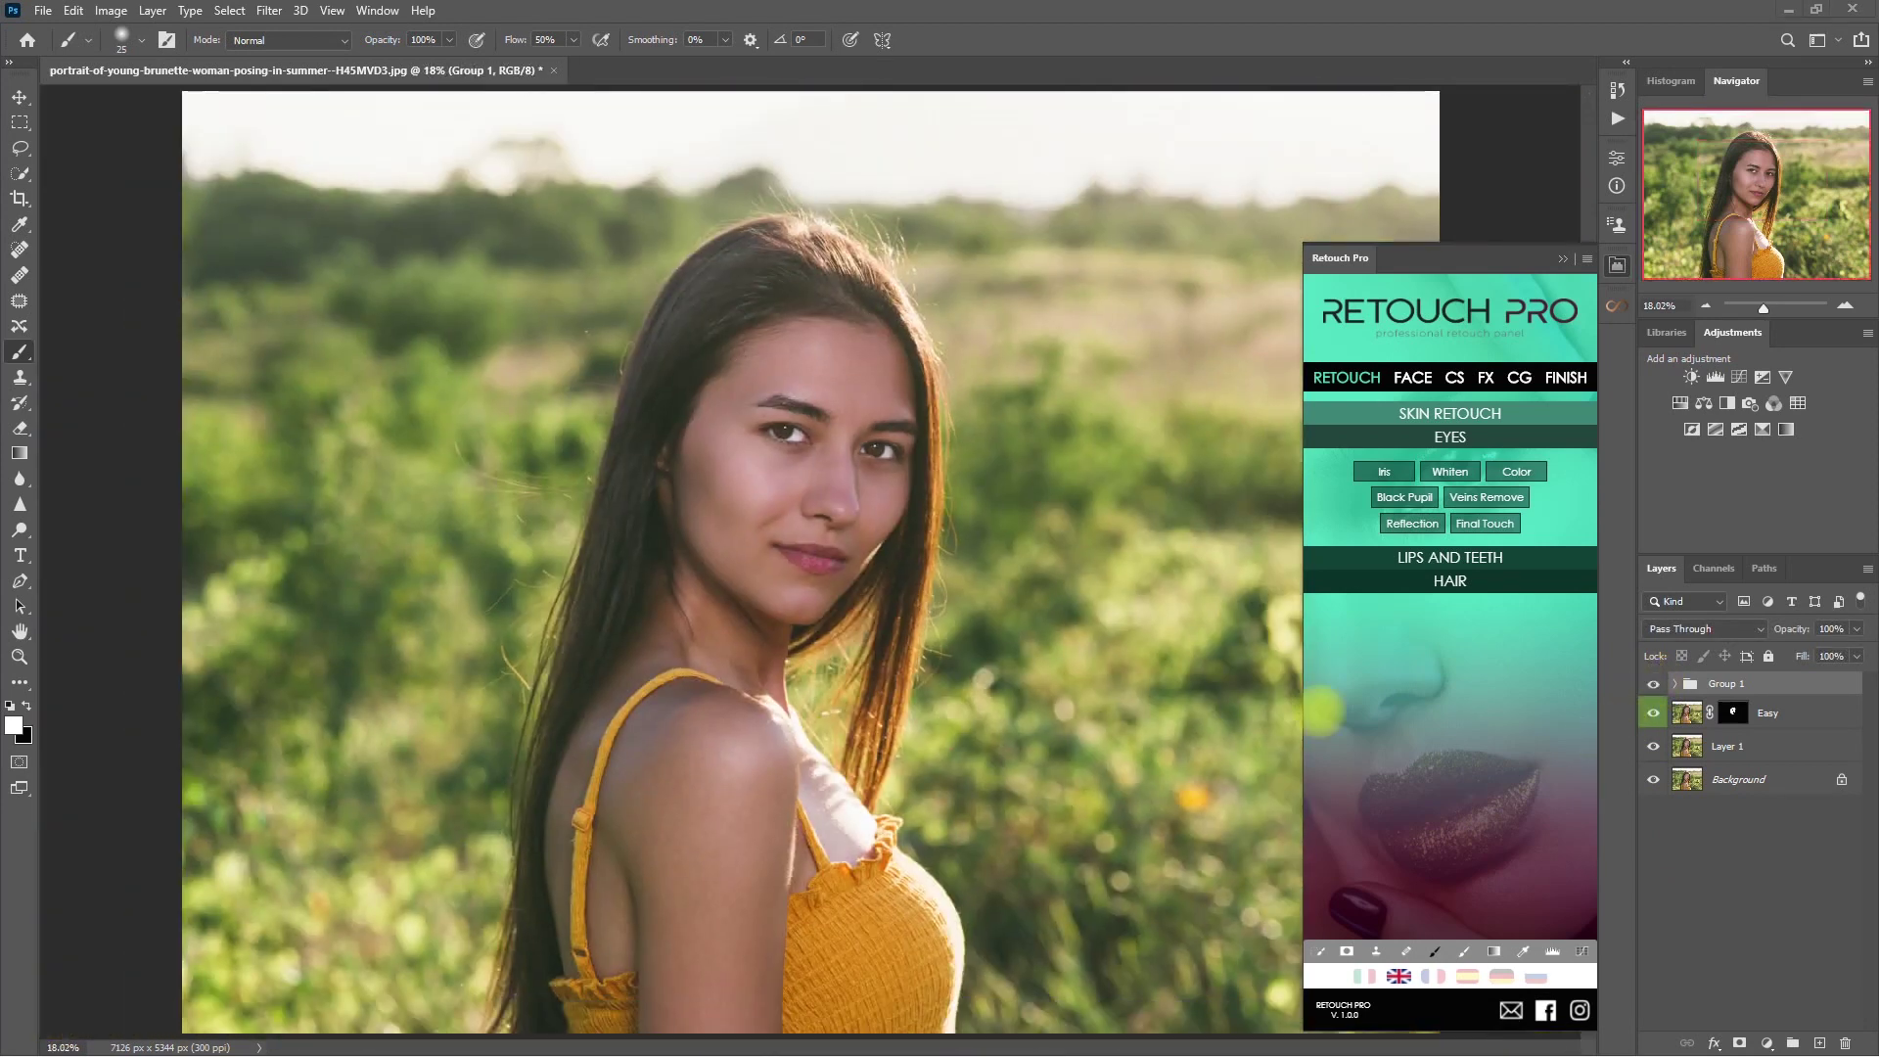
- Apply Retouch Pro's AMB 7 ambient preset as an orange TOUCH look and compare it
click(1498, 414)
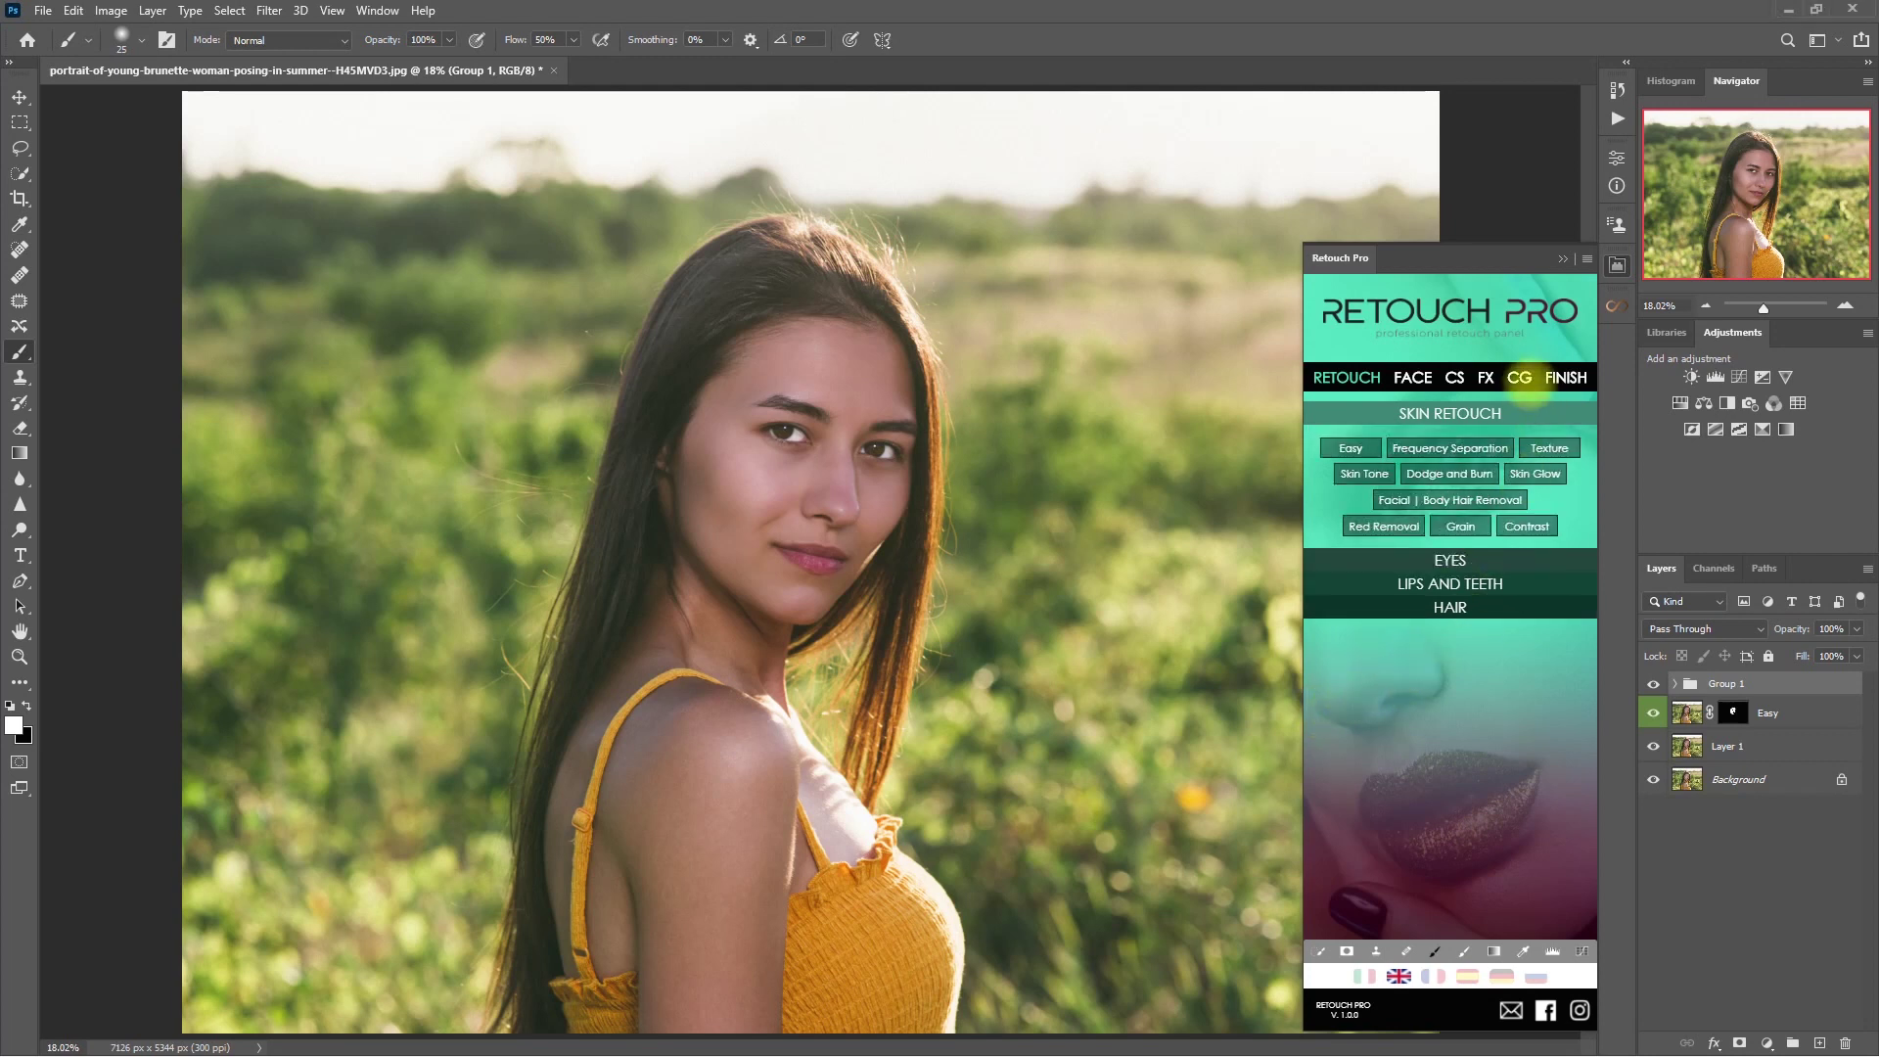
click(1486, 376)
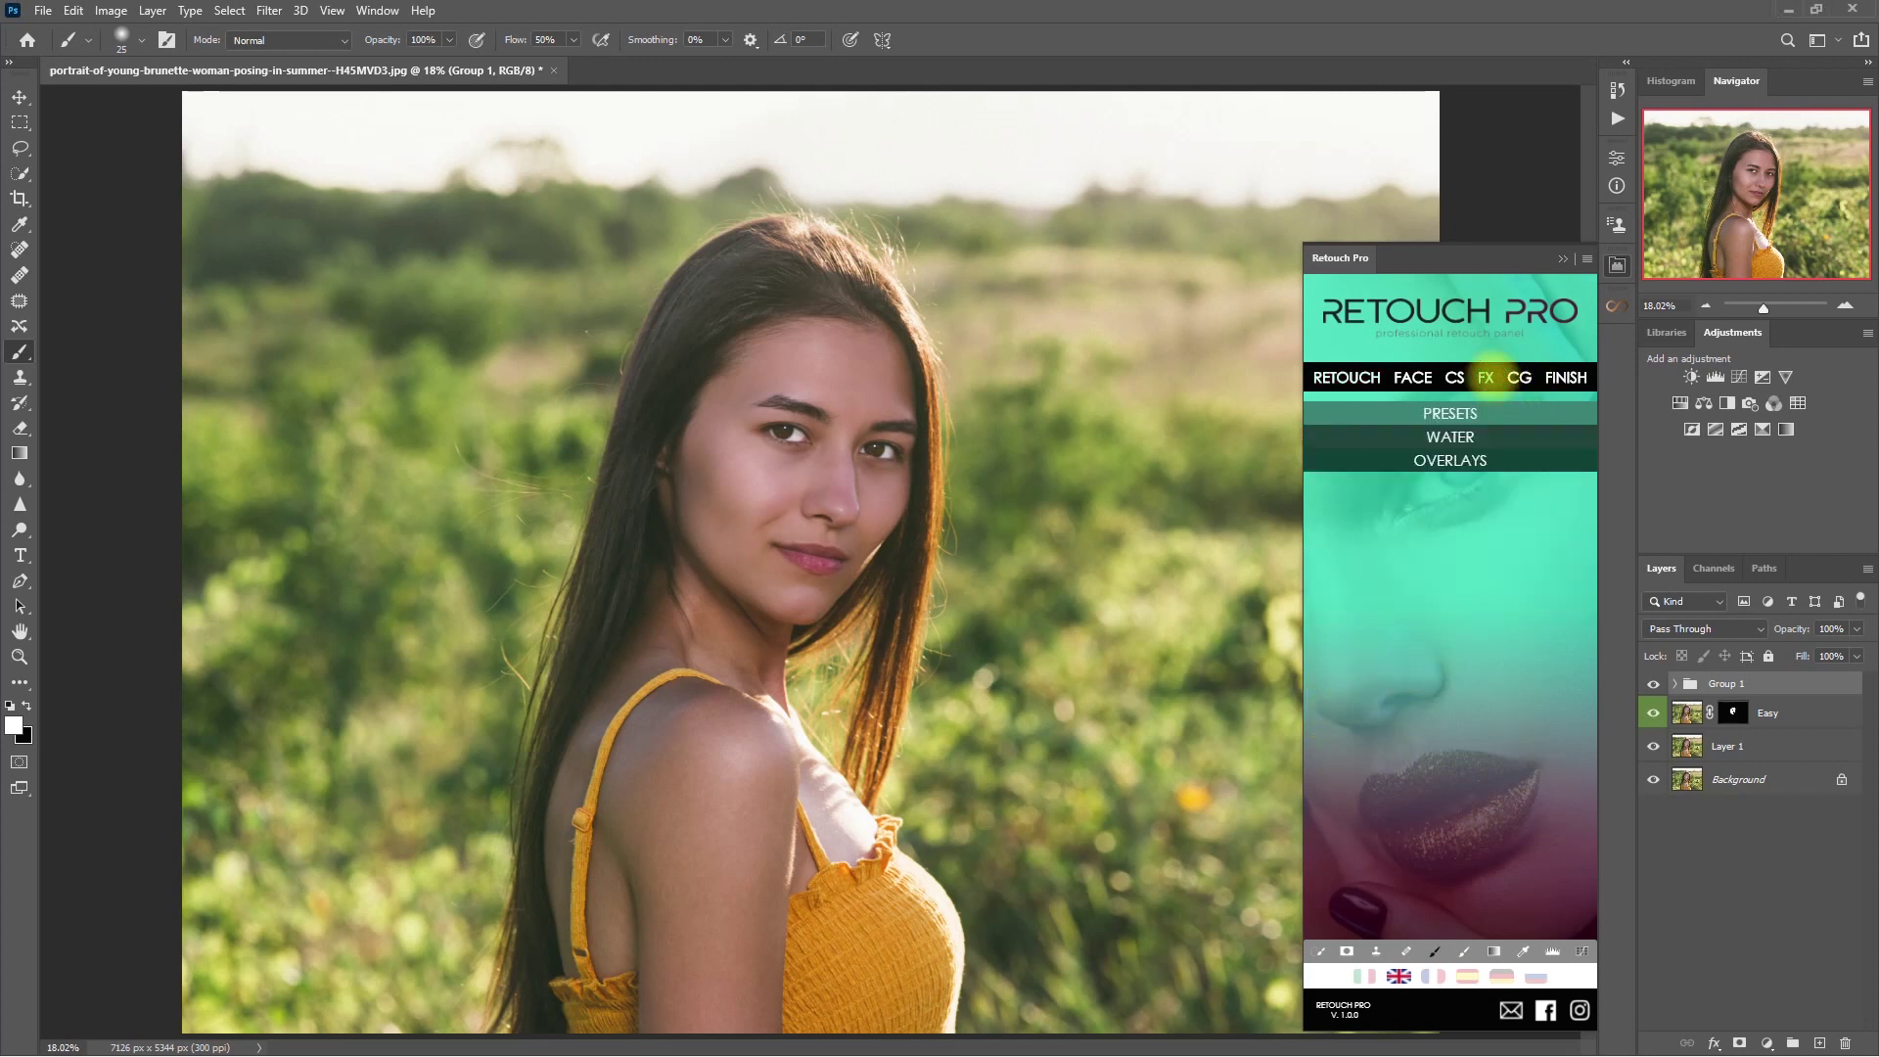
click(1510, 412)
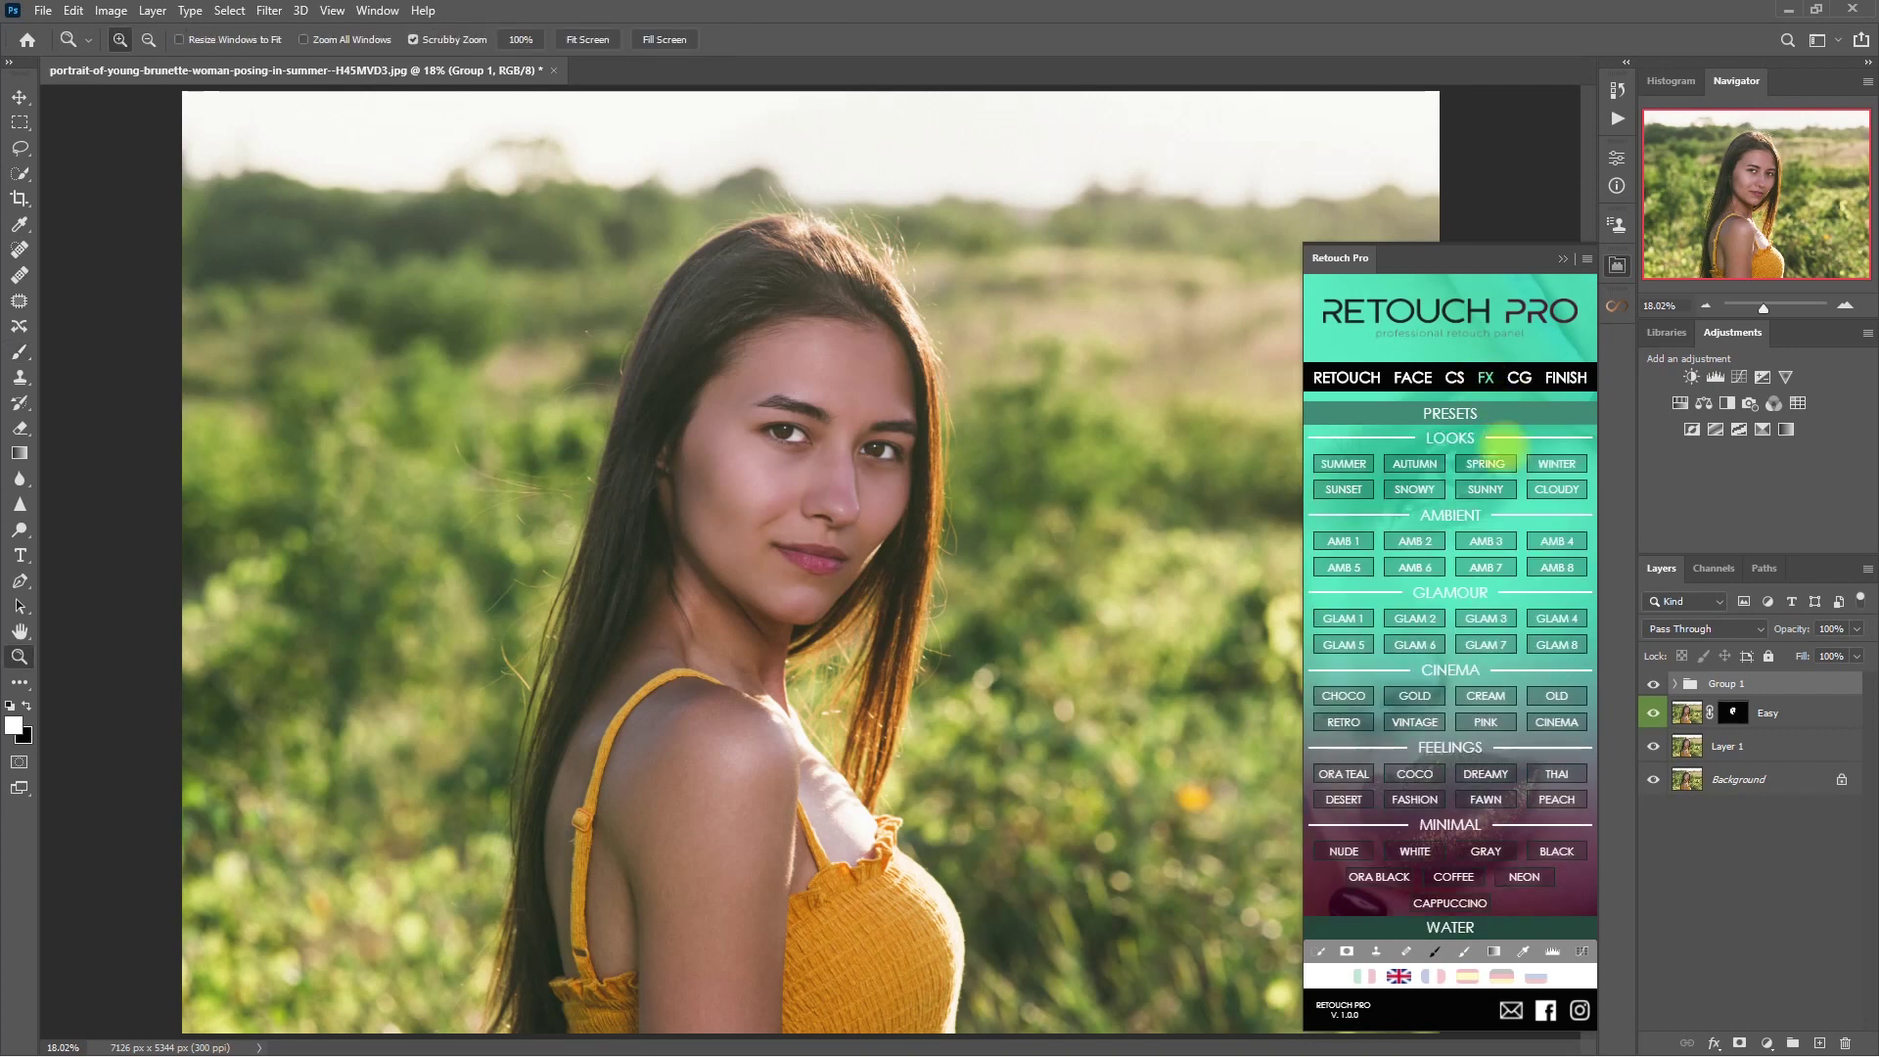
click(1503, 569)
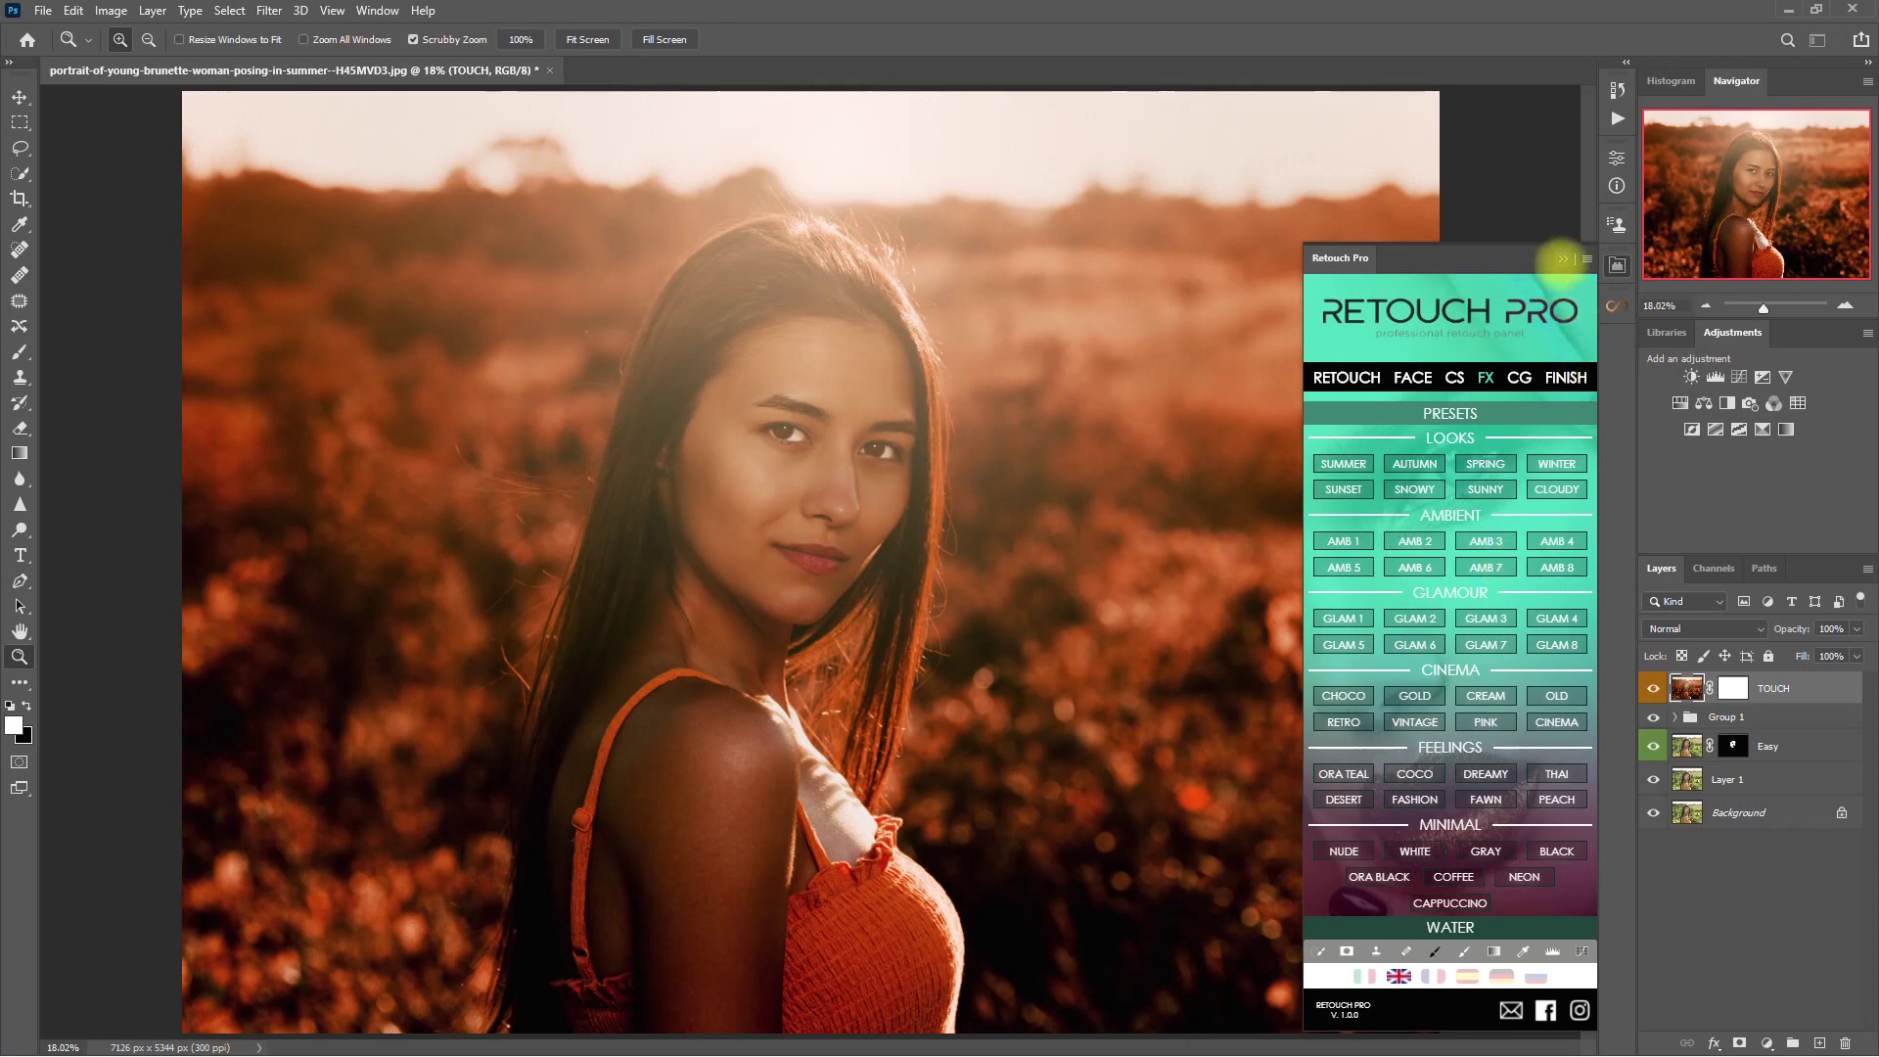
click(1562, 259)
click(1653, 688)
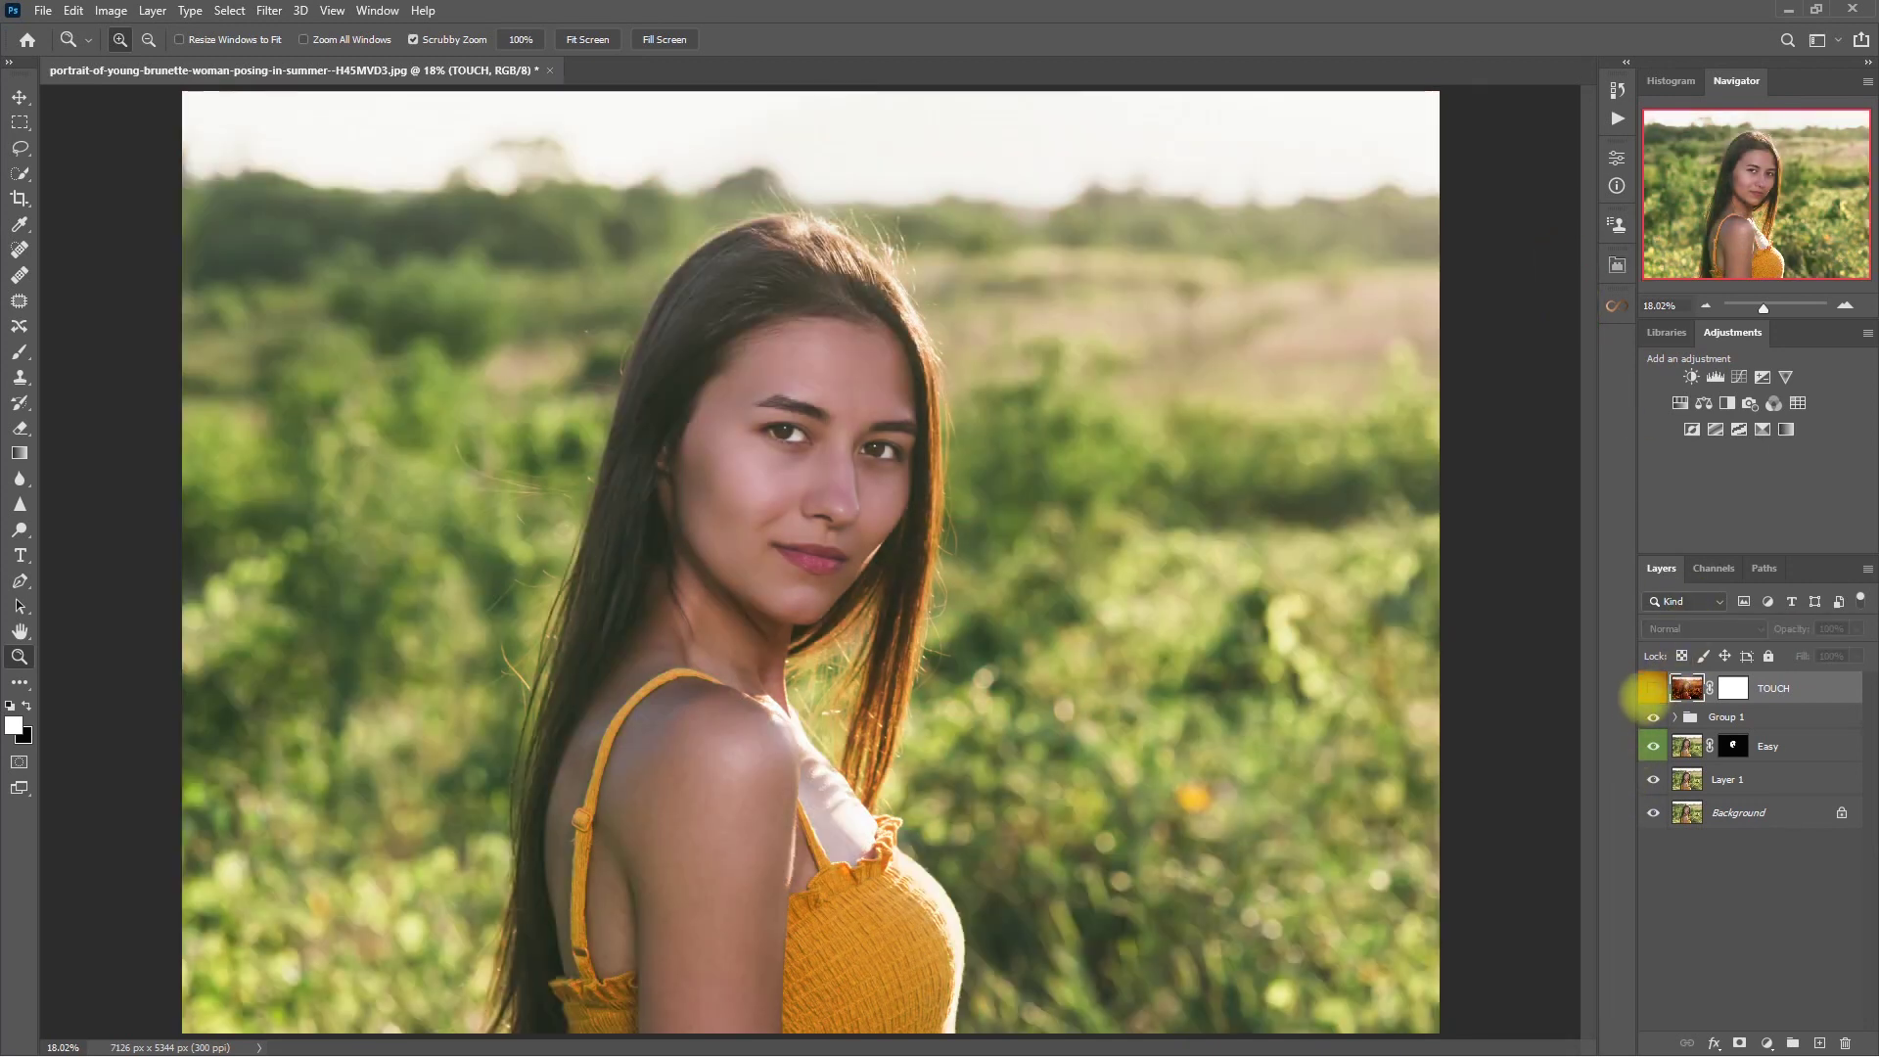
click(1653, 688)
click(1652, 688)
click(1653, 688)
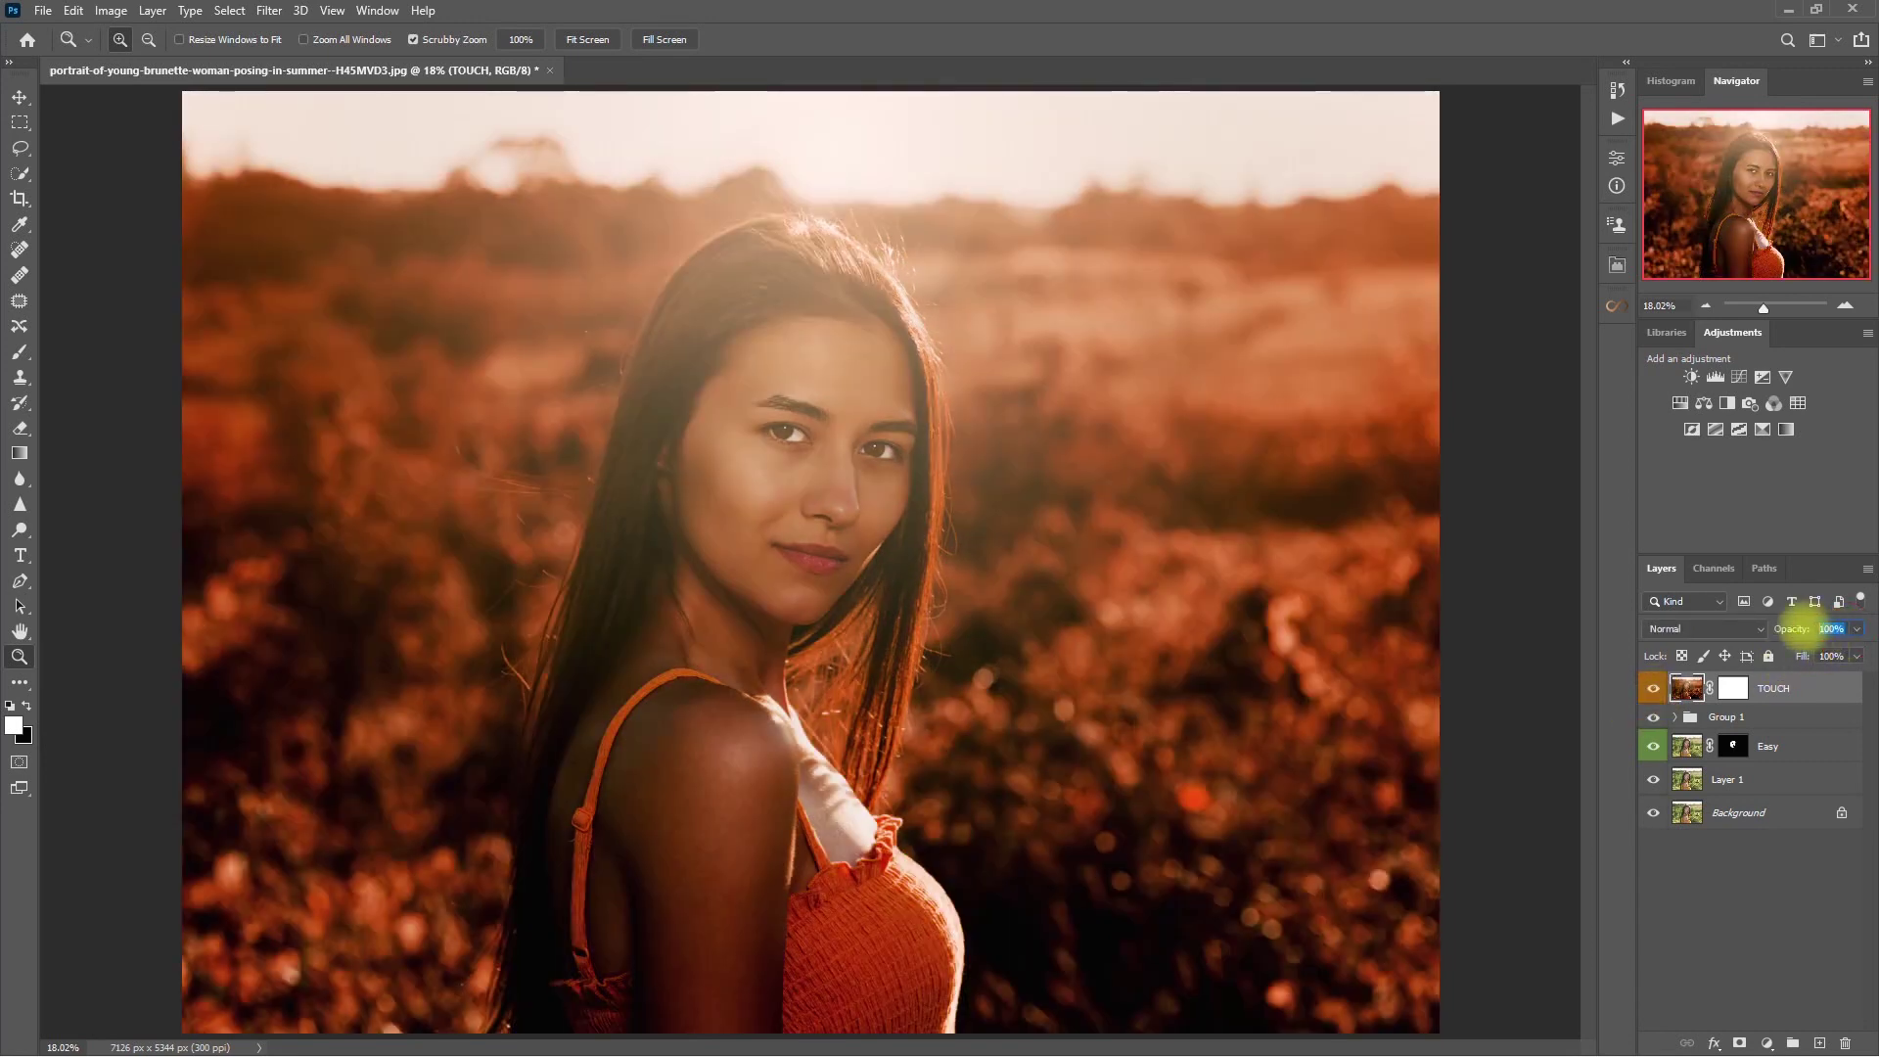
- Lower the TOUCH layer's opacity to about 85% and compare the grade up close
click(1856, 629)
drag(1856, 651, 1846, 650)
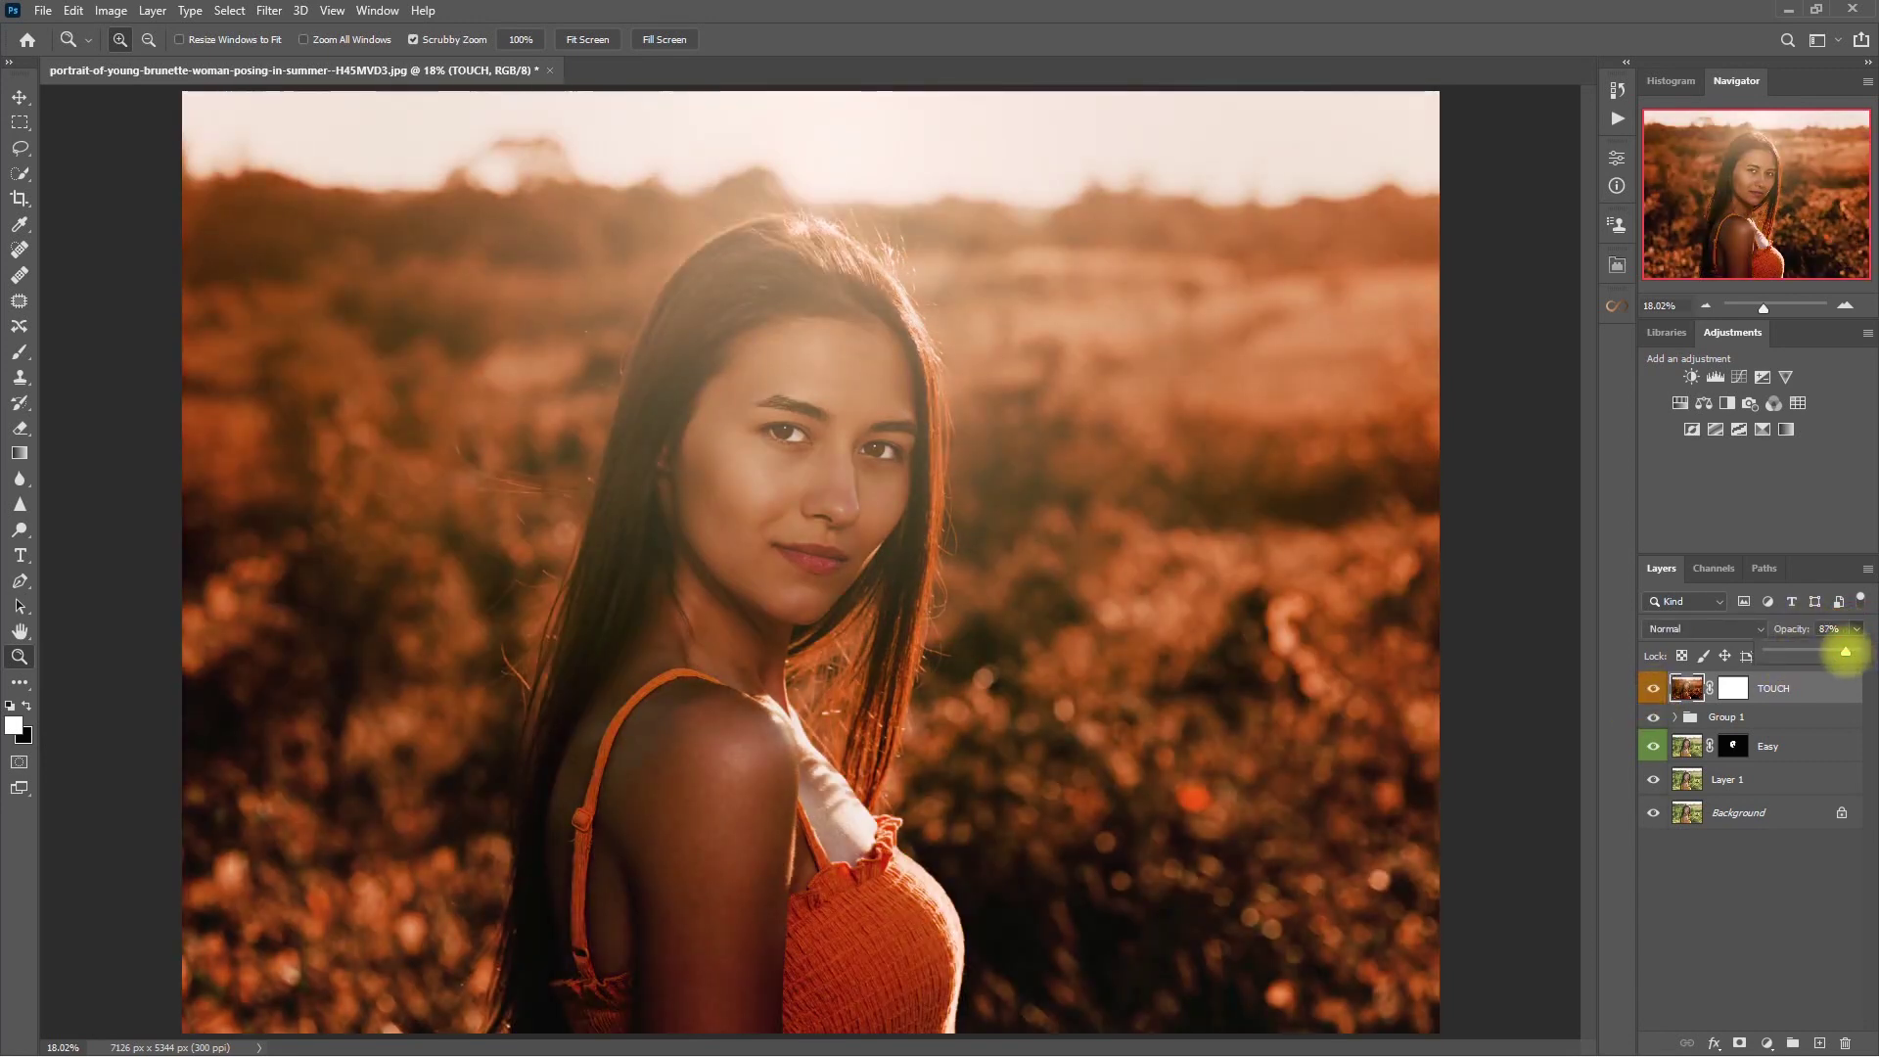
click(1800, 885)
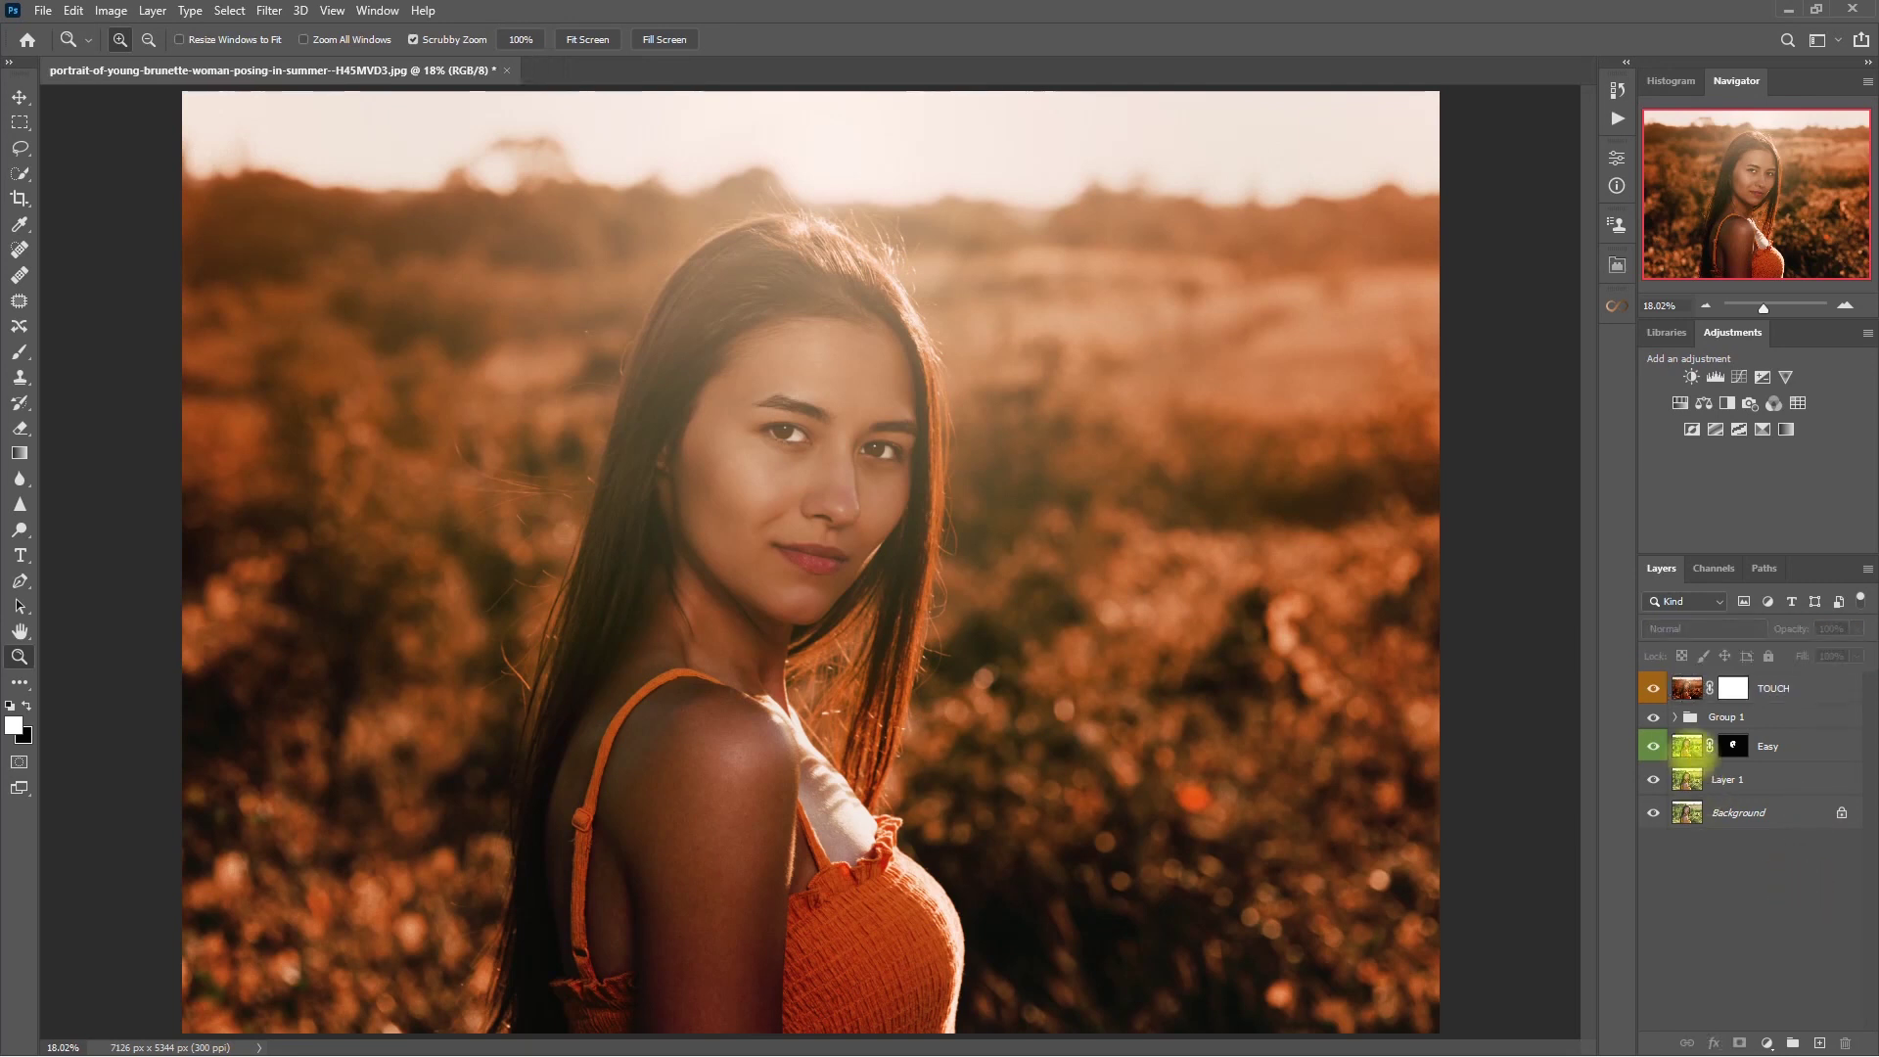
click(1653, 687)
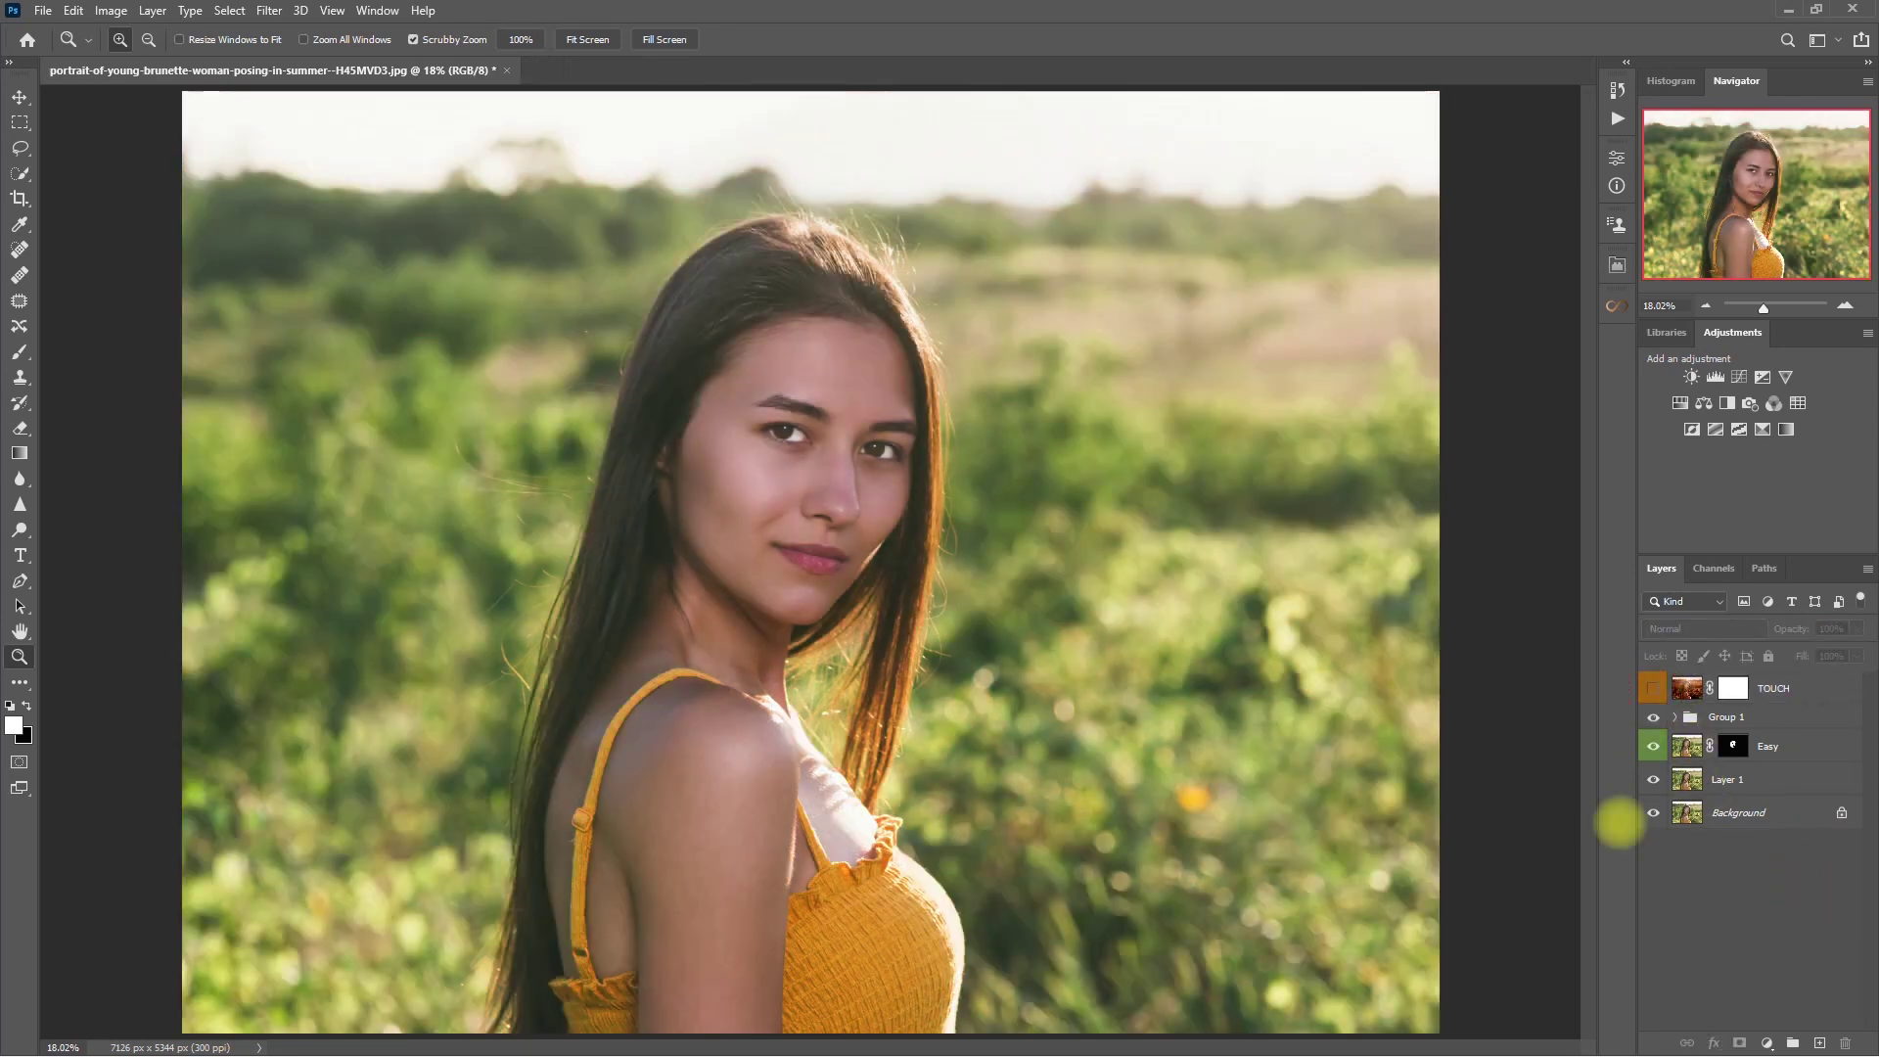
click(1653, 688)
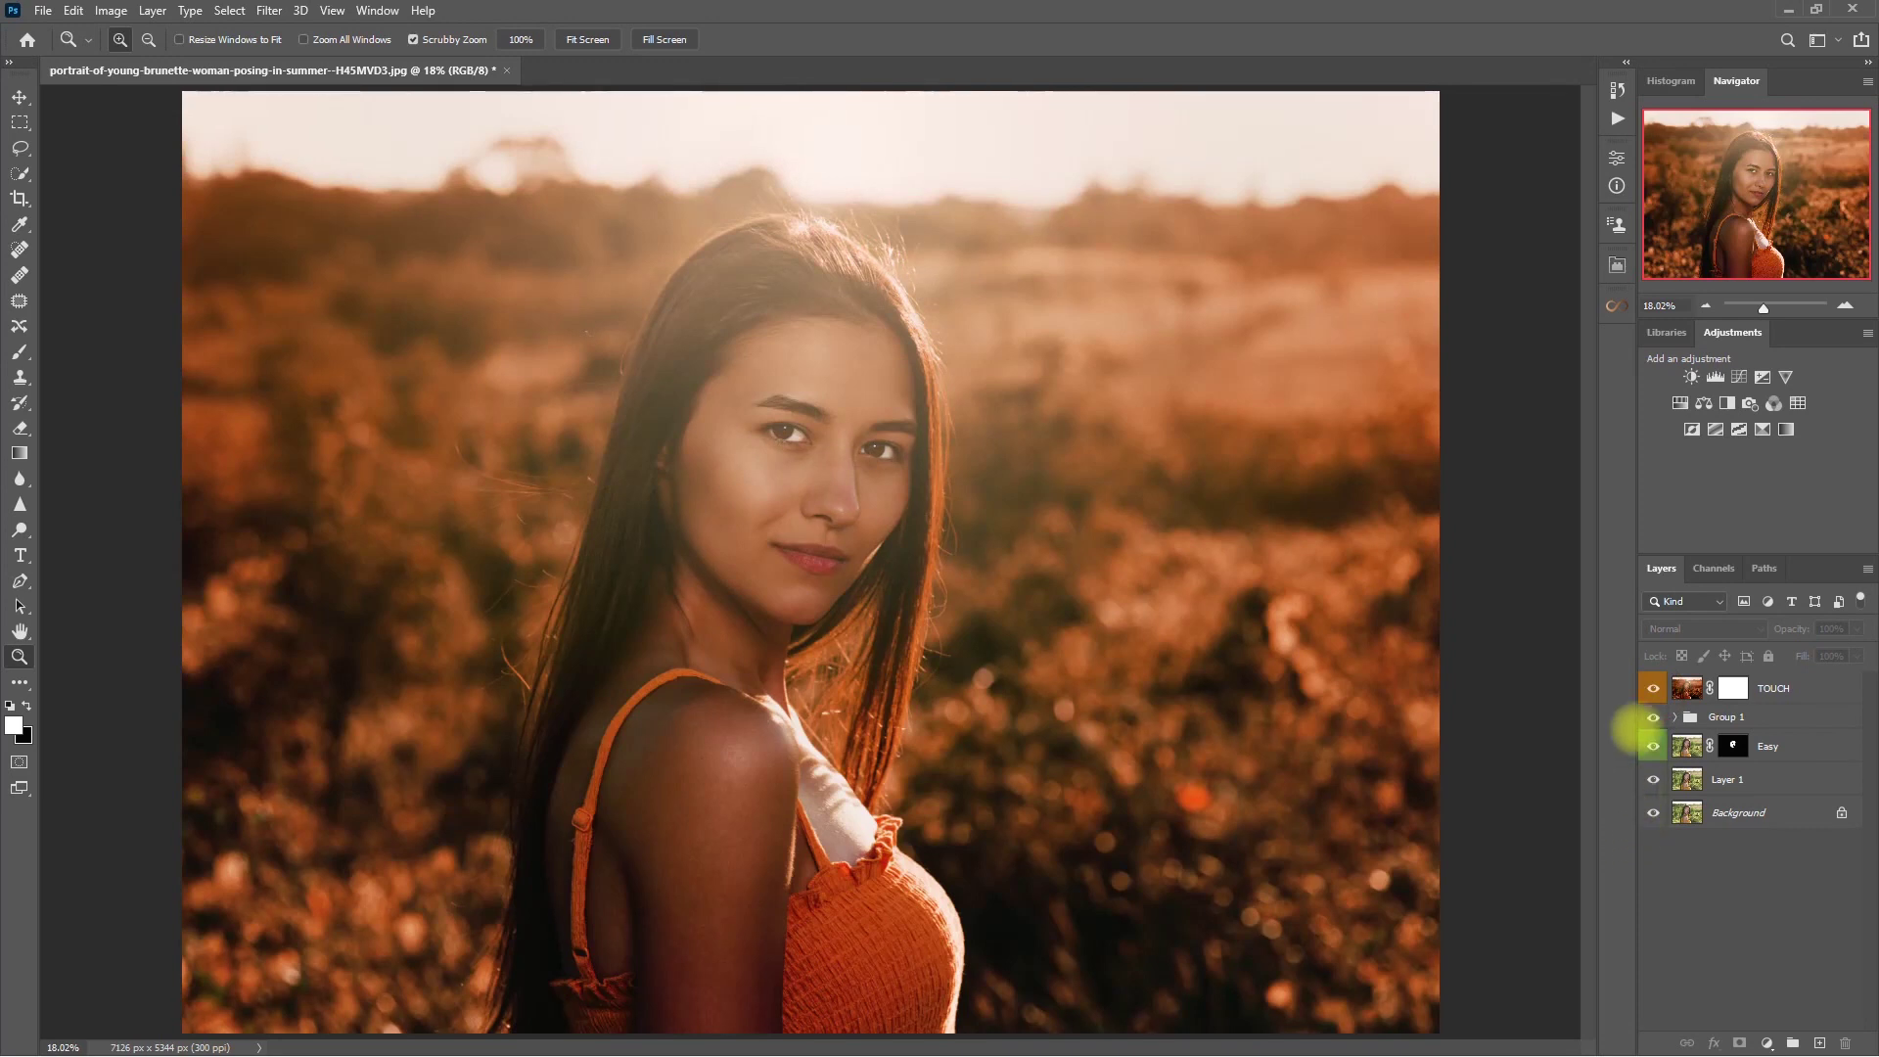
click(1653, 688)
click(1653, 688)
drag(872, 490, 1153, 678)
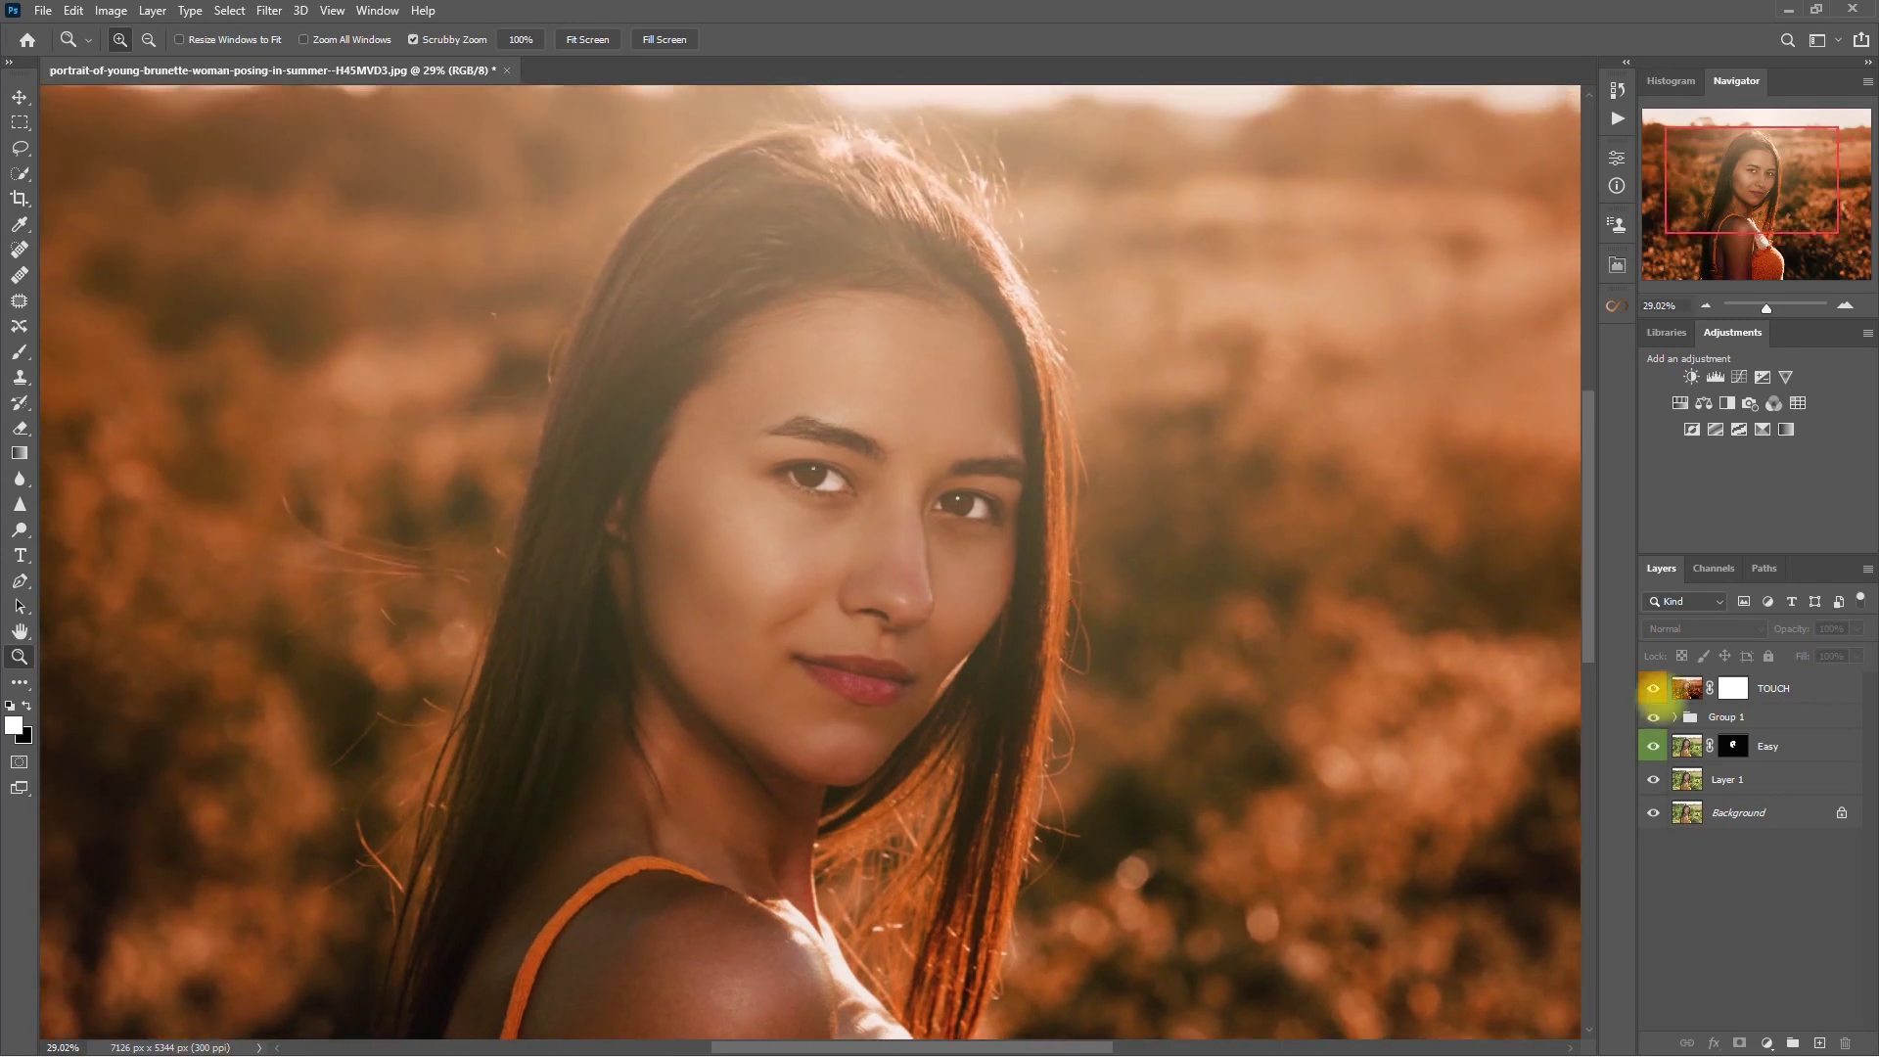
click(1653, 688)
click(1653, 688)
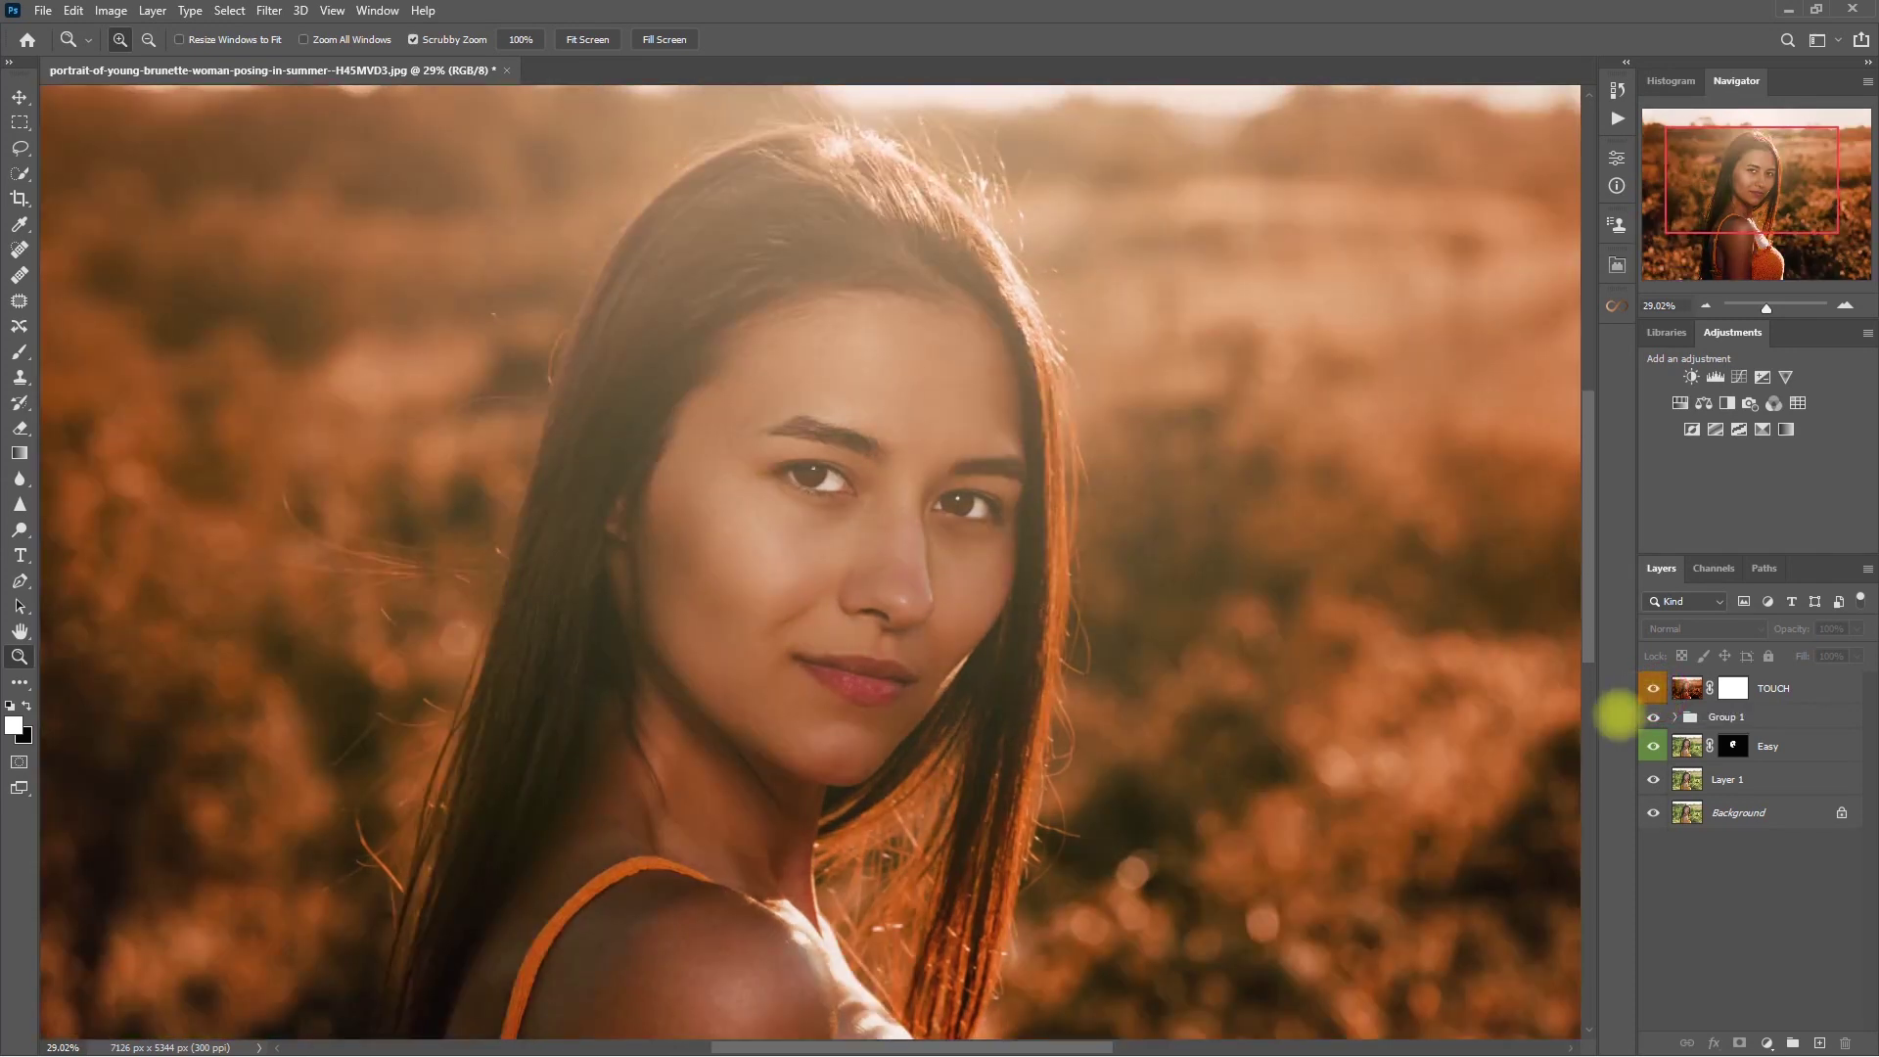
key(ctrl+0)
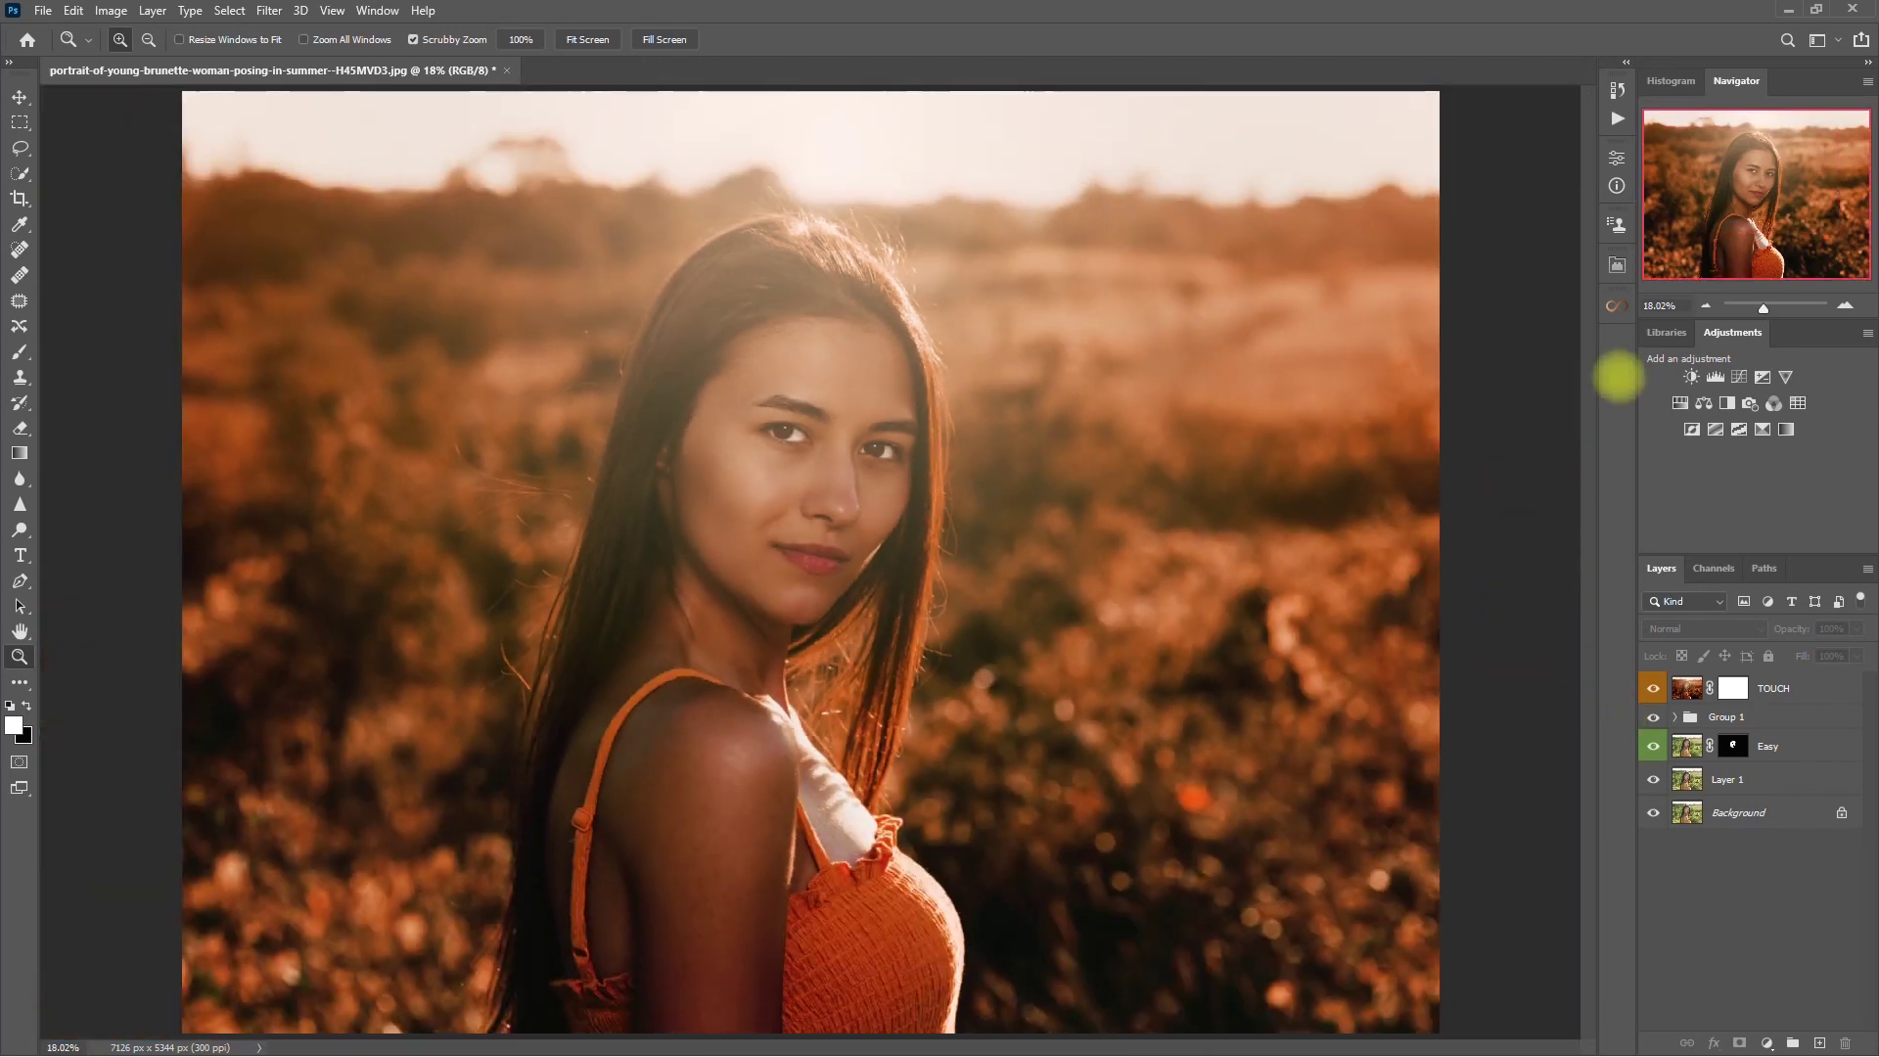
- Group the layers from TOUCH down through Layer 1 into Group 2
click(1788, 688)
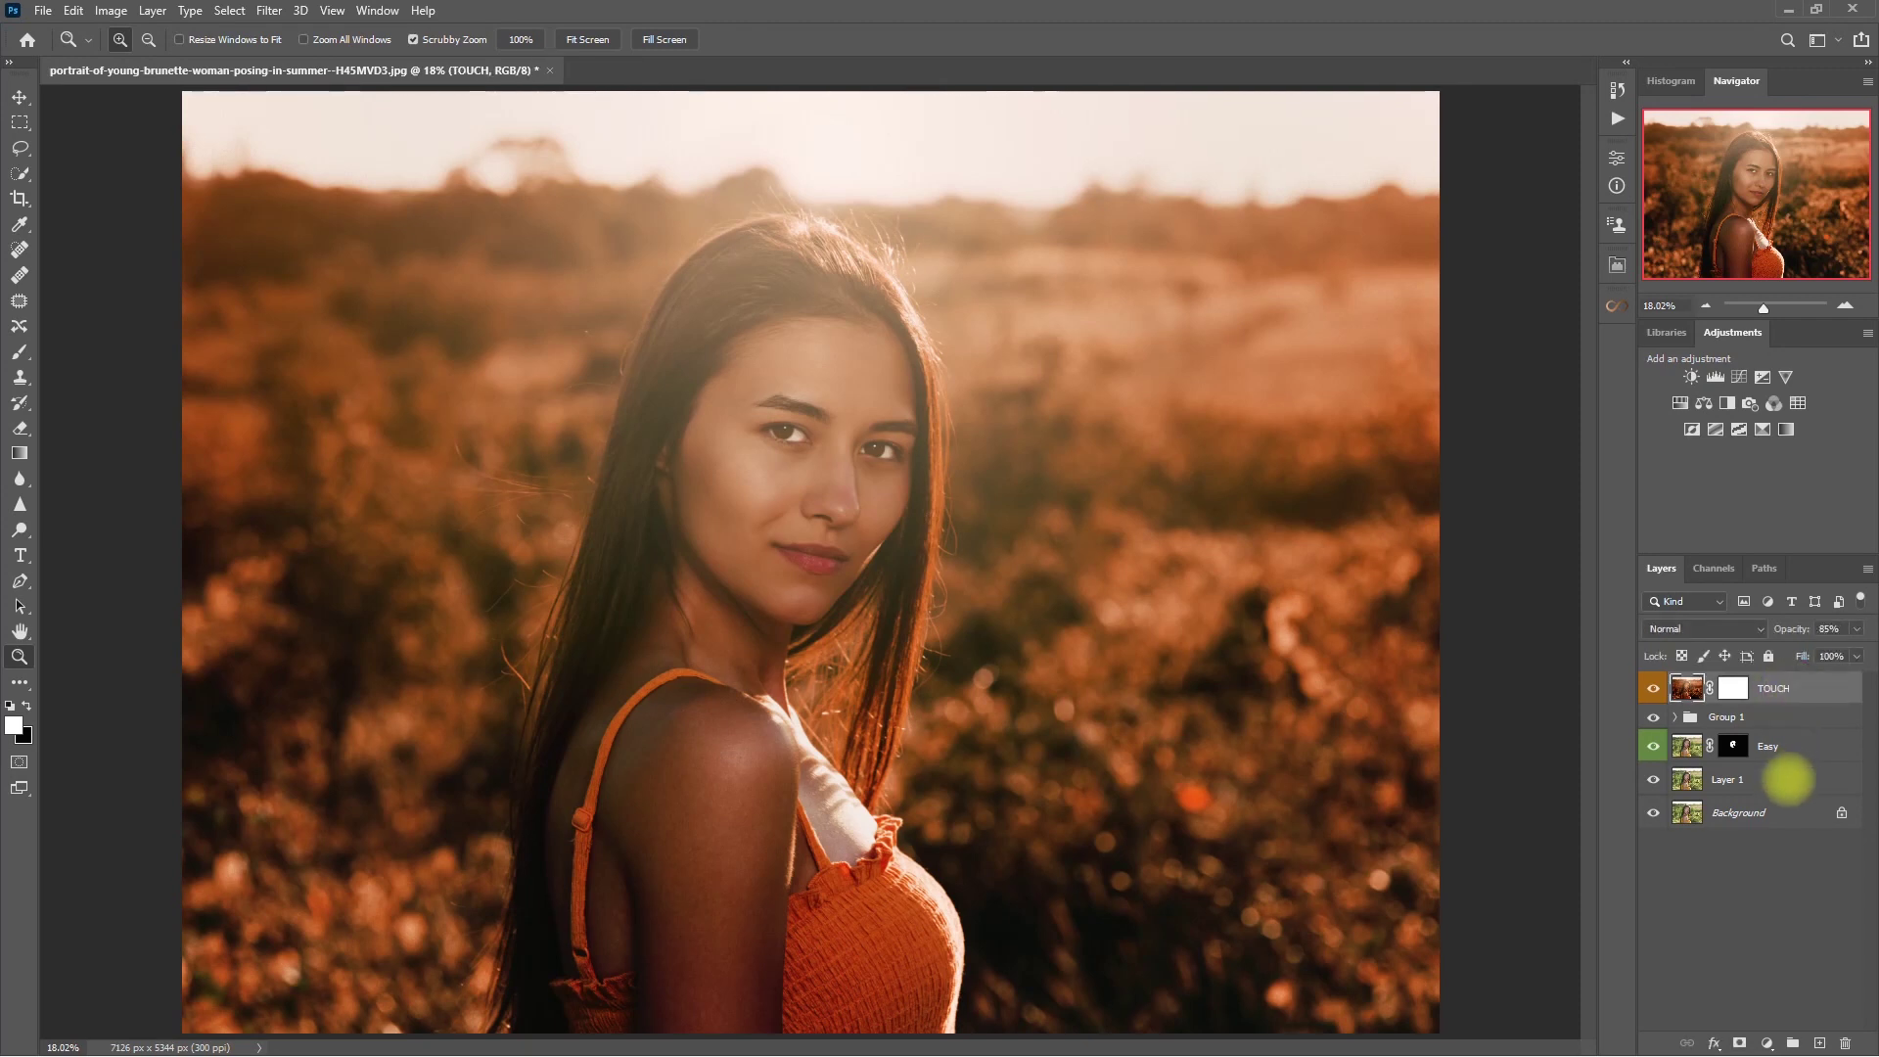
shift+click(1787, 779)
key(ctrl+g)
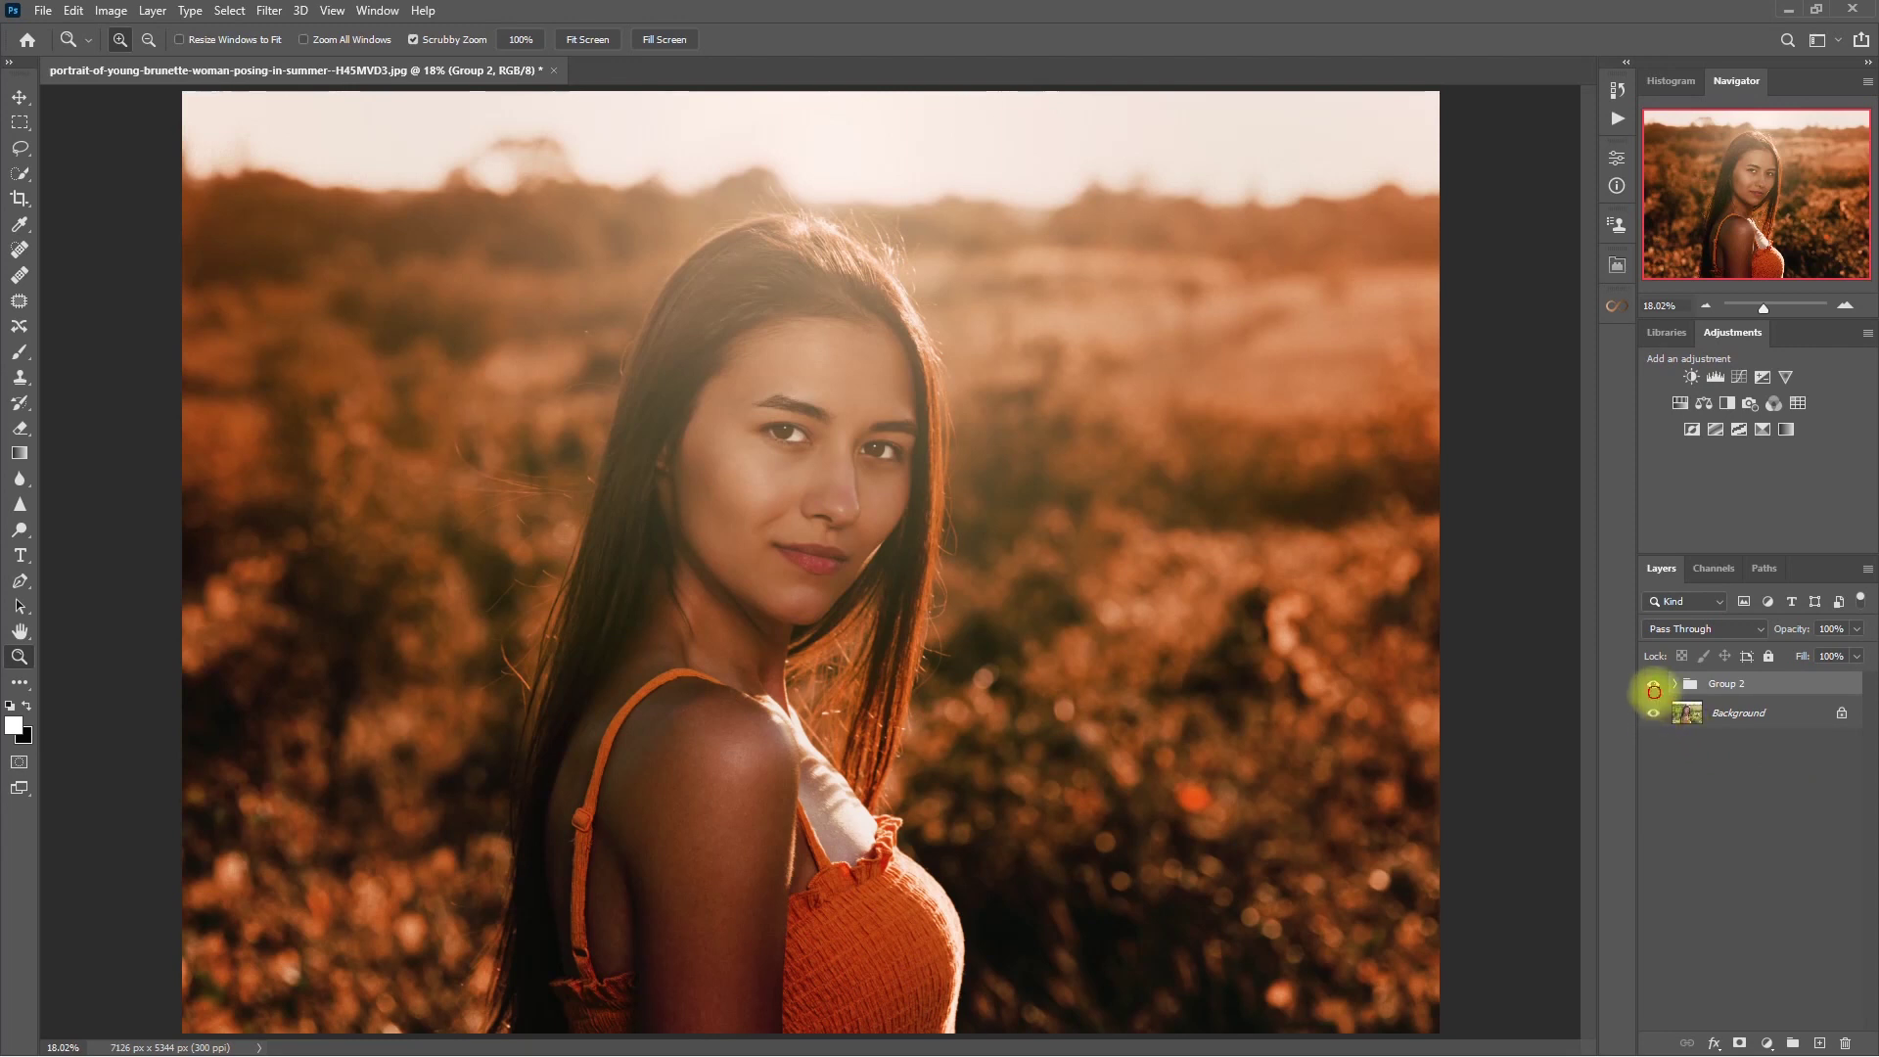
- Toggle Group 2 on and off to compare the orange grade with the original, including a close-up of her face
click(1653, 684)
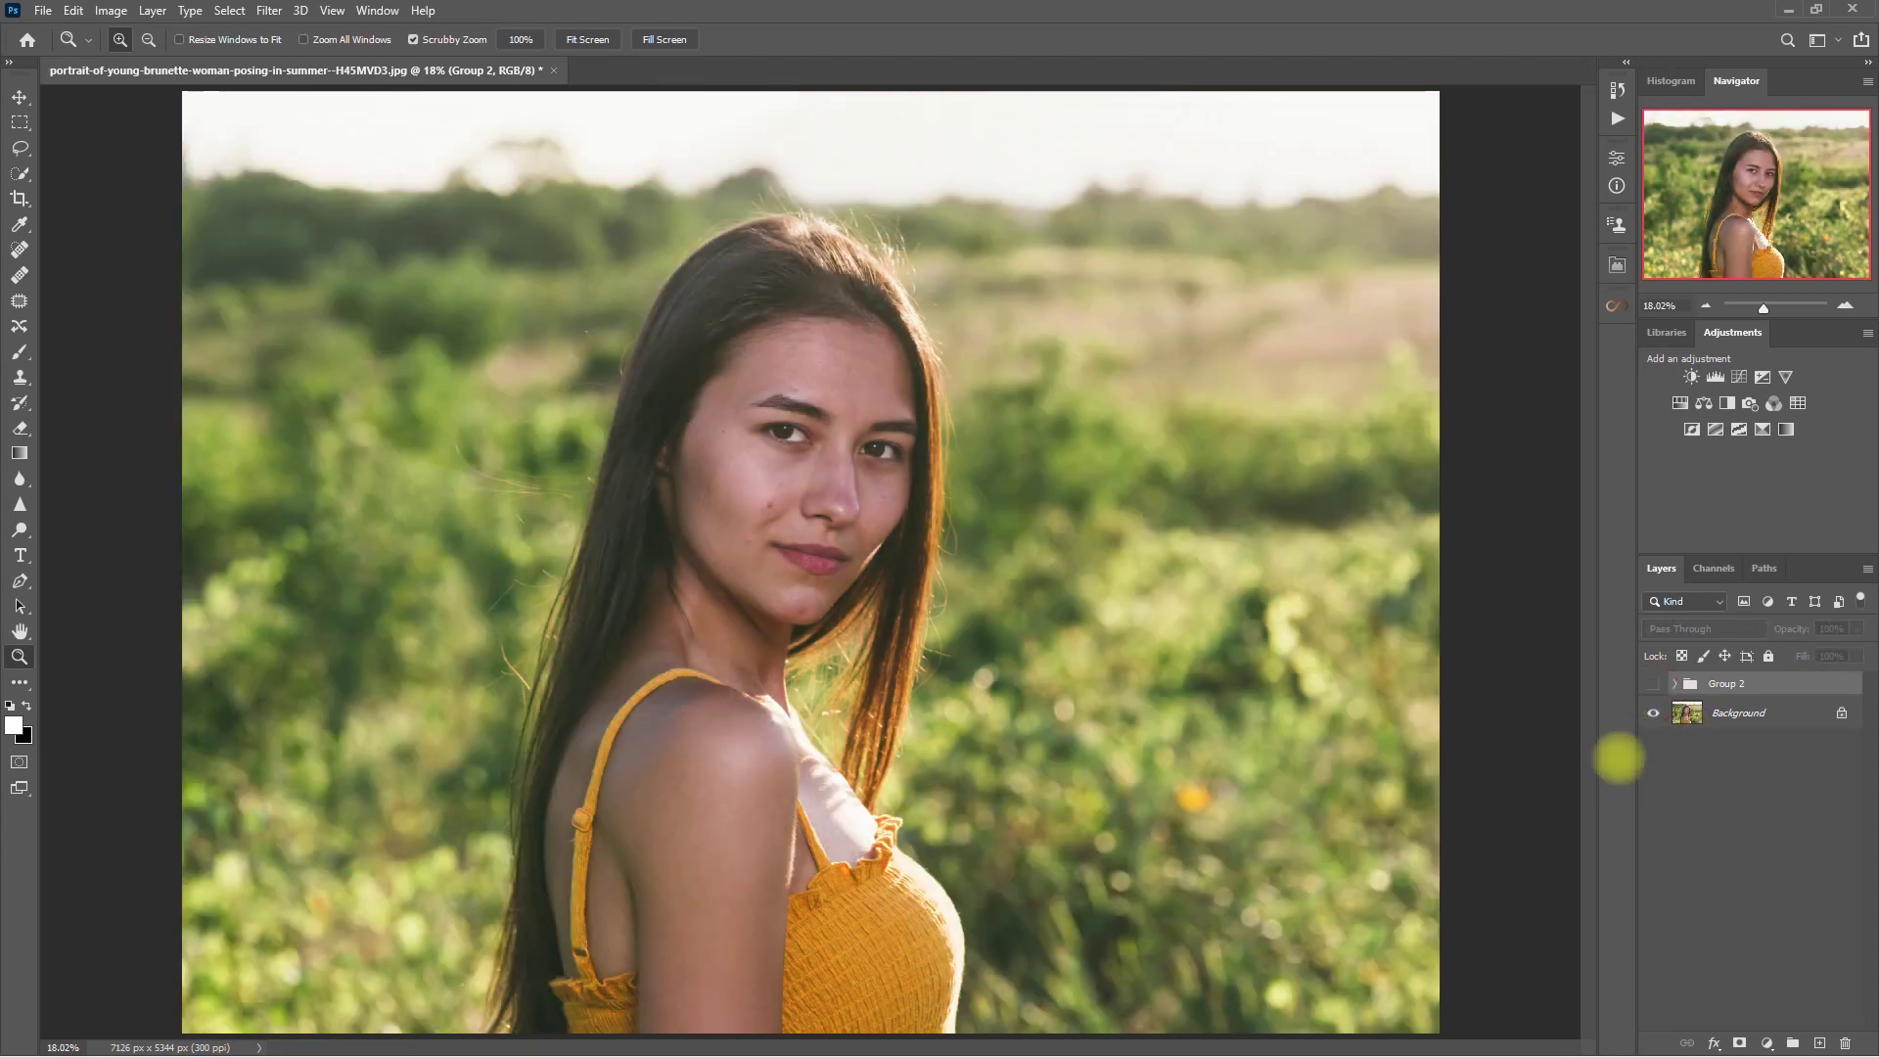
click(1653, 684)
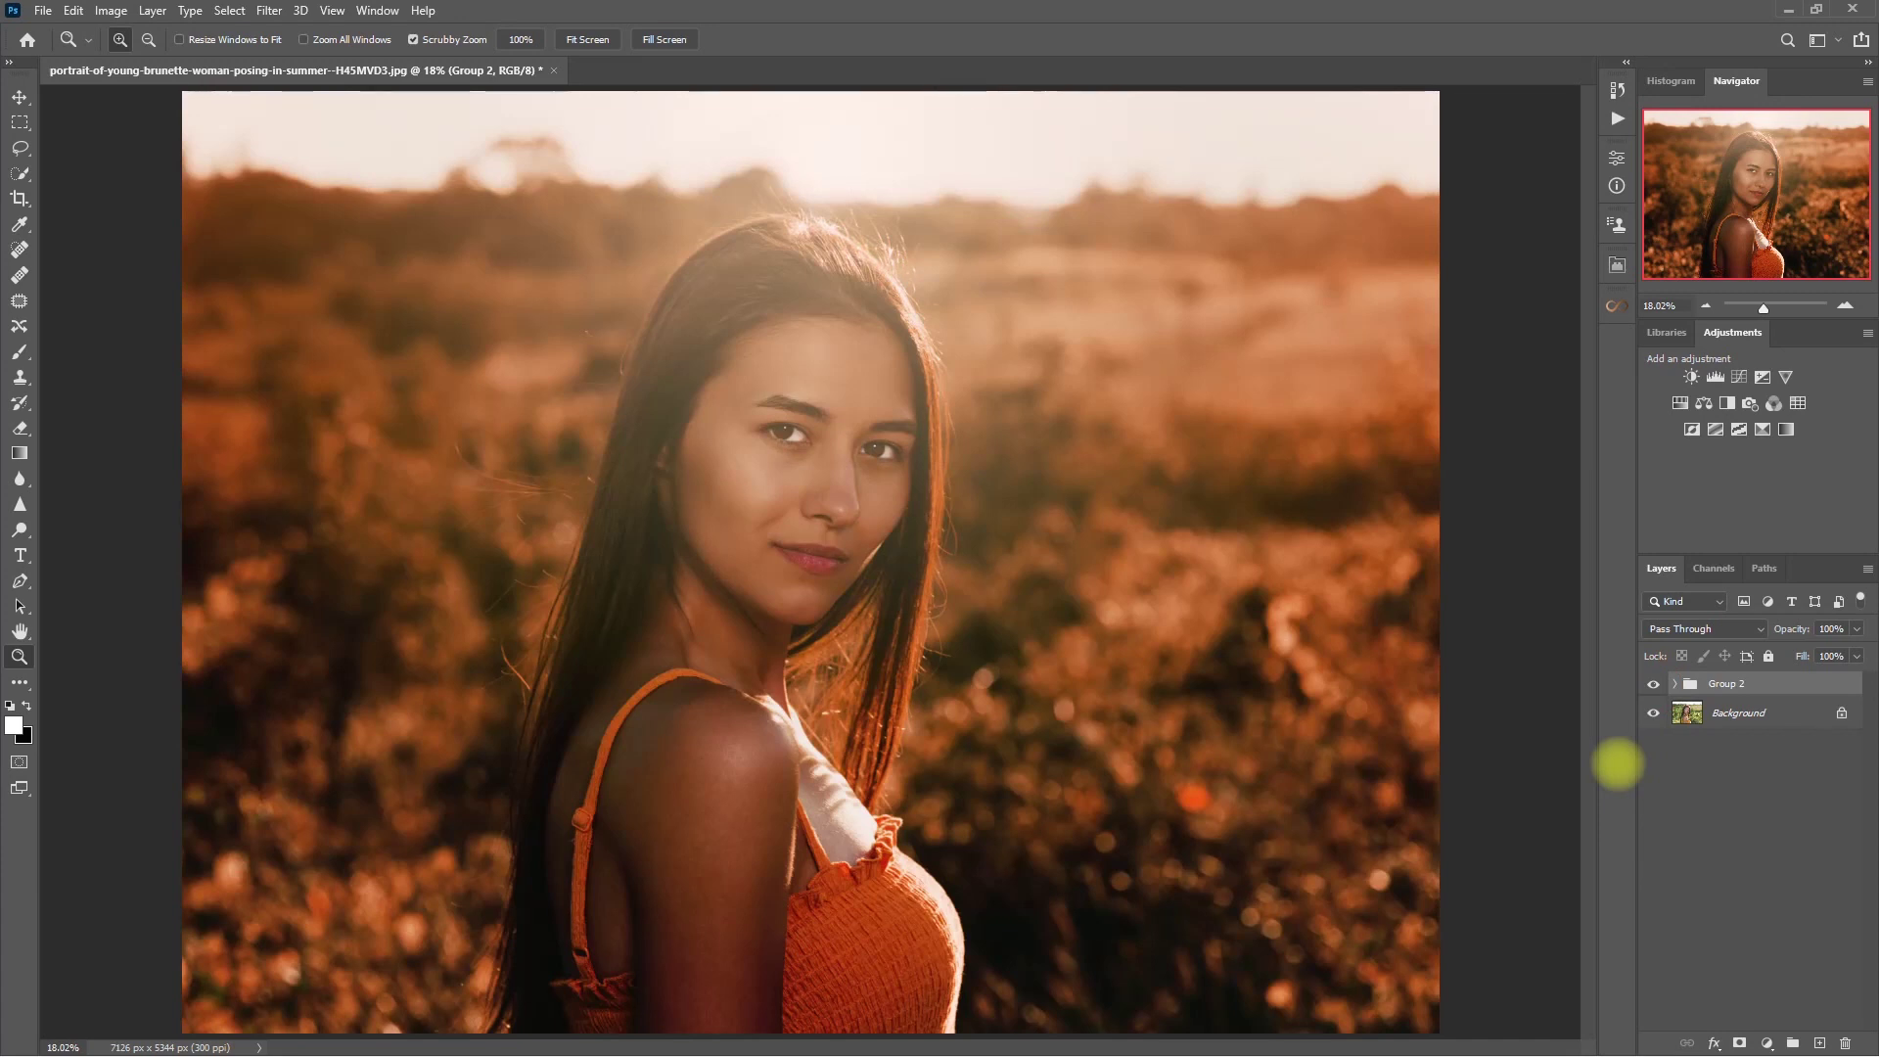
click(1653, 684)
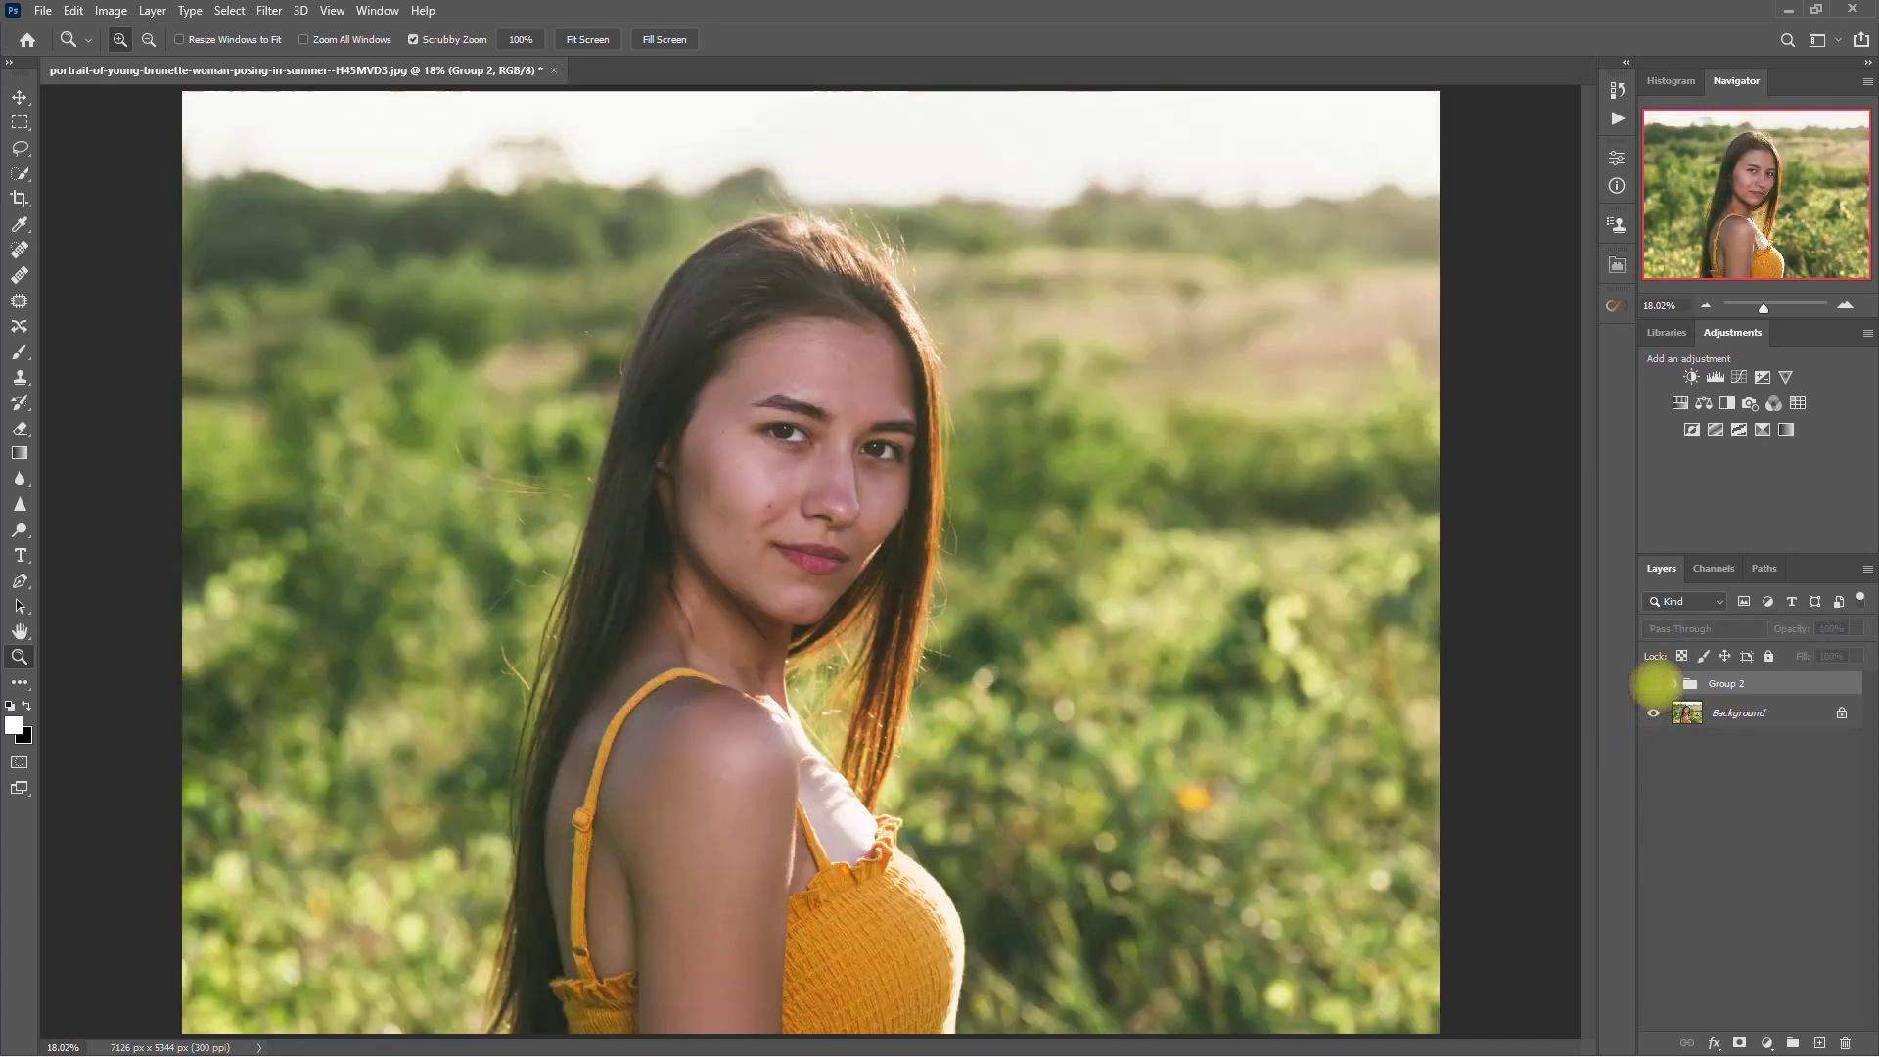
click(1653, 684)
drag(989, 504, 1148, 607)
click(1653, 685)
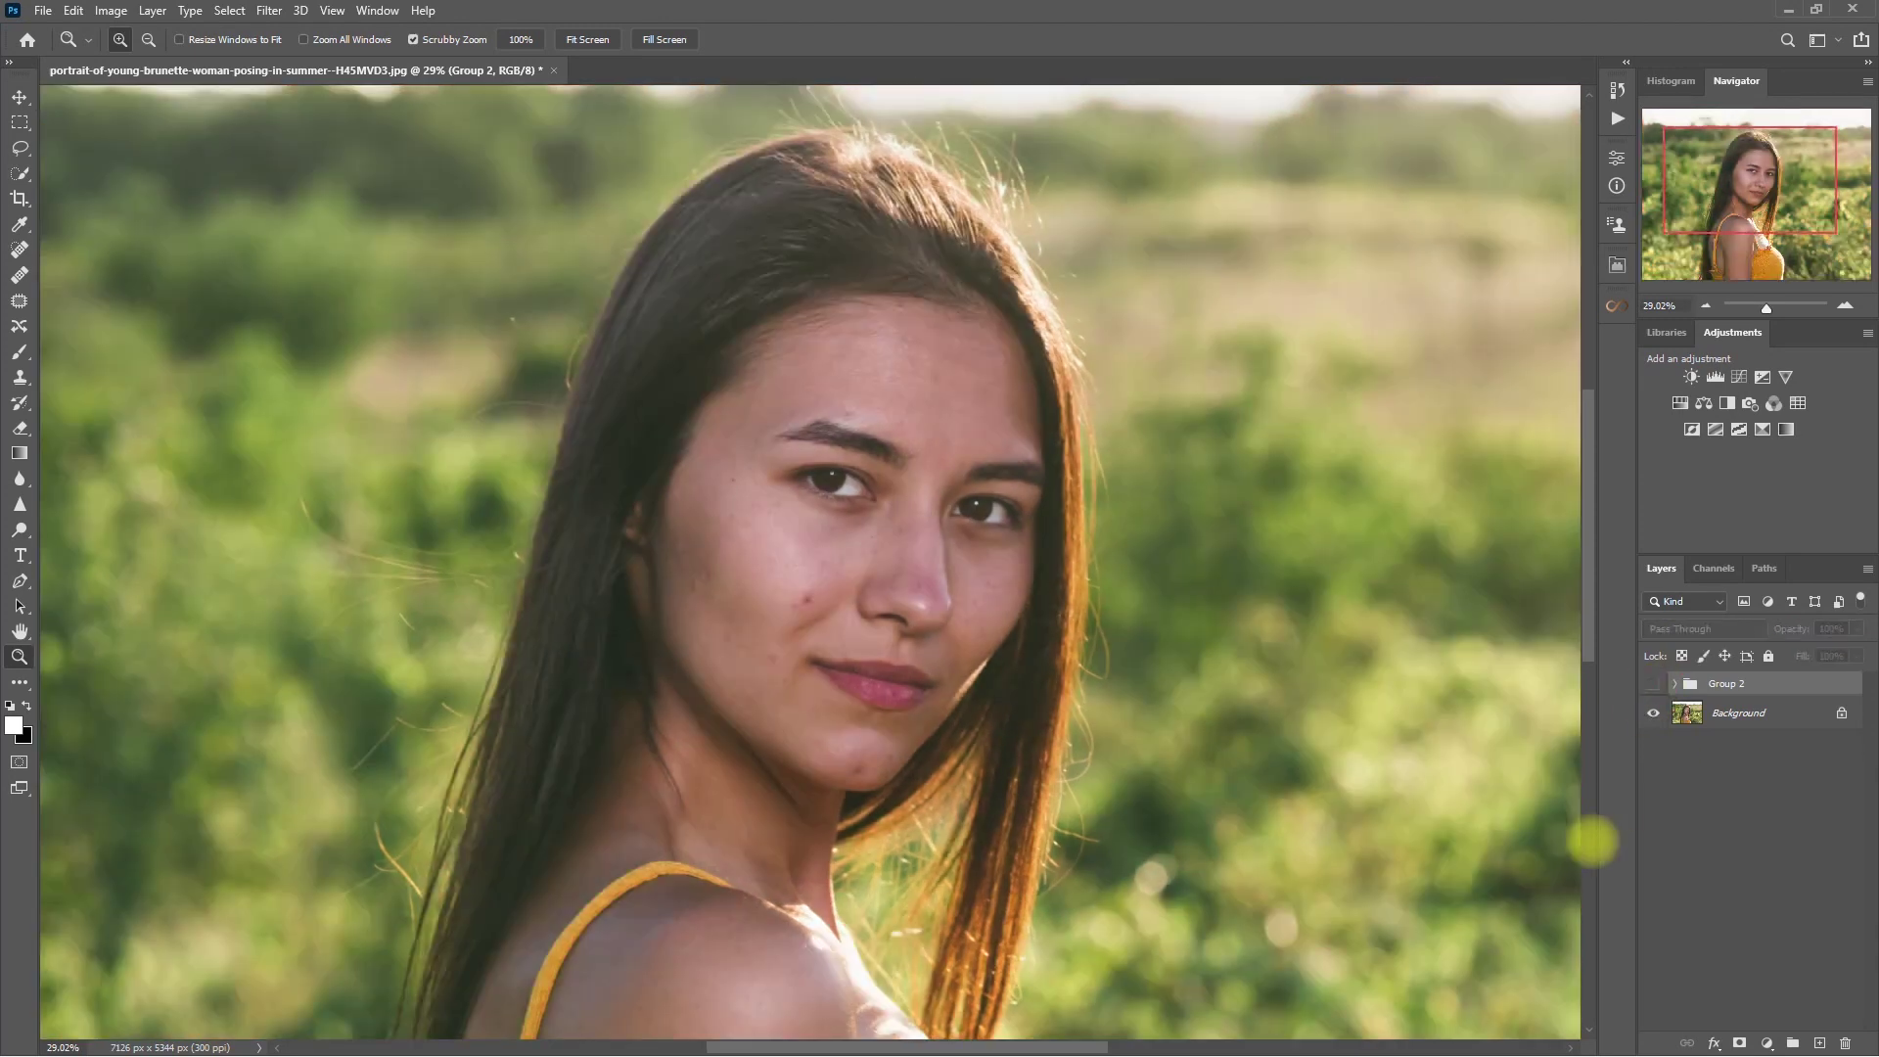
click(1653, 684)
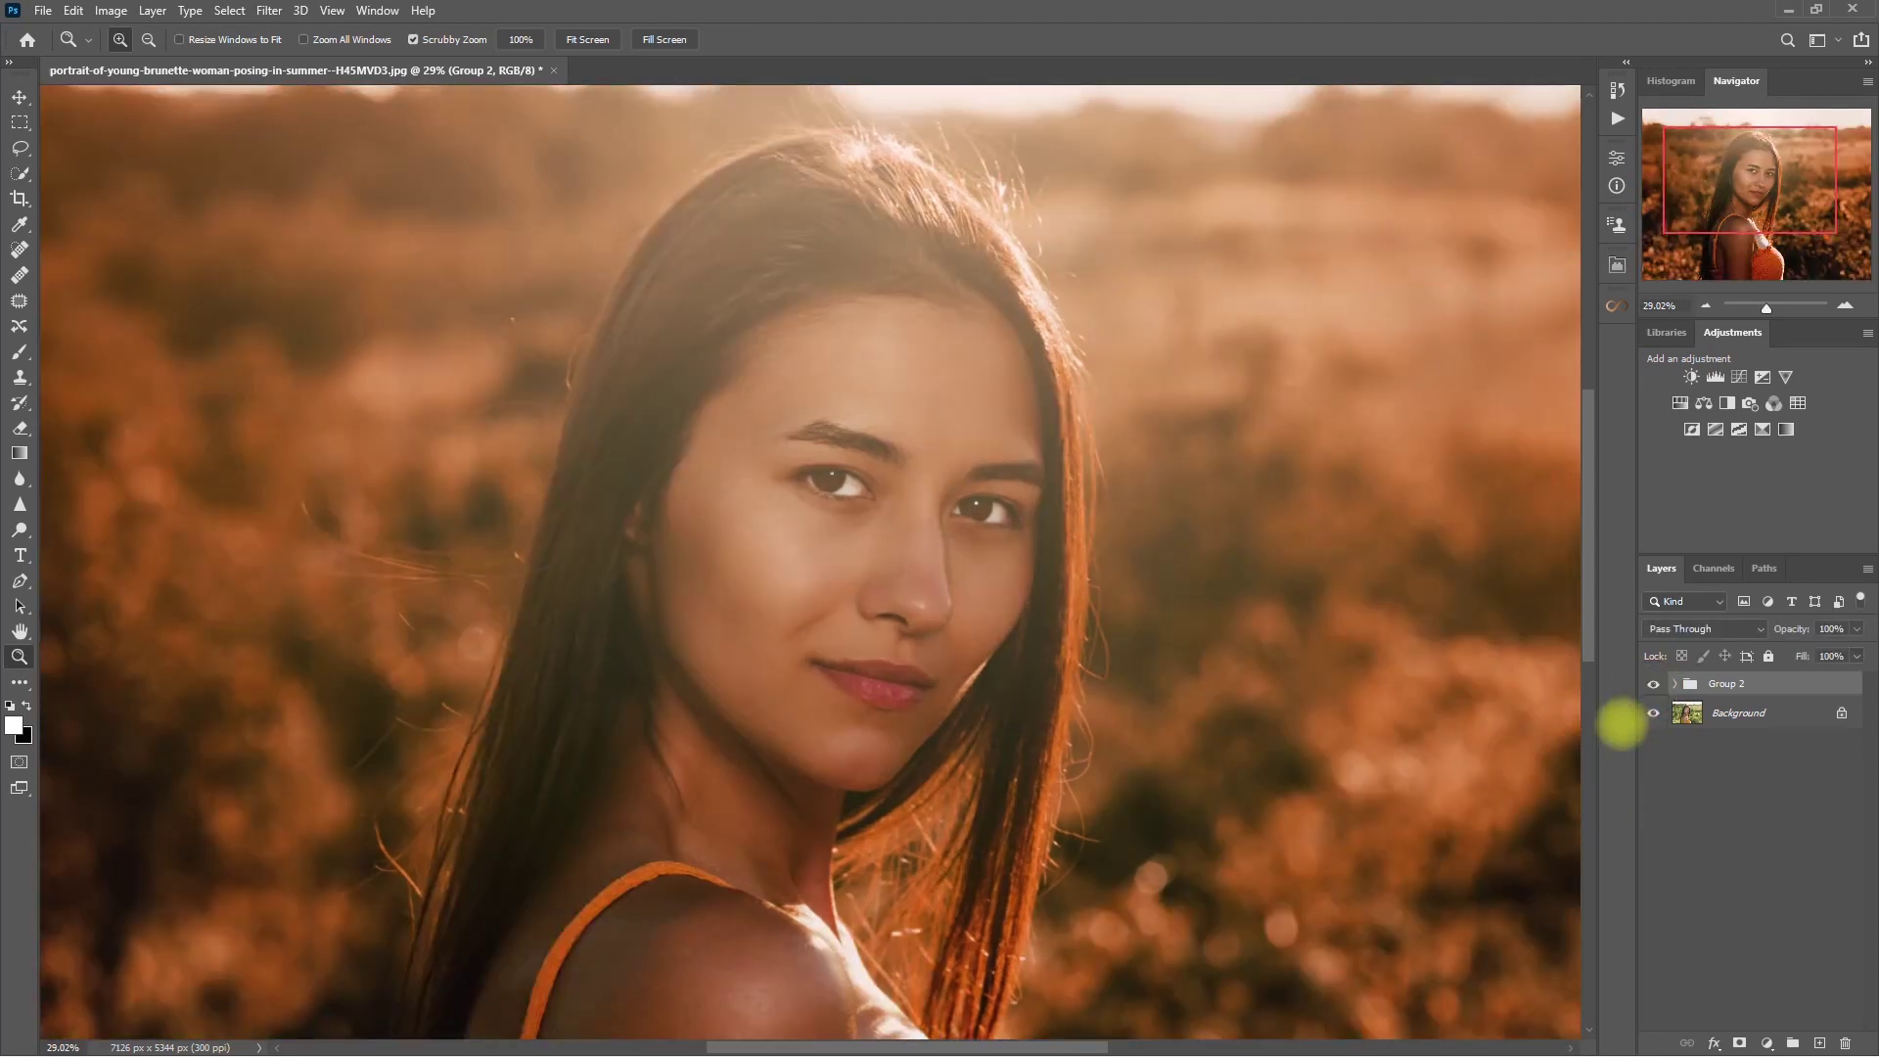
click(1653, 684)
click(1653, 684)
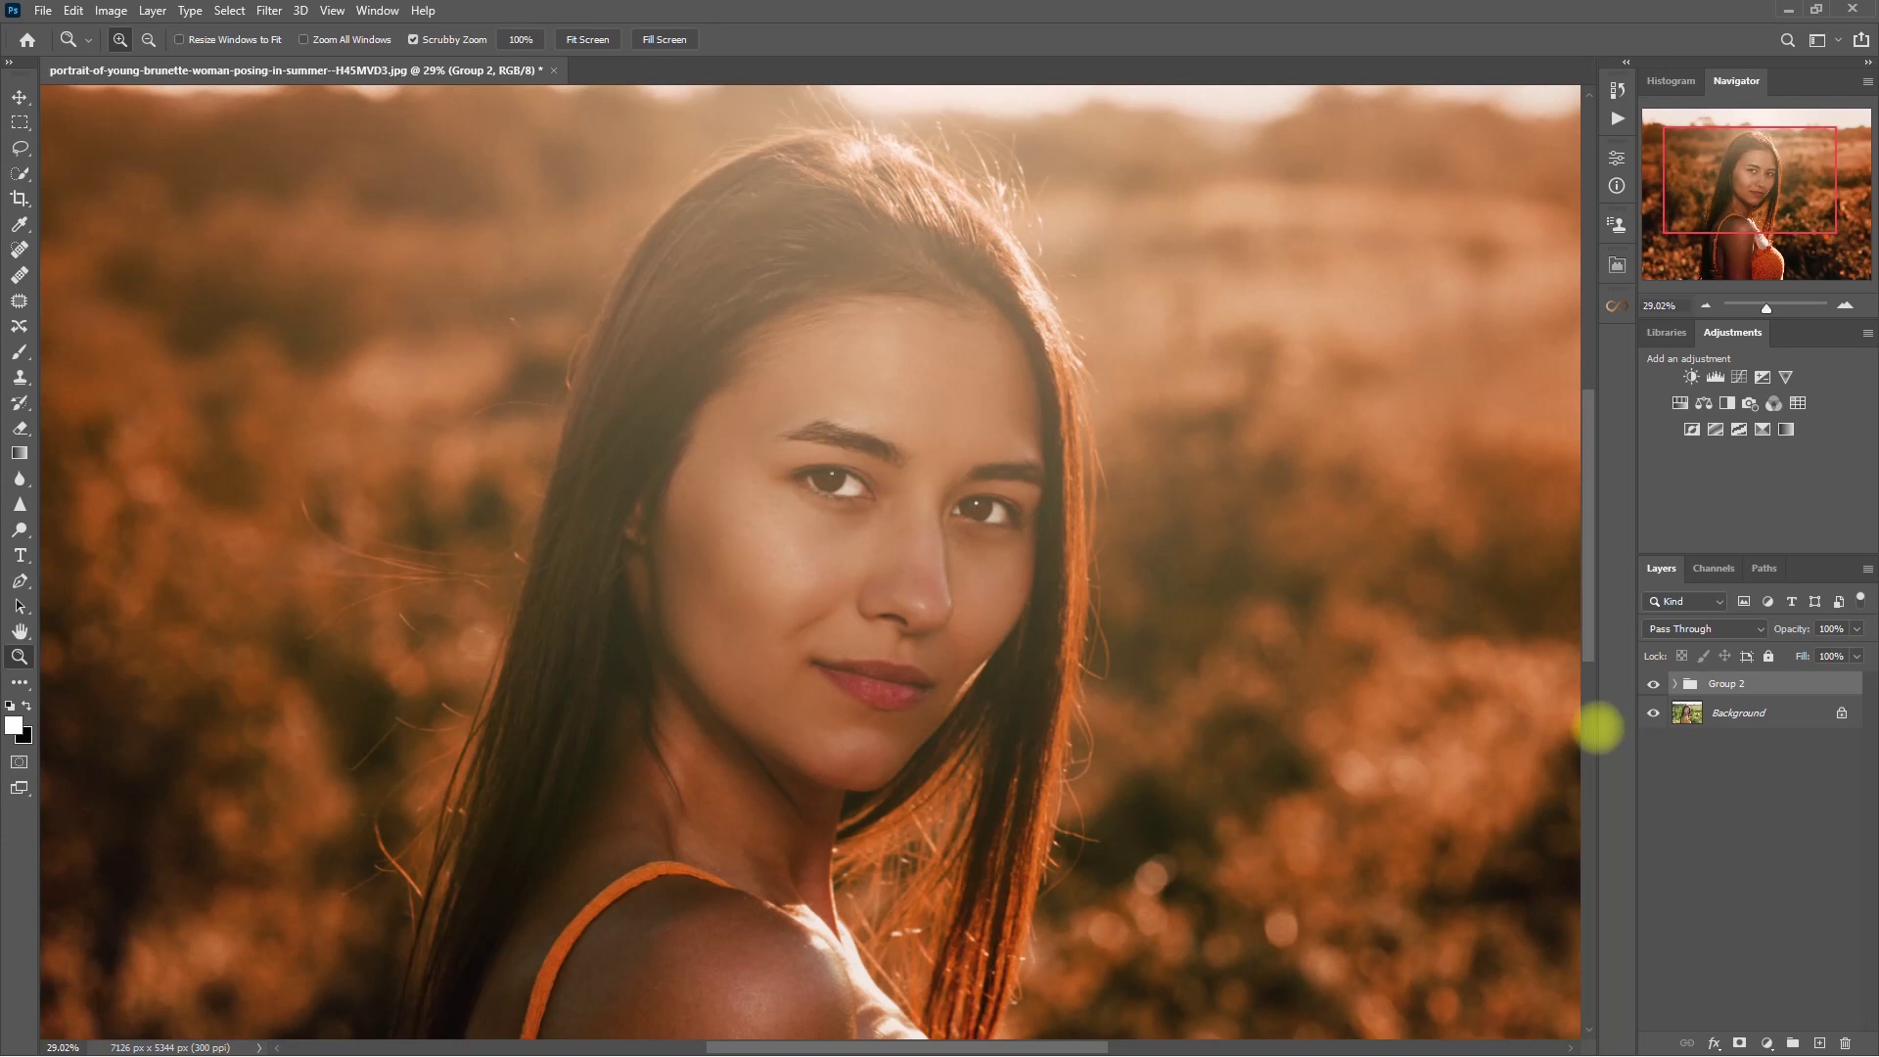
- Fit the photo to the window and bring up Retouch Pro's Finish section
key(ctrl+0)
click(1616, 305)
click(1565, 378)
- Open Retouch Pro's Save for Web export and set the image width to 2048 px
click(1496, 542)
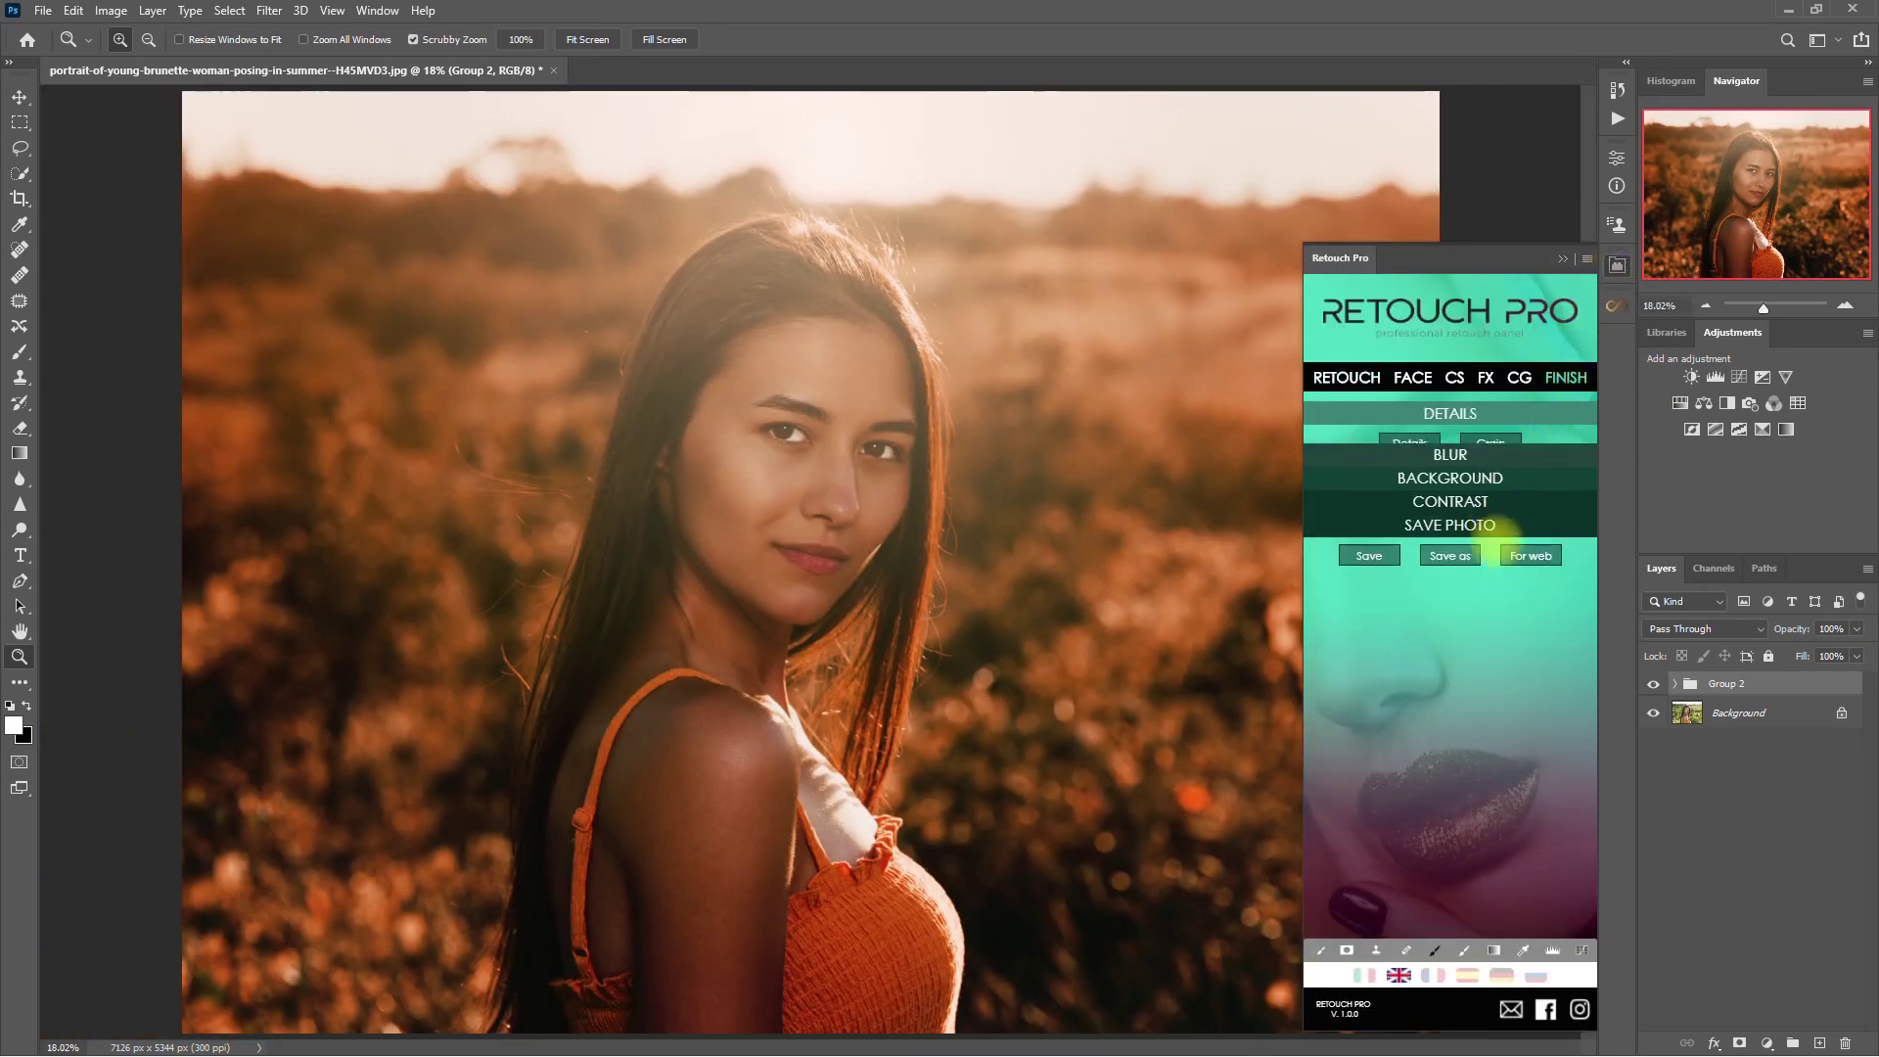
click(1546, 537)
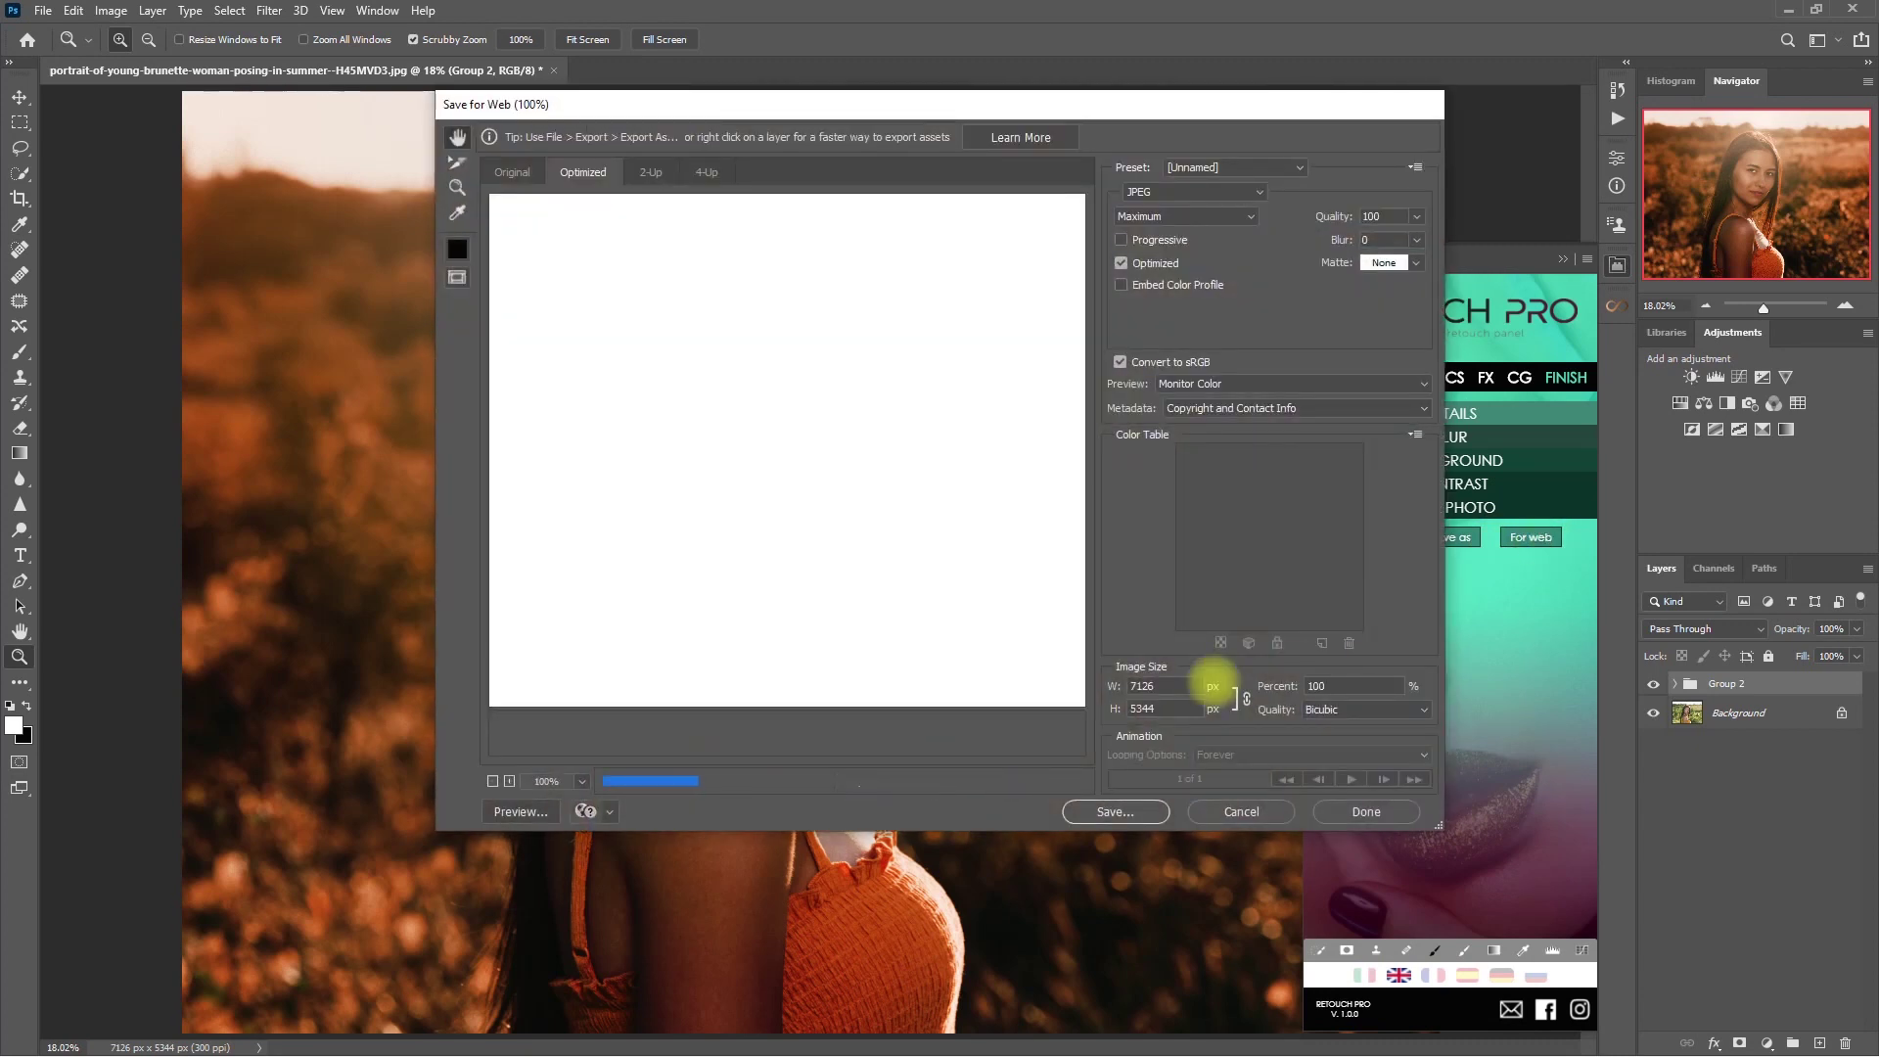
double_click(1179, 686)
text(2048)
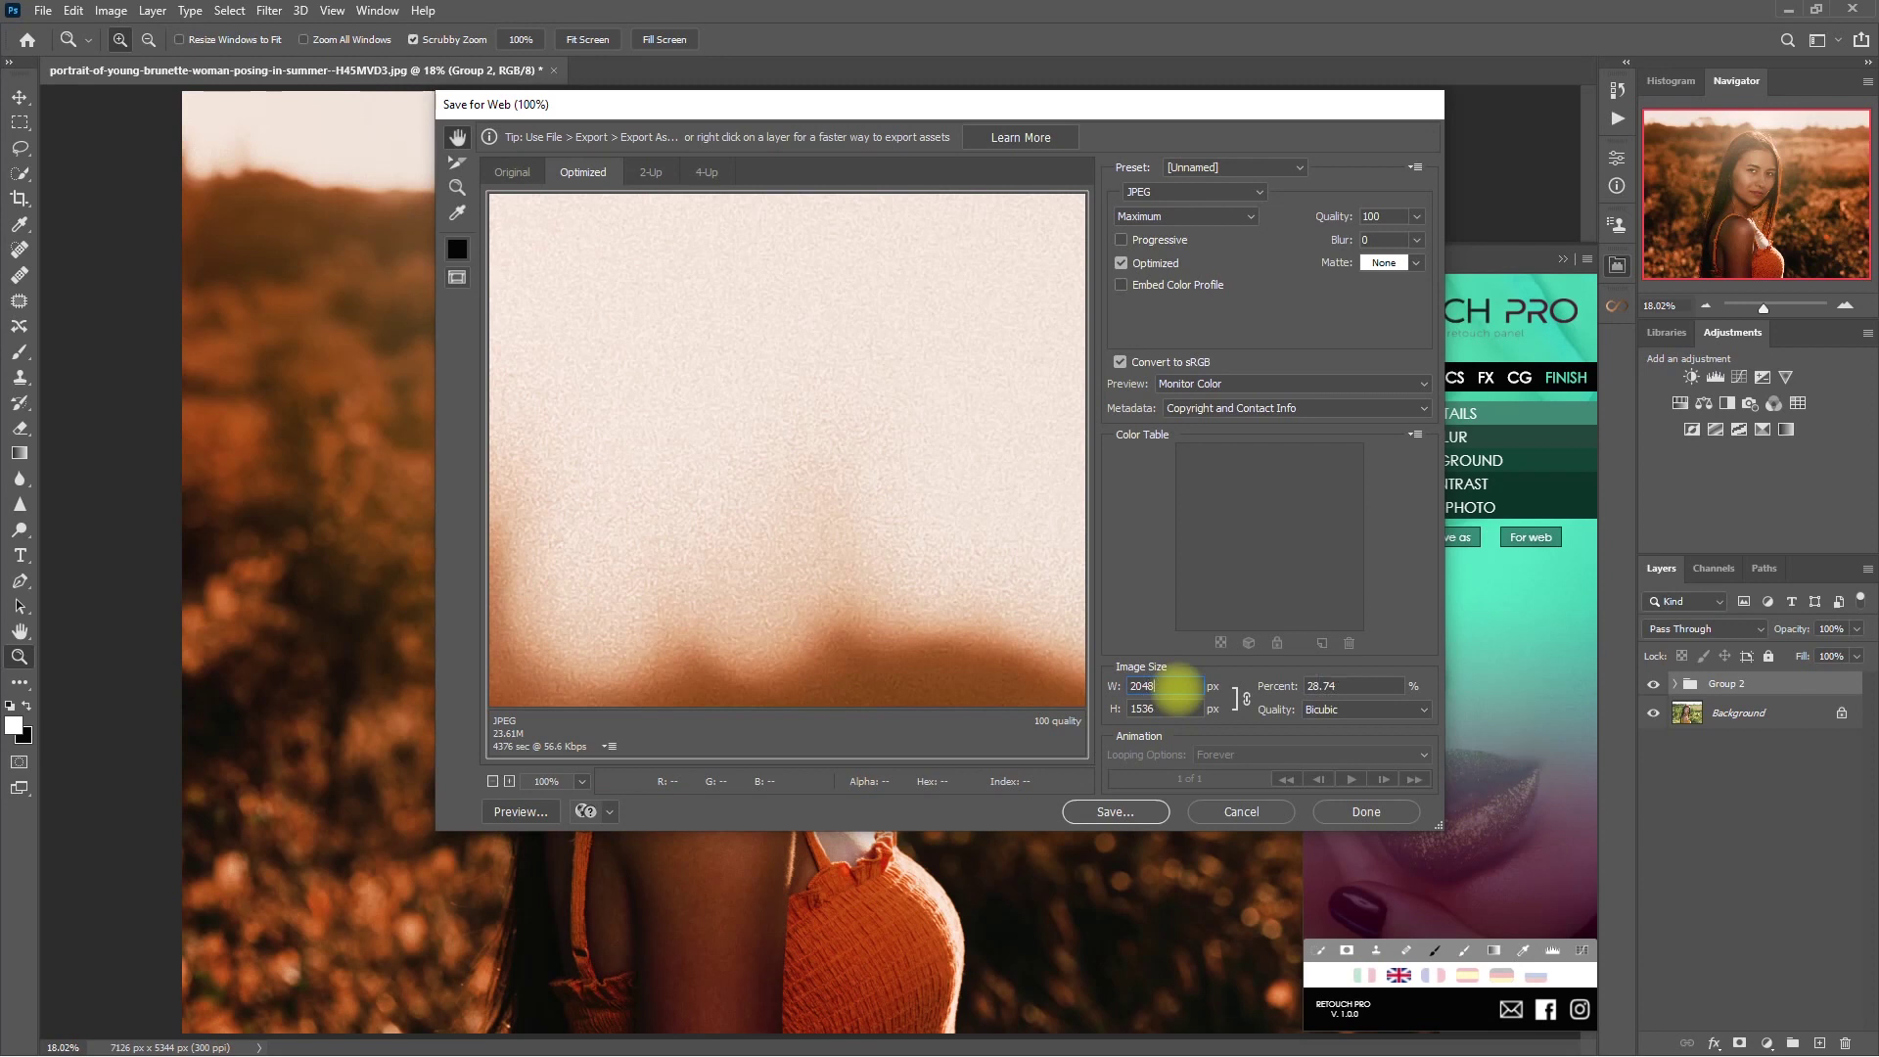
- Save the exported JPEG as Retouch-Pro-Edit 2.jpg in Portraits for Edit
click(1148, 811)
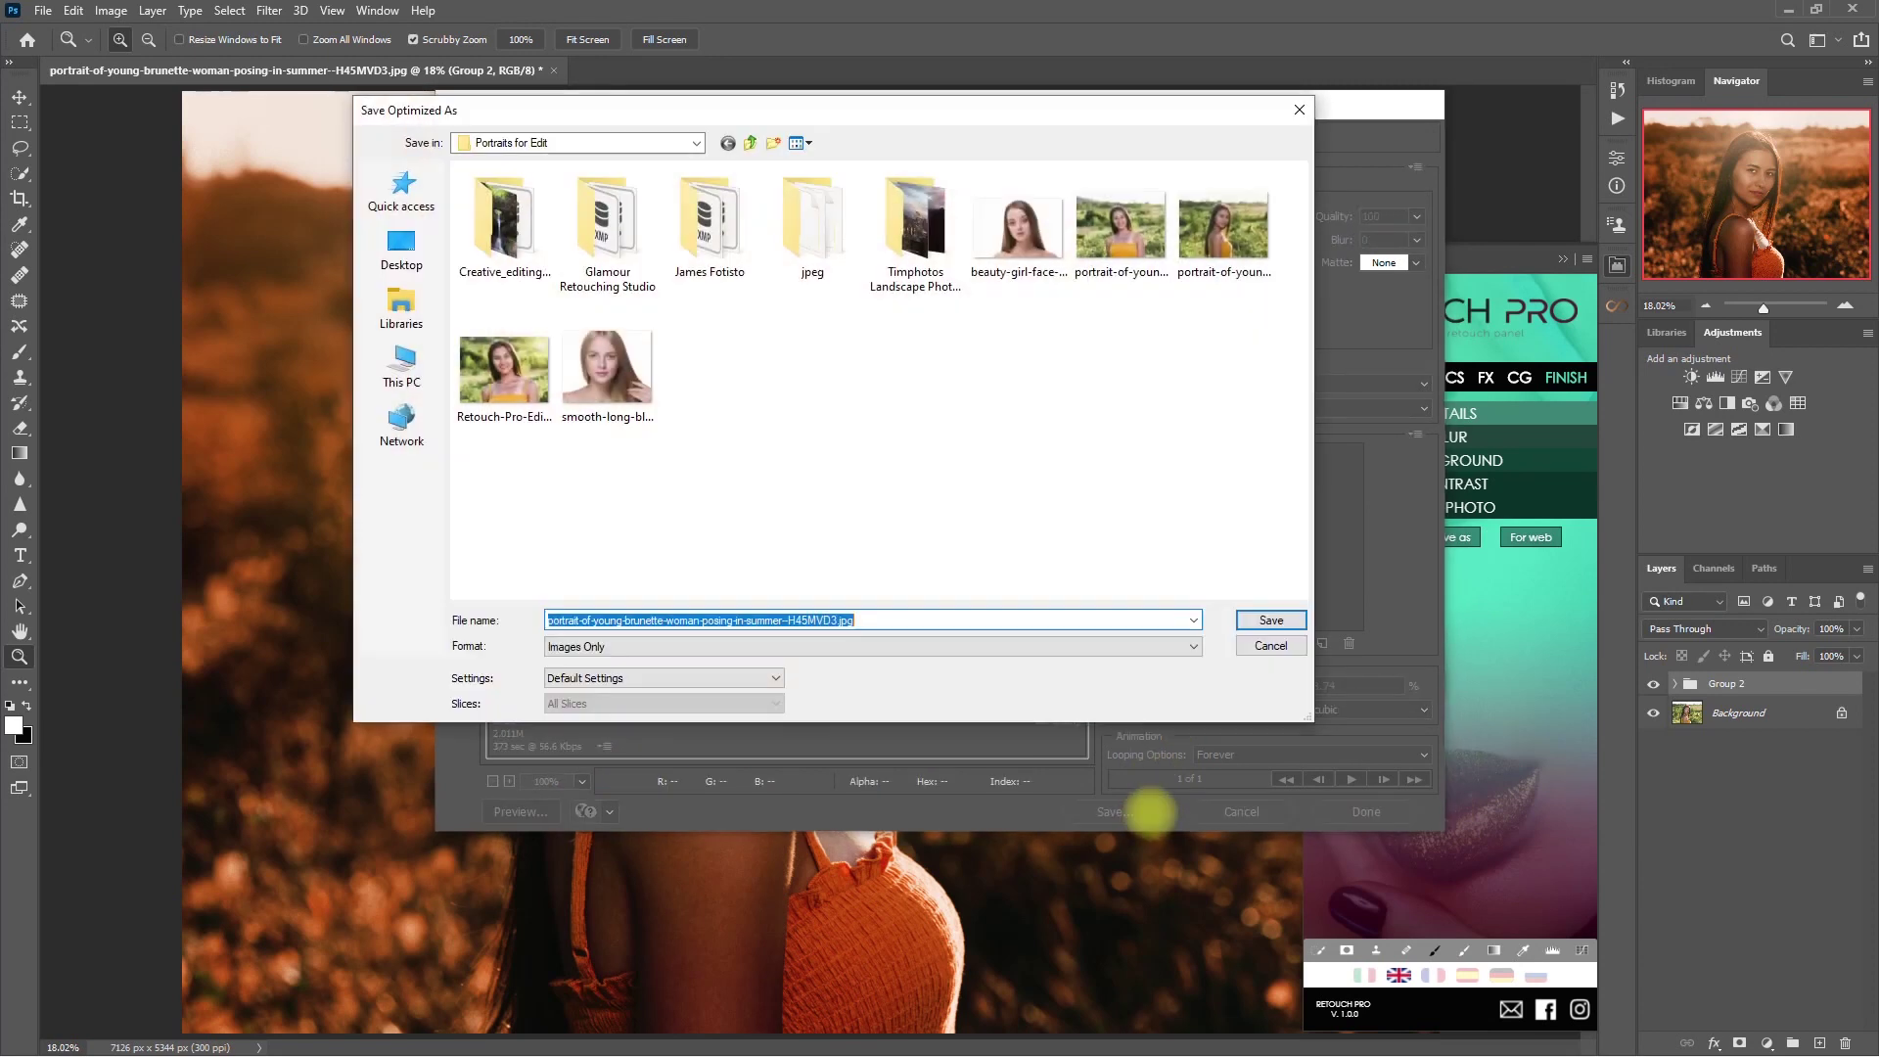
text(Retouch Pro Edit.jpg)
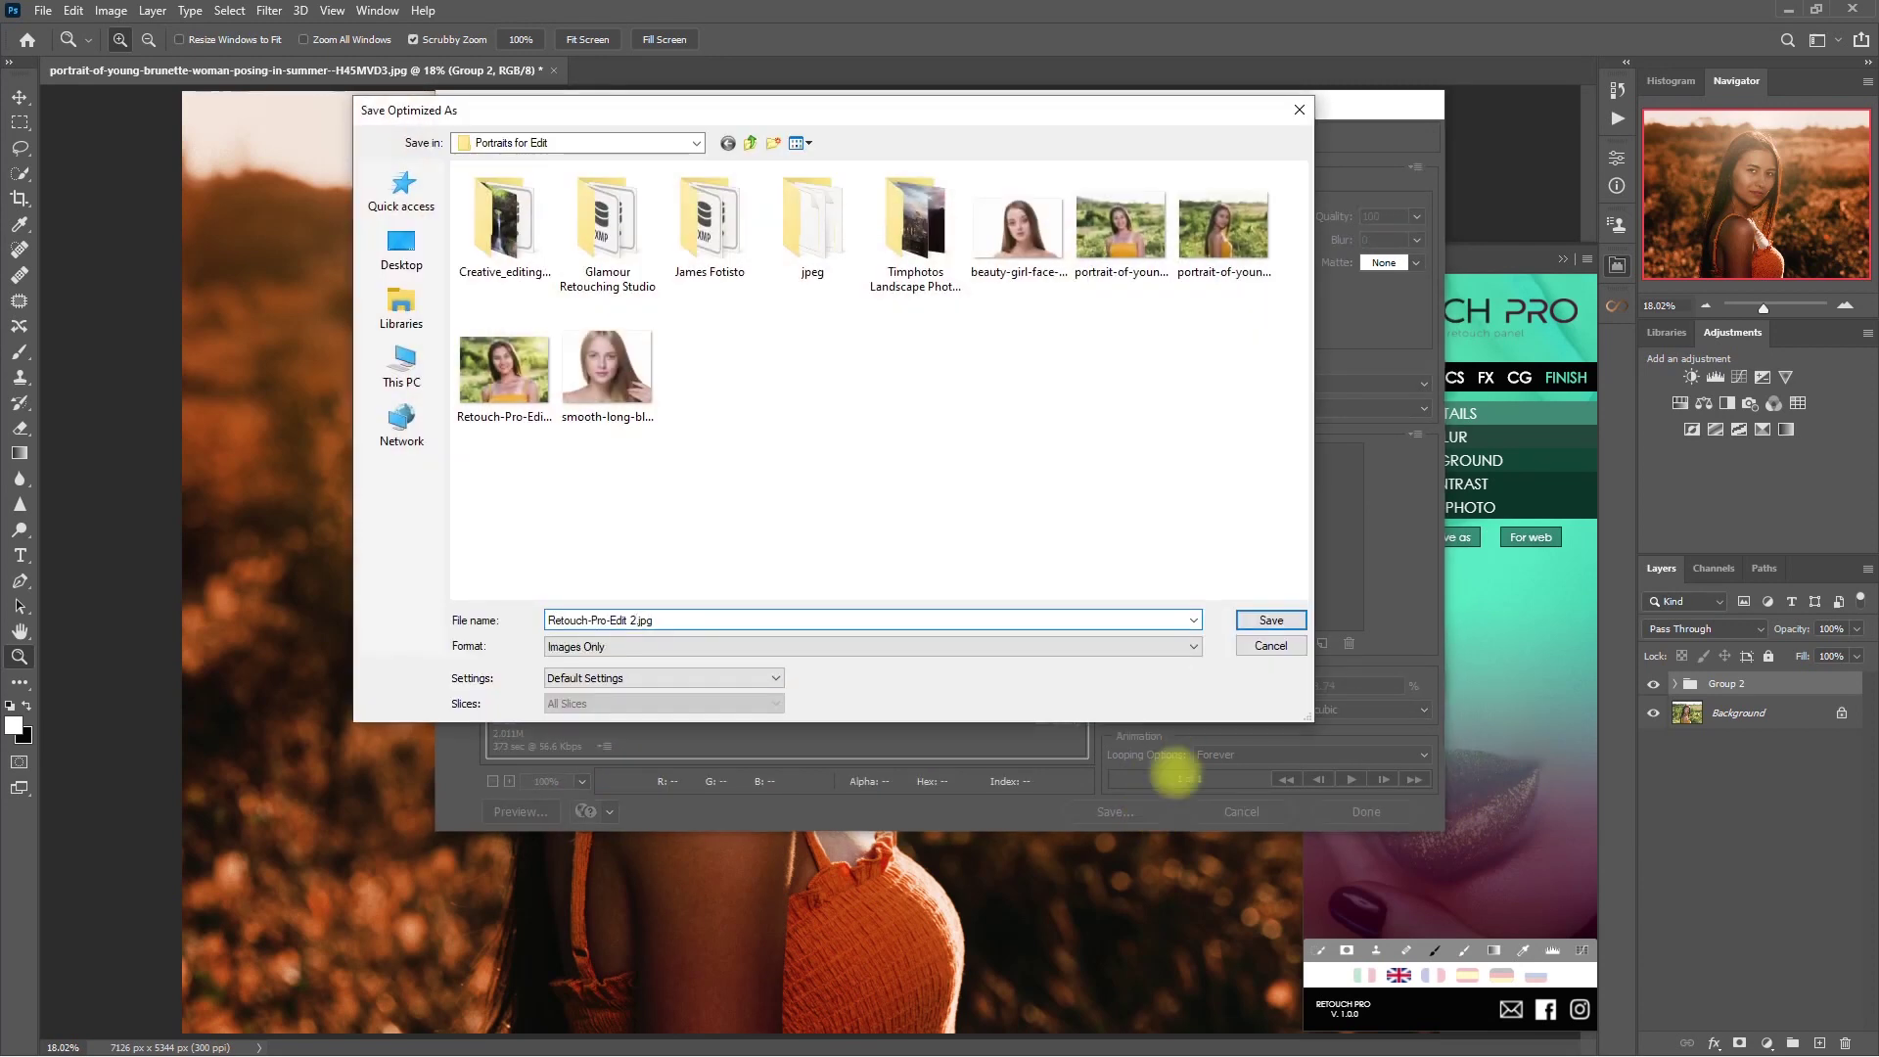
click(1271, 620)
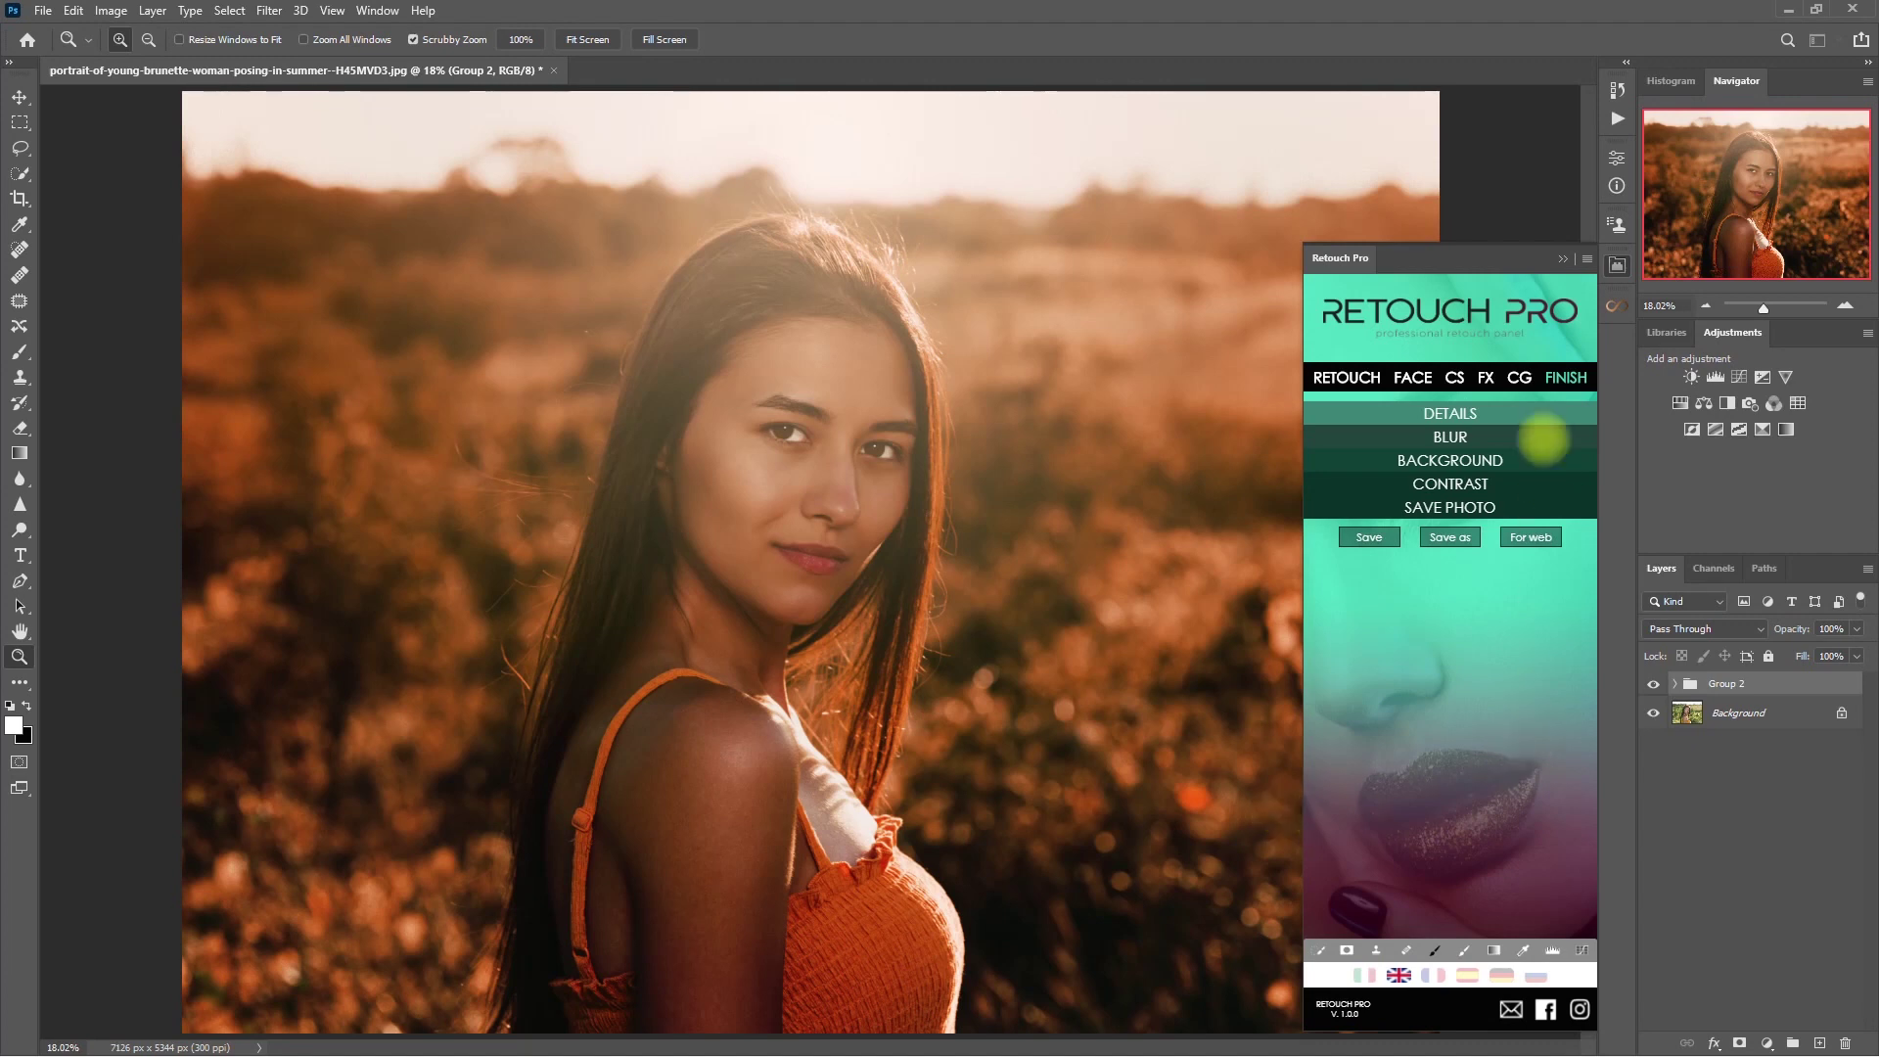
click(1562, 258)
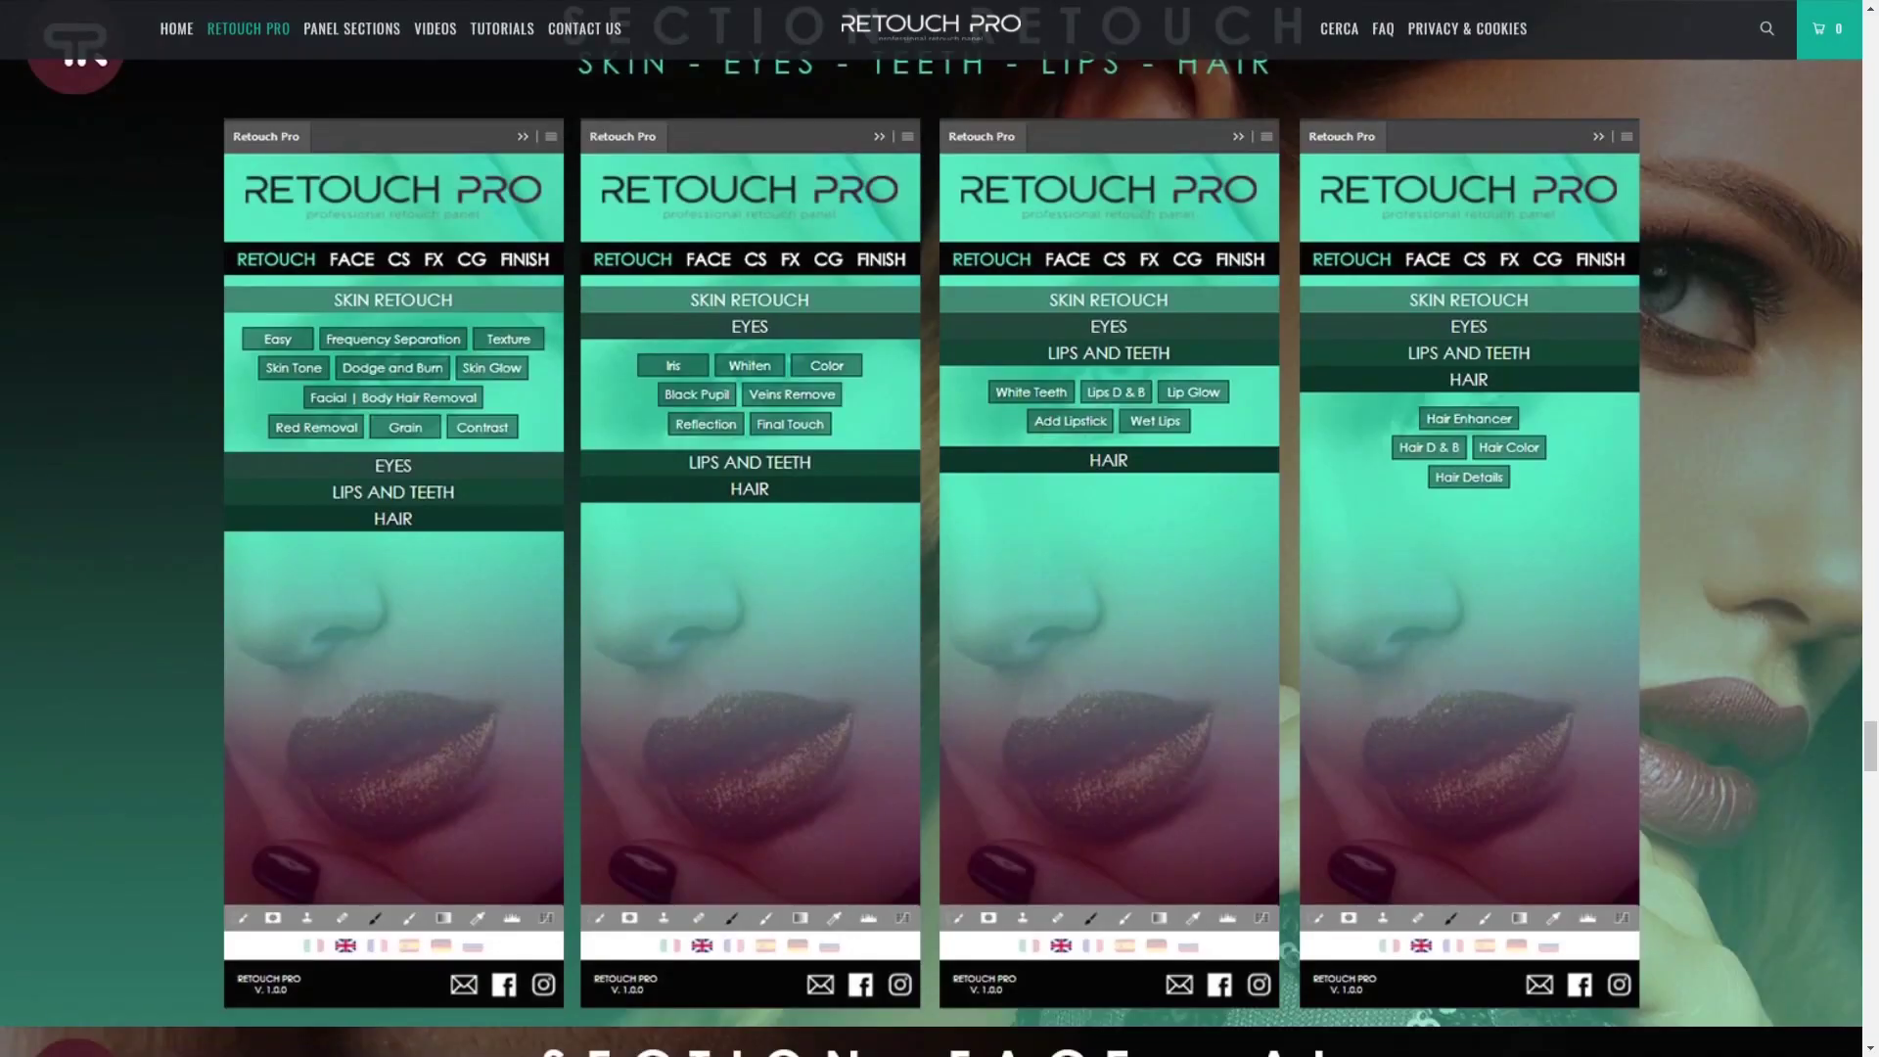
- Scroll the Retouch Pro product page down past the Face, Clothes and Color Grading sections to the FX section
scroll(939, 528, down, 10)
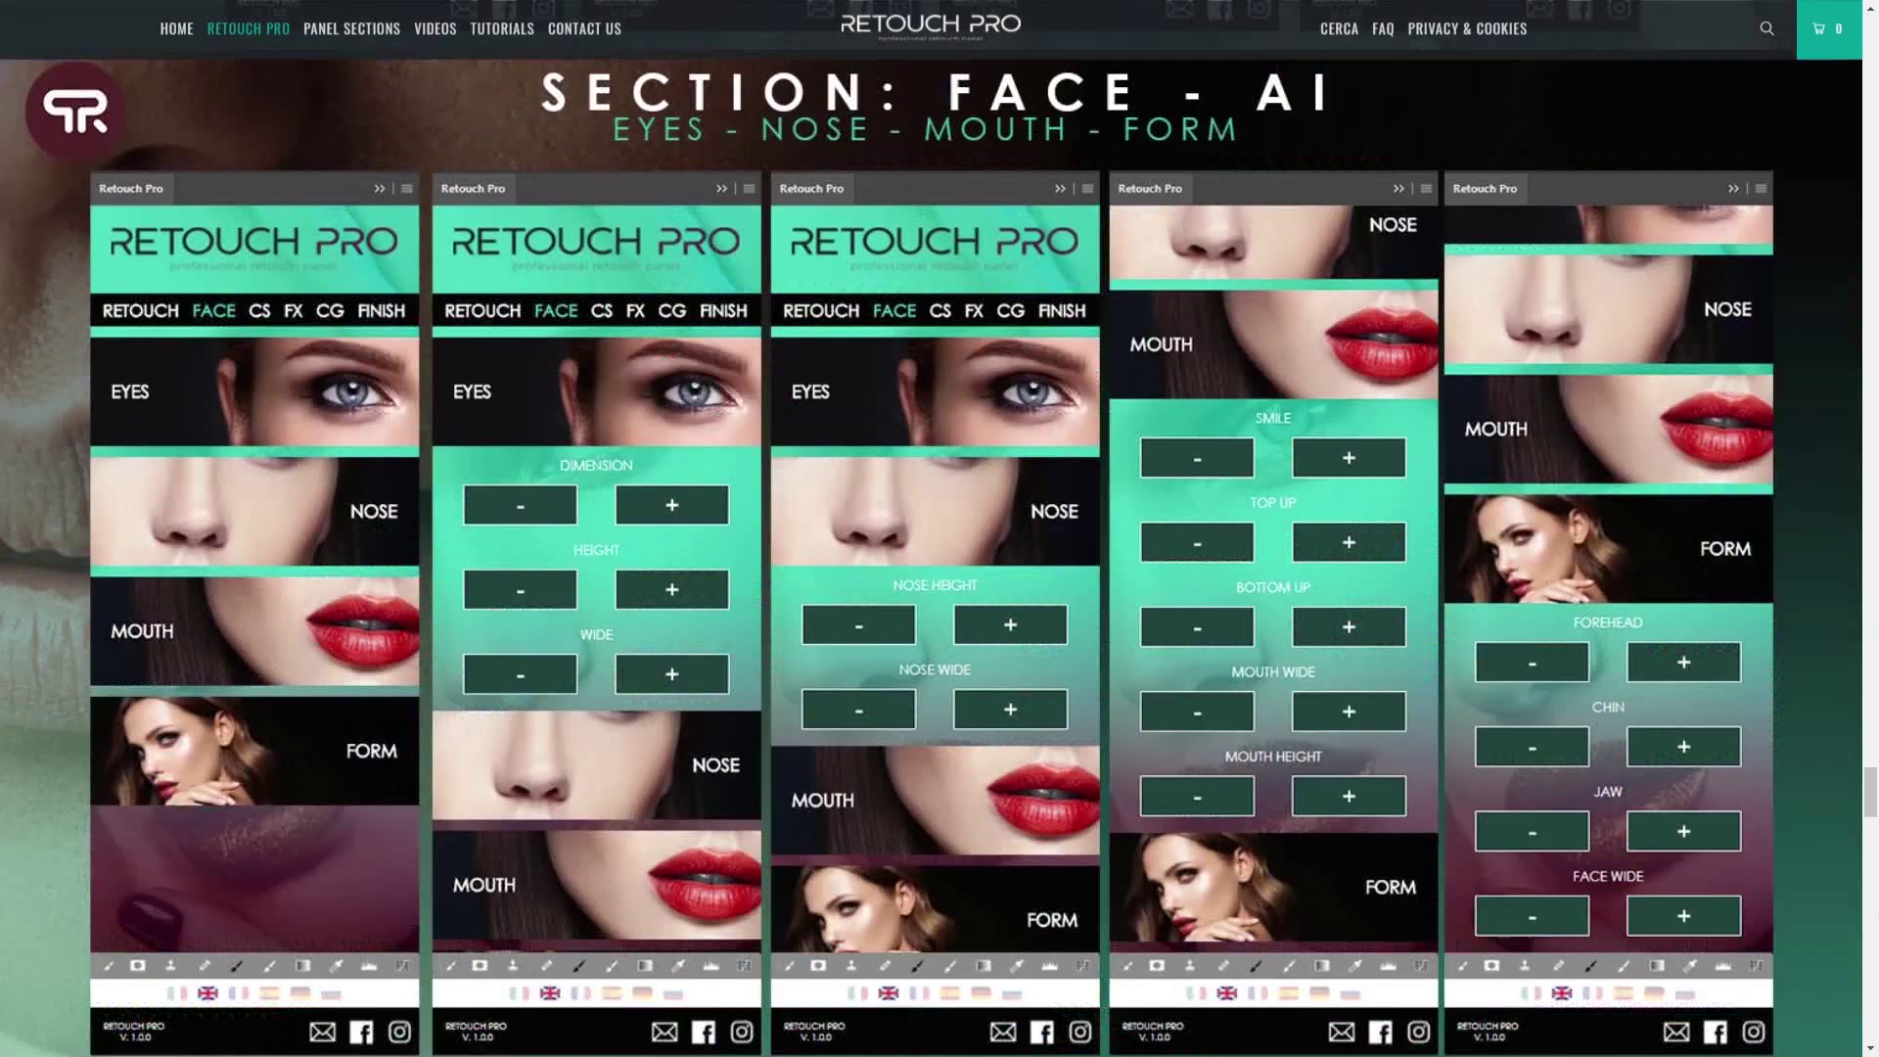
scroll(940, 528, down, 10)
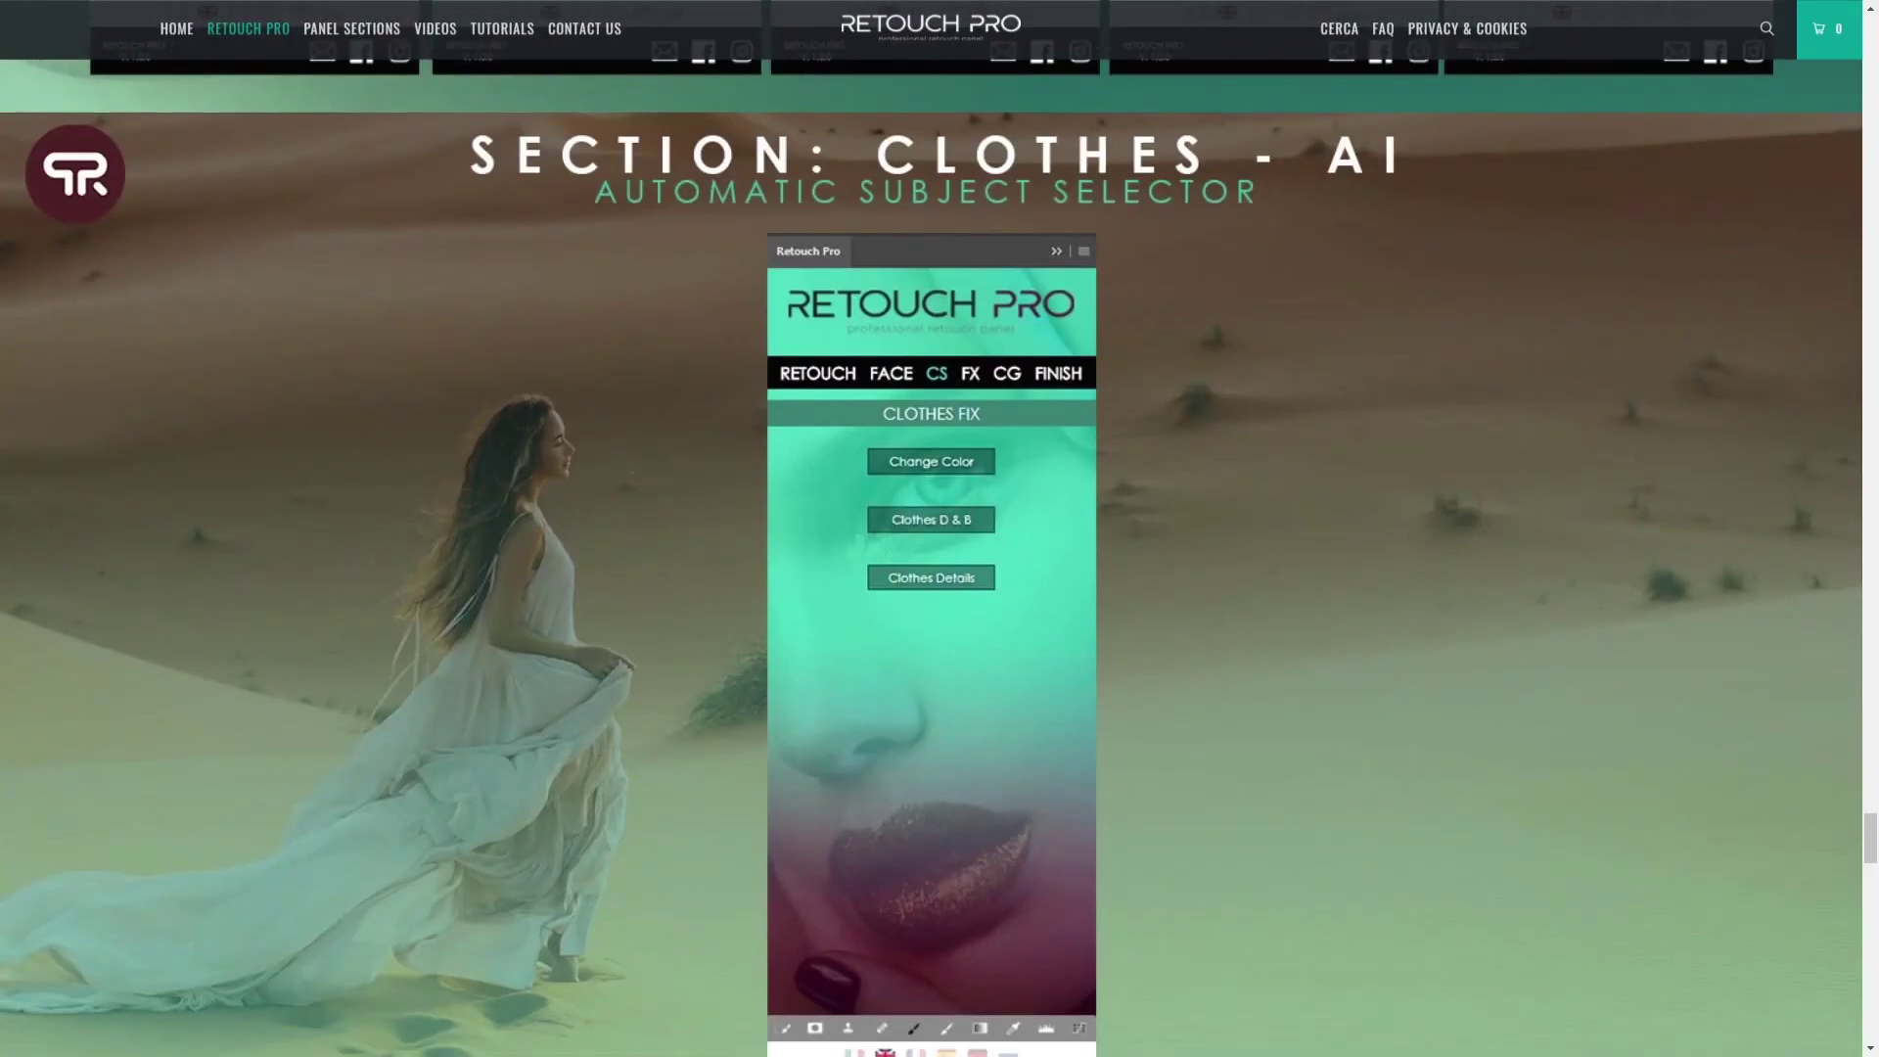
scroll(939, 528, down, 10)
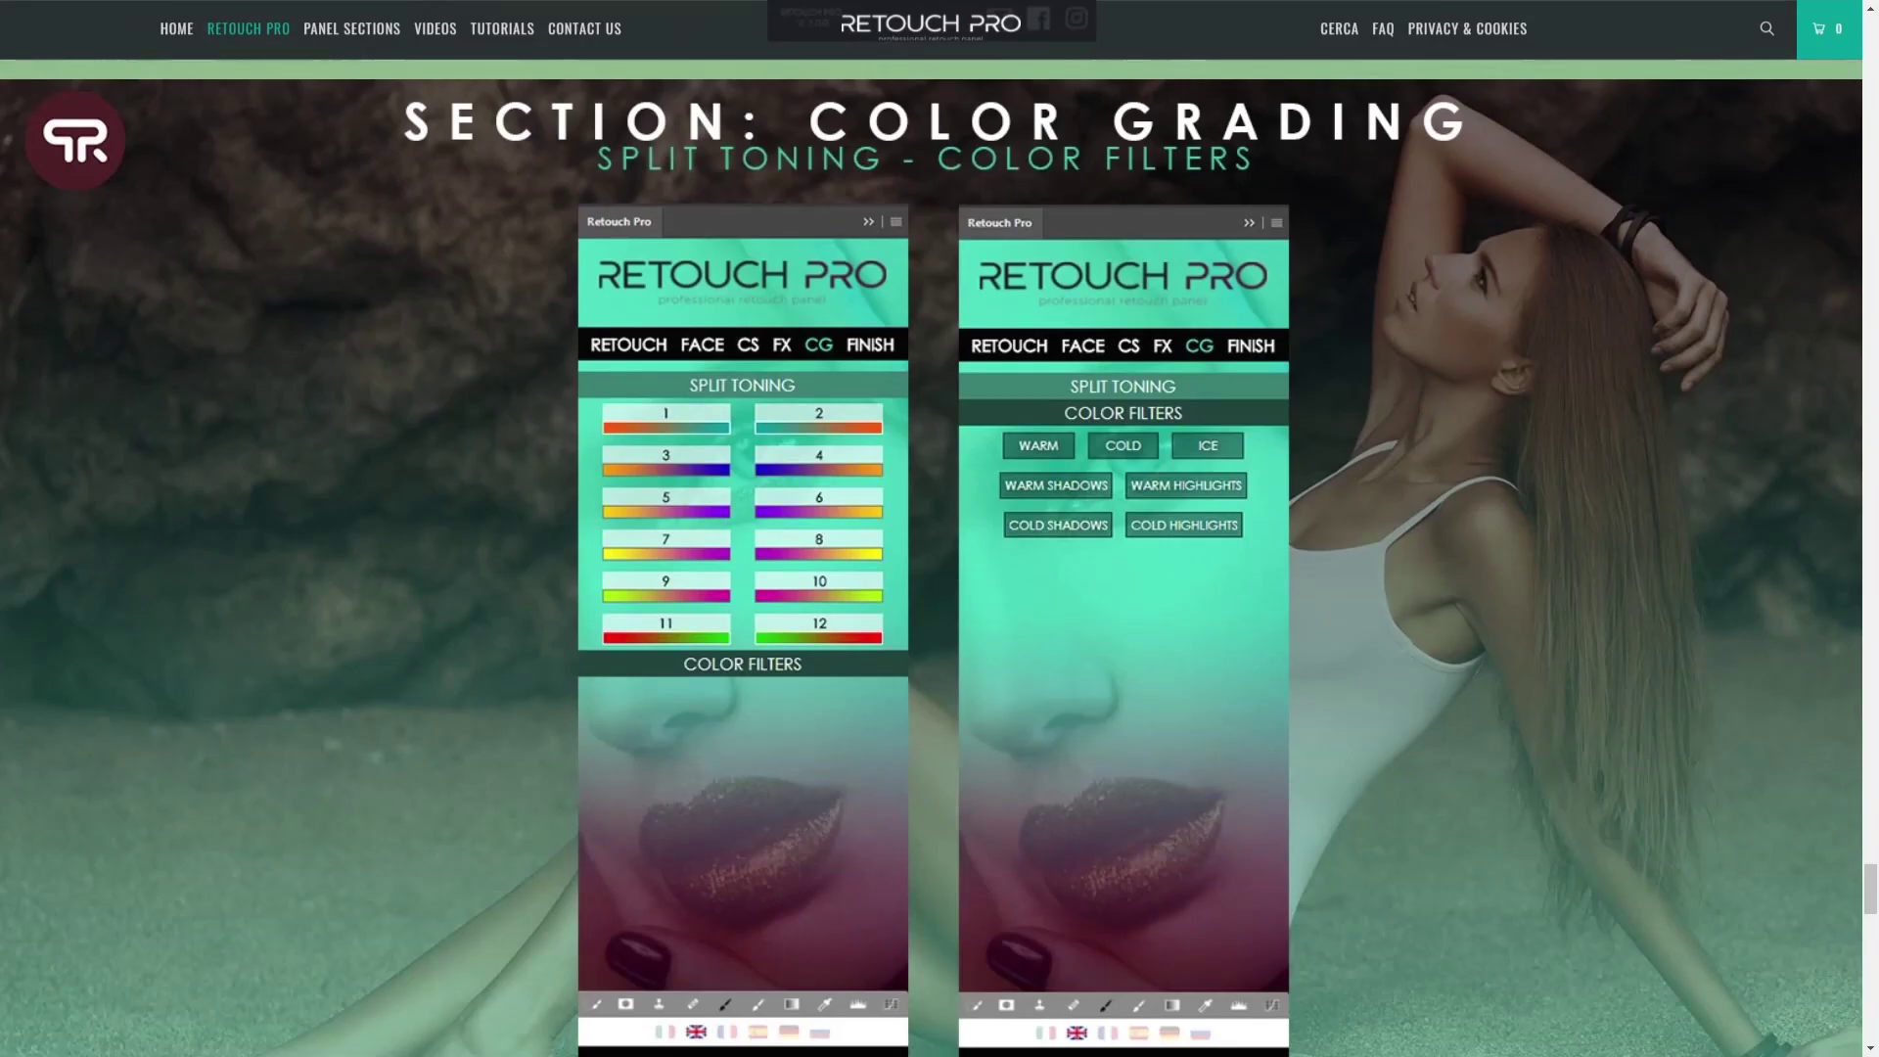
scroll(940, 528, down, 10)
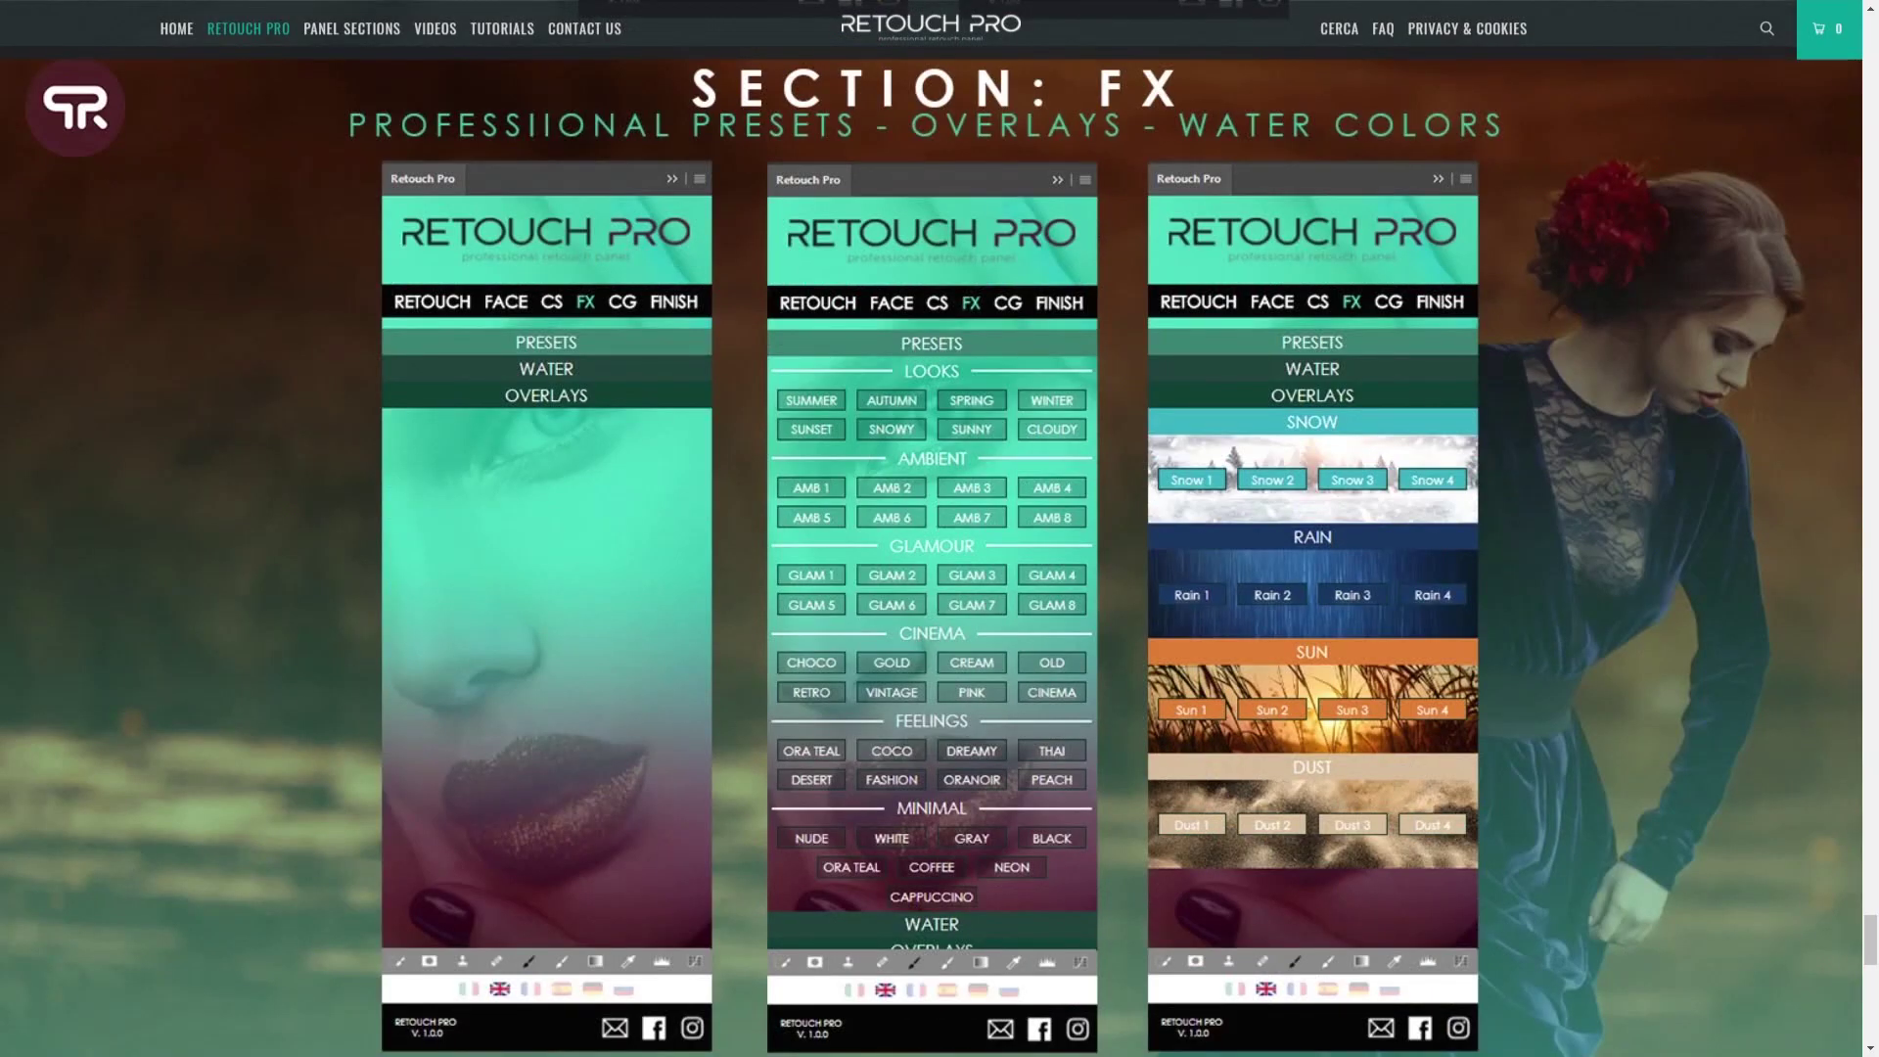
scroll(939, 528, down, 10)
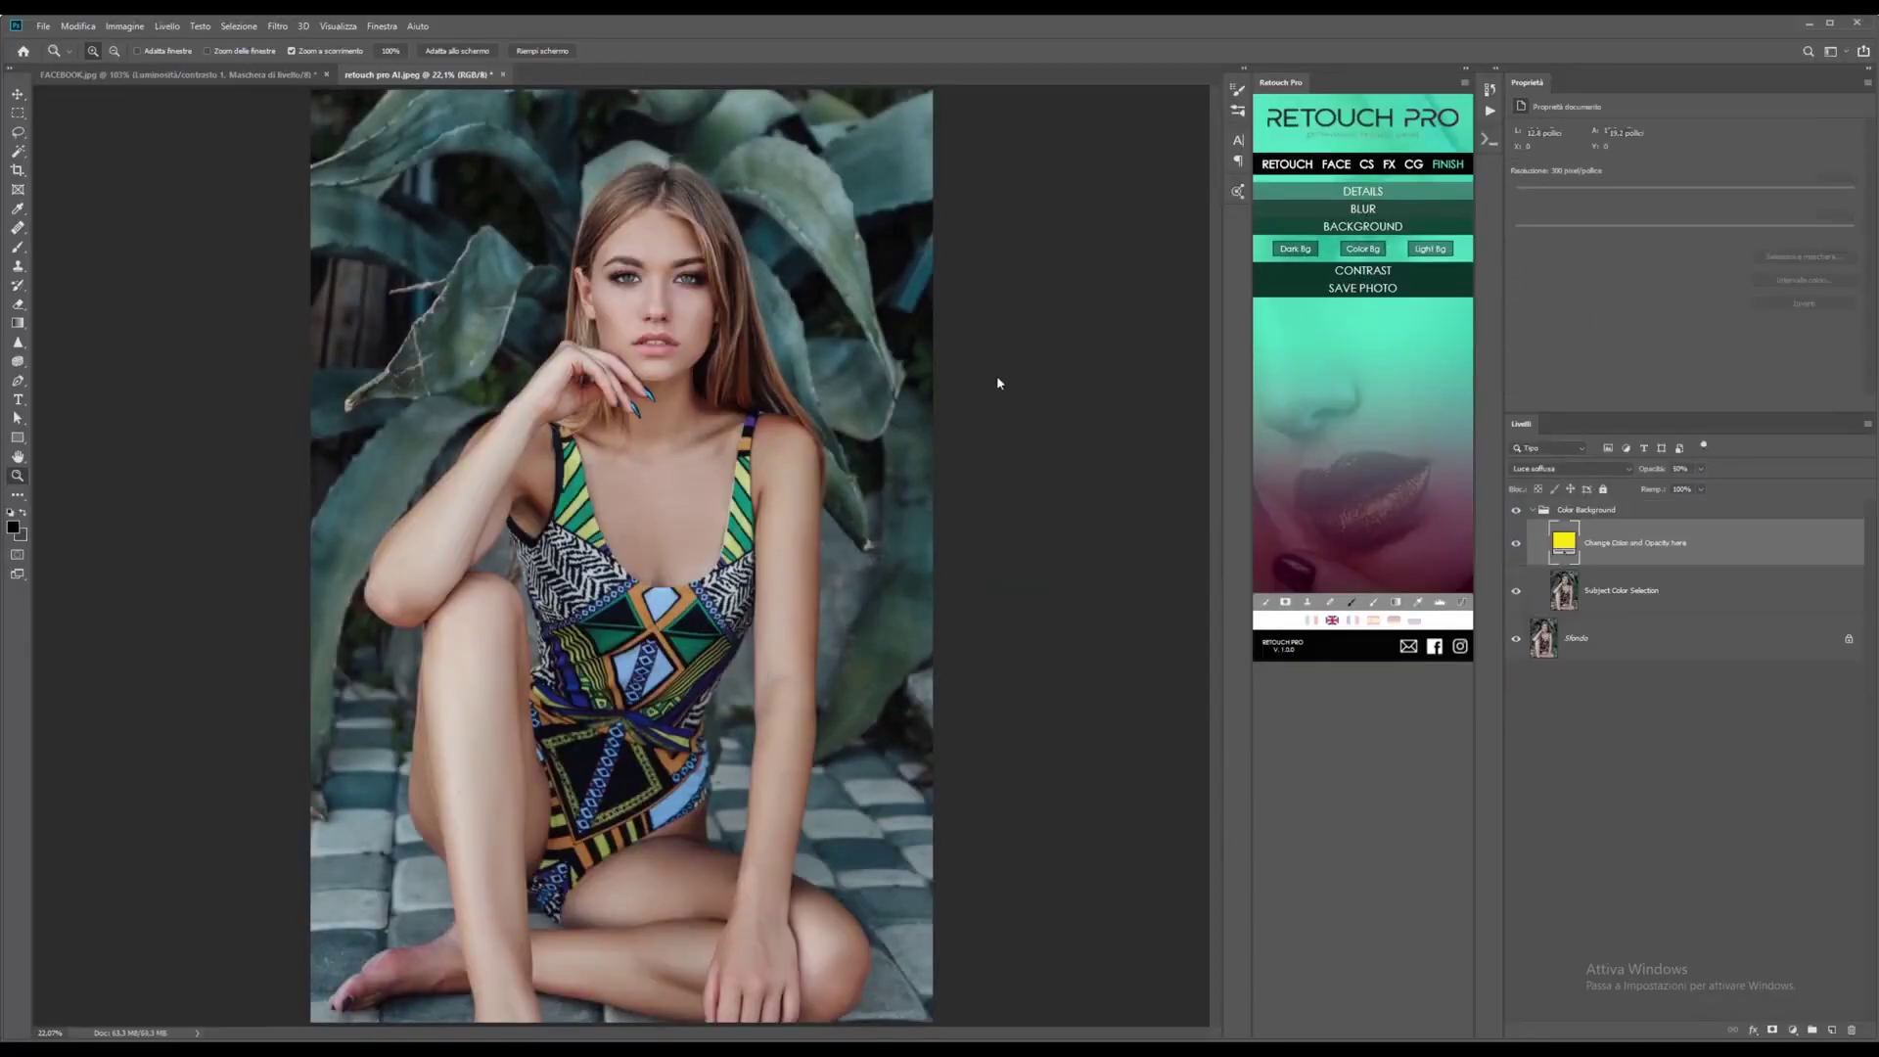